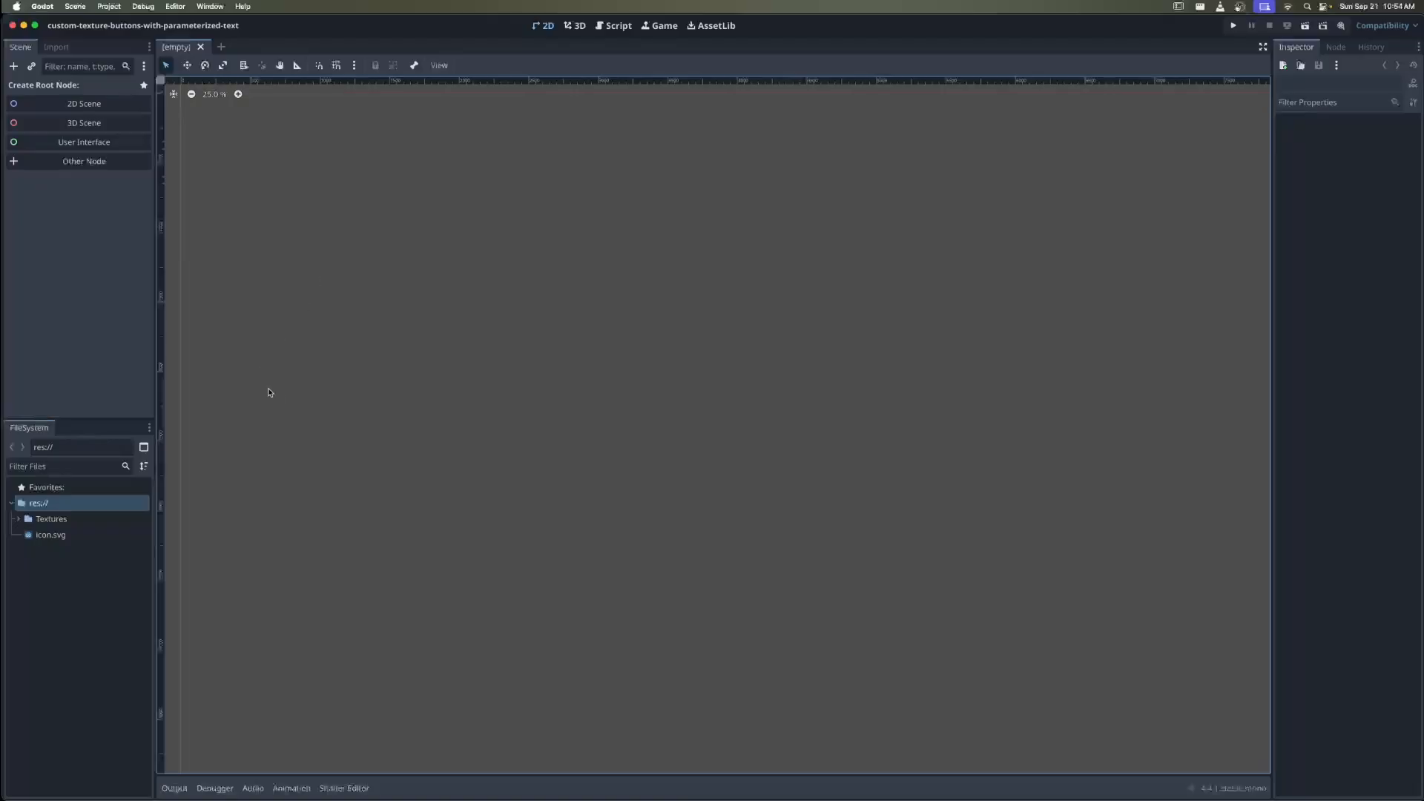
# Inspect the ActiveButton.png, Button.png and HoveredButton.png images in the Textures folder
pyautogui.click(19, 519)
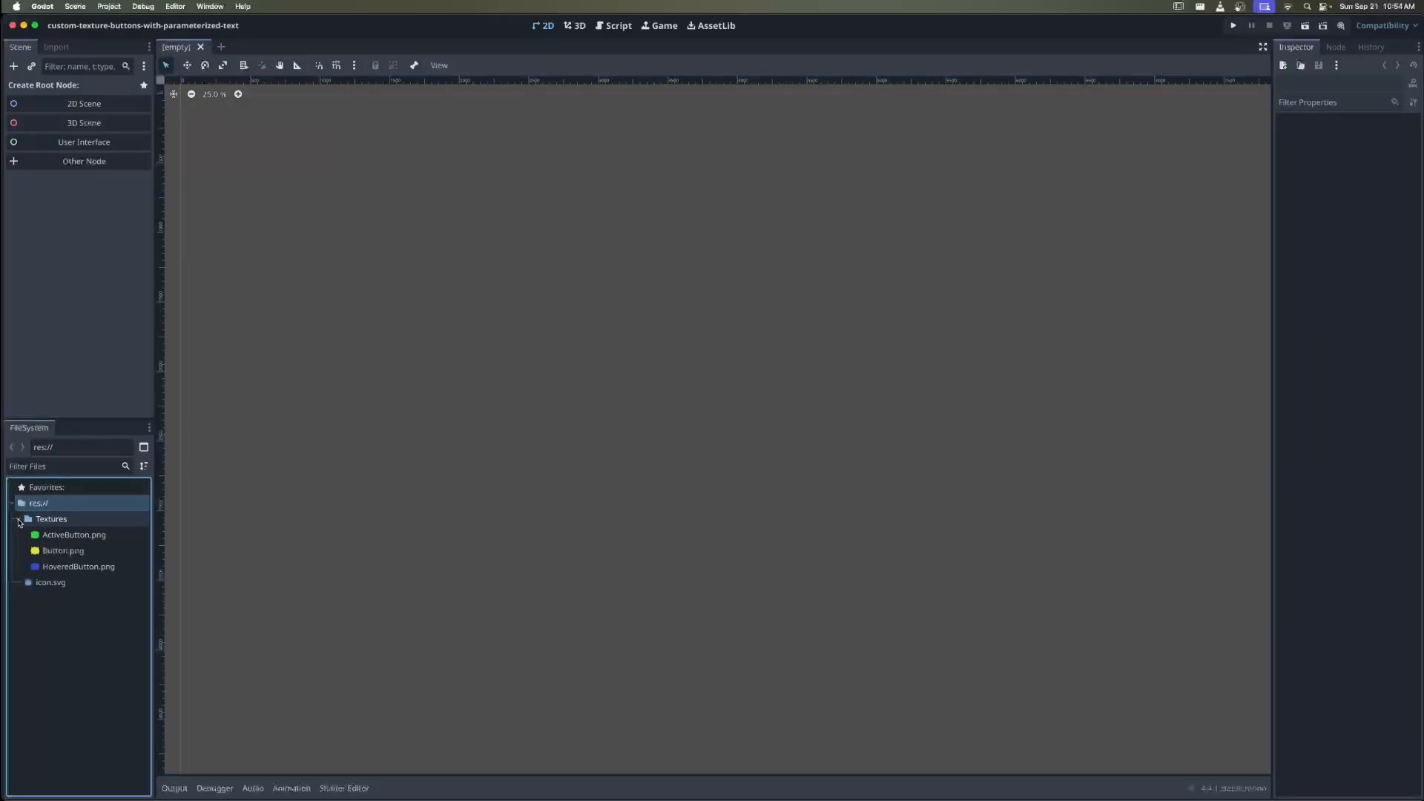
pyautogui.click(75, 535)
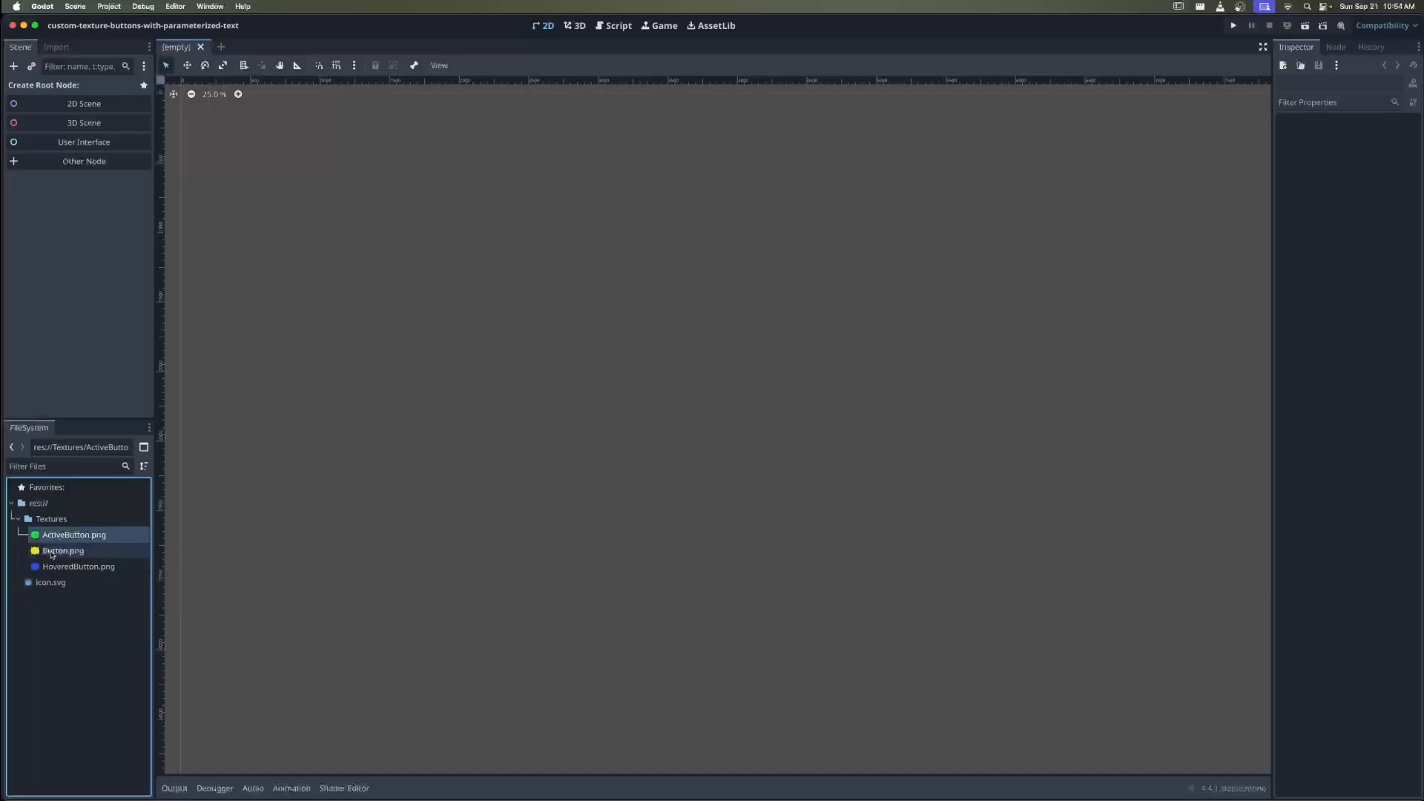
pyautogui.doubleClick(51, 537)
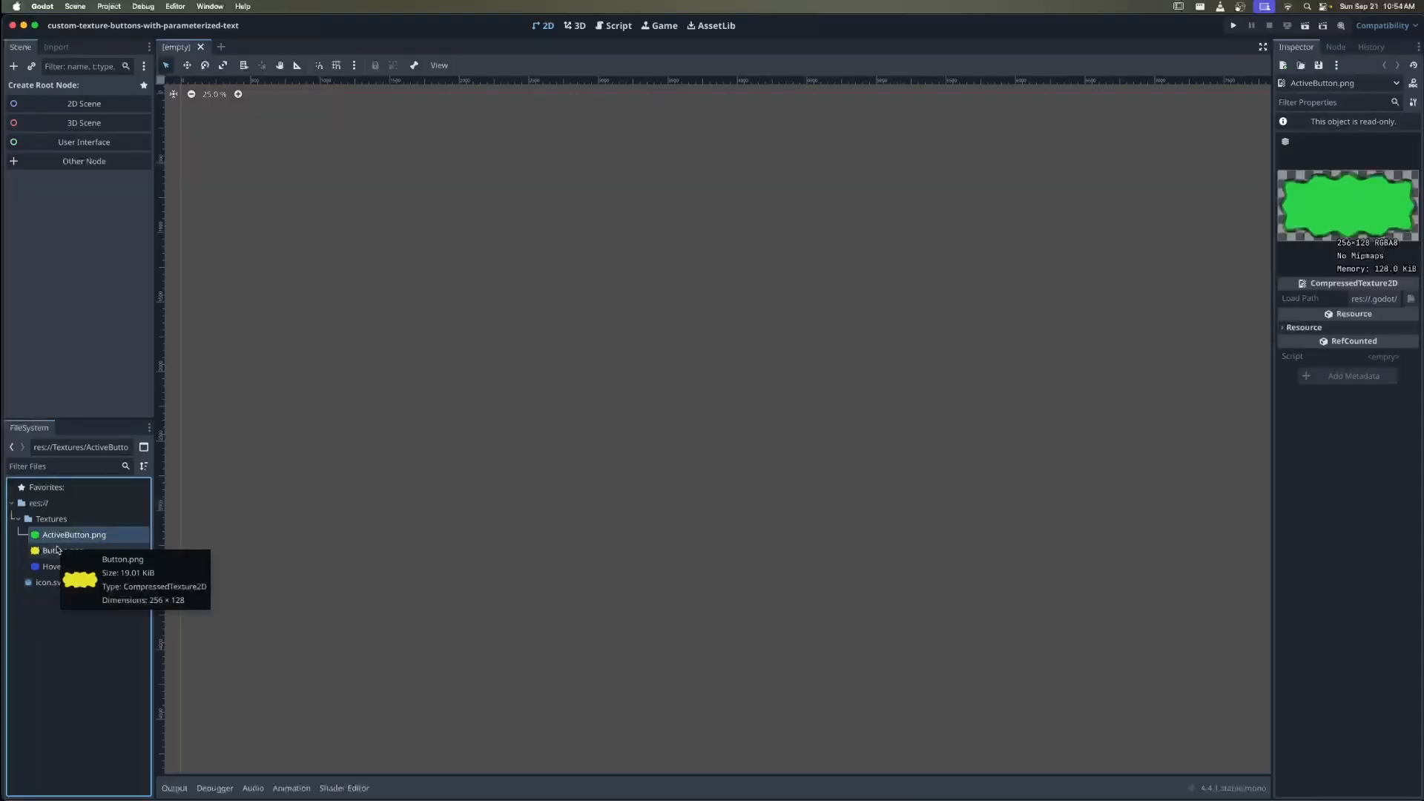
pyautogui.doubleClick(52, 550)
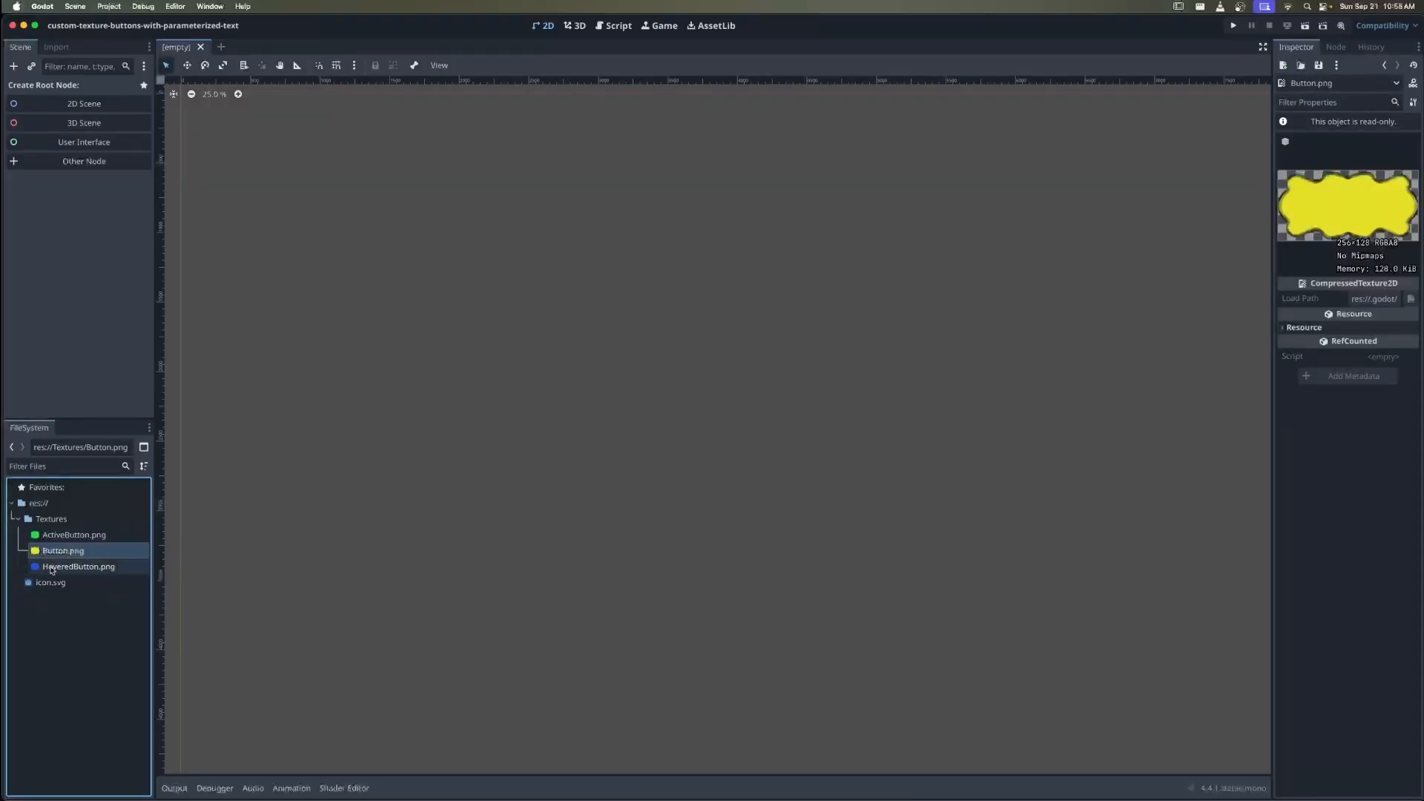
pyautogui.doubleClick(74, 566)
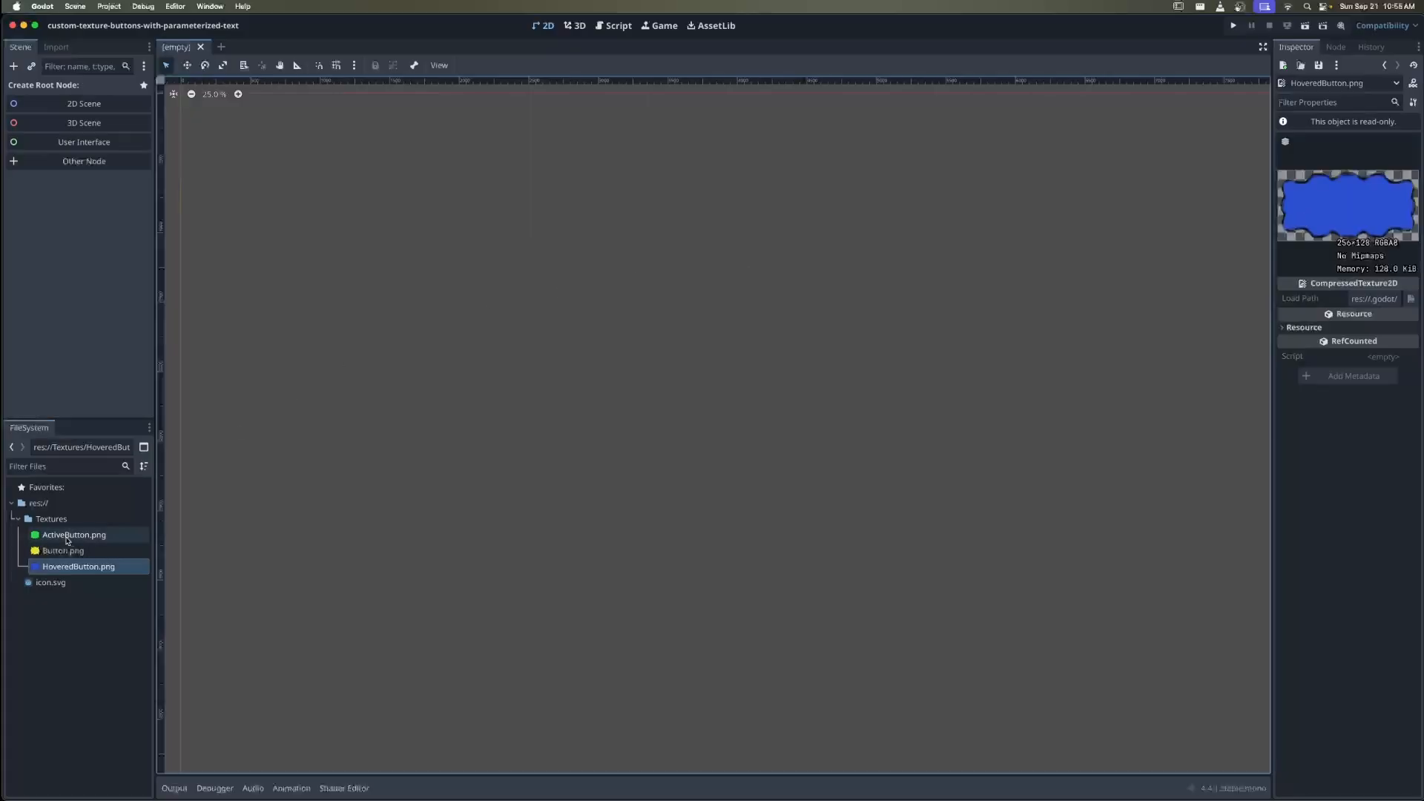
pyautogui.moveTo(58, 556)
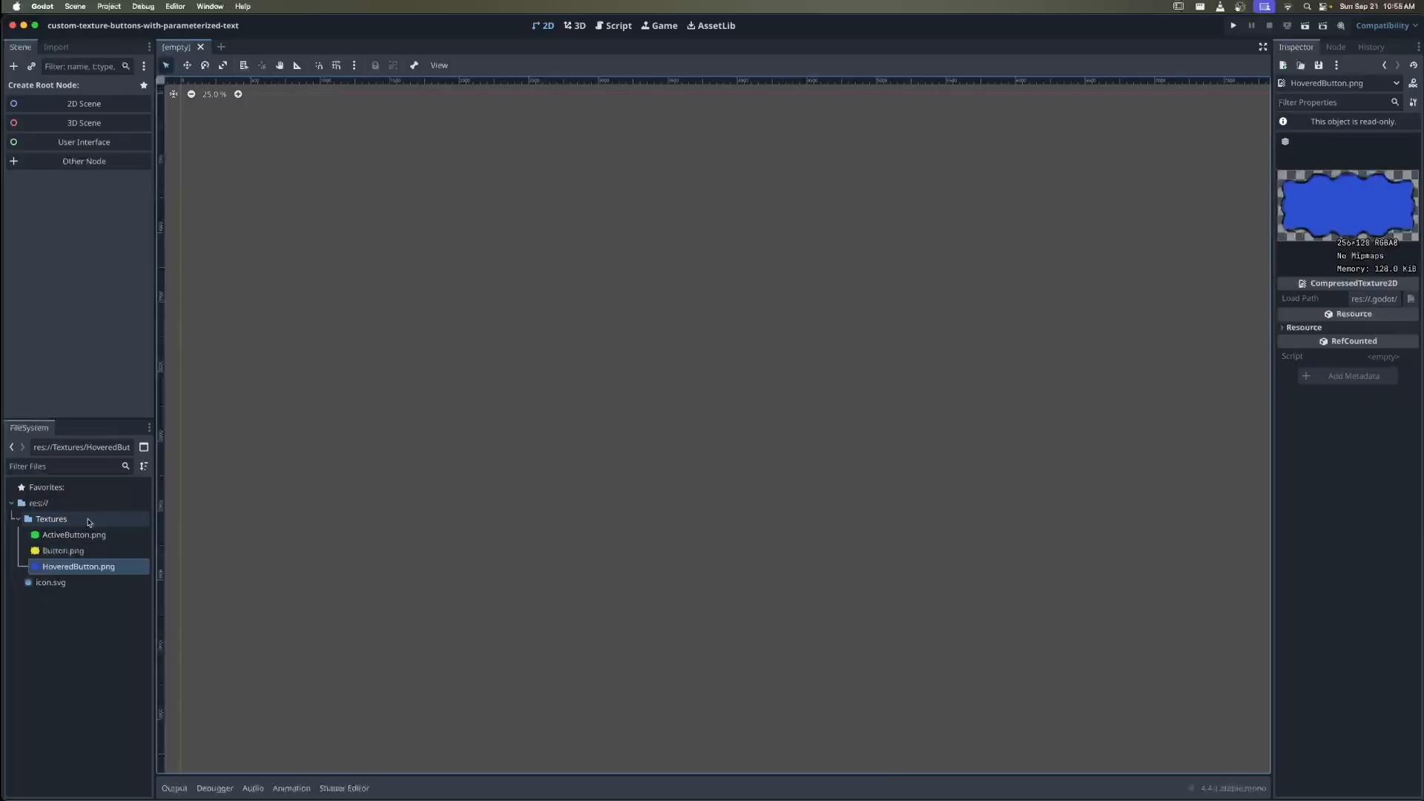
pyautogui.click(66, 554)
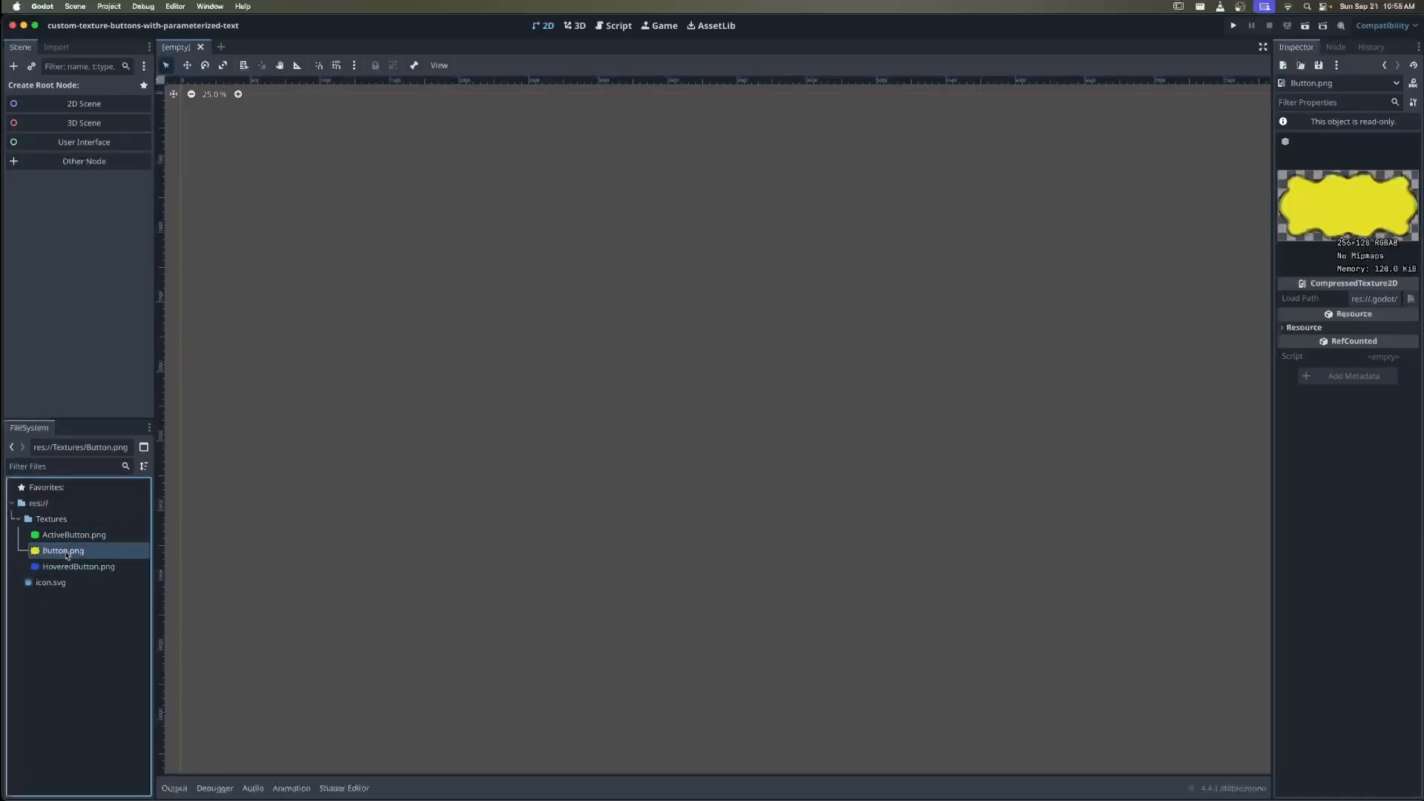
pyautogui.click(71, 537)
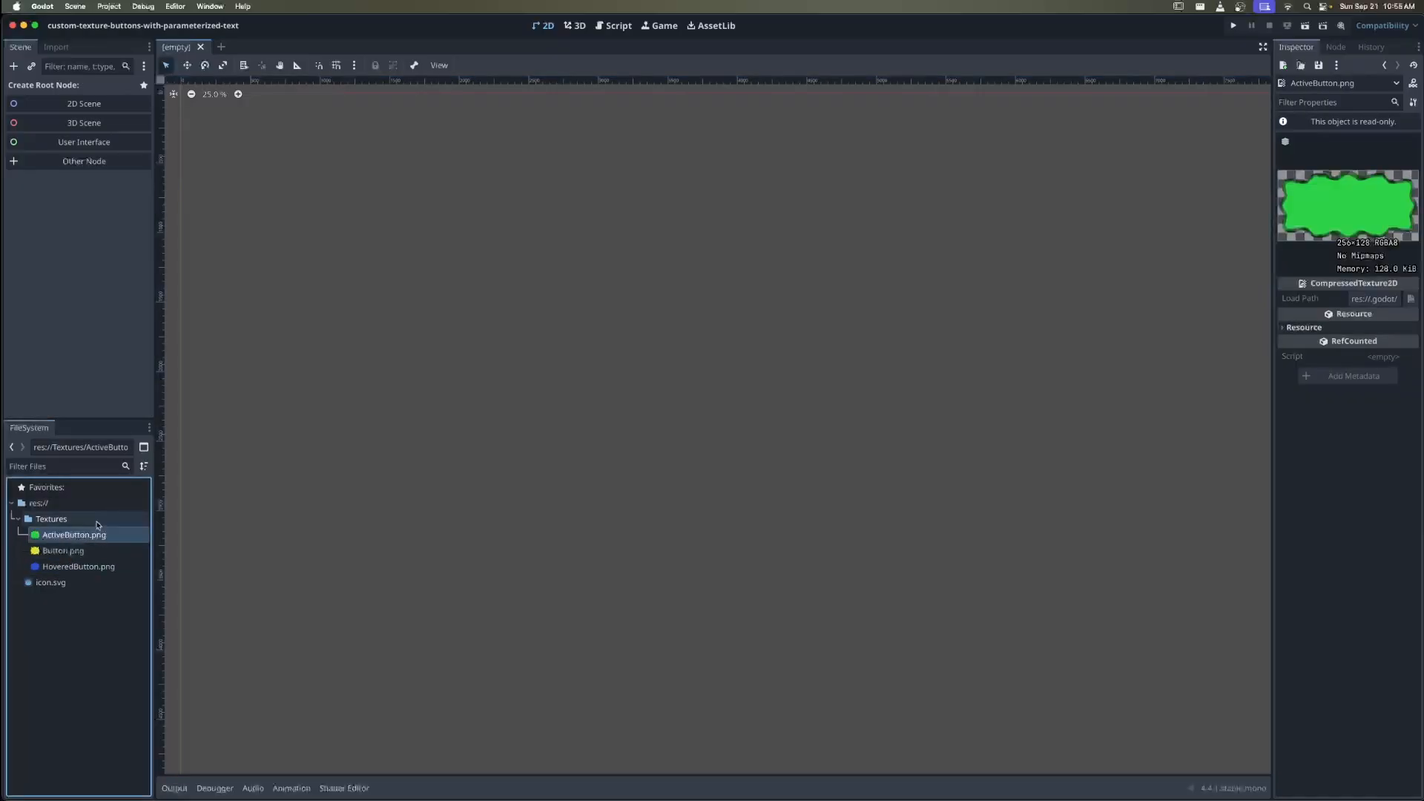
# Create a User Interface root node named Main and save the scene as main.tscn
pyautogui.click(84, 141)
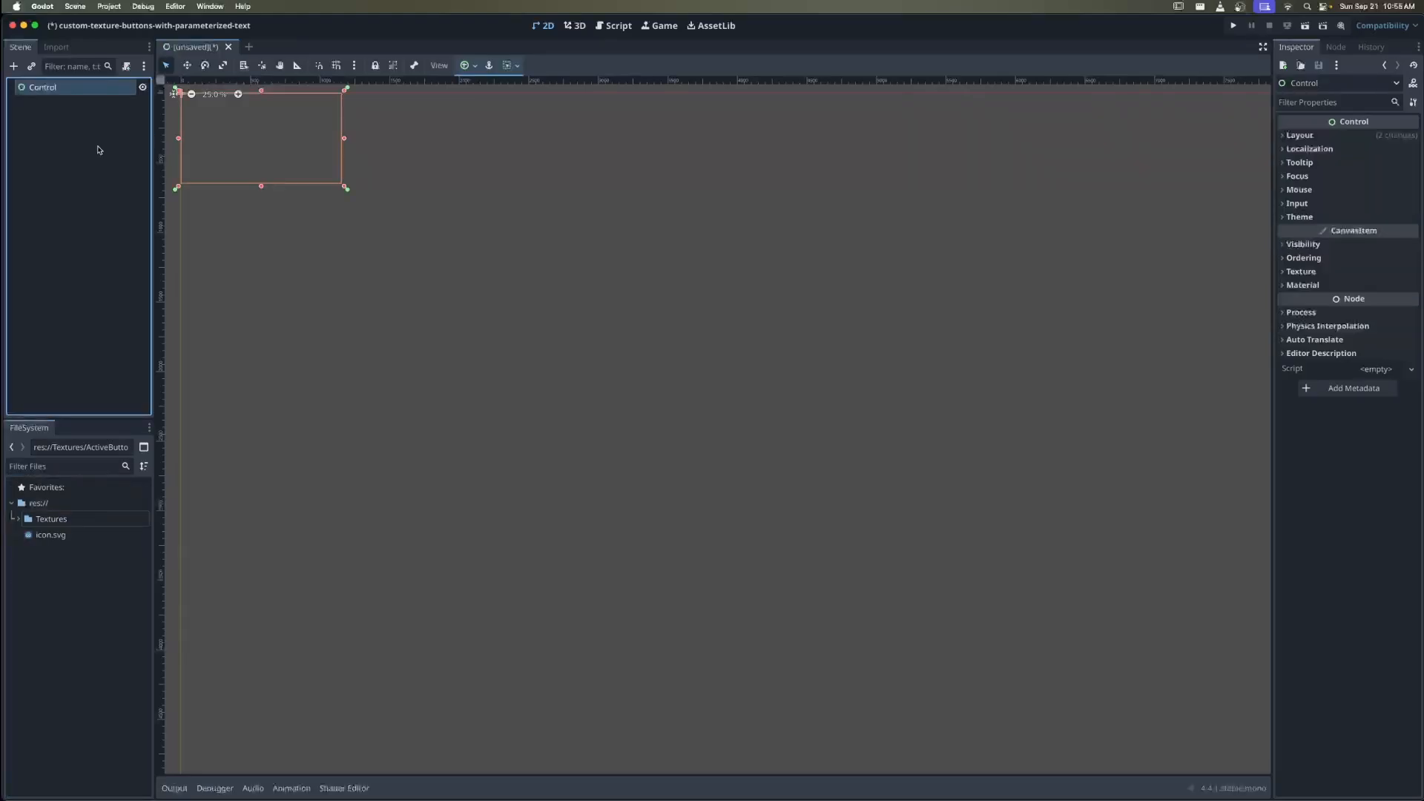
pyautogui.doubleClick(43, 88)
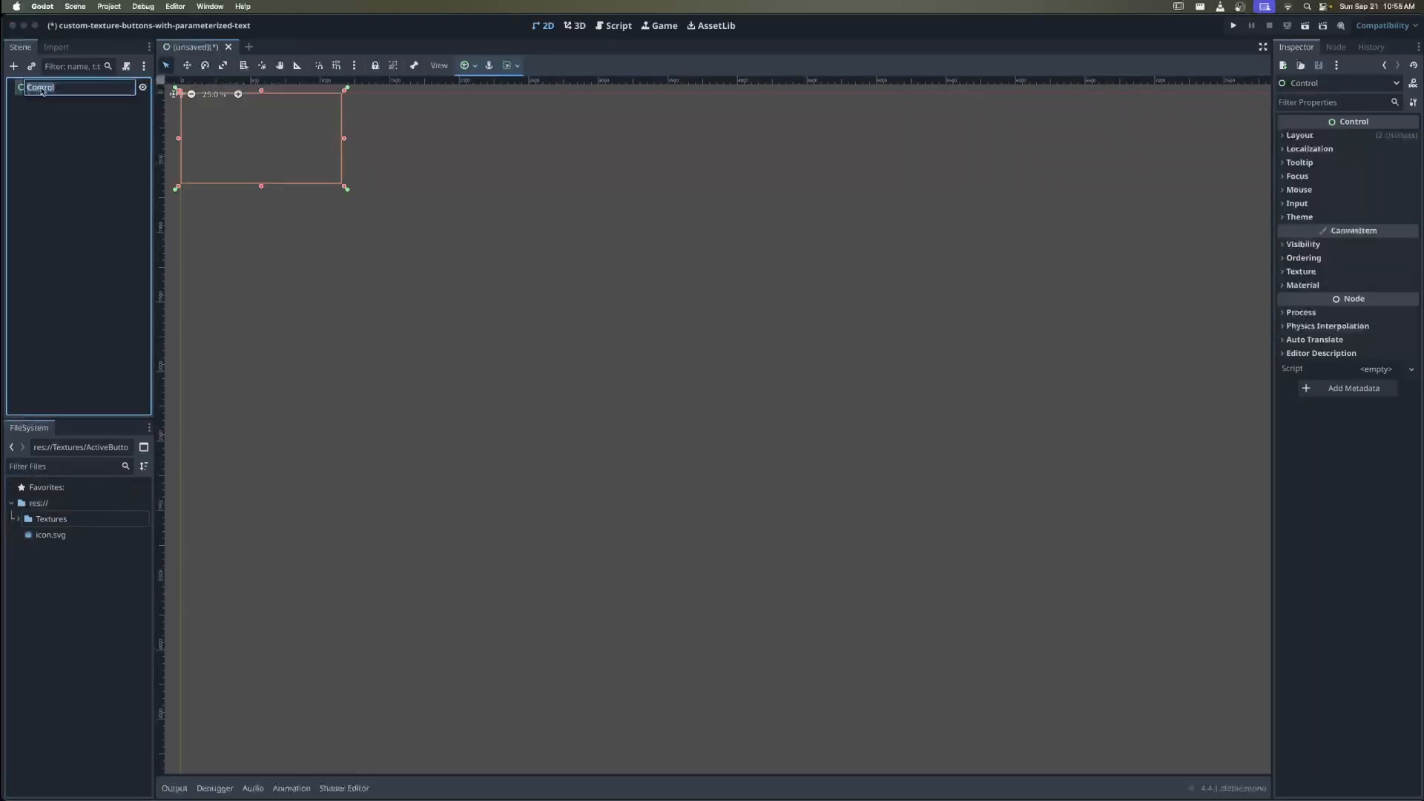
pyautogui.write('Main')
pyautogui.press('Return')
# Add a TextureButton node as a child of Main
pyautogui.rightClick(45, 89)
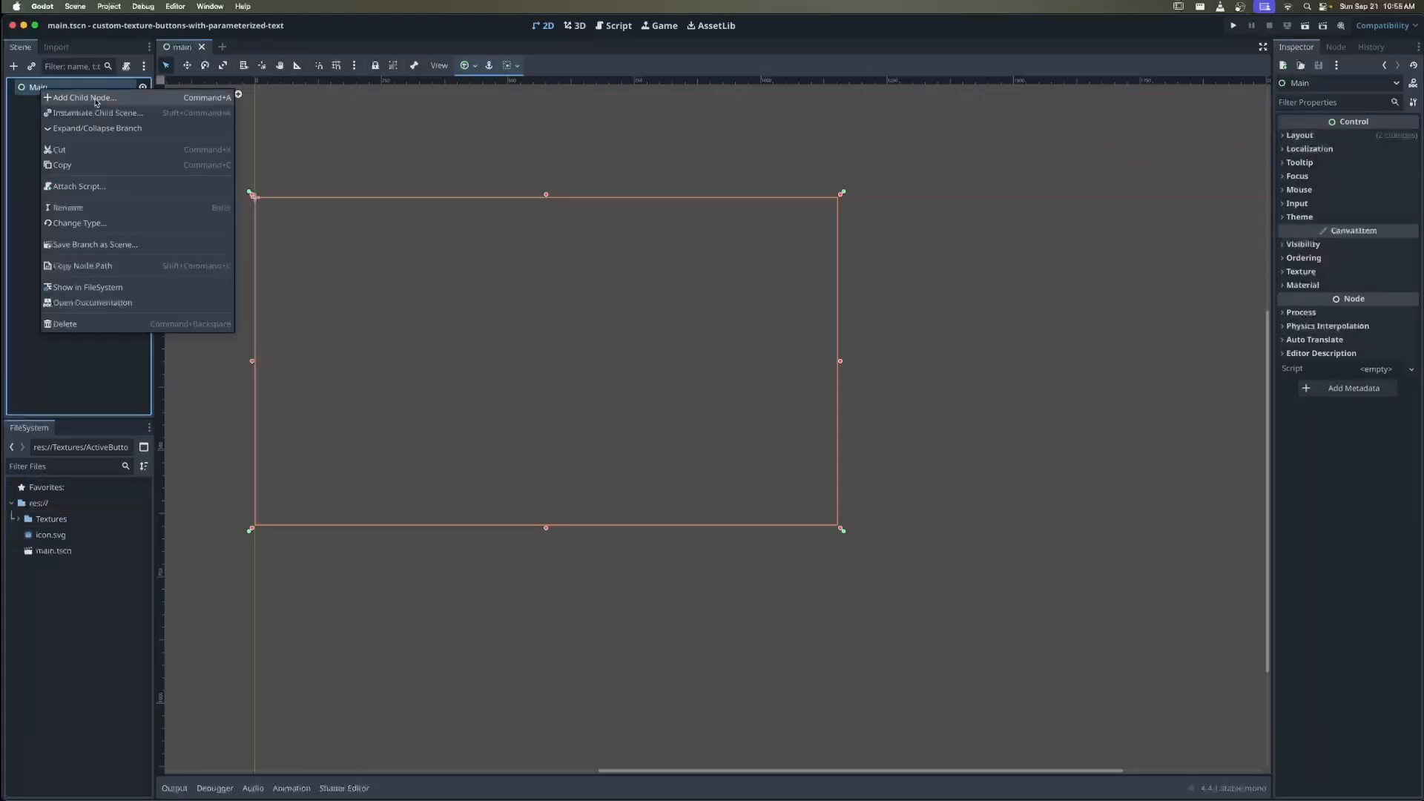
pyautogui.click(74, 96)
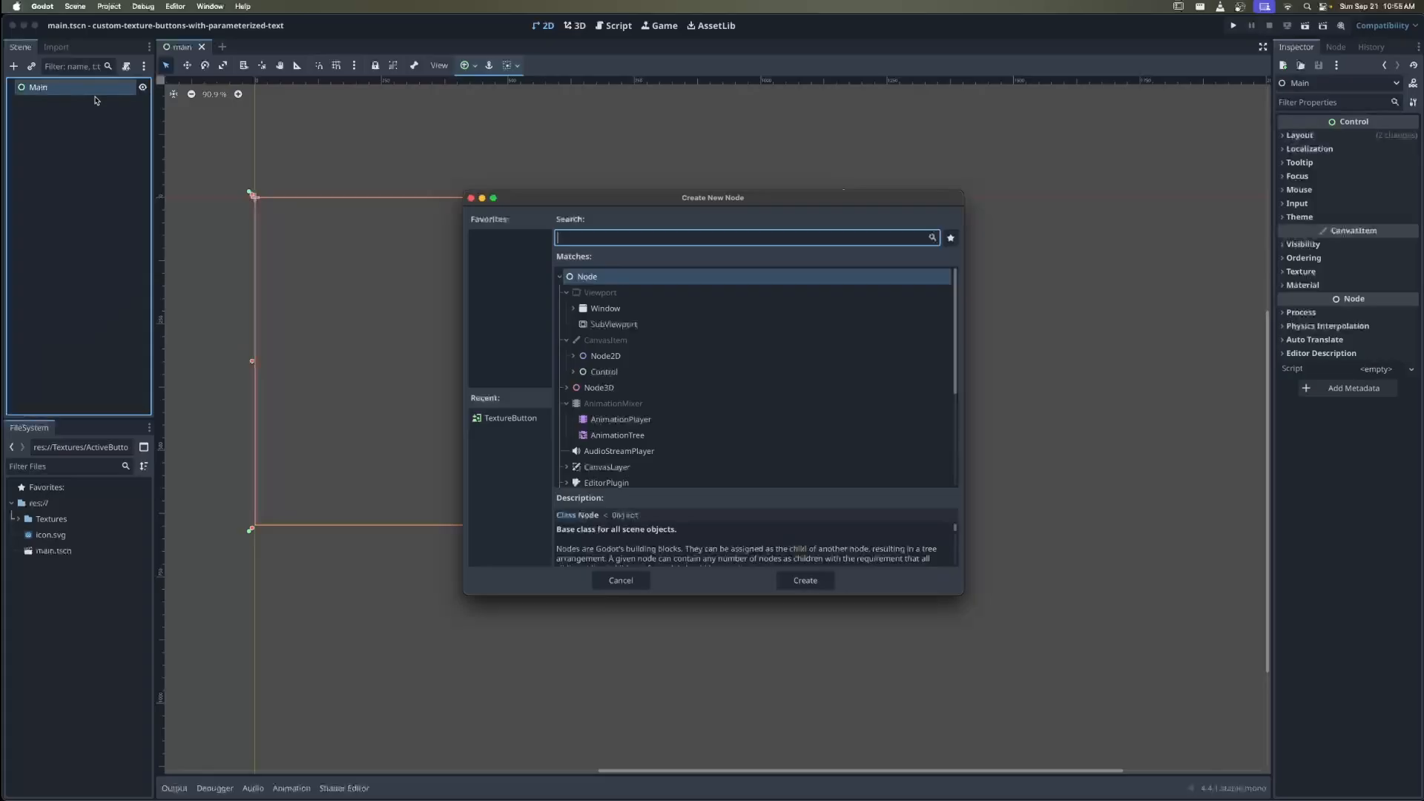
pyautogui.write('texture')
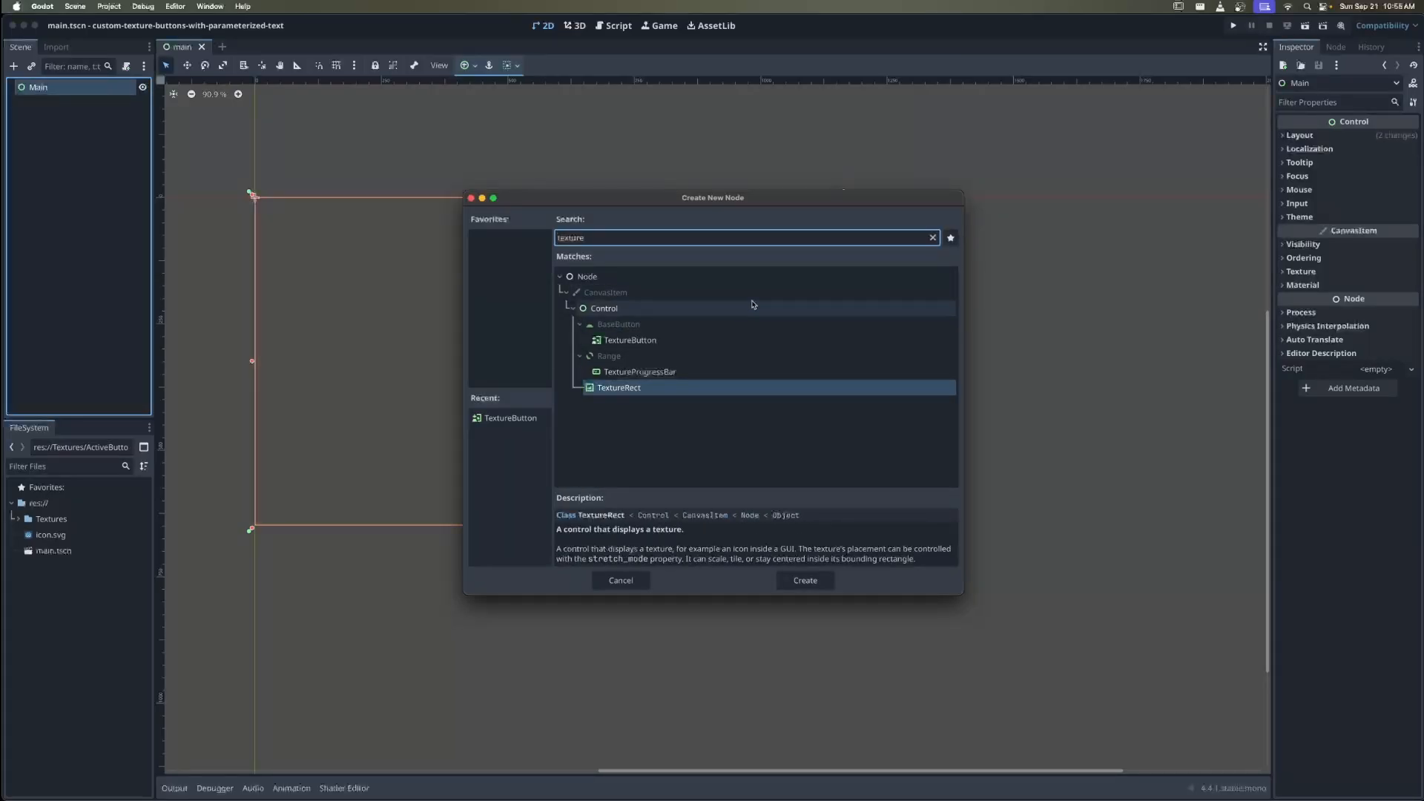
pyautogui.click(636, 343)
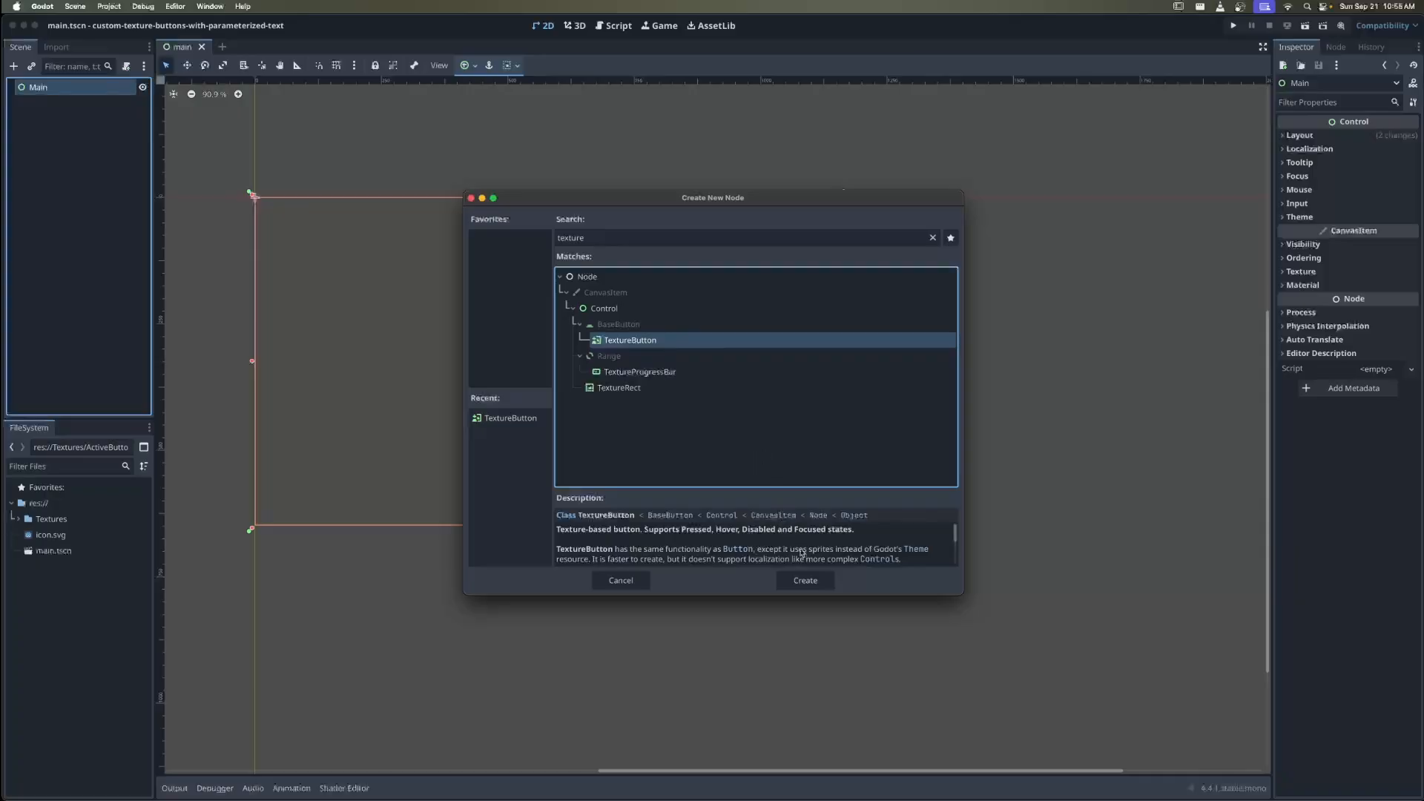
pyautogui.click(805, 580)
pyautogui.scroll(10, 357, 222)
pyautogui.moveTo(473, 274); pyautogui.dragTo(560, 339, button='middle')
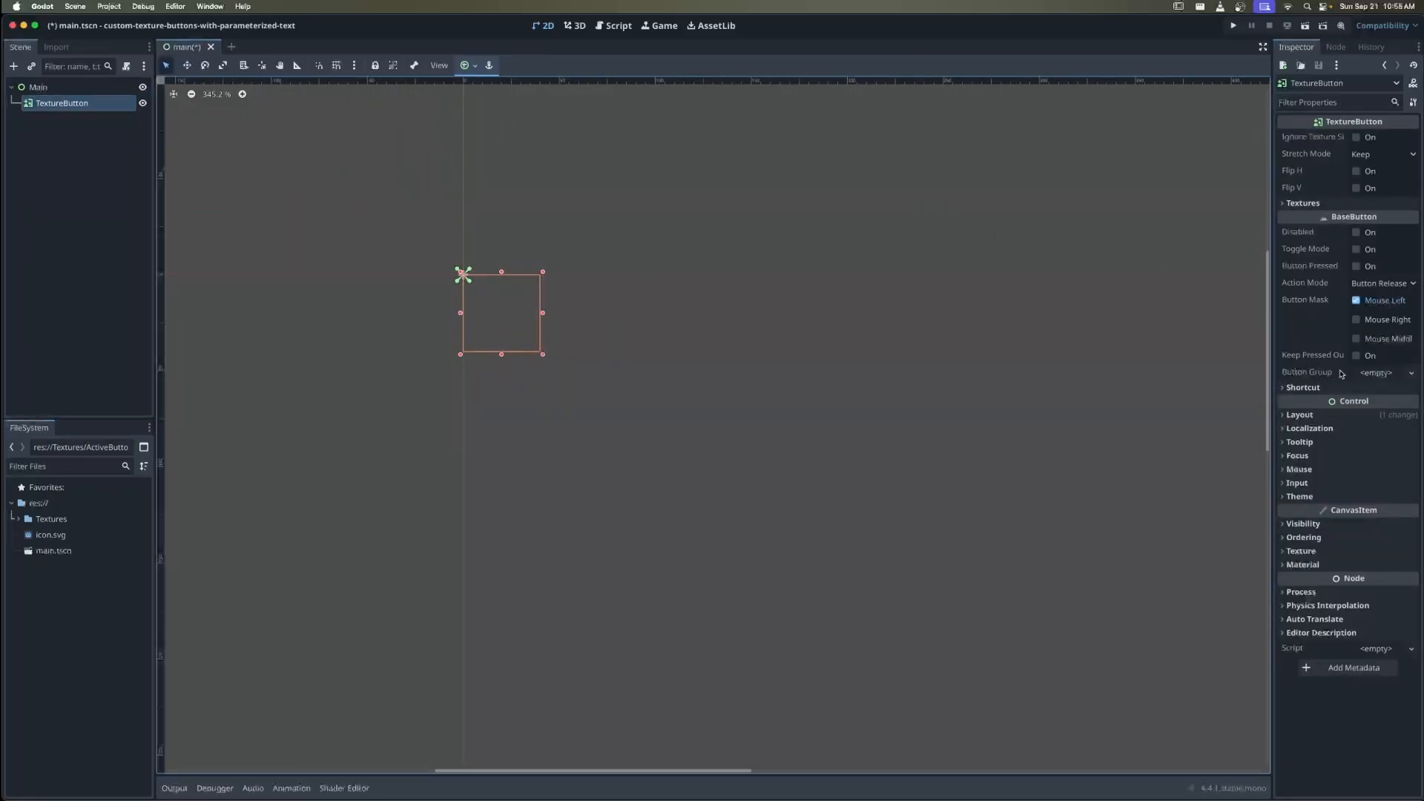
# Assign the TextureButton's textures: Button.png for Normal, ActiveButton.png for Pressed and HoveredButton.png for Hover
pyautogui.click(1333, 201)
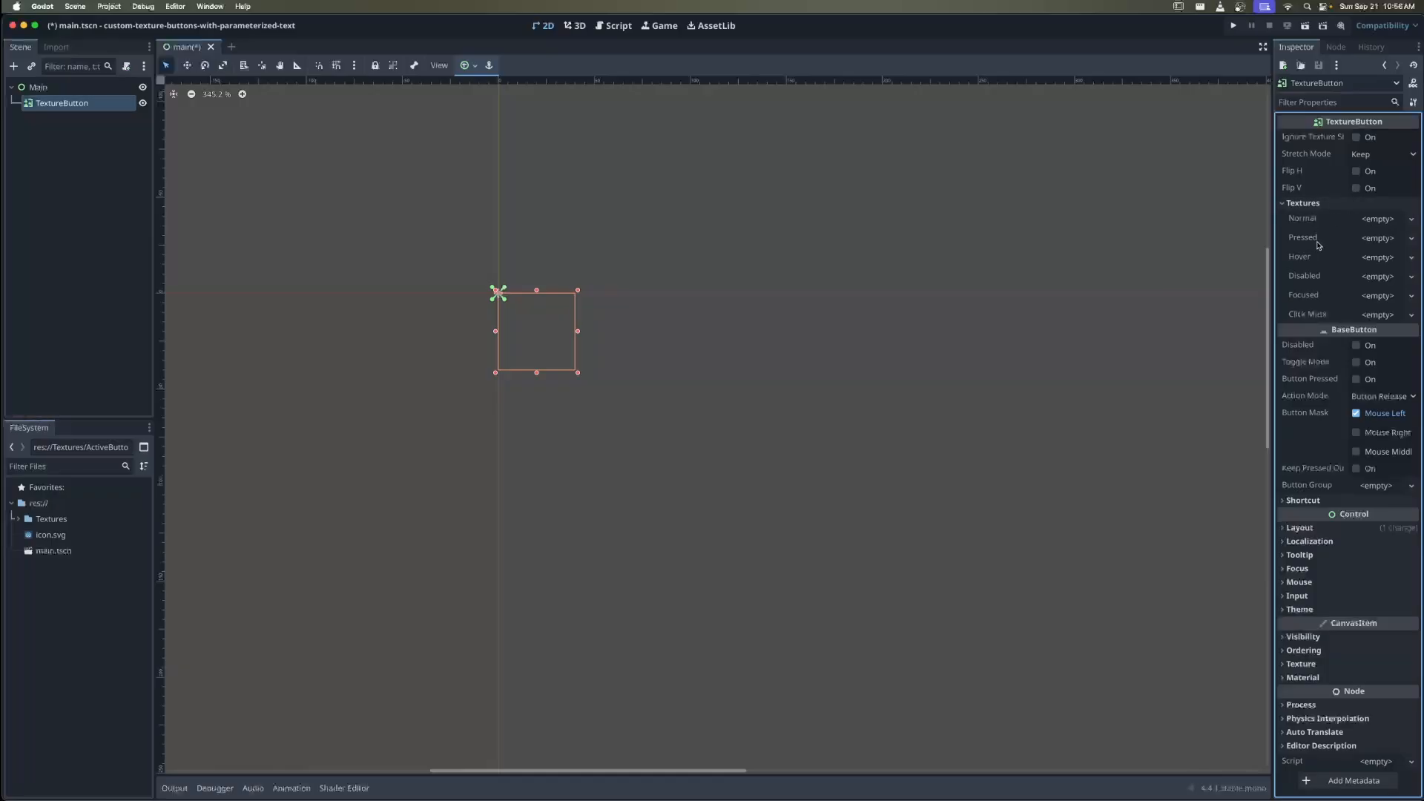
pyautogui.click(1379, 227)
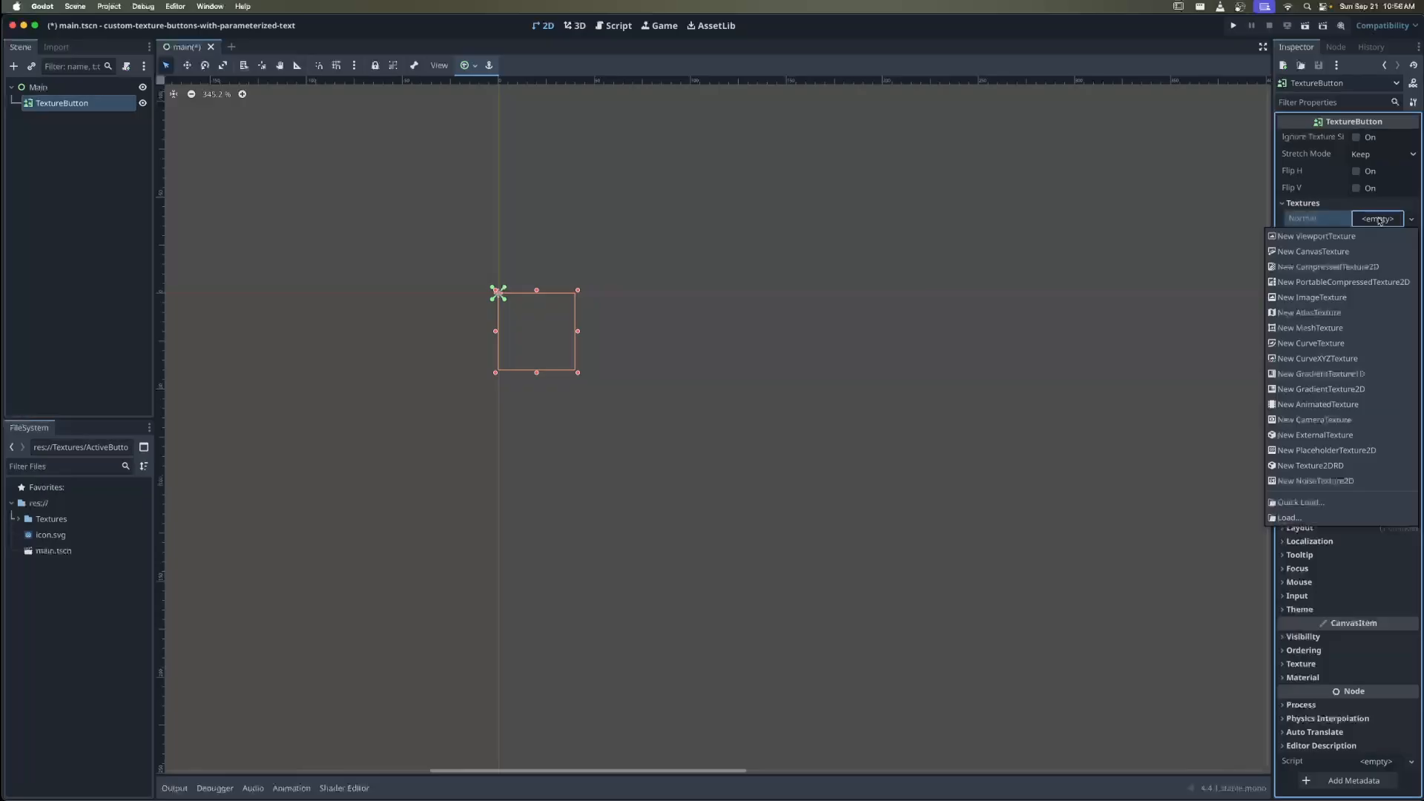
pyautogui.click(1314, 505)
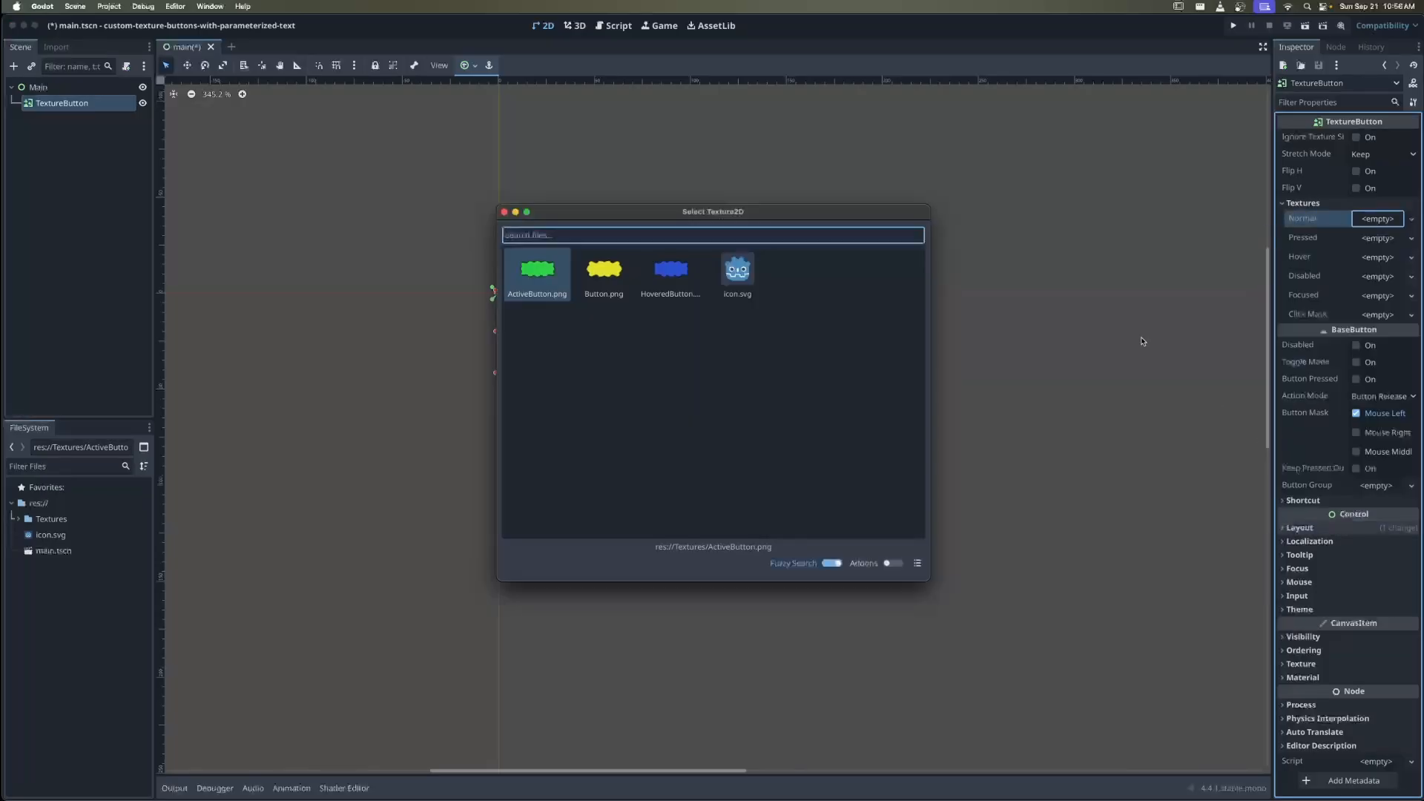
pyautogui.click(621, 296)
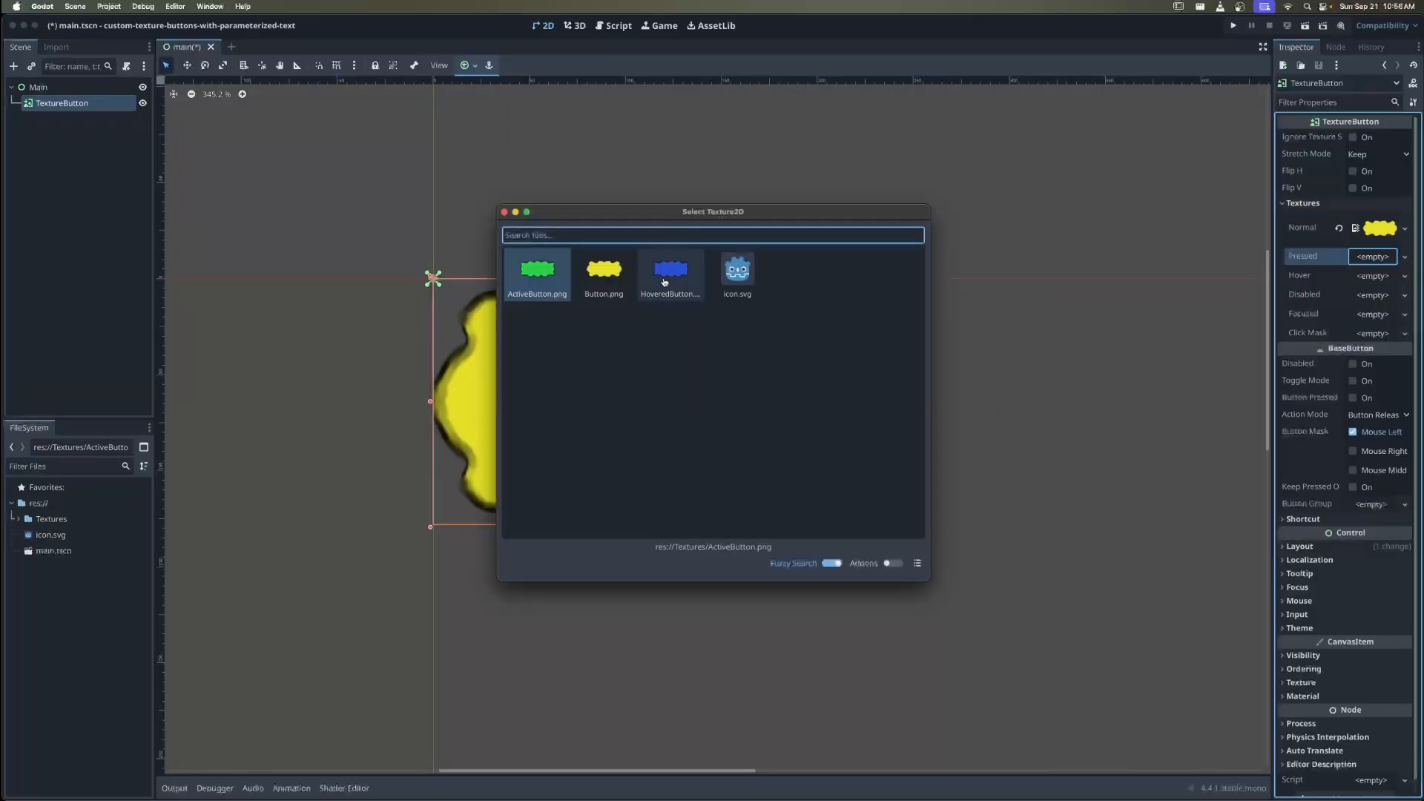
pyautogui.click(597, 274)
pyautogui.click(1373, 294)
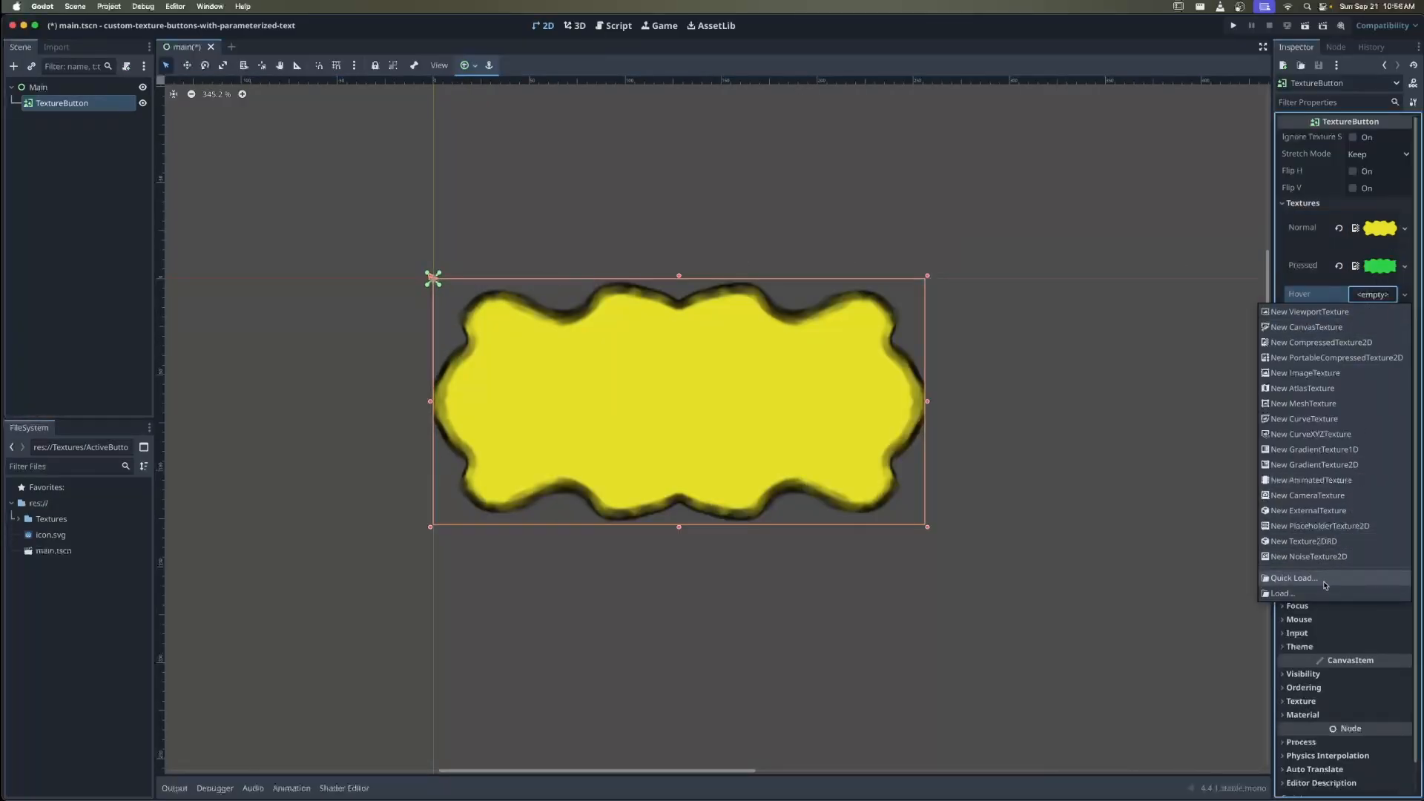
pyautogui.click(1327, 578)
pyautogui.click(650, 262)
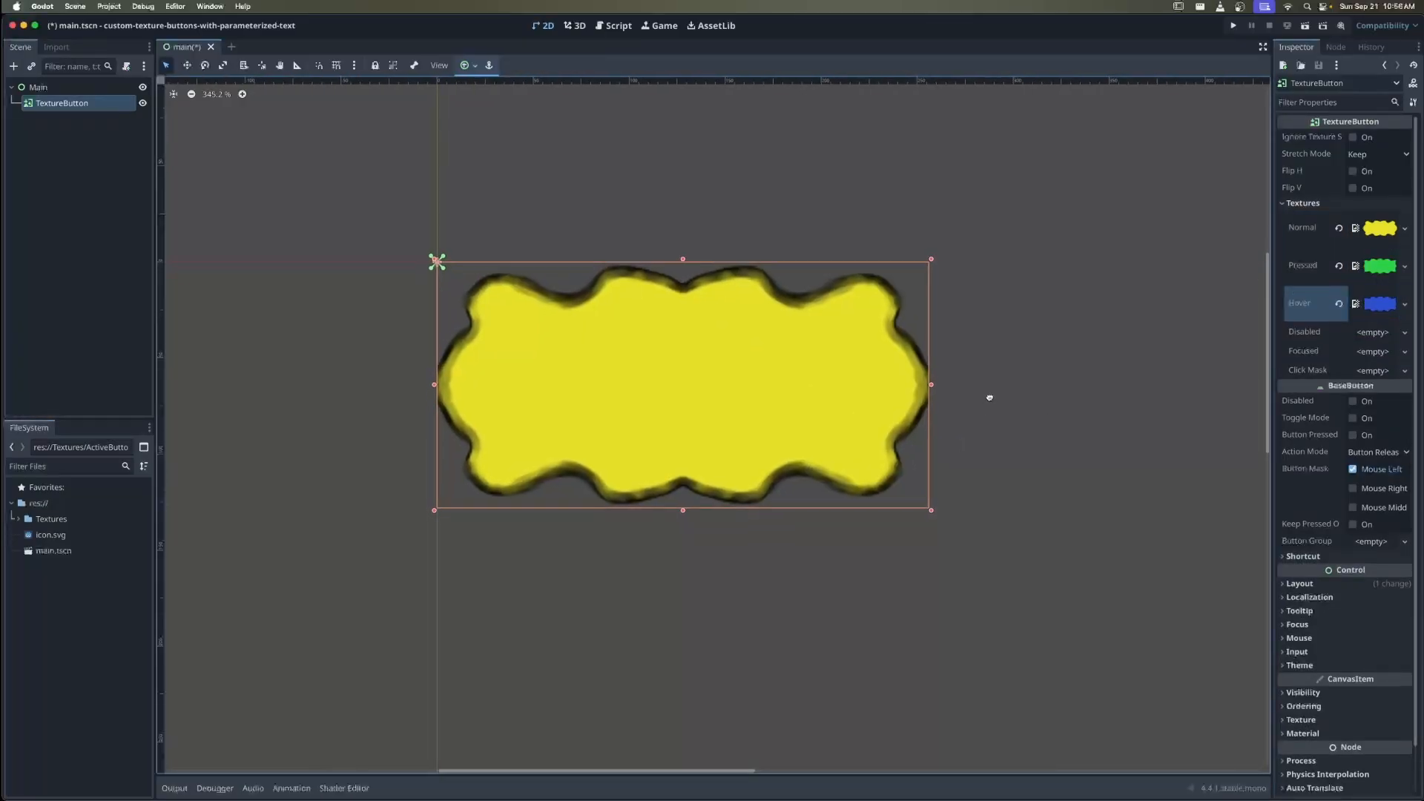
# Save the scene and run the project in an enlarged window to test the texture button
pyautogui.scroll(-1, 986, 398)
pyautogui.hotkey('ctrl', 's')
pyautogui.press('super+b')
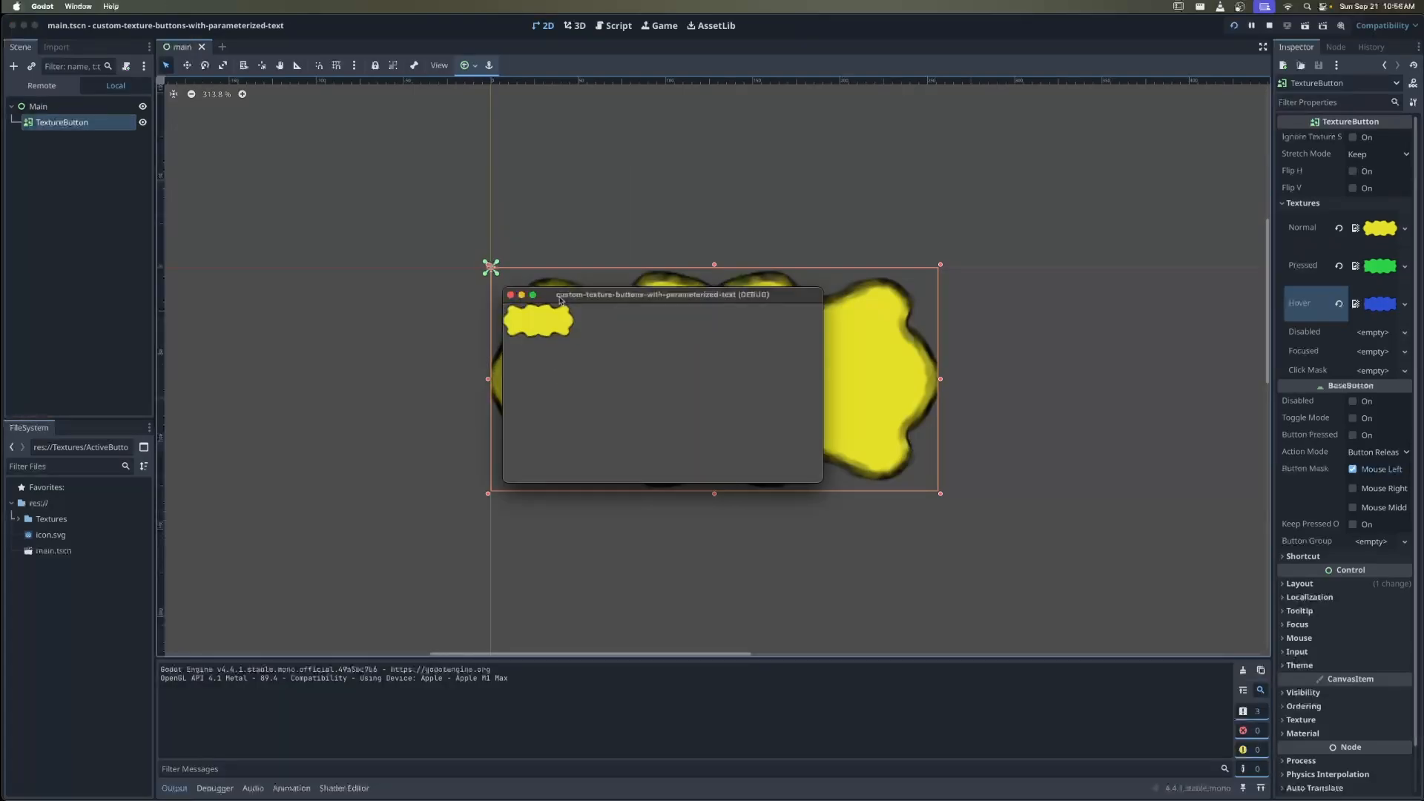
pyautogui.moveTo(561, 298); pyautogui.dragTo(452, 187)
pyautogui.moveTo(714, 371); pyautogui.dragTo(1203, 618)
pyautogui.click(439, 211)
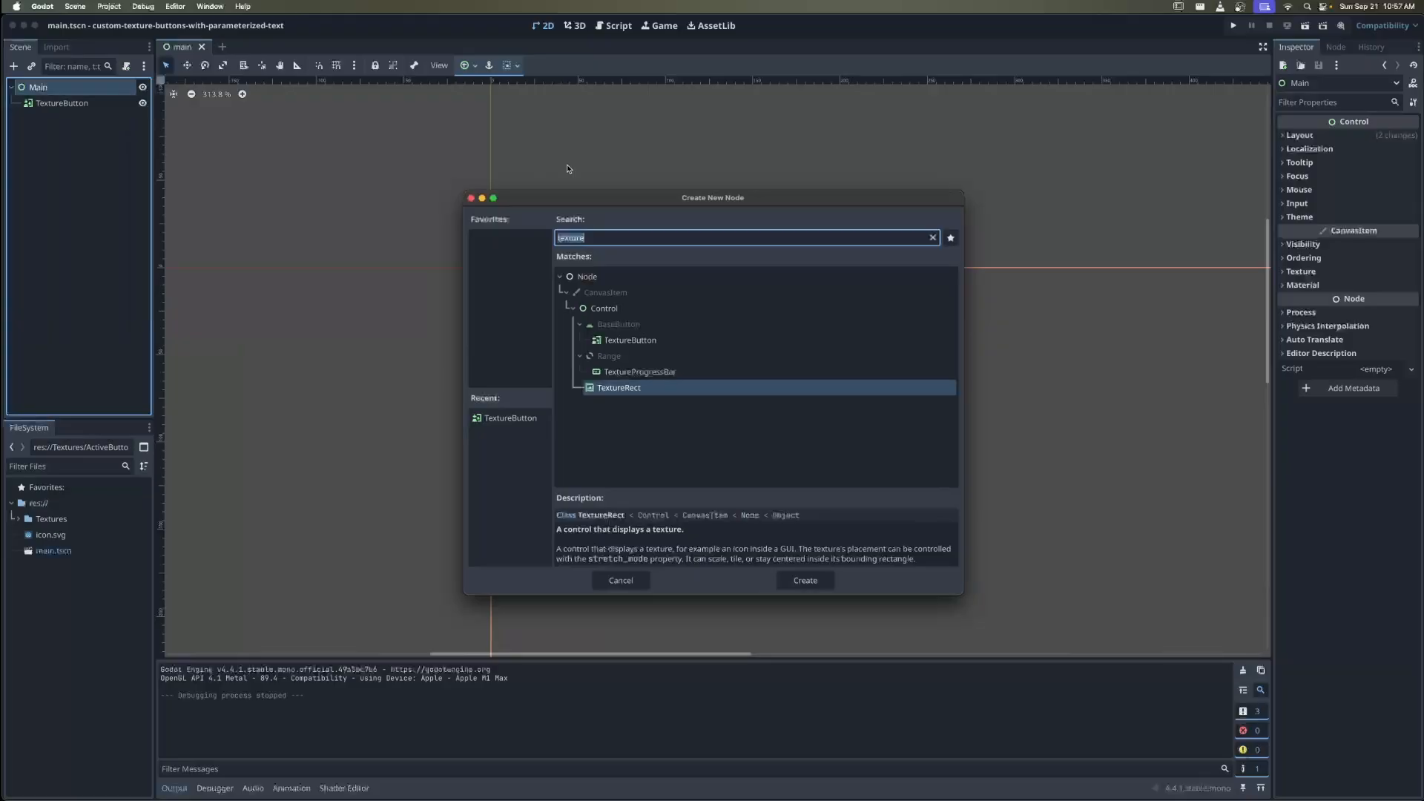
# Add a Label node under the TextureButton and set its text to "Button Text"
pyautogui.write('label')
pyautogui.press('Return')
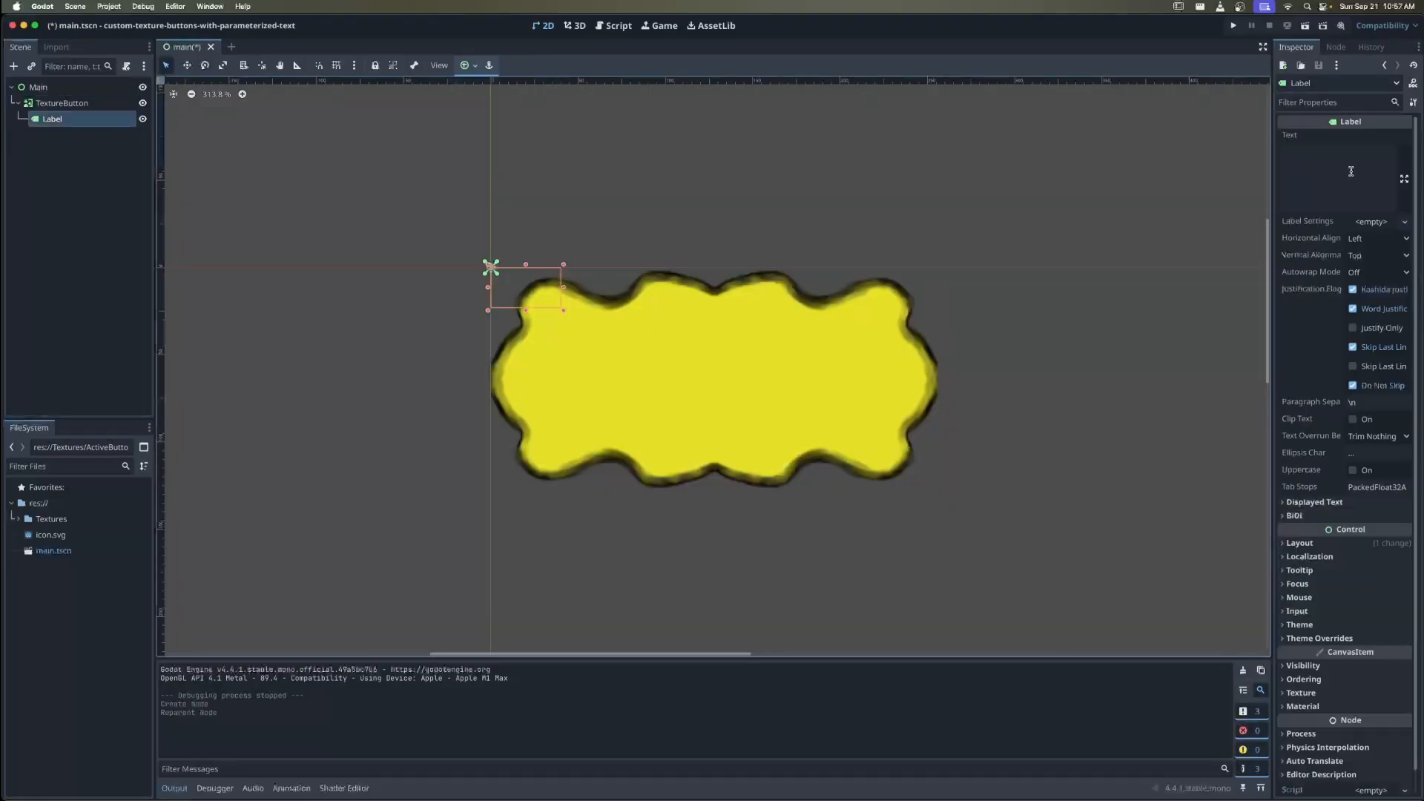
pyautogui.click(1335, 173)
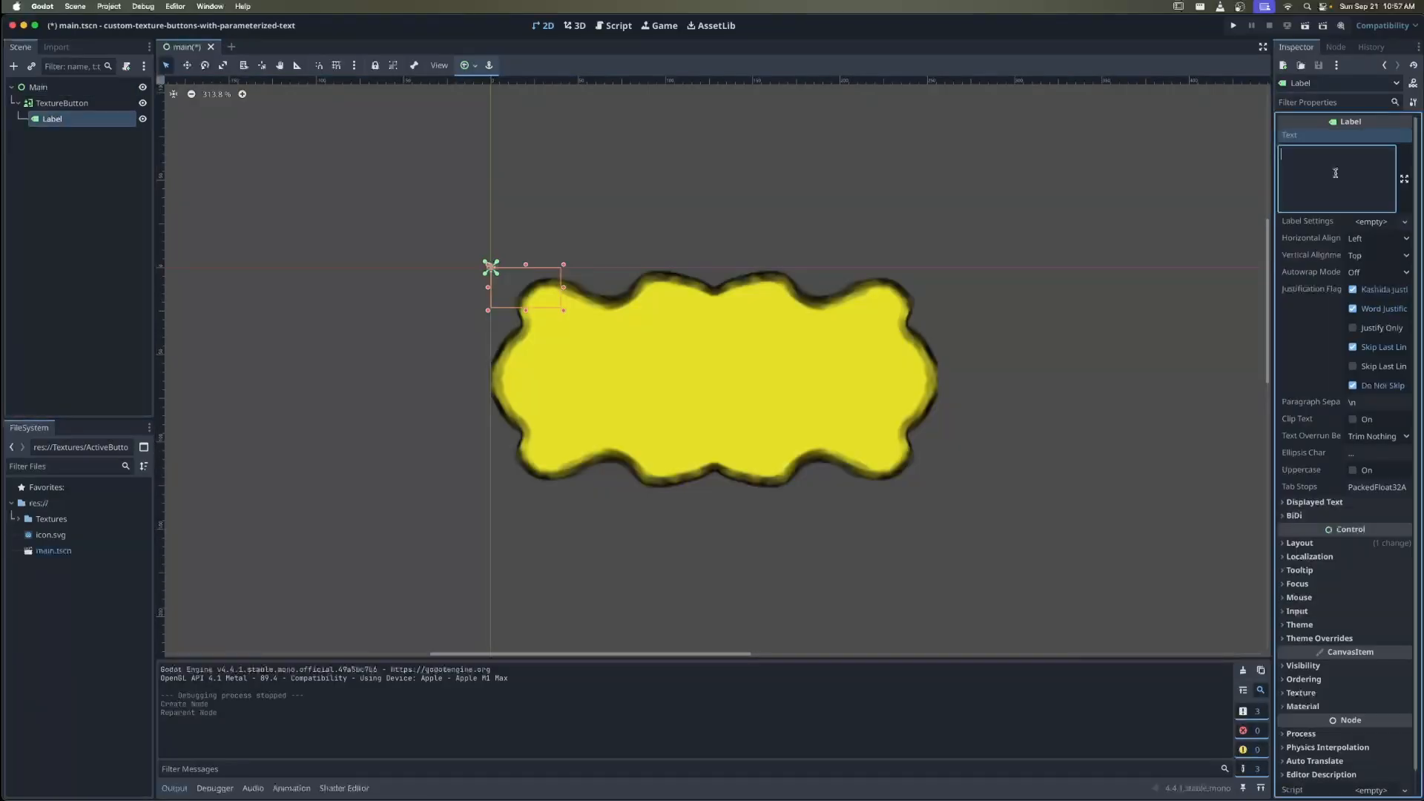
pyautogui.write('Button Text')
pyautogui.click(124, 173)
pyautogui.click(80, 104)
pyautogui.click(71, 118)
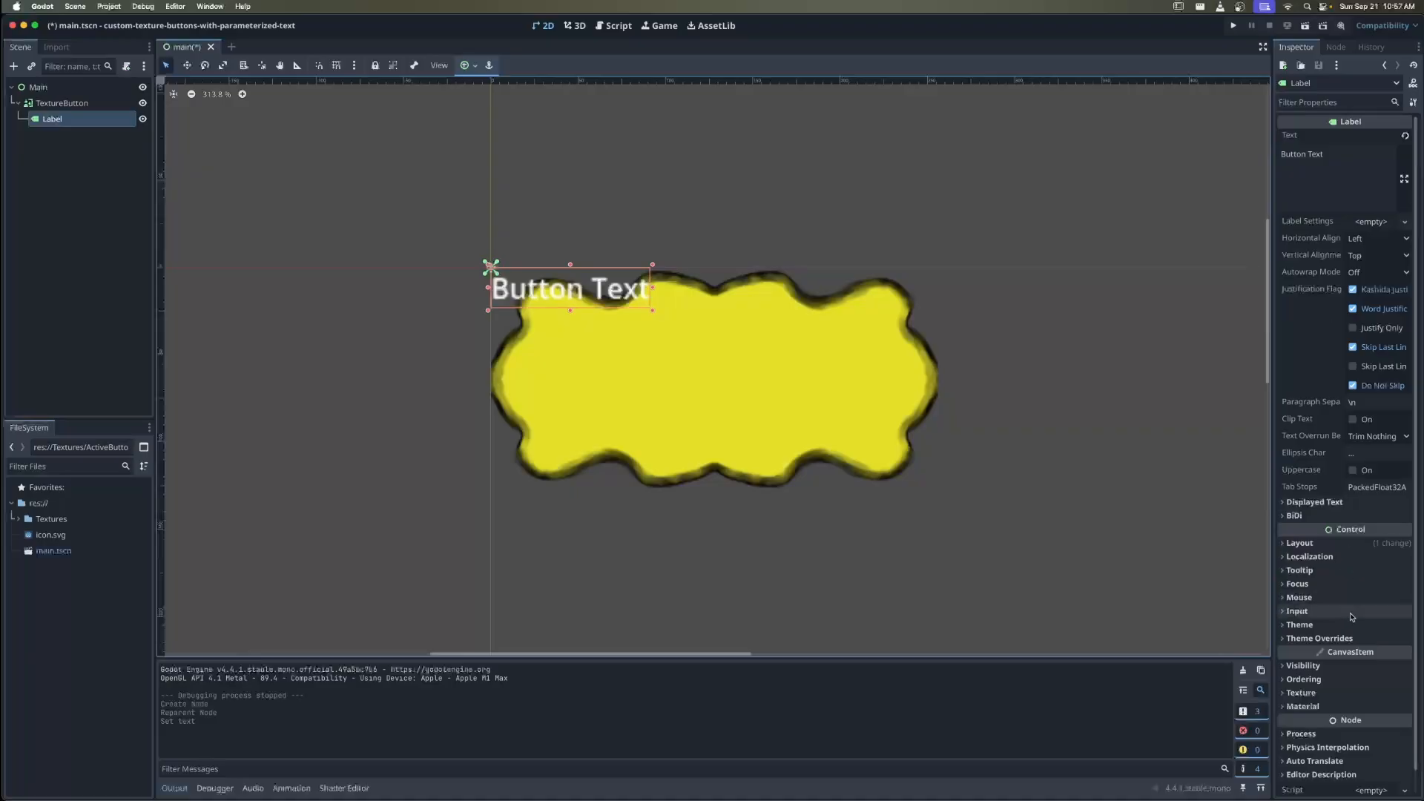
# Set the label's layout mode to Anchors with the Center preset so the text is centred on the button
pyautogui.click(1300, 543)
pyautogui.click(1379, 670)
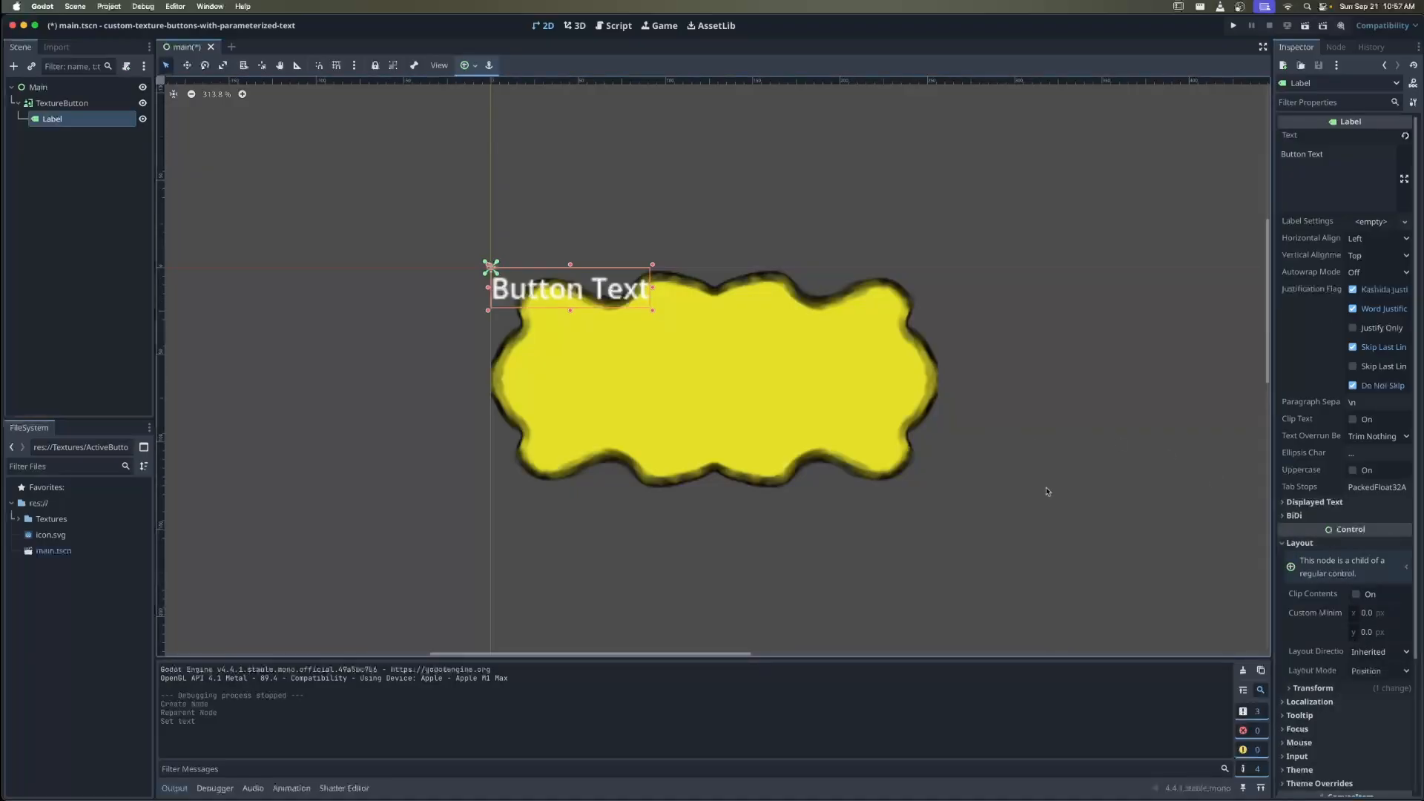
pyautogui.click(1380, 690)
pyautogui.click(1381, 690)
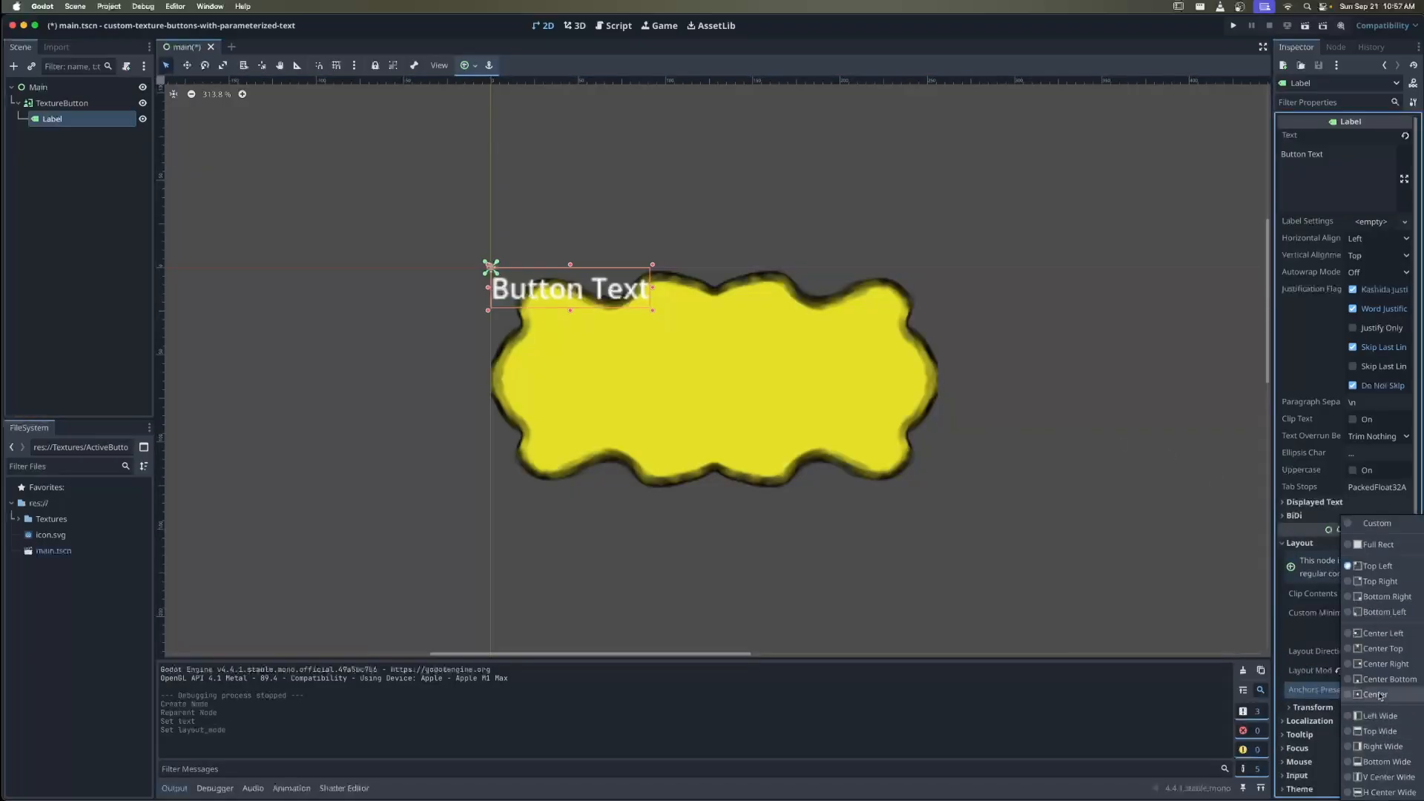
pyautogui.click(1378, 695)
pyautogui.click(63, 104)
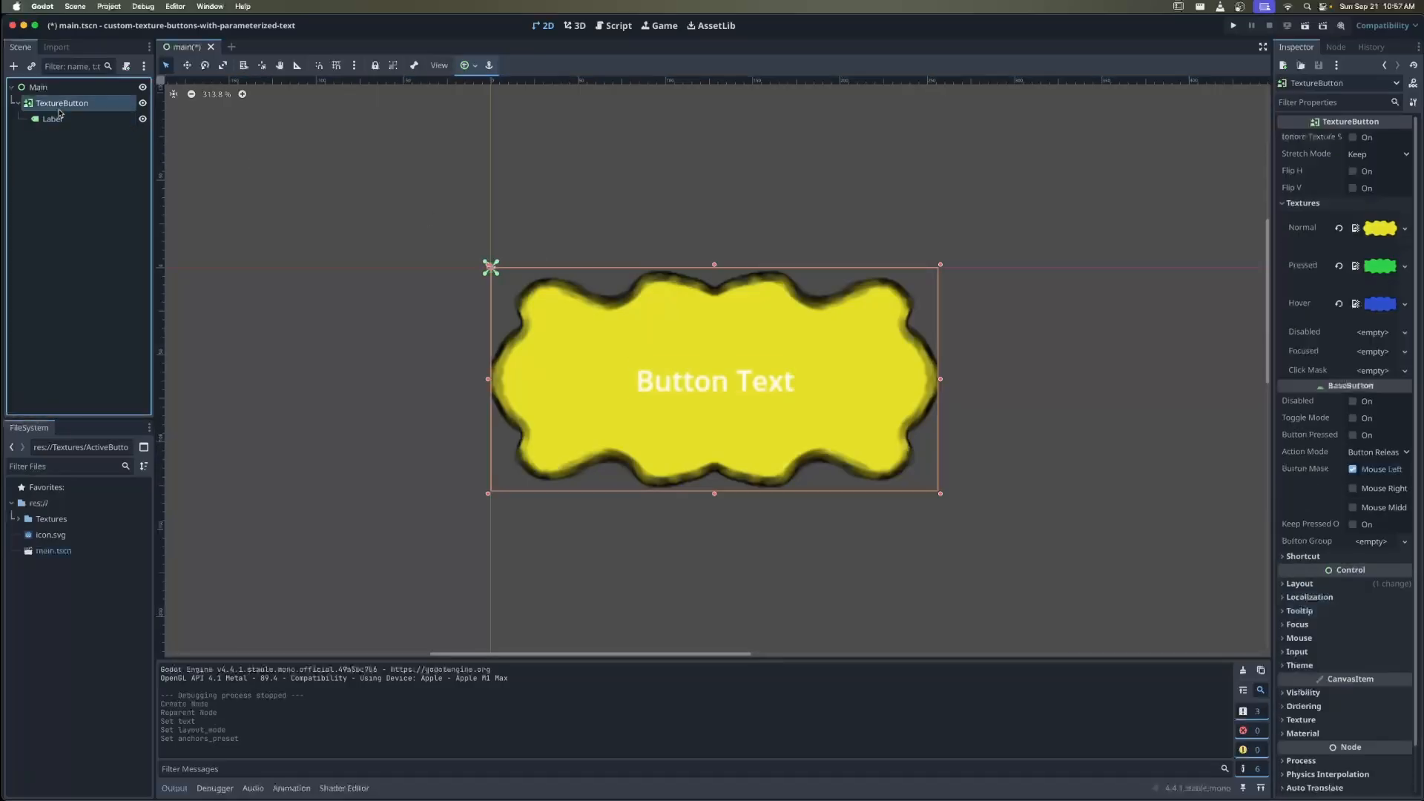
pyautogui.click(53, 119)
pyautogui.click(56, 109)
pyautogui.click(54, 119)
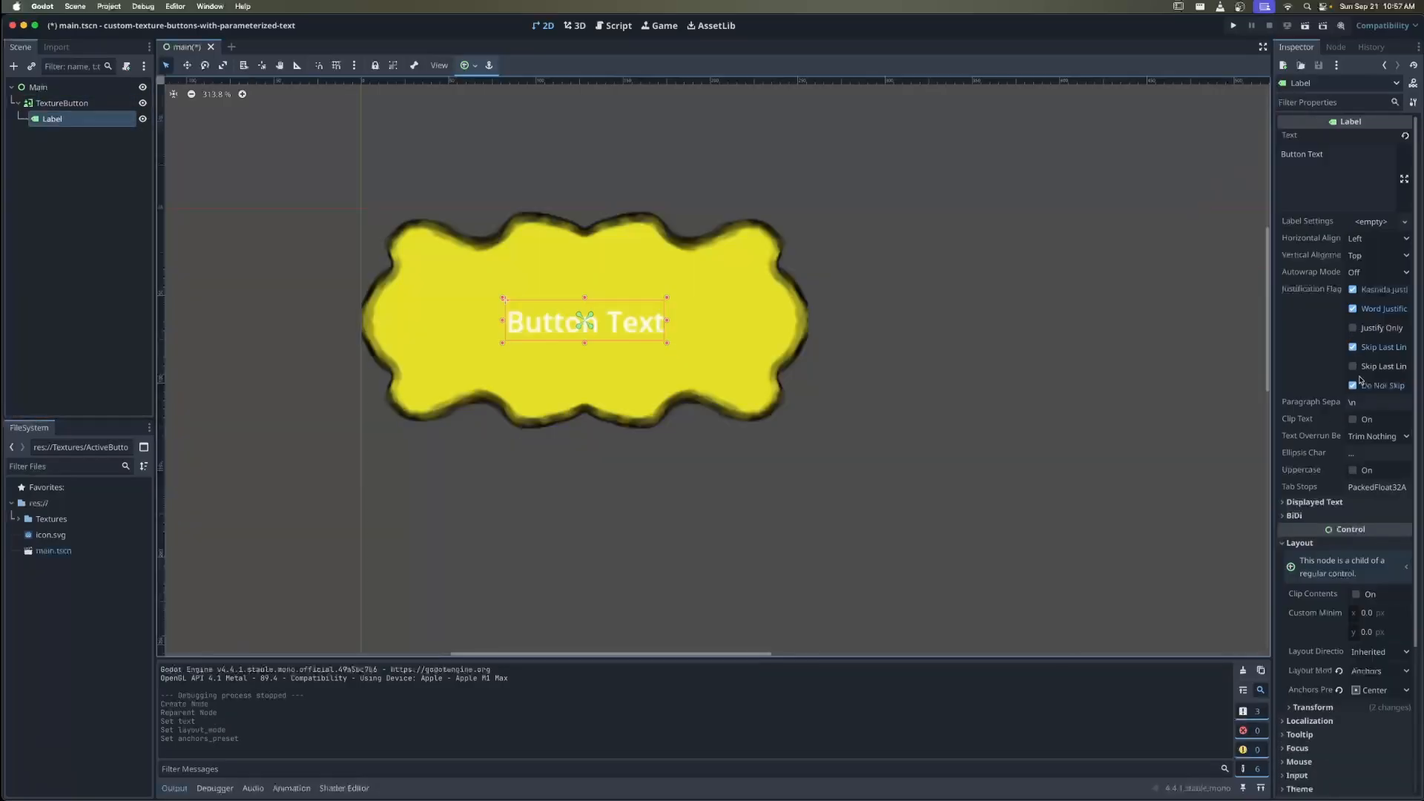
# Enable the label's font color theme override with black
pyautogui.scroll(-3, 1364, 590)
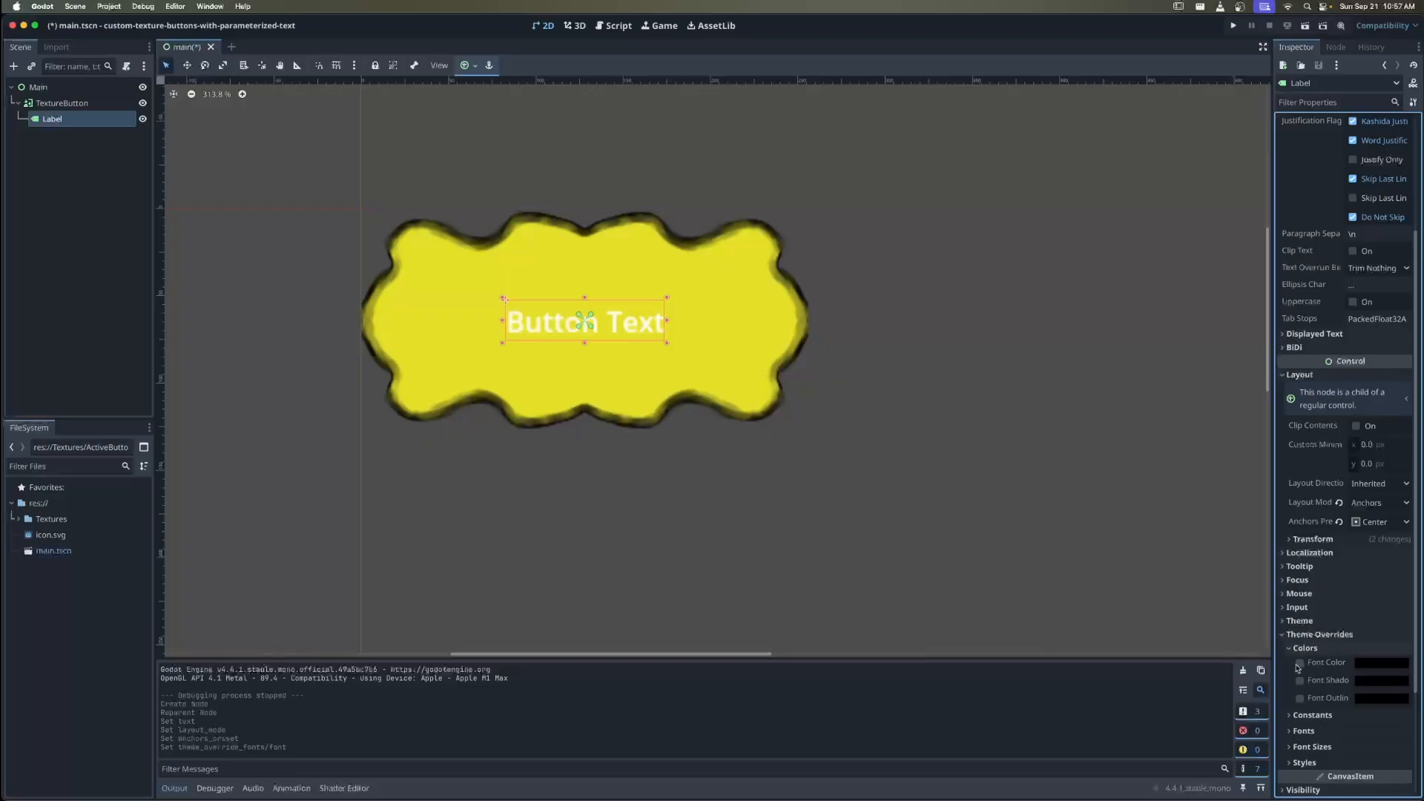
pyautogui.click(1299, 664)
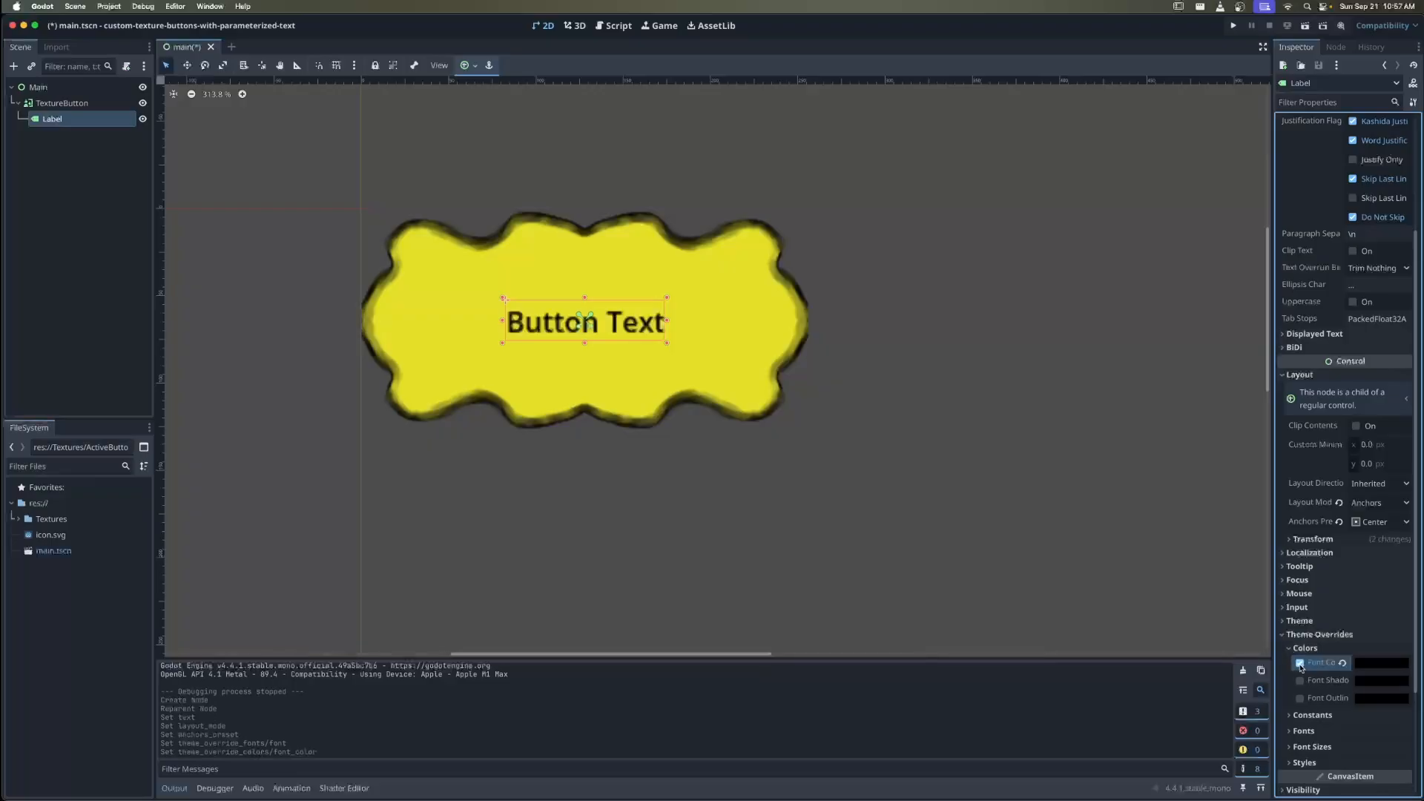
pyautogui.scroll(1, 706, 359)
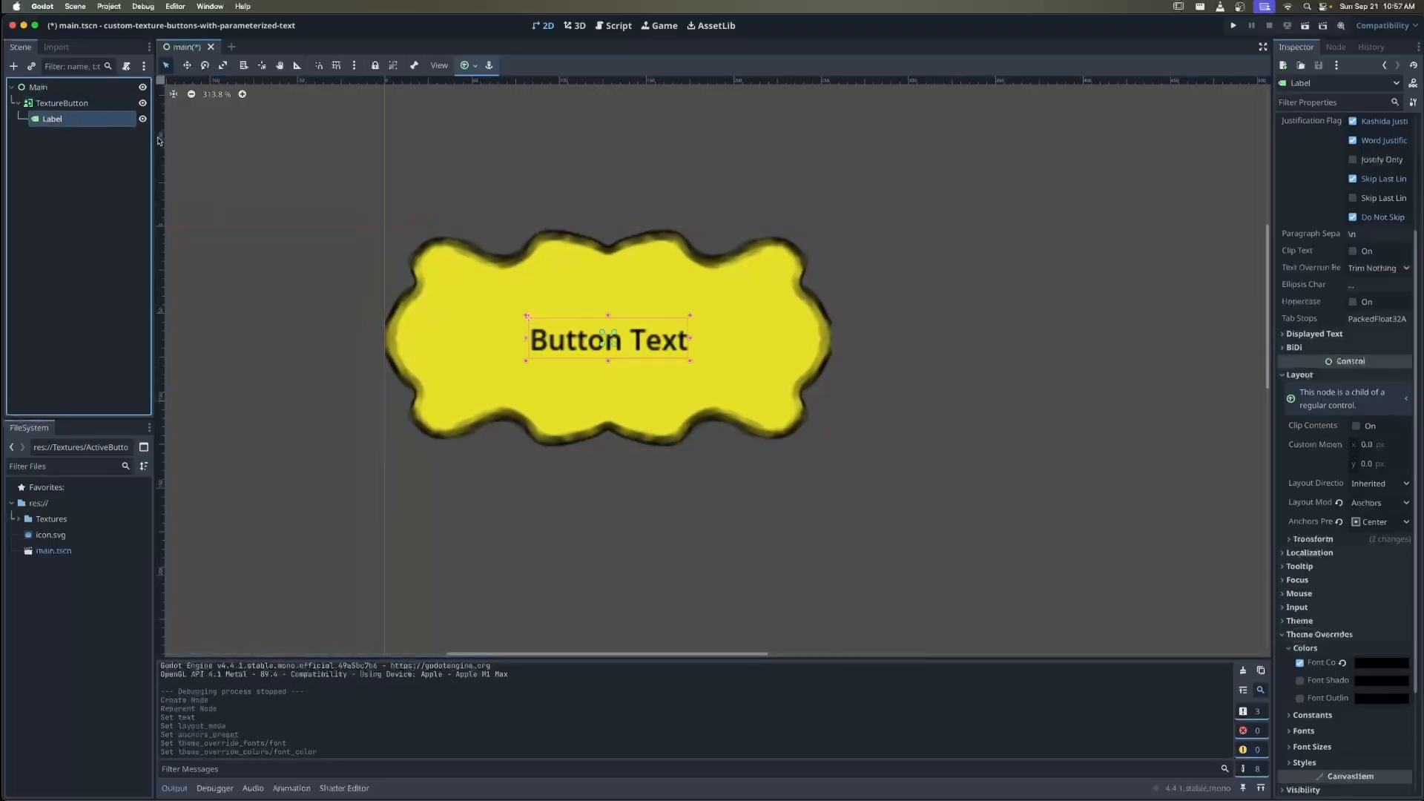
# Override the label's font size with 32 px and save the scene
pyautogui.scroll(-1, 1339, 701)
pyautogui.click(1311, 719)
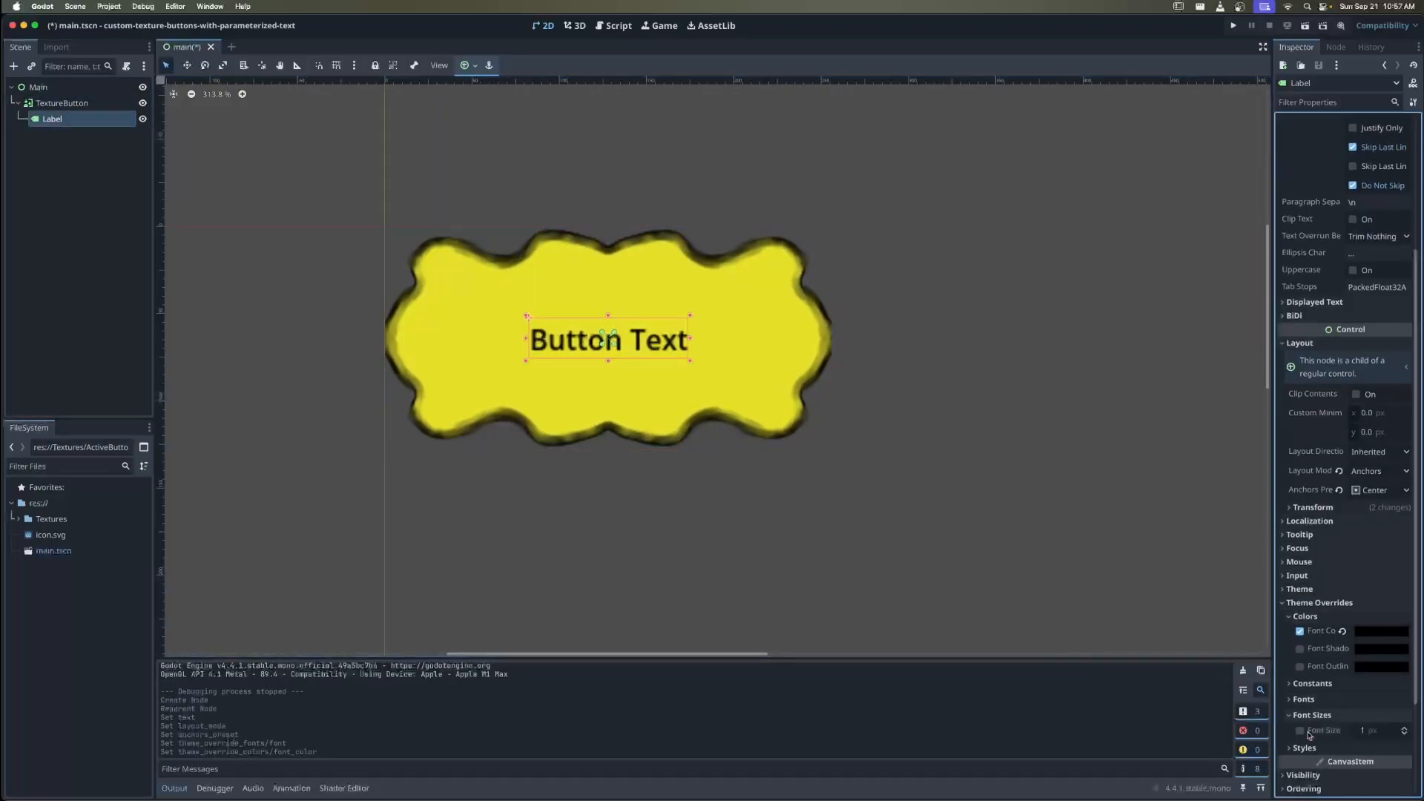
pyautogui.click(1299, 730)
pyautogui.click(1386, 734)
pyautogui.write('48')
pyautogui.press('Return')
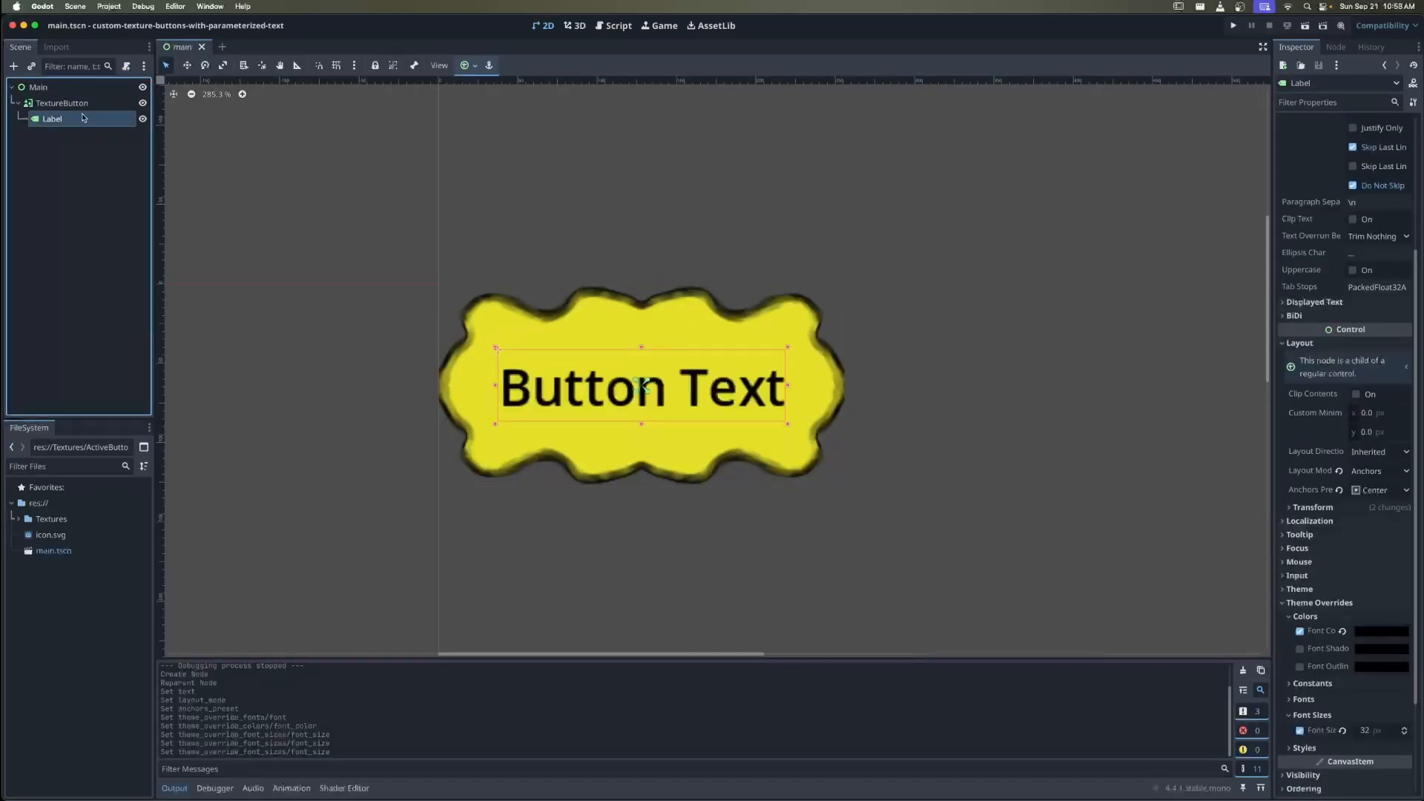
# Run the project, test the texture button's hover and pressed states, and close the game window
pyautogui.scroll(2, 596, 377)
pyautogui.scroll(3, 630, 357)
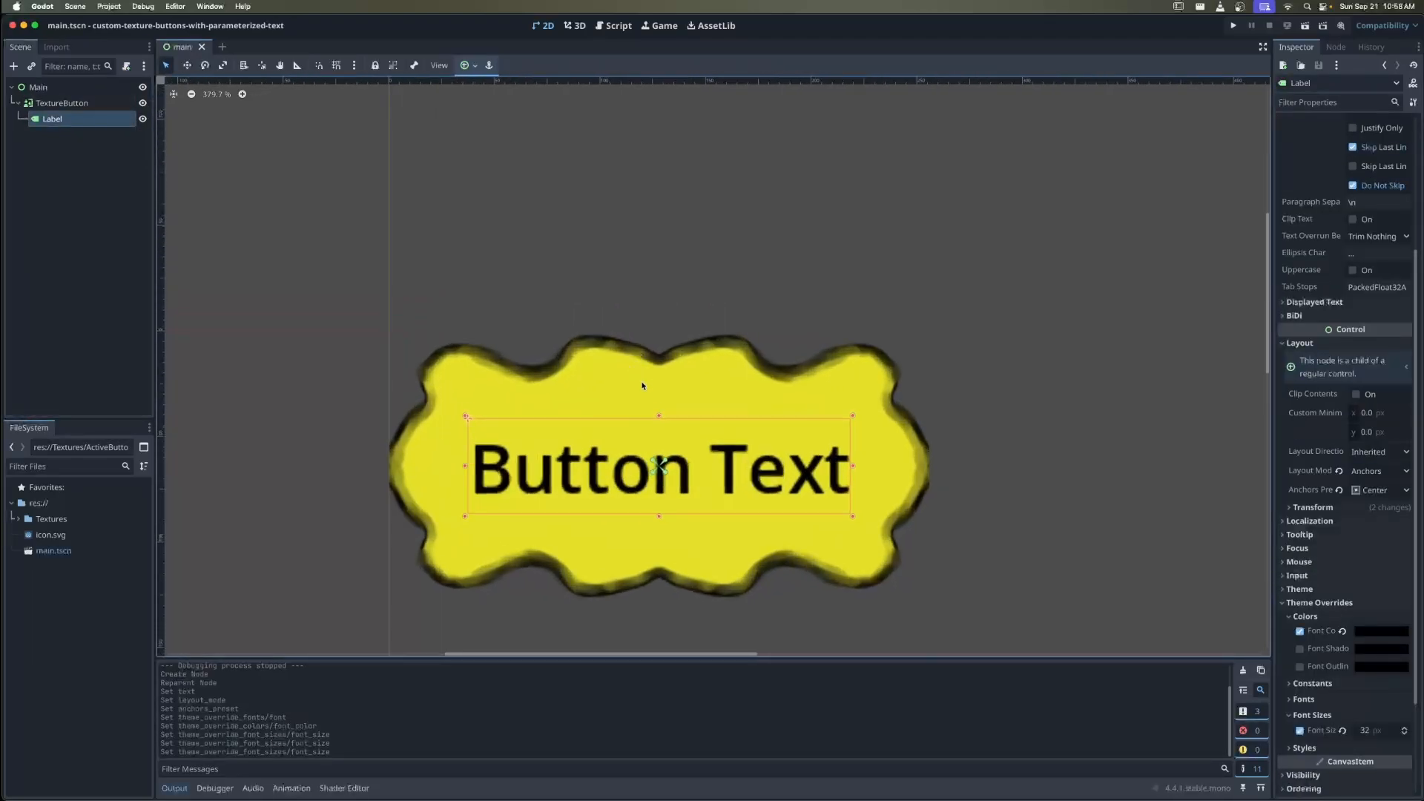
pyautogui.scroll(-4, 630, 358)
pyautogui.click(29, 101)
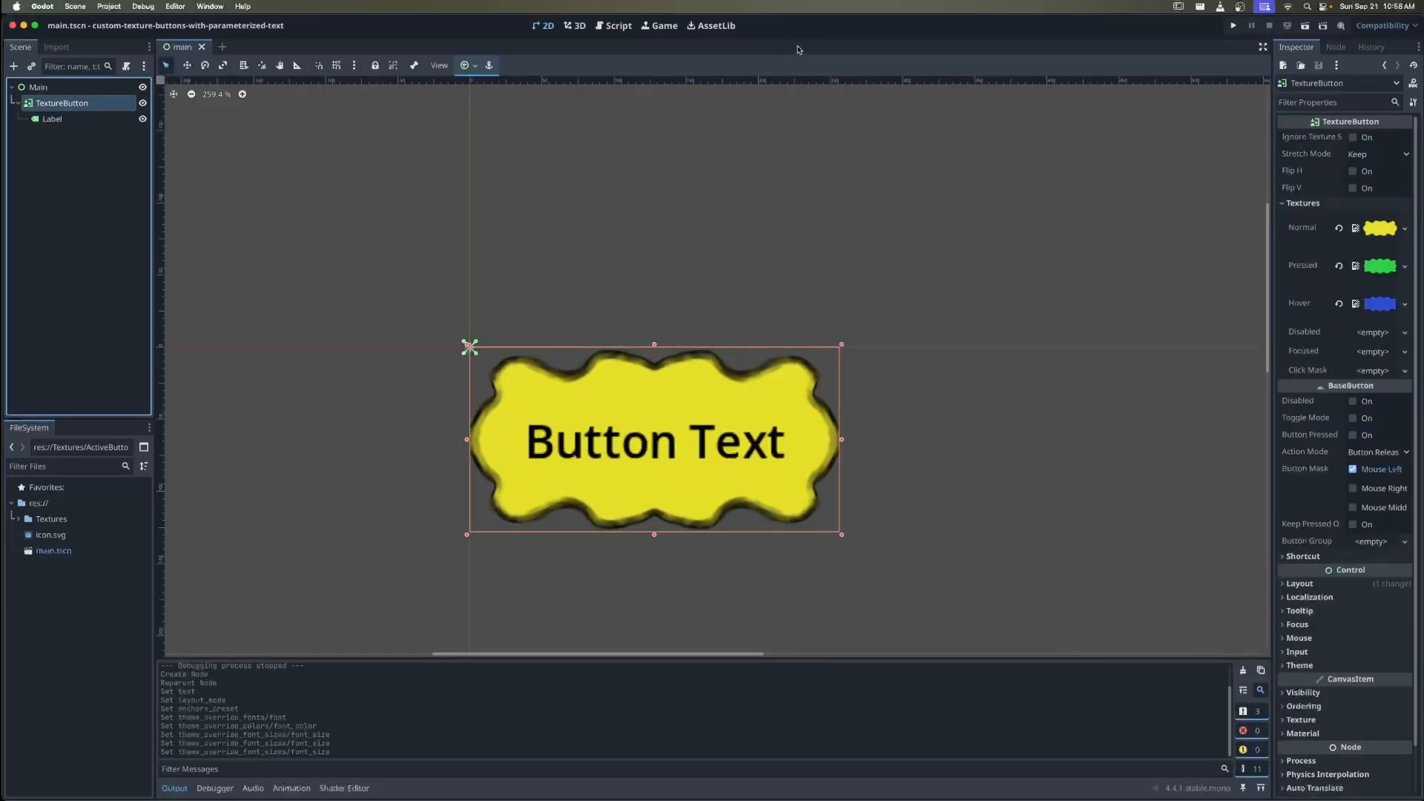
pyautogui.click(1233, 25)
pyautogui.click(563, 330)
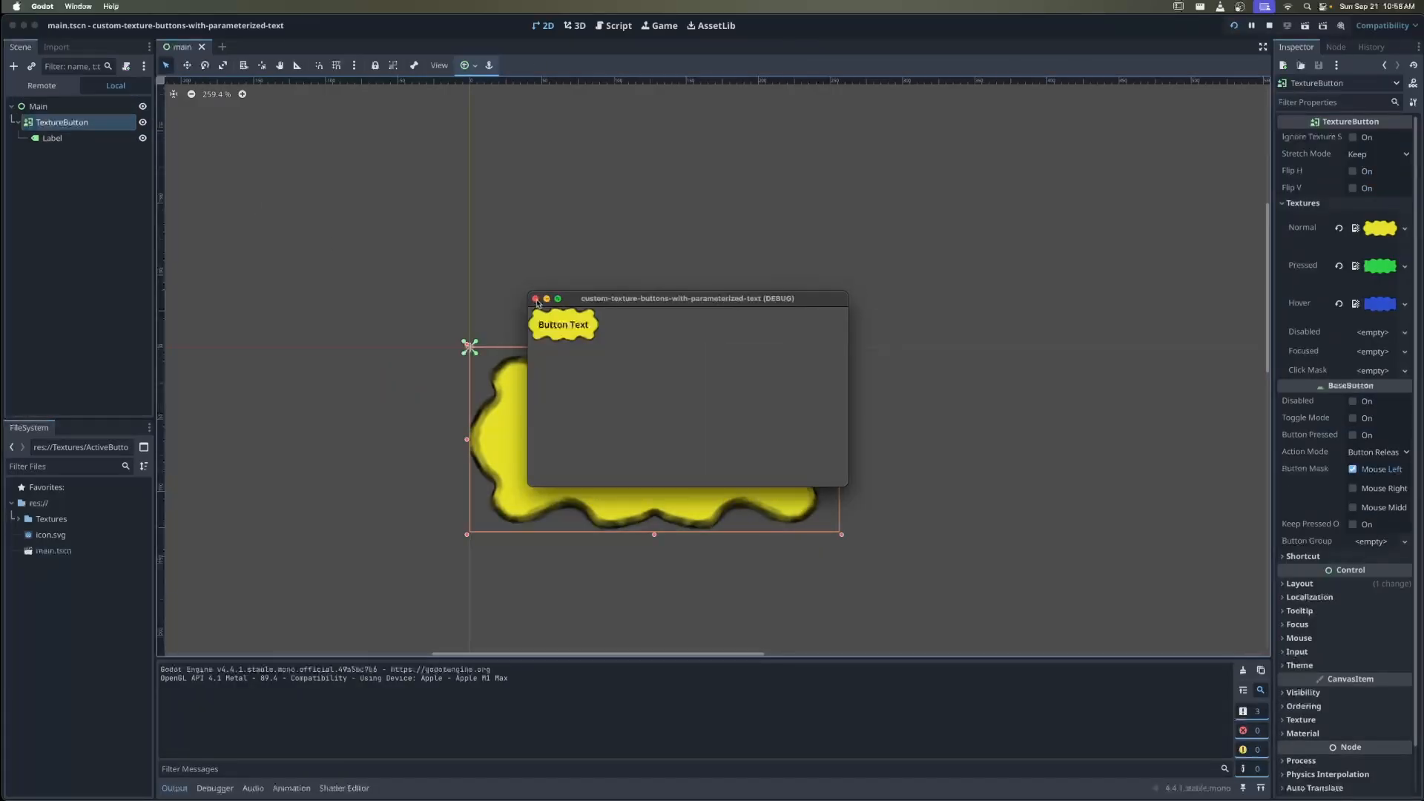
pyautogui.click(560, 331)
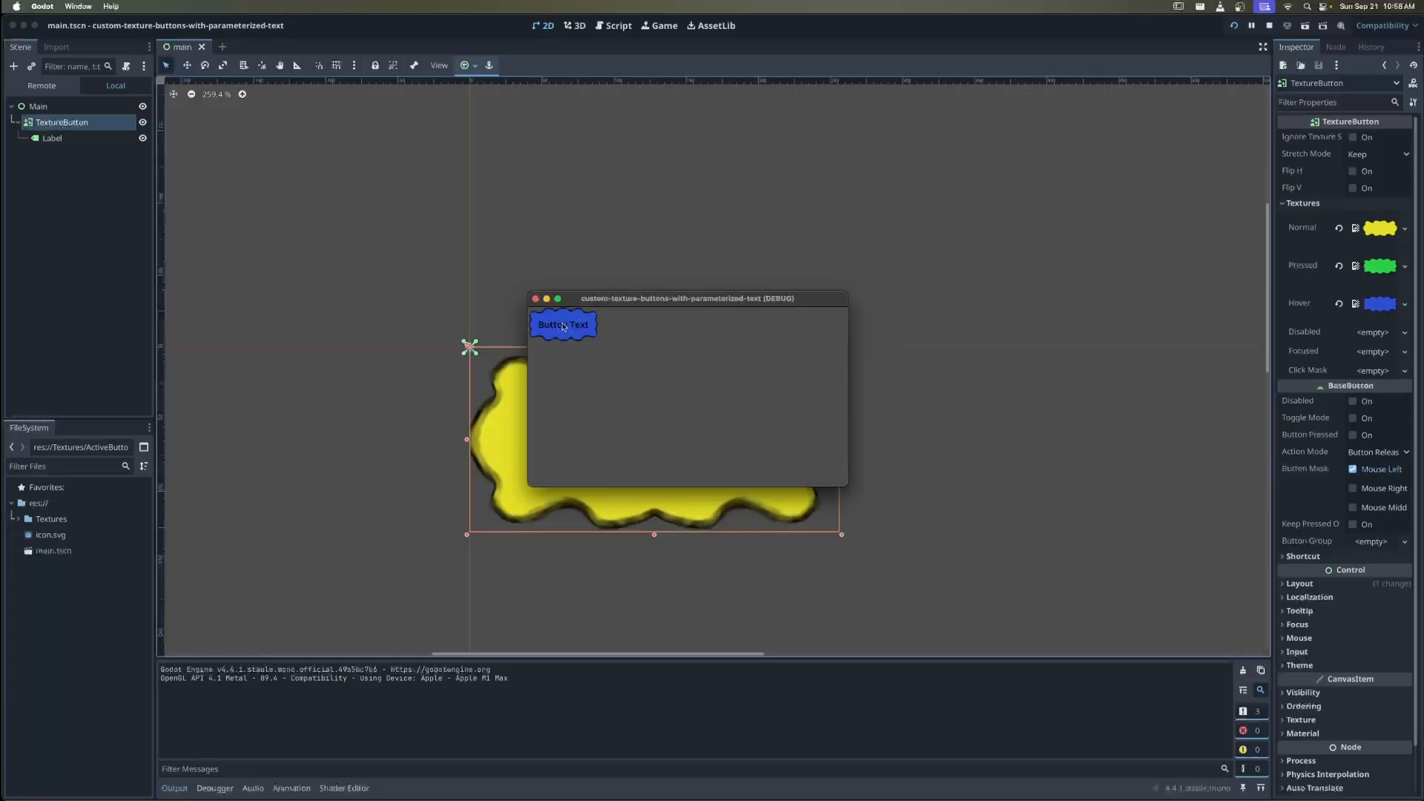
pyautogui.click(560, 329)
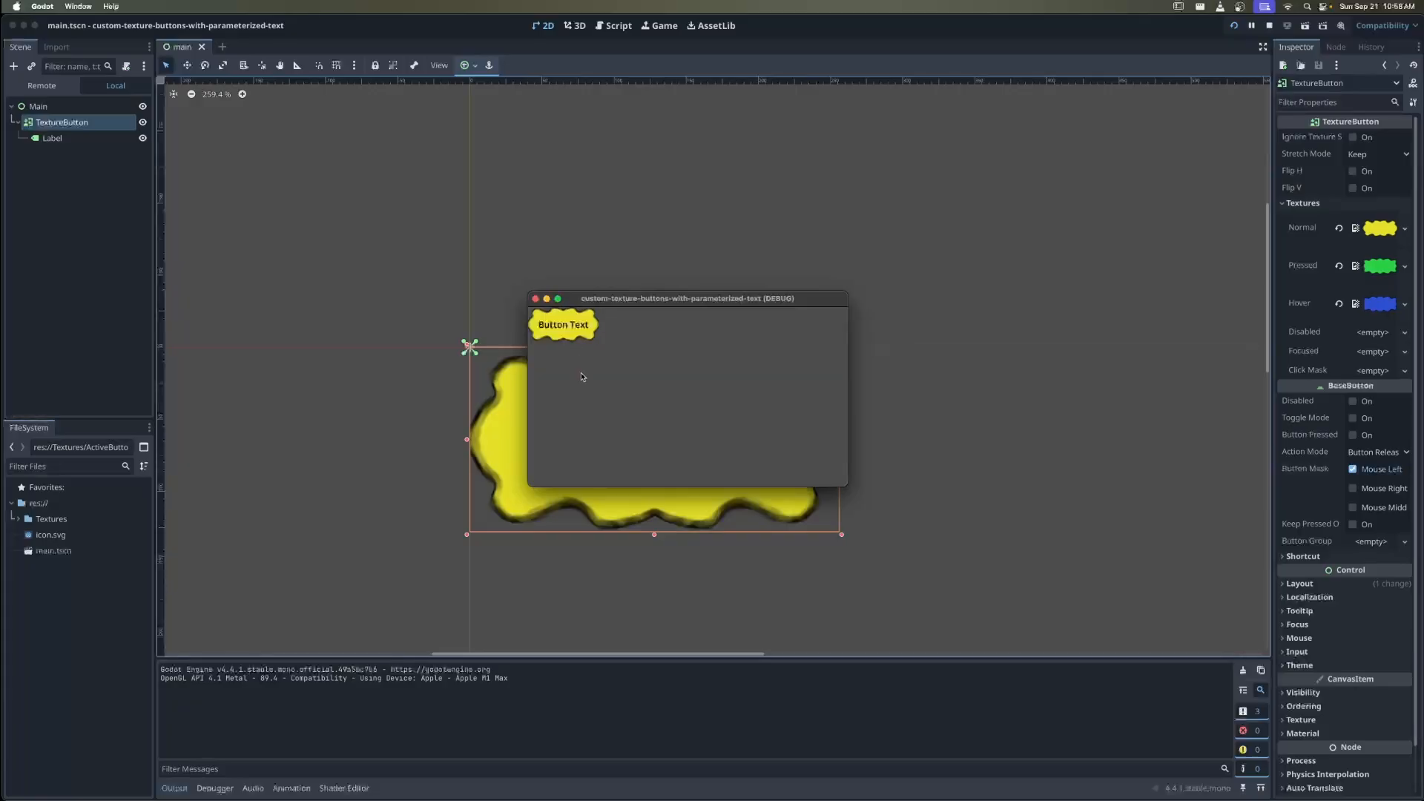
pyautogui.click(536, 299)
# Change the button label's text to "New Game" and paste a copy of the TextureButton under Main
pyautogui.click(52, 118)
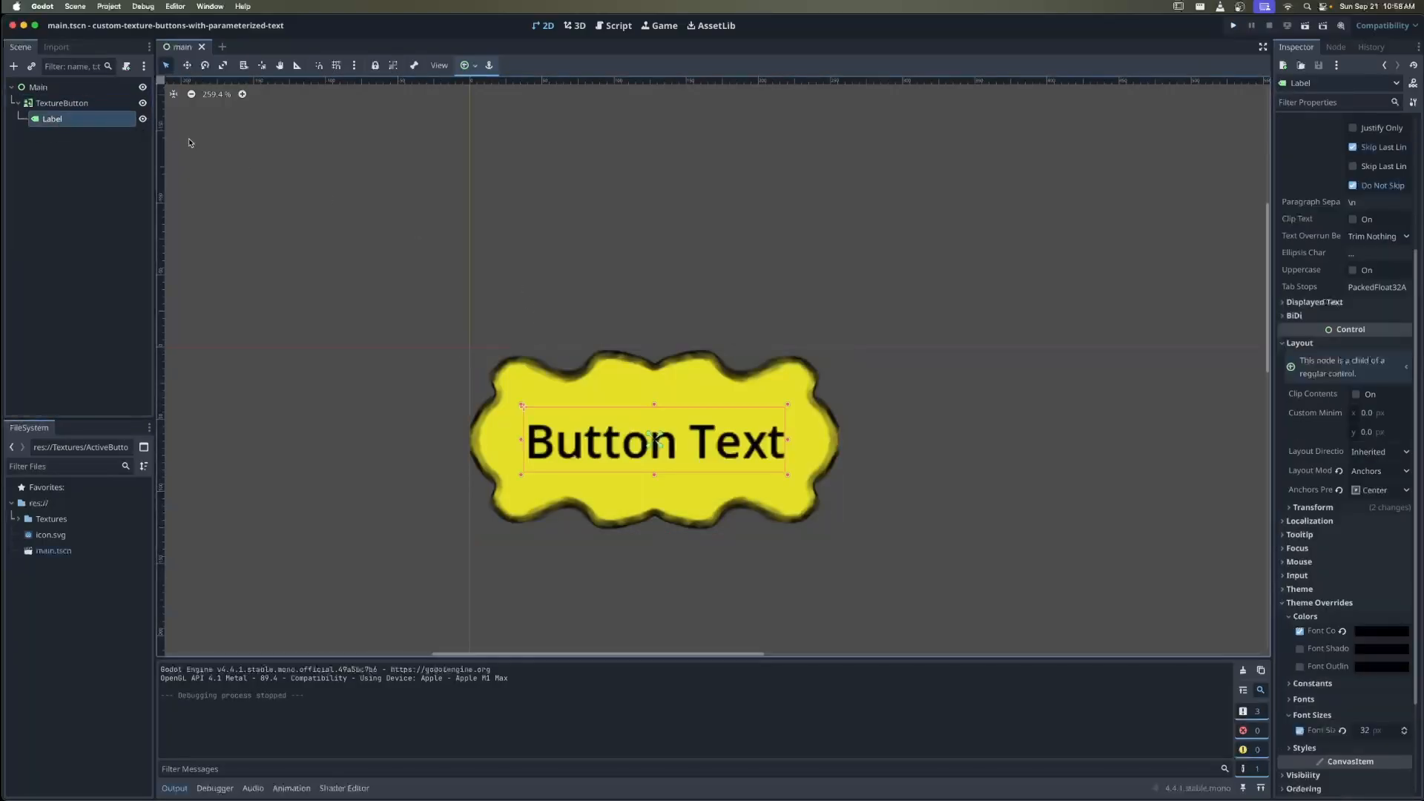
pyautogui.scroll(3, 1382, 355)
pyautogui.tripleClick(1347, 168)
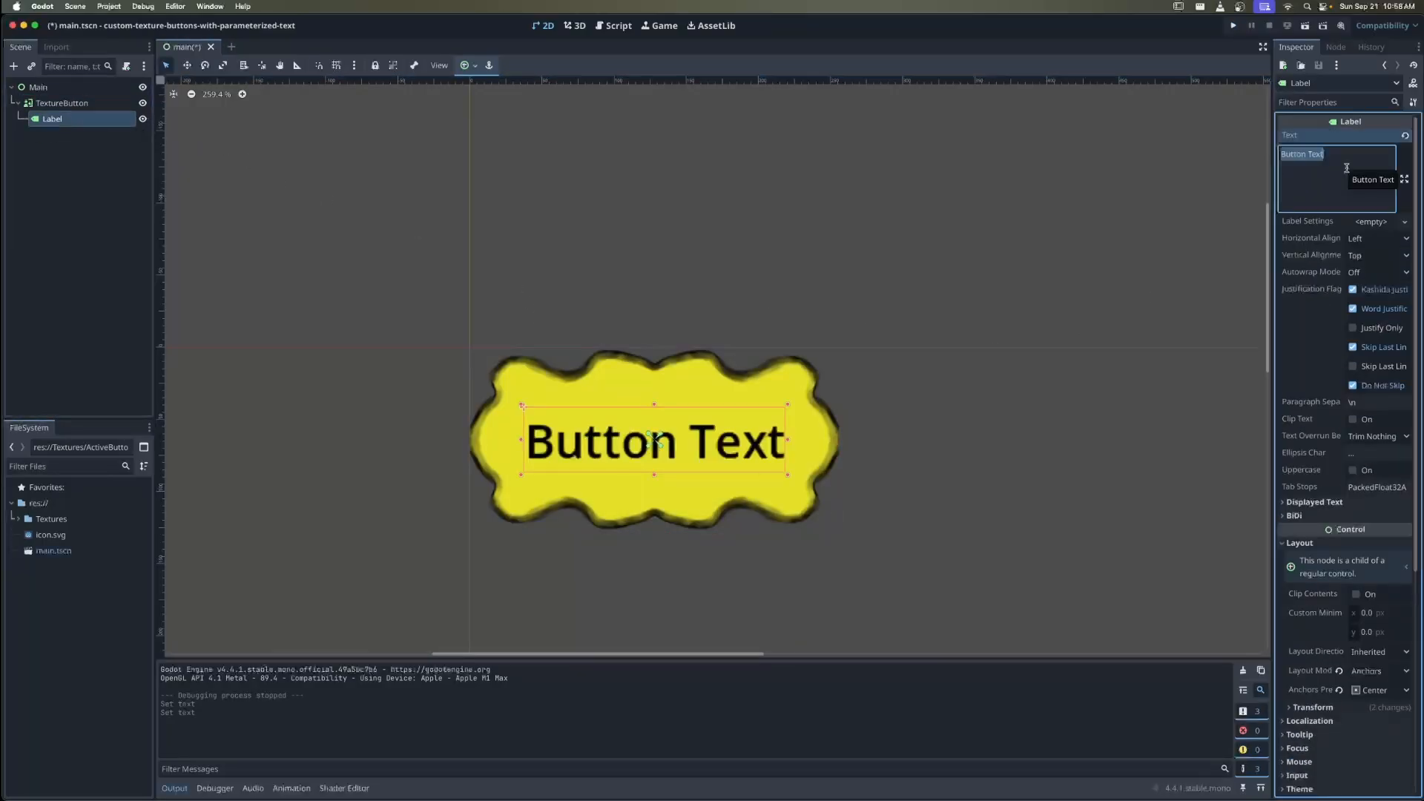
pyautogui.write('G')
pyautogui.press('BackSpace')
pyautogui.write('New Game')
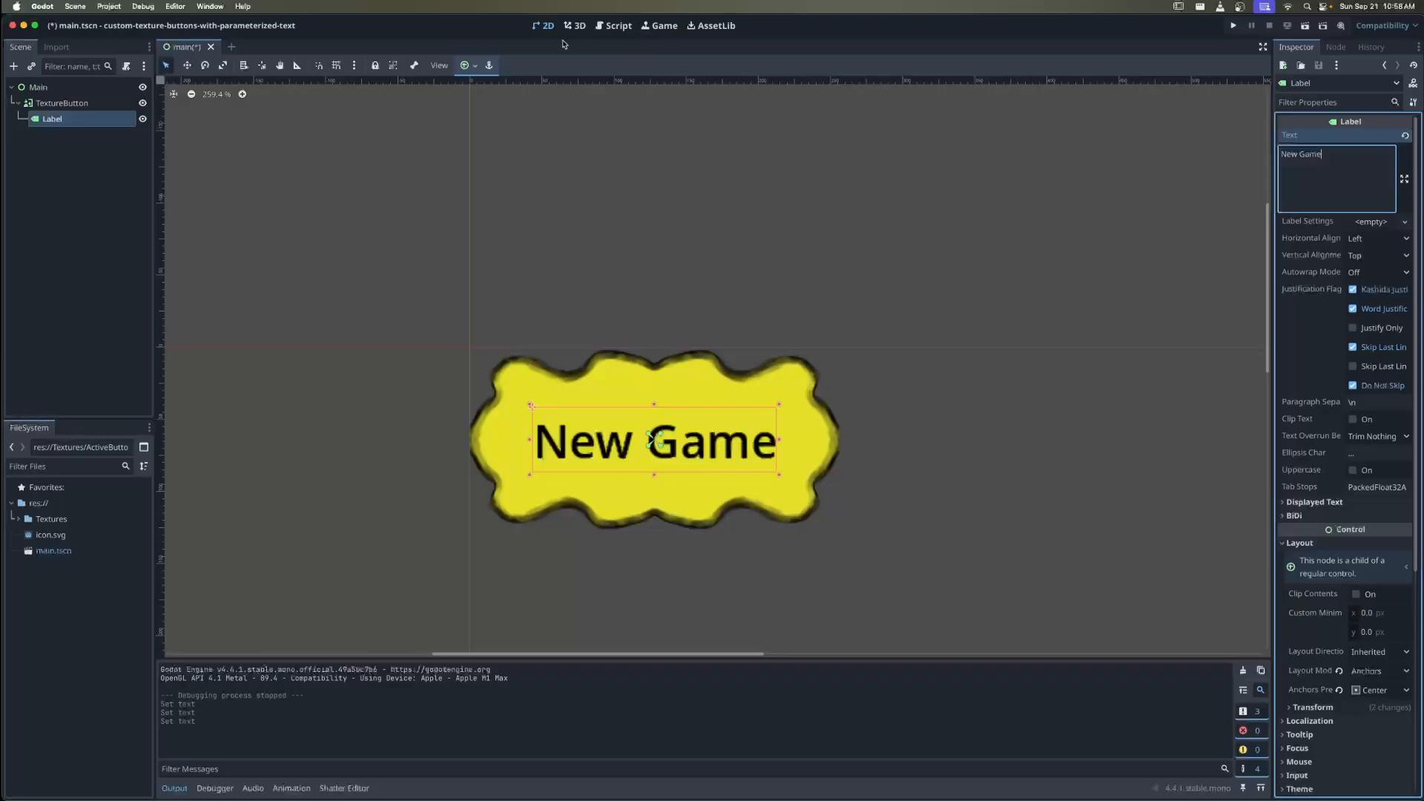
pyautogui.click(37, 87)
pyautogui.press('super+v')
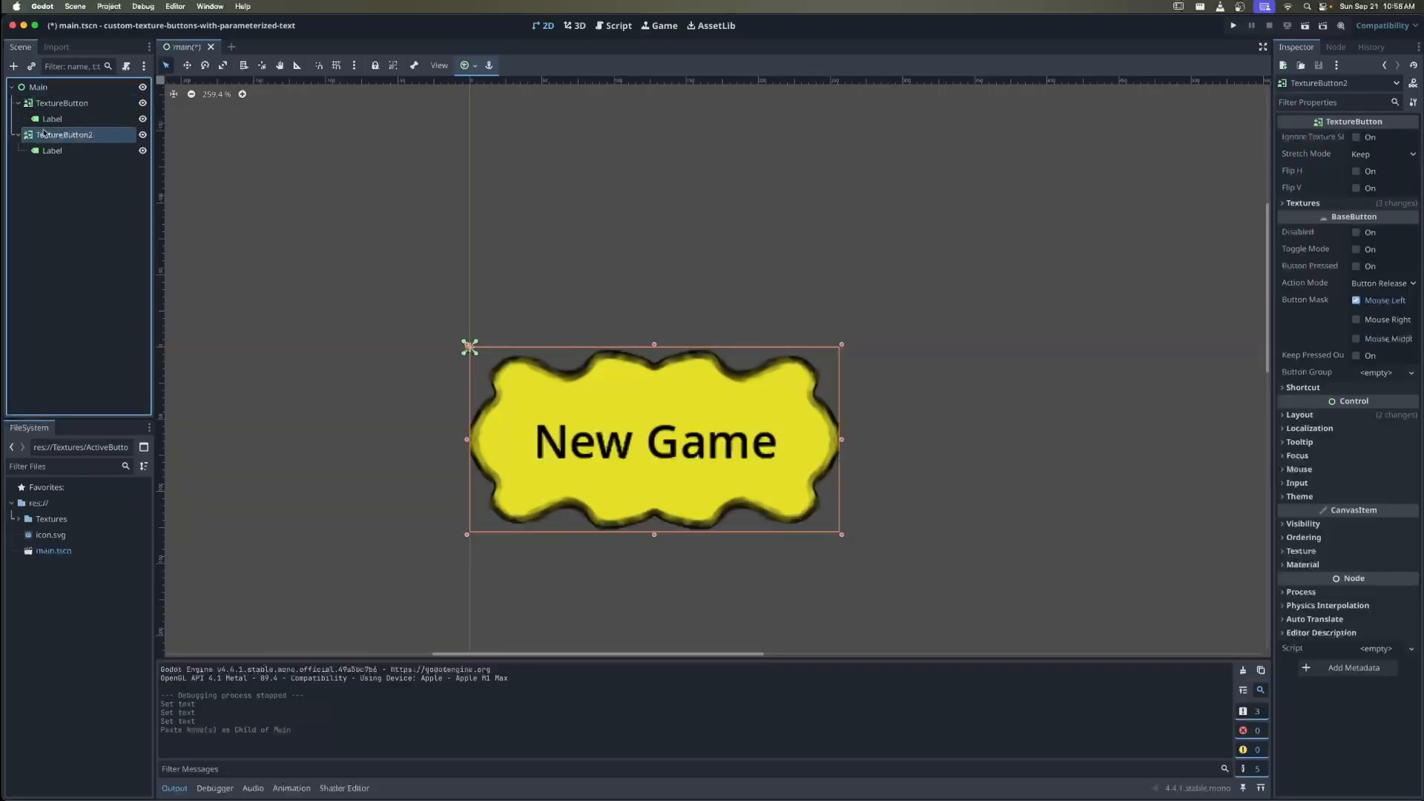
# Add a VBoxContainer node under Main and move both texture buttons into it
pyautogui.click(37, 87)
pyautogui.click(14, 67)
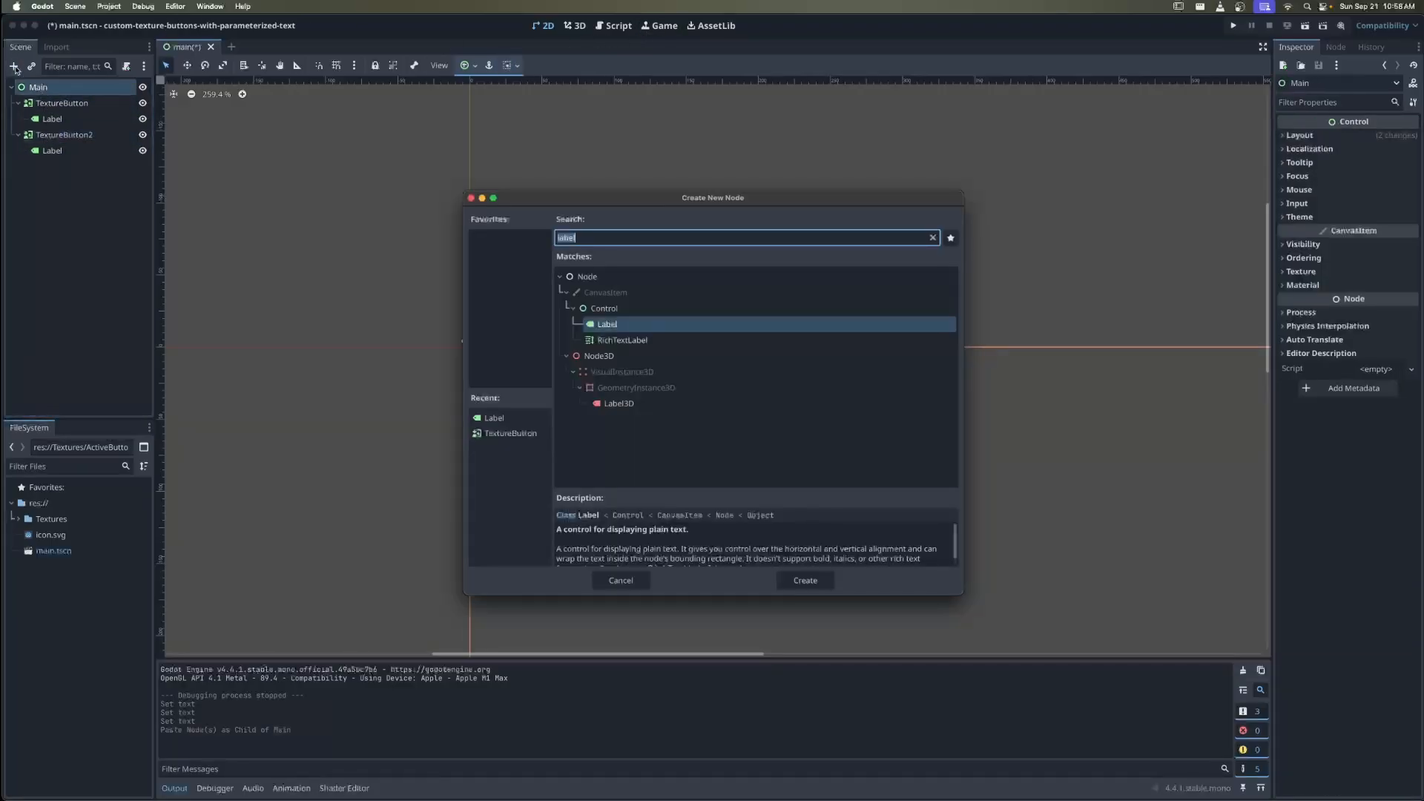
pyautogui.write('vbox')
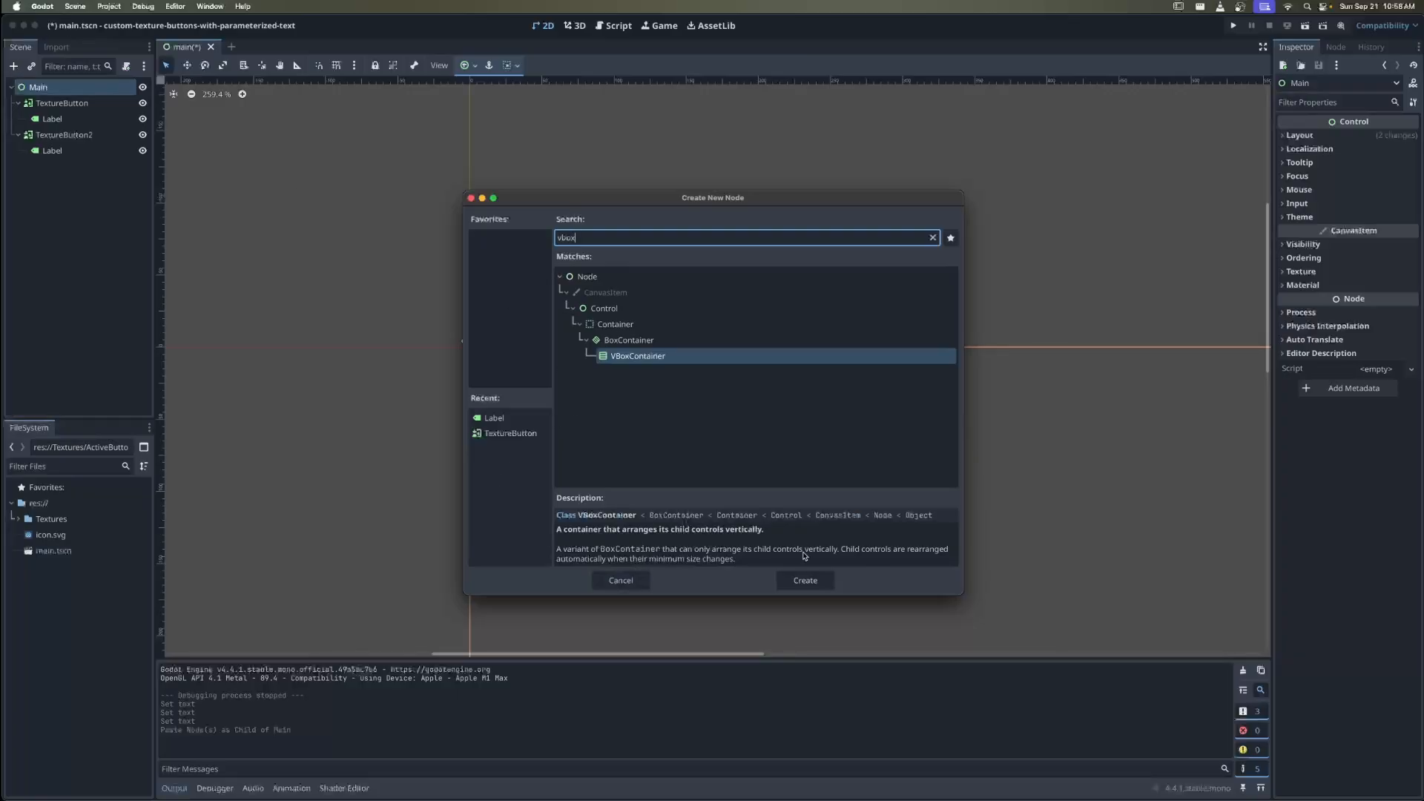
pyautogui.click(806, 580)
pyautogui.moveTo(56, 103); pyautogui.dragTo(63, 166)
pyautogui.moveTo(66, 103); pyautogui.dragTo(68, 143)
# Set the label text of the second button in the VBoxContainer to "Load Game"
pyautogui.click(58, 166)
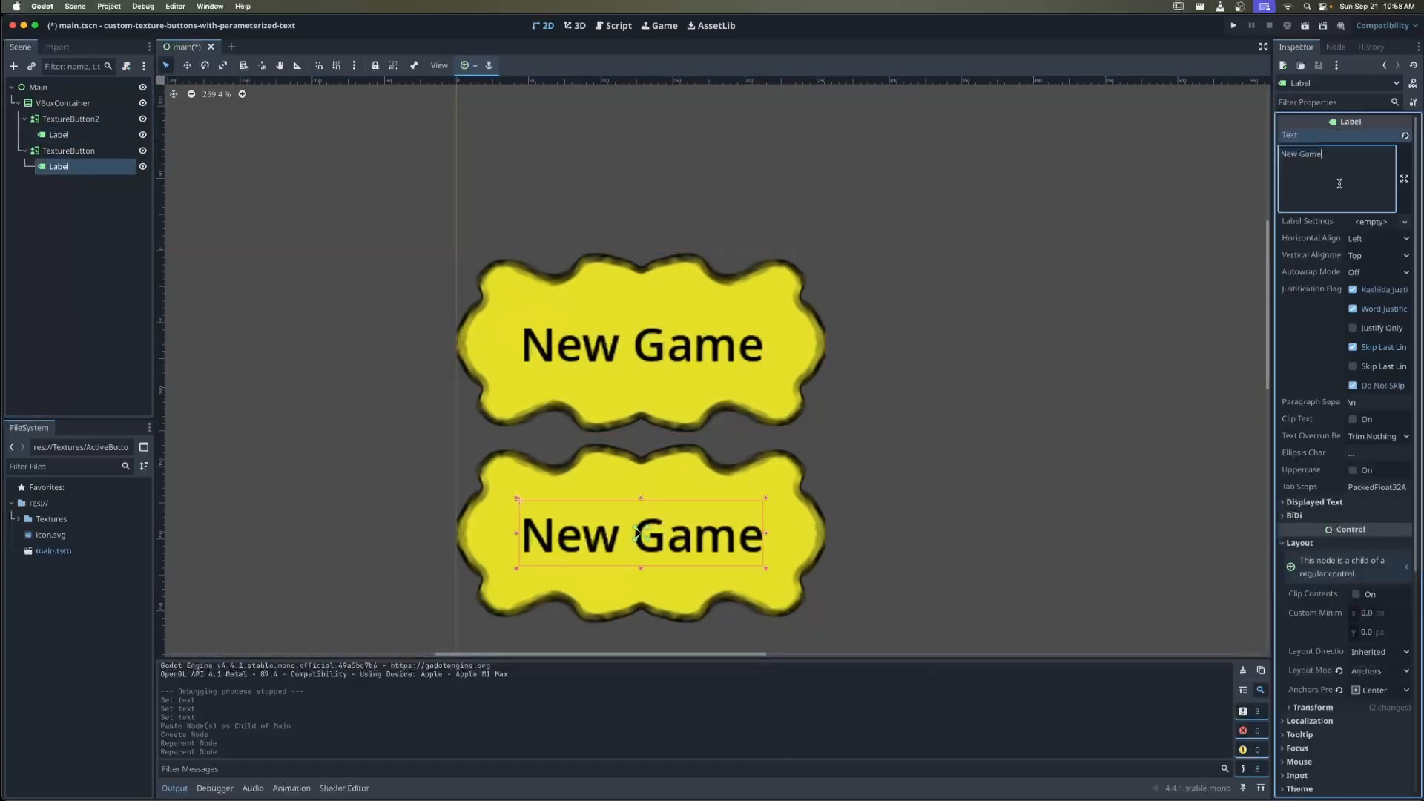
pyautogui.click(1333, 184)
pyautogui.press('super+a')
pyautogui.write('Load Game')
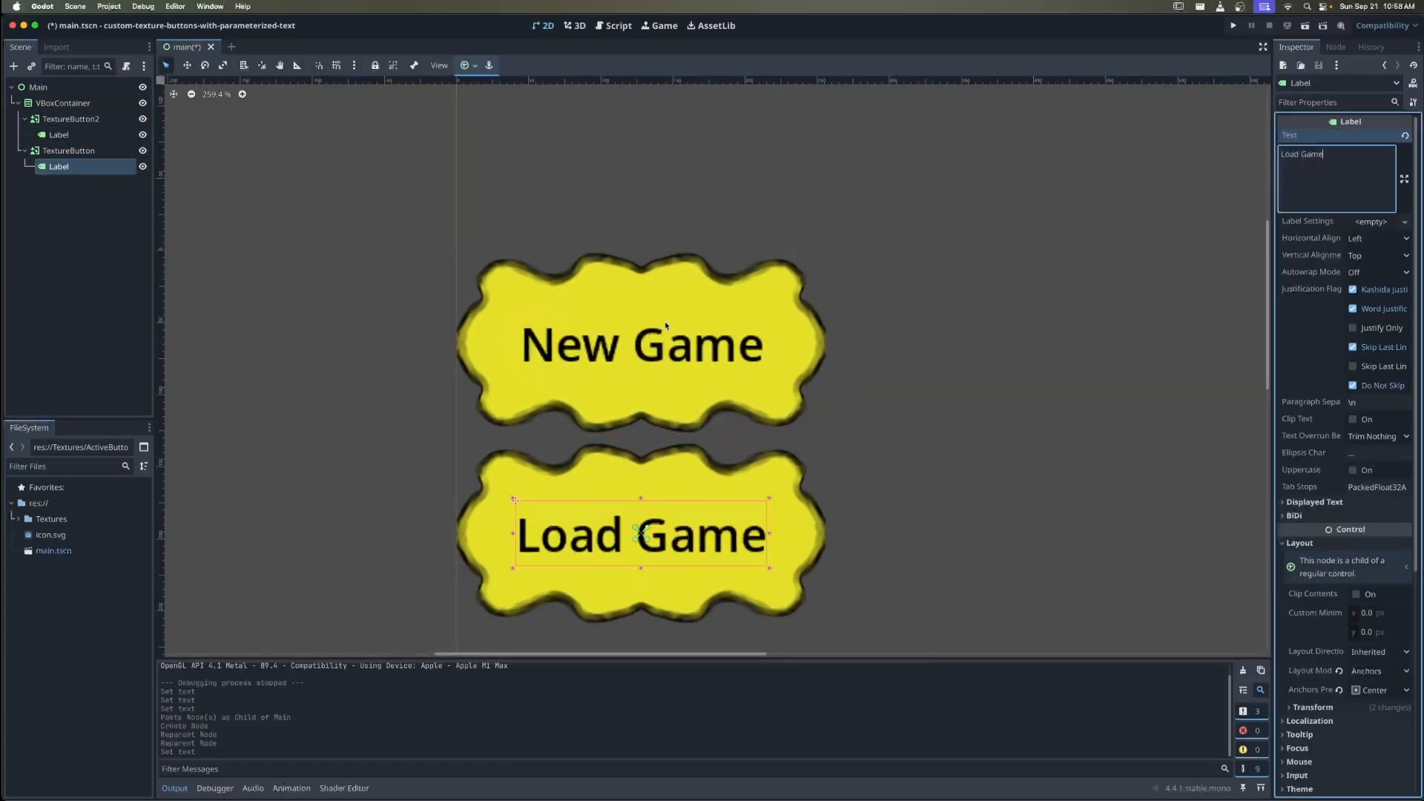
pyautogui.click(884, 388)
pyautogui.scroll(-3, 822, 462)
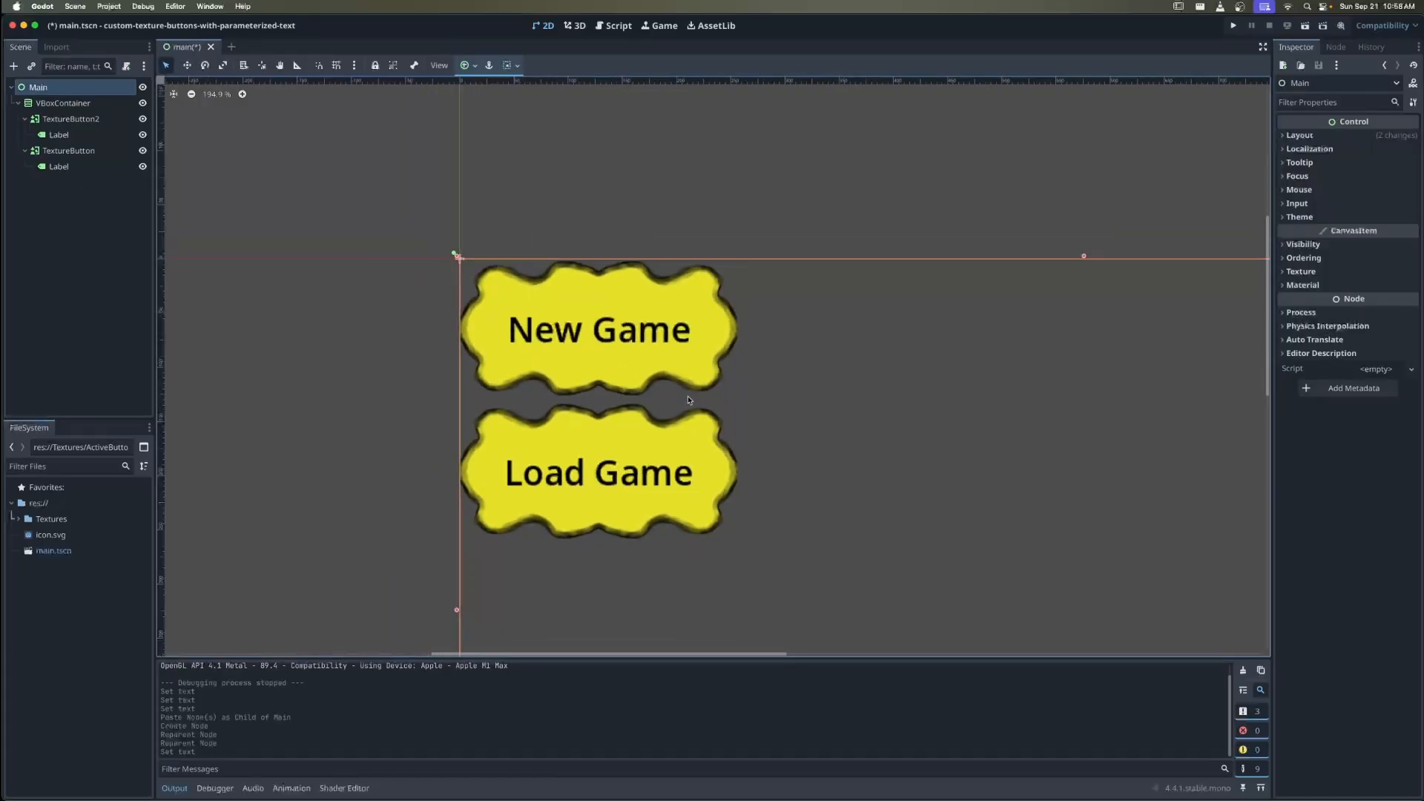
# Paste a copy of the Load Game button into the VBoxContainer and set the copy's label text to "Options"
pyautogui.click(80, 165)
pyautogui.click(70, 151)
pyautogui.press('super+c')
pyautogui.click(56, 104)
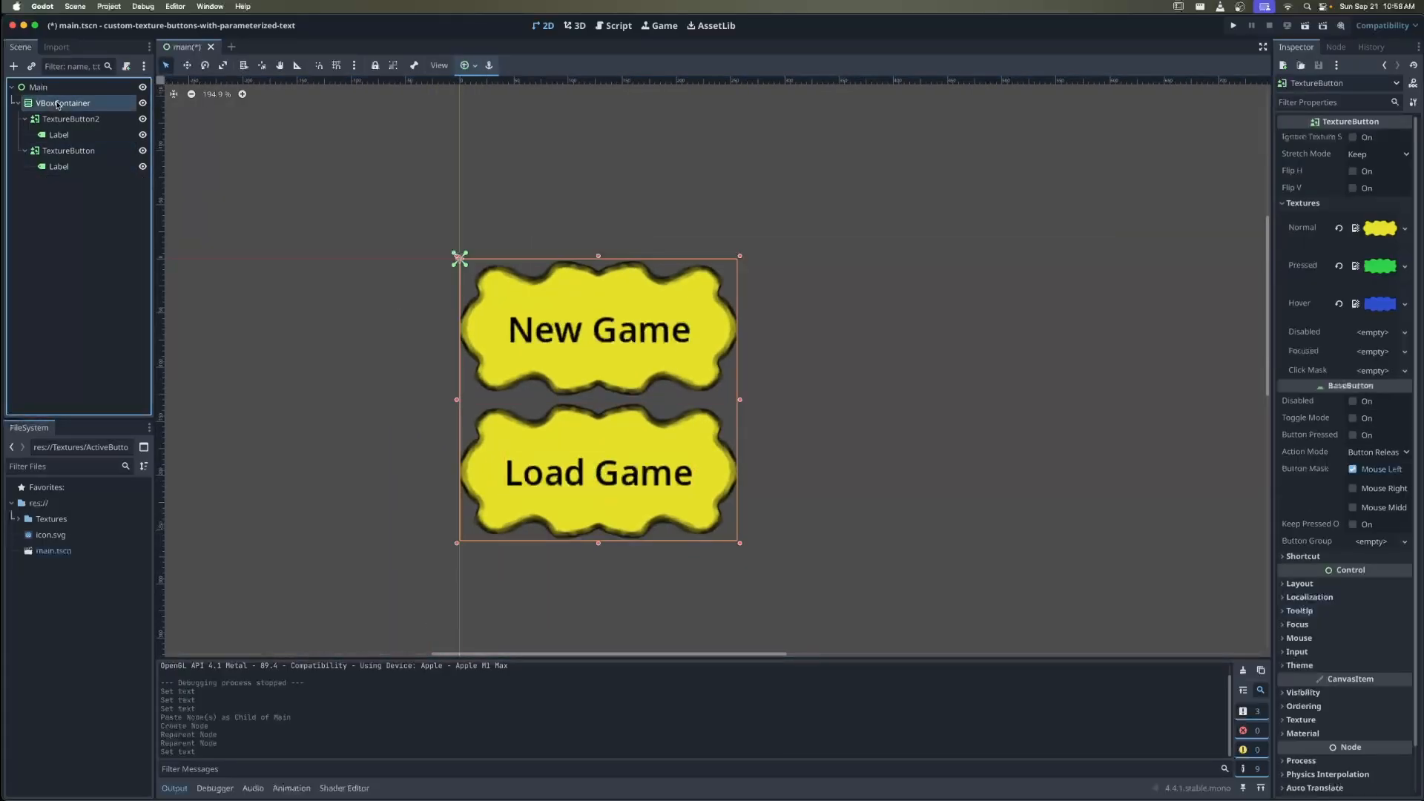
pyautogui.press('super+v')
pyautogui.scroll(-2, 596, 402)
pyautogui.click(63, 198)
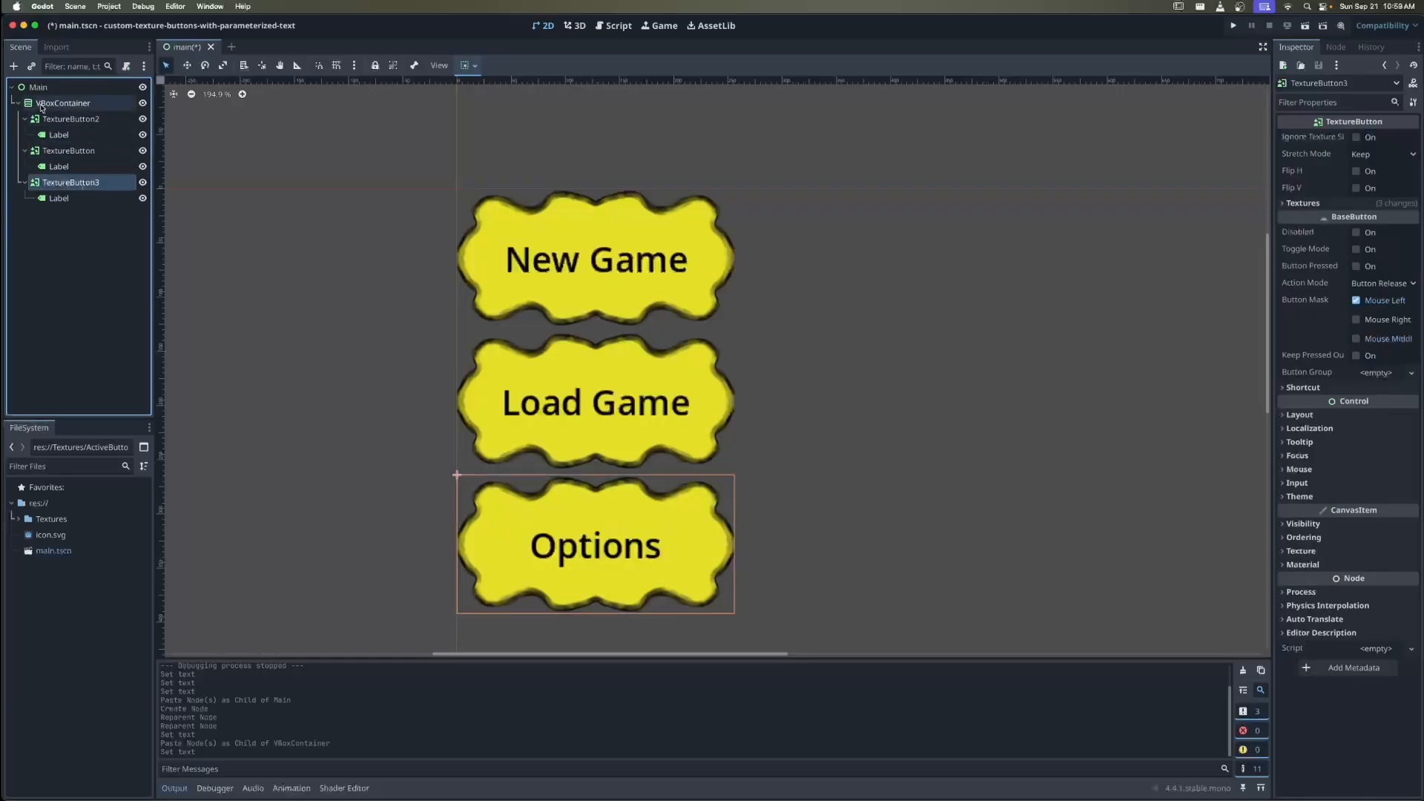
# Paste a copy of the Options button into the VBoxContainer and set the copy's label text to "Exit"
pyautogui.click(41, 103)
pyautogui.press('super+v')
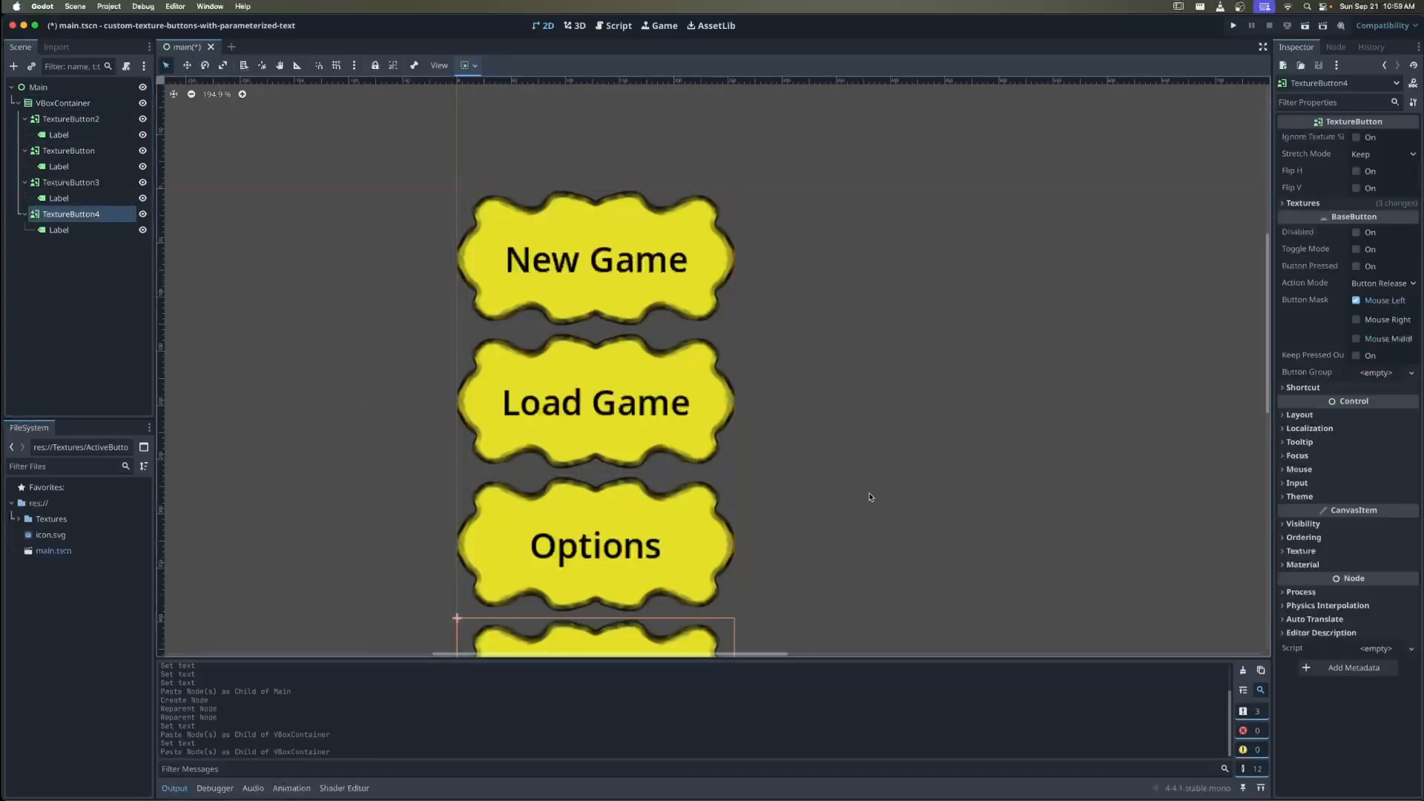
pyautogui.scroll(-2, 809, 397)
pyautogui.scroll(-1, 802, 401)
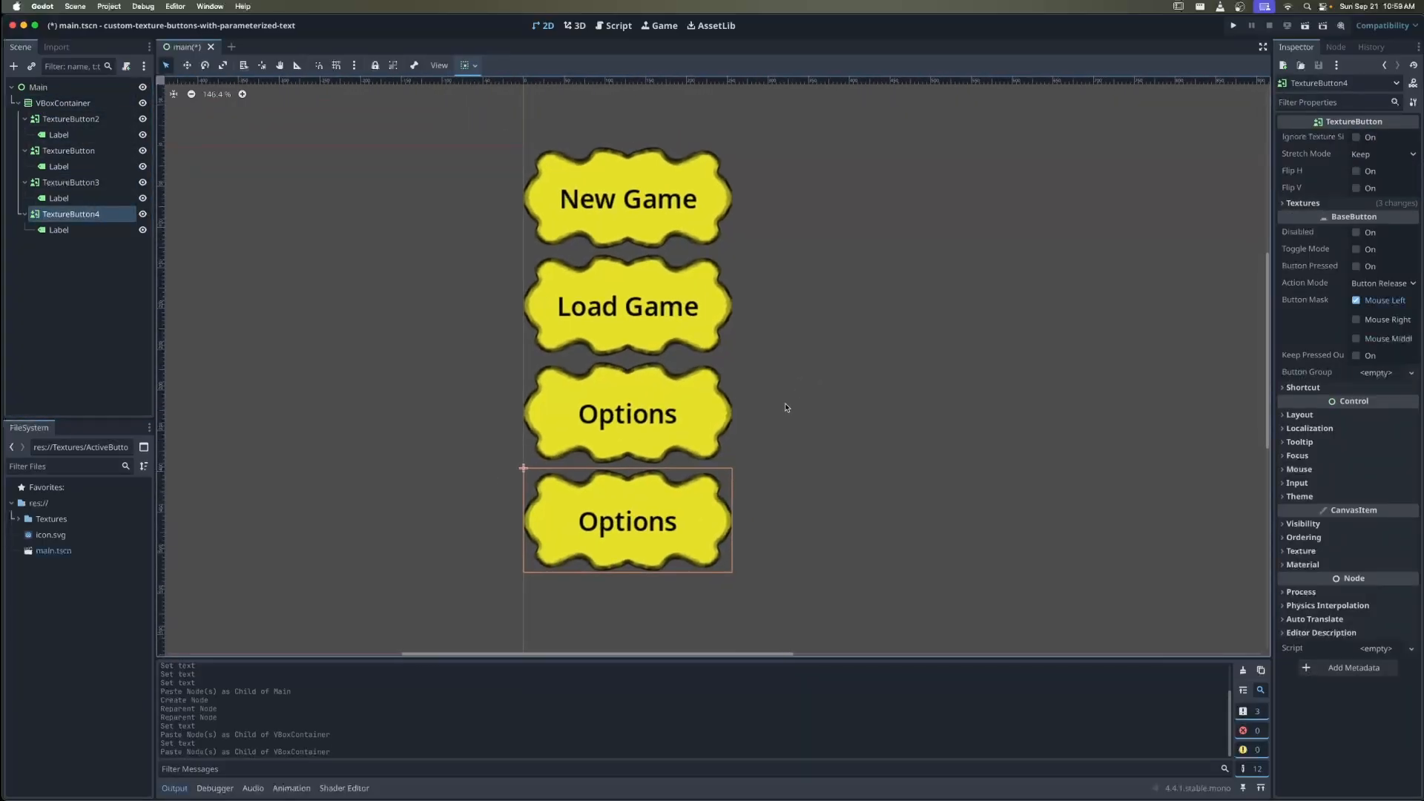
pyautogui.click(65, 231)
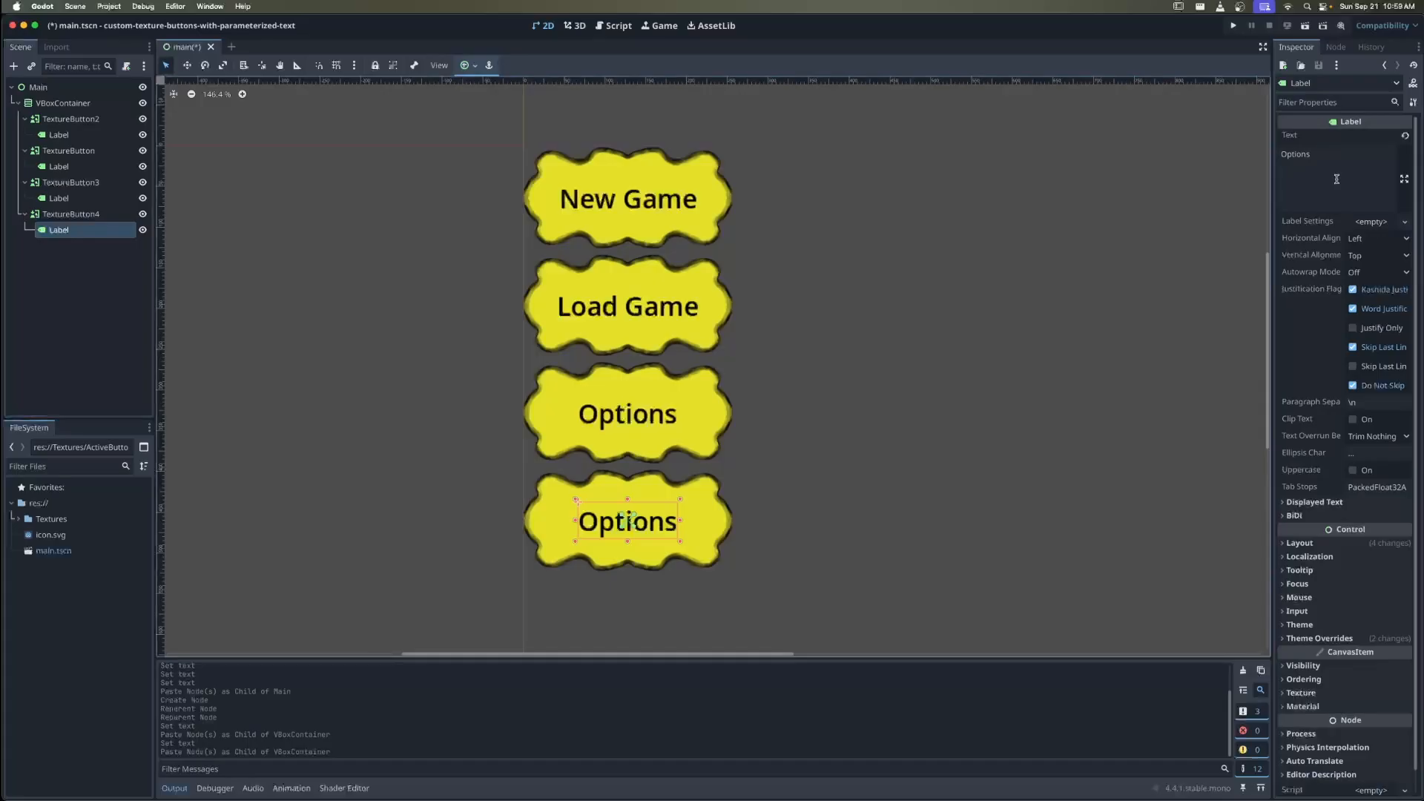
pyautogui.press('super+a')
pyautogui.write('Exit')
pyautogui.click(970, 348)
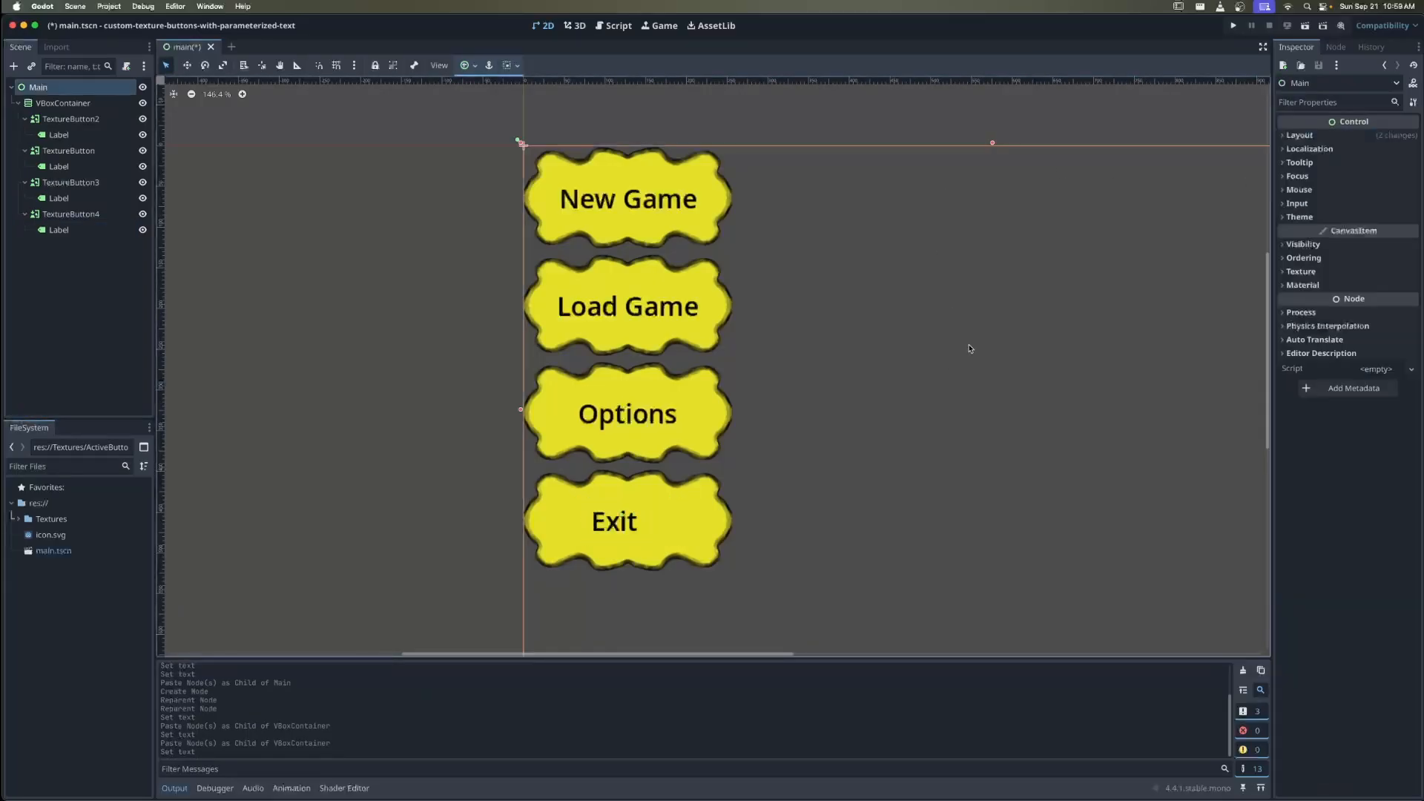
# Paste a copy of the Exit button into the VBoxContainer as a fifth button
pyautogui.click(60, 231)
pyautogui.click(65, 216)
pyautogui.click(65, 215)
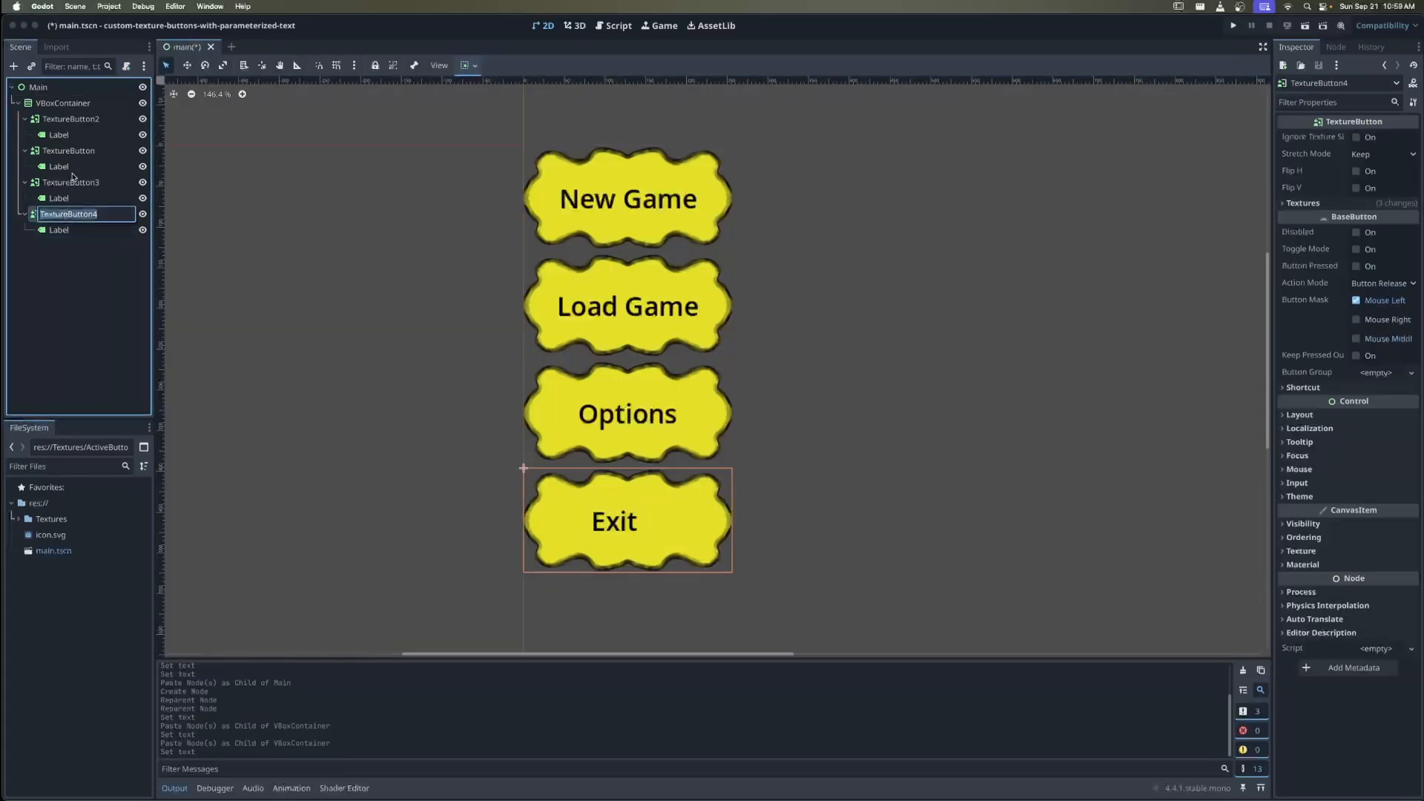
pyautogui.click(73, 180)
pyautogui.click(64, 212)
pyautogui.click(66, 192)
pyautogui.click(62, 214)
pyautogui.click(71, 184)
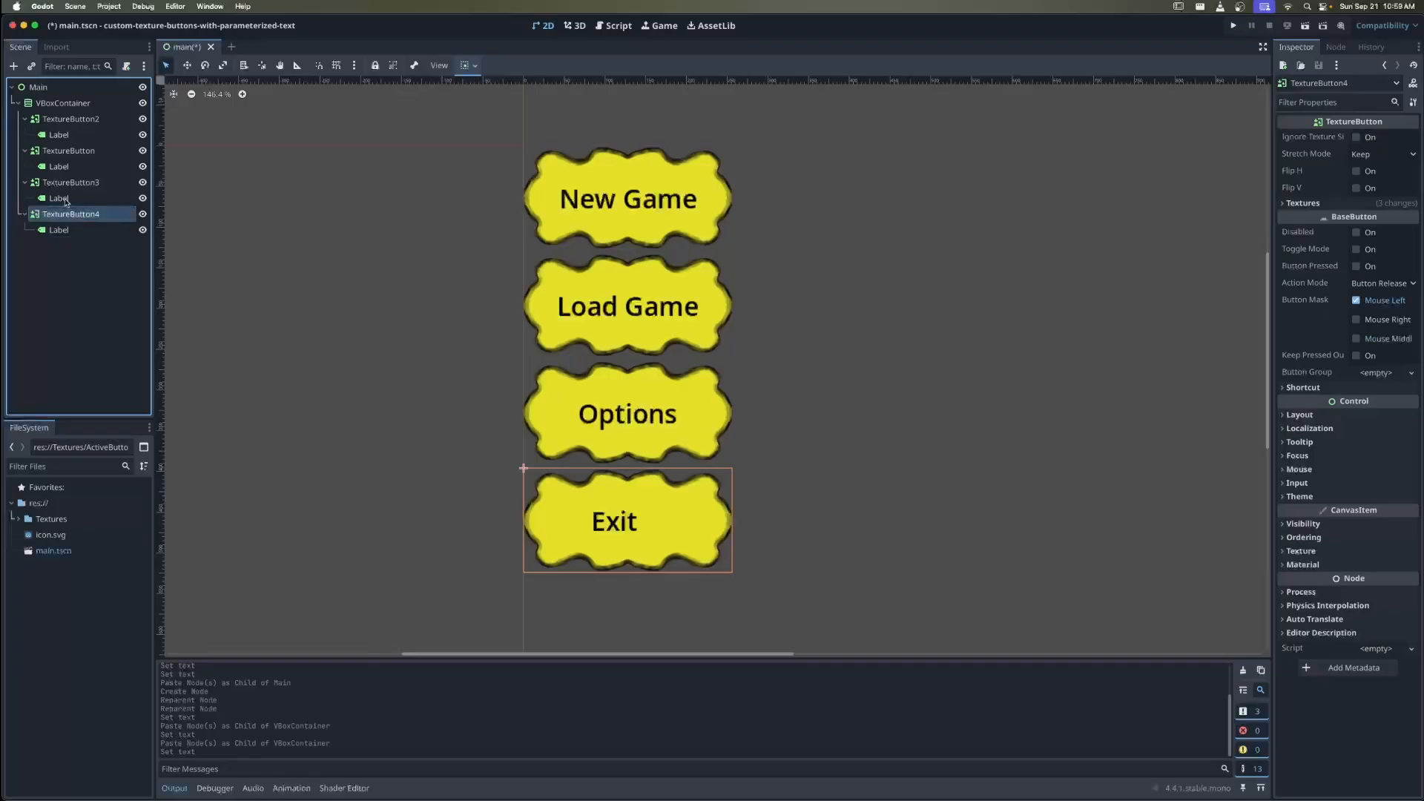
pyautogui.click(63, 103)
pyautogui.press('super+v')
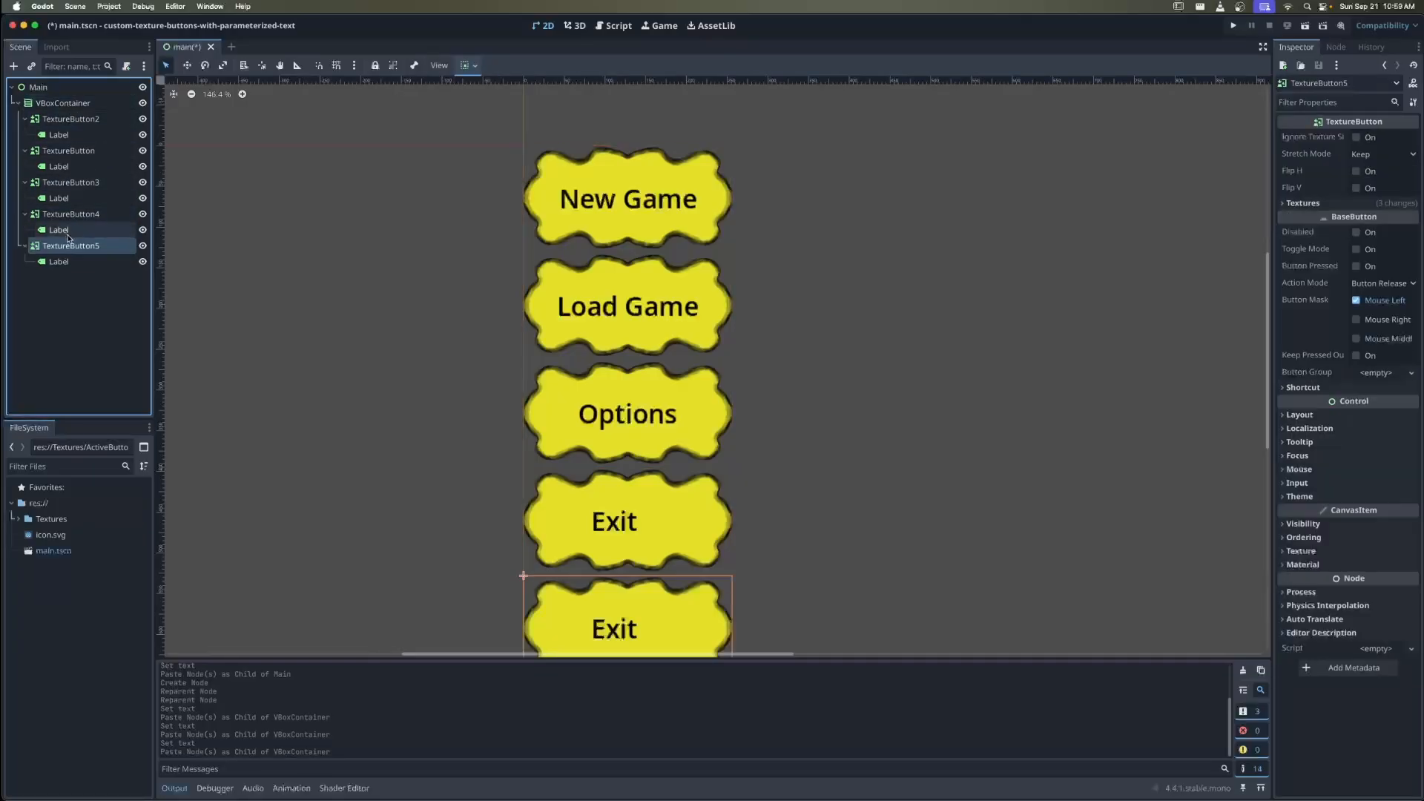
# Set the horizontal alignment of the fourth button's "Exit" label to Center
pyautogui.click(65, 232)
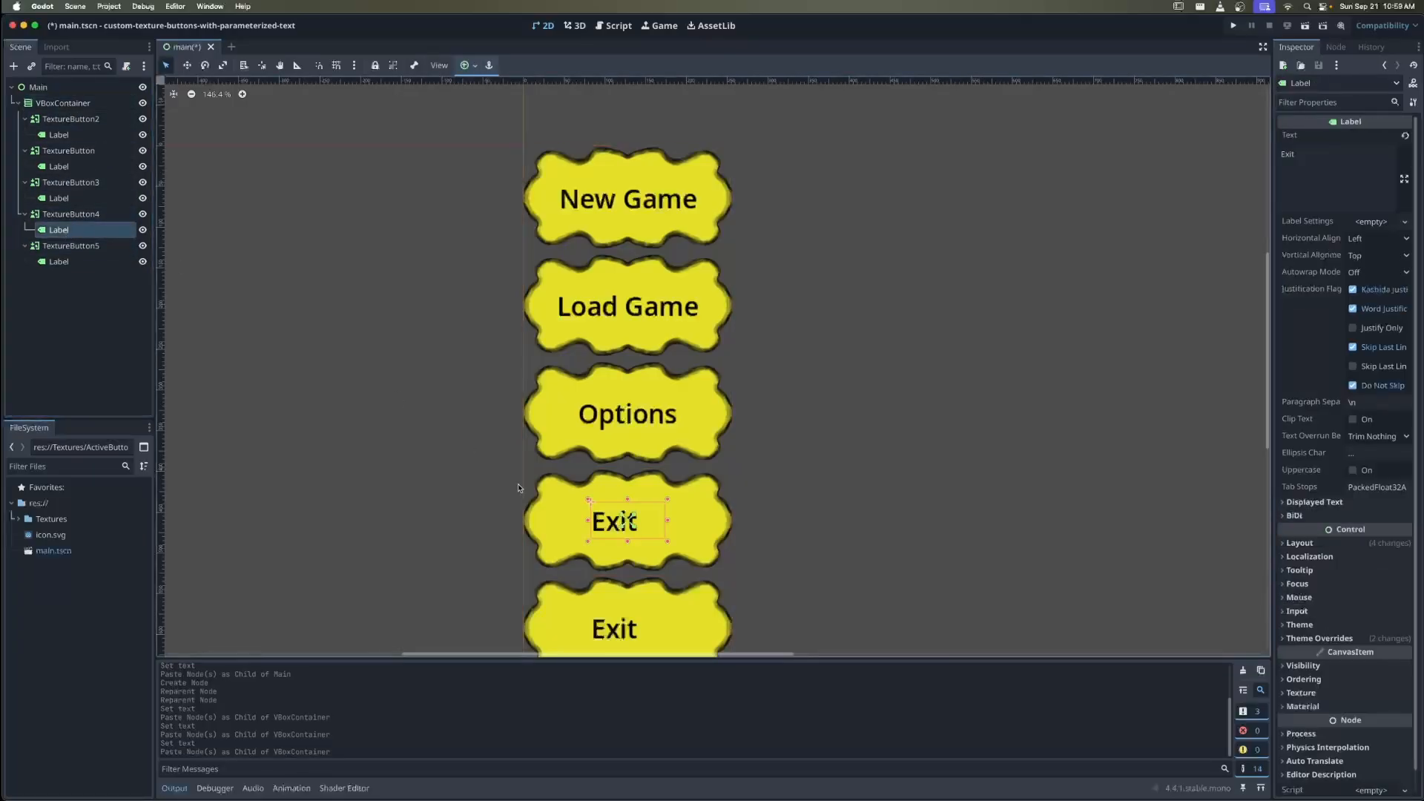
pyautogui.click(1372, 239)
pyautogui.click(1374, 275)
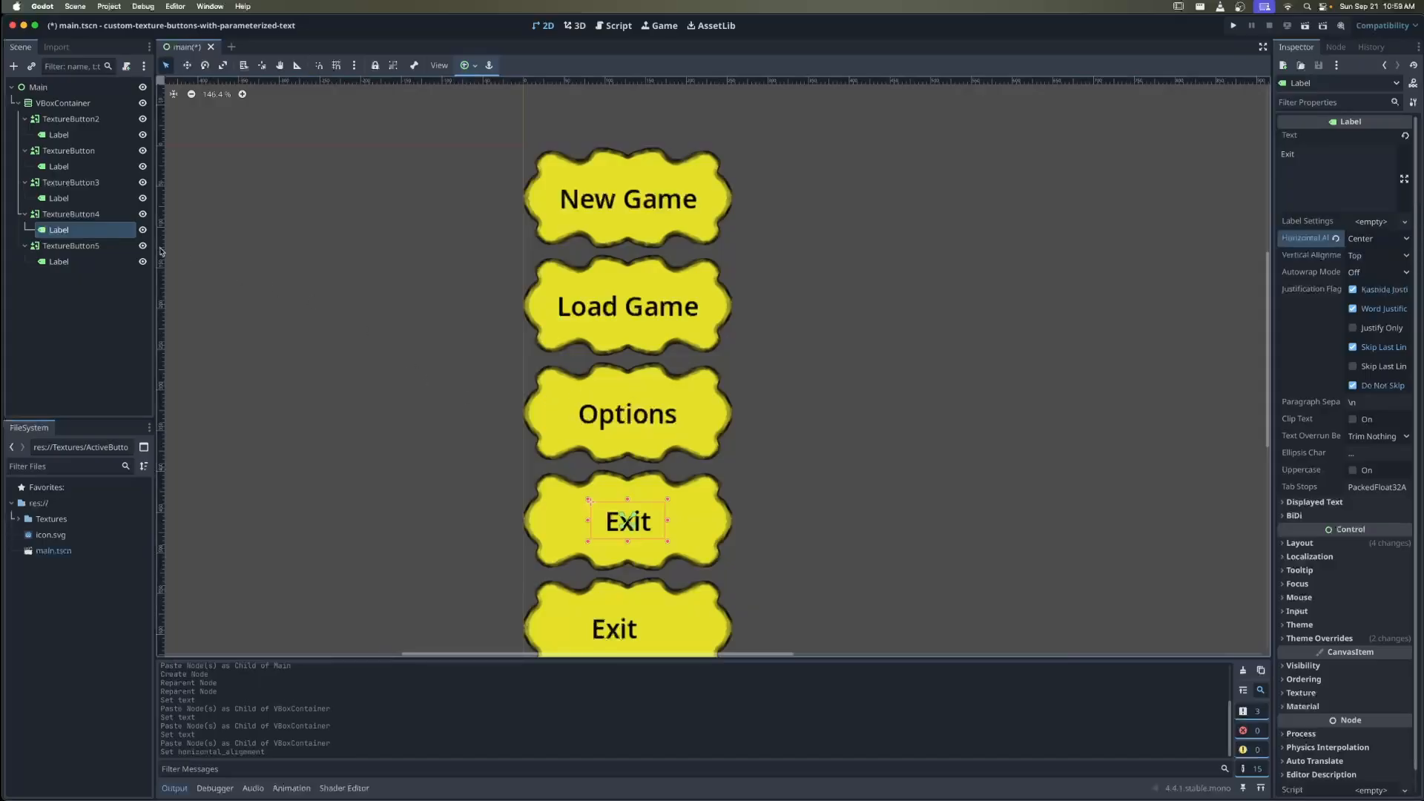
# Set the horizontal alignment of the New Game, Load Game and Options labels to Center together
pyautogui.click(58, 198)
pyautogui.keyDown('super'); pyautogui.click(58, 167); pyautogui.keyUp('super')
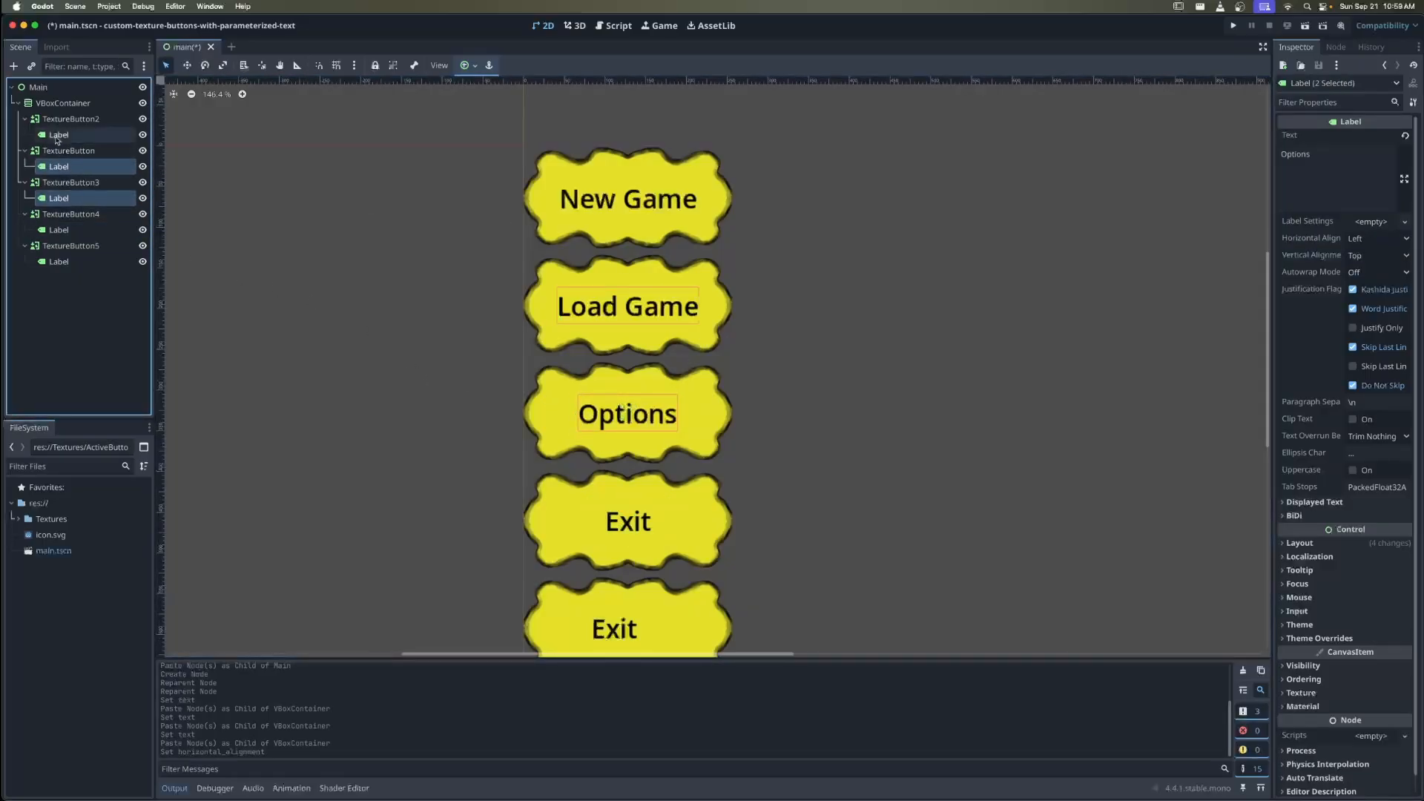
pyautogui.keyDown('super'); pyautogui.click(59, 135); pyautogui.keyUp('super')
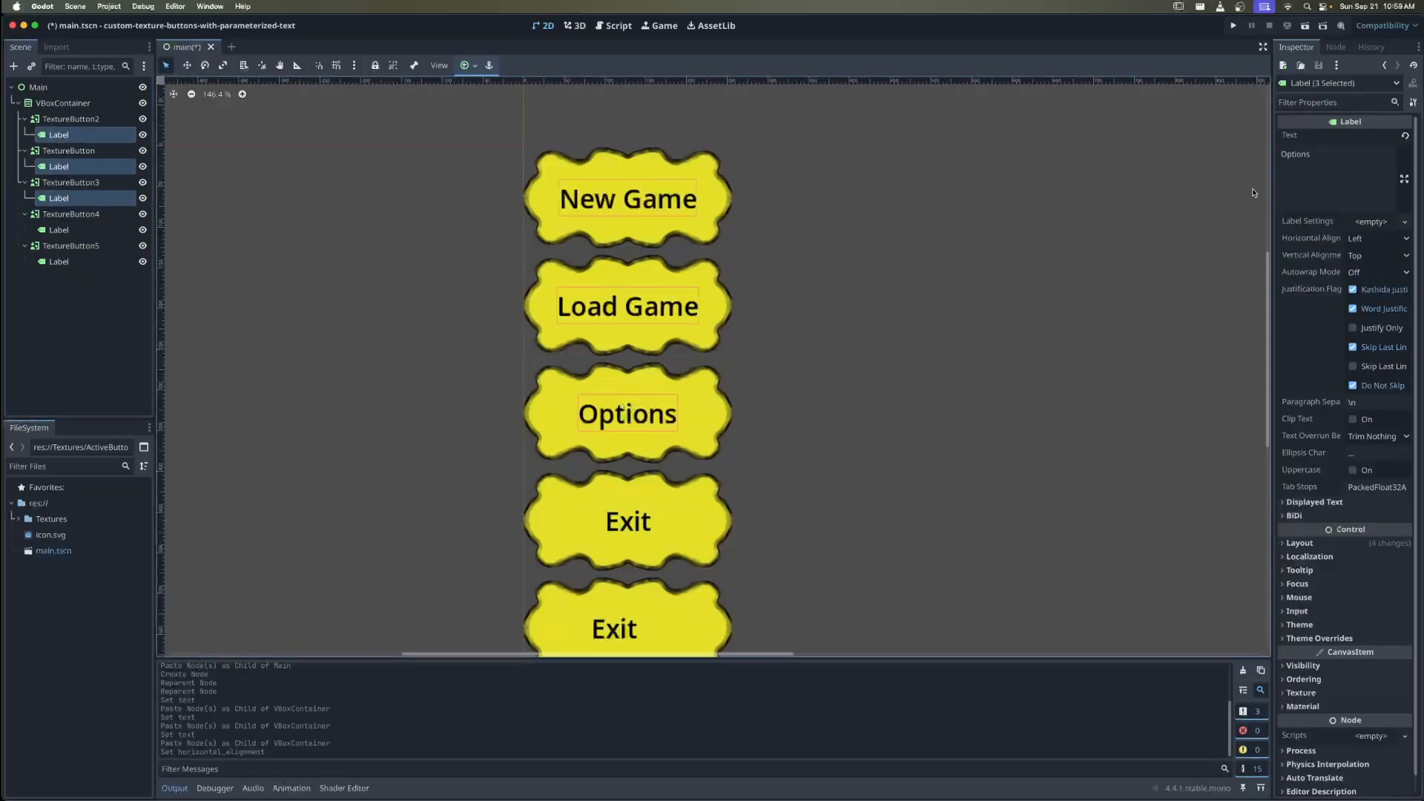
pyautogui.click(1370, 239)
pyautogui.click(1373, 272)
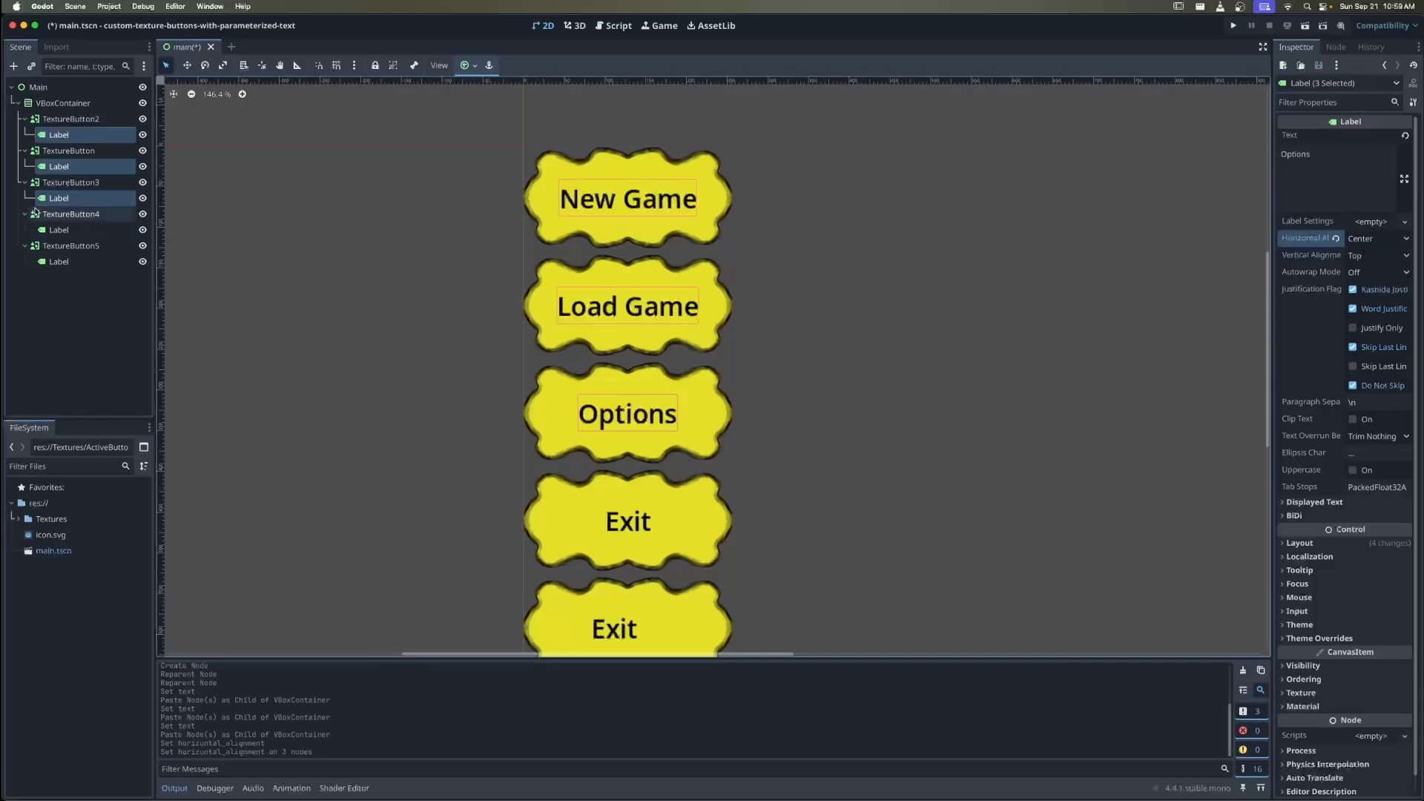
# Set the fifth button's label text to "This button has a lot of text"
pyautogui.click(59, 249)
pyautogui.click(65, 265)
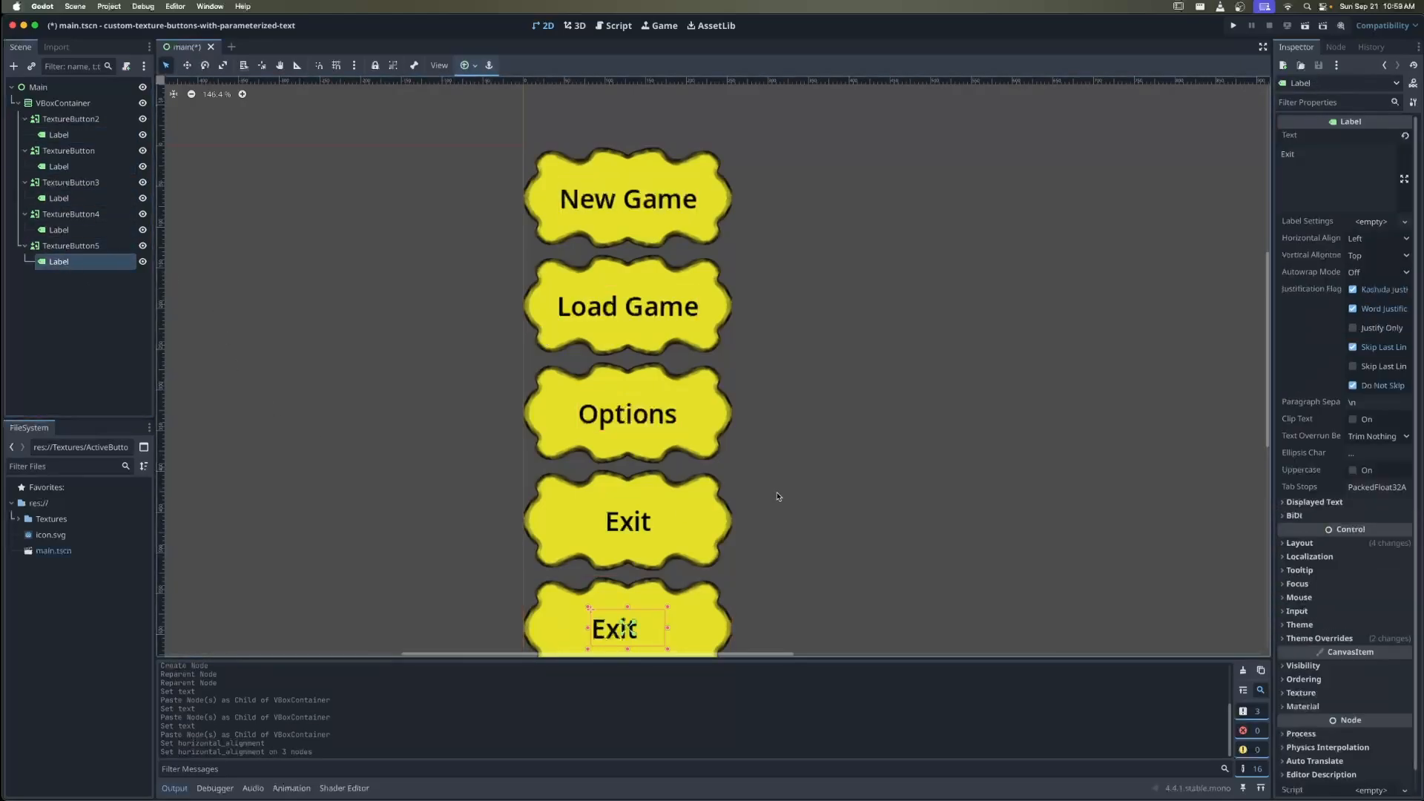
pyautogui.click(1323, 188)
pyautogui.hotkey('ctrl', 'a')
pyautogui.write('This')
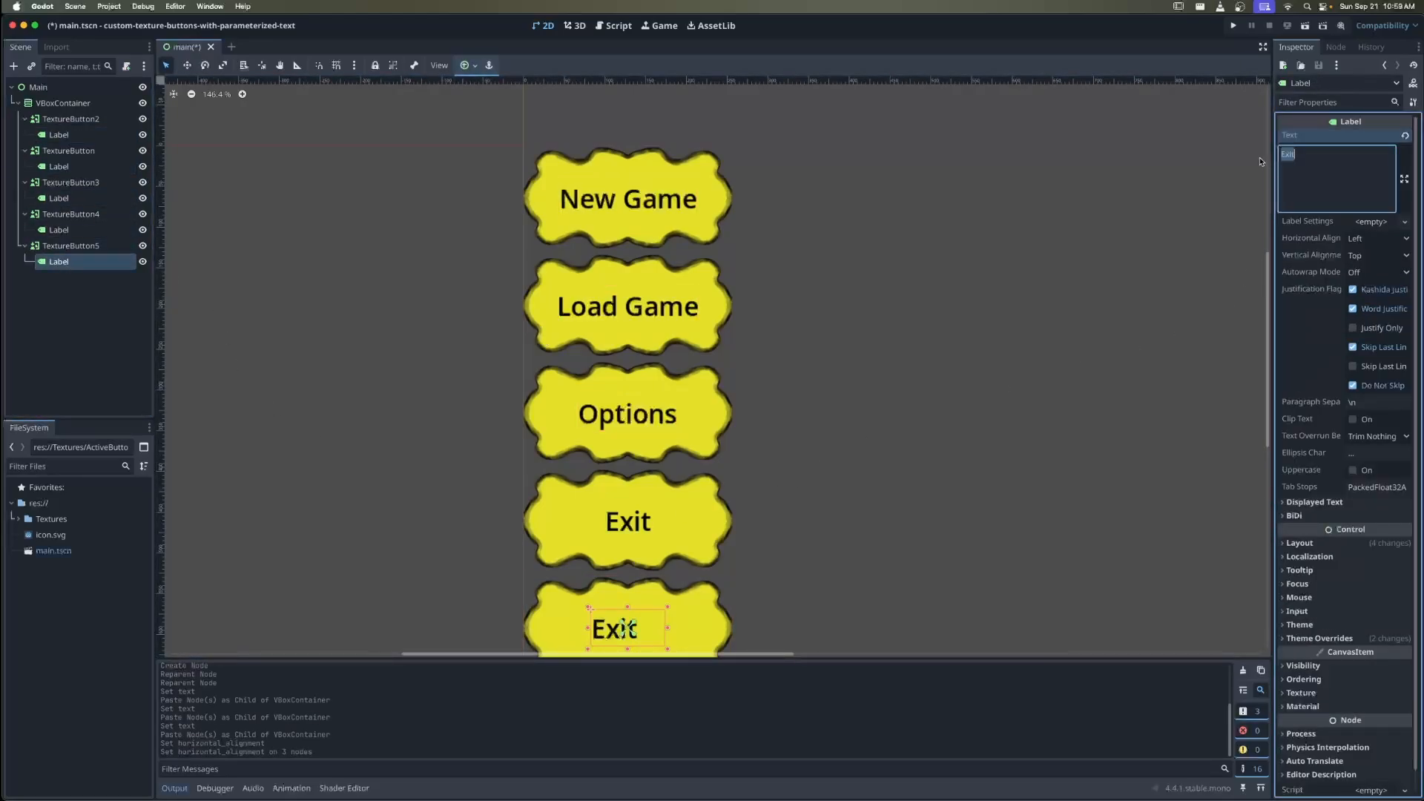
pyautogui.write(' button has a ')
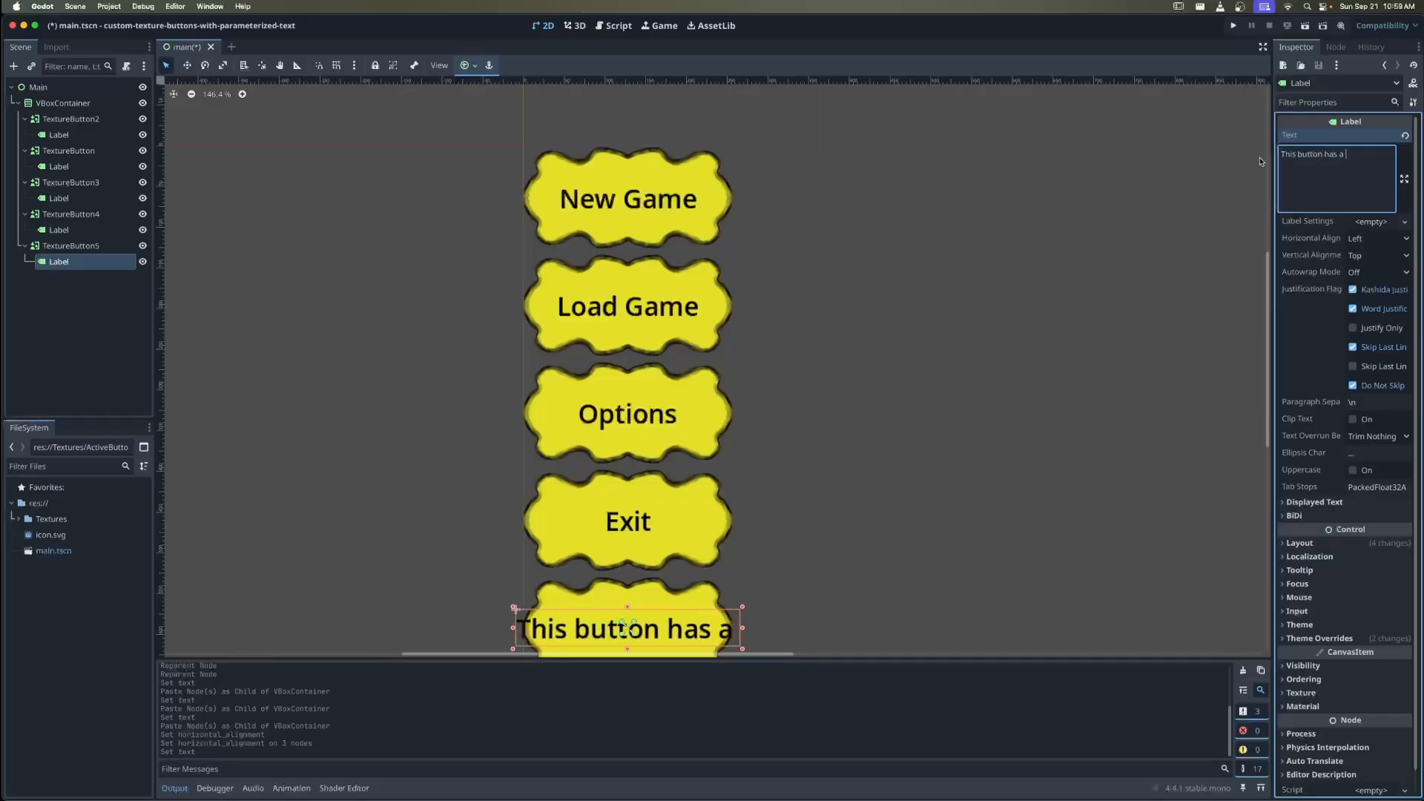
pyautogui.write('lot of text')
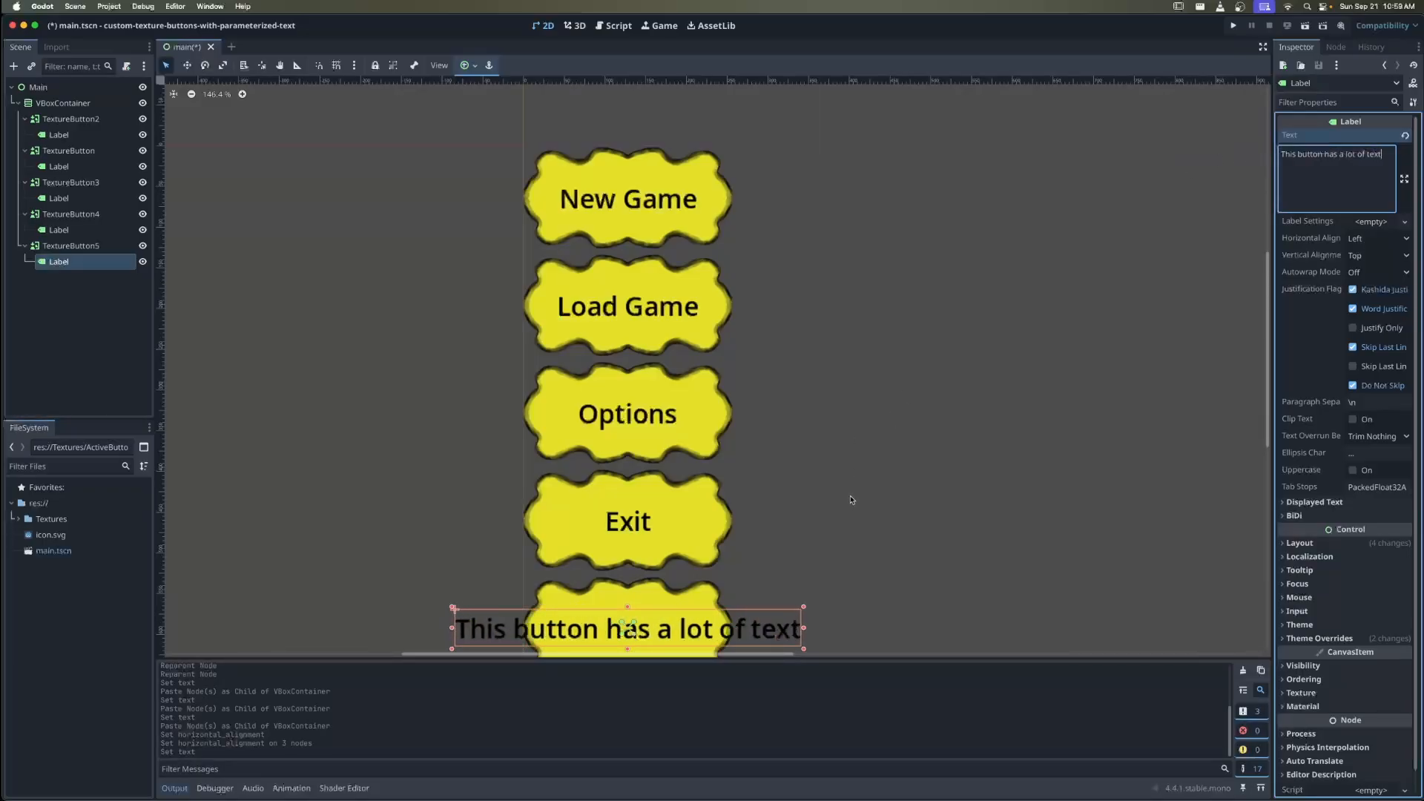
pyautogui.click(851, 500)
pyautogui.scroll(-5, 845, 497)
pyautogui.hscroll(5, 843, 452)
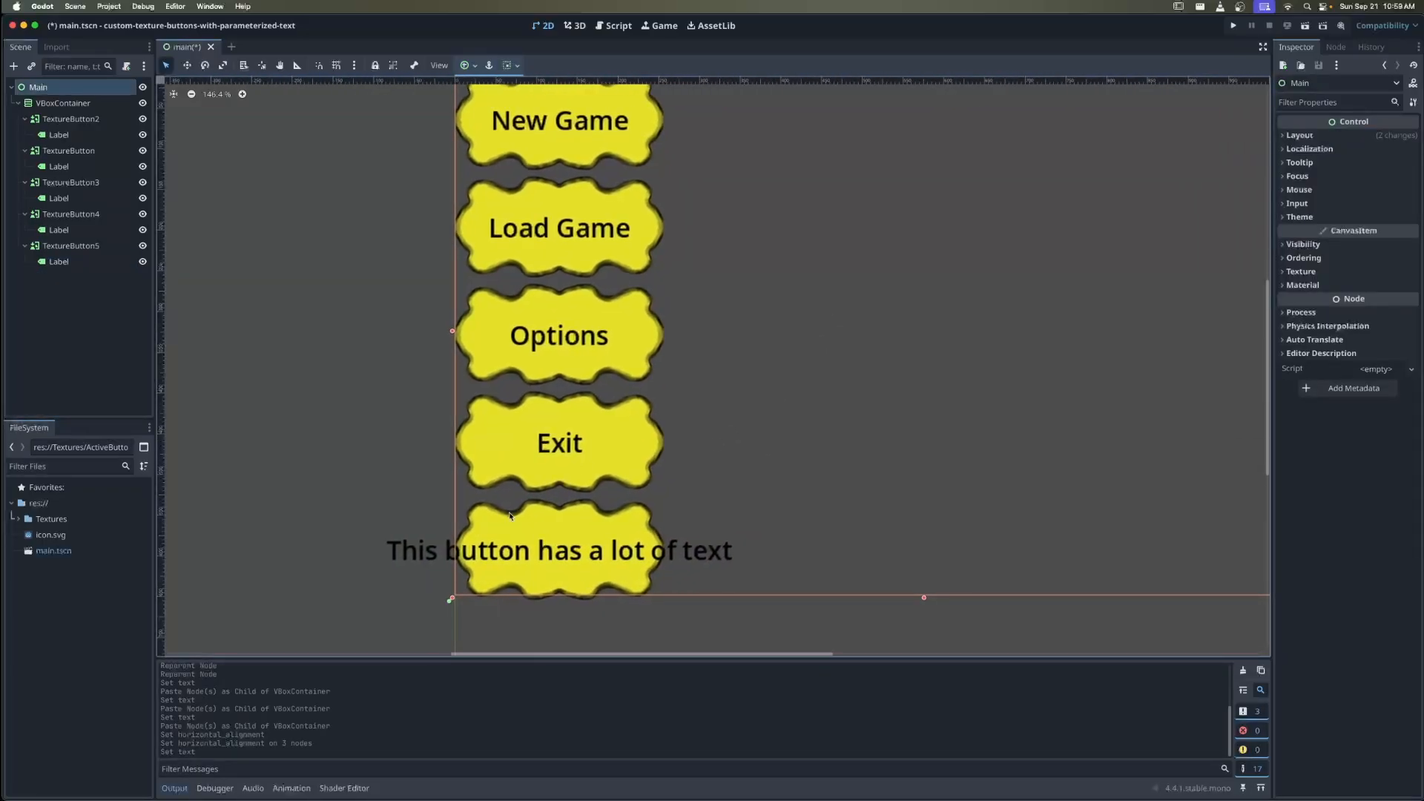
# Examine the fifth texture button and its long-text label, comparing how each is sized and placed inside the VBoxContainer
pyautogui.click(82, 245)
pyautogui.click(73, 260)
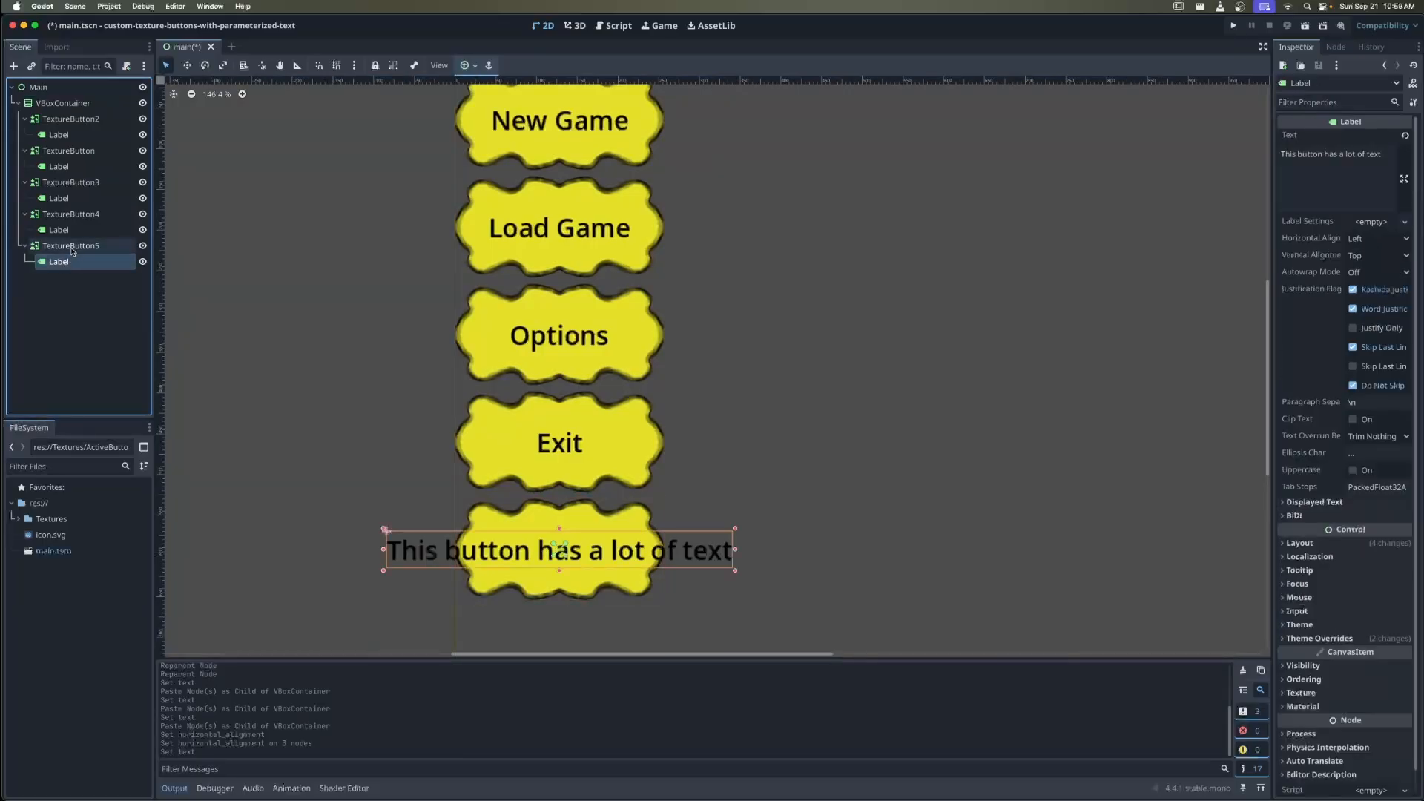
pyautogui.click(71, 245)
pyautogui.hscroll(-3, 772, 424)
pyautogui.scroll(-3, 767, 430)
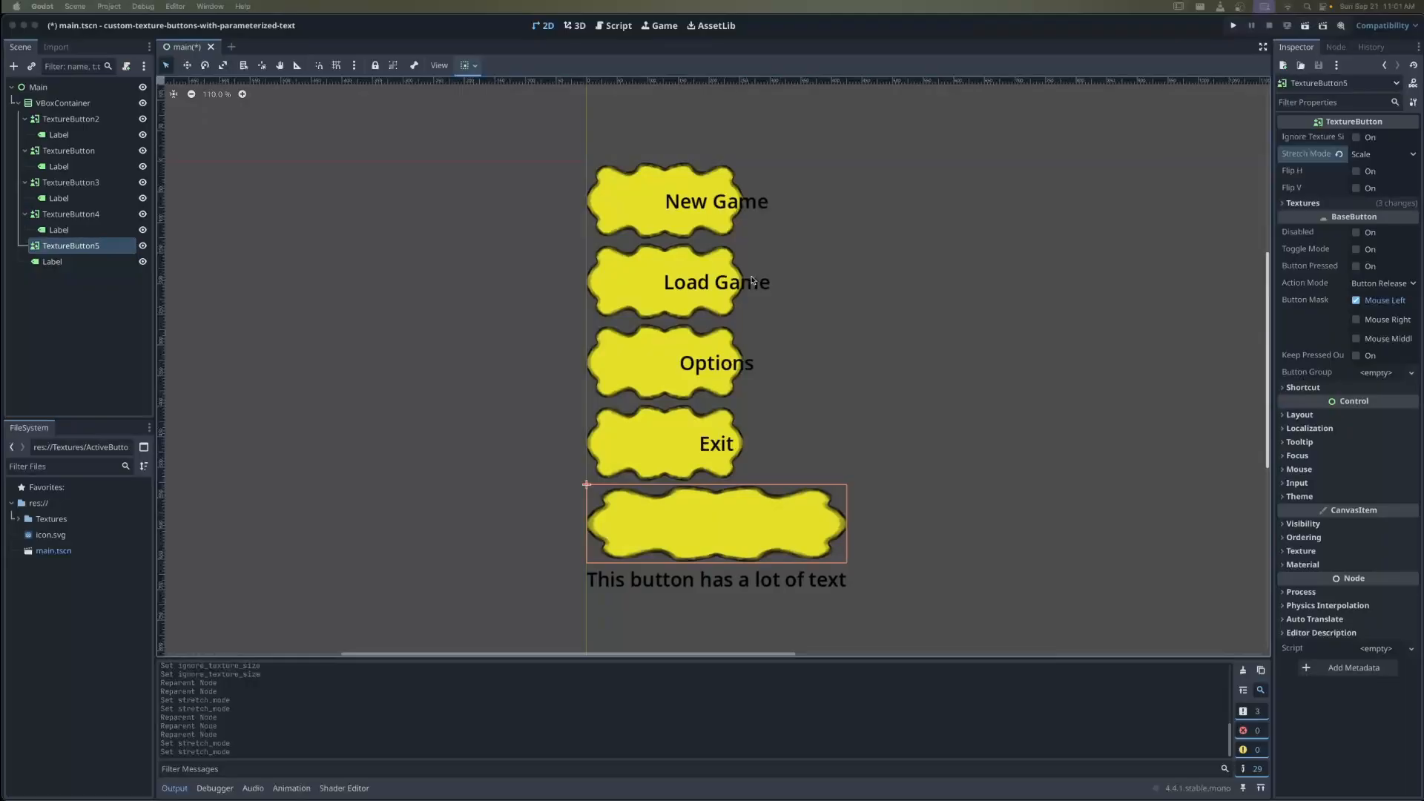
pyautogui.click(65, 235)
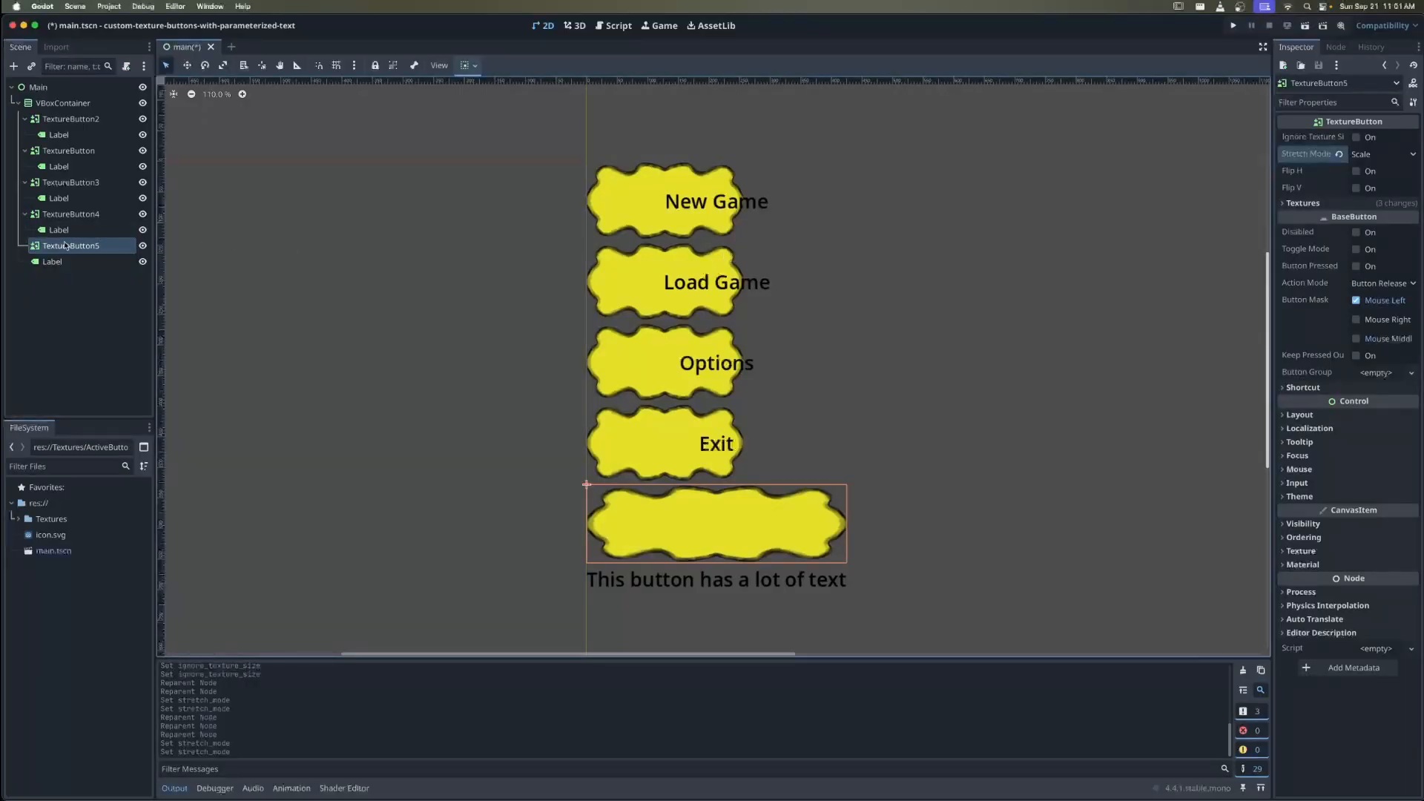
pyautogui.click(63, 236)
pyautogui.click(66, 243)
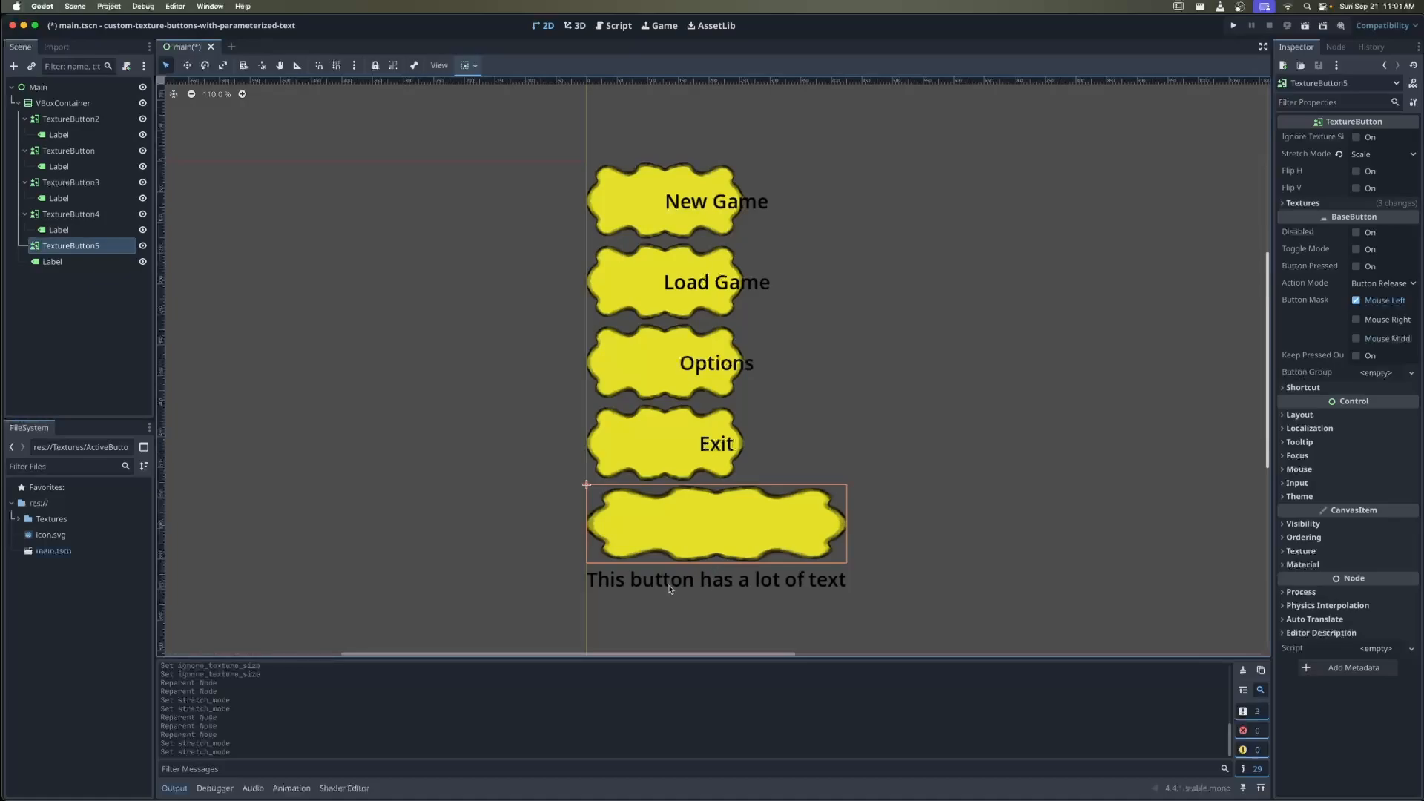
pyautogui.click(57, 261)
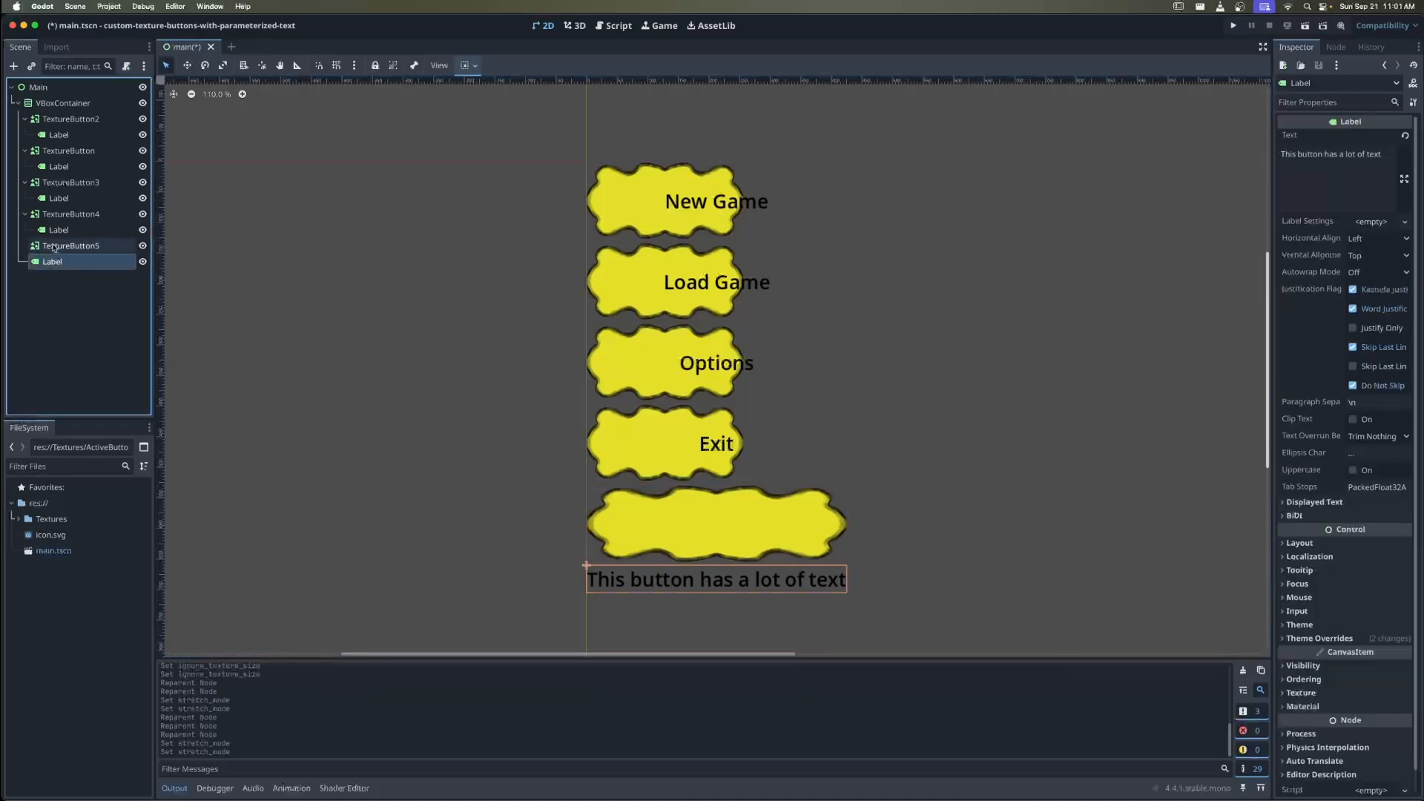
pyautogui.click(709, 486)
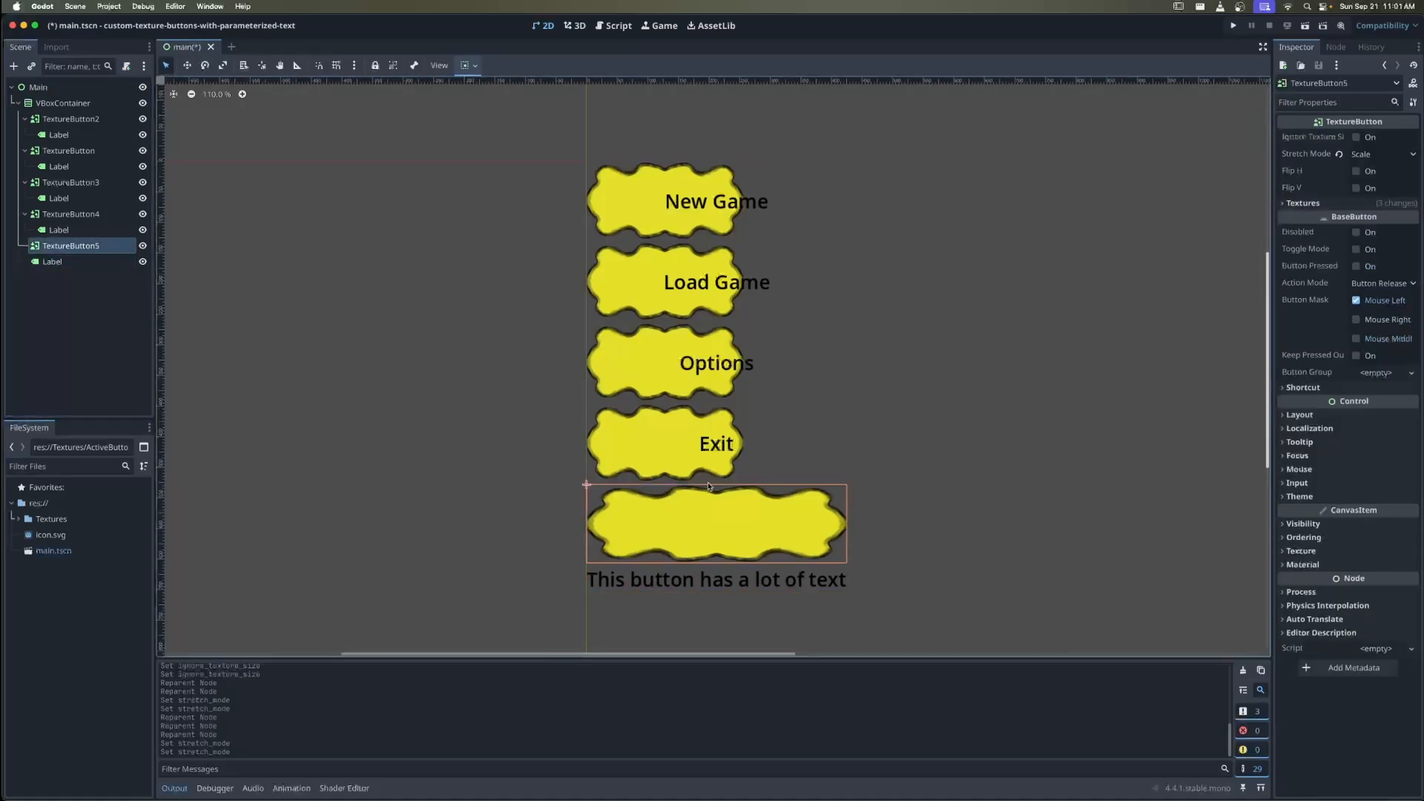
pyautogui.scroll(3, 763, 530)
pyautogui.scroll(5, 762, 552)
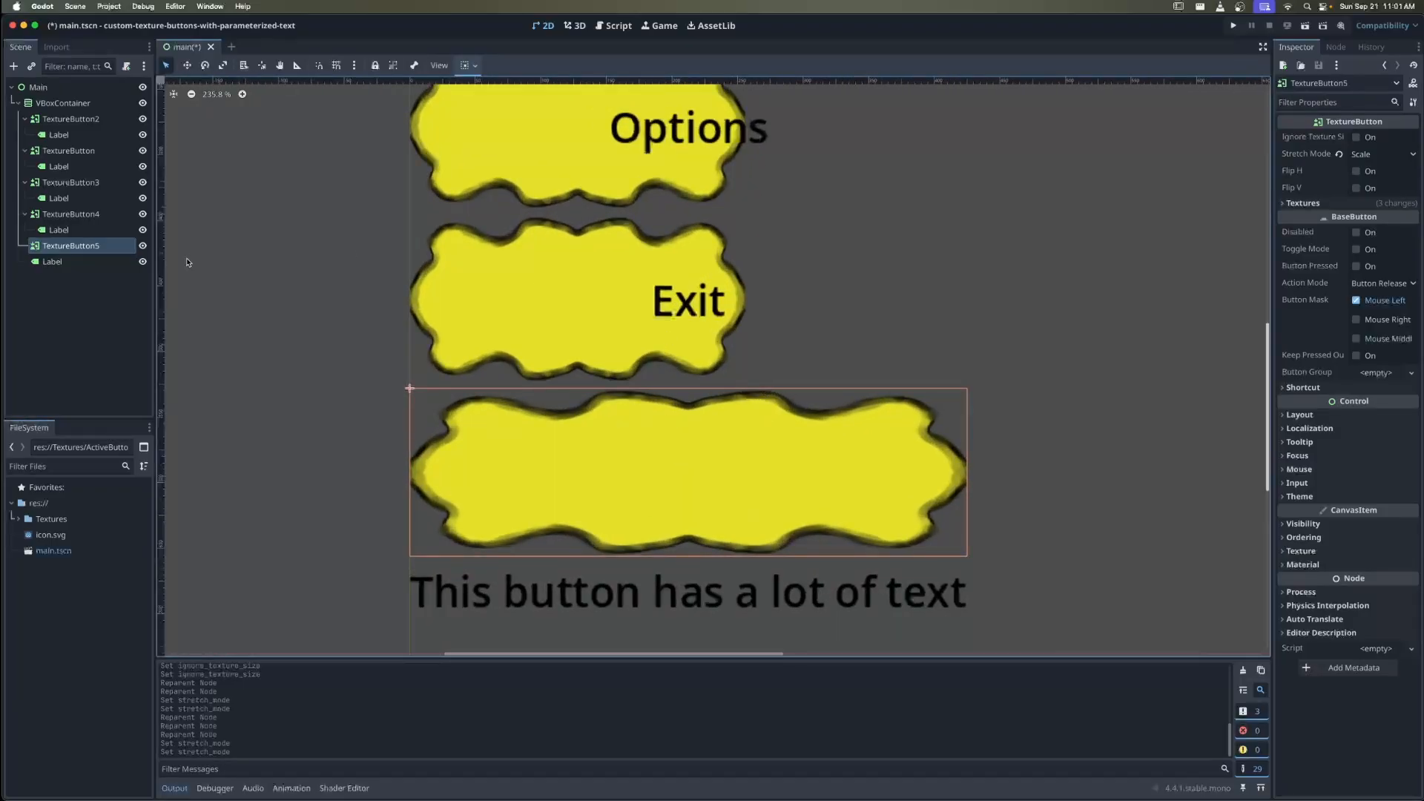
# Extend the fifth button's label text to "This button has a lot of text asdfdsafdsafwerweasdffdsafdsaffds dsa sad fdsa"
pyautogui.click(60, 261)
pyautogui.click(1392, 163)
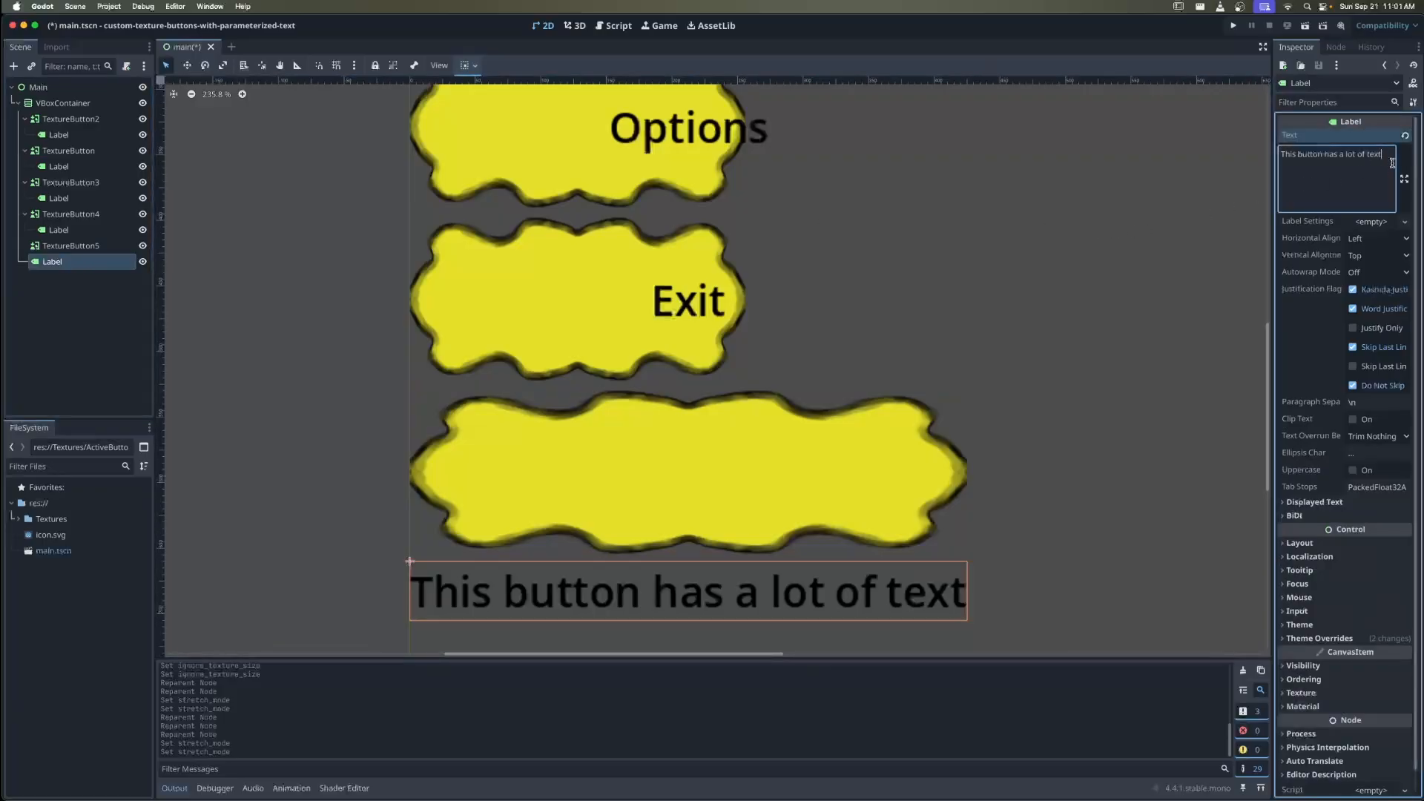
pyautogui.scroll(-3, 1104, 259)
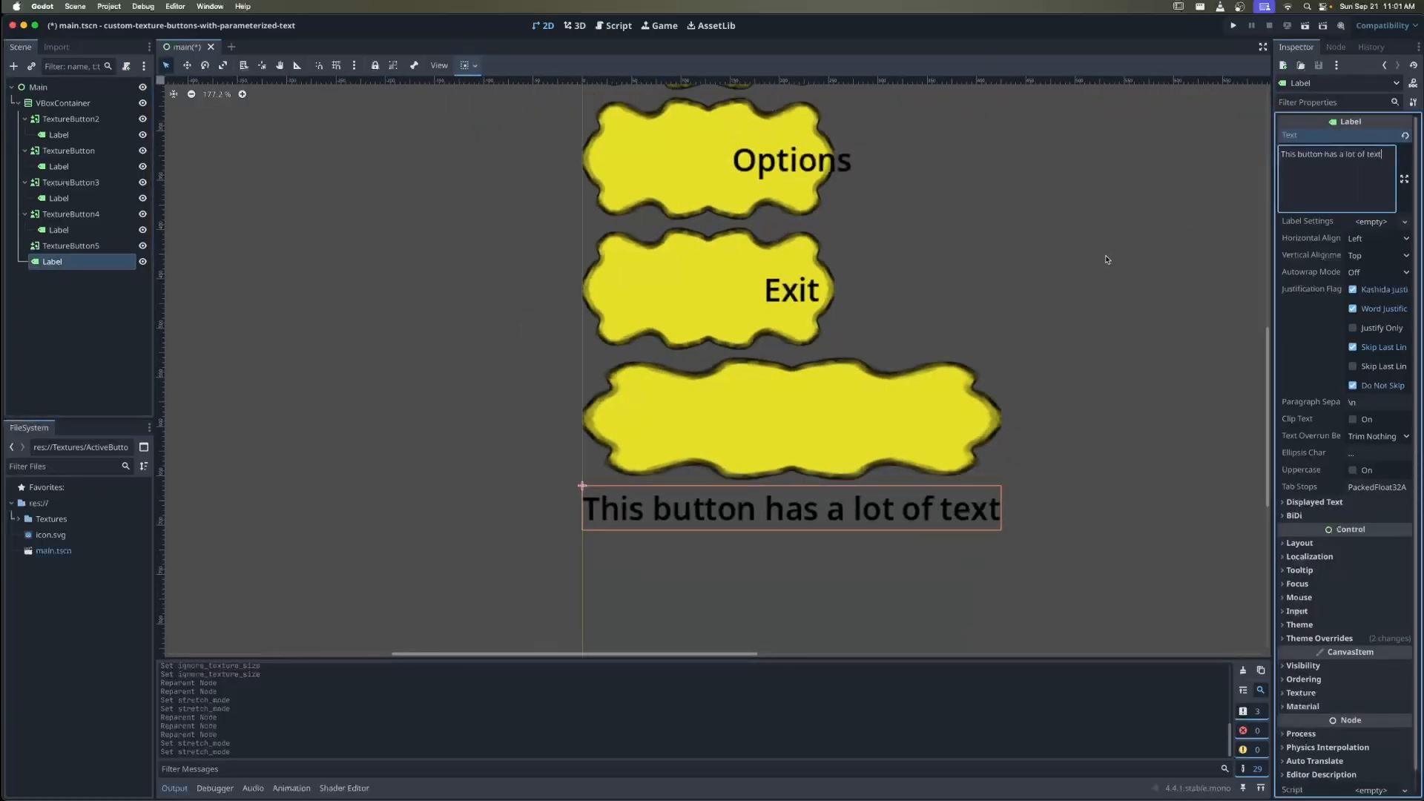
pyautogui.moveTo(1106, 259); pyautogui.dragTo(1032, 265, button='middle')
pyautogui.write('asdfdsafd')
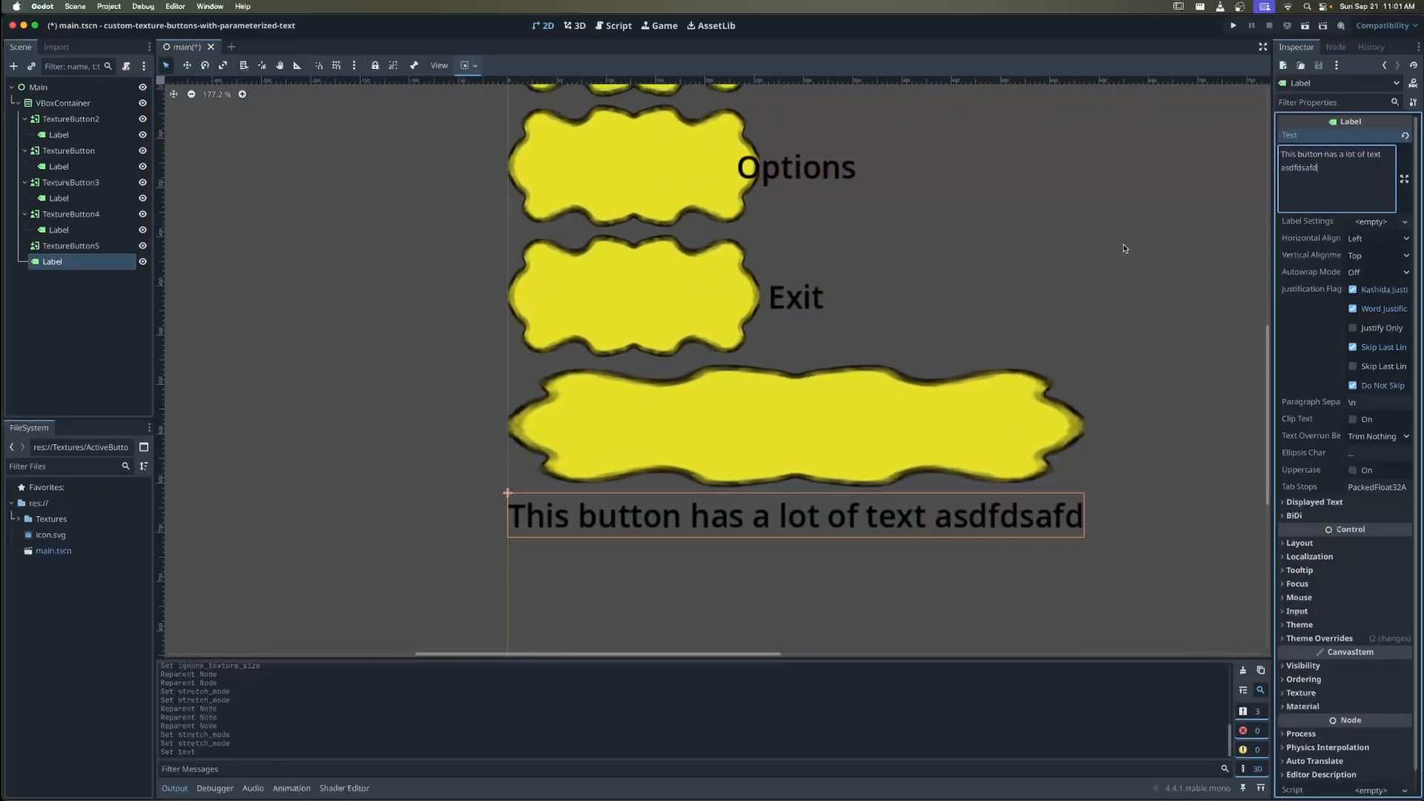
pyautogui.write('safwerweasdf')
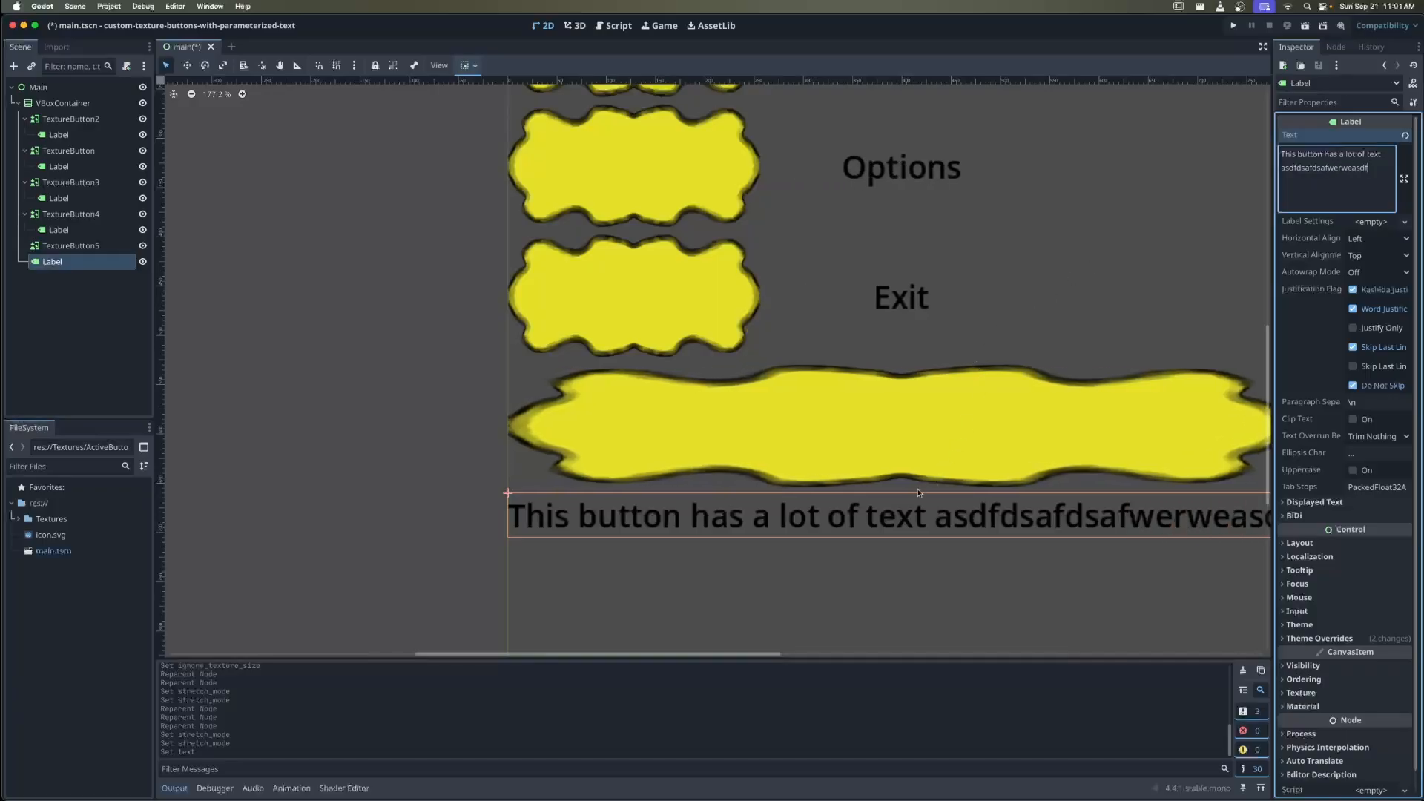
pyautogui.write('fdsafdsaf')
pyautogui.moveTo(770, 655); pyautogui.dragTo(854, 653)
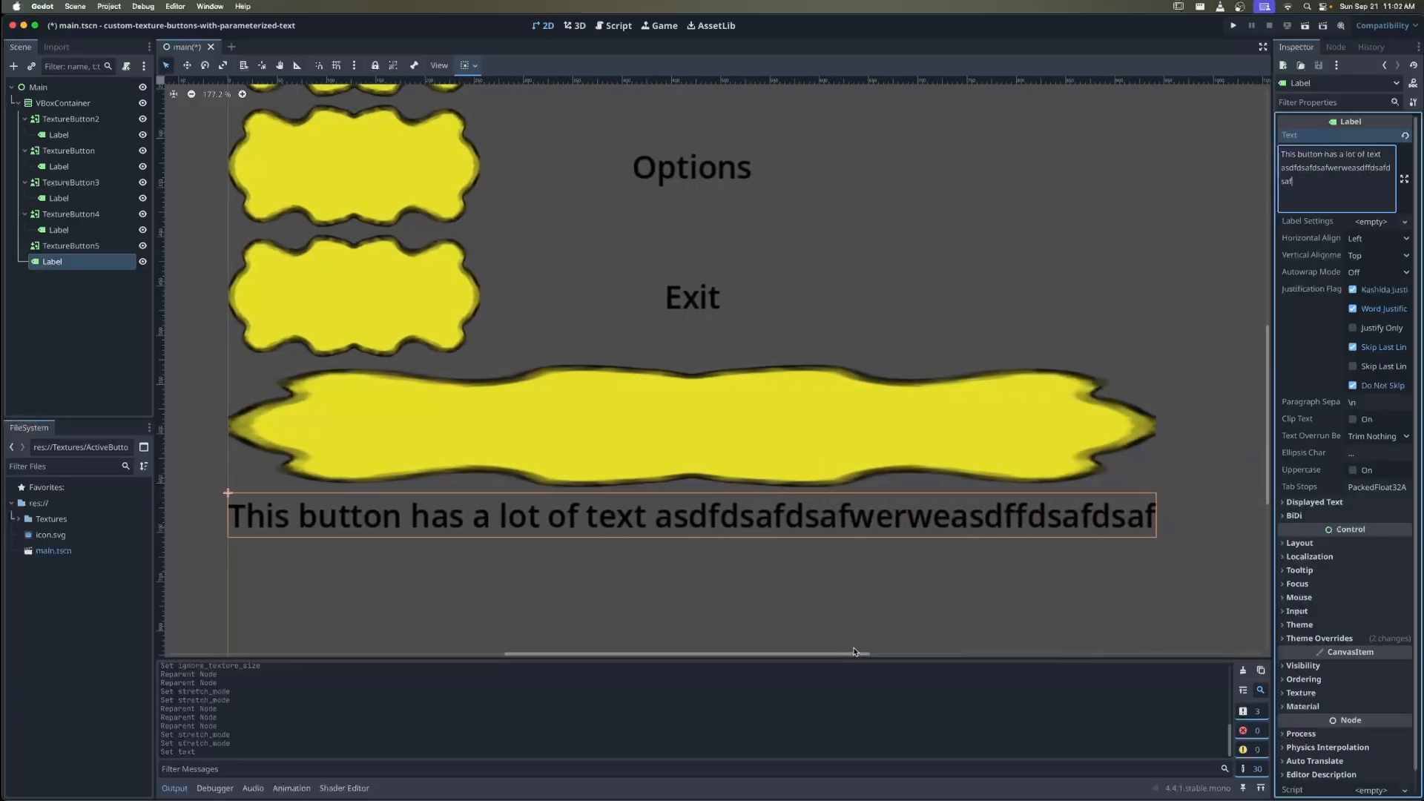
pyautogui.write('fds dsa sad fdsa')
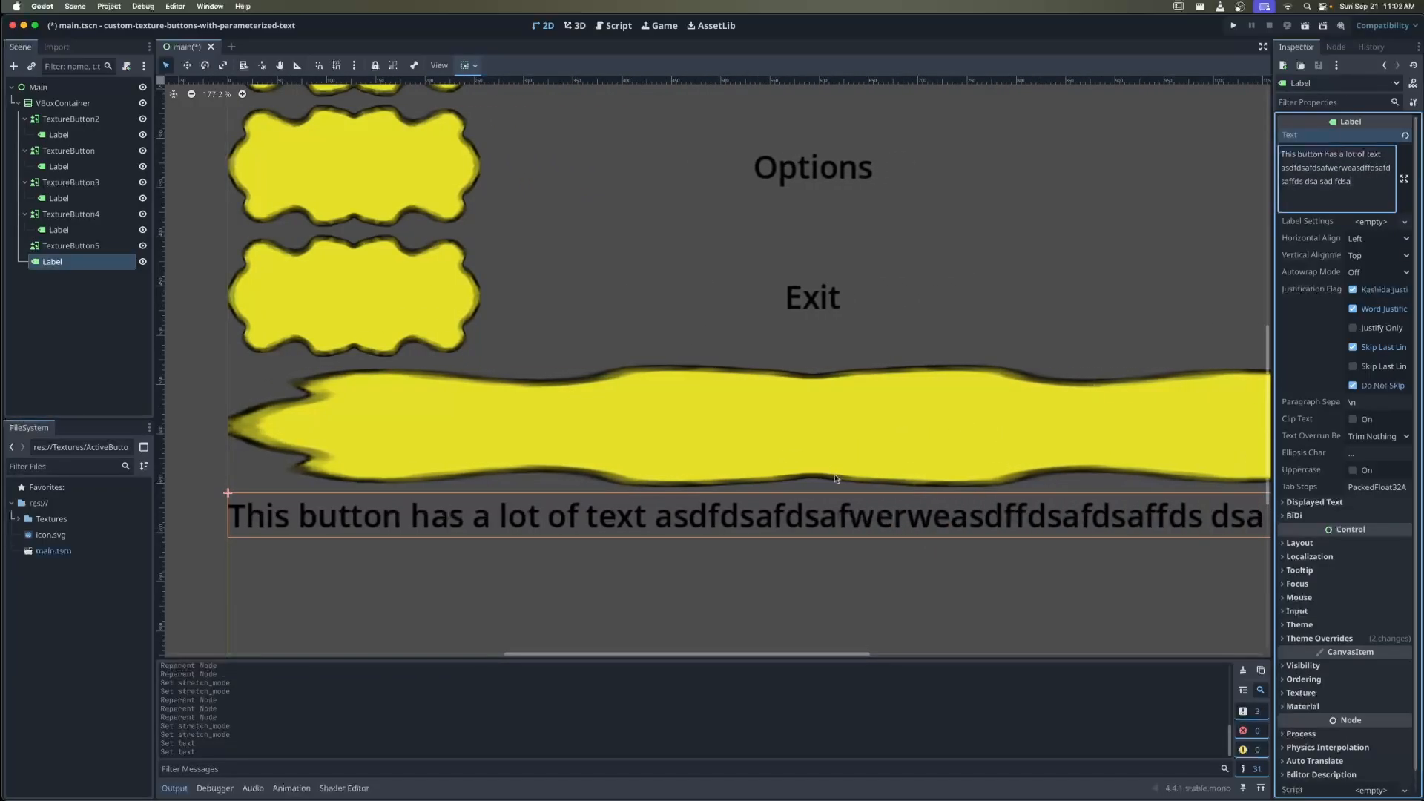
pyautogui.scroll(-2, 836, 478)
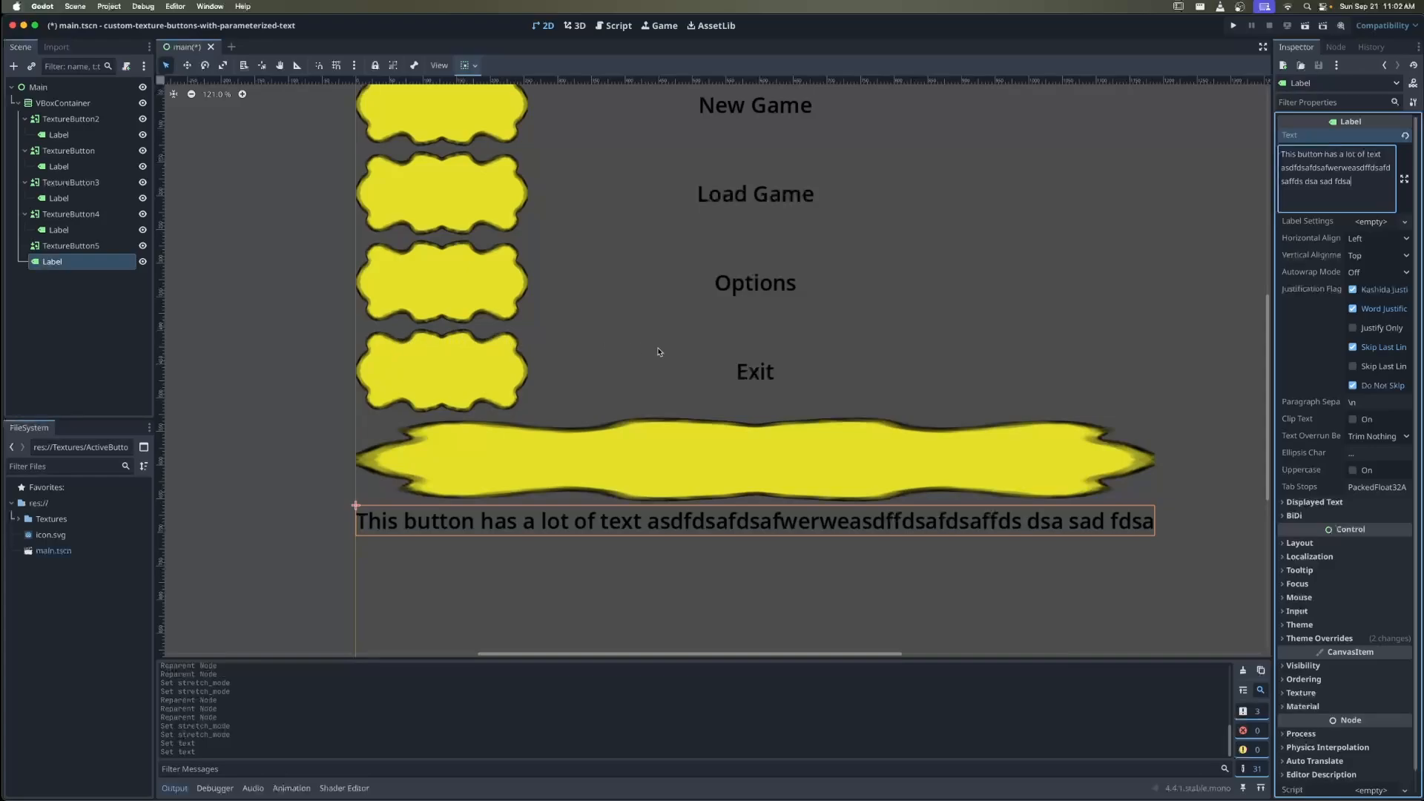
# Set the stretch mode of the Exit button to Scale
pyautogui.click(60, 264)
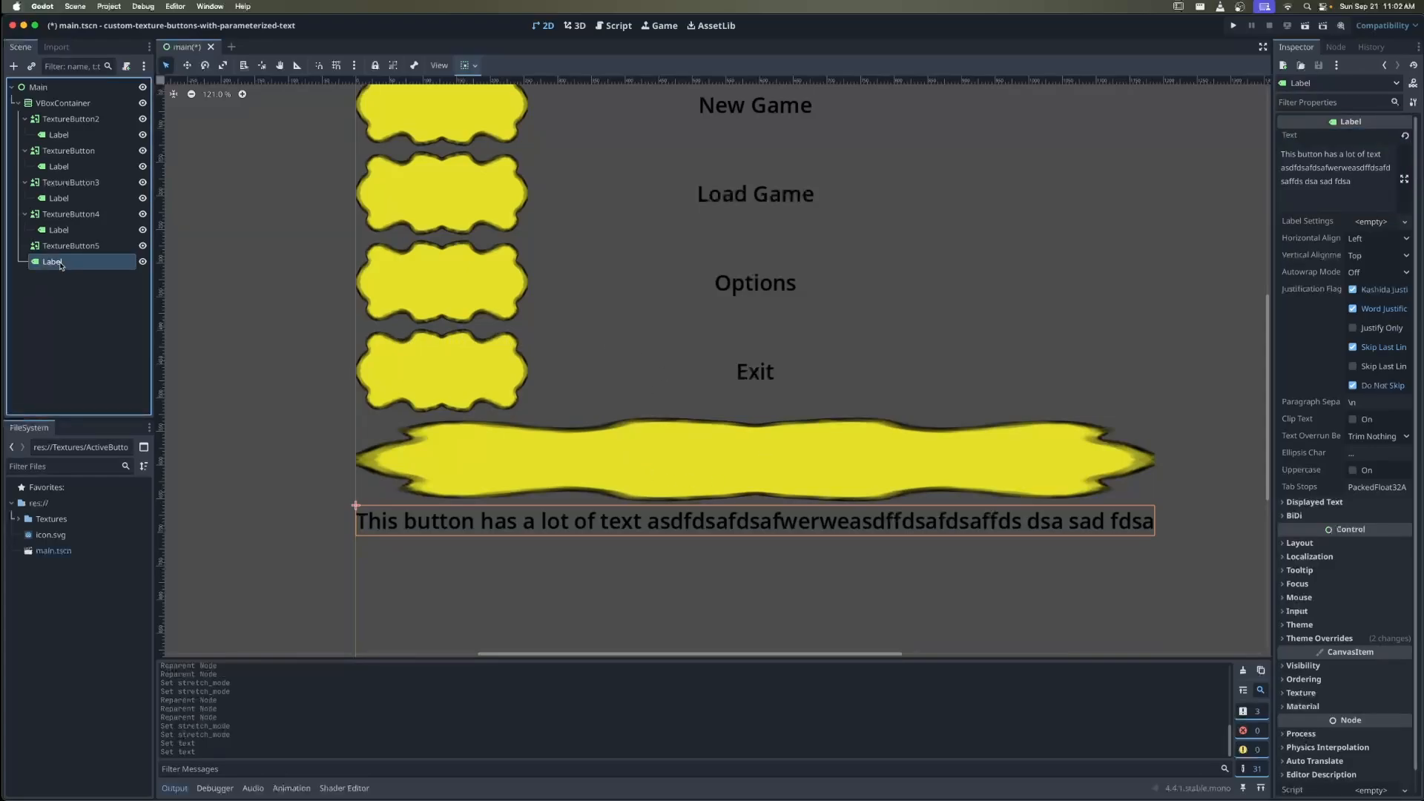
pyautogui.click(71, 245)
pyautogui.scroll(2, 552, 452)
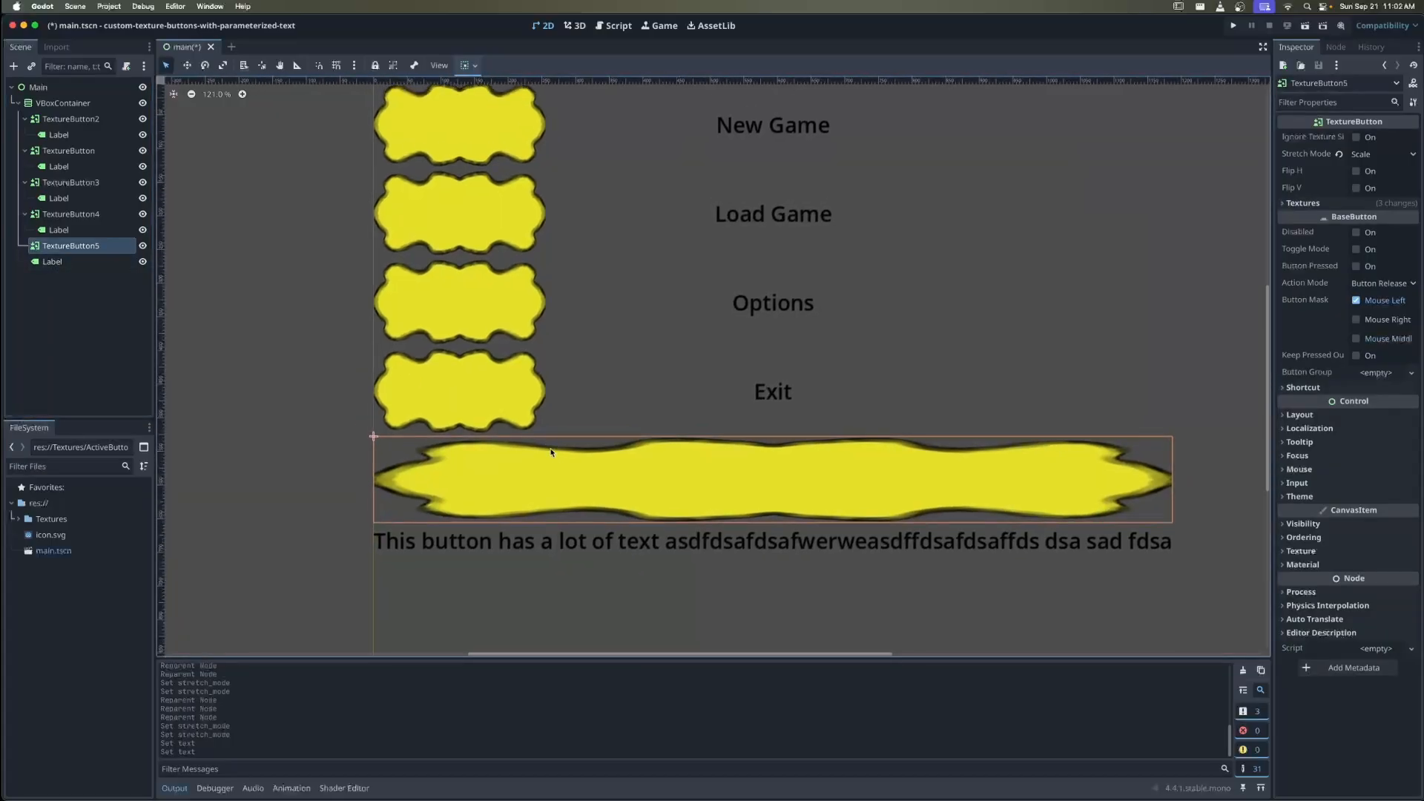
pyautogui.scroll(3, 551, 451)
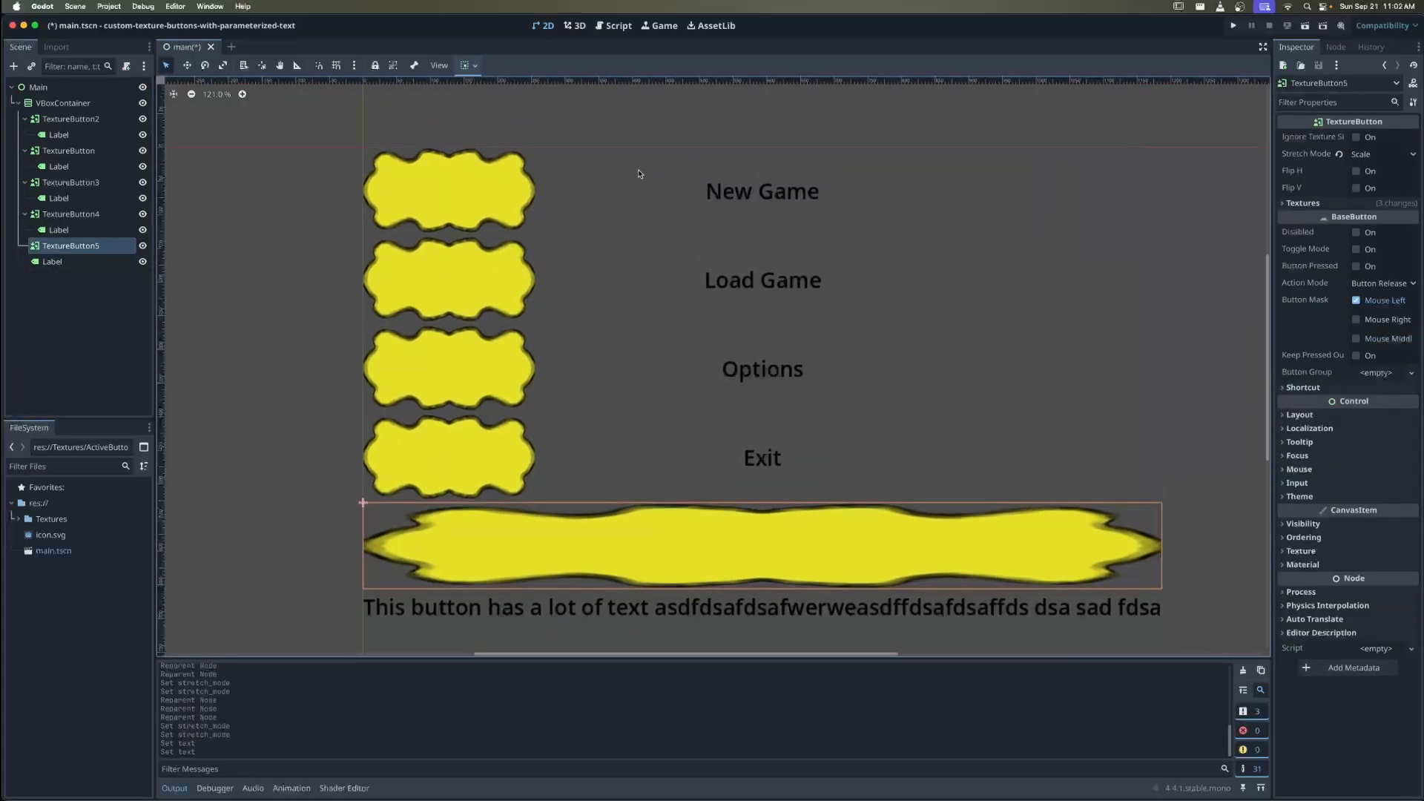
pyautogui.click(448, 193)
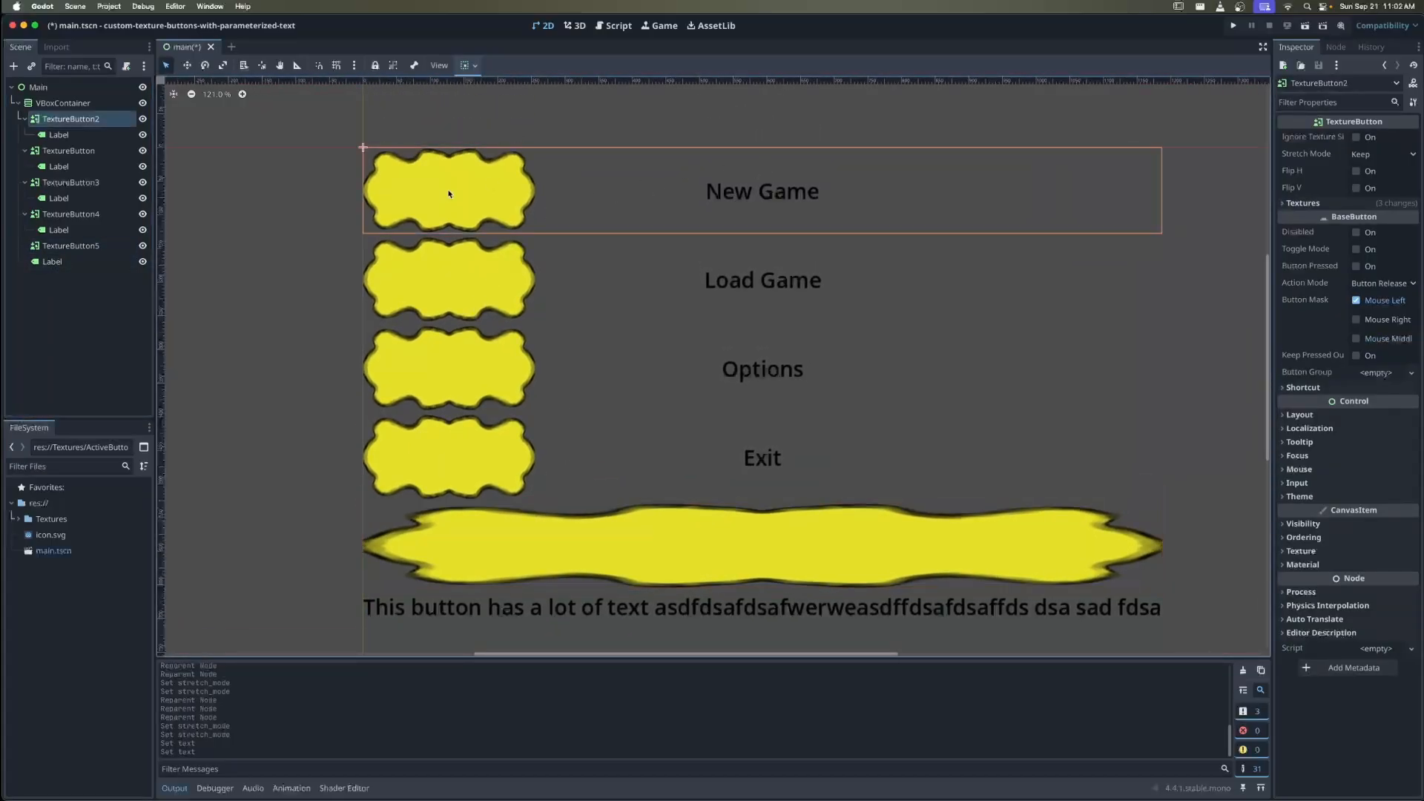
pyautogui.click(68, 151)
pyautogui.click(72, 121)
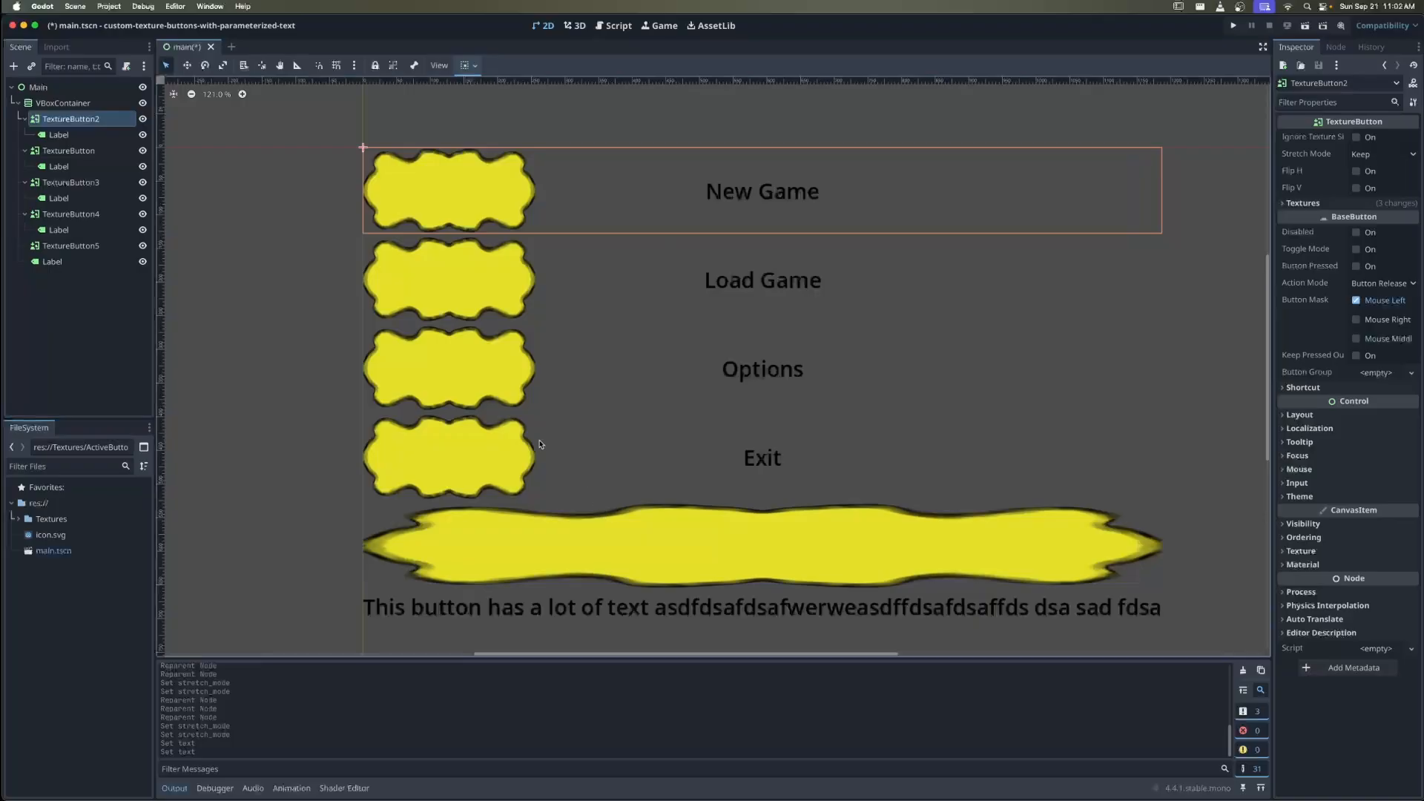
pyautogui.click(73, 245)
pyautogui.click(70, 214)
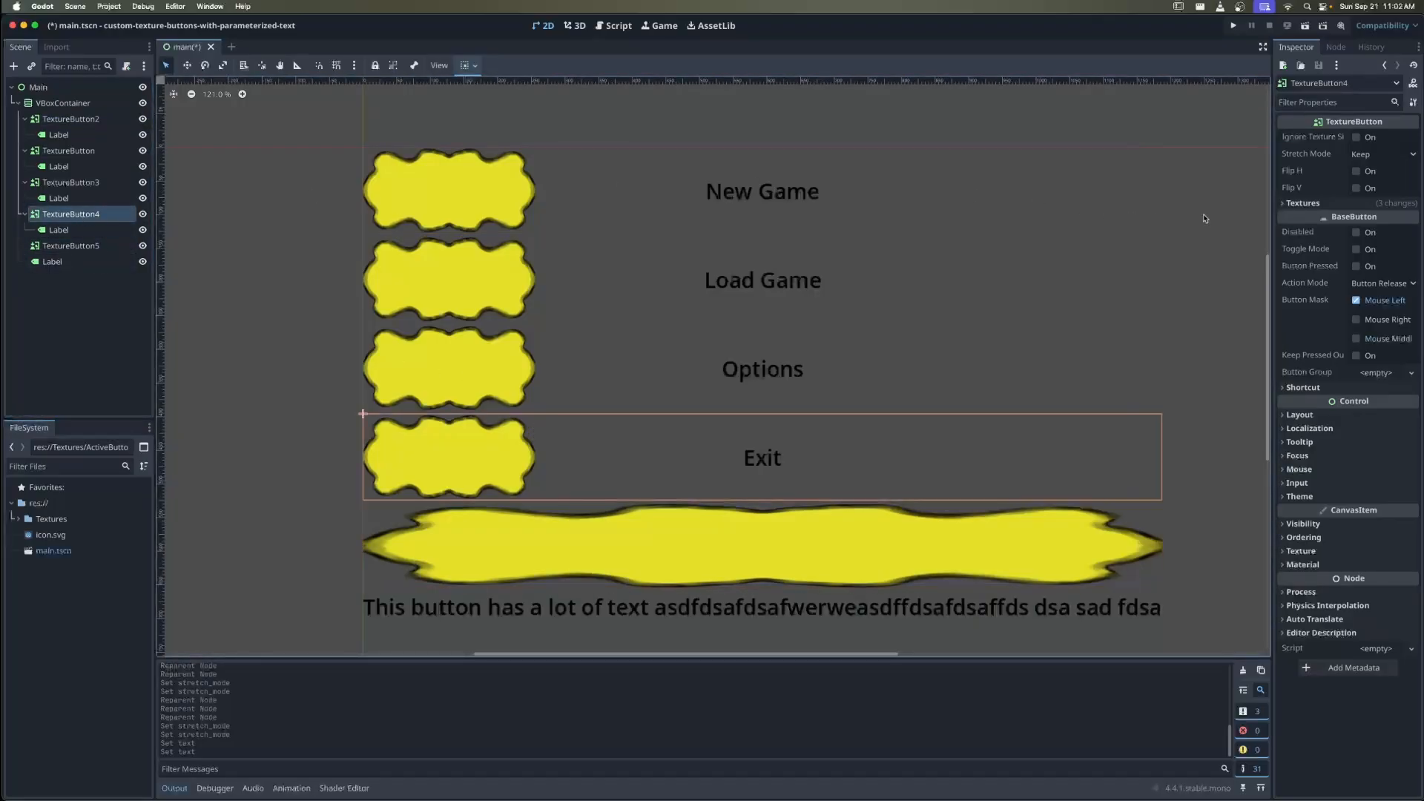
pyautogui.click(1371, 154)
pyautogui.click(1377, 171)
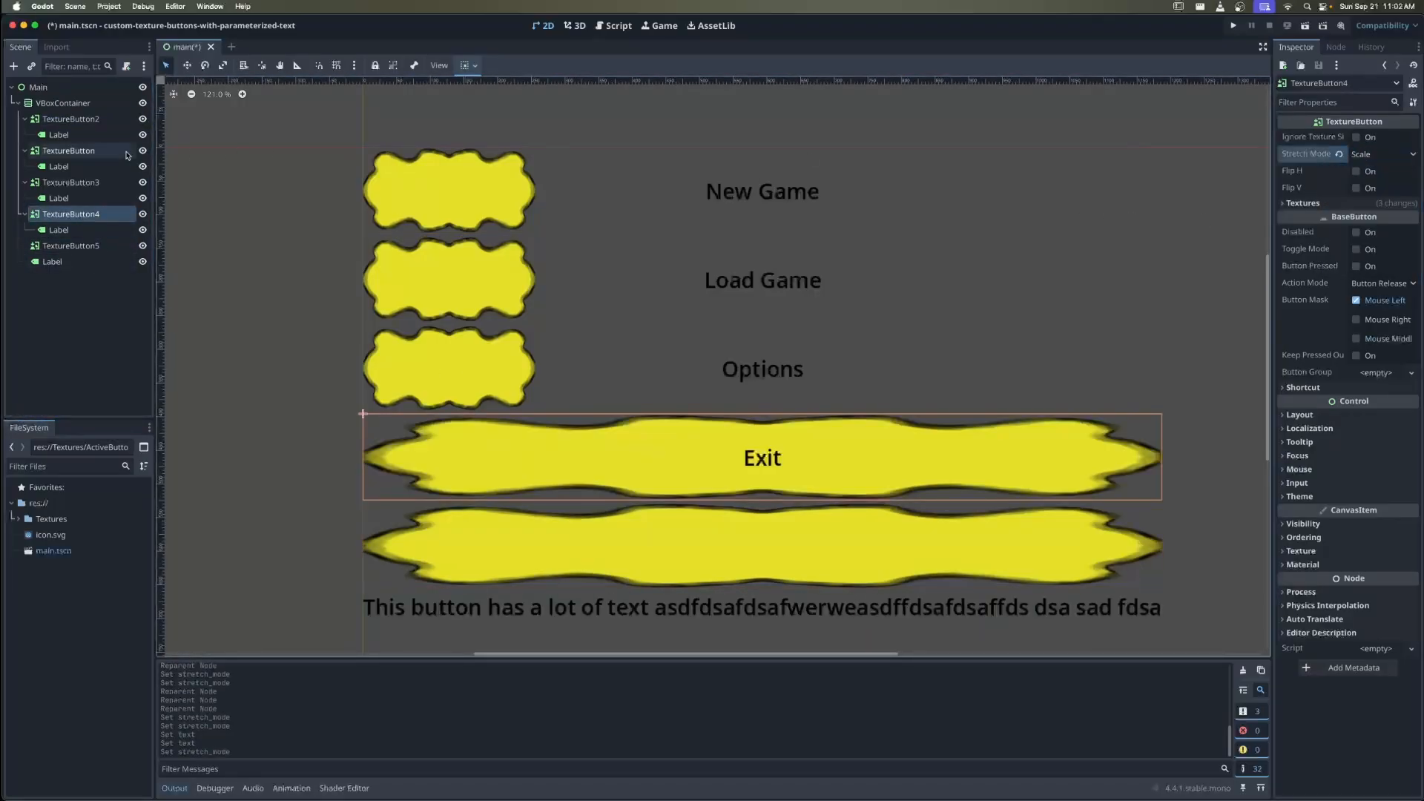
# Set the stretch mode of the Options, Load Game and New Game buttons to Scale
pyautogui.click(71, 182)
pyautogui.click(1372, 154)
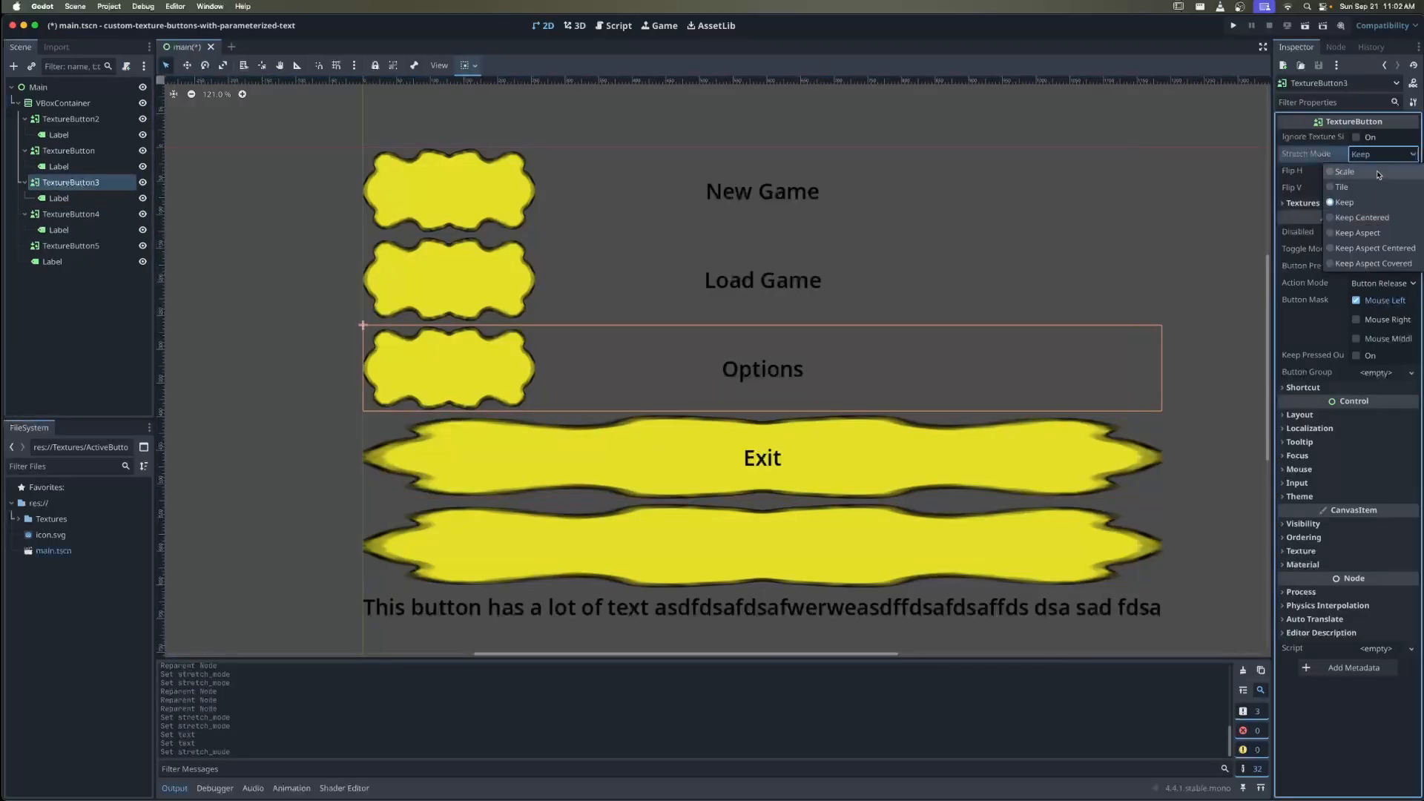
pyautogui.click(1378, 171)
pyautogui.click(74, 151)
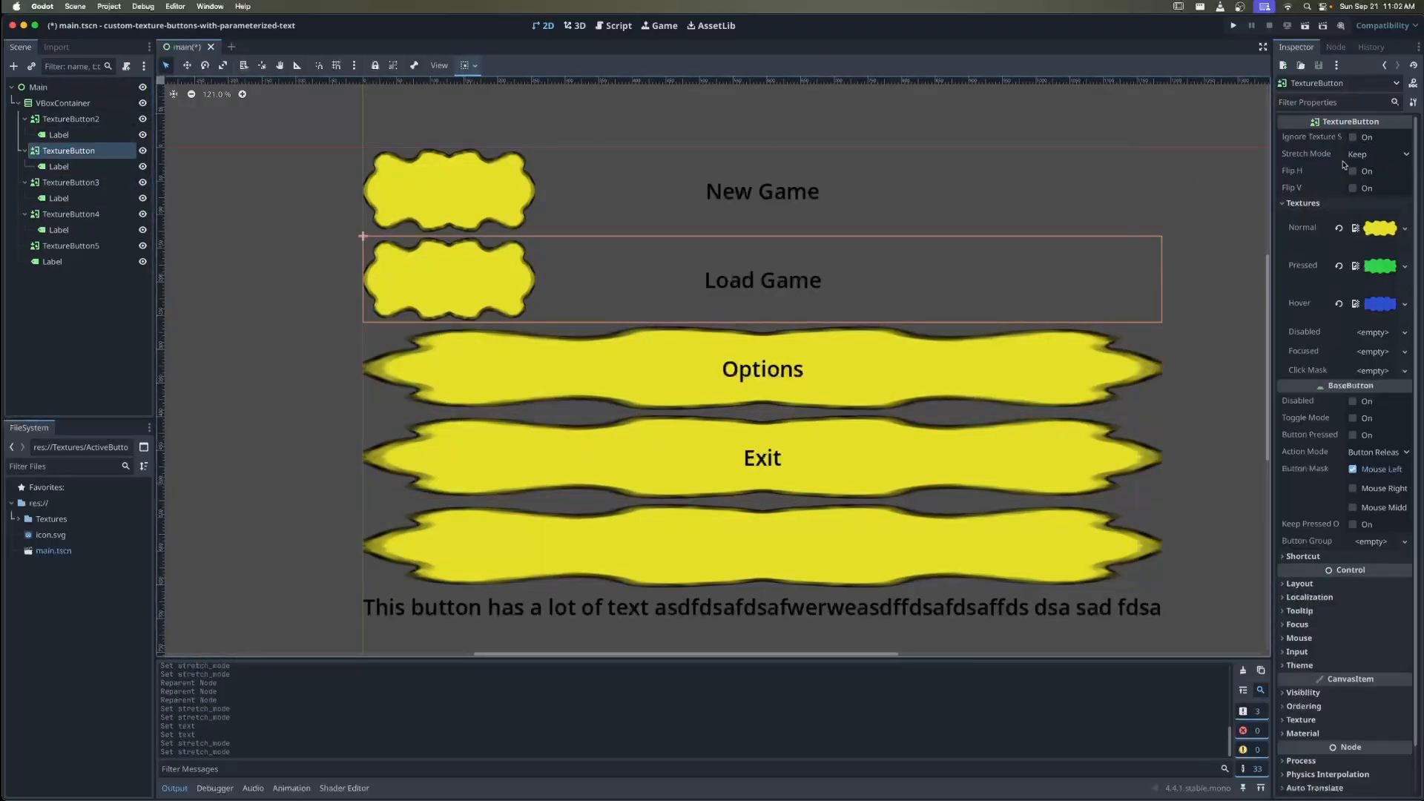
pyautogui.click(1374, 154)
pyautogui.click(1378, 171)
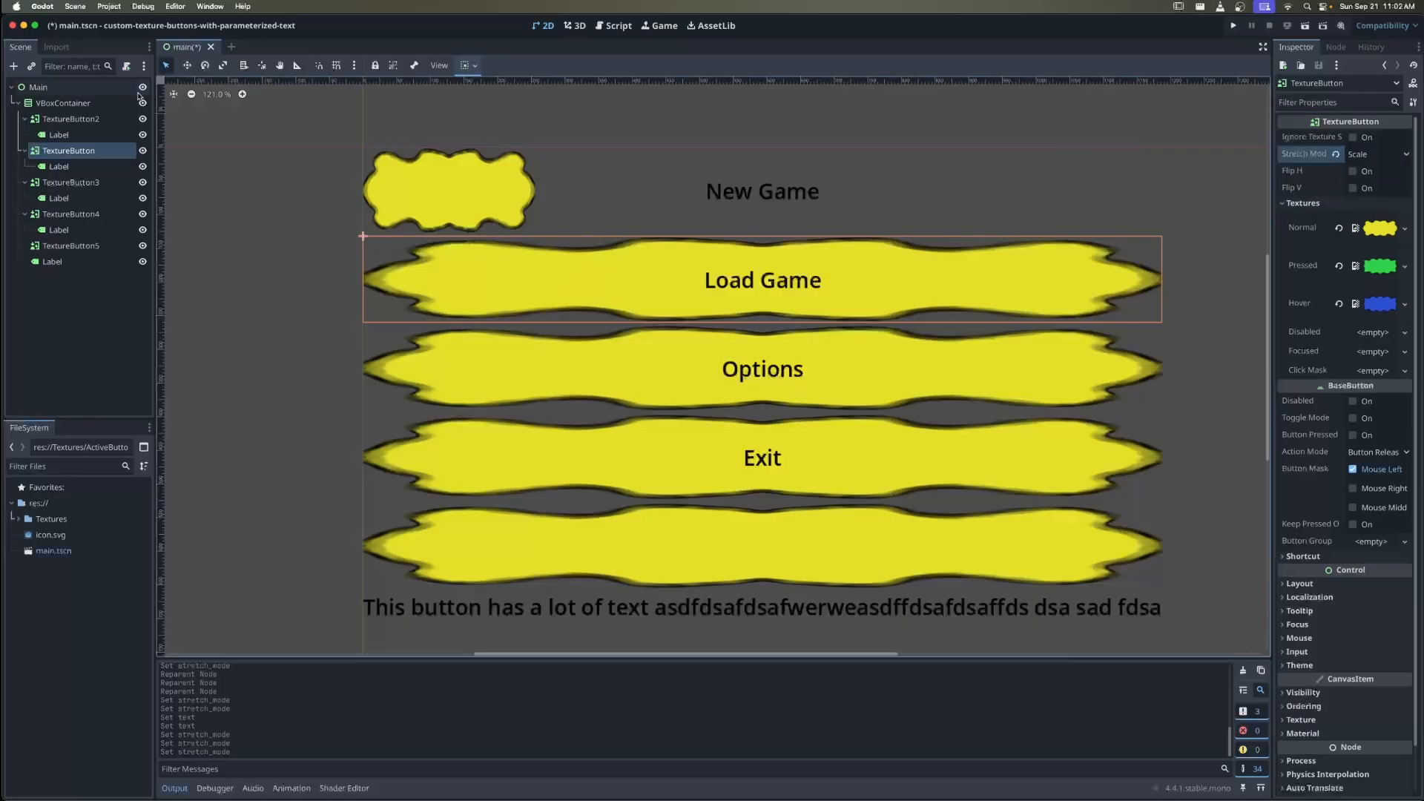
pyautogui.click(74, 119)
pyautogui.click(1373, 154)
pyautogui.click(1377, 170)
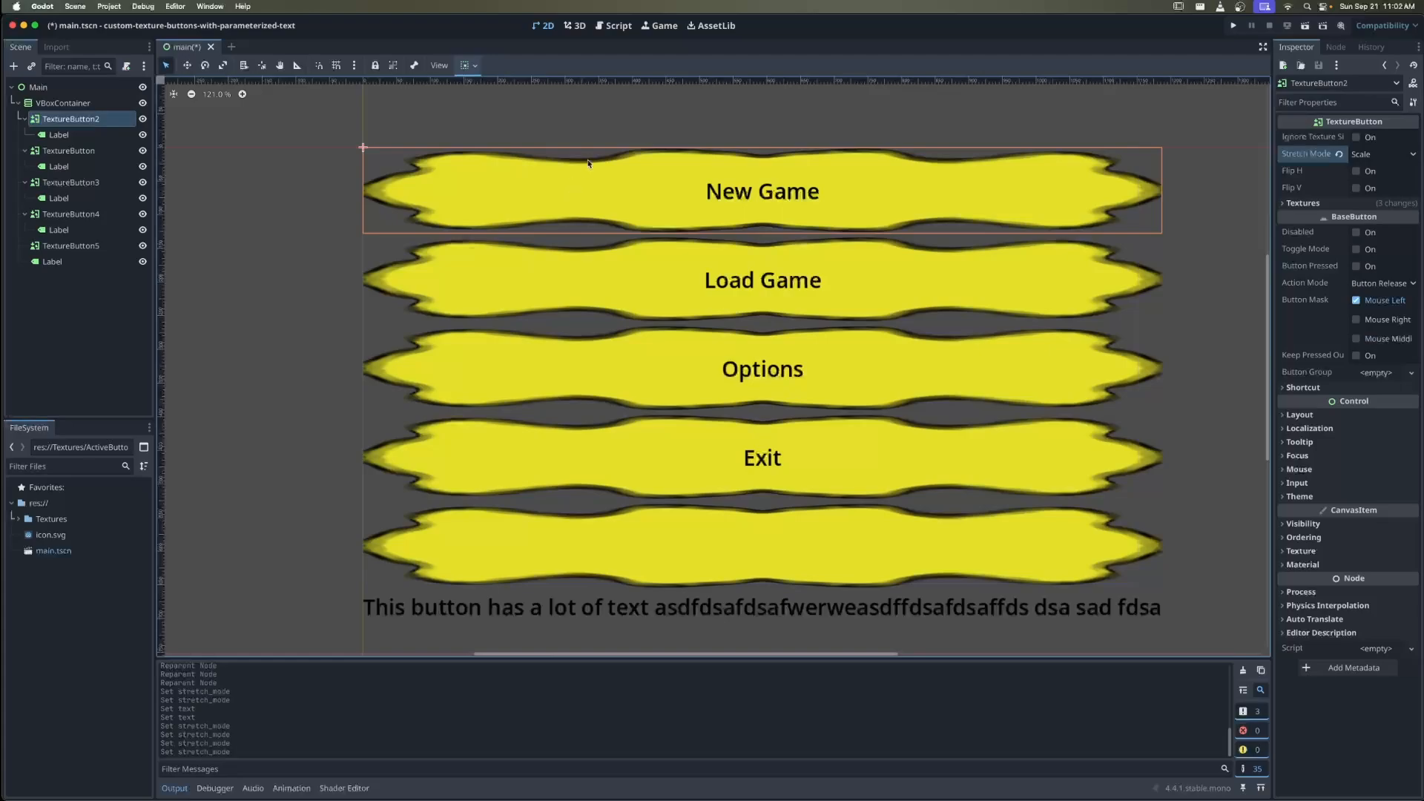
# Center the long label's text horizontally and move the label above TextureButton5 in the VBoxContainer
pyautogui.scroll(2, 604, 164)
pyautogui.scroll(-1, 779, 279)
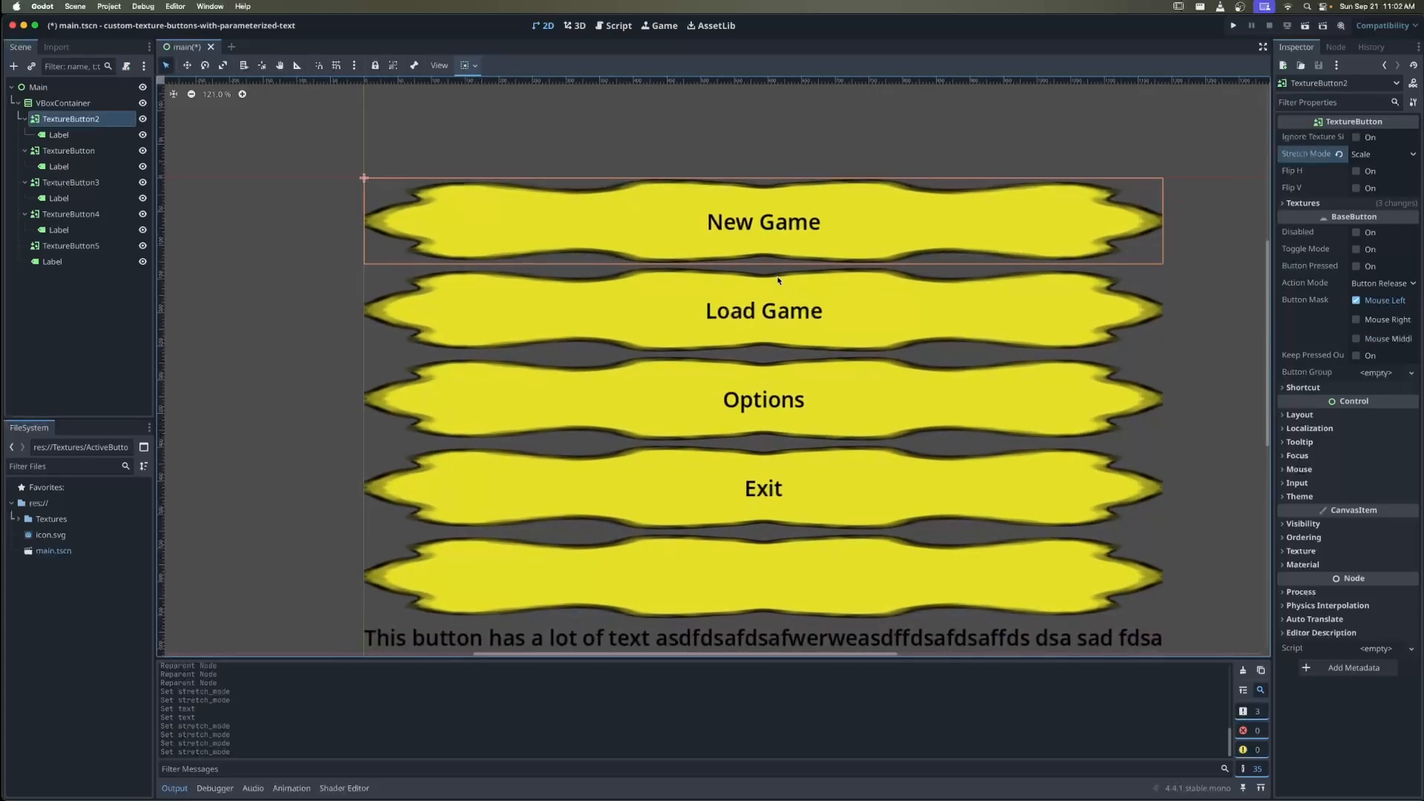
pyautogui.click(74, 261)
pyautogui.click(72, 246)
pyautogui.click(74, 262)
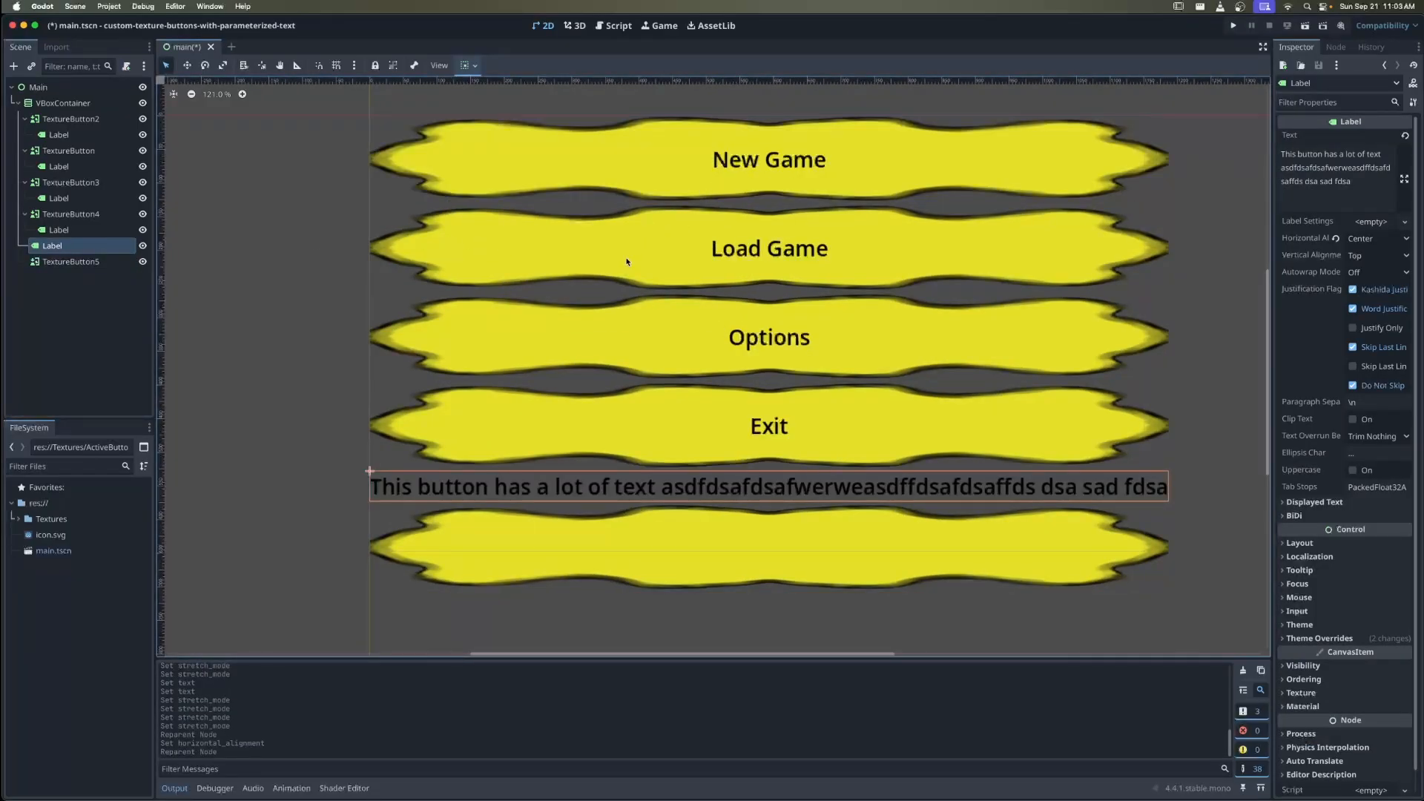
# Delete all the texture buttons and labels inside the VBoxContainer, keeping the container itself
pyautogui.click(63, 103)
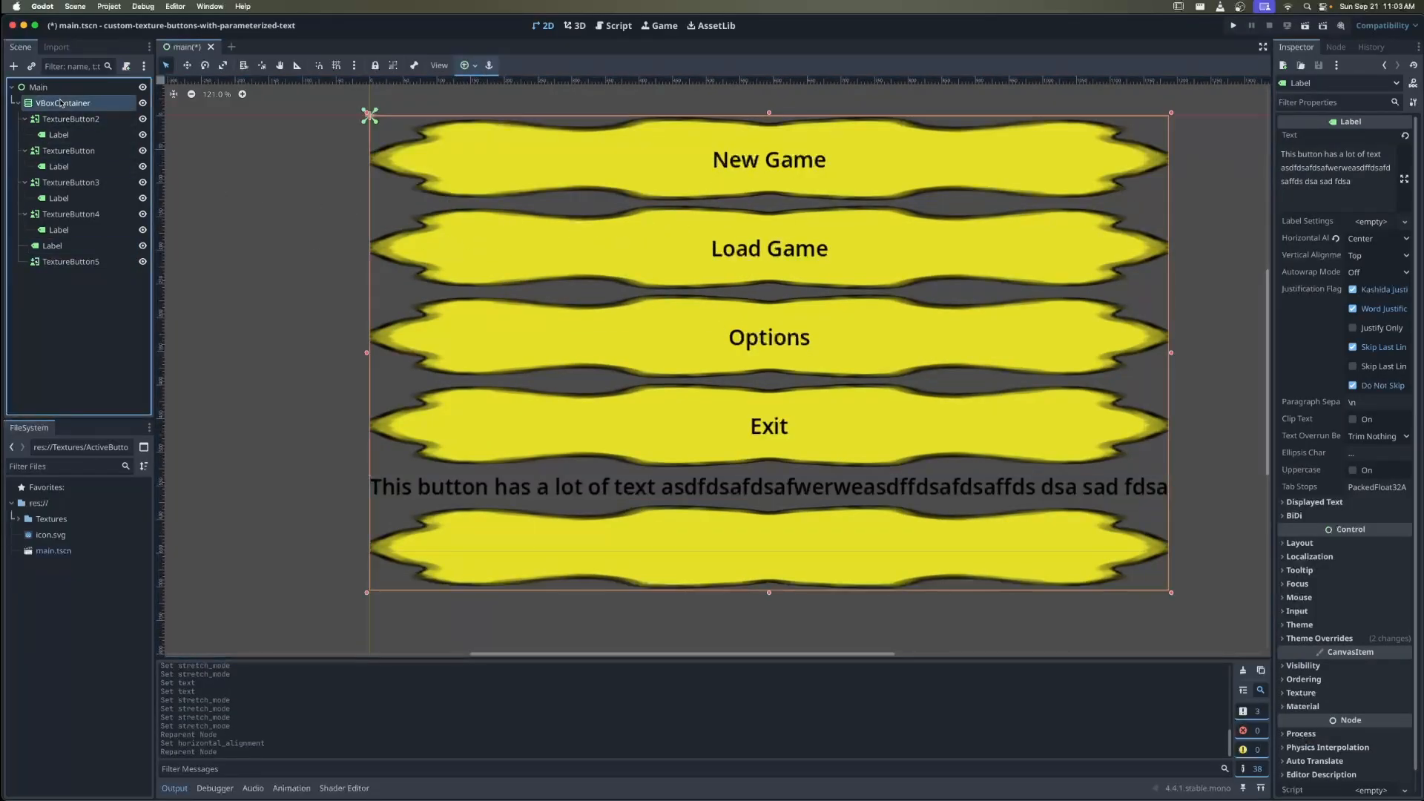
pyautogui.click(75, 119)
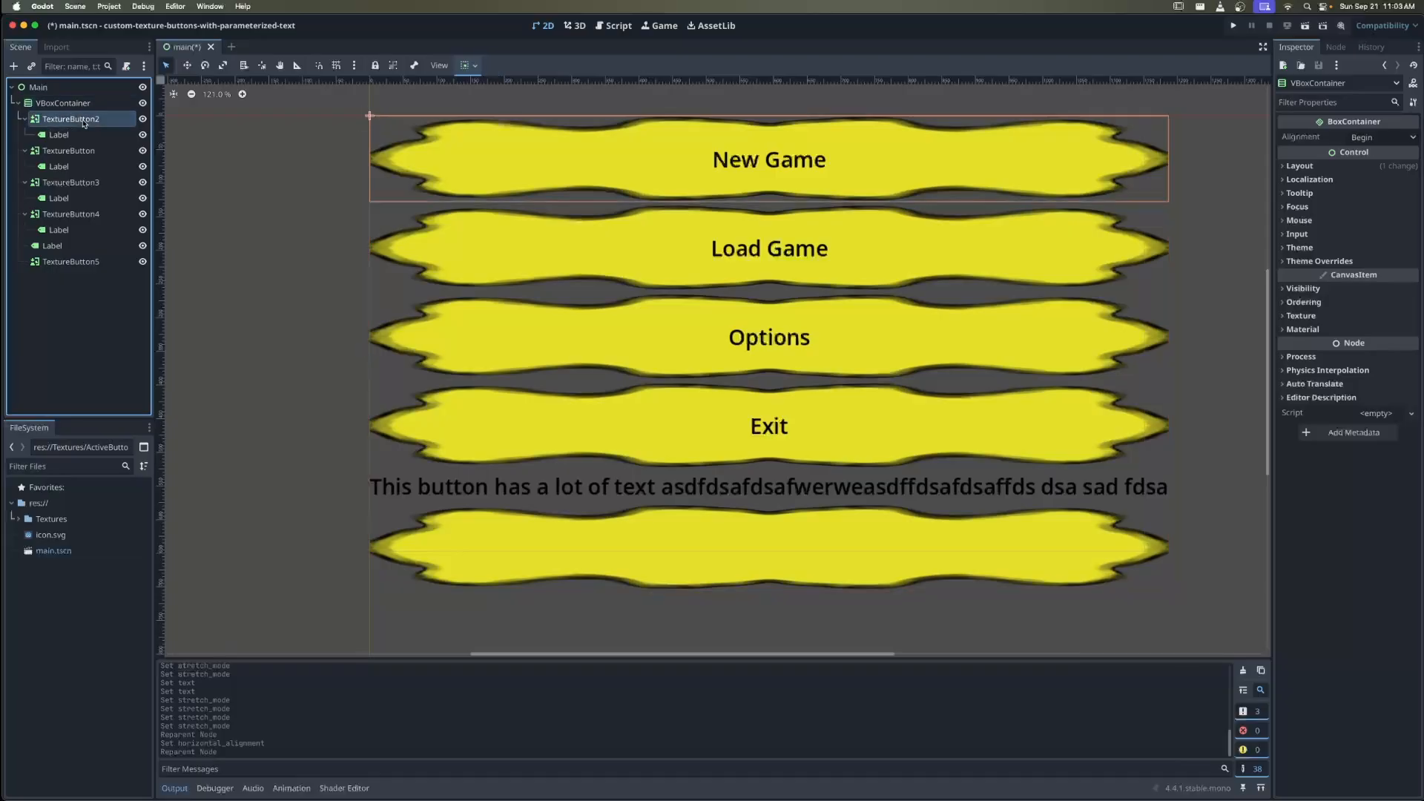
pyautogui.click(77, 104)
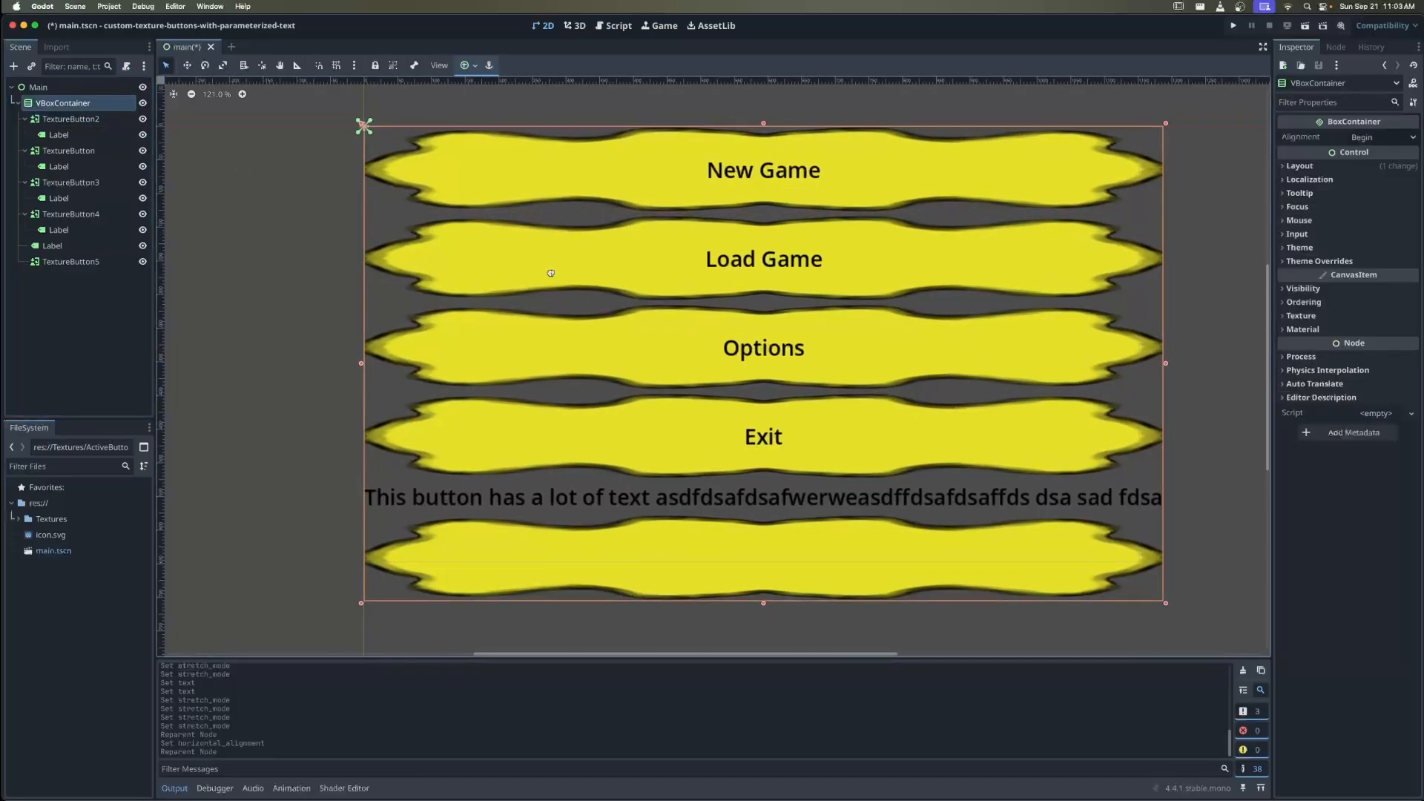
pyautogui.click(70, 119)
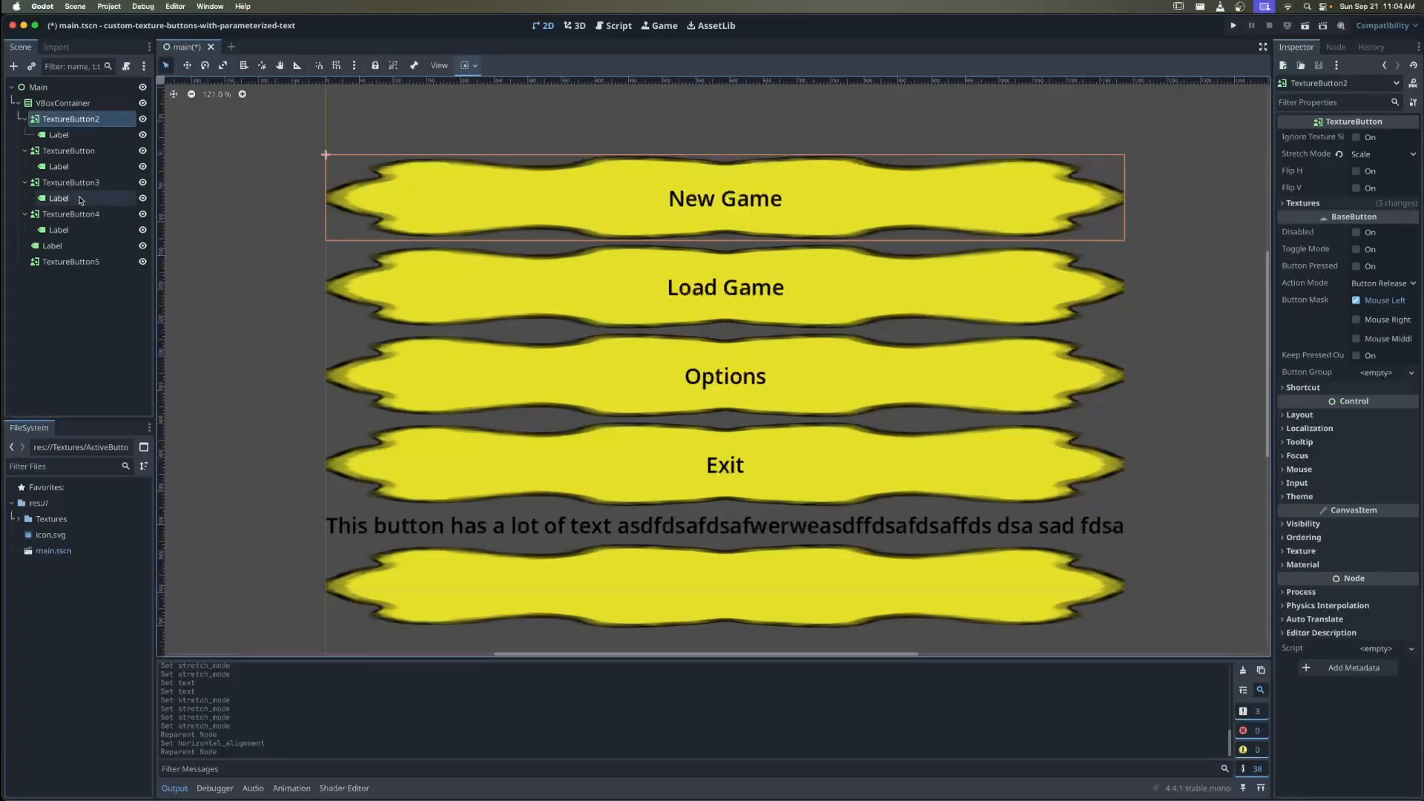
pyautogui.click(68, 261)
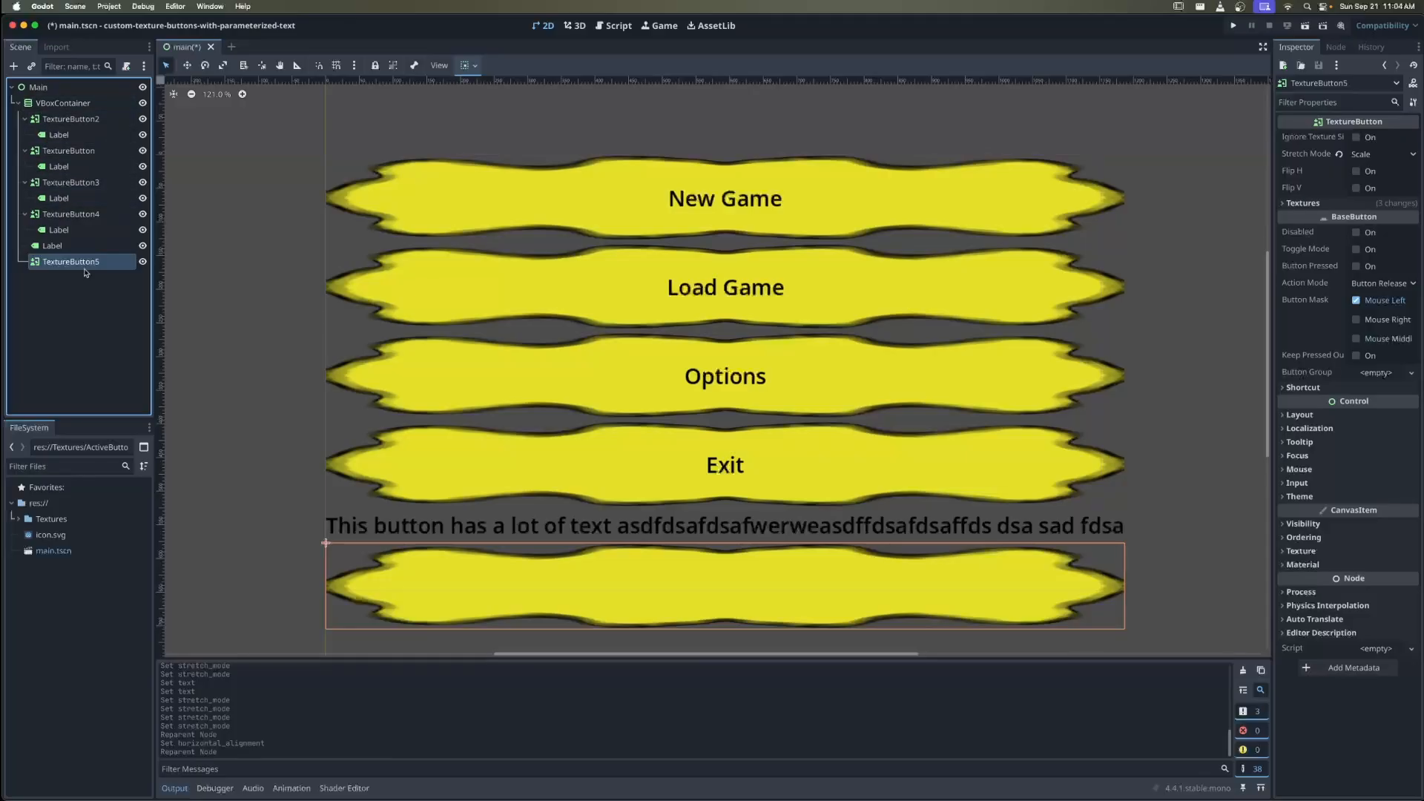
pyautogui.keyDown('shift'); pyautogui.click(60, 121); pyautogui.keyUp('shift')
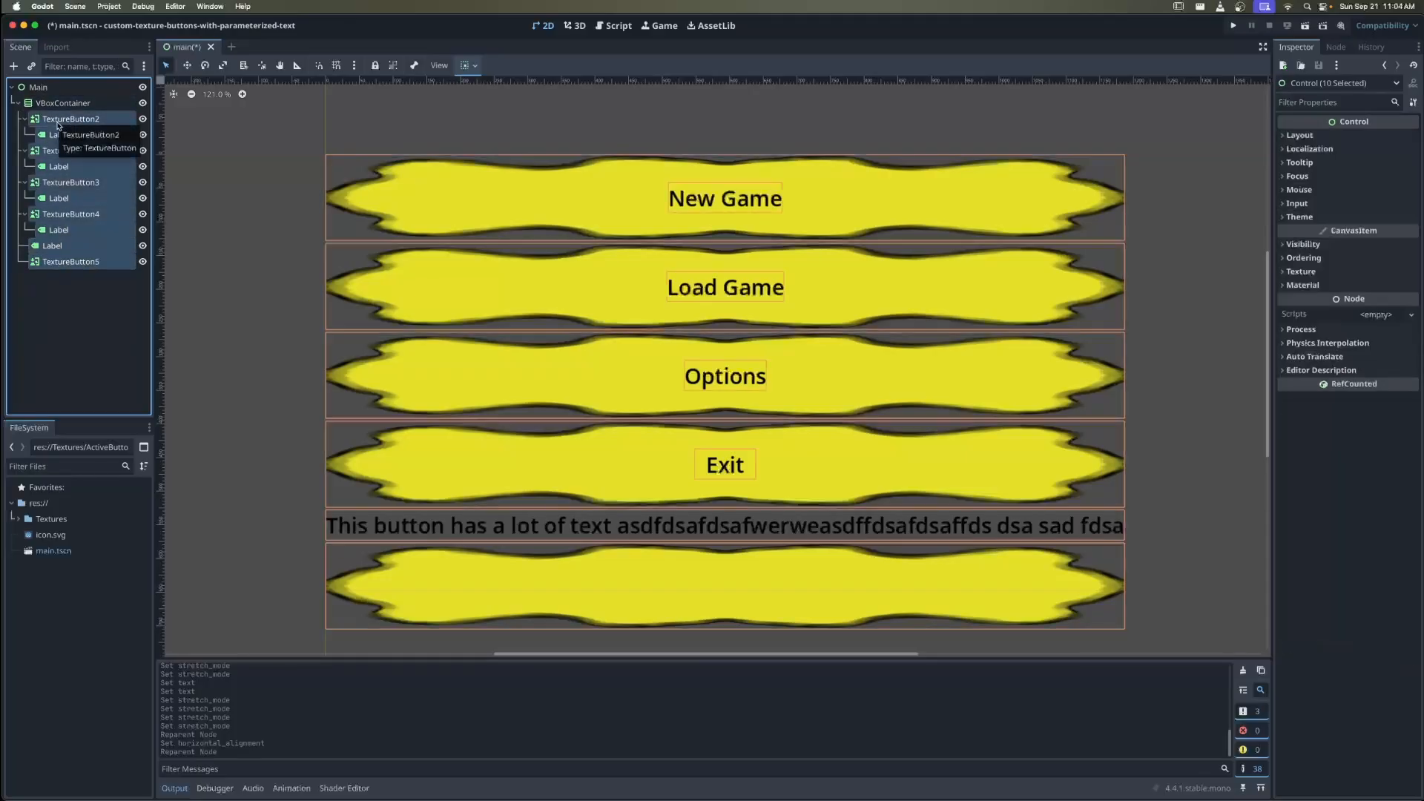
pyautogui.press('Delete')
pyautogui.press('Return')
# Add a NinePatchRect as a child of the VBoxContainer and read its description in an enlarged node-creation dialog
pyautogui.press('super+a')
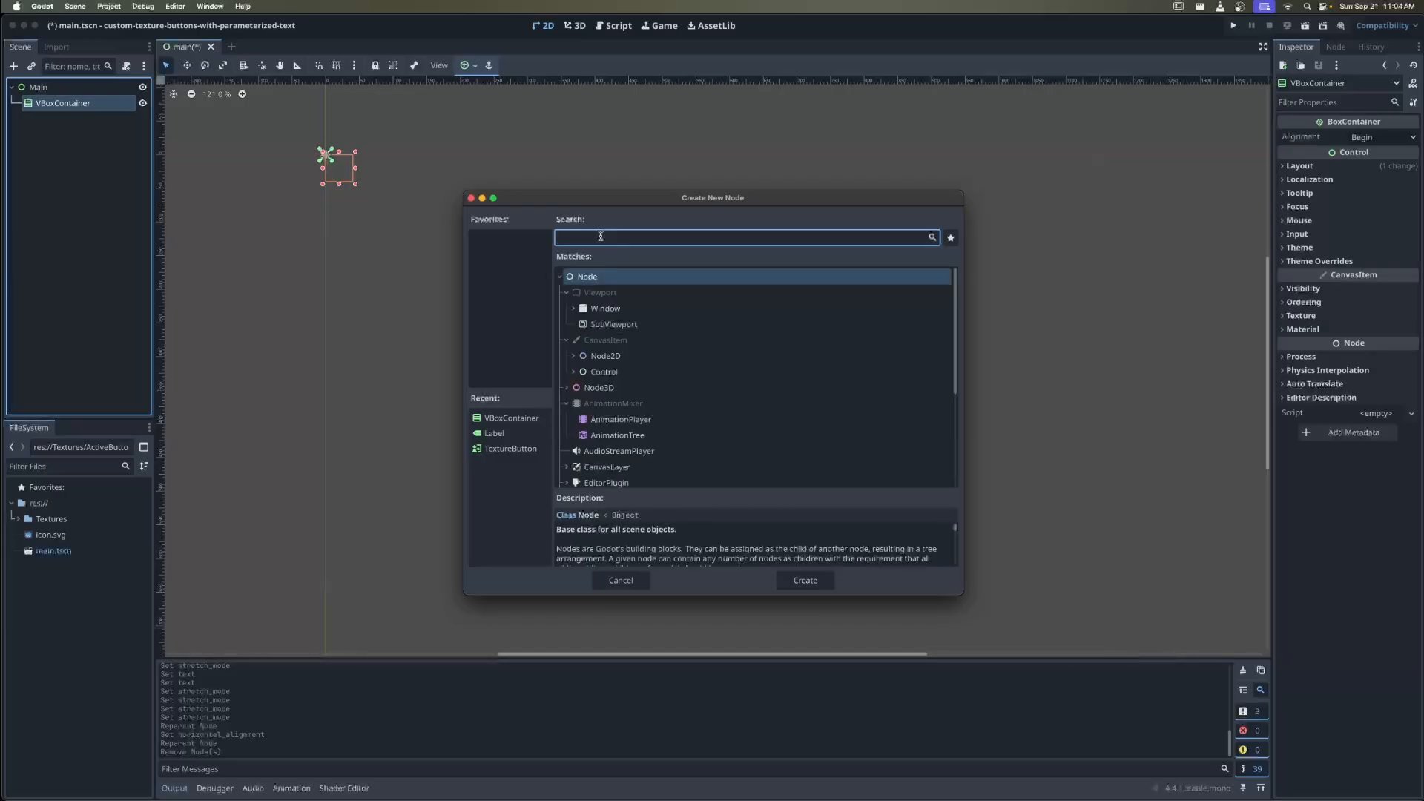
pyautogui.write('nine')
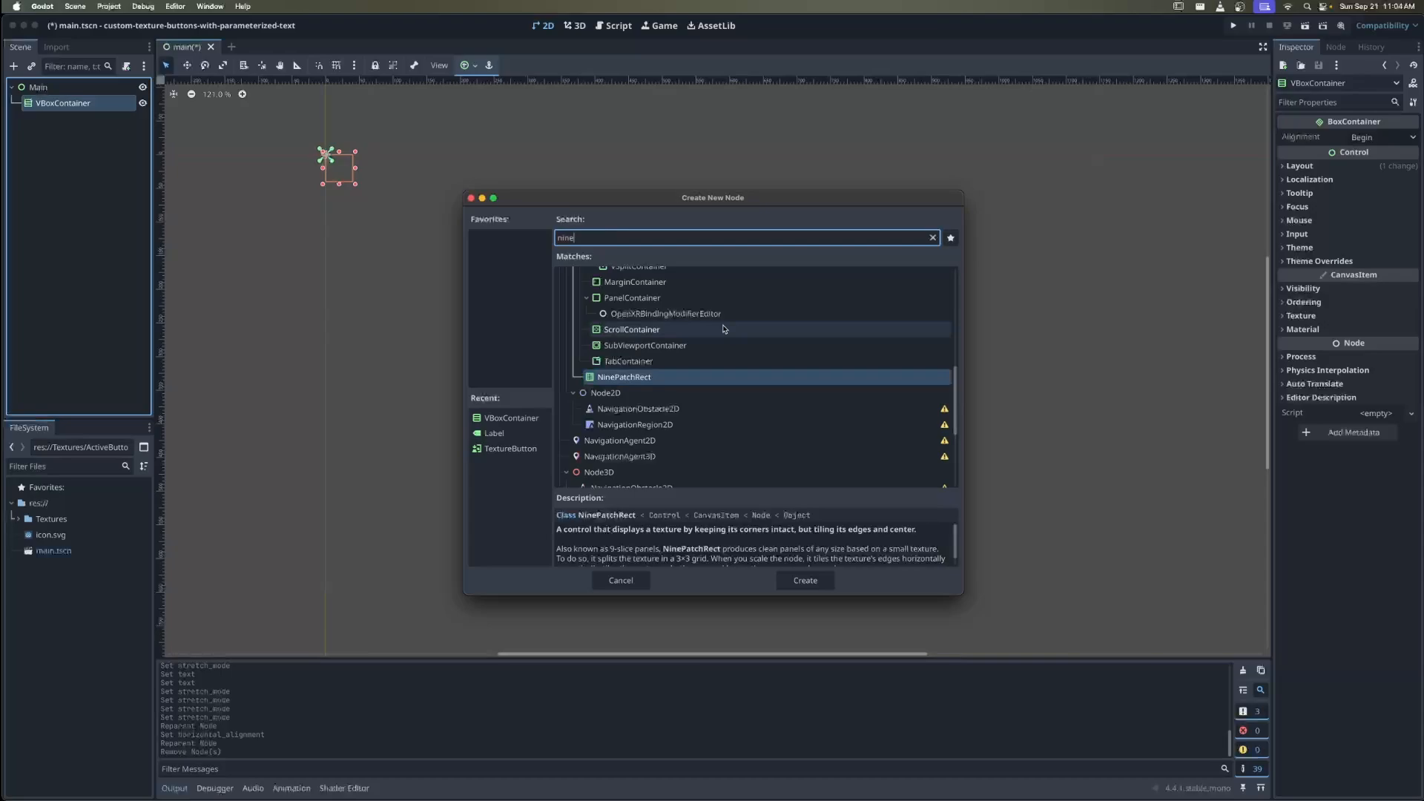
pyautogui.doubleClick(638, 377)
pyautogui.click(74, 119)
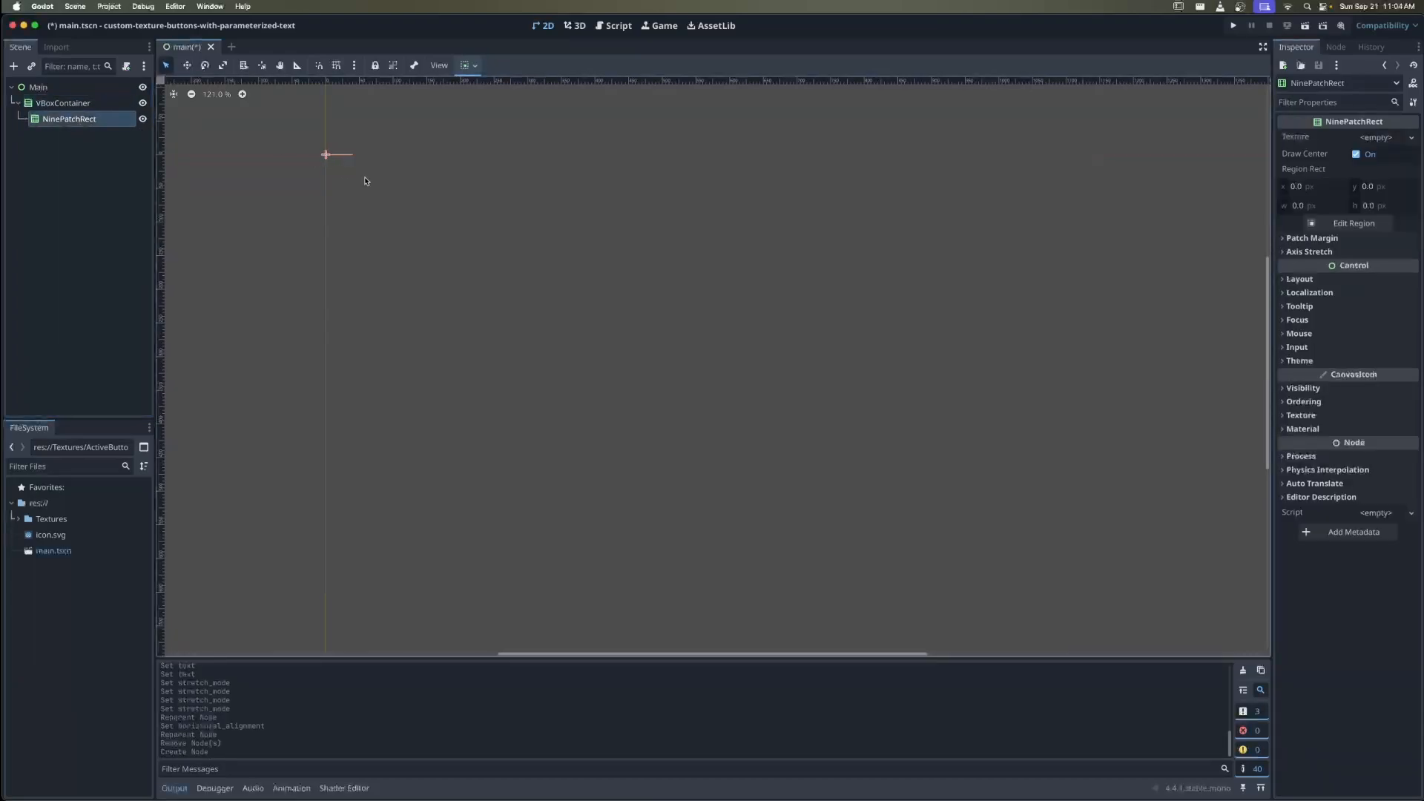
pyautogui.moveTo(378, 187); pyautogui.dragTo(429, 223, button='middle')
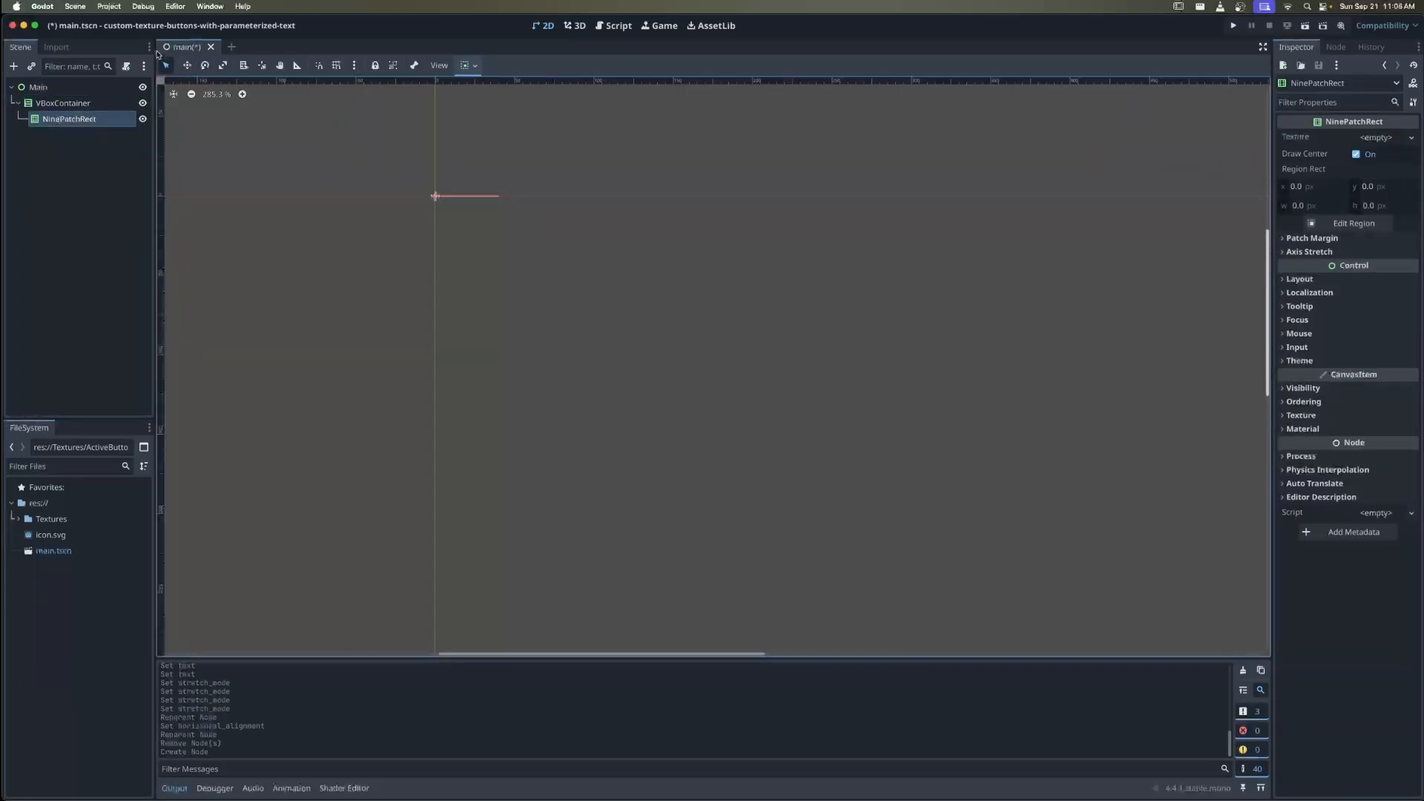
pyautogui.click(13, 66)
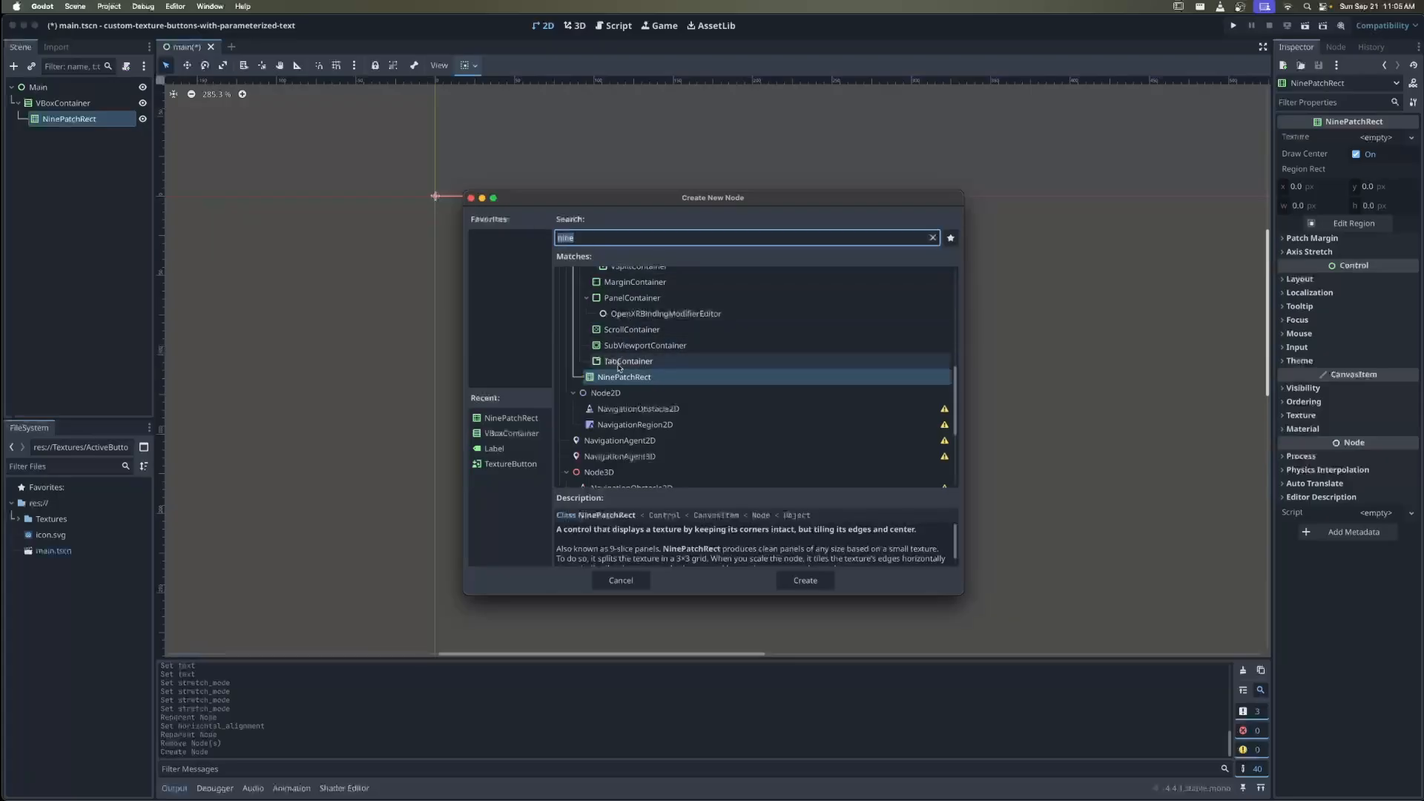
pyautogui.moveTo(959, 595); pyautogui.dragTo(1121, 678)
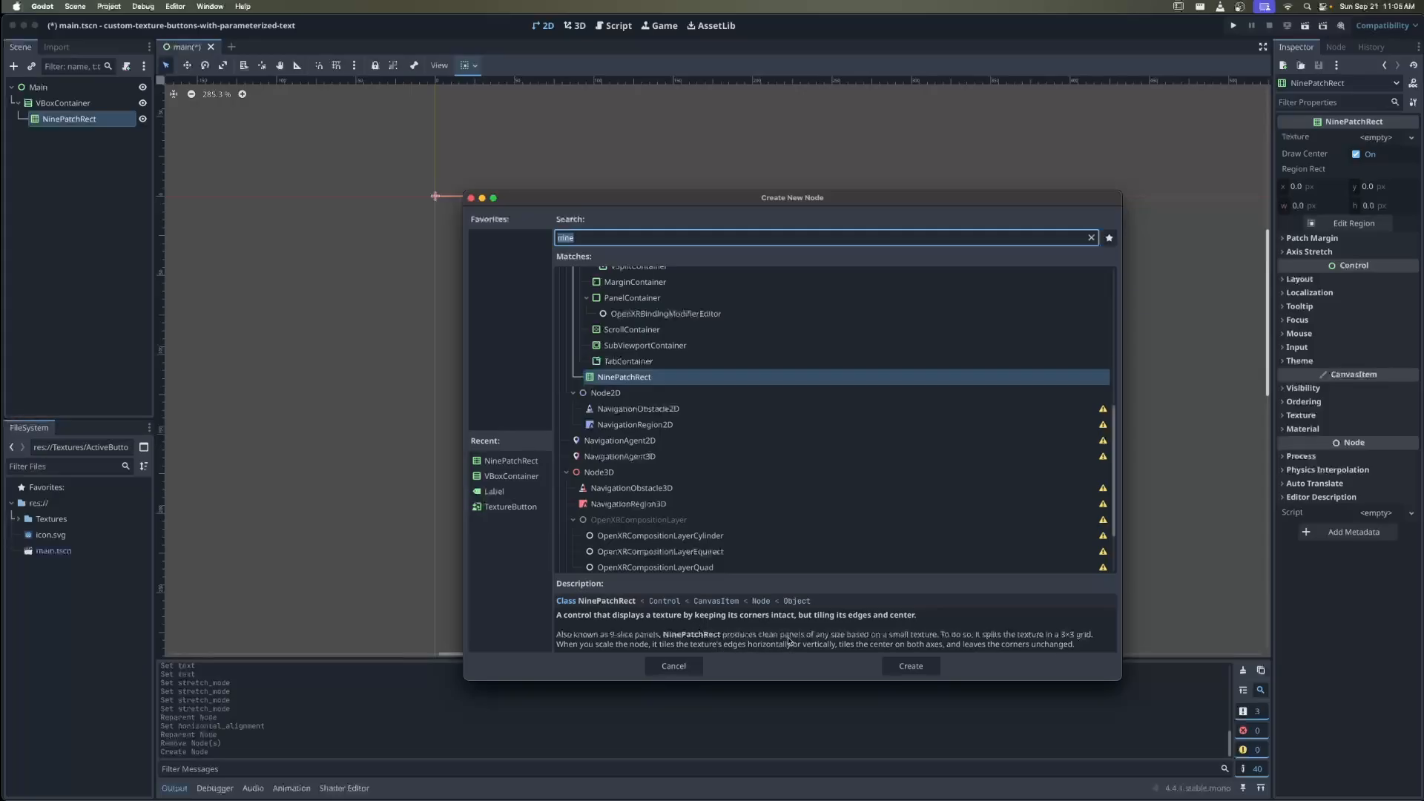
# Add a Label to the VBoxContainer with the text "Button Text" and nest the NinePatchRect under it
pyautogui.write('label')
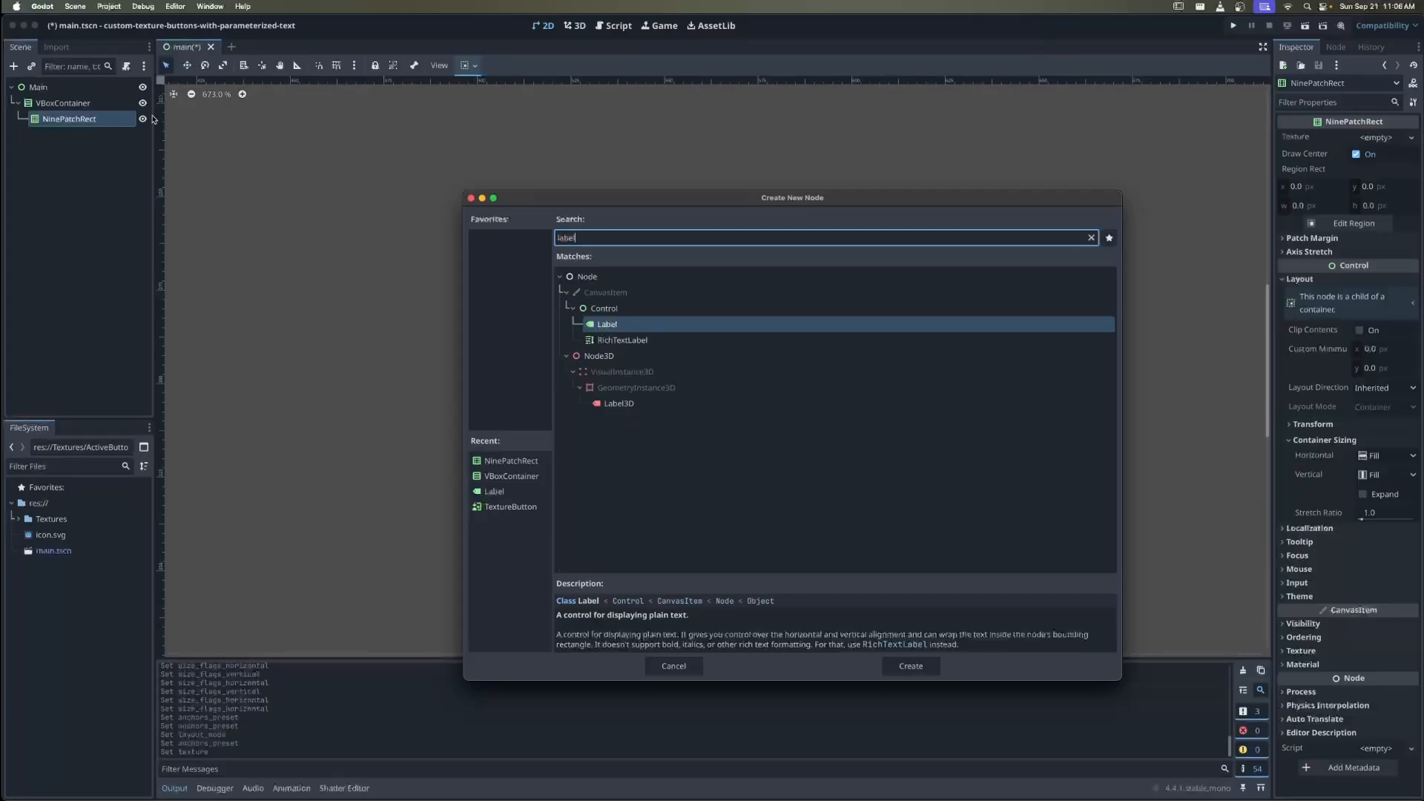
pyautogui.press('Return')
pyautogui.write('Button Text')
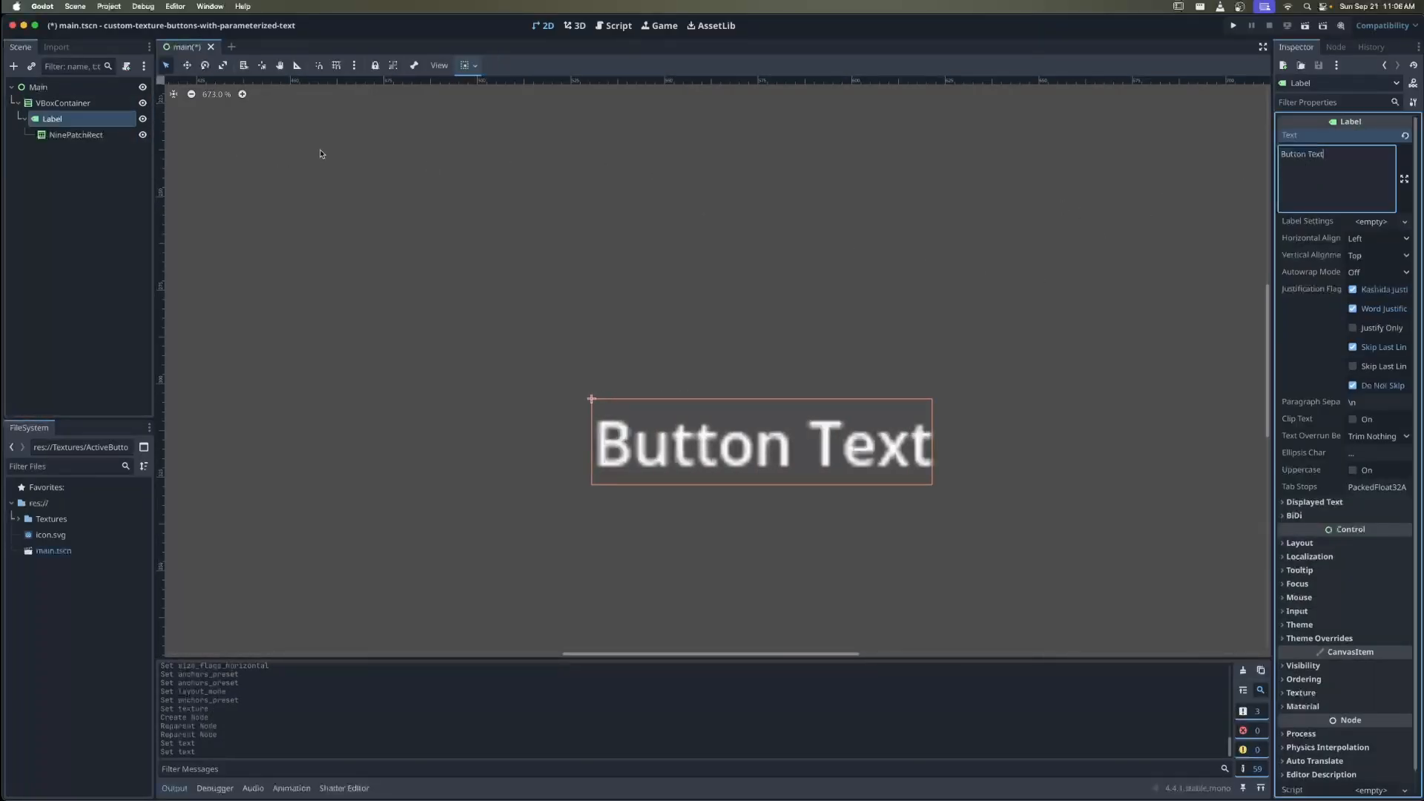
pyautogui.scroll(-2, 868, 347)
# Assign the yellow button texture to the NinePatchRect and set its anchors preset to Full Rect
pyautogui.click(77, 135)
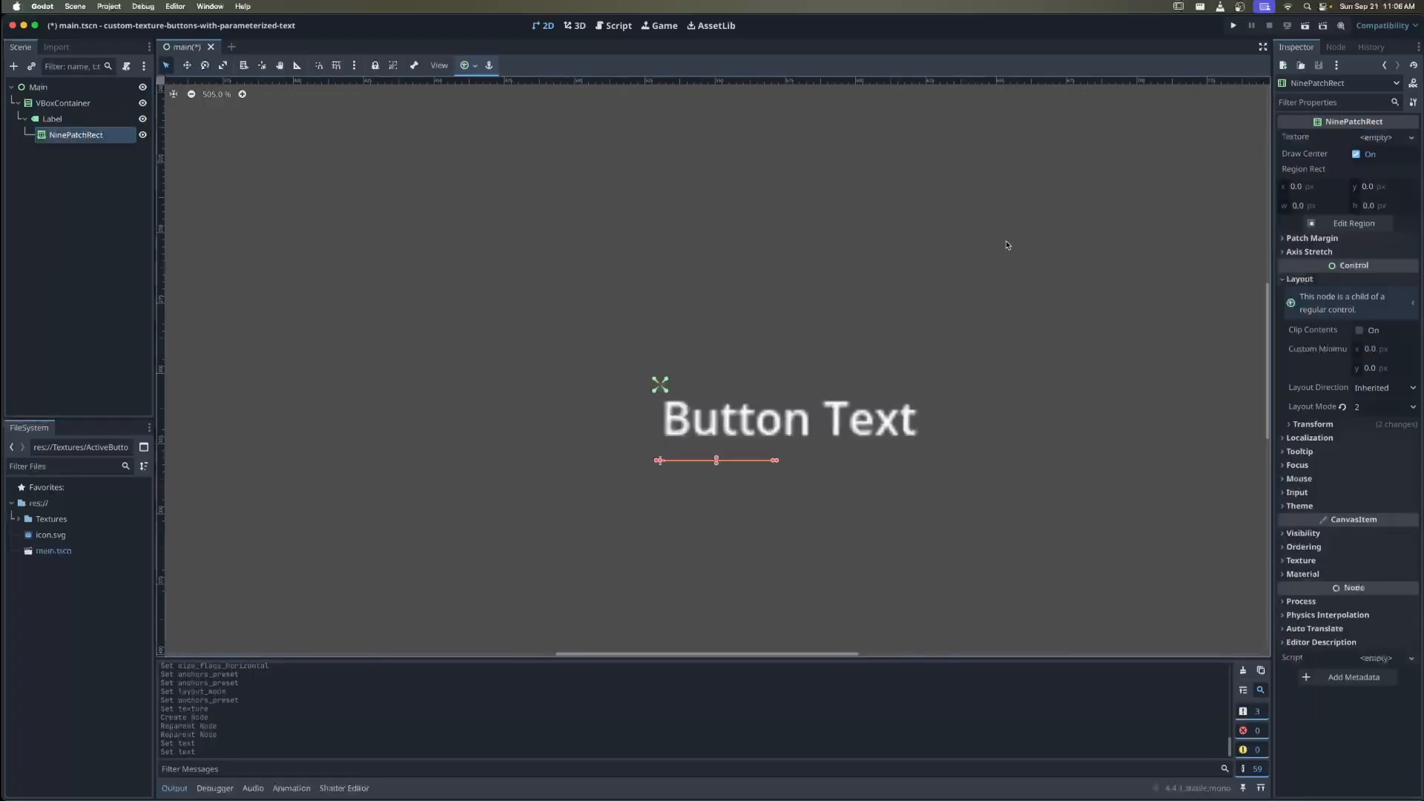
pyautogui.click(1376, 137)
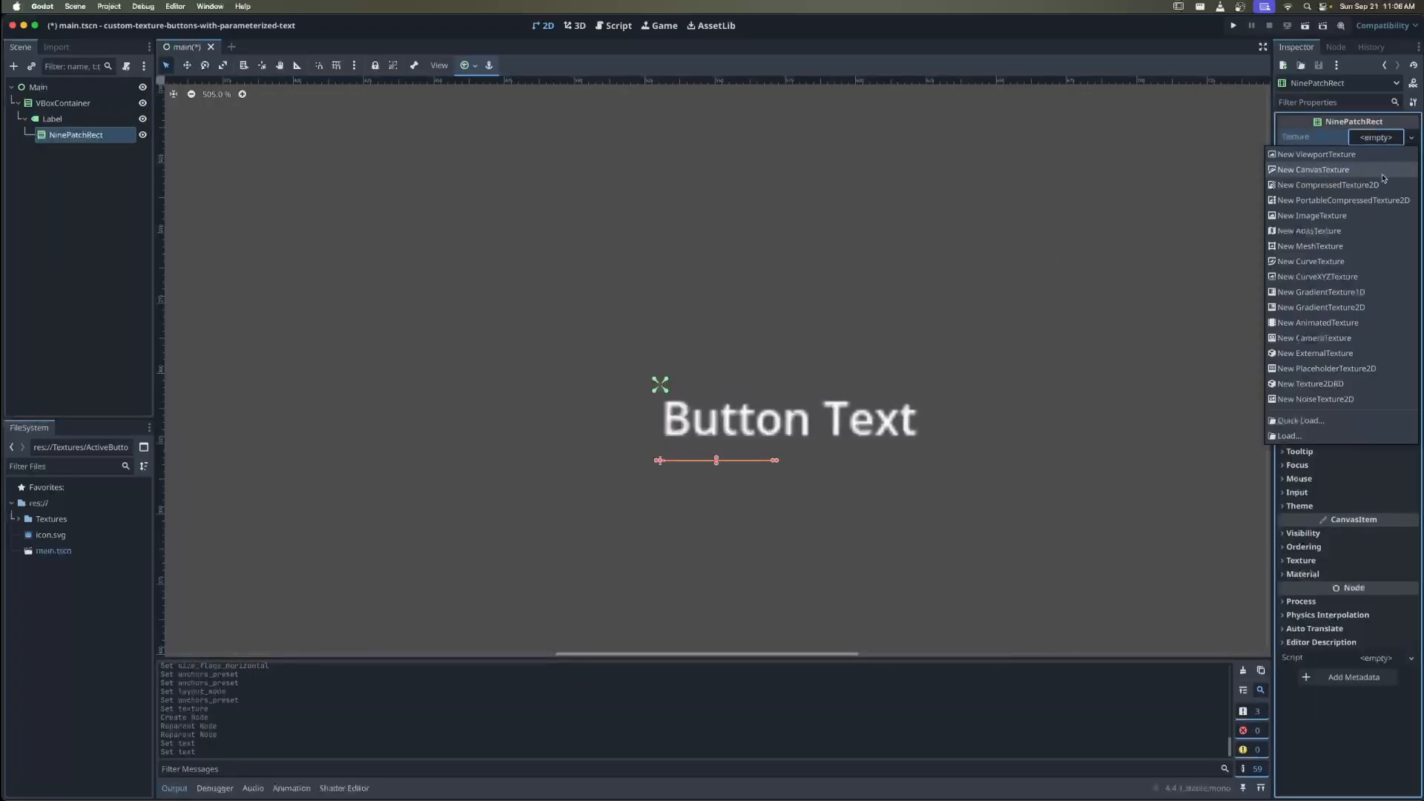
pyautogui.click(1318, 421)
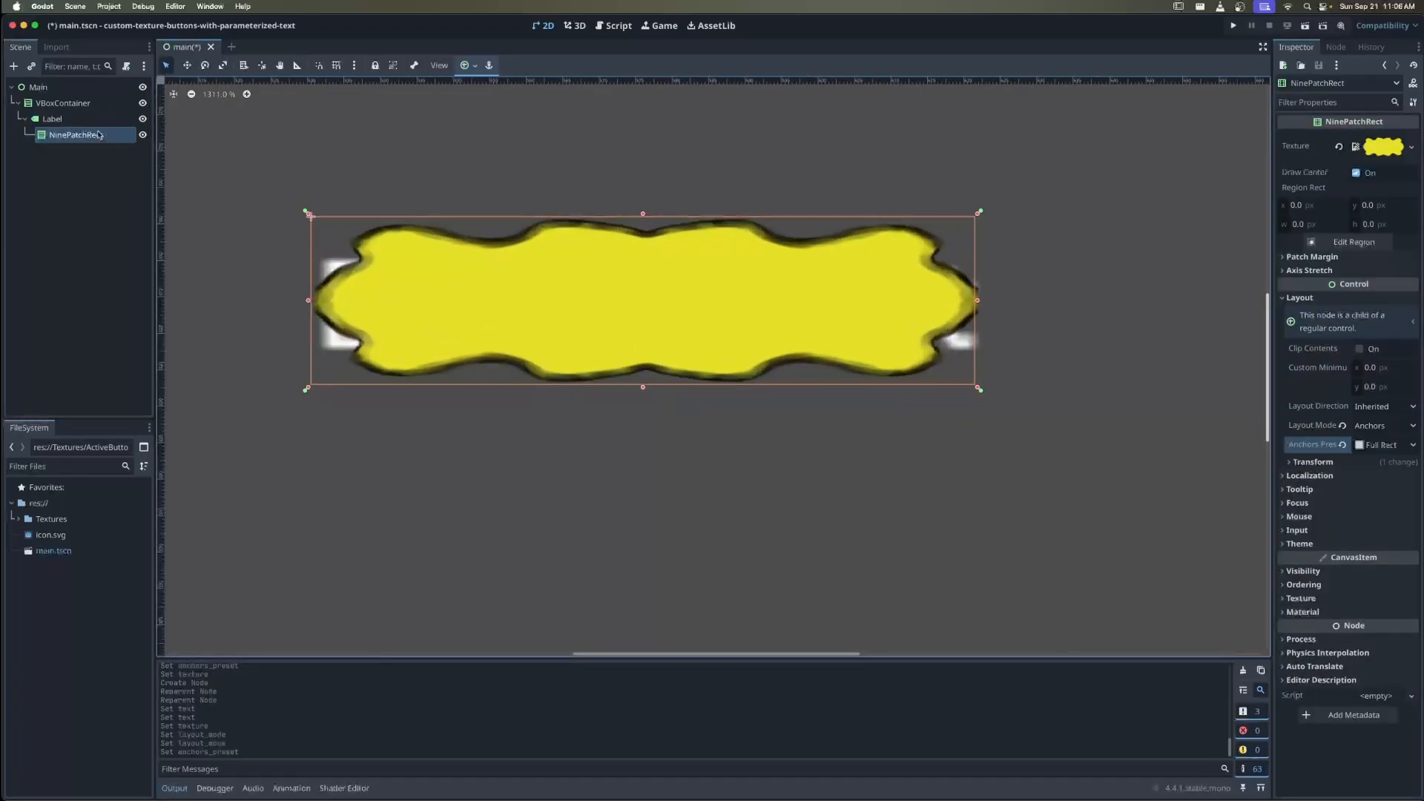
# Enable Show Behind Parent on the NinePatchRect under the label
pyautogui.click(70, 119)
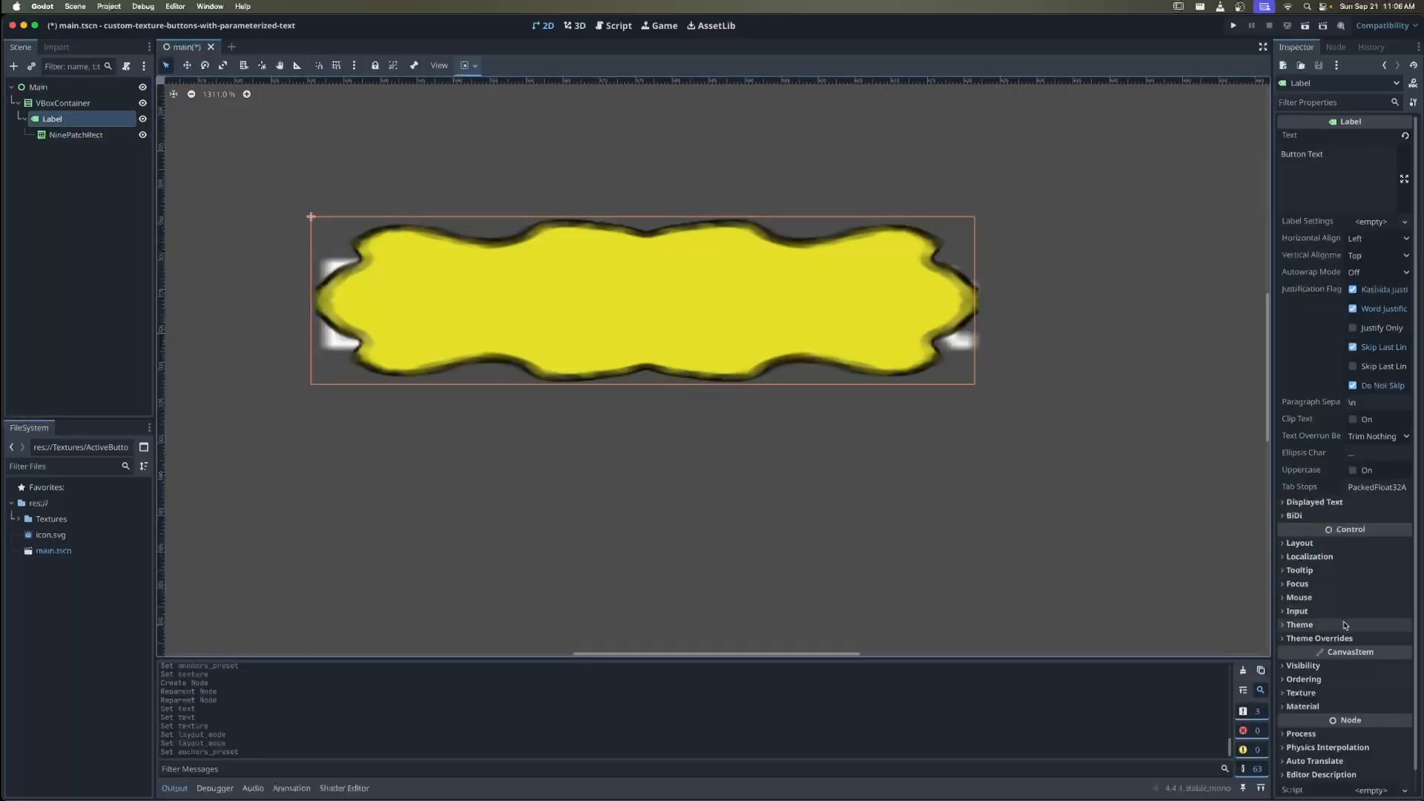
pyautogui.scroll(-1, 1344, 625)
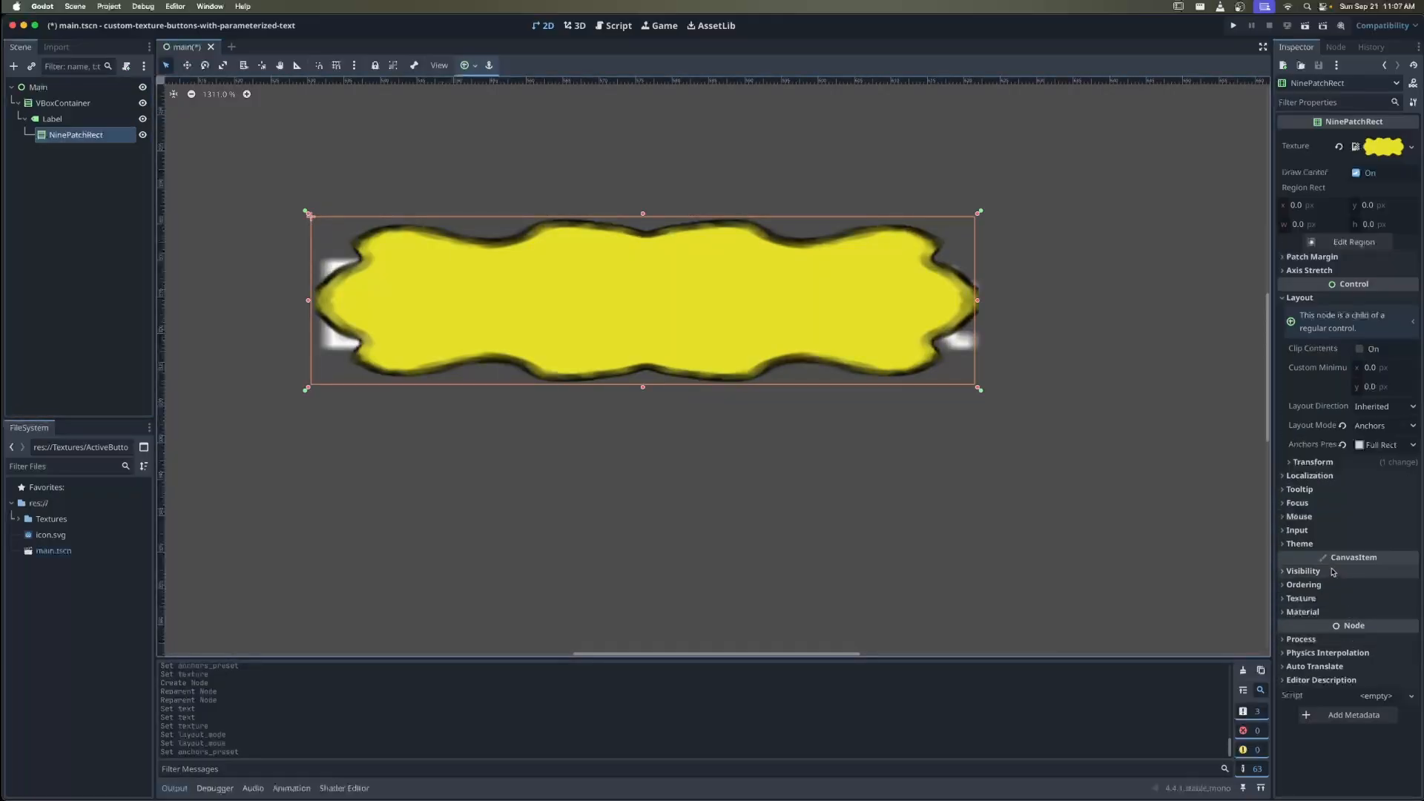
pyautogui.click(1322, 571)
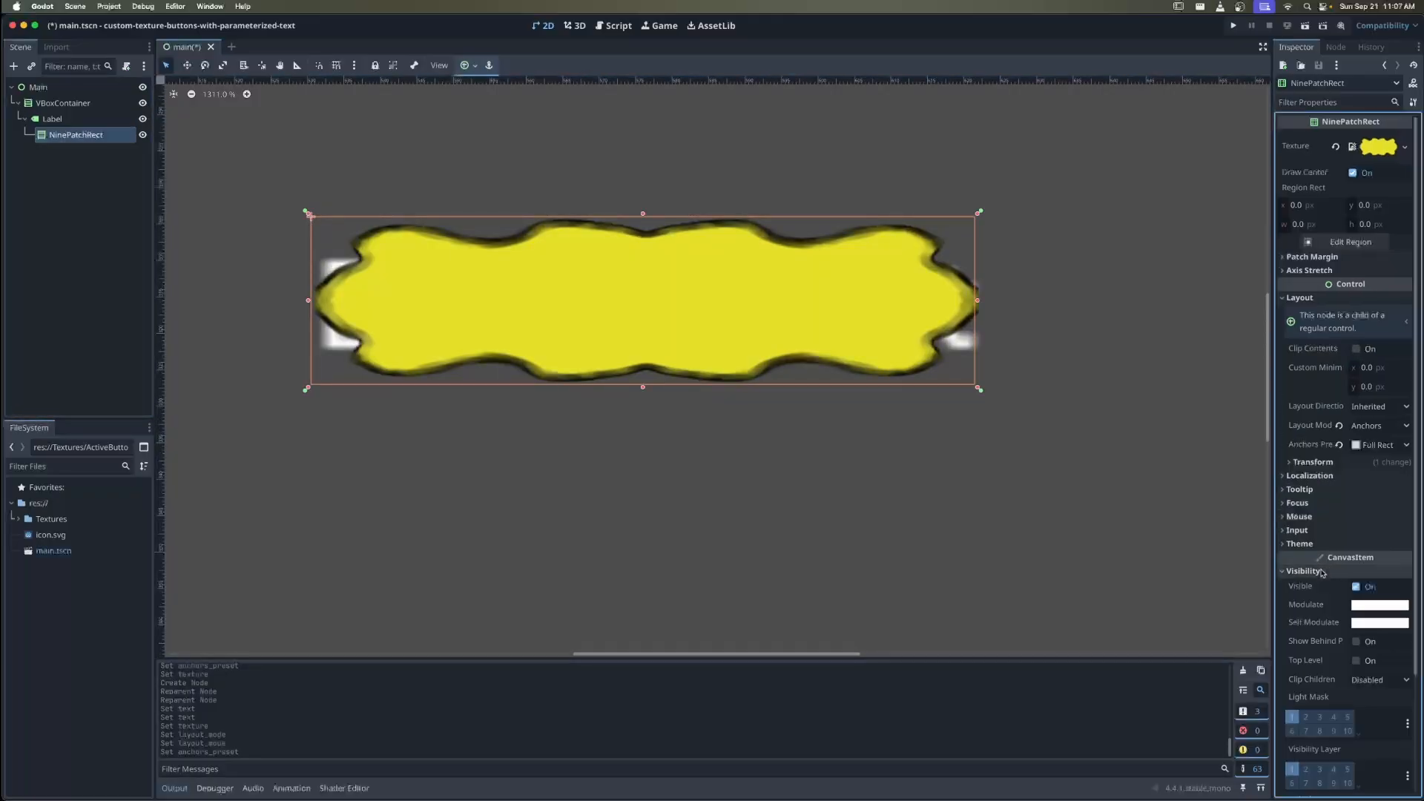
pyautogui.click(1356, 642)
pyautogui.scroll(-3, 694, 479)
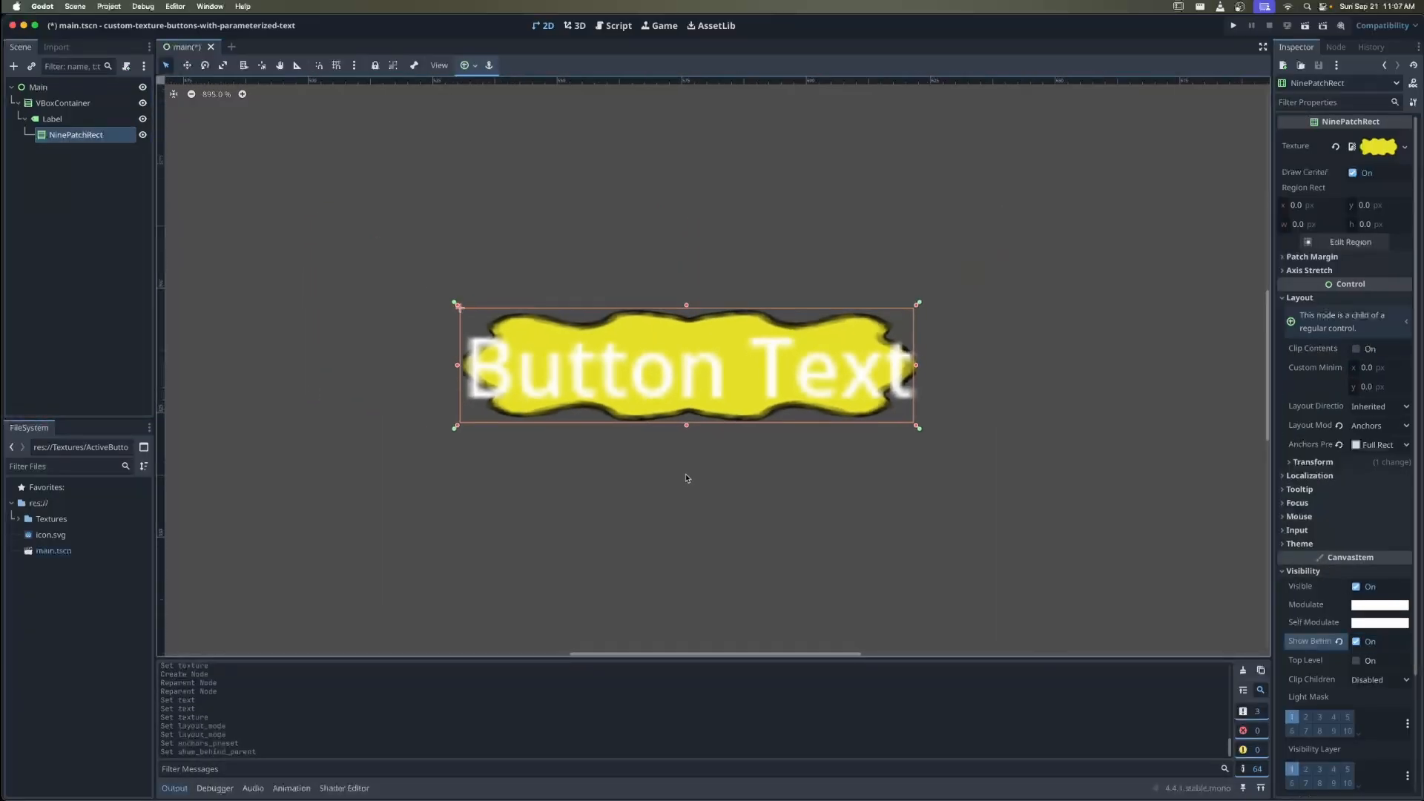
pyautogui.scroll(-2, 687, 478)
pyautogui.scroll(2, 697, 460)
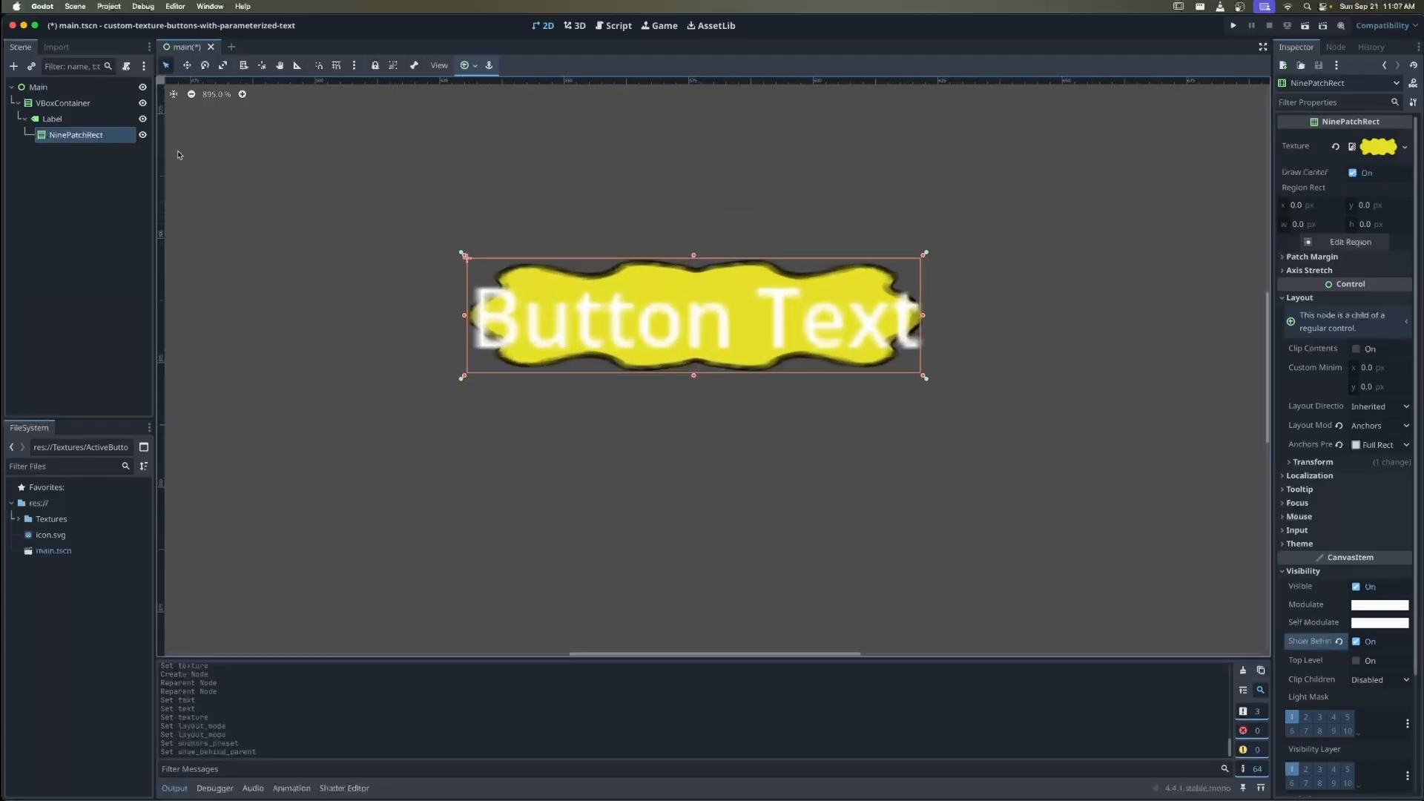
# Override the label's font color with black in its theme overrides
pyautogui.click(82, 119)
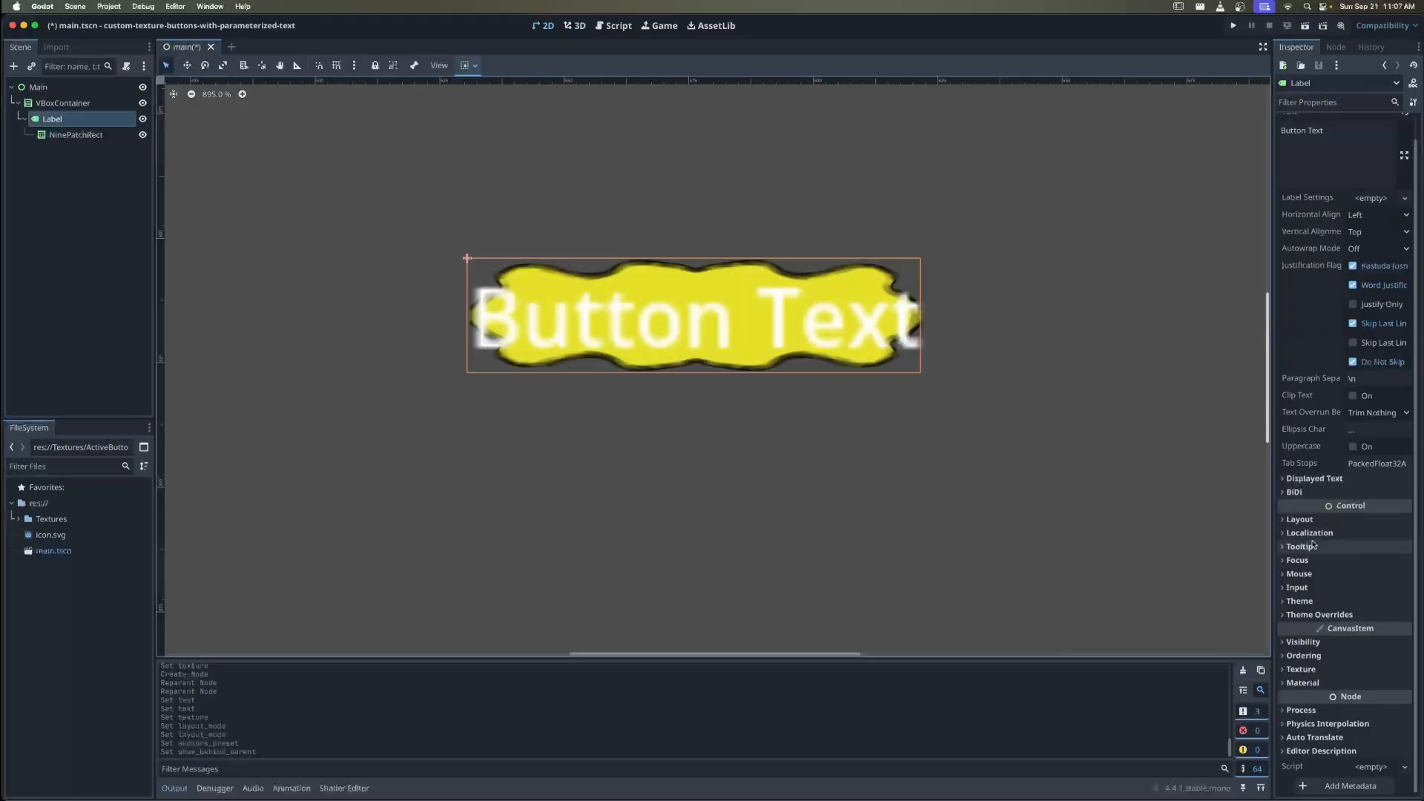
pyautogui.click(1316, 602)
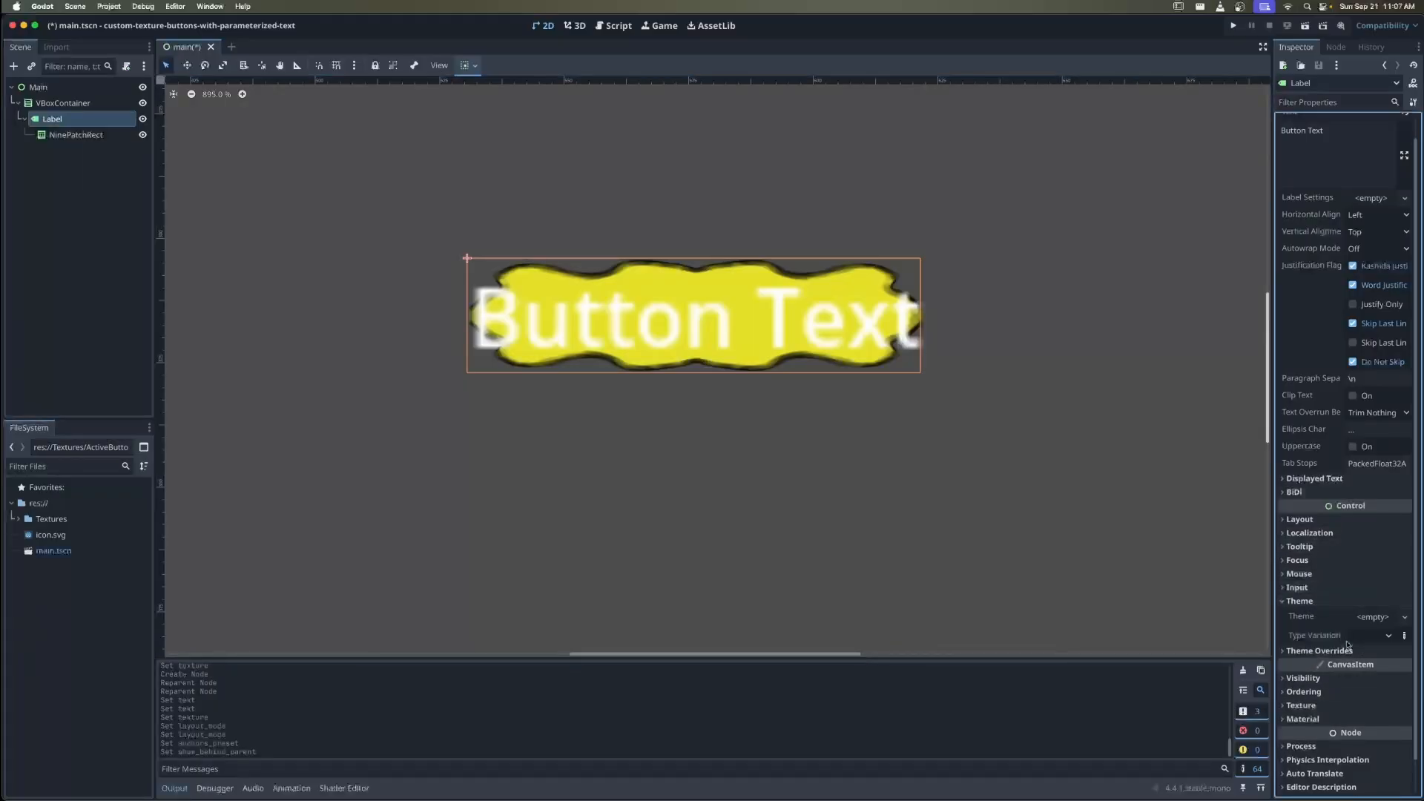
pyautogui.click(1315, 647)
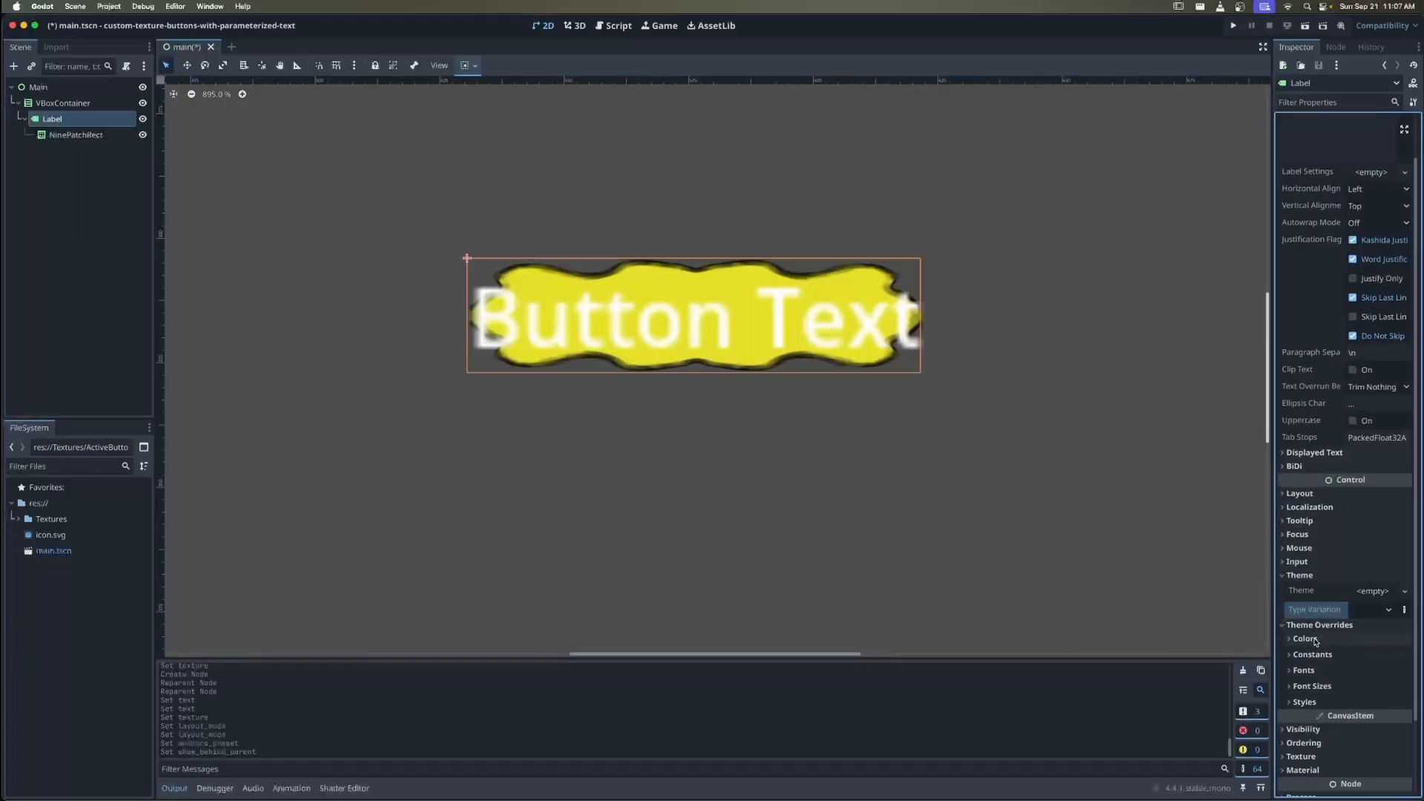
pyautogui.click(1307, 639)
pyautogui.click(1300, 654)
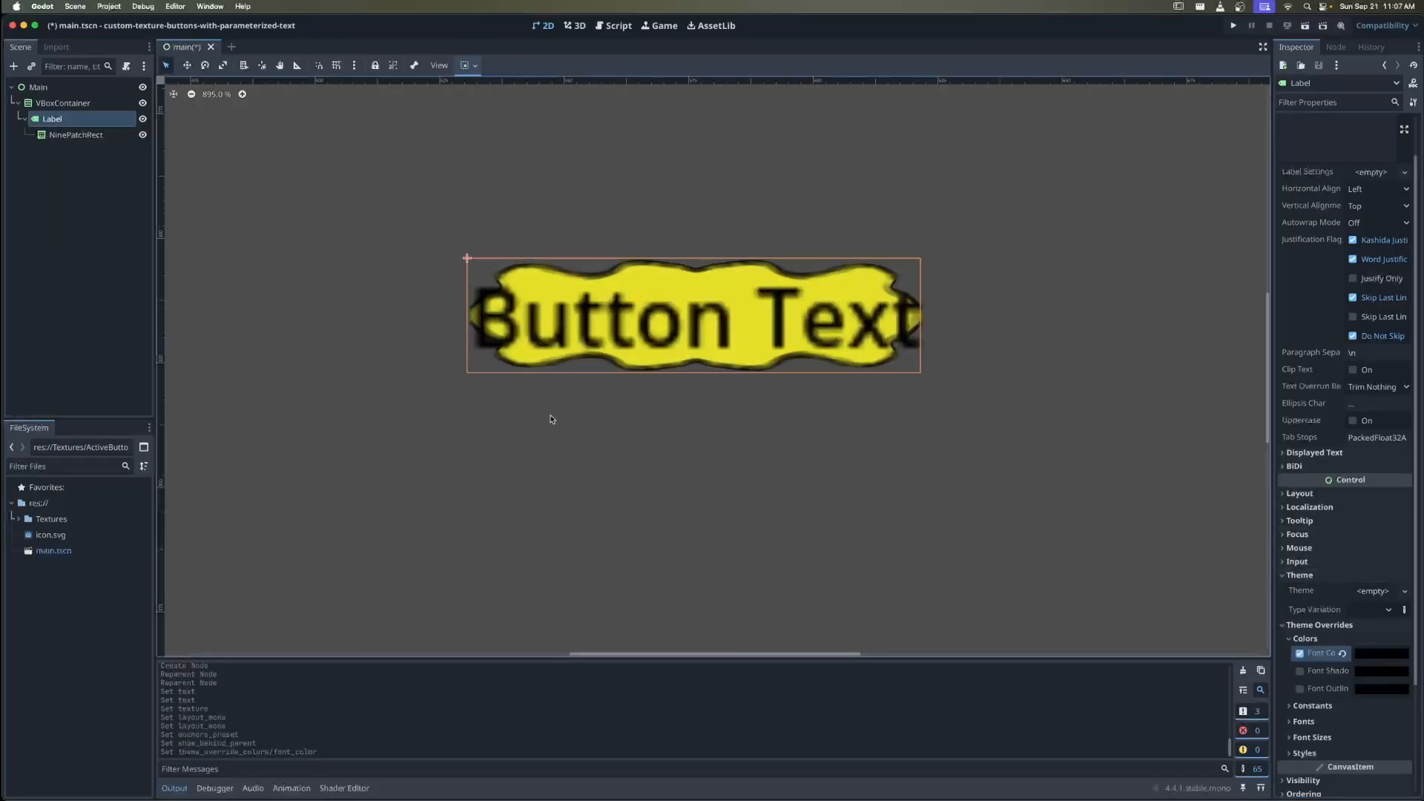
pyautogui.click(83, 135)
pyautogui.click(808, 322)
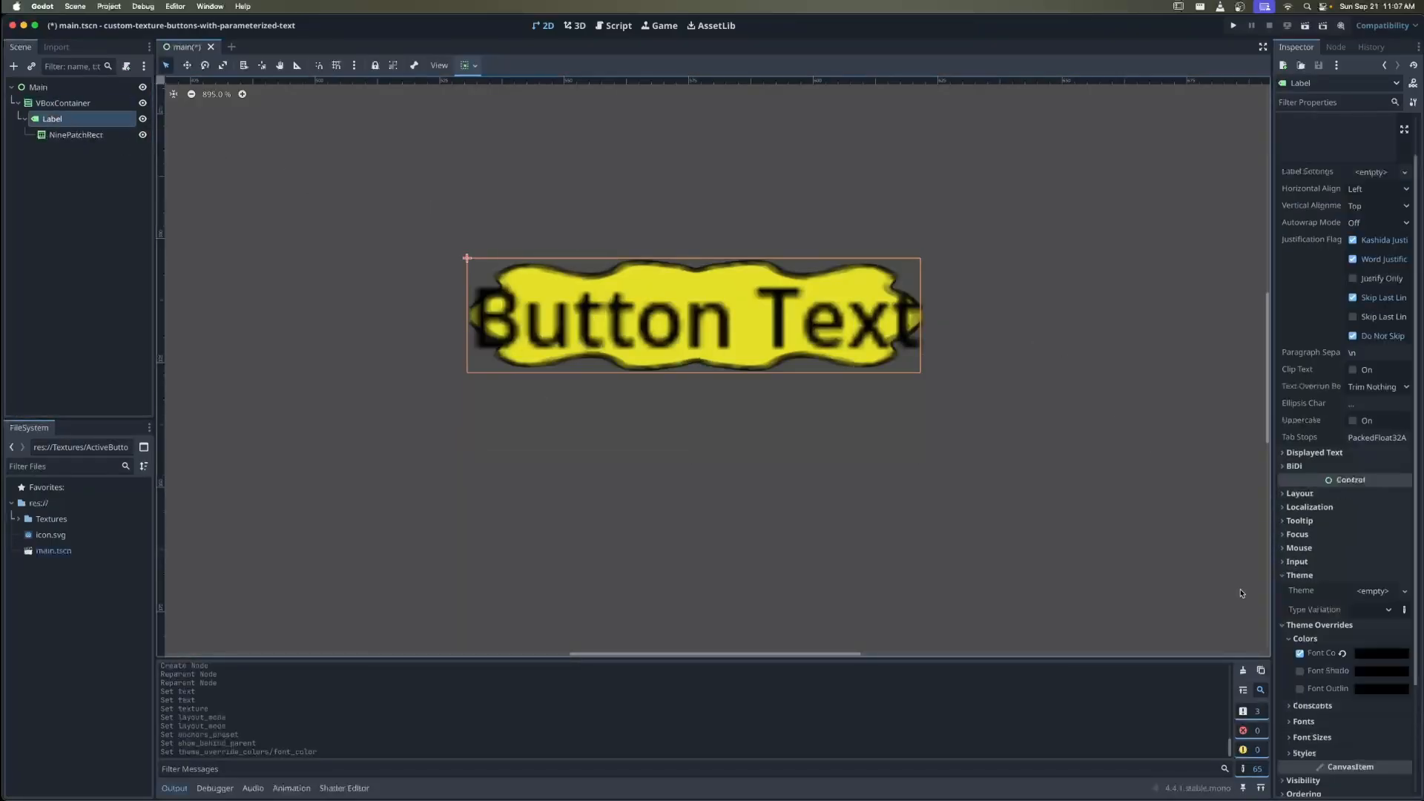
# Override the label's font size with 48 px
pyautogui.scroll(-5, 1303, 593)
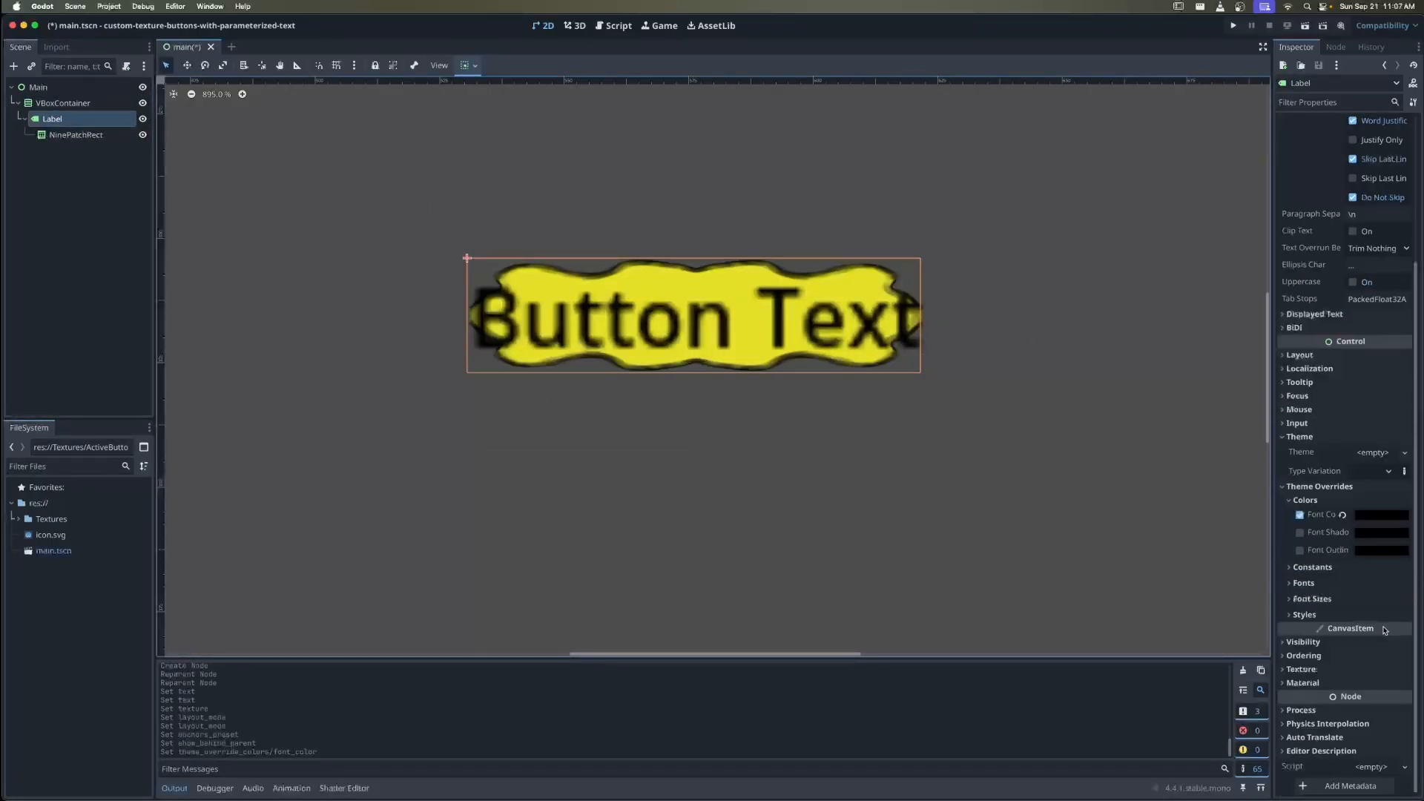
pyautogui.click(1304, 597)
pyautogui.scroll(-5, 907, 502)
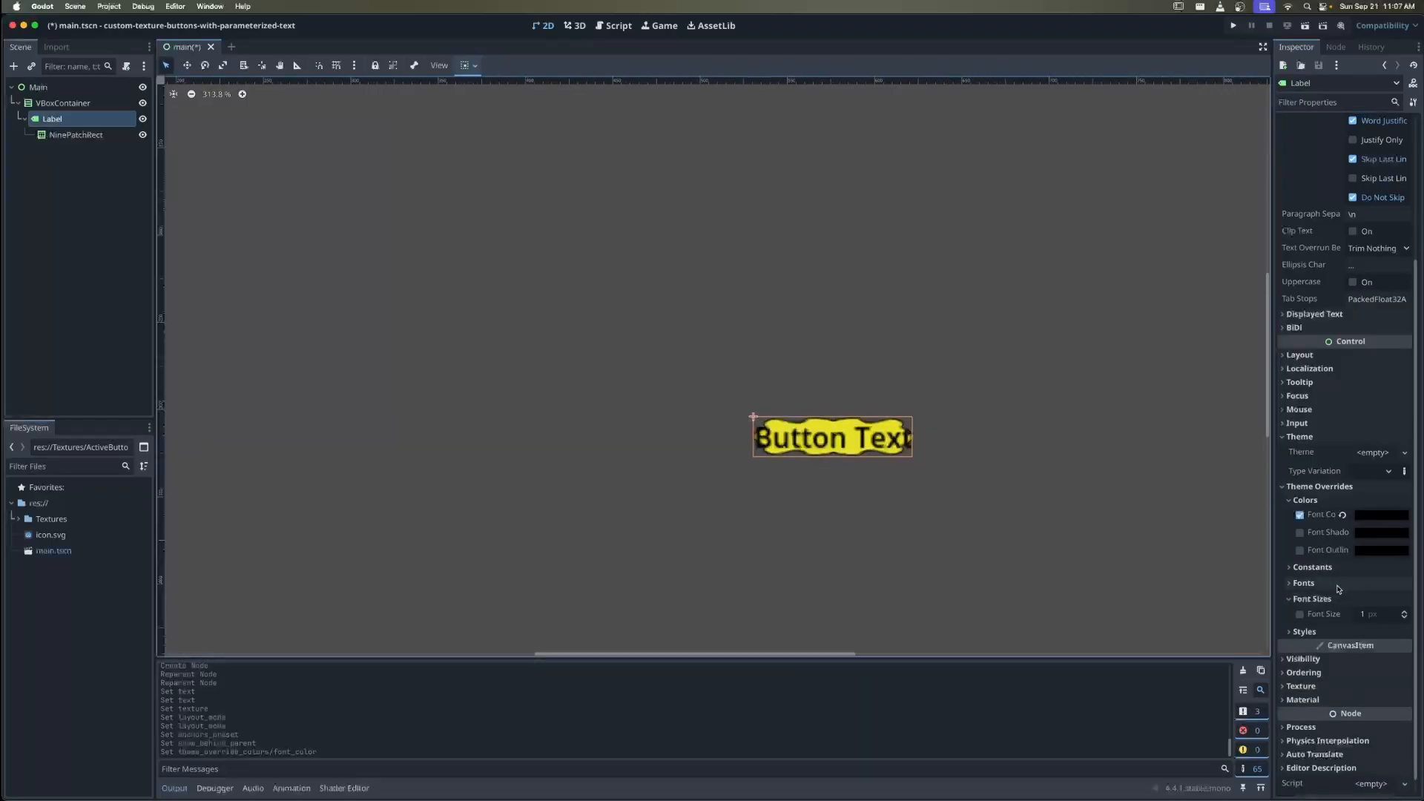
pyautogui.click(1300, 614)
pyautogui.click(1372, 614)
pyautogui.write('48')
pyautogui.press('Return')
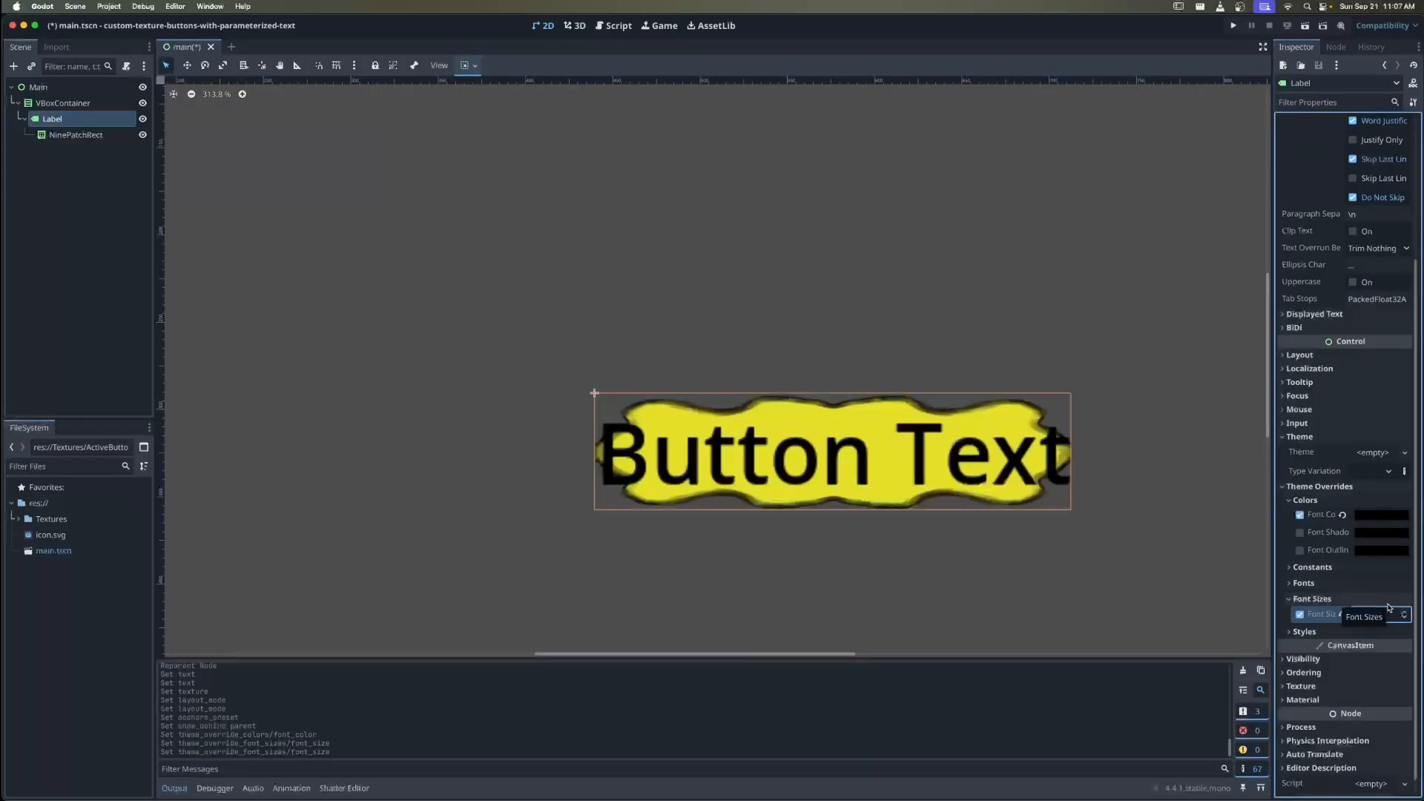
# Extend the label's text to "Button Text asdfdsafsadf" to test the texture with longer text
pyautogui.click(88, 134)
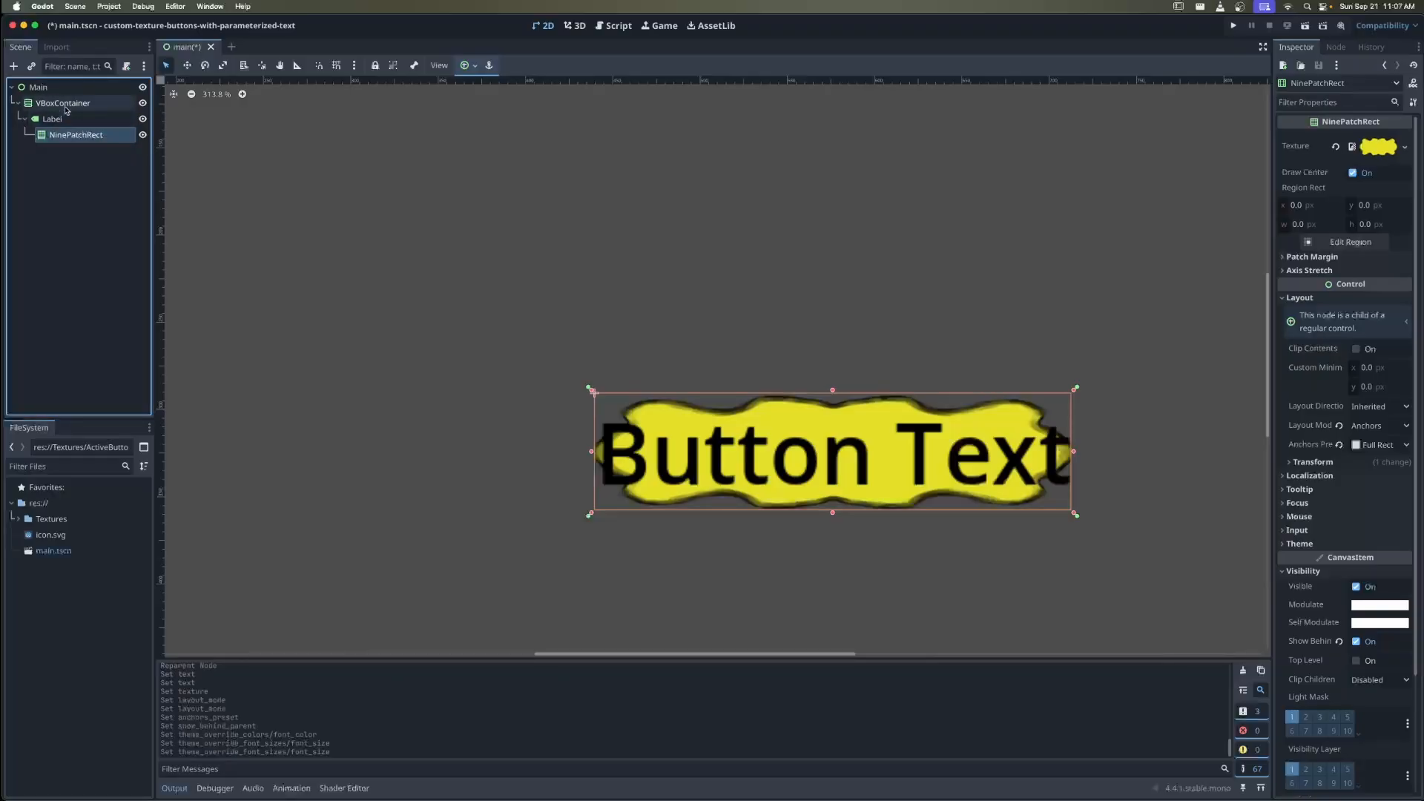
pyautogui.click(79, 119)
pyautogui.click(1377, 152)
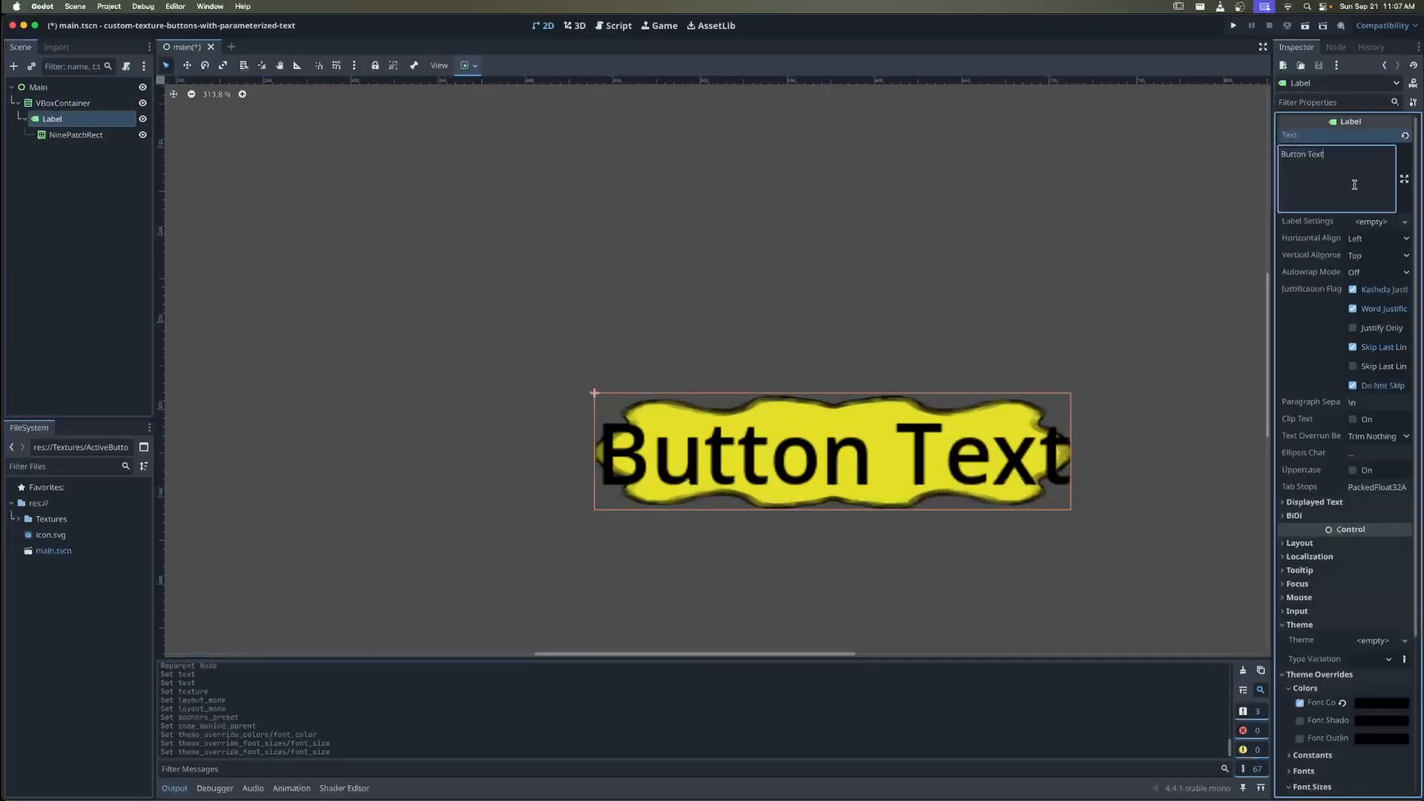
pyautogui.write('asdfdsafsadf')
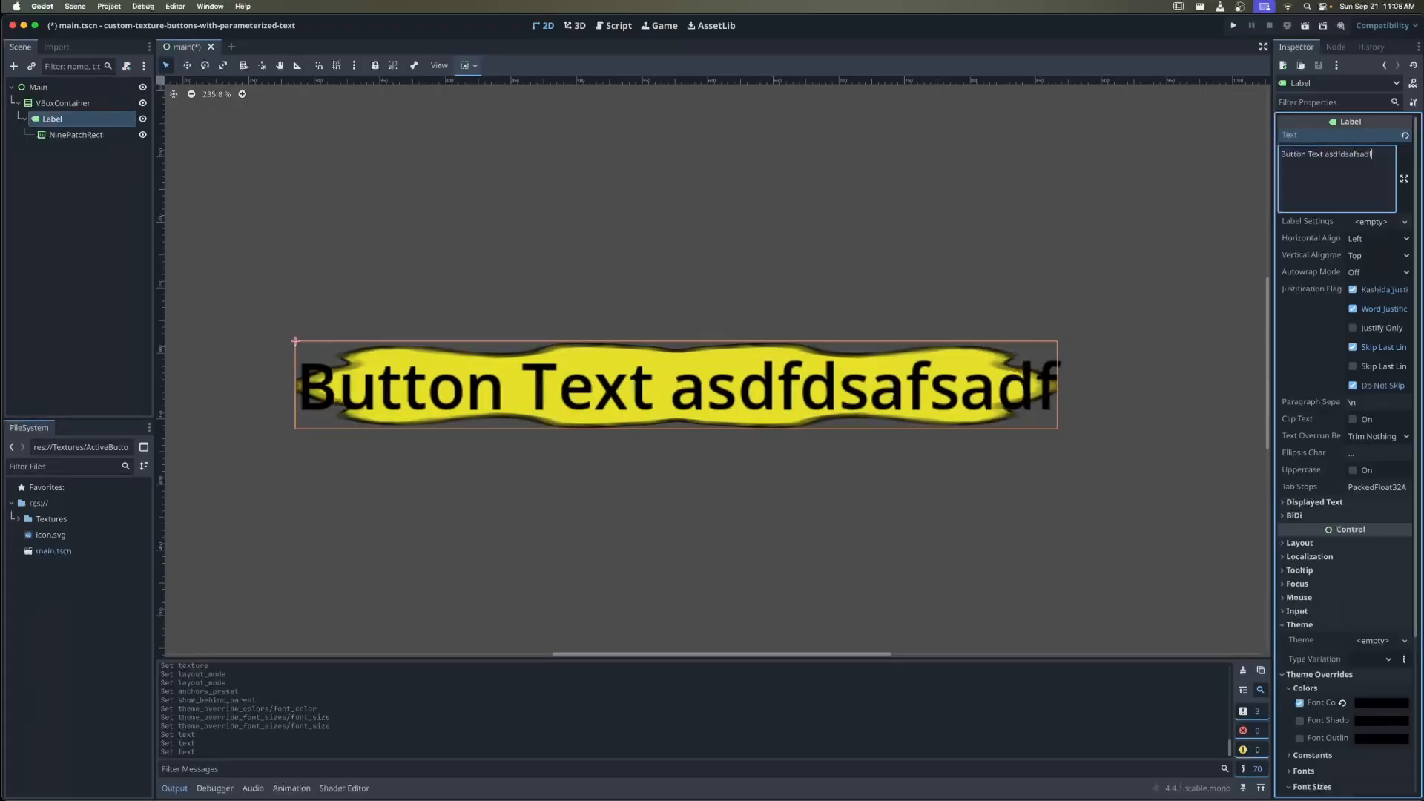
# Paste a copy of the label and its NinePatchRect into the VBoxContainer and set the copy's text to "sadfdsafadsf"
pyautogui.click(112, 100)
pyautogui.click(62, 118)
pyautogui.click(60, 102)
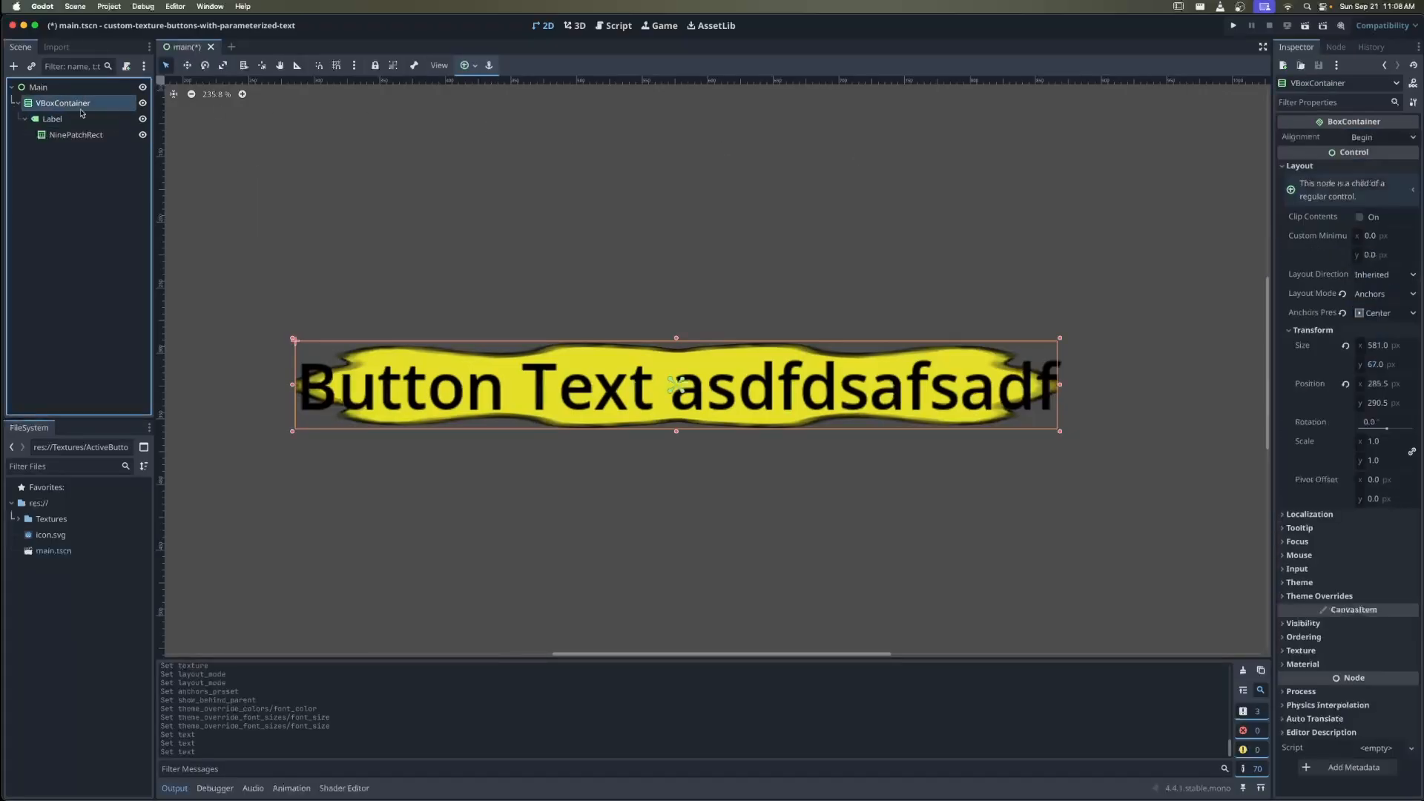
pyautogui.press('super+v')
pyautogui.doubleClick(1322, 178)
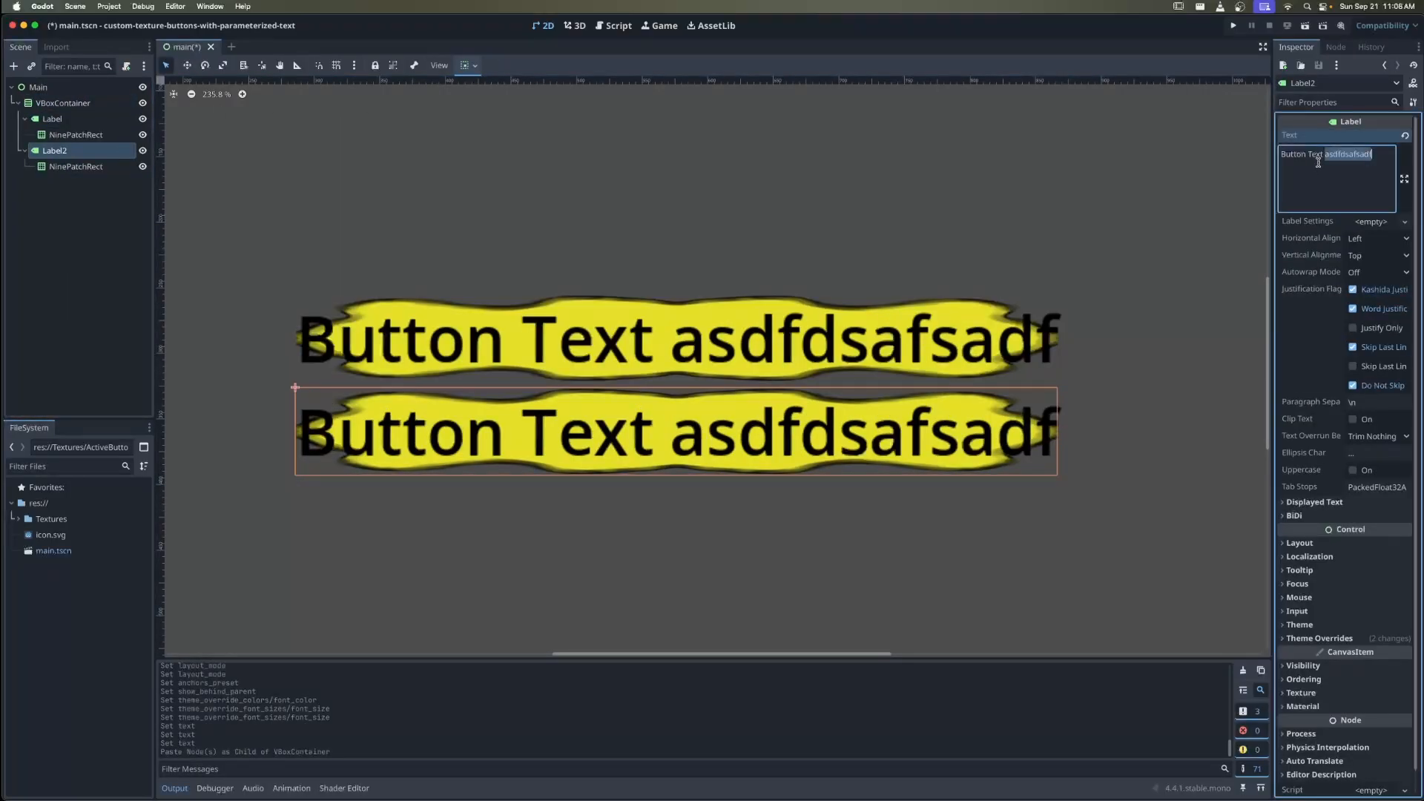
pyautogui.press('super+a')
pyautogui.write('sadfdsafadsf')
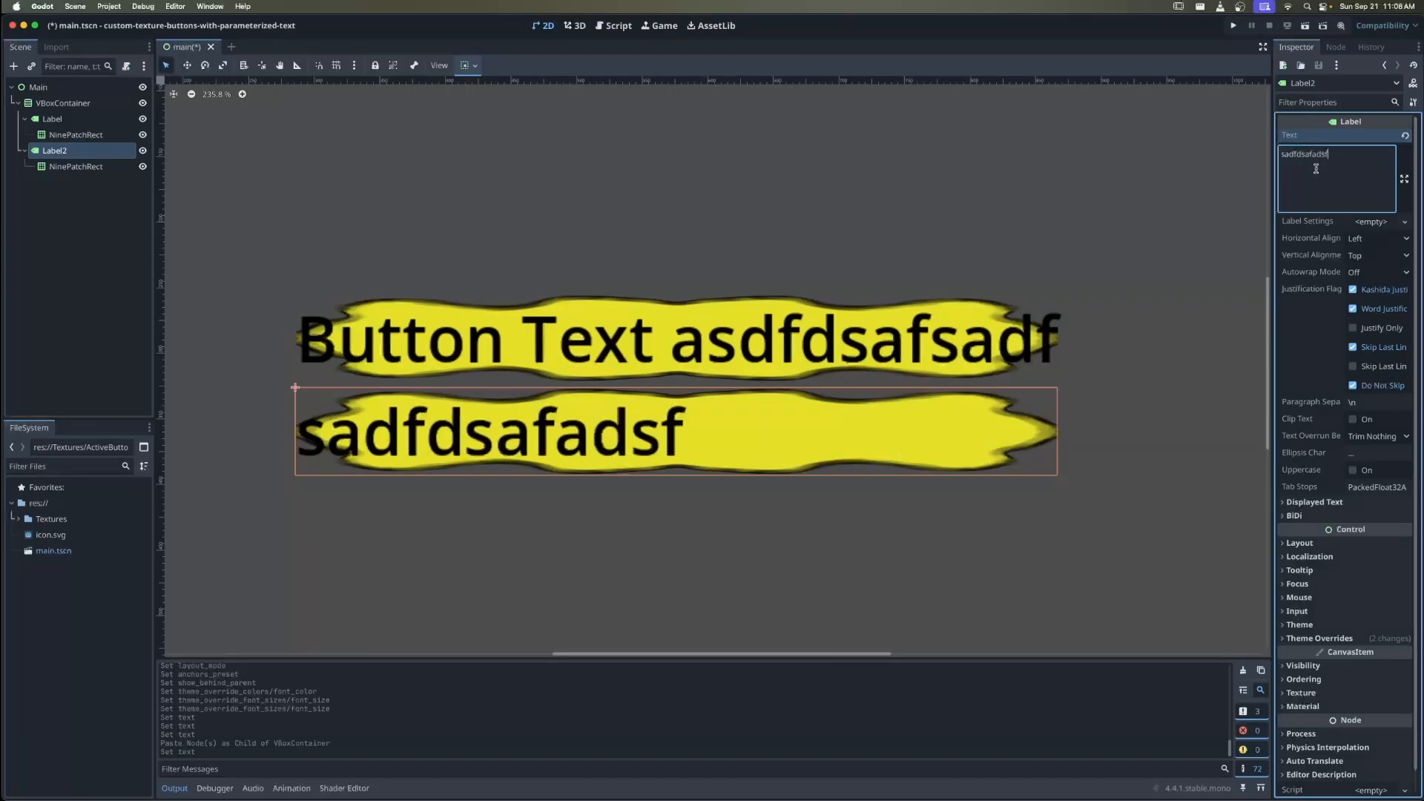
# Set the second label's horizontal container sizing to Shrink Center
pyautogui.click(46, 152)
pyautogui.click(53, 120)
pyautogui.click(49, 153)
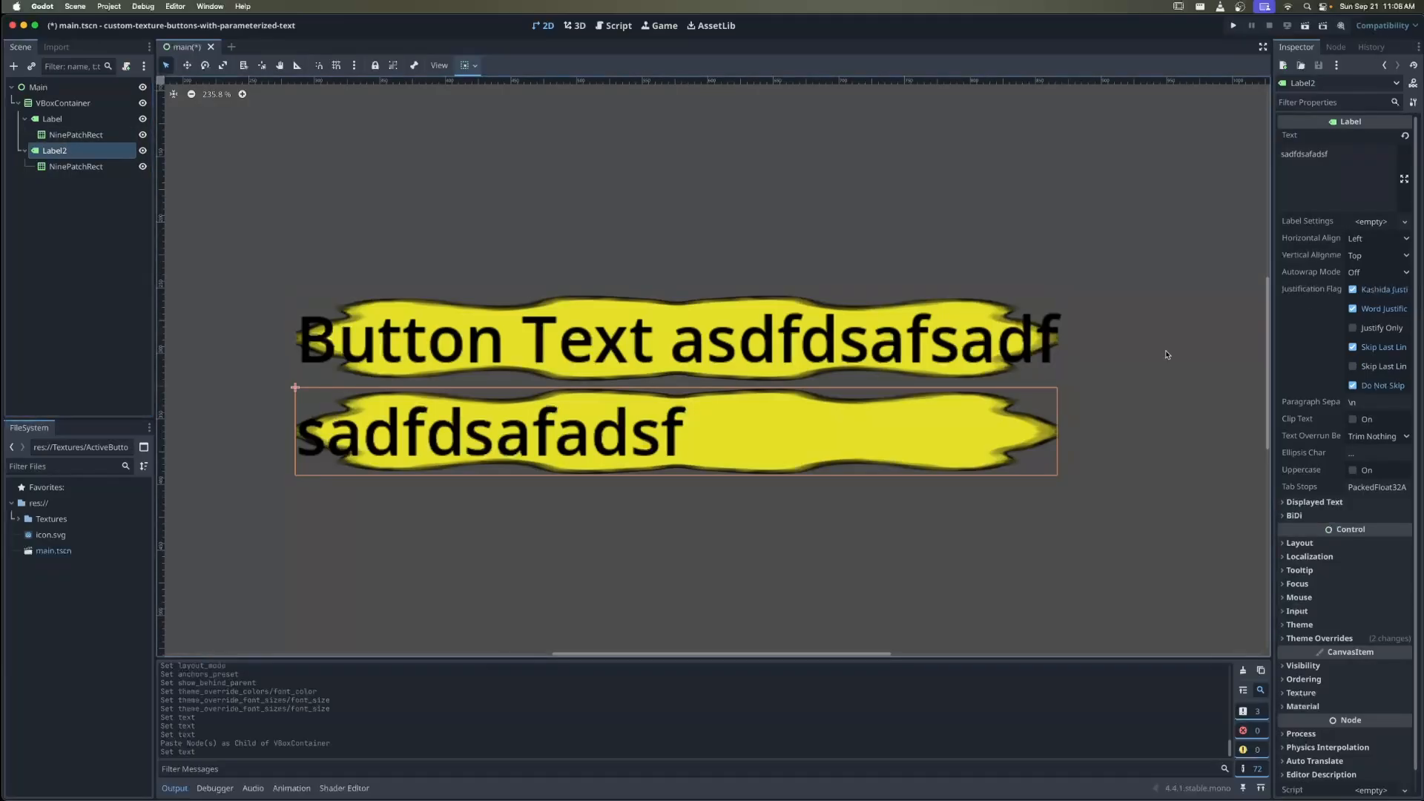
pyautogui.scroll(-1, 1365, 658)
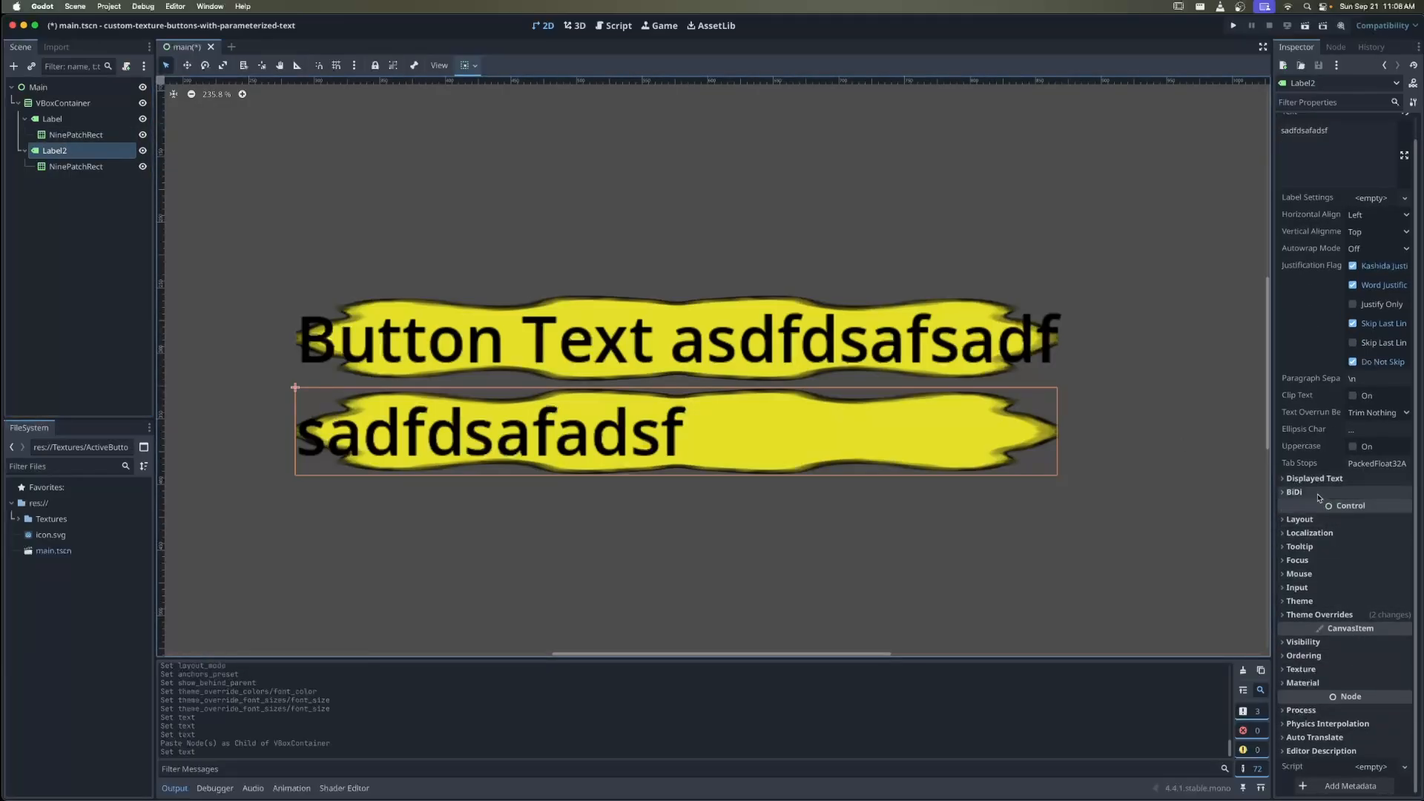
pyautogui.click(1316, 521)
pyautogui.click(1360, 681)
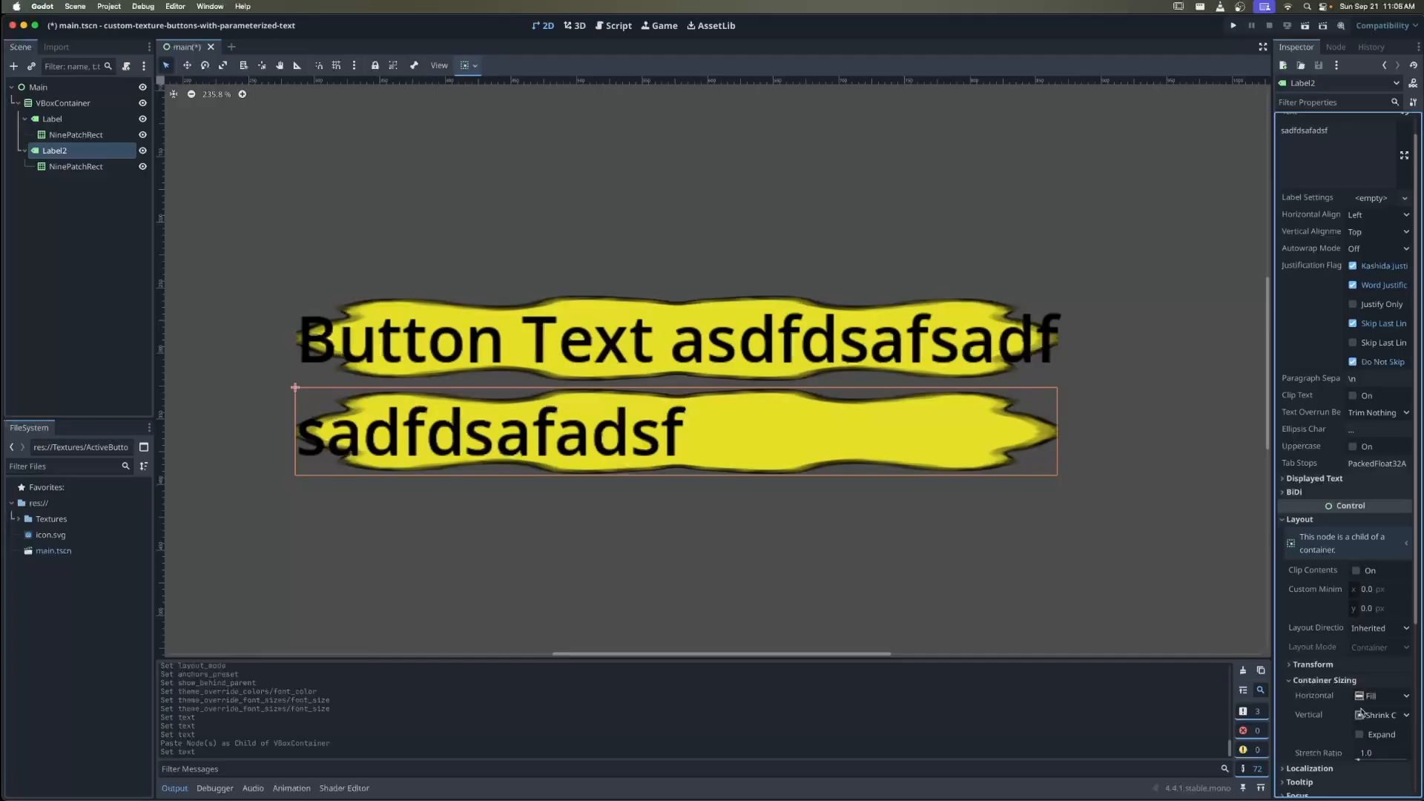
pyautogui.click(1382, 696)
pyautogui.click(1376, 738)
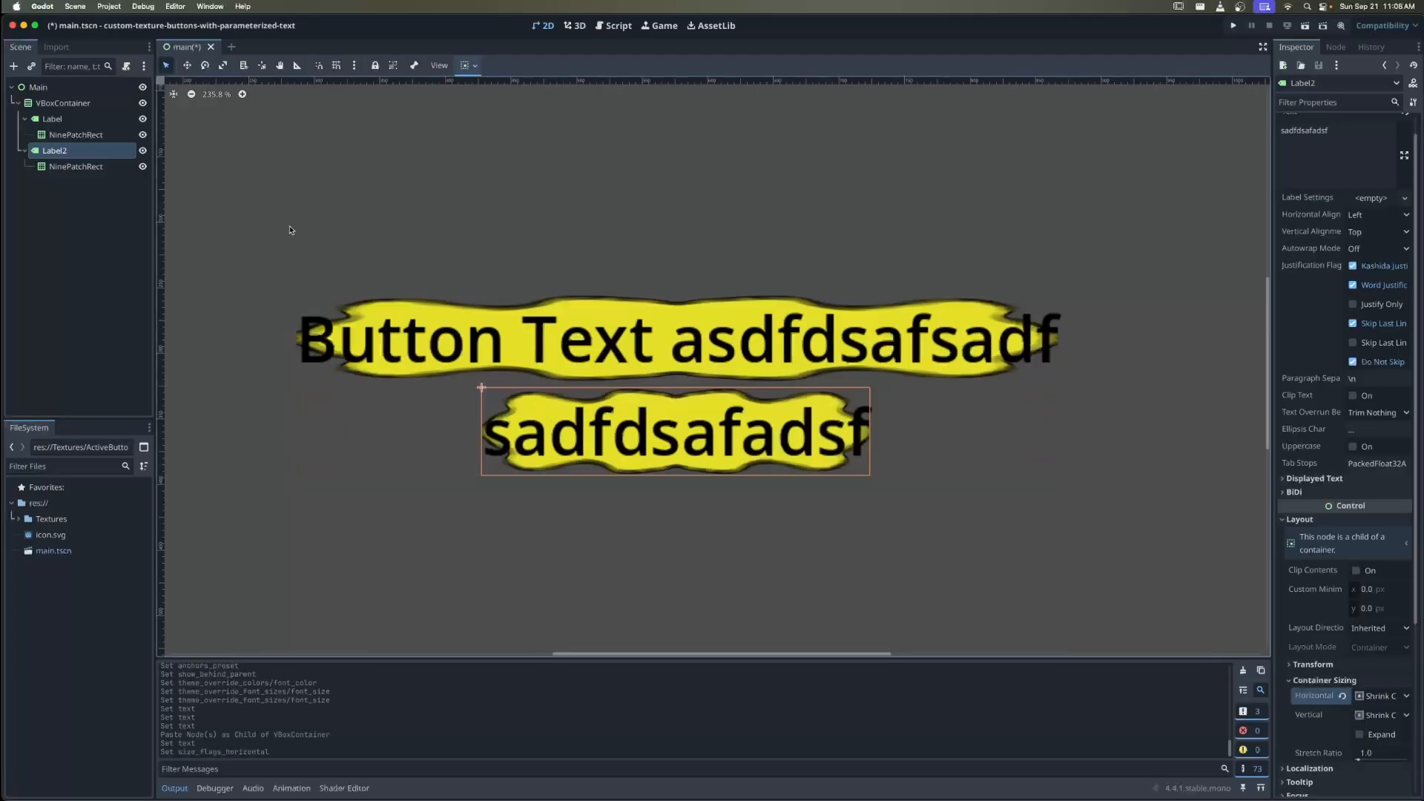
# Set the first label's horizontal container sizing to Shrink Center
pyautogui.click(65, 118)
pyautogui.scroll(-3, 1348, 634)
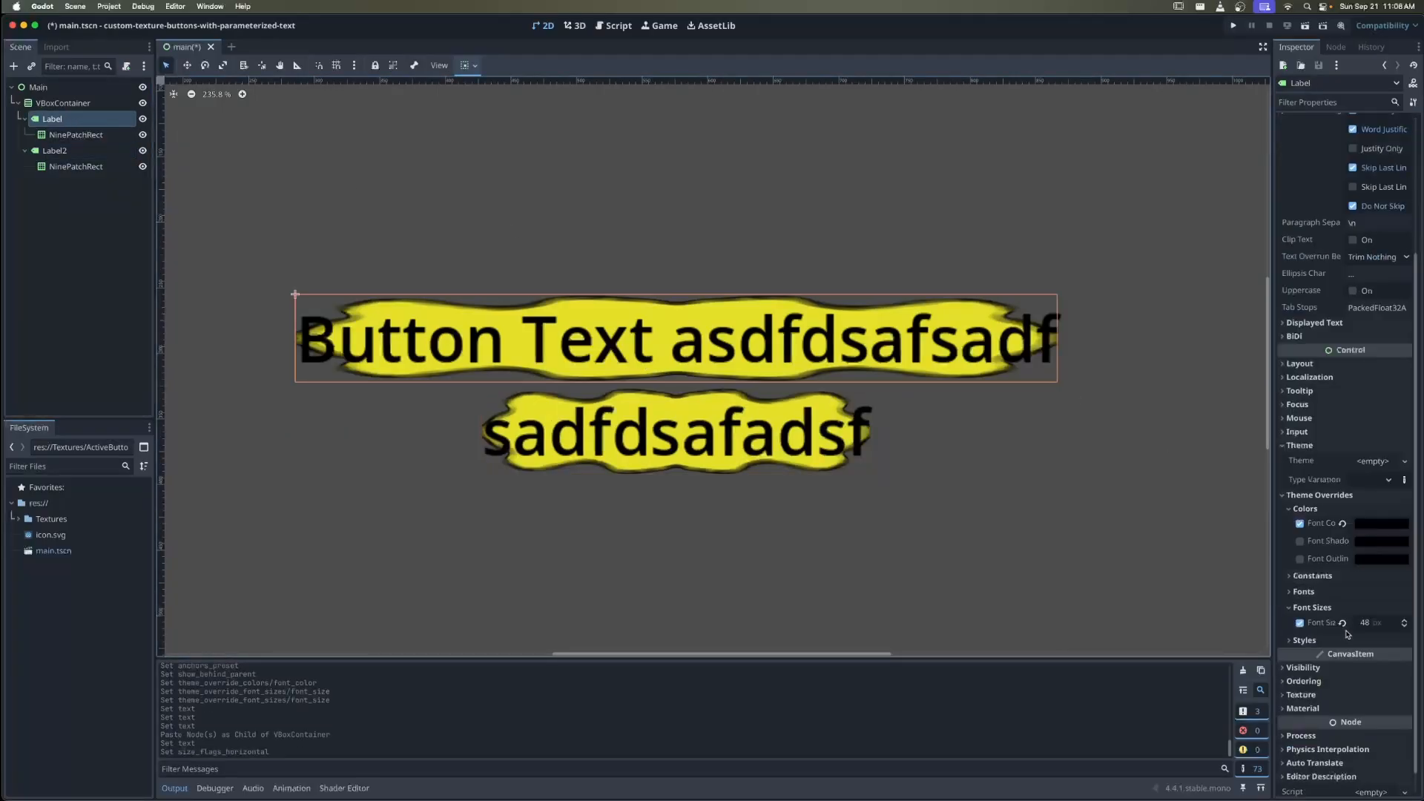
pyautogui.scroll(-1, 1346, 604)
pyautogui.click(1309, 339)
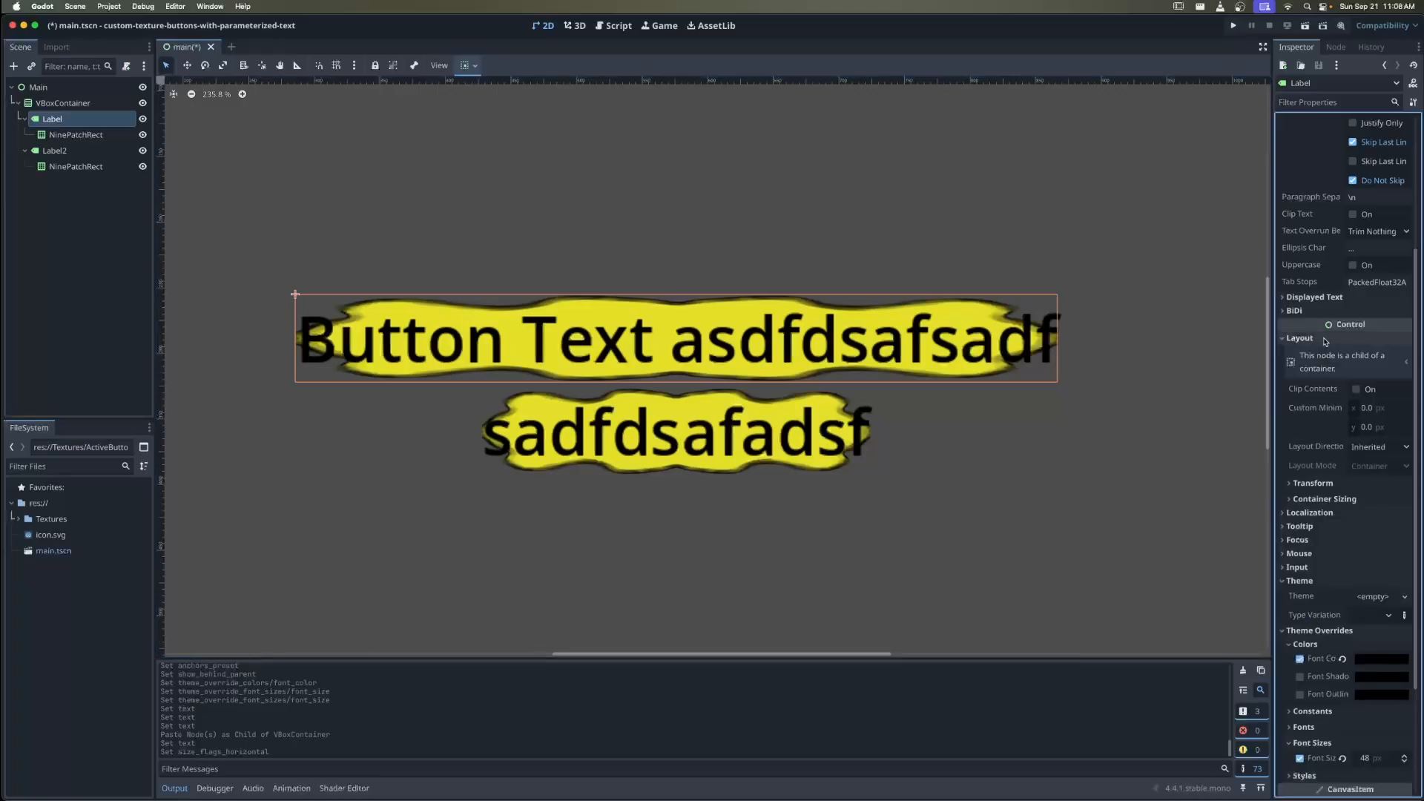
pyautogui.click(1365, 498)
pyautogui.click(1379, 514)
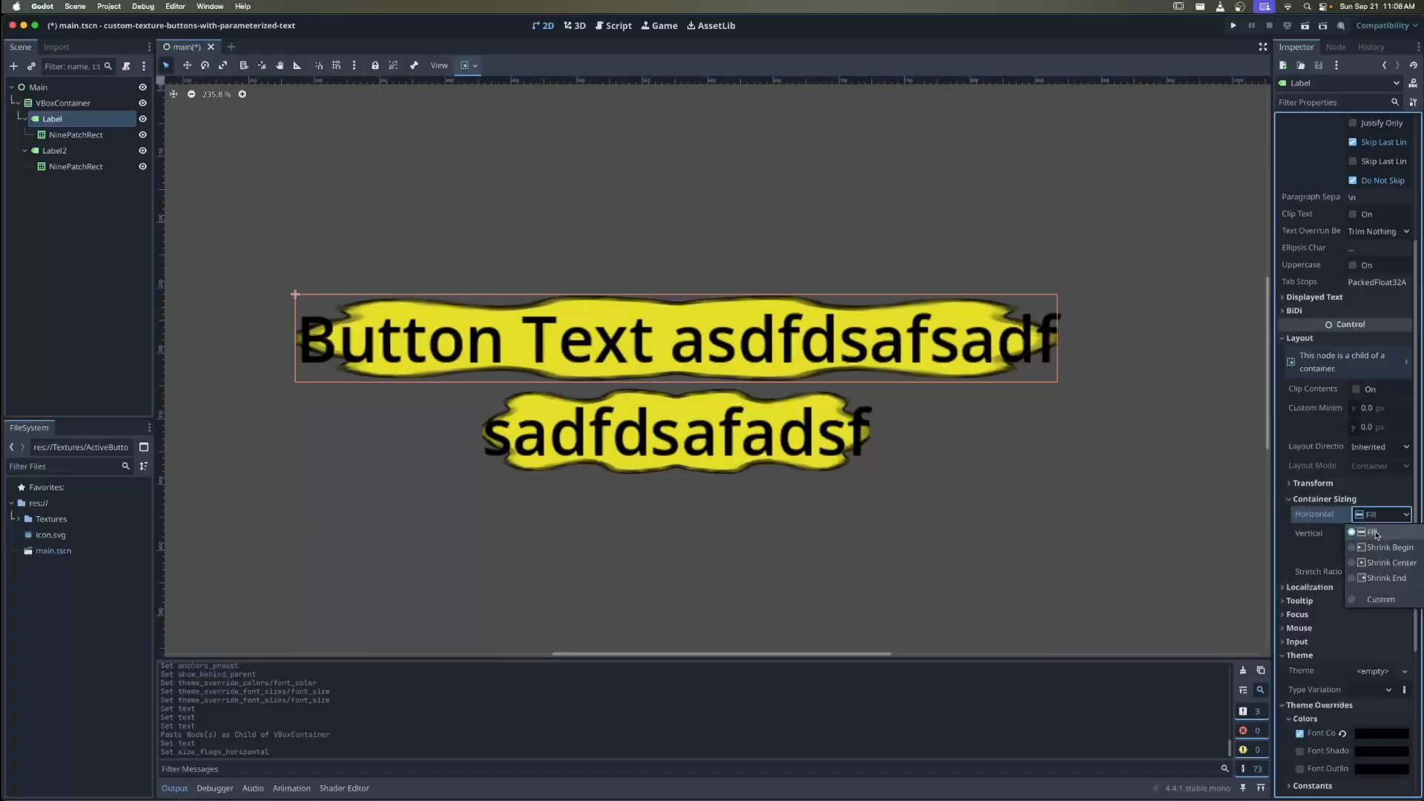
pyautogui.click(1387, 562)
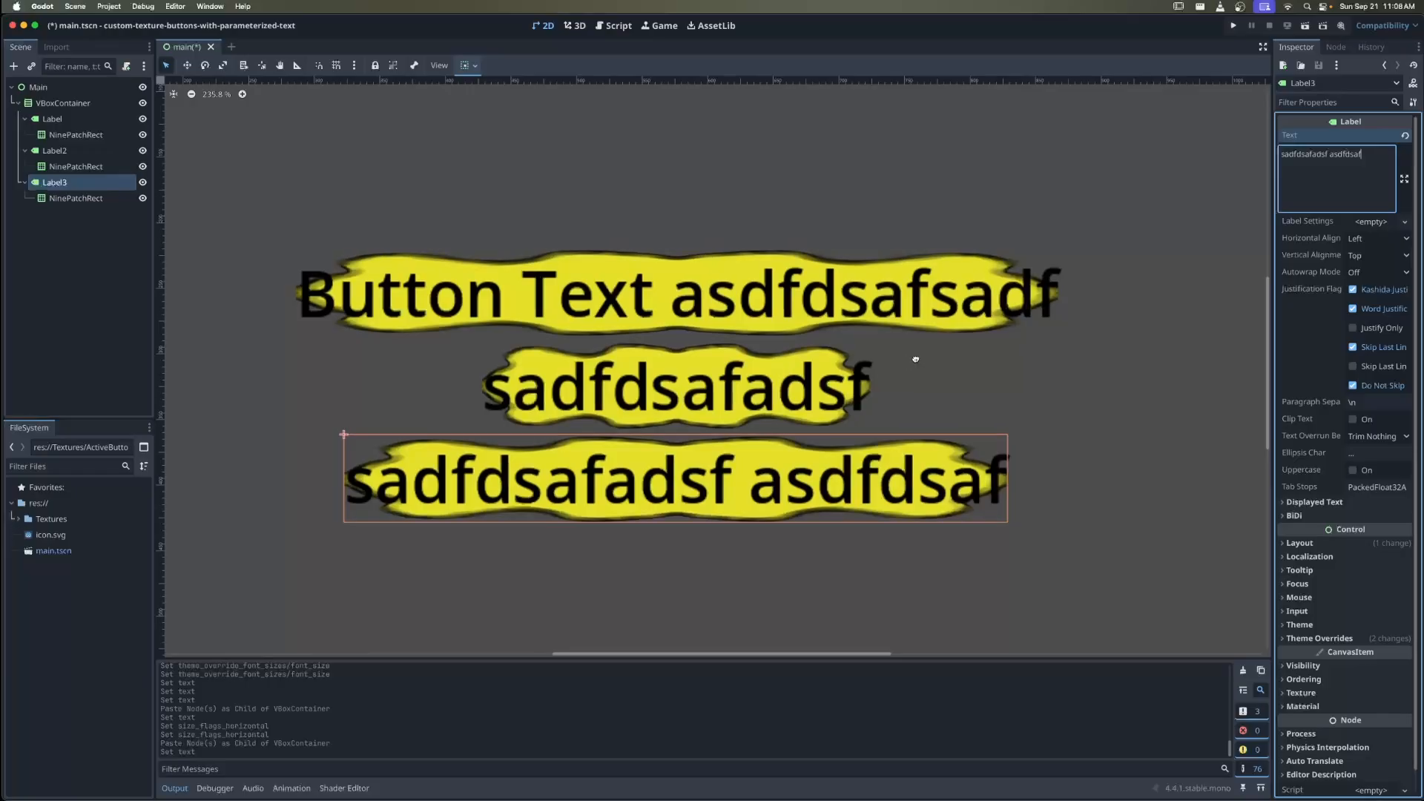
# Examine how the yellow texture stretches behind the three labels of different text length
pyautogui.hscroll(-5, 890, 408)
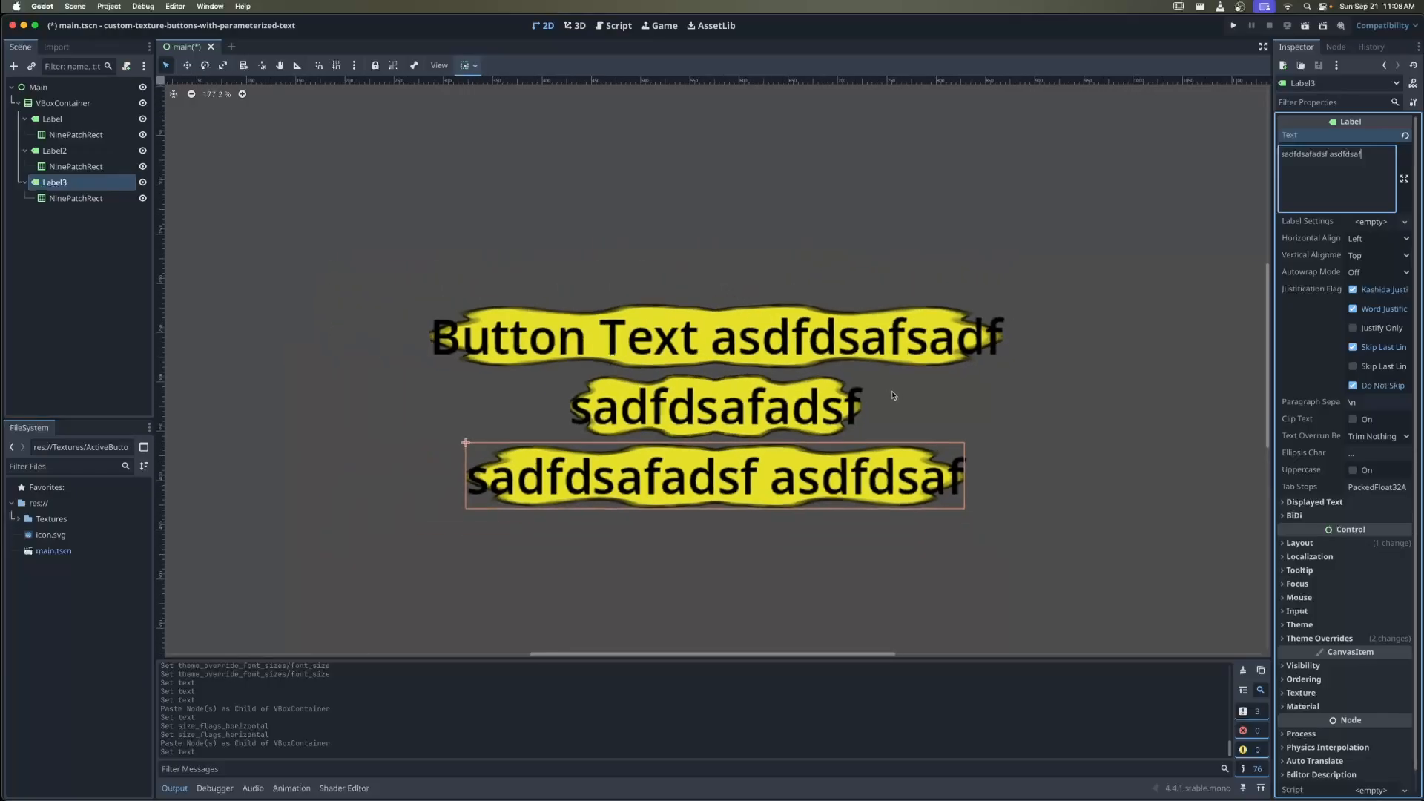
pyautogui.moveTo(883, 417); pyautogui.dragTo(849, 390, button='middle')
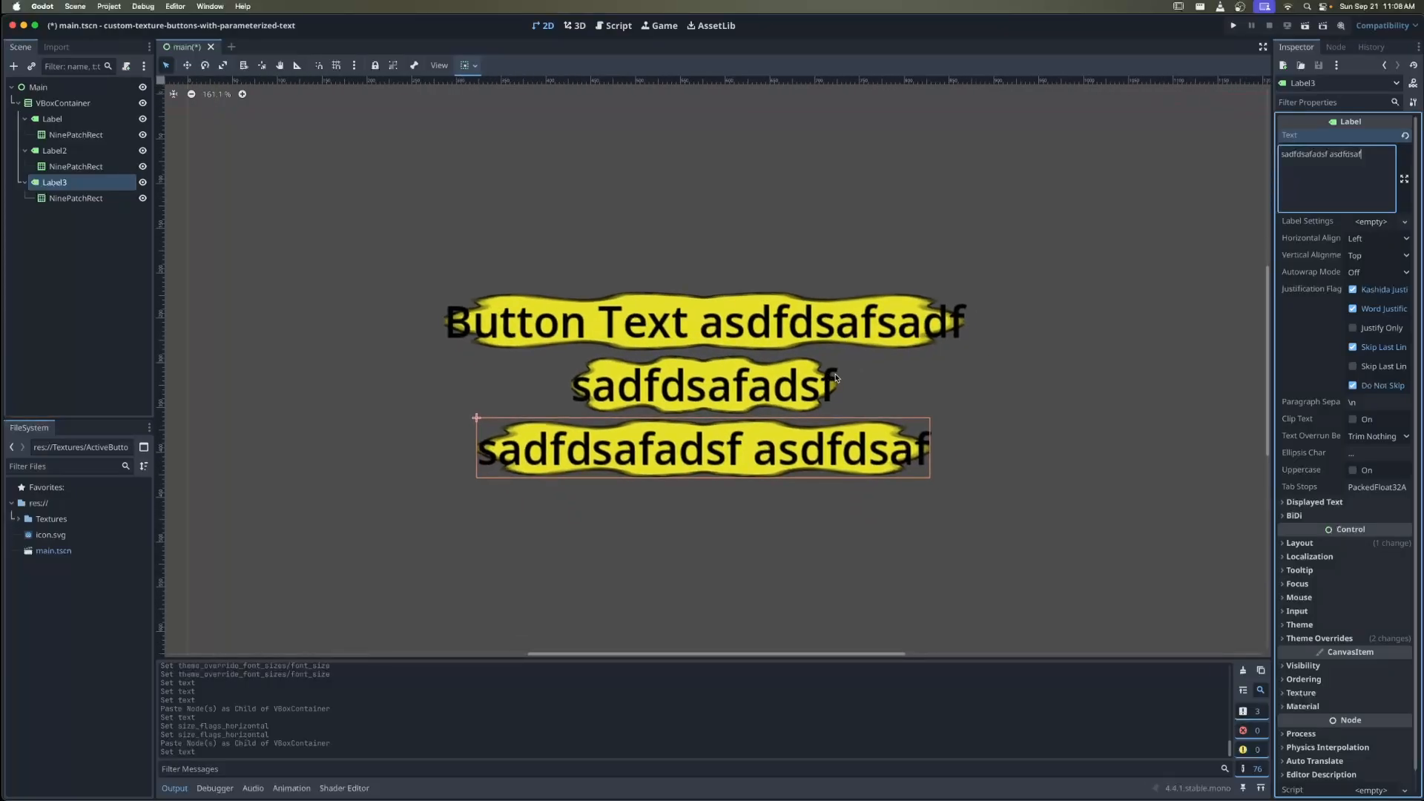
pyautogui.scroll(6, 838, 375)
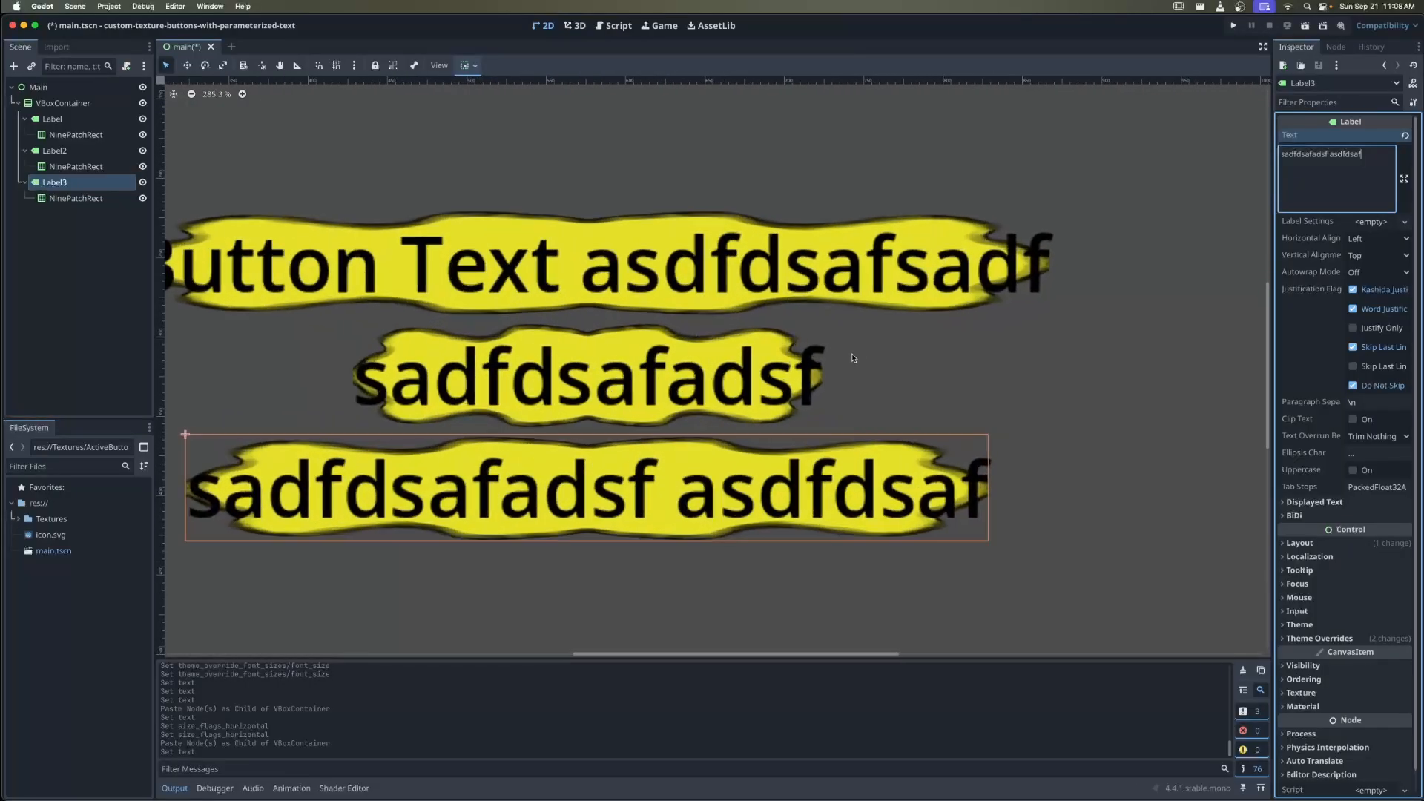
pyautogui.hscroll(-3, 853, 357)
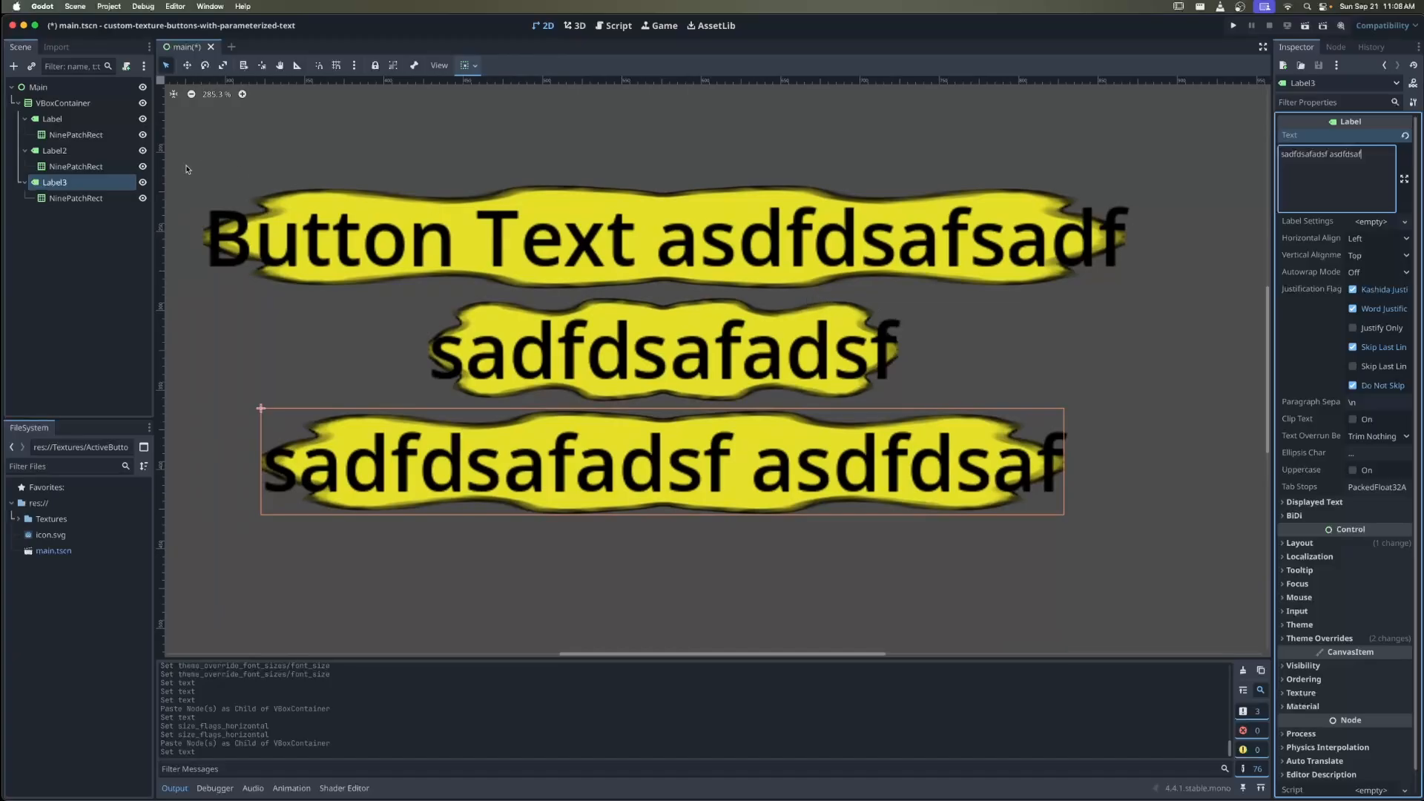
pyautogui.click(74, 198)
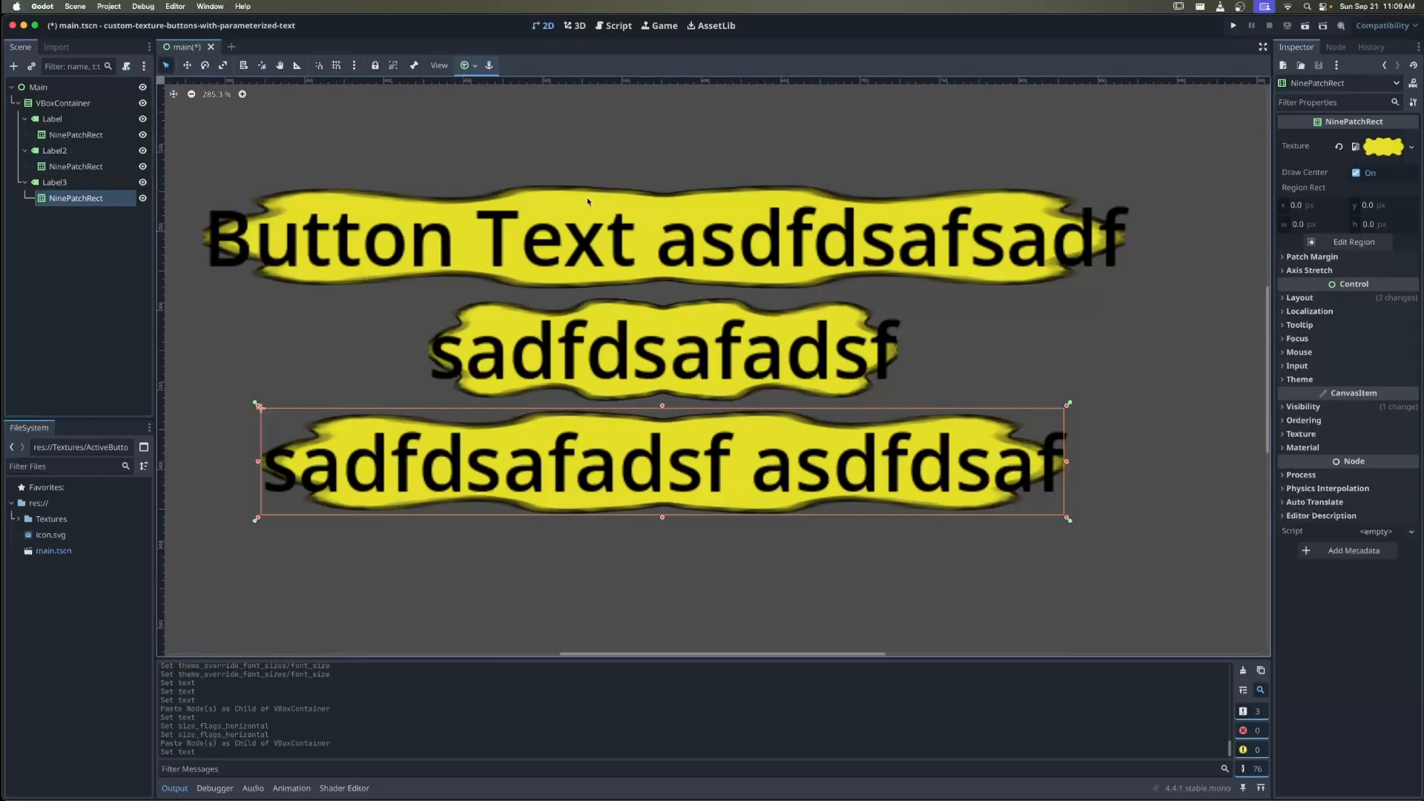
pyautogui.click(80, 168)
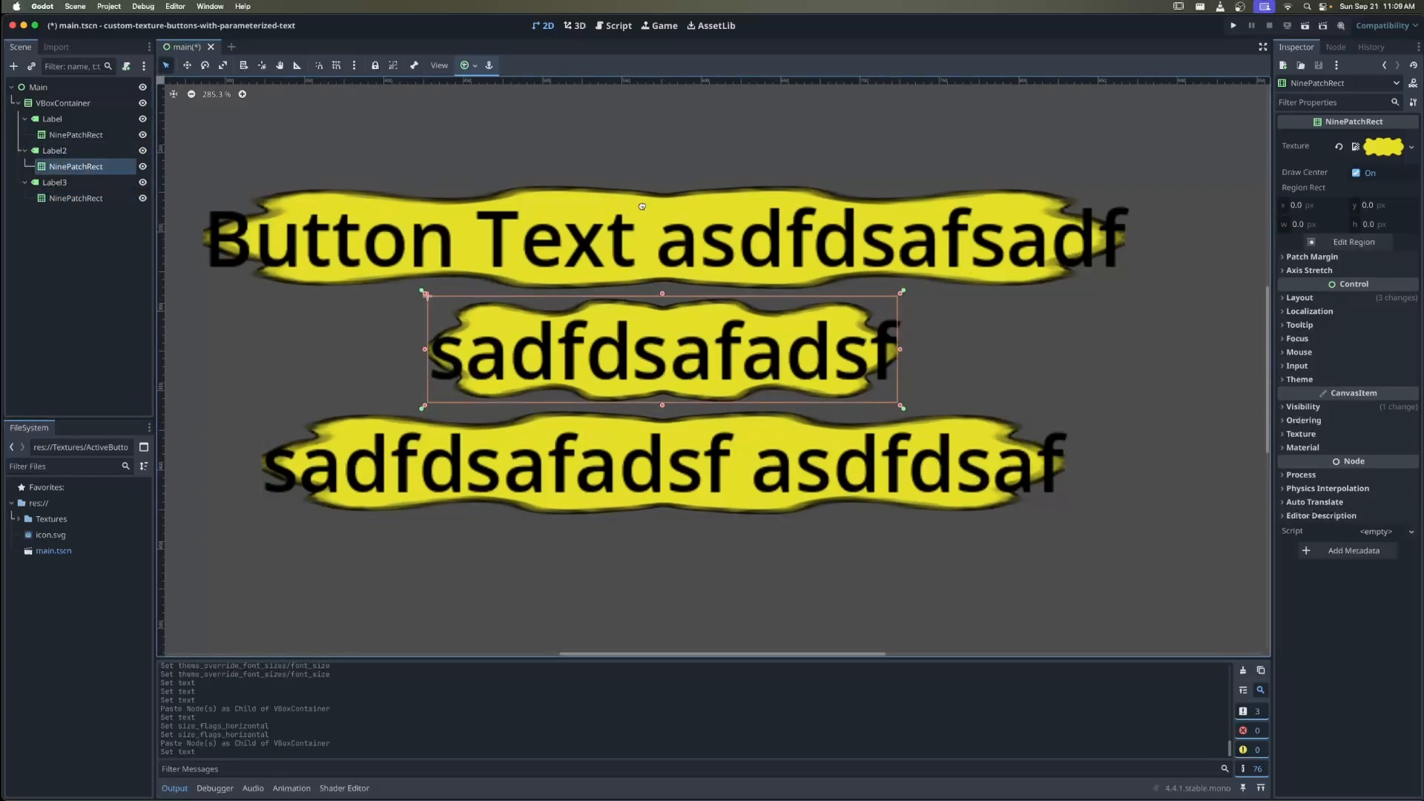
pyautogui.scroll(1, 520, 253)
# Open the region editor for the first label's NinePatchRect and set its snap mode to Pixel Snap
pyautogui.click(530, 254)
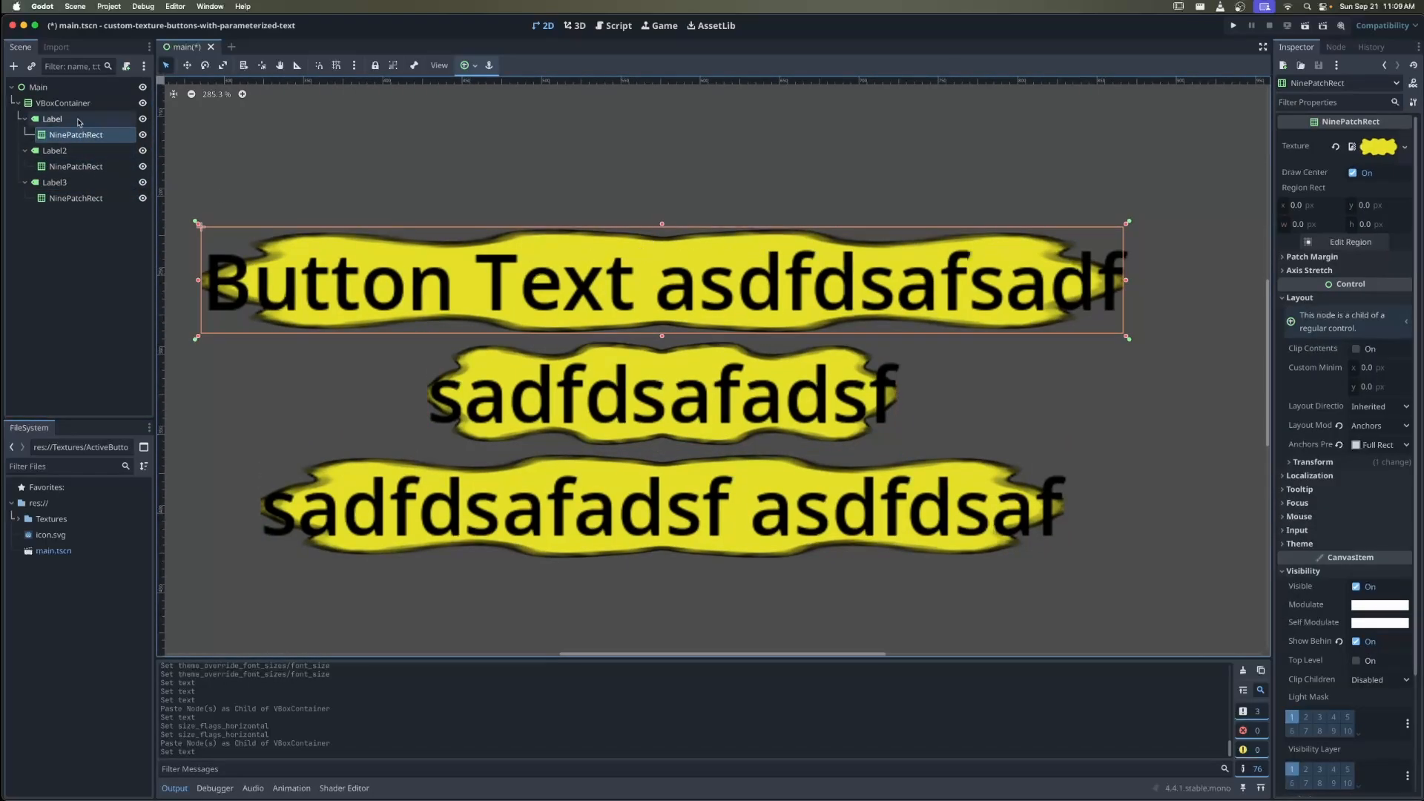
pyautogui.moveTo(687, 284); pyautogui.dragTo(707, 311, button='middle')
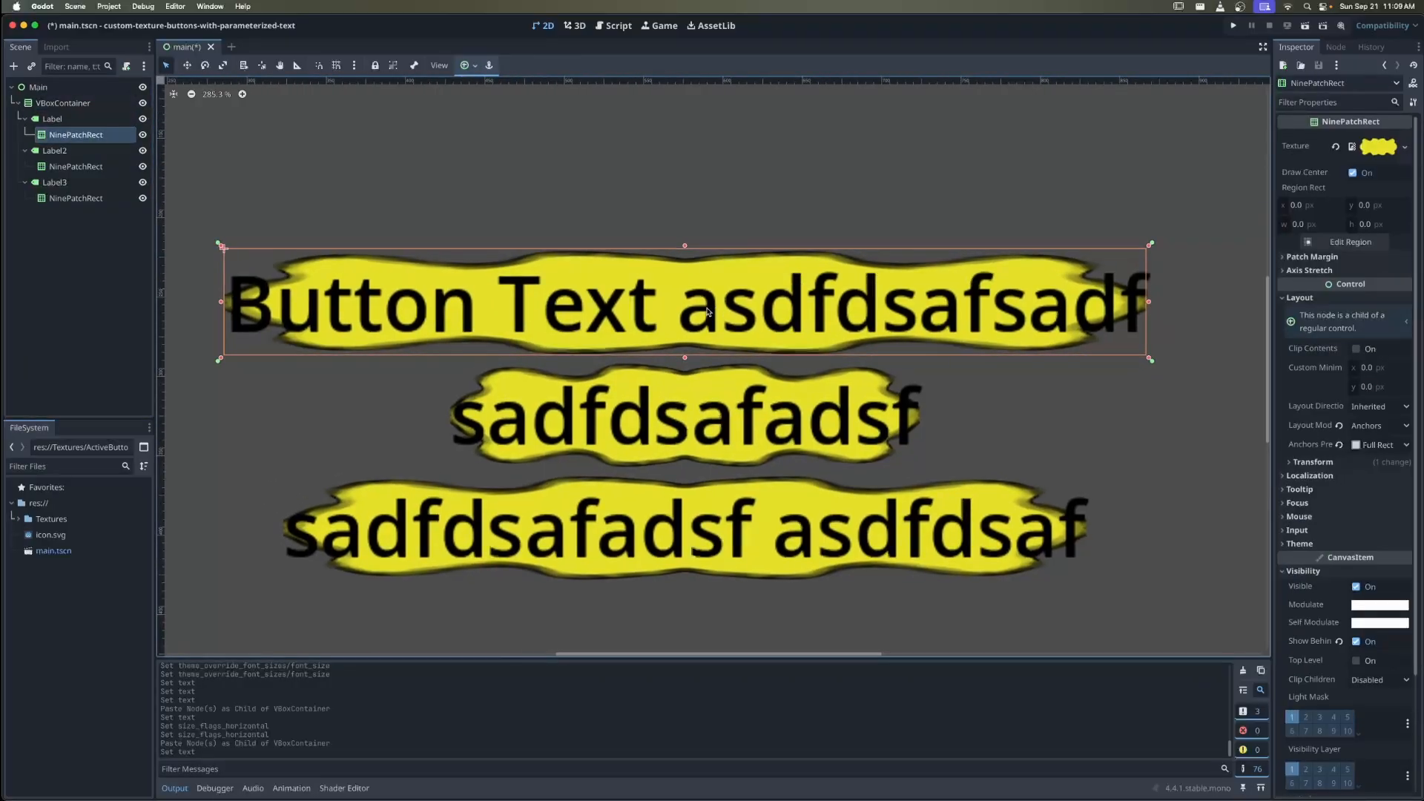
pyautogui.click(1350, 241)
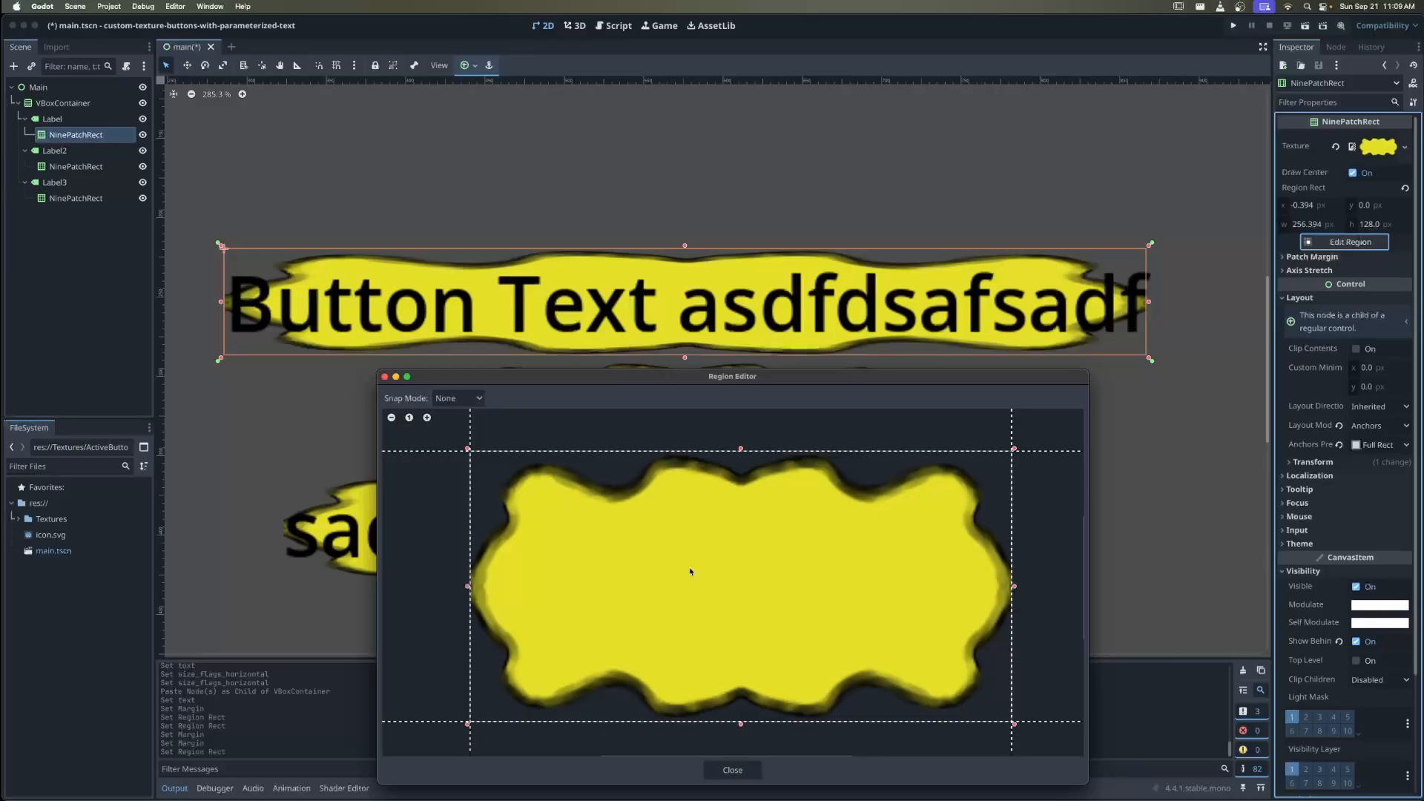
pyautogui.click(458, 399)
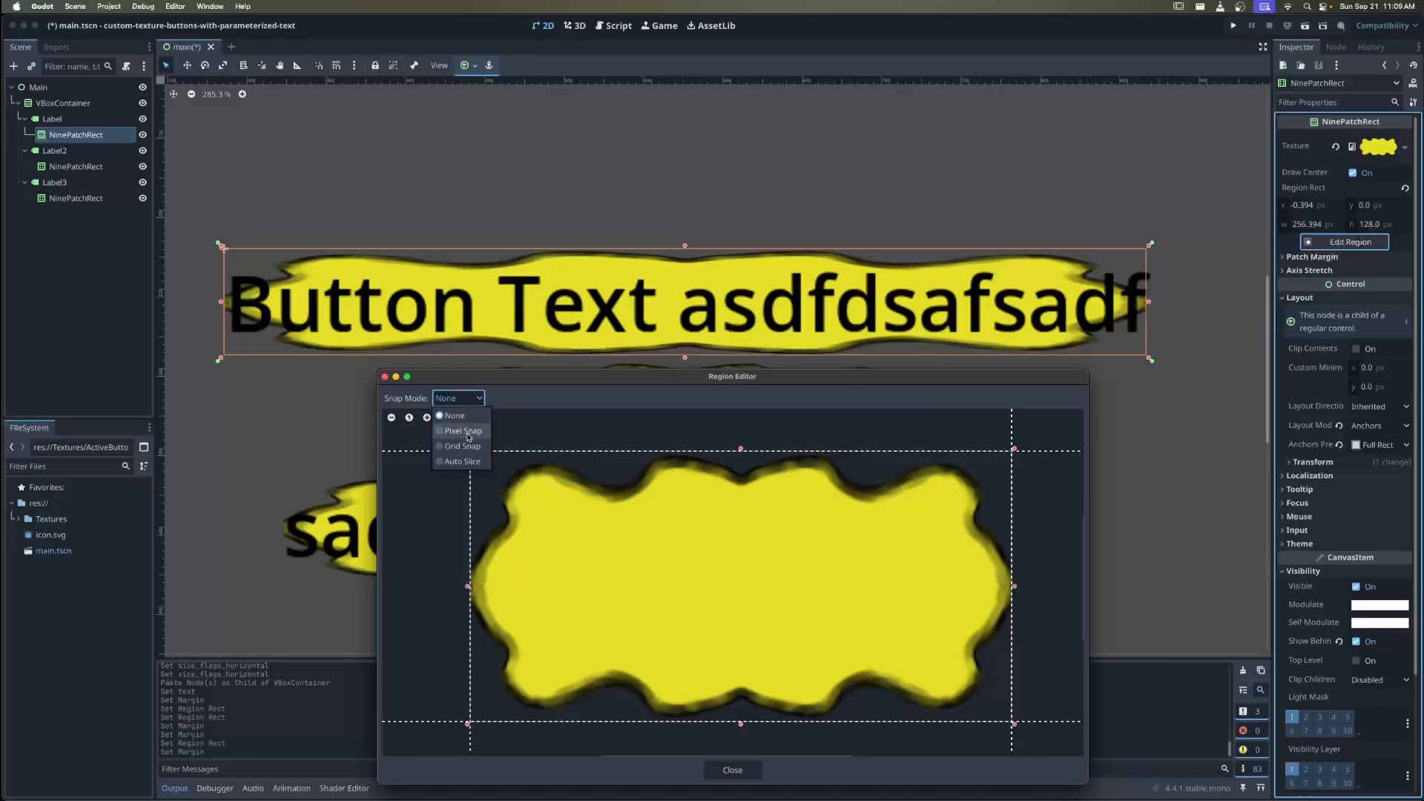
pyautogui.click(465, 432)
# Move all four patch margins of the first label's texture inward to just inside its wavy border, and close the region editor
pyautogui.moveTo(788, 456); pyautogui.dragTo(795, 511)
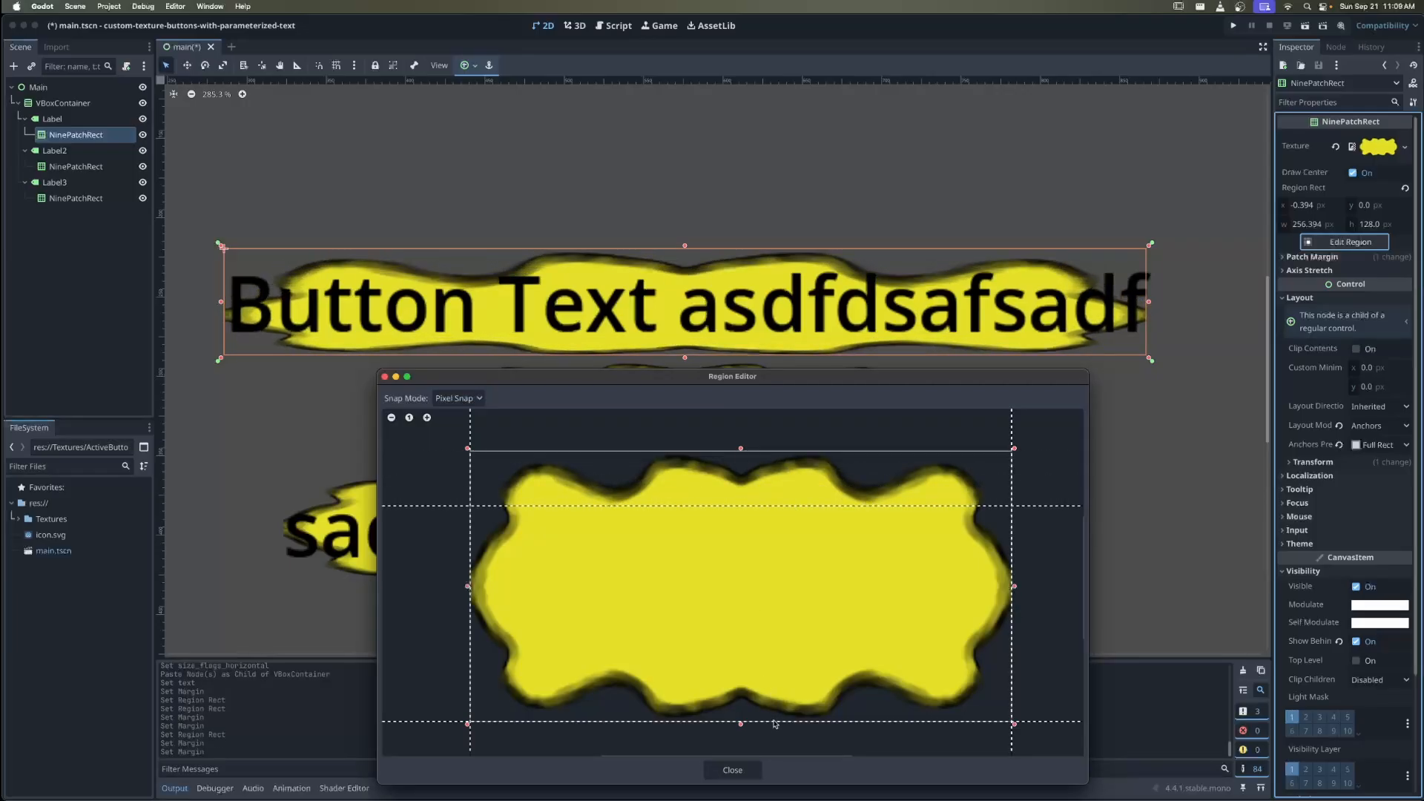
pyautogui.moveTo(776, 723); pyautogui.dragTo(775, 667)
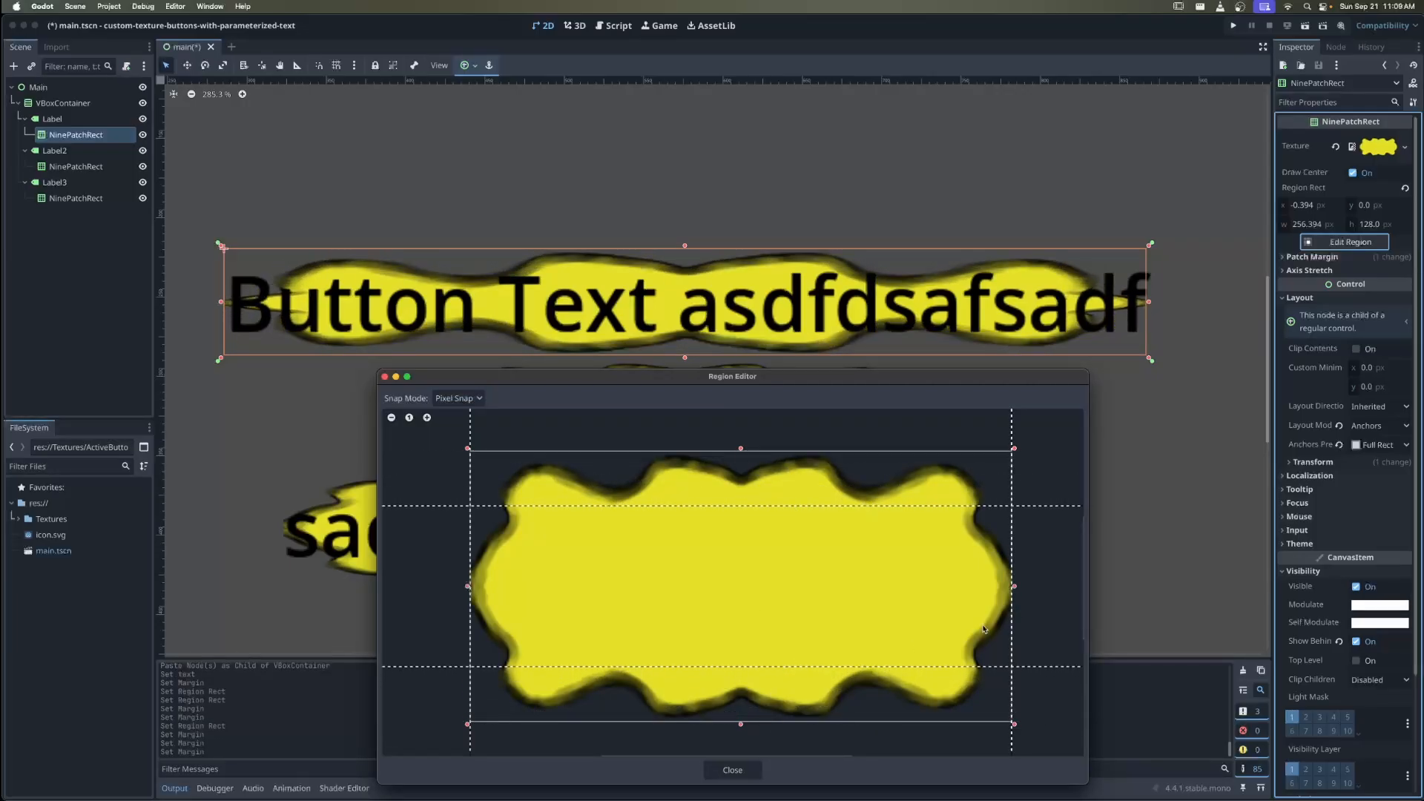
pyautogui.moveTo(1017, 602); pyautogui.dragTo(961, 604)
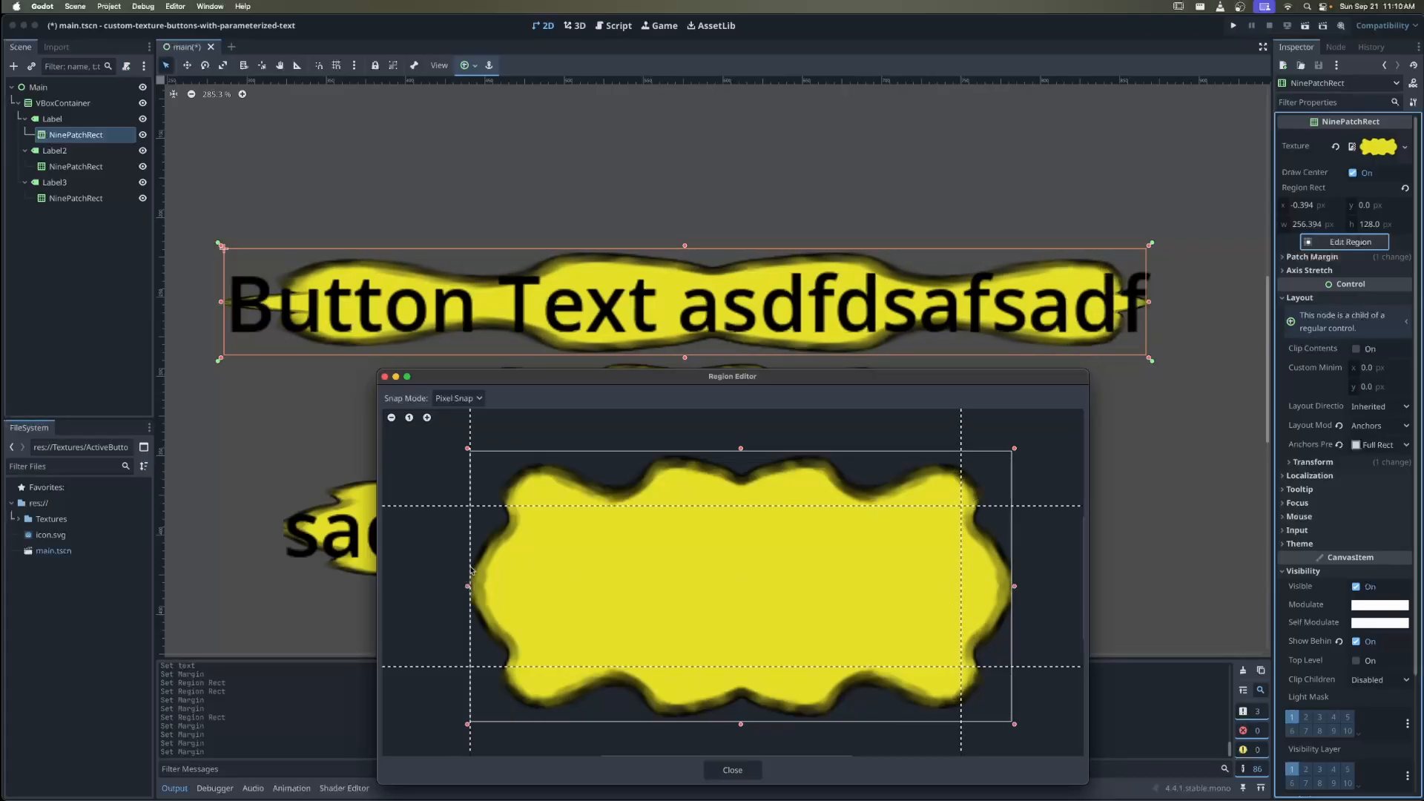
pyautogui.moveTo(471, 569); pyautogui.dragTo(520, 569)
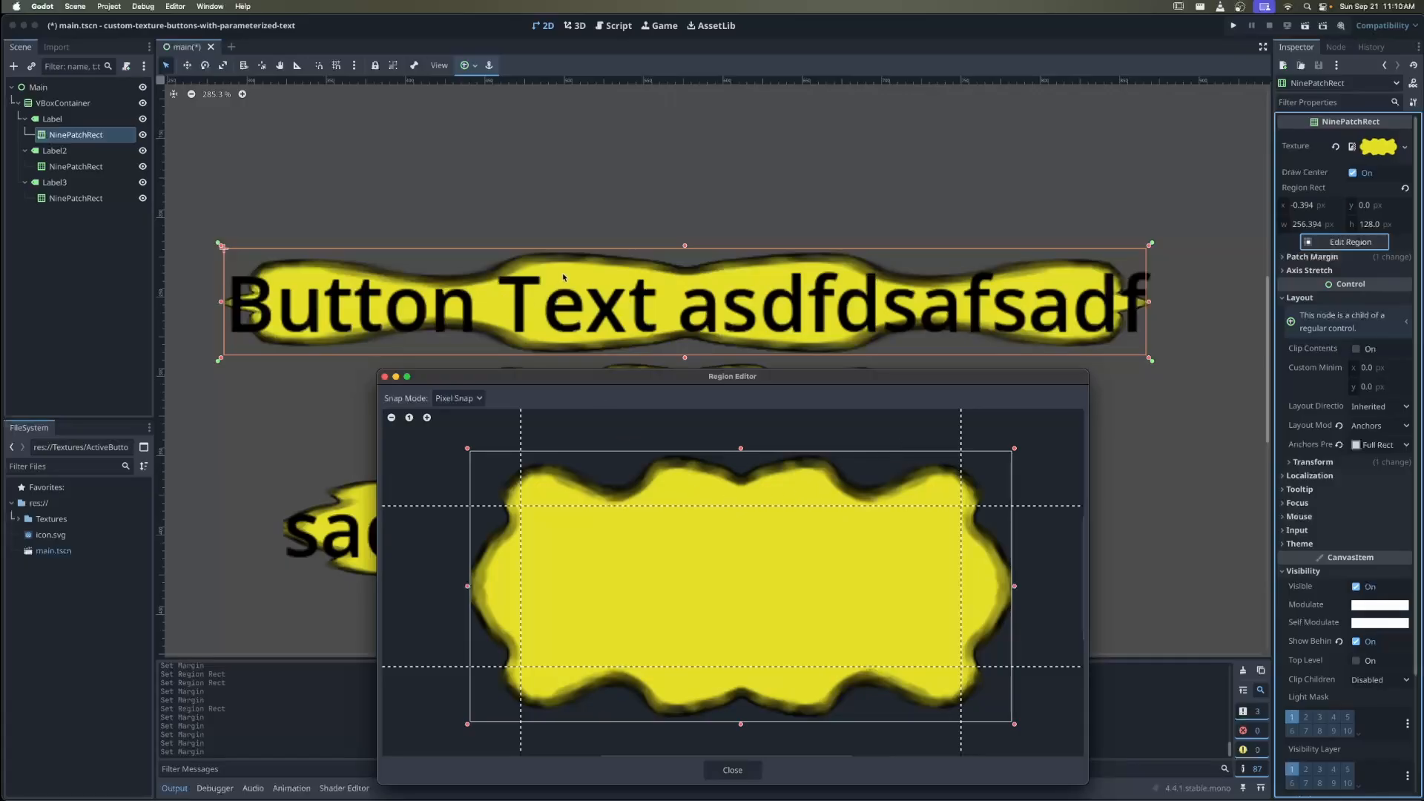
pyautogui.click(733, 770)
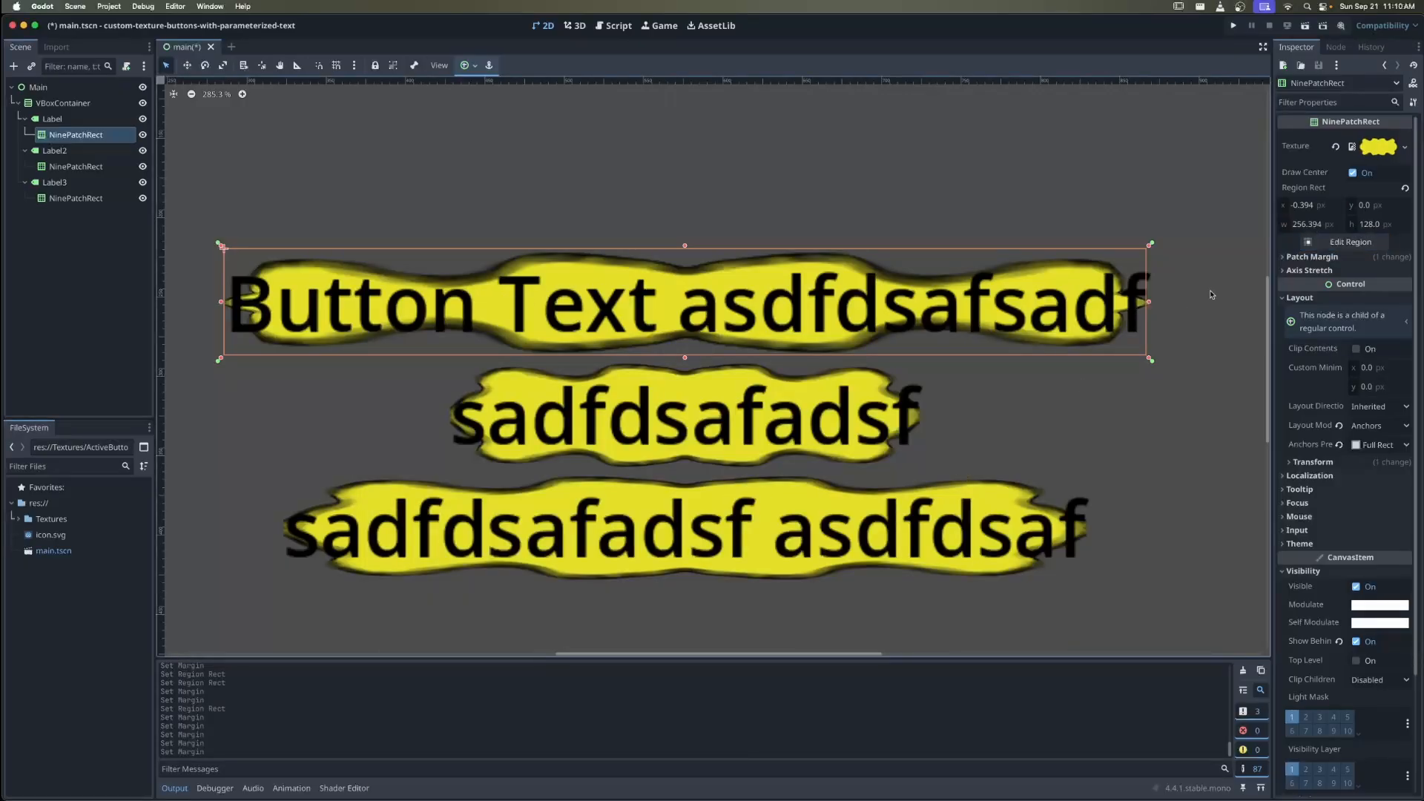
# Try the Tile mode for both the horizontal and vertical axis stretch of the first label's NinePatchRect
pyautogui.click(1335, 271)
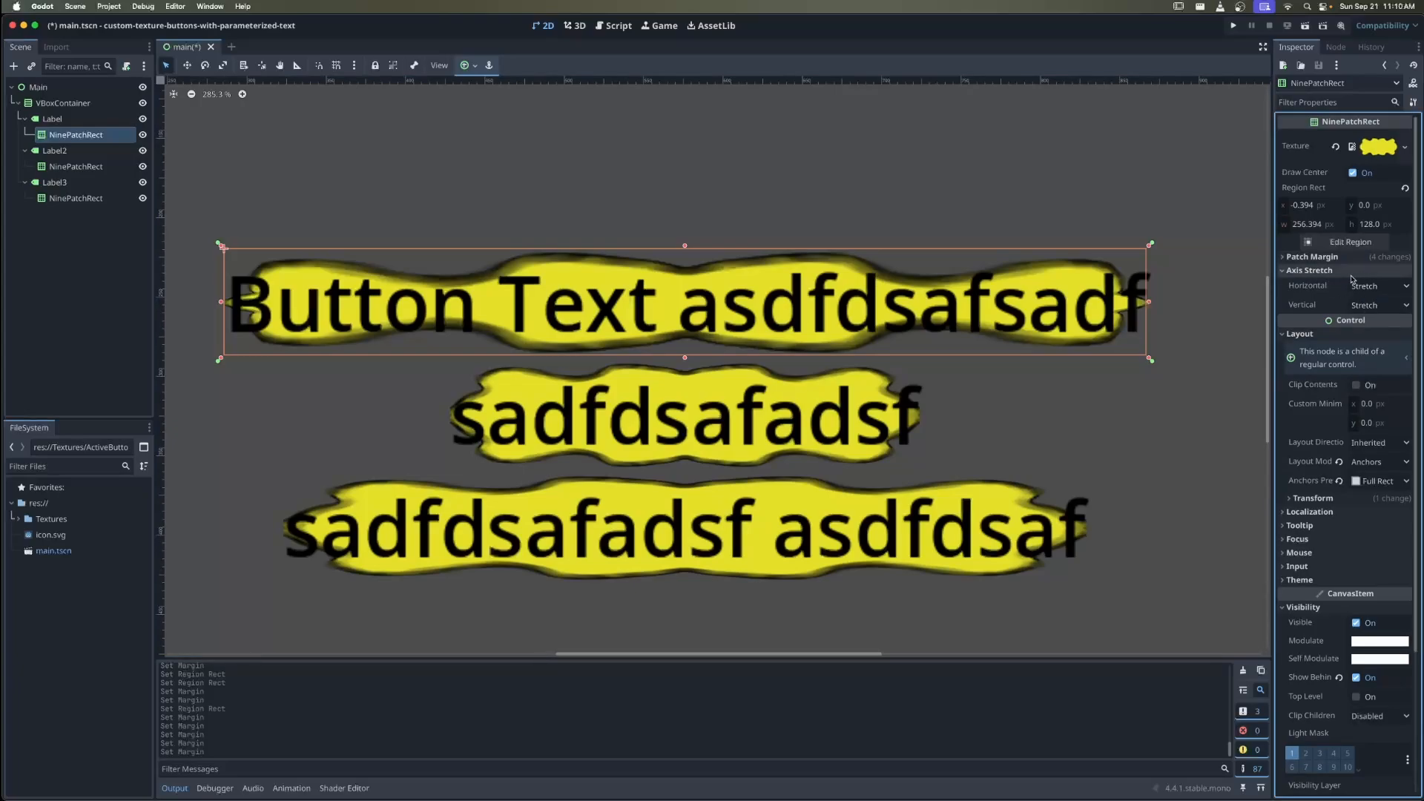
pyautogui.click(1372, 289)
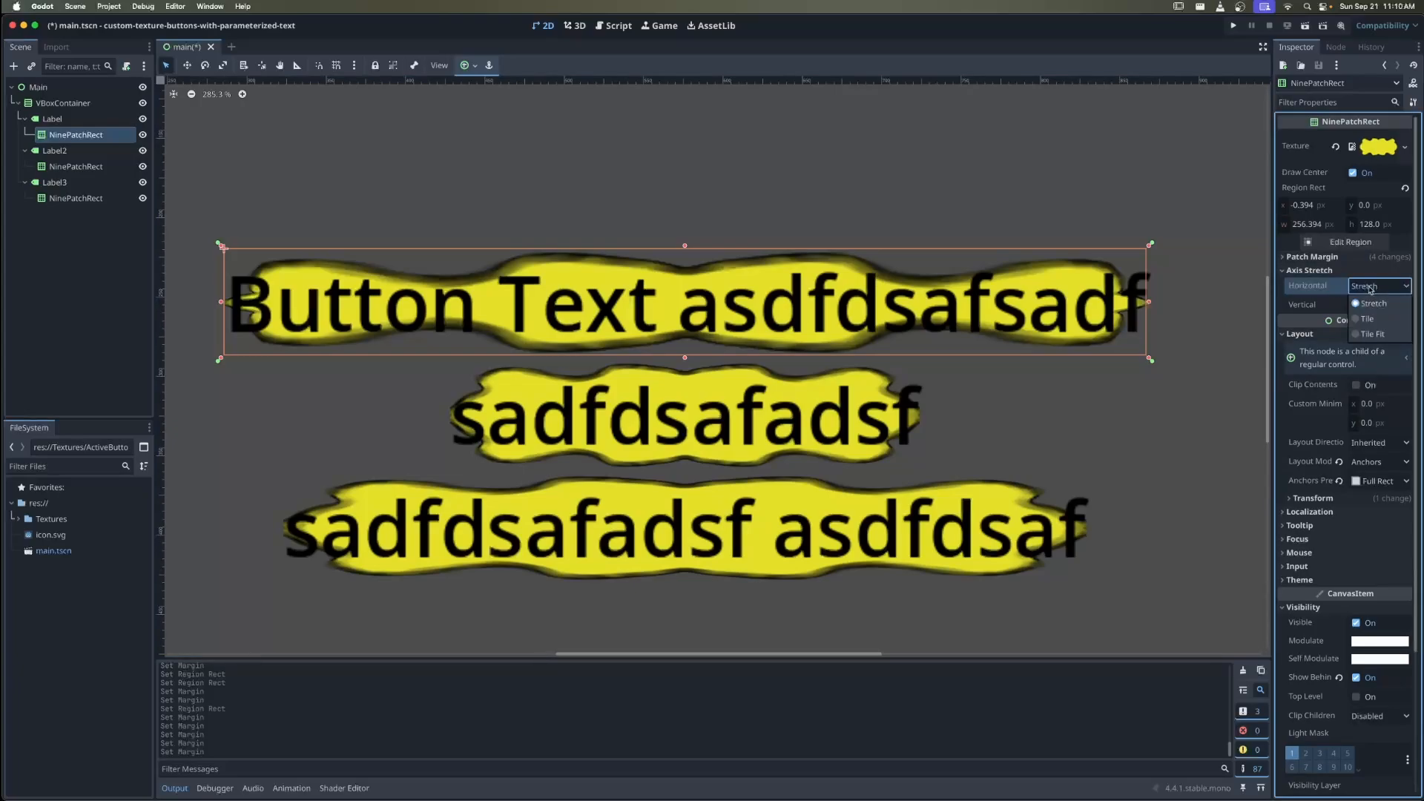
pyautogui.click(1369, 318)
pyautogui.click(1374, 305)
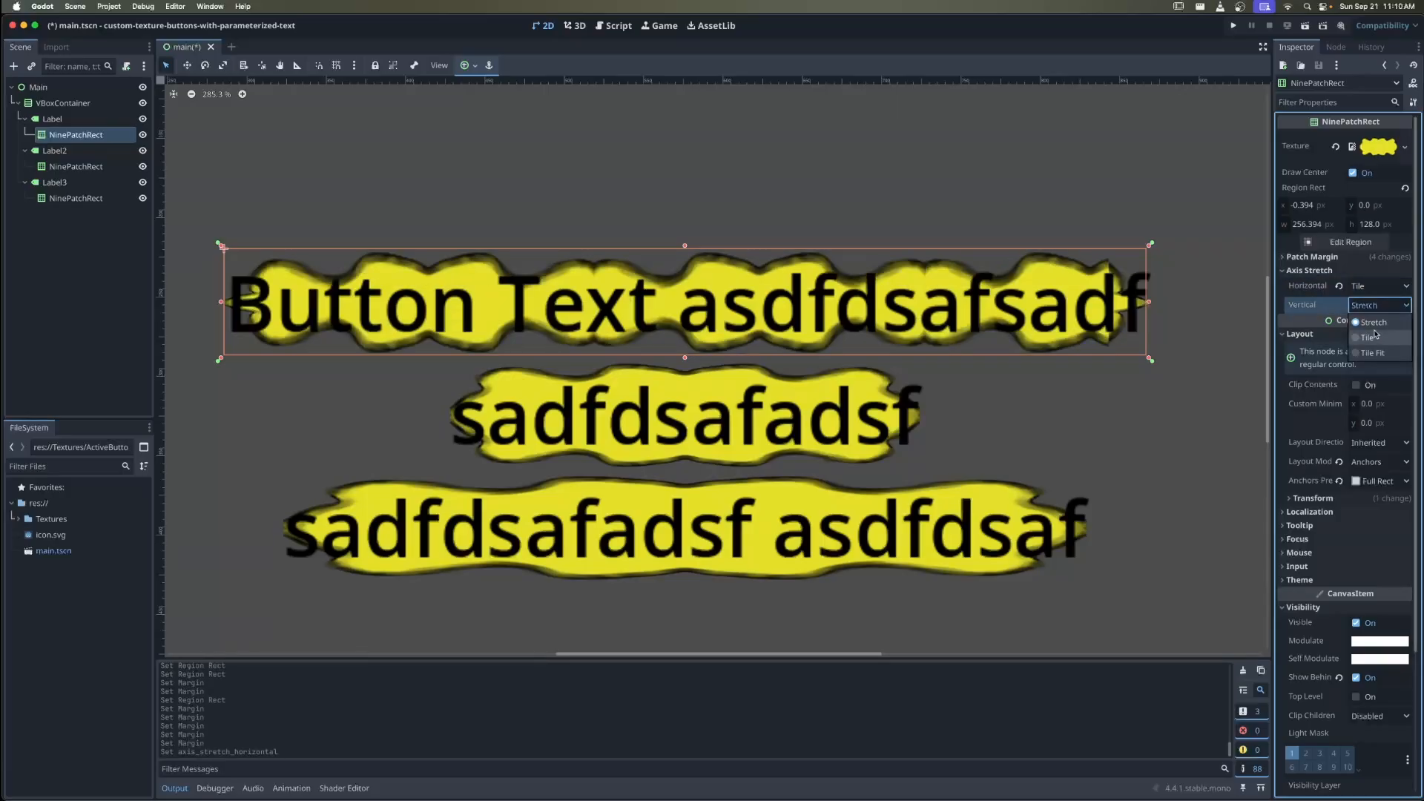
pyautogui.click(1376, 337)
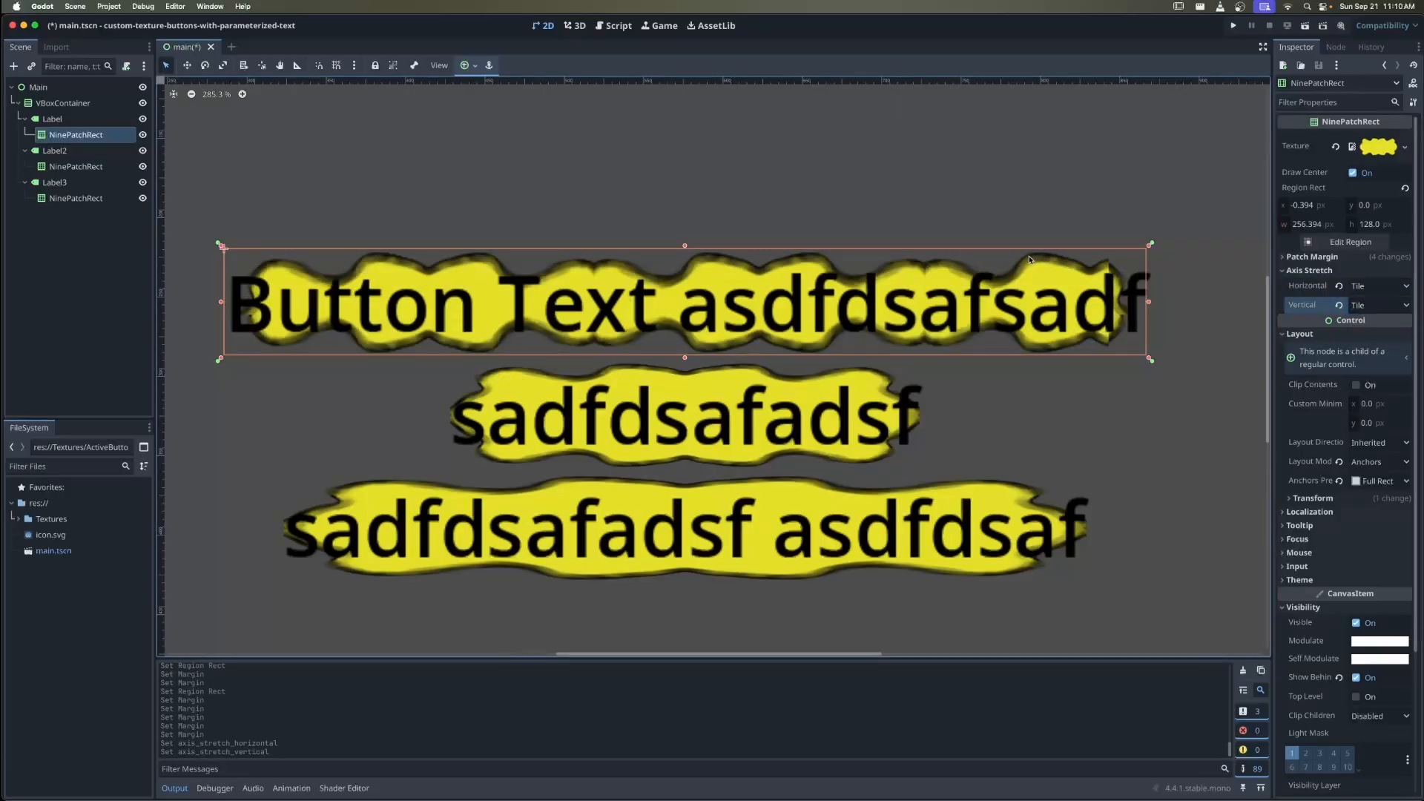
# Set both the horizontal and vertical axis stretch of the first label's NinePatchRect to Tile Fit
pyautogui.click(1360, 286)
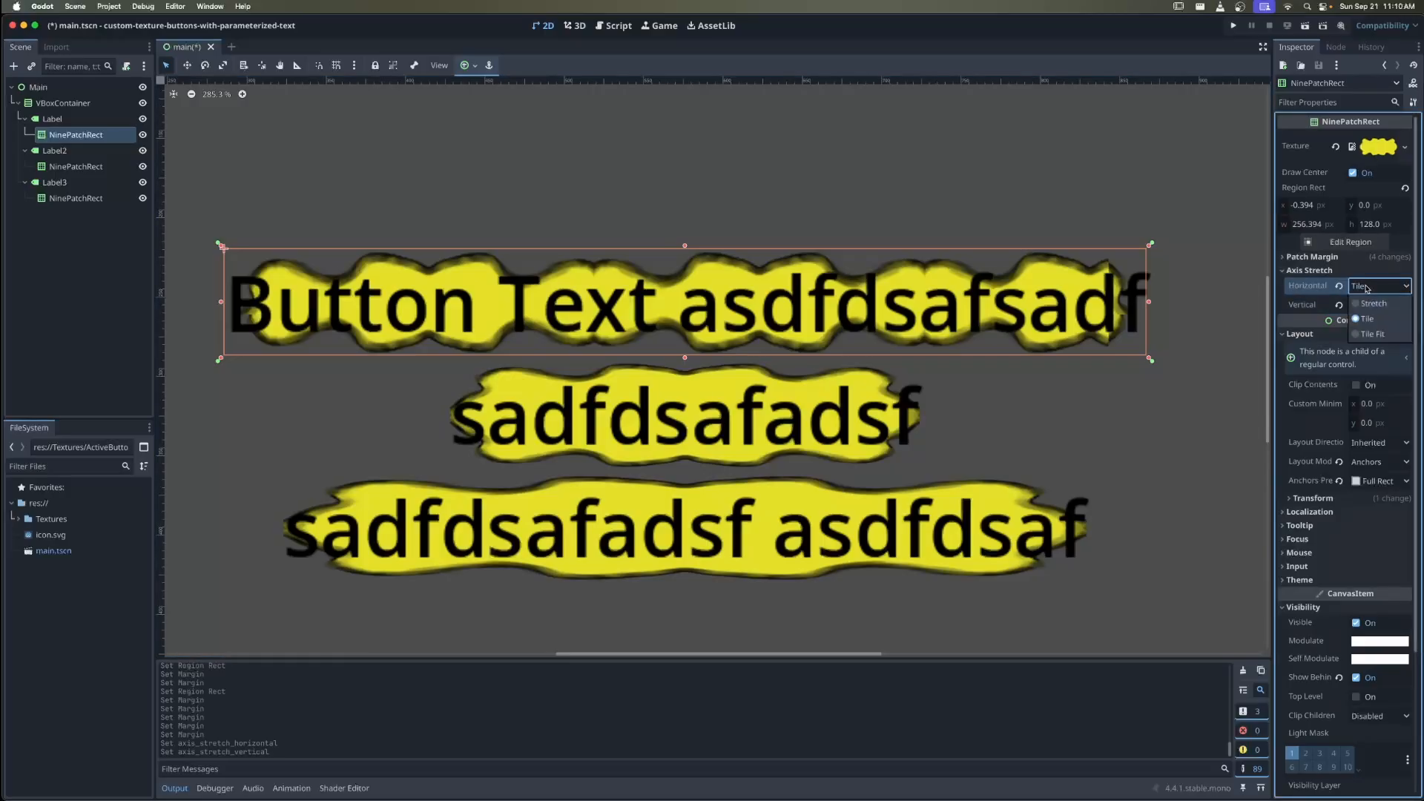
pyautogui.click(1374, 334)
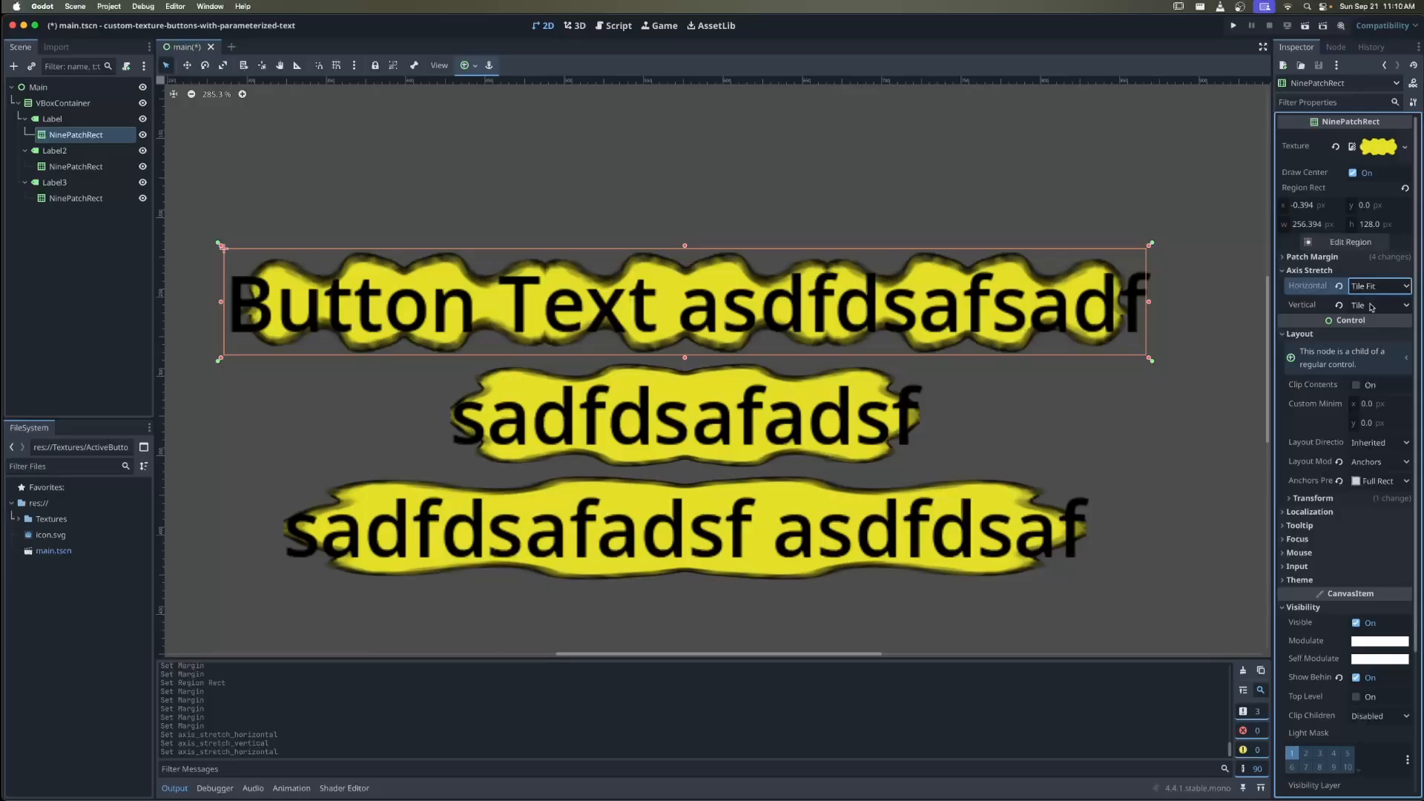
pyautogui.click(1373, 307)
pyautogui.click(1375, 356)
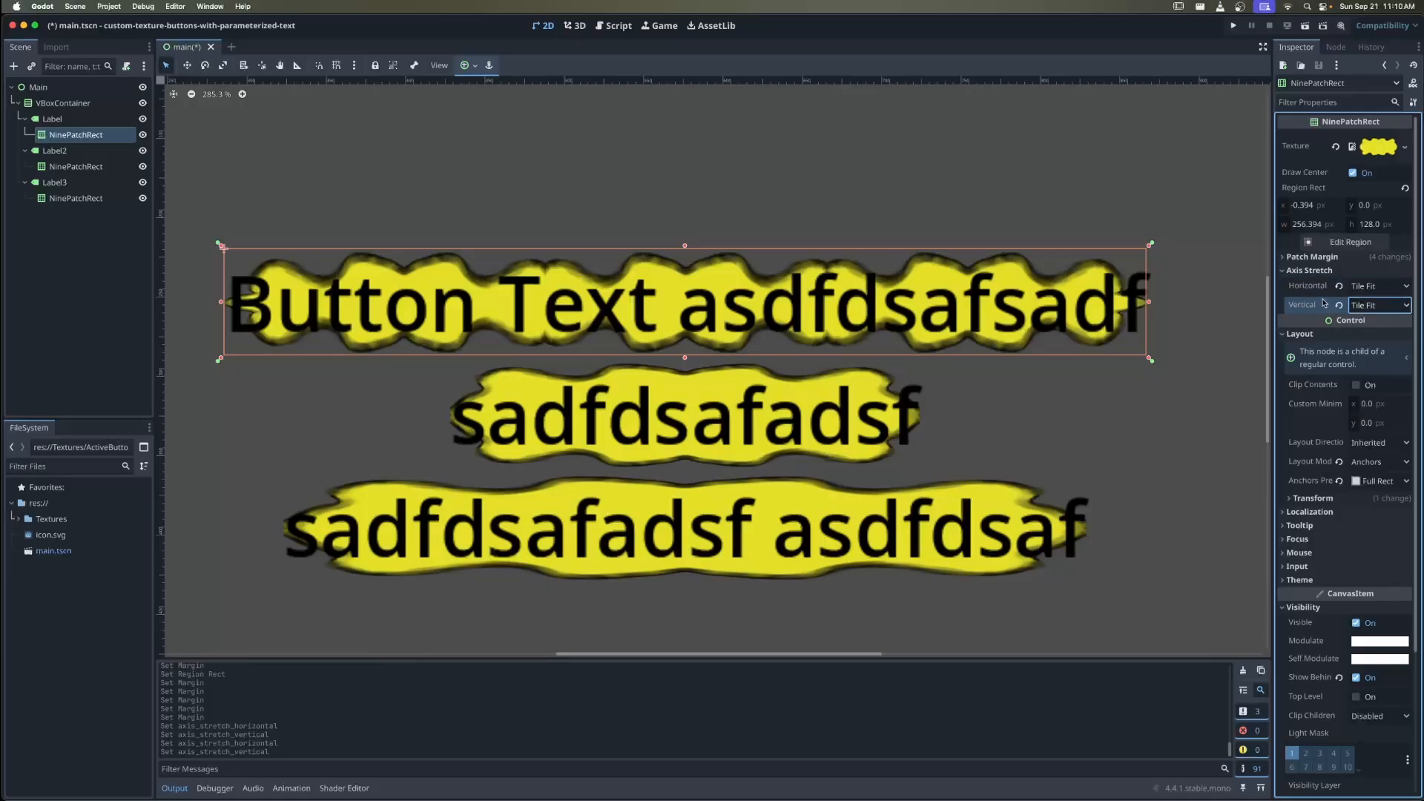
# Compare axis stretch modes by switching vertical to Stretch and horizontal to Tile, returning each to Tile Fit
pyautogui.click(1373, 306)
pyautogui.click(1372, 323)
pyautogui.click(1374, 306)
pyautogui.click(1373, 353)
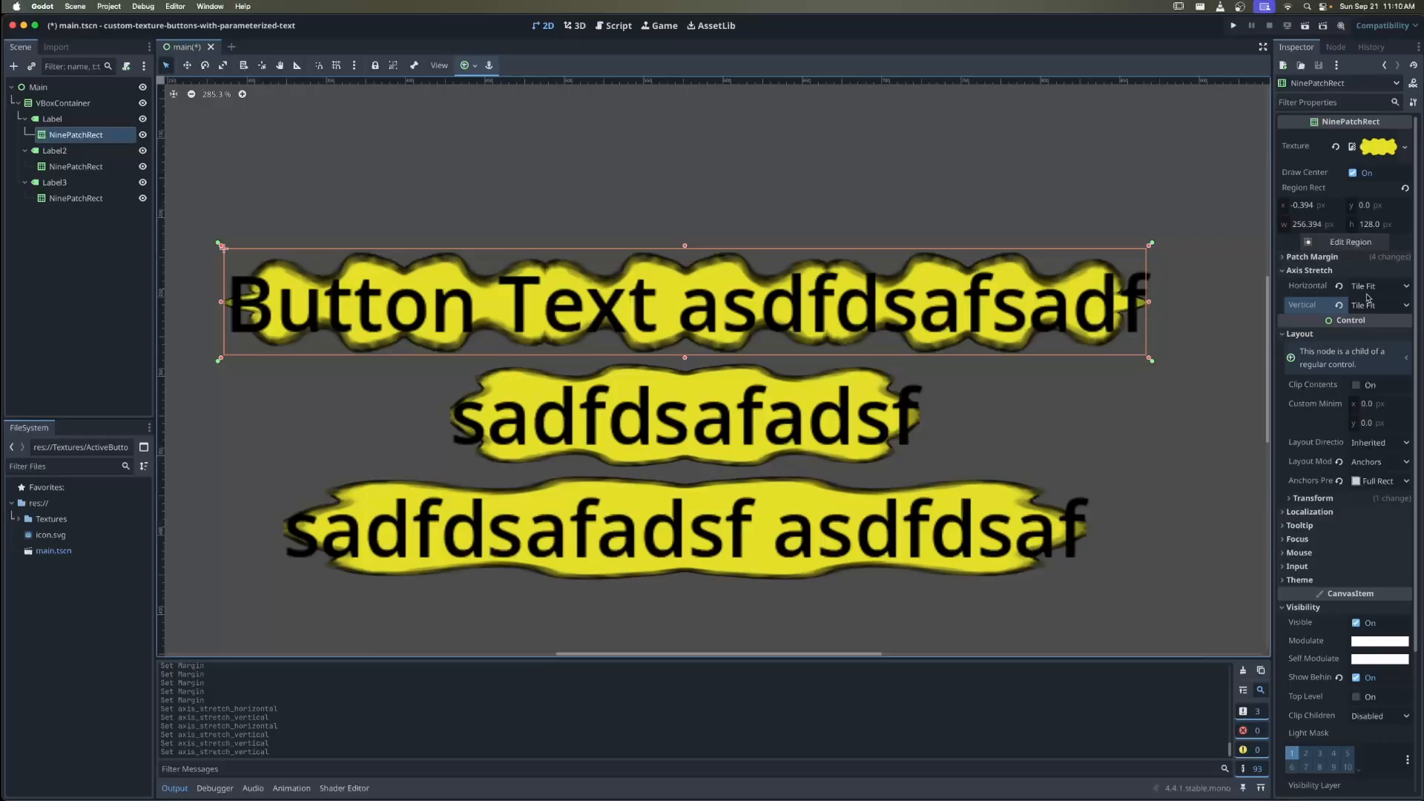
pyautogui.click(1369, 289)
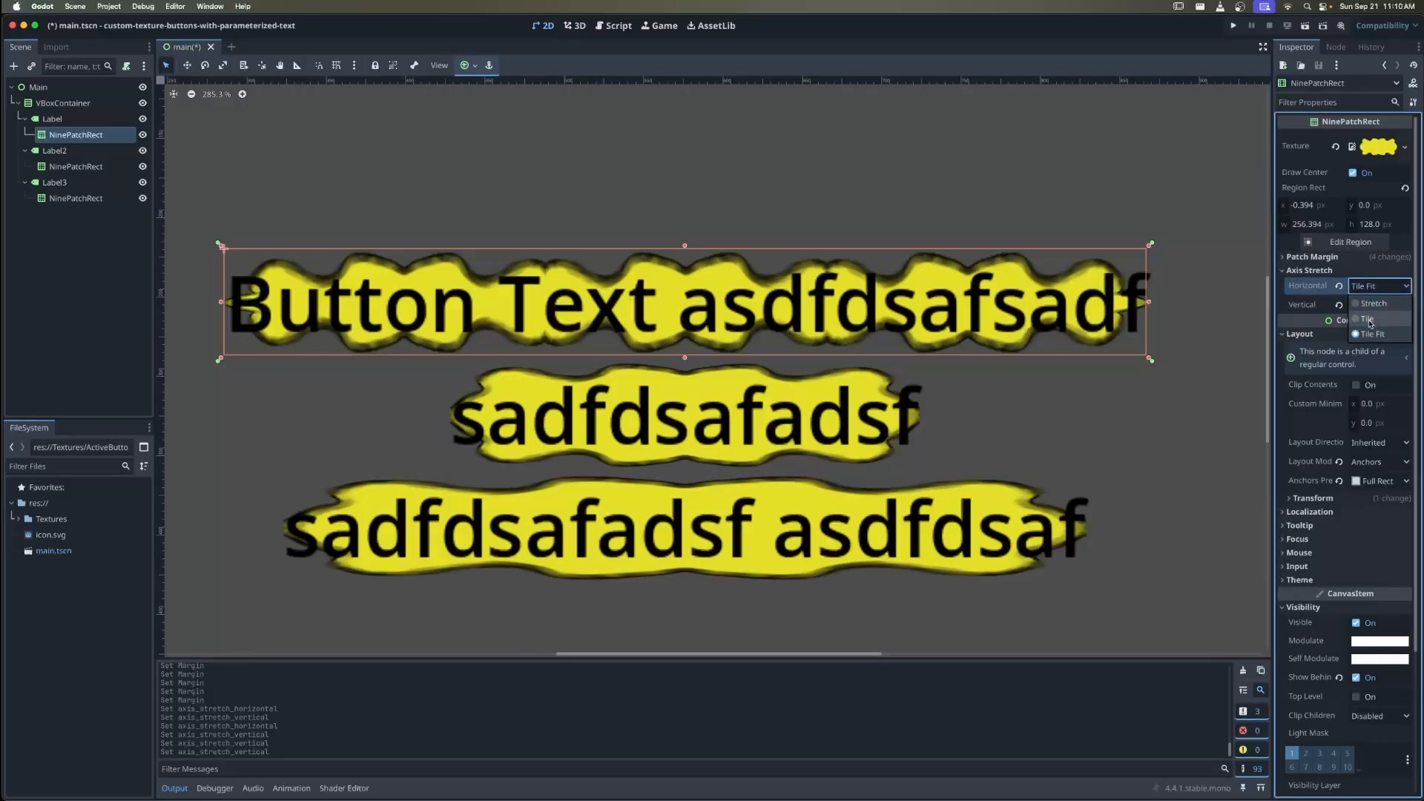
pyautogui.click(1369, 319)
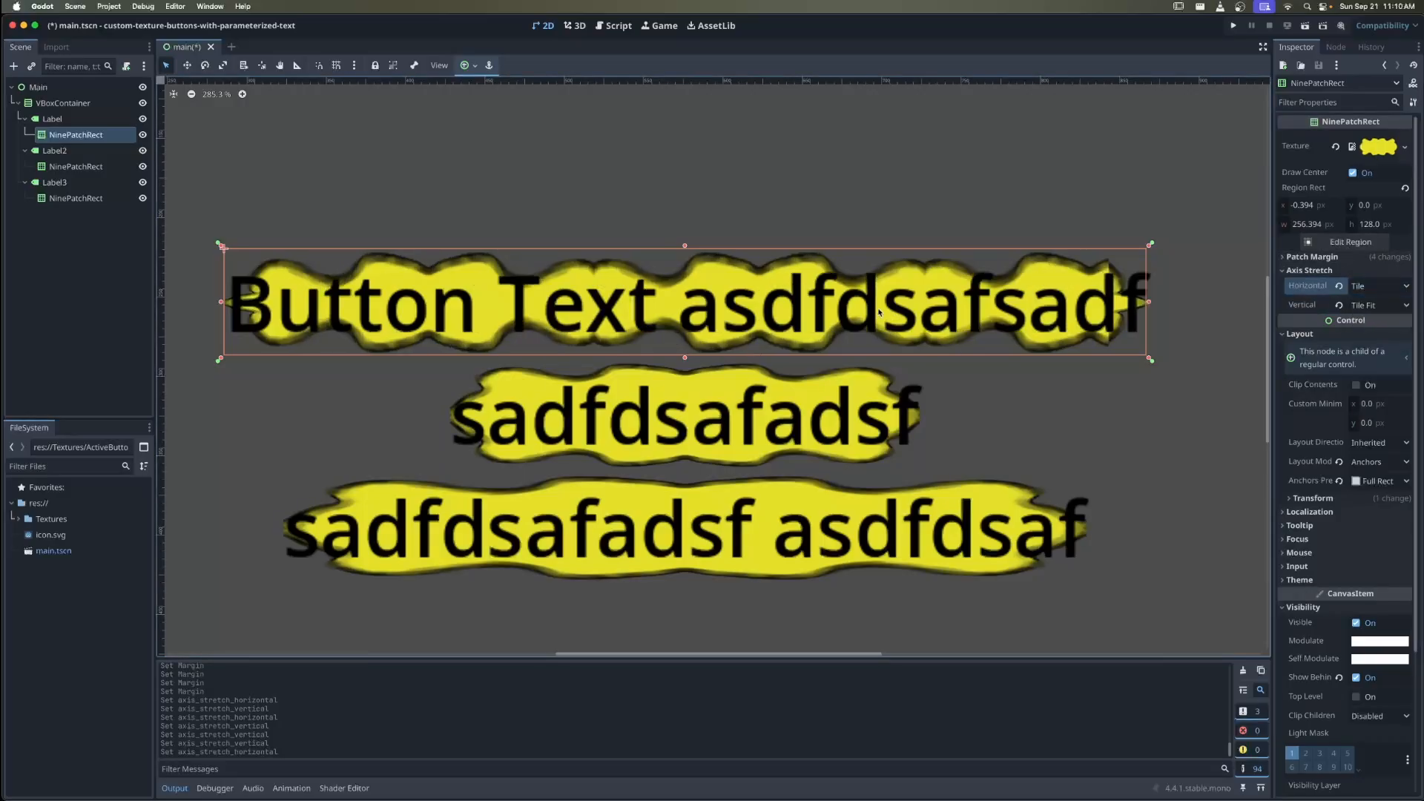
pyautogui.click(1376, 288)
pyautogui.click(1372, 334)
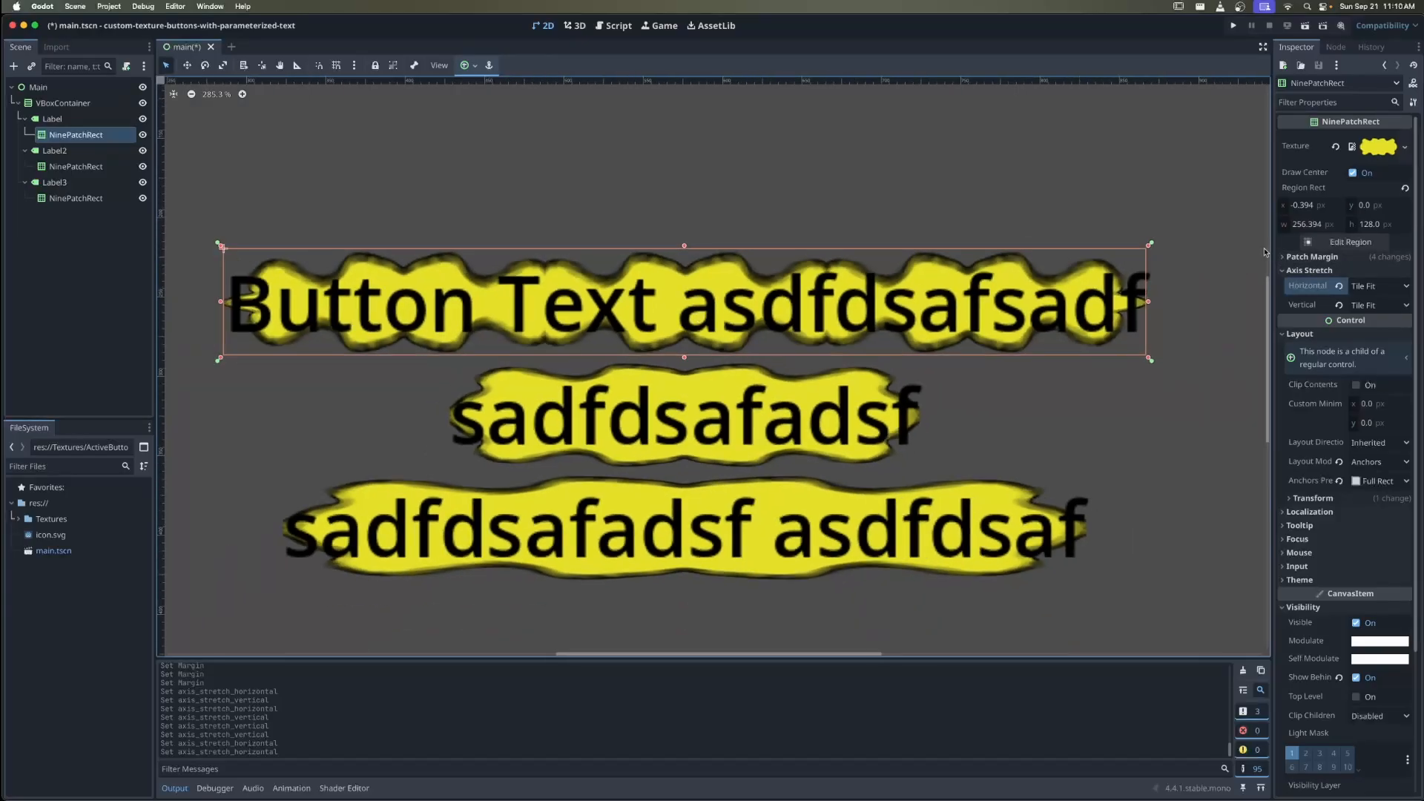
# Reopen the region editor and move the upper and lower patch margins back out to the texture's outer edges
pyautogui.click(1349, 241)
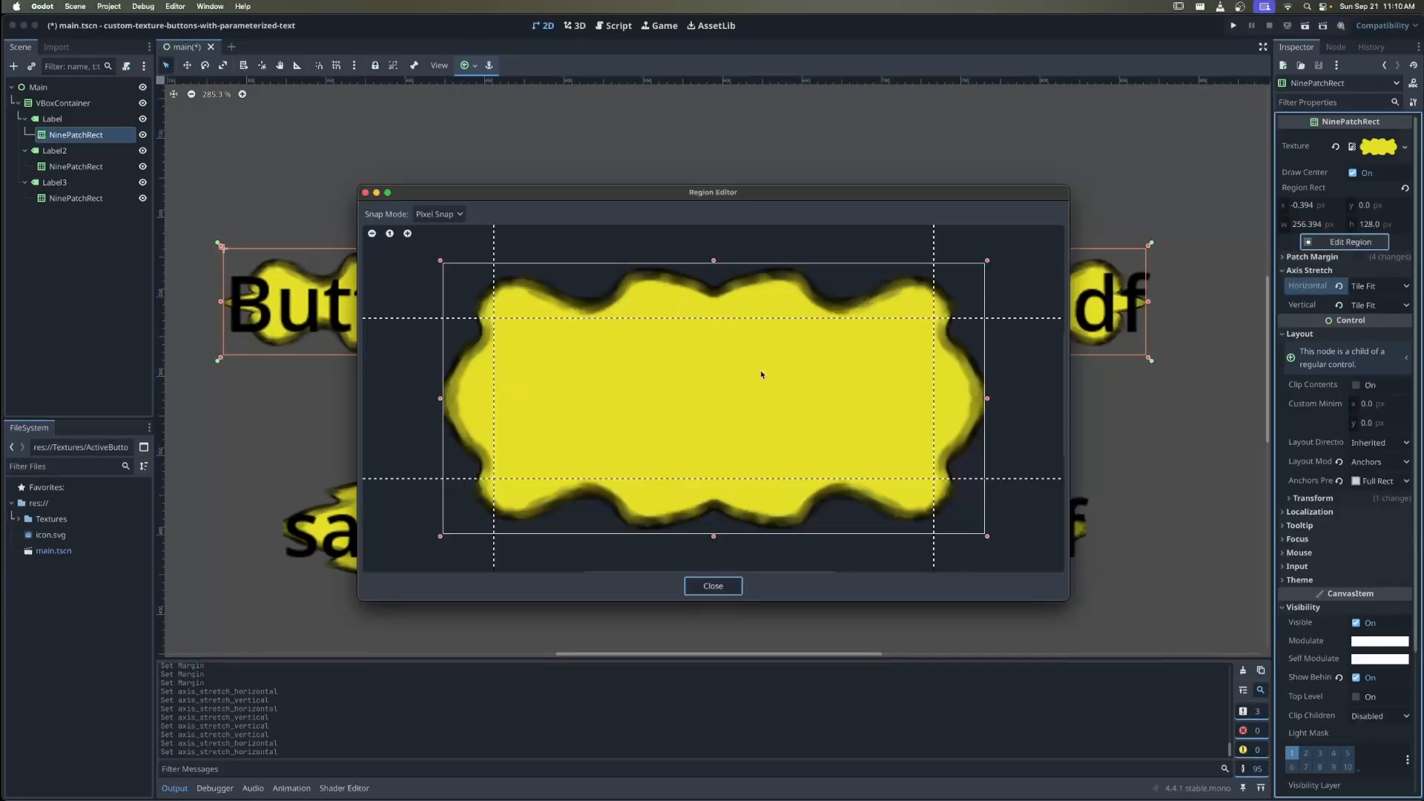
pyautogui.moveTo(741, 193); pyautogui.dragTo(727, 371)
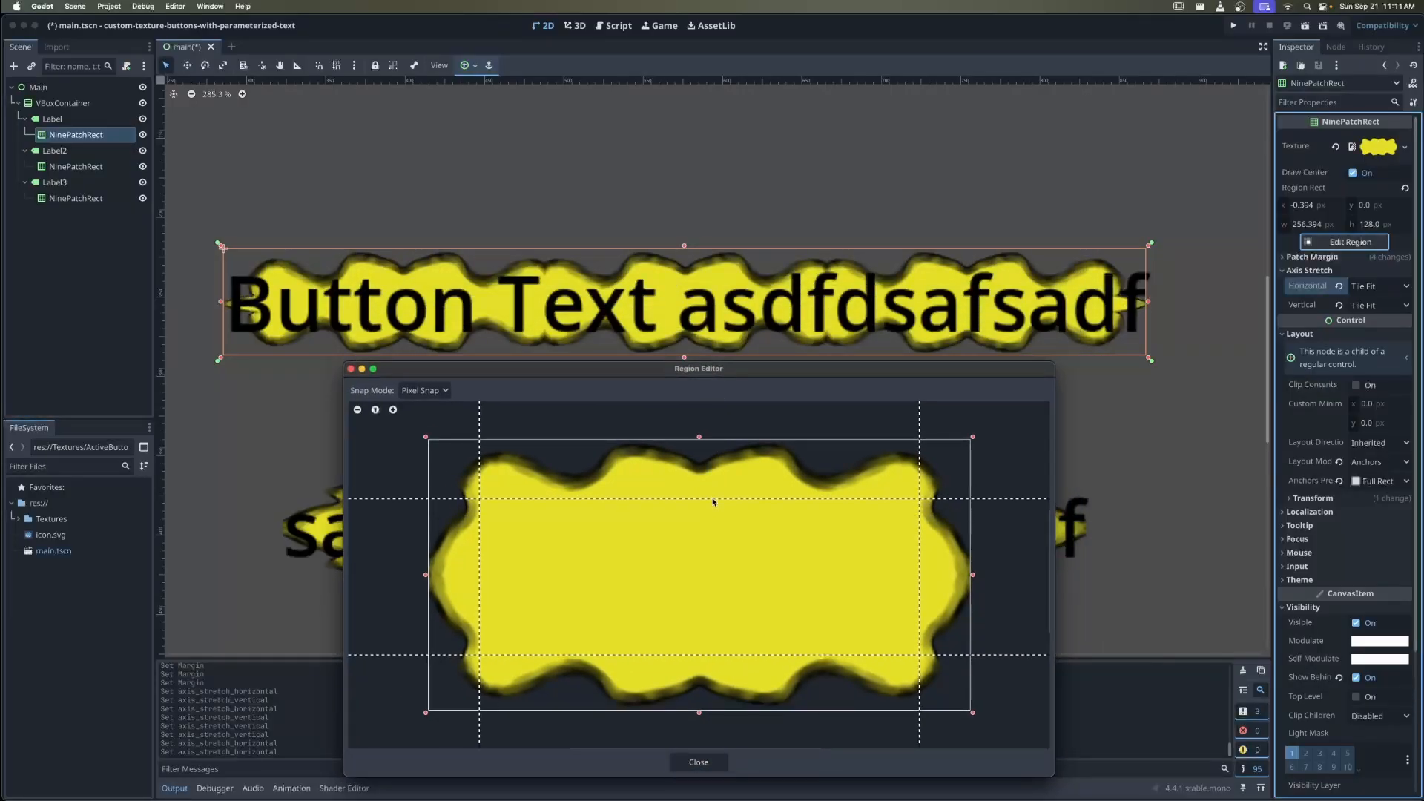
pyautogui.moveTo(716, 497); pyautogui.dragTo(720, 420)
pyautogui.moveTo(710, 657); pyautogui.dragTo(720, 738)
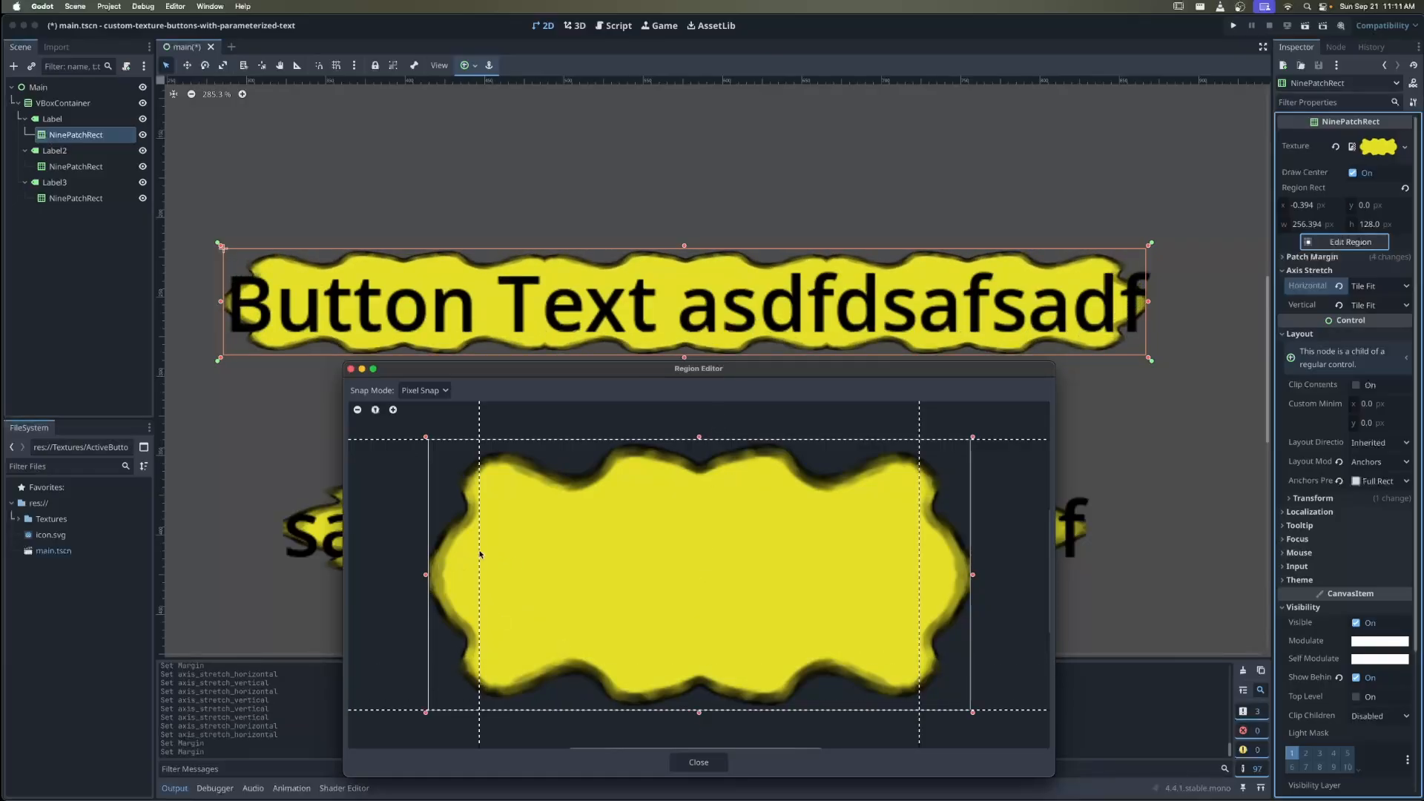
# Move the left patch margin further inward, fine-tune the right patch margin in the region editor, and close the editor
pyautogui.moveTo(480, 554)
pyautogui.mouseDown()
pyautogui.moveTo(541, 554)
pyautogui.moveTo(440, 552)
pyautogui.moveTo(486, 553)
pyautogui.mouseUp()
pyautogui.moveTo(919, 558)
pyautogui.mouseDown()
pyautogui.moveTo(903, 562)
pyautogui.moveTo(917, 564)
pyautogui.mouseUp()
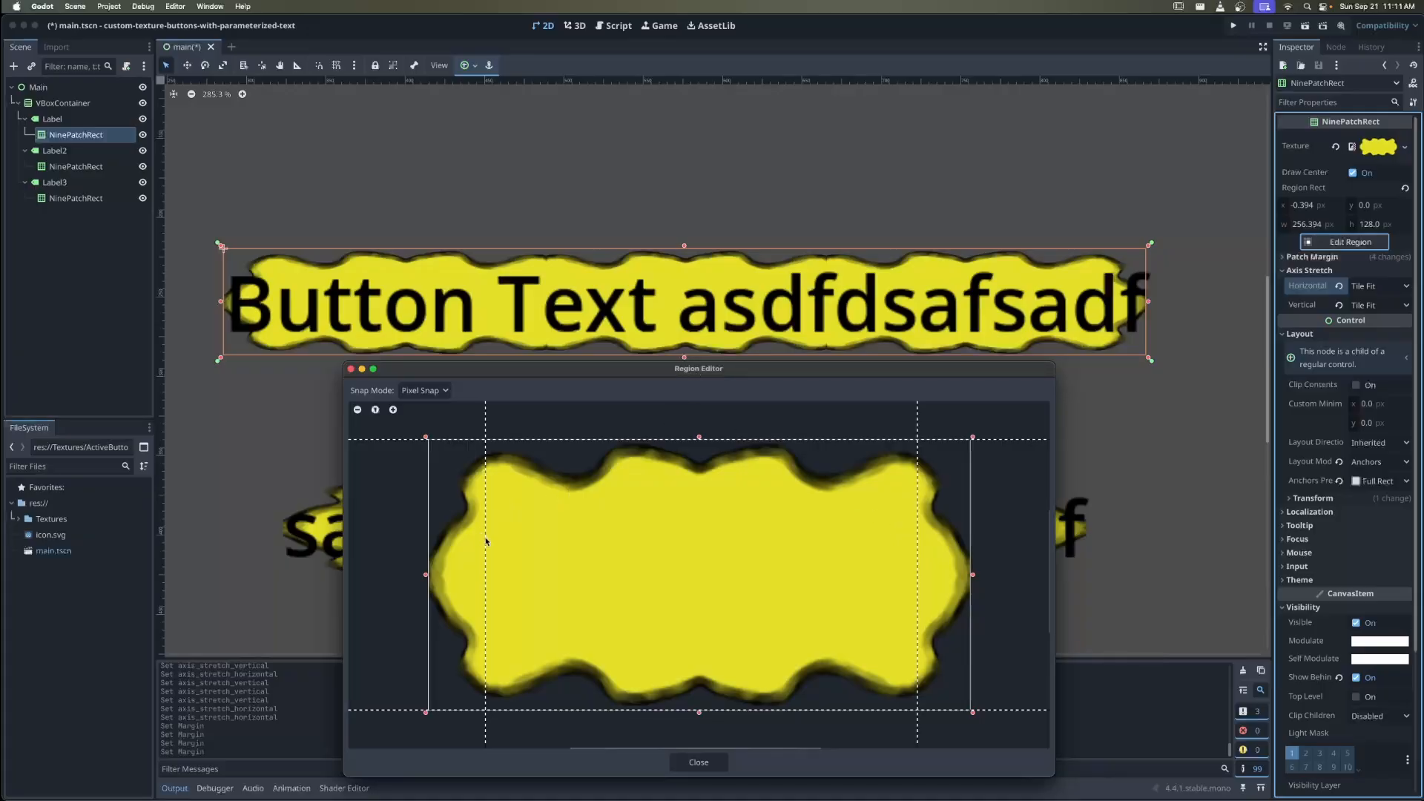
pyautogui.moveTo(486, 540); pyautogui.dragTo(522, 549)
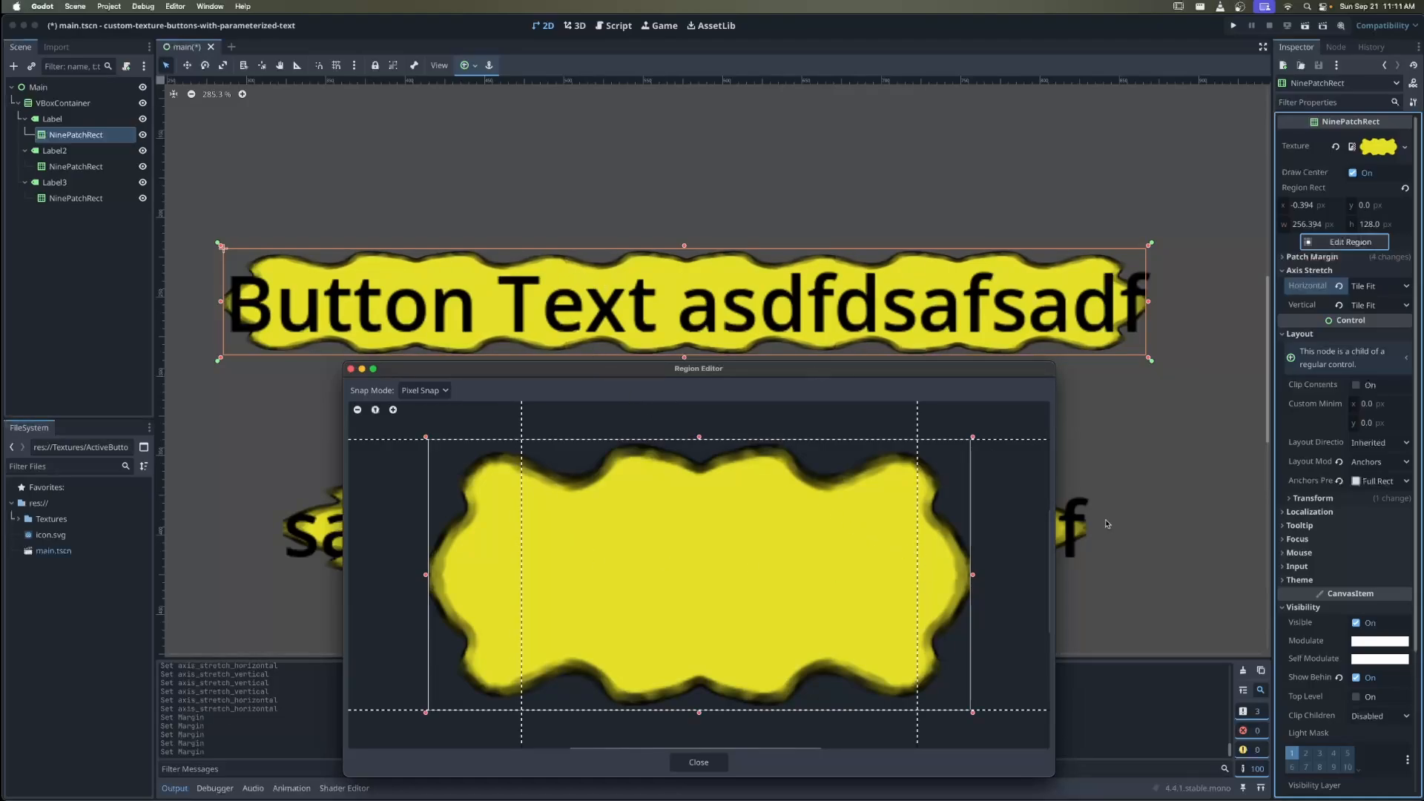
pyautogui.moveTo(919, 566); pyautogui.dragTo(913, 572)
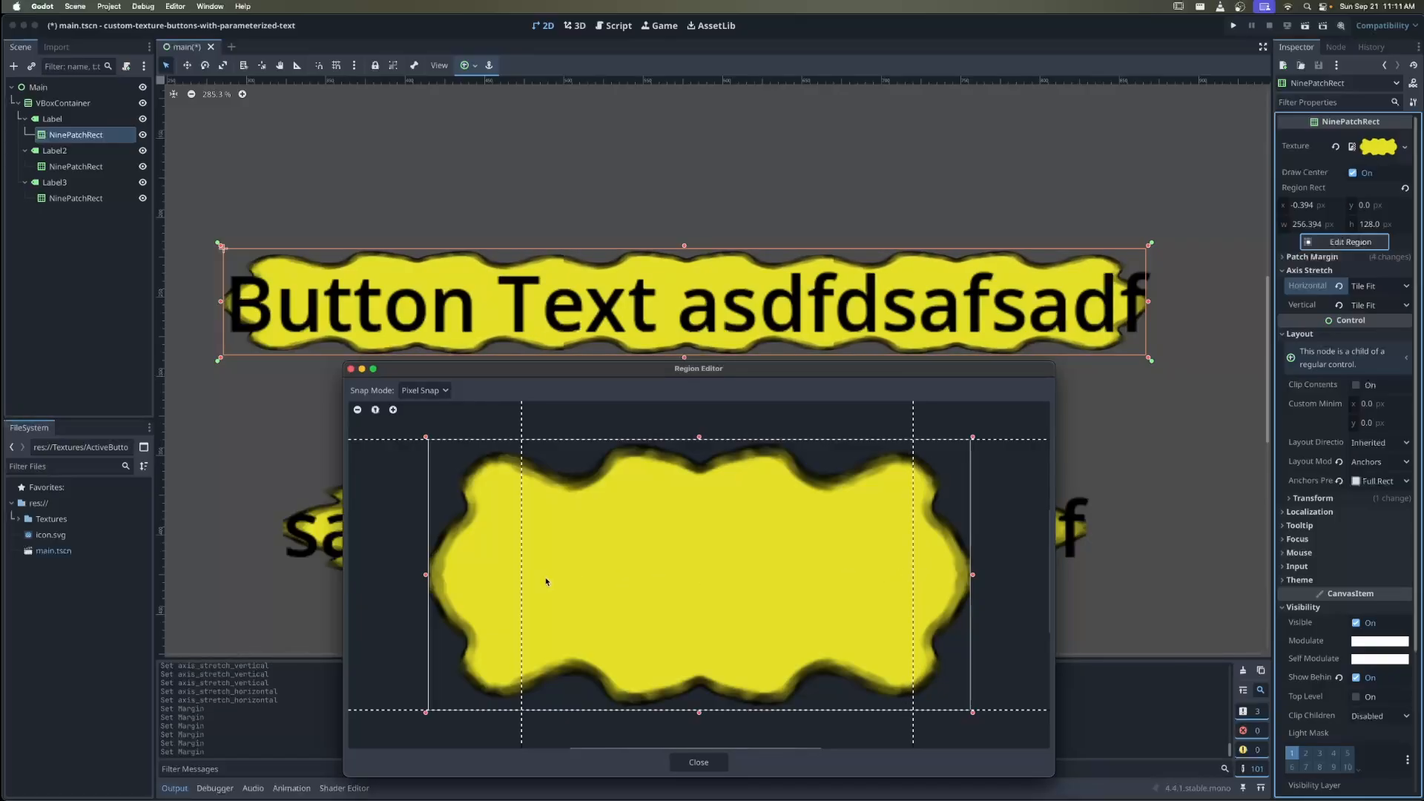
pyautogui.moveTo(522, 555); pyautogui.dragTo(524, 558)
pyautogui.moveTo(914, 560); pyautogui.dragTo(917, 562)
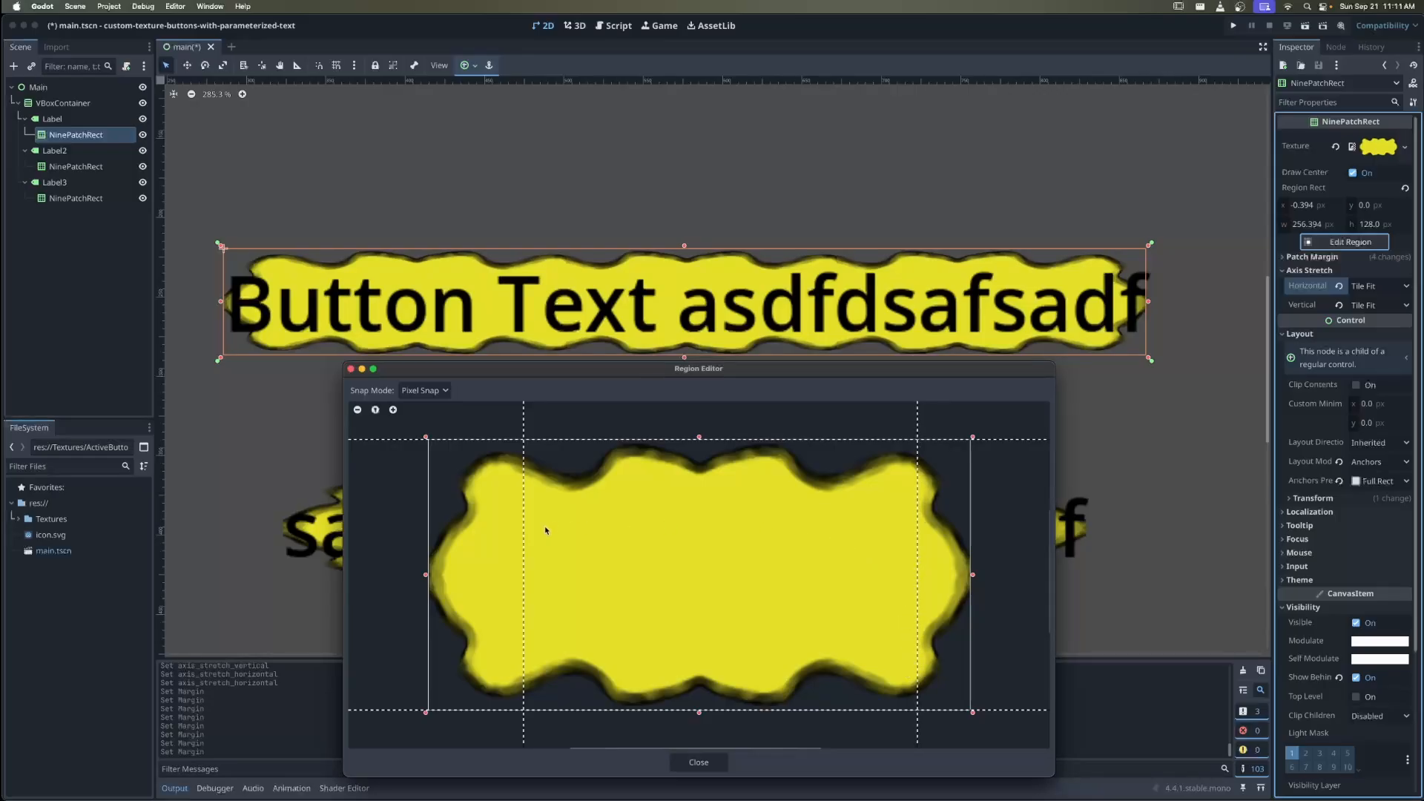
pyautogui.moveTo(525, 529); pyautogui.dragTo(520, 528)
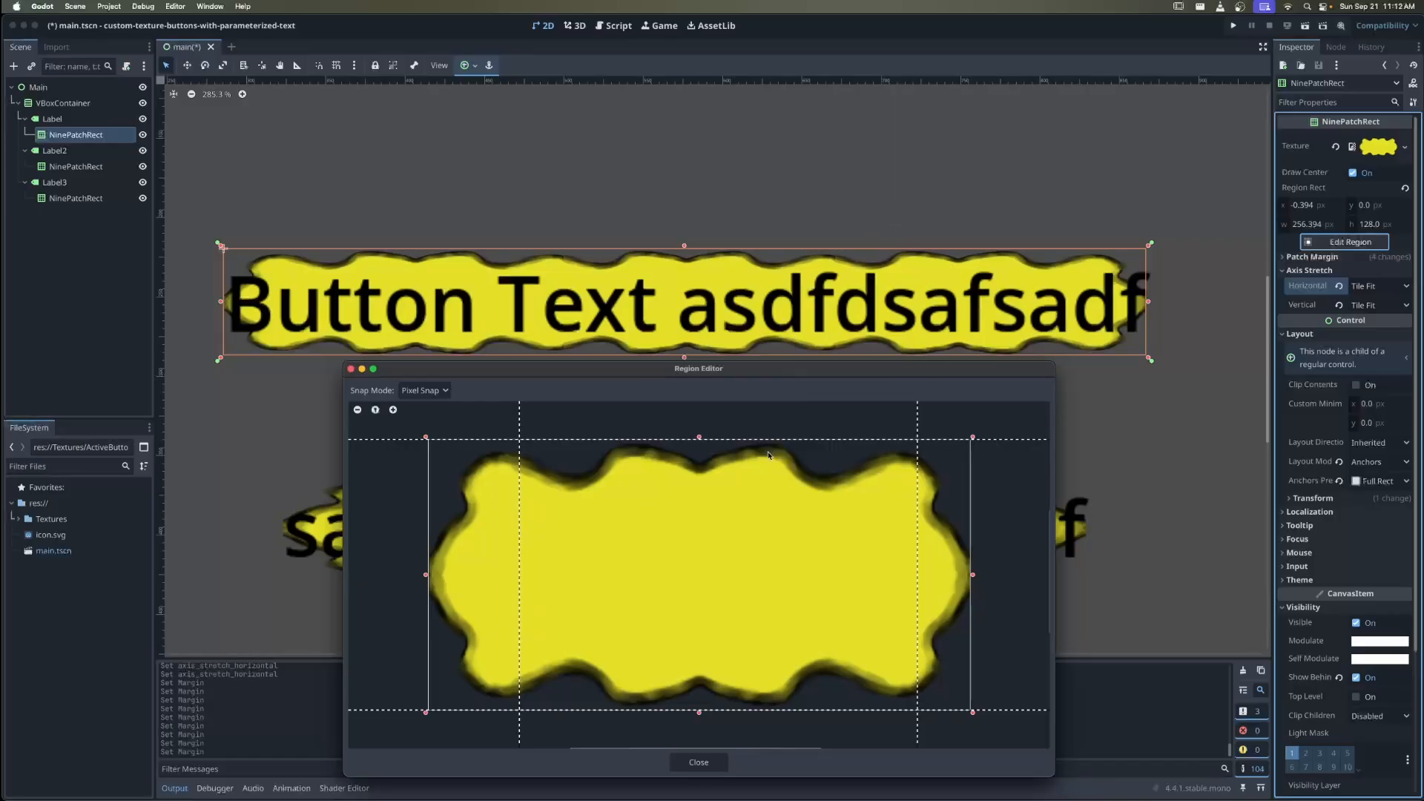
pyautogui.click(699, 762)
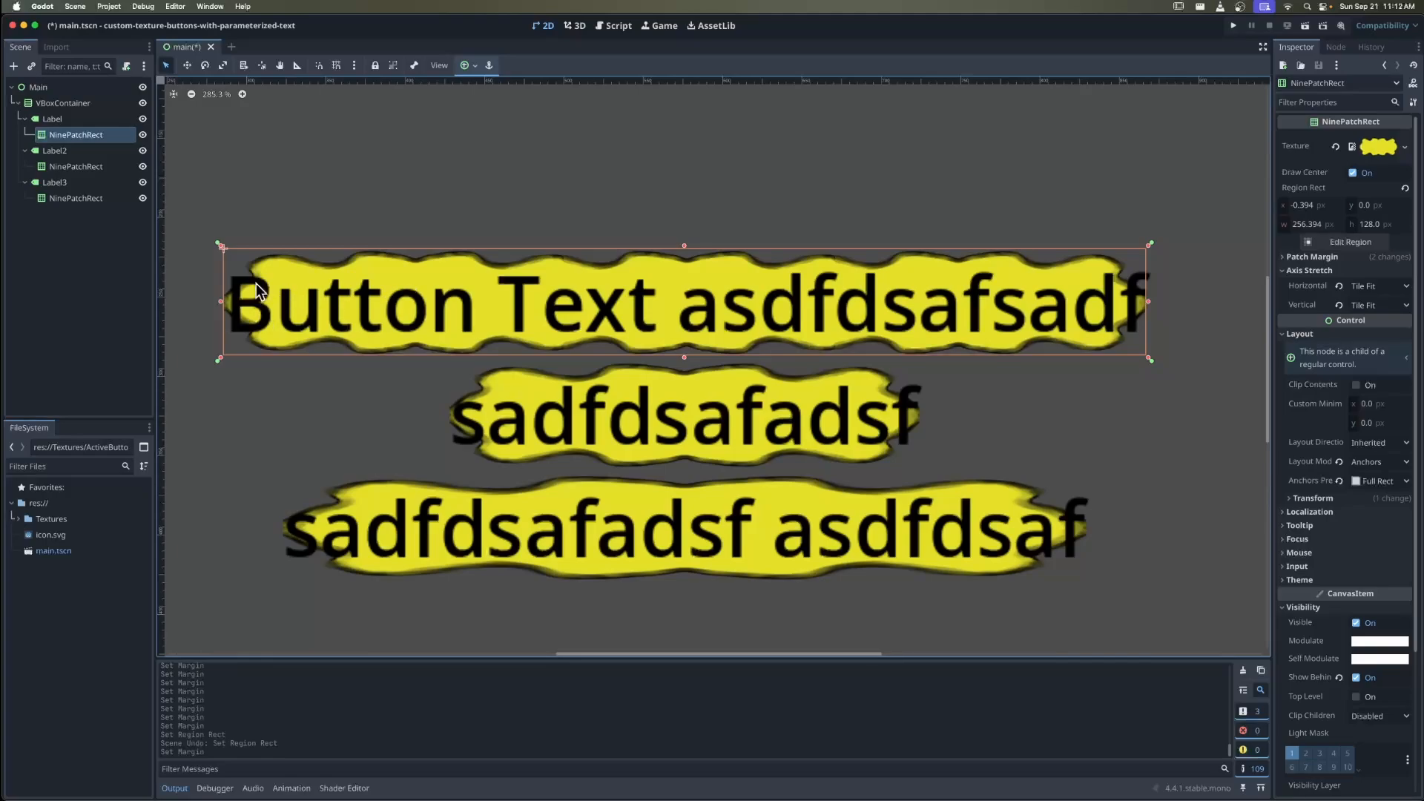
# Set the first label's NinePatchRect to the Custom anchors preset and expand its anchor offsets
pyautogui.click(55, 120)
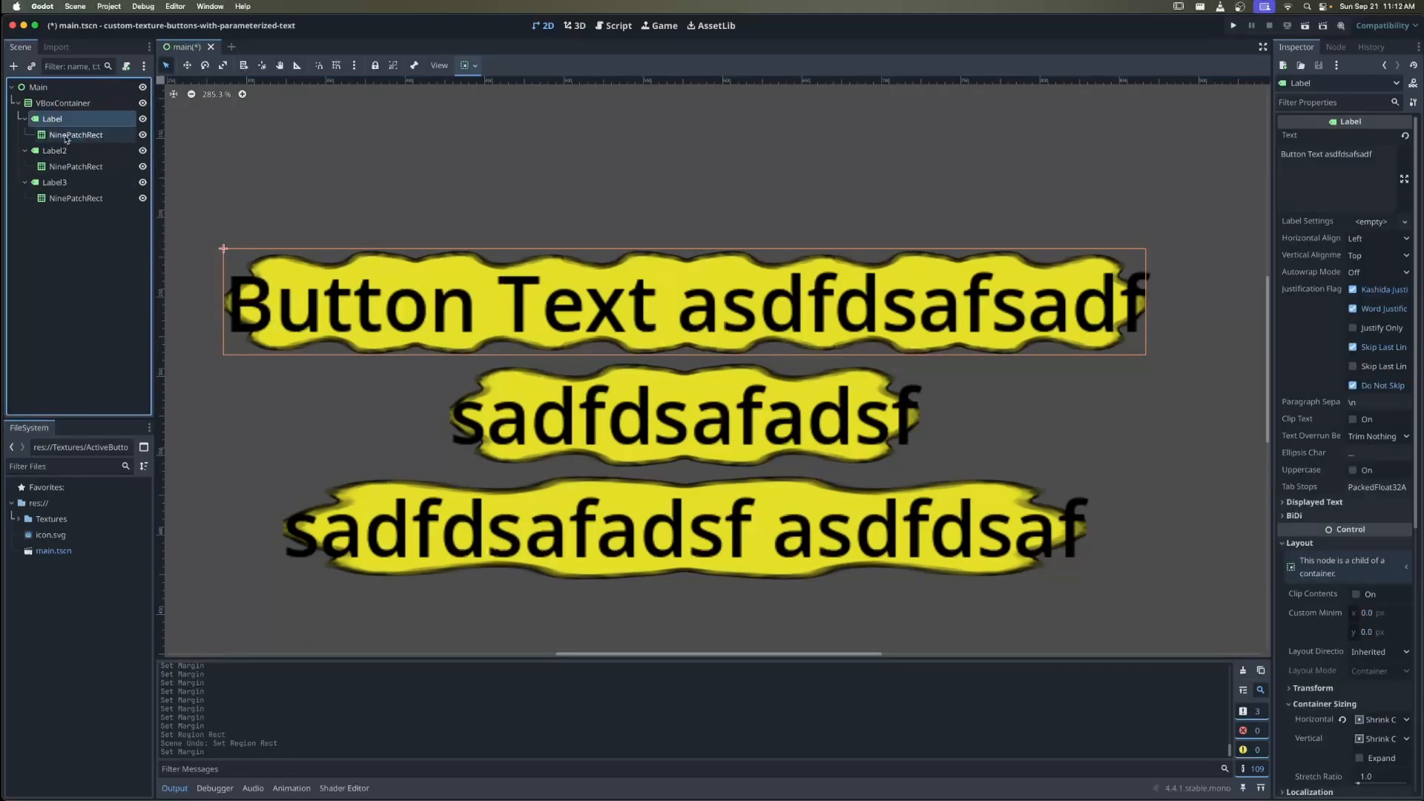
pyautogui.click(71, 136)
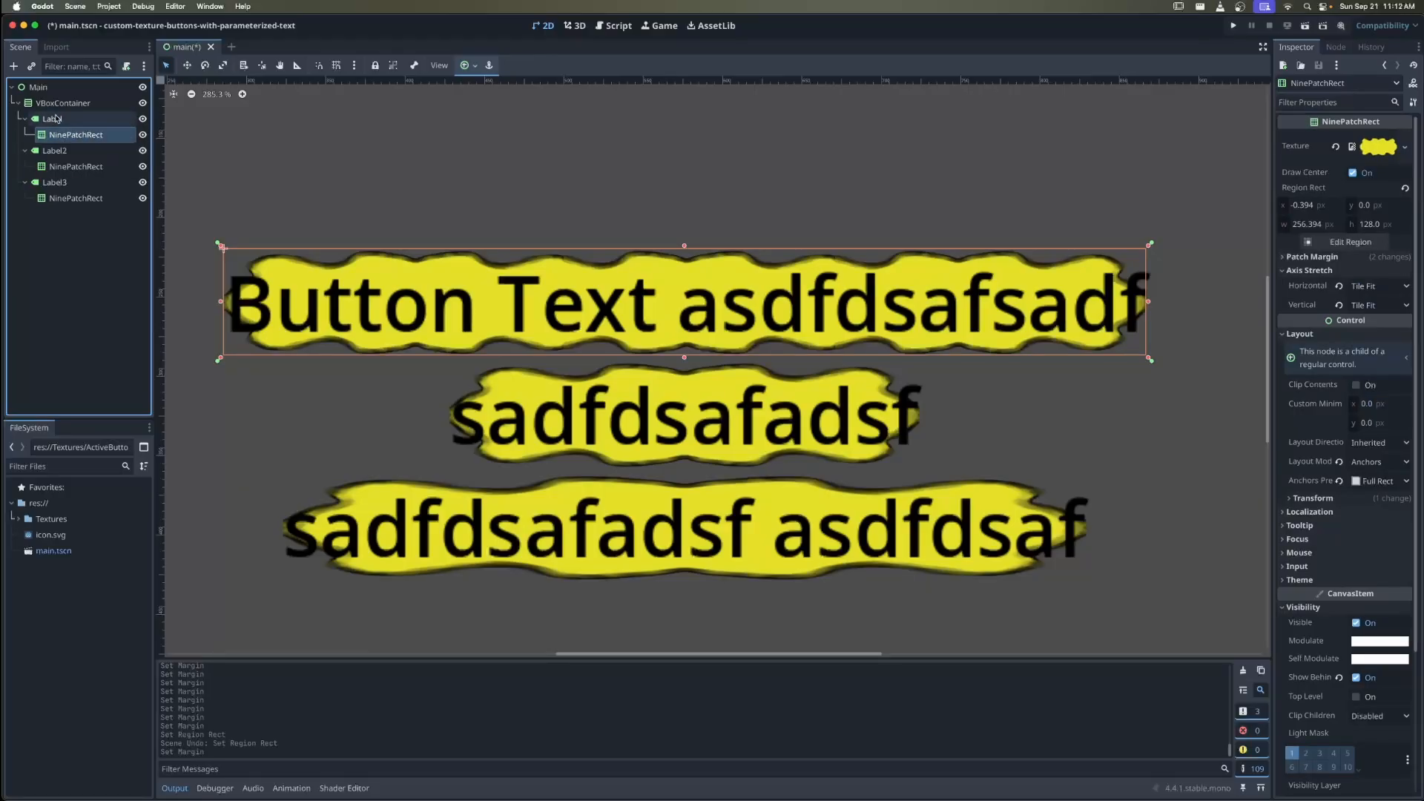
pyautogui.click(56, 119)
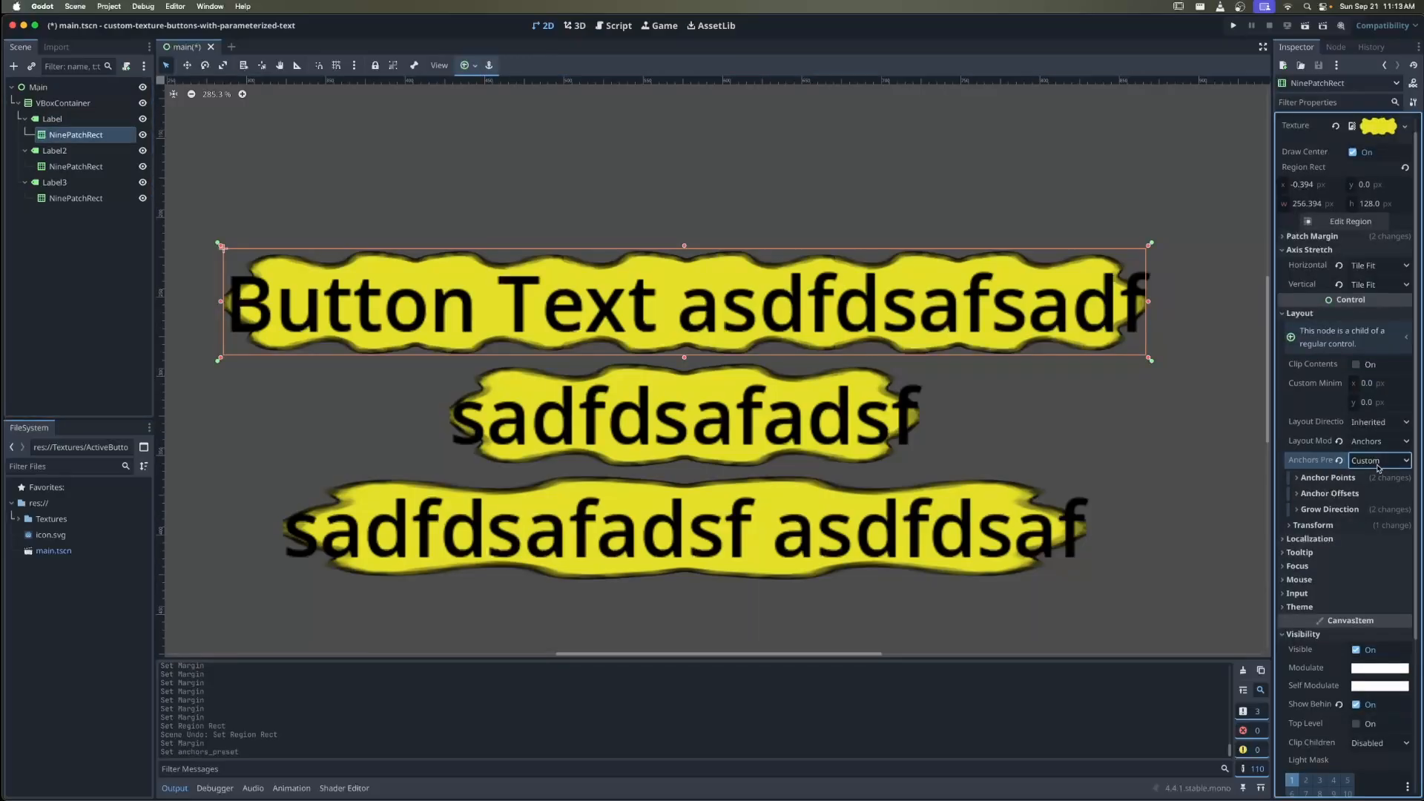
pyautogui.click(1377, 467)
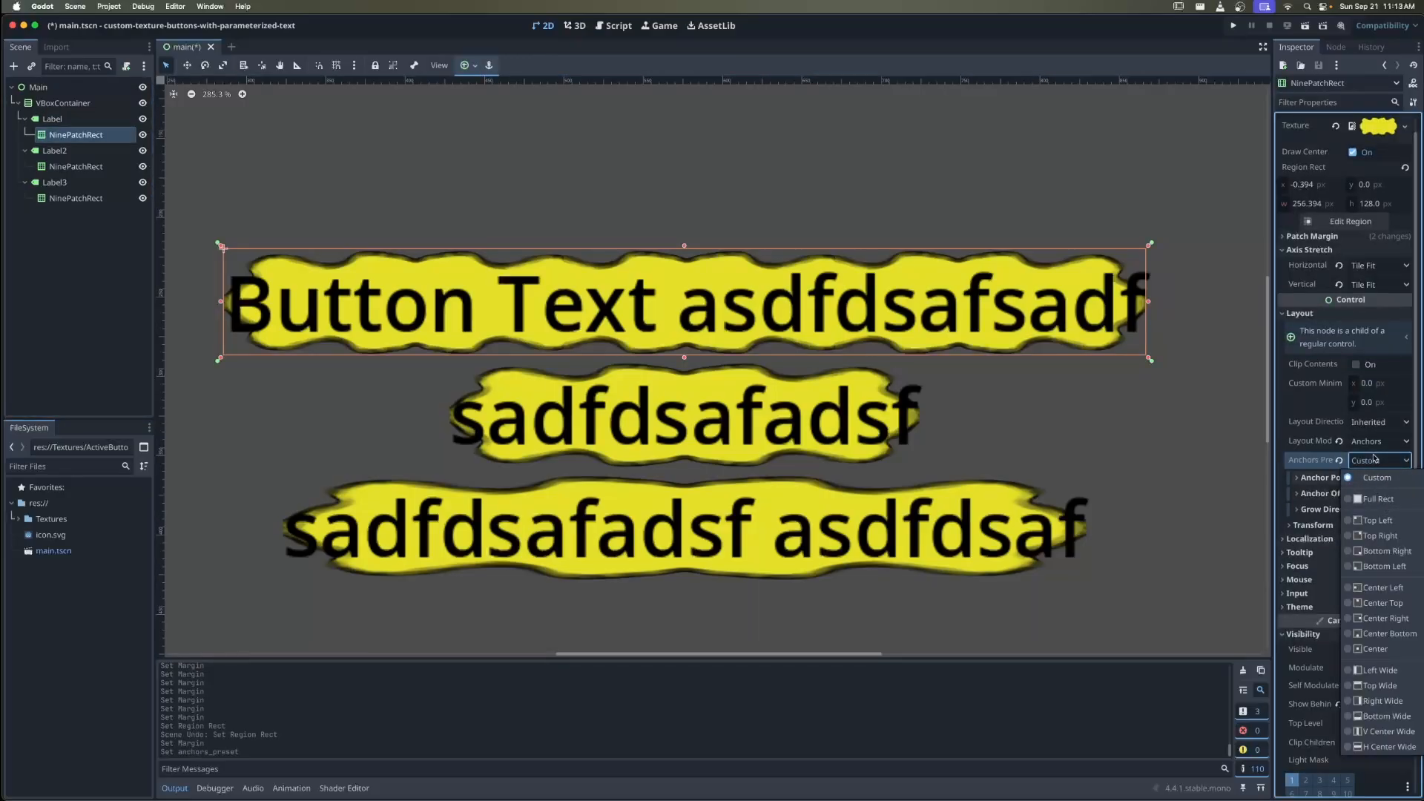
pyautogui.click(1375, 461)
pyautogui.scroll(-1, 1326, 456)
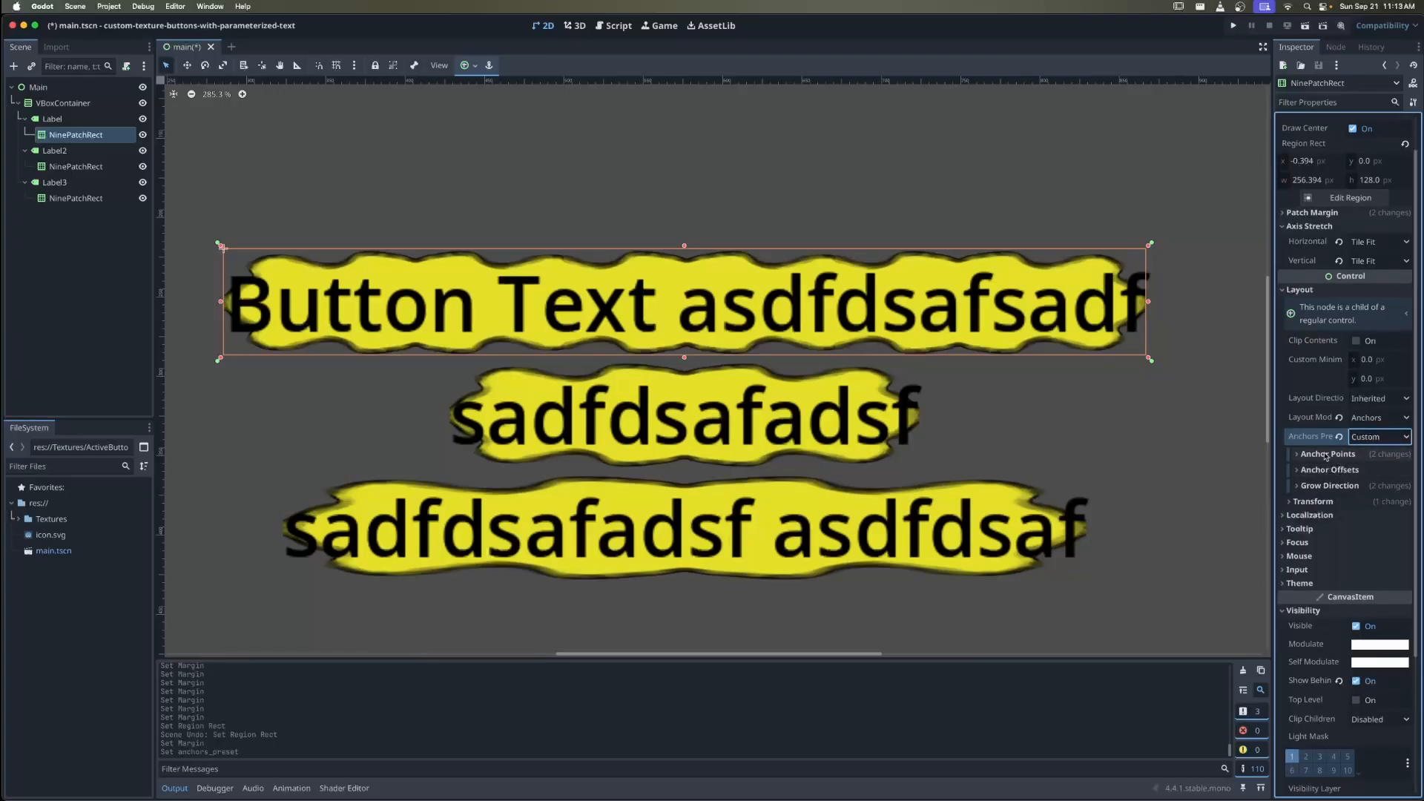
pyautogui.click(1327, 454)
pyautogui.scroll(-1, 1357, 445)
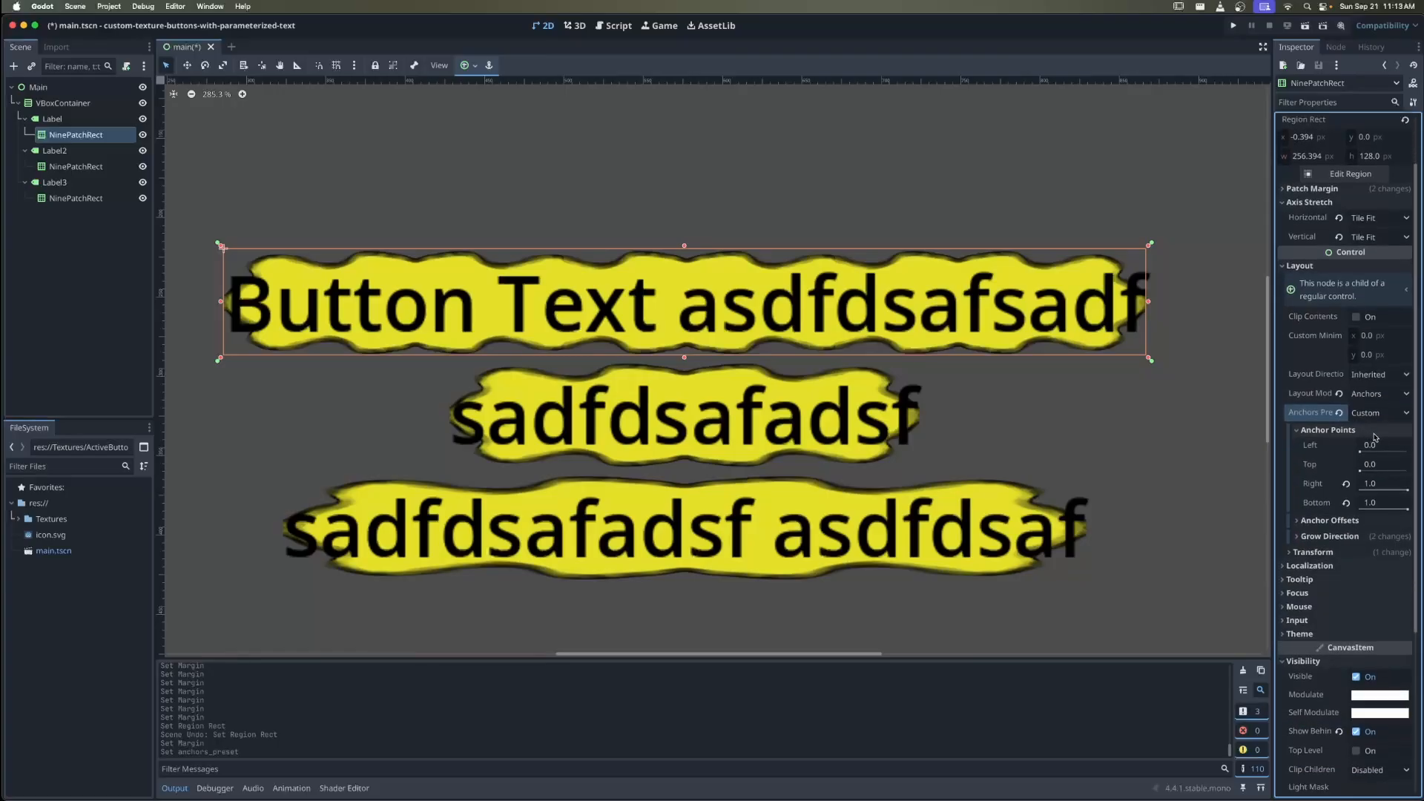
pyautogui.click(1353, 431)
pyautogui.click(1356, 446)
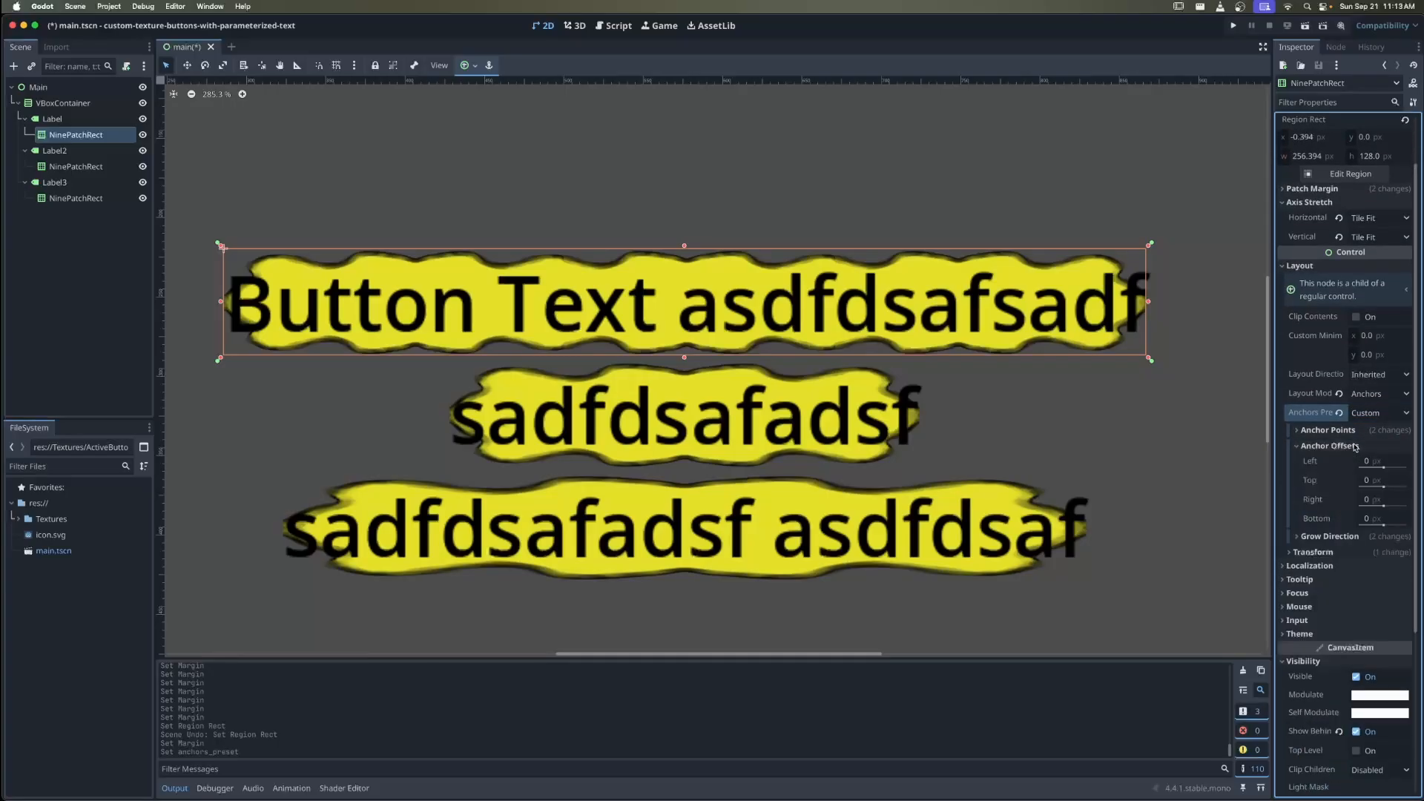
# Try left anchor offsets of 20, -20 and -25 px on the first label's NinePatchRect
pyautogui.click(1393, 460)
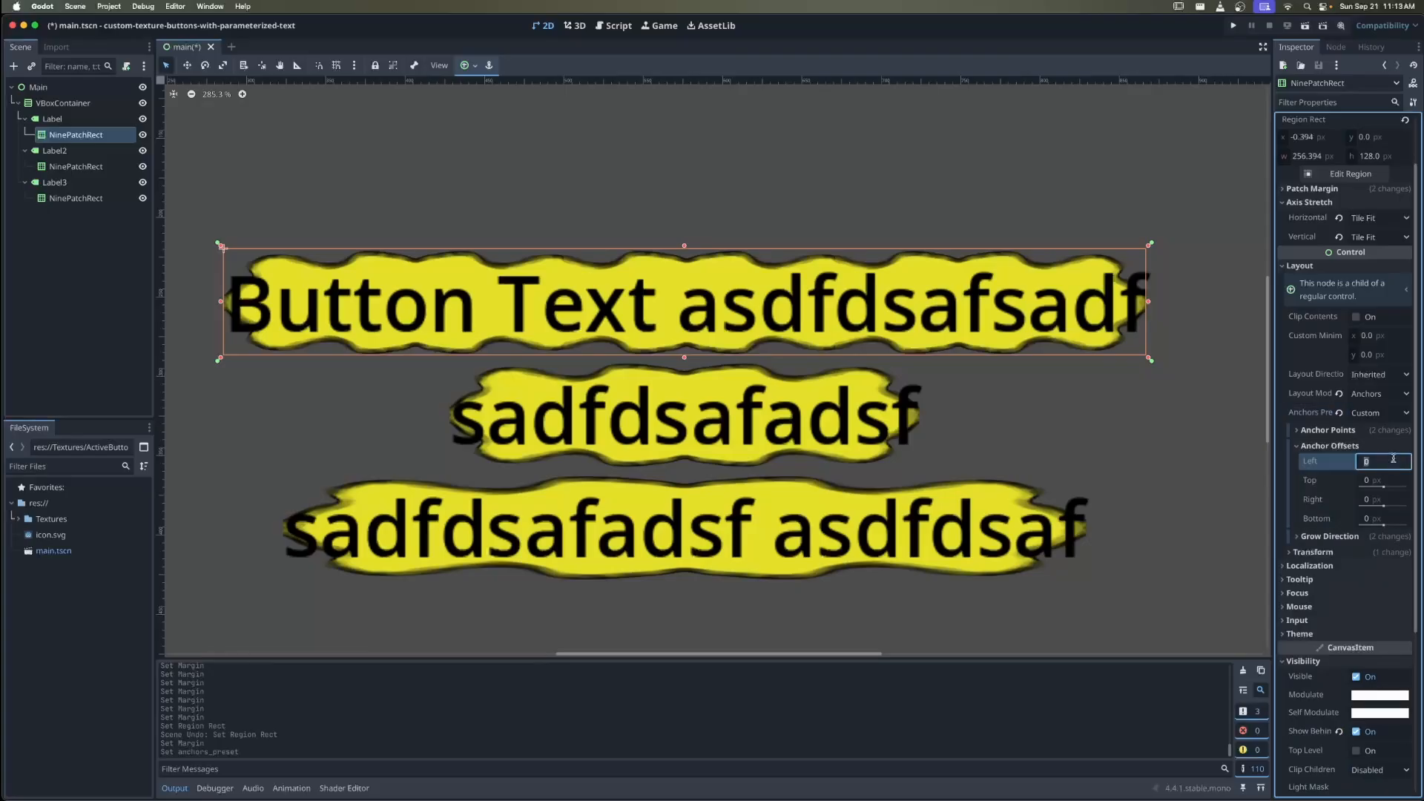
pyautogui.write('20')
pyautogui.press('Return')
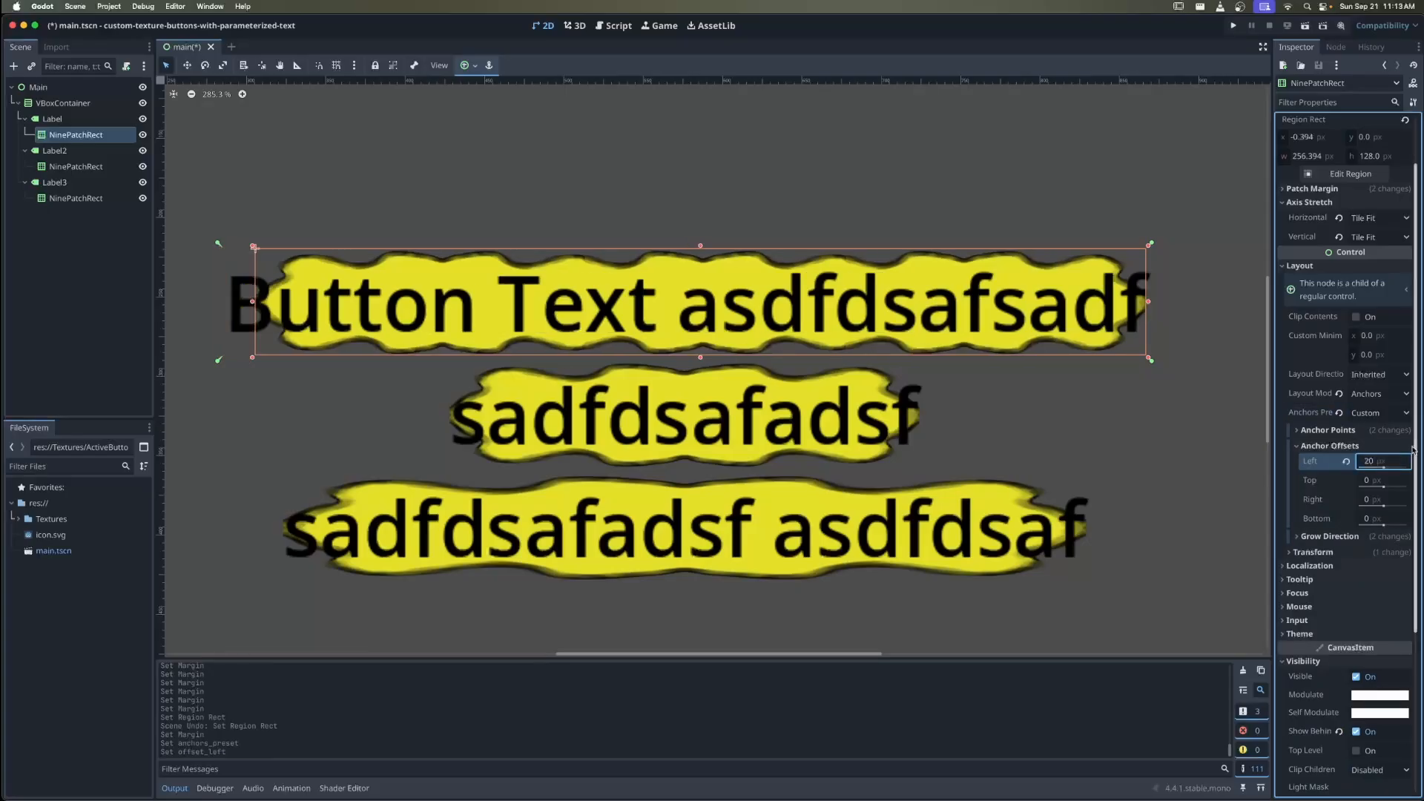
pyautogui.press('Return')
pyautogui.write('-20')
pyautogui.press('Return')
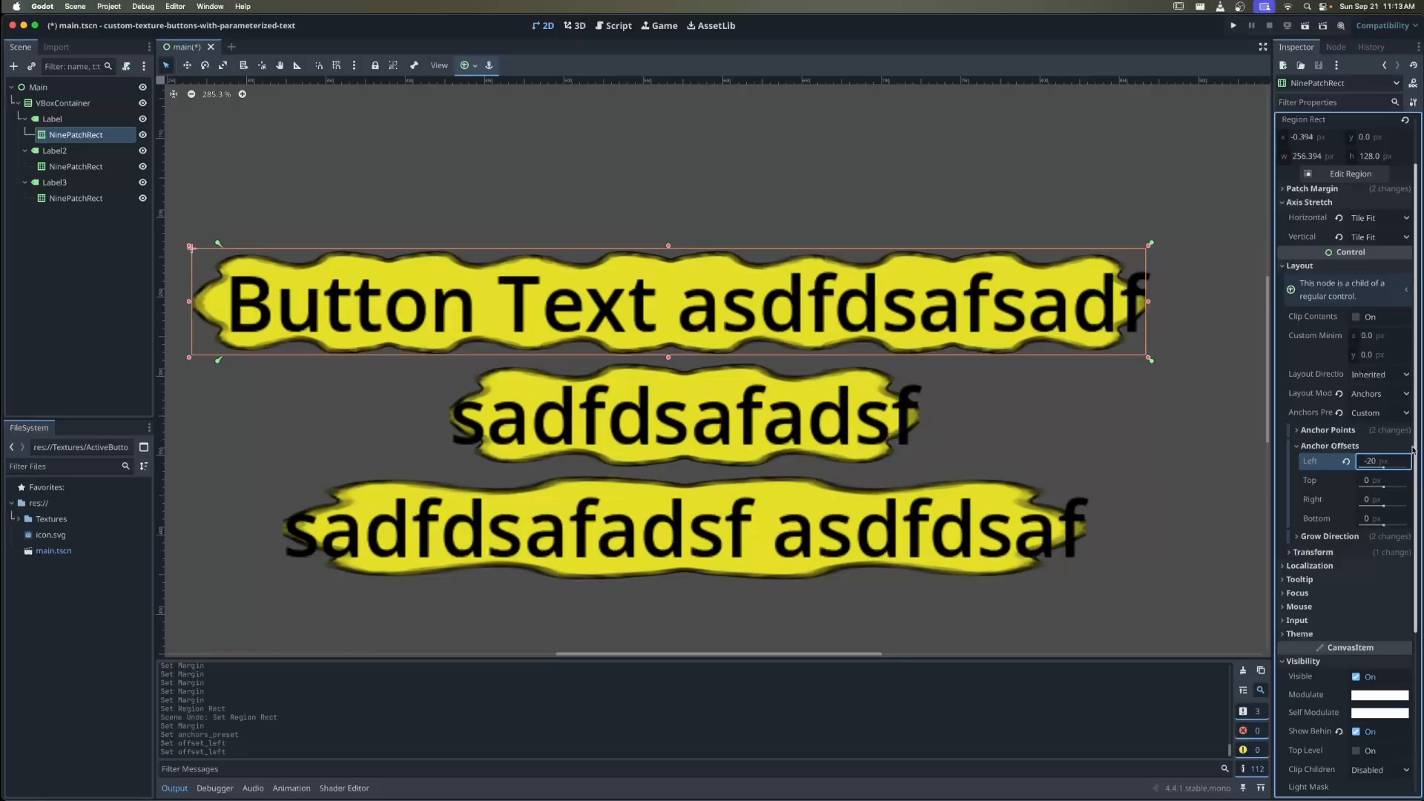
pyautogui.press('Return')
pyautogui.write('-25')
pyautogui.press('Return')
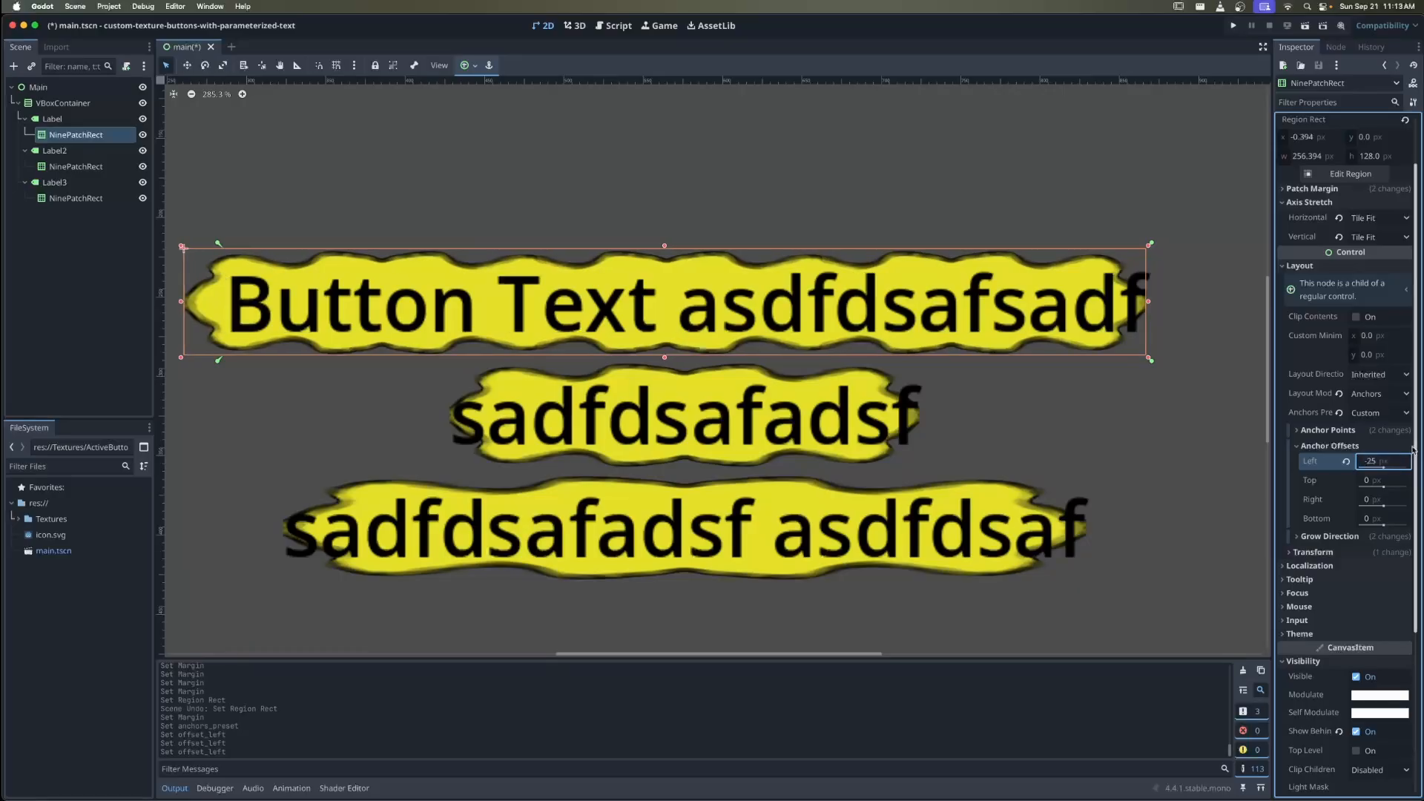
# Set the right anchor offset of the NinePatchRect to 25 px and check both ends of the button
pyautogui.click(1381, 499)
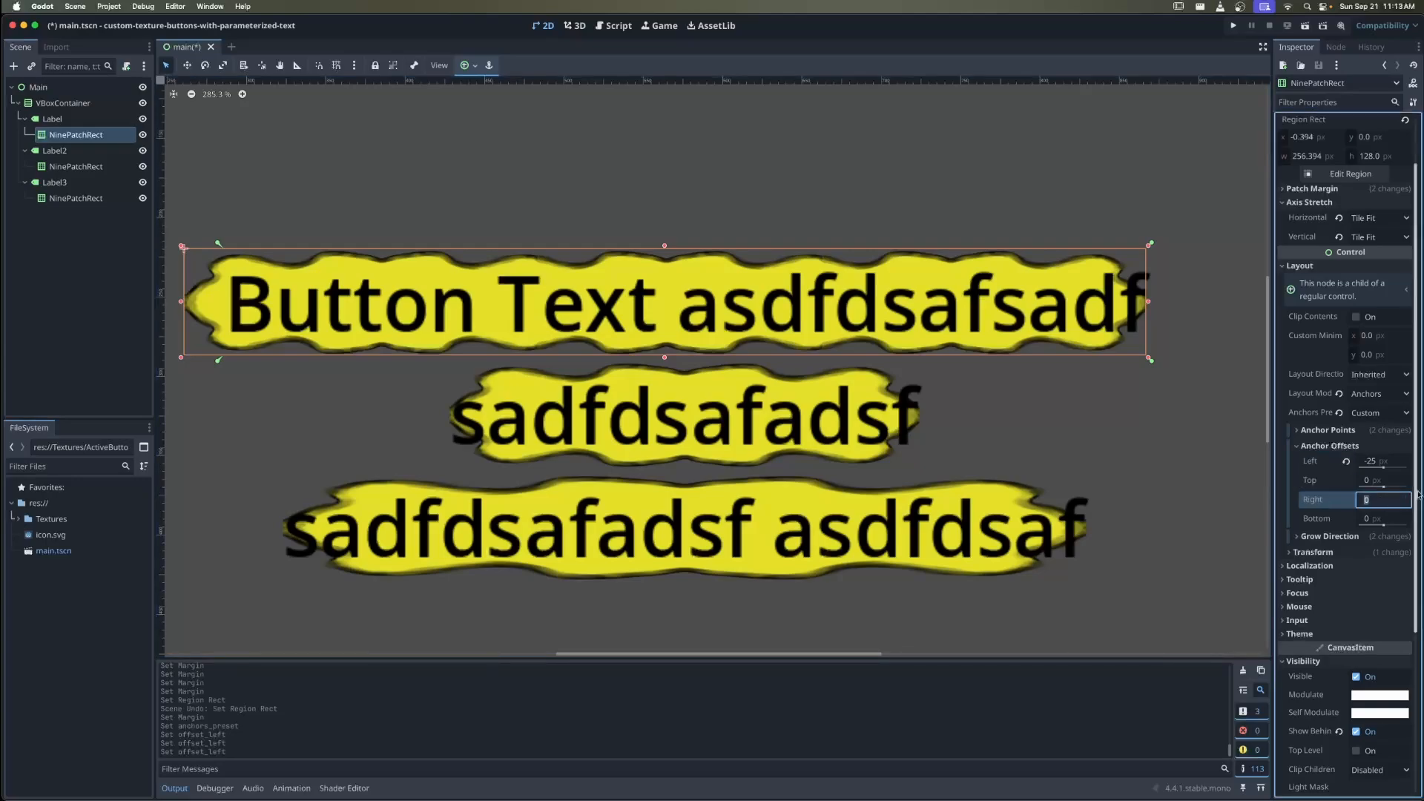
pyautogui.press('Return')
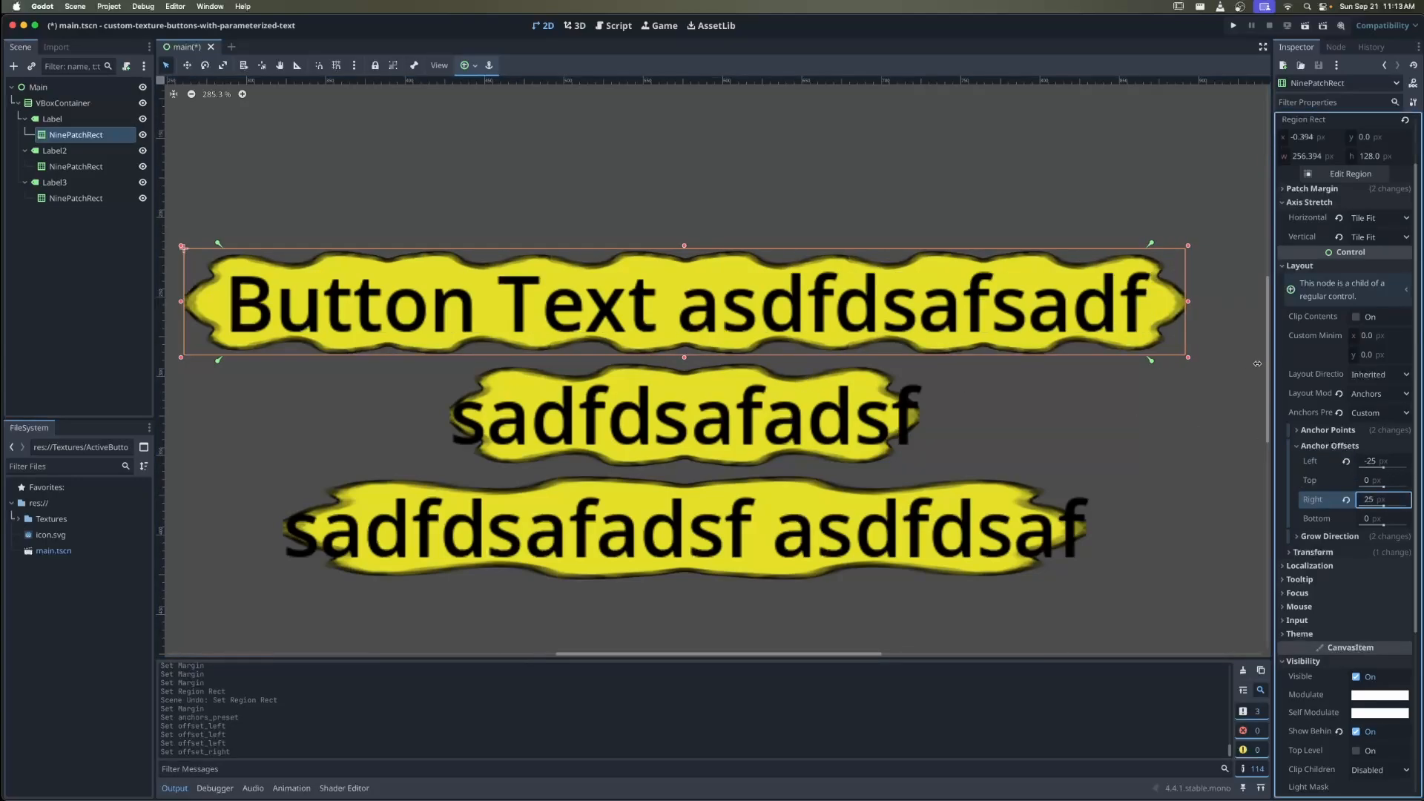
pyautogui.hscroll(3, 1161, 320)
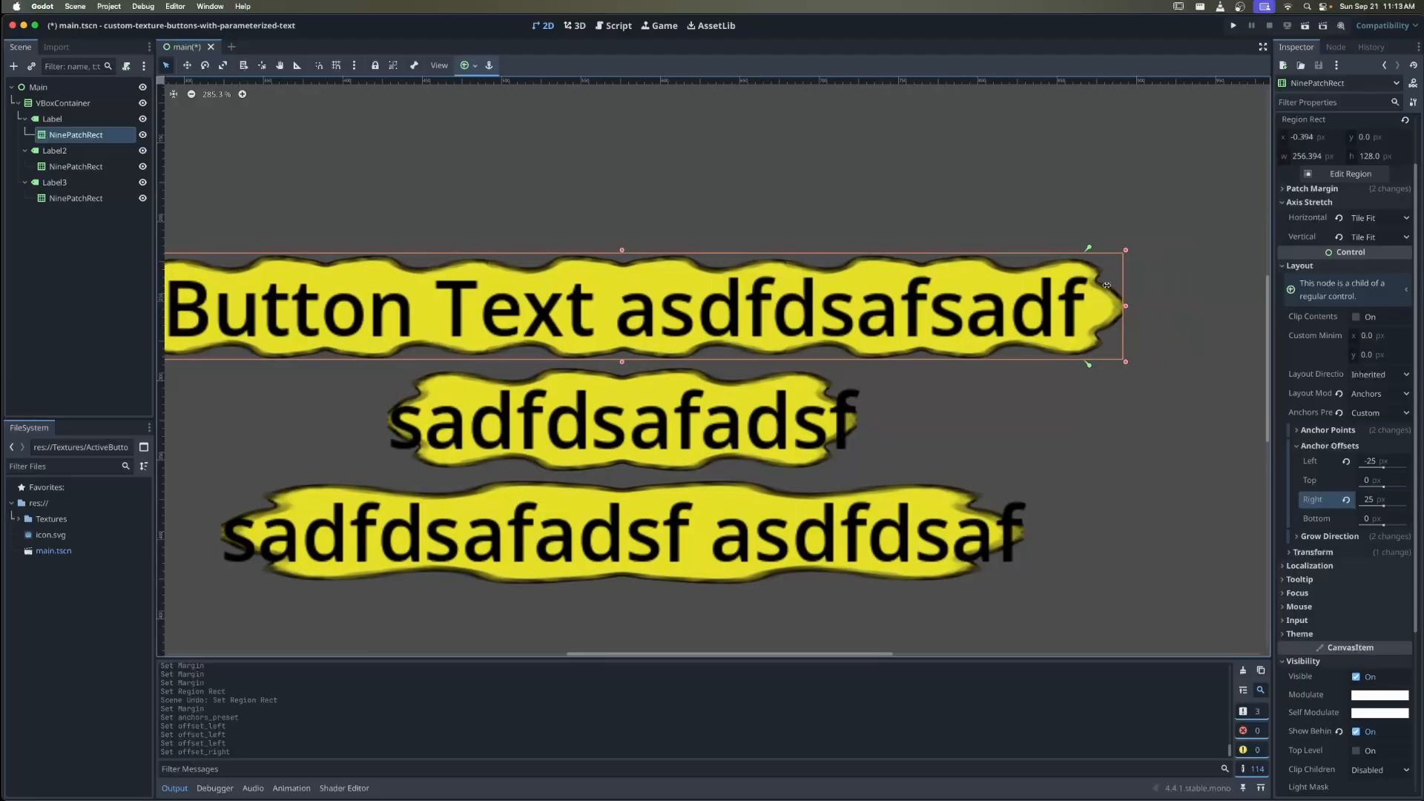
pyautogui.hscroll(-5, 1135, 306)
pyautogui.scroll(-2, 1083, 321)
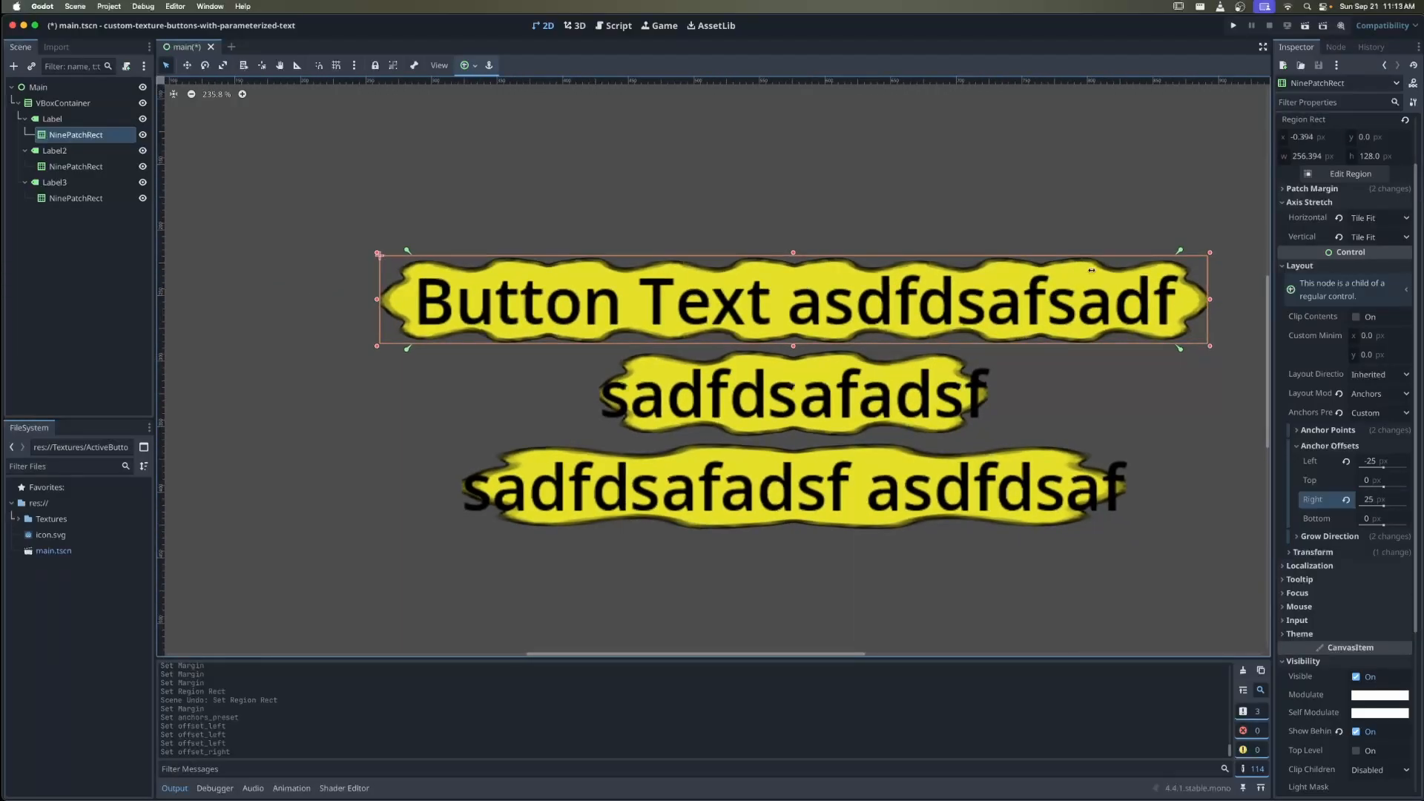
# Set the NinePatchRect's left anchor offset to -30 px and its right anchor offset to 30 px
pyautogui.click(1397, 463)
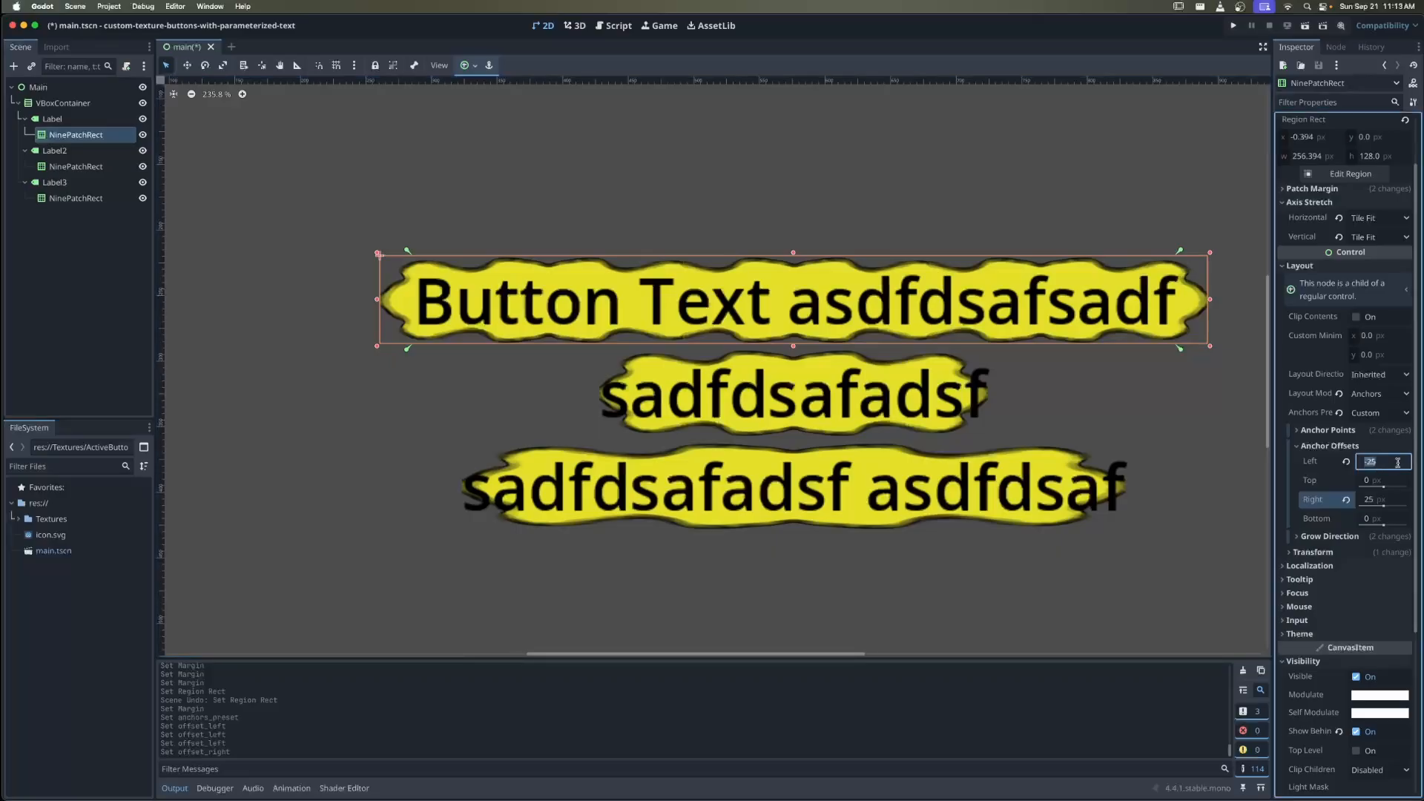
pyautogui.write('-30')
pyautogui.press('Return')
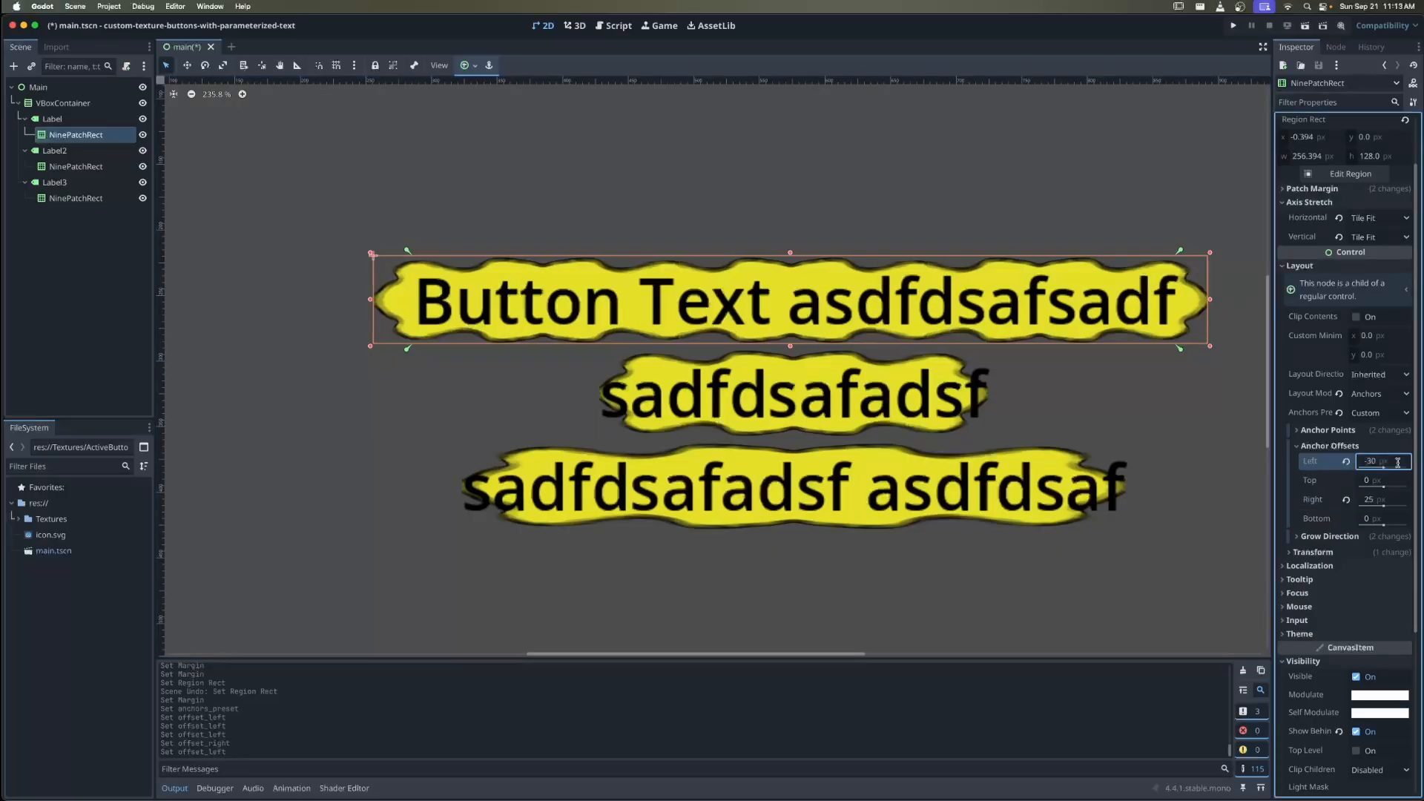
pyautogui.press('Tab')
pyautogui.press('Tab')
pyautogui.write('30')
pyautogui.press('Return')
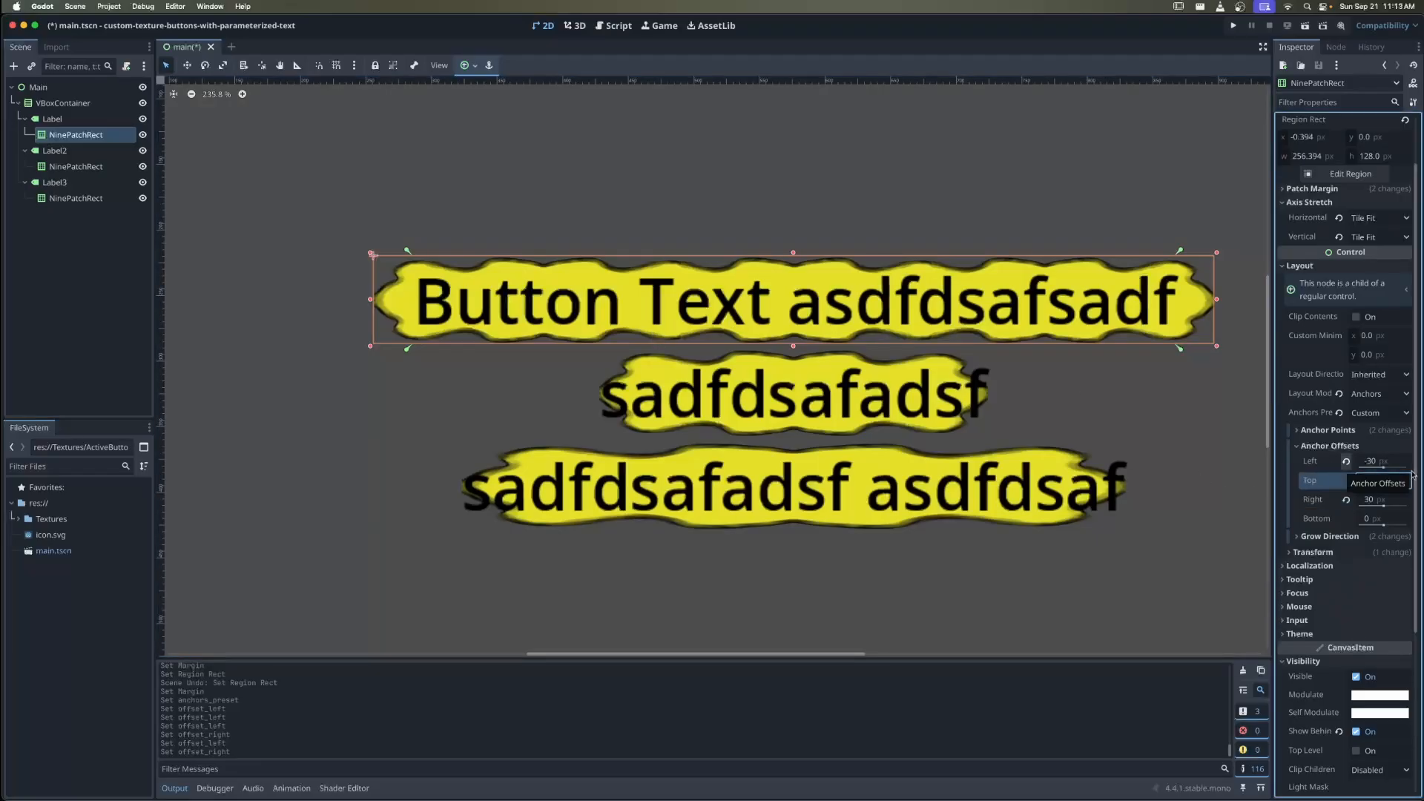
# Try top anchor offsets of 10 px and -10 px on the NinePatchRect
pyautogui.write('10')
pyautogui.press('Return')
pyautogui.press('Return')
pyautogui.write('-10')
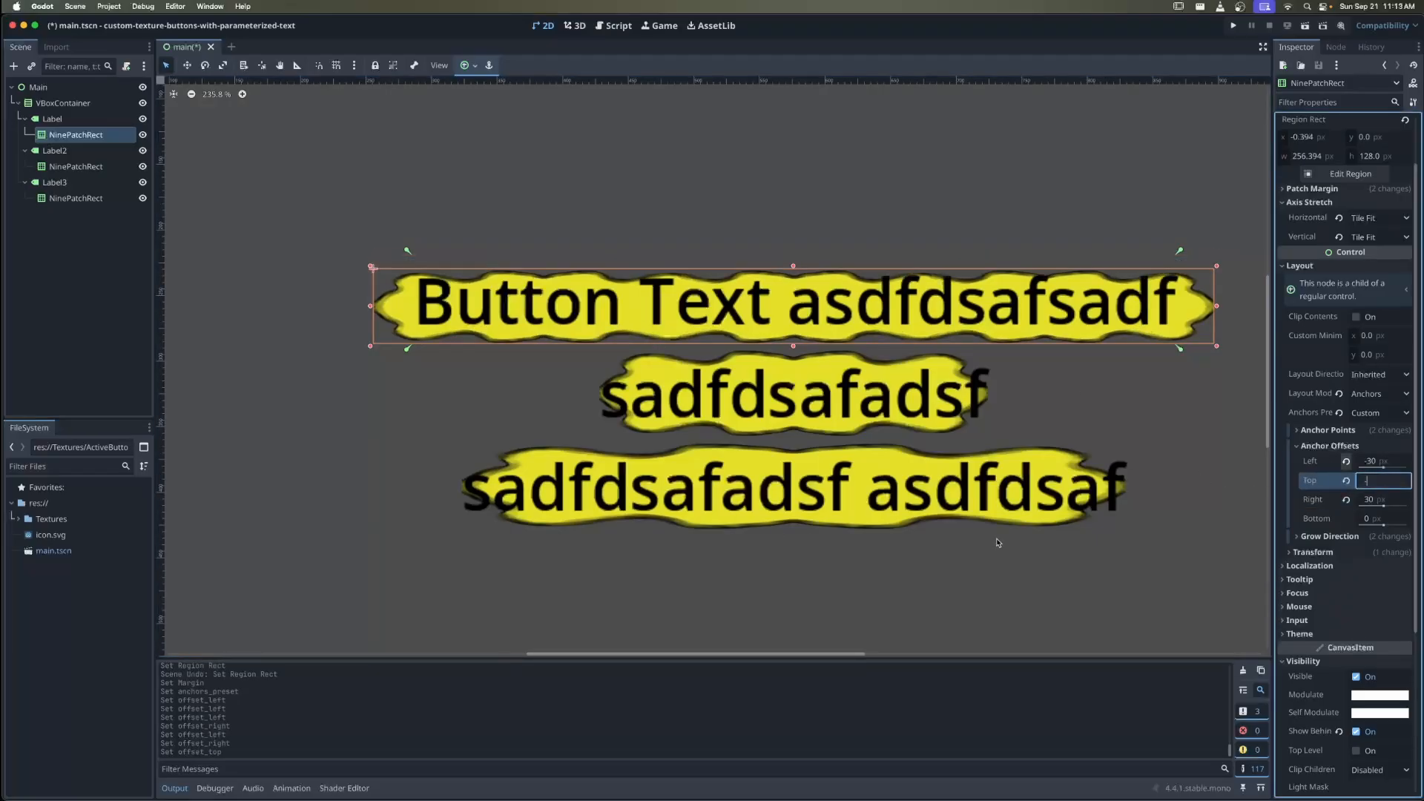
pyautogui.press('Return')
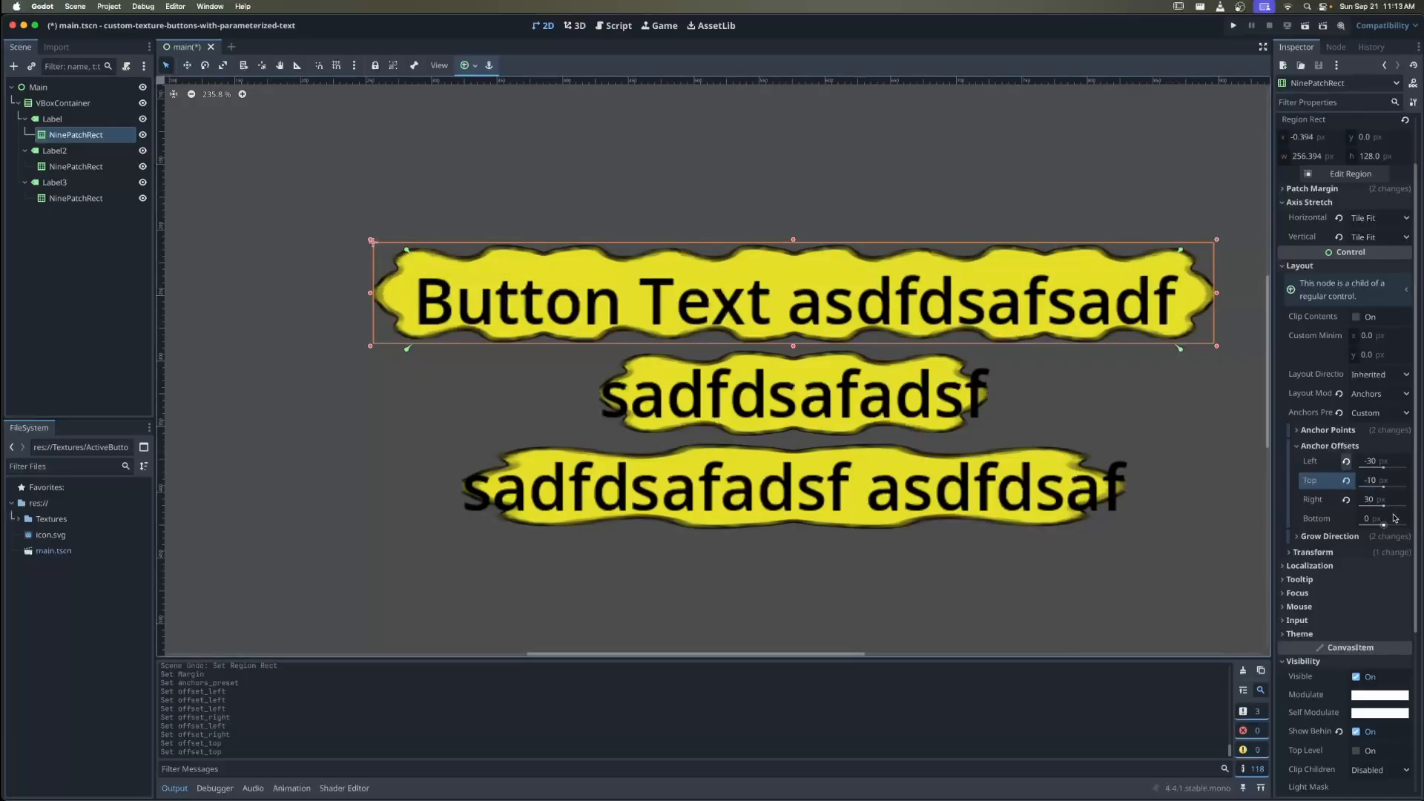
# Set the NinePatchRect's bottom anchor offset to 5 px and its top anchor offset to -5 px
pyautogui.click(1395, 519)
pyautogui.write('10')
pyautogui.press('Return')
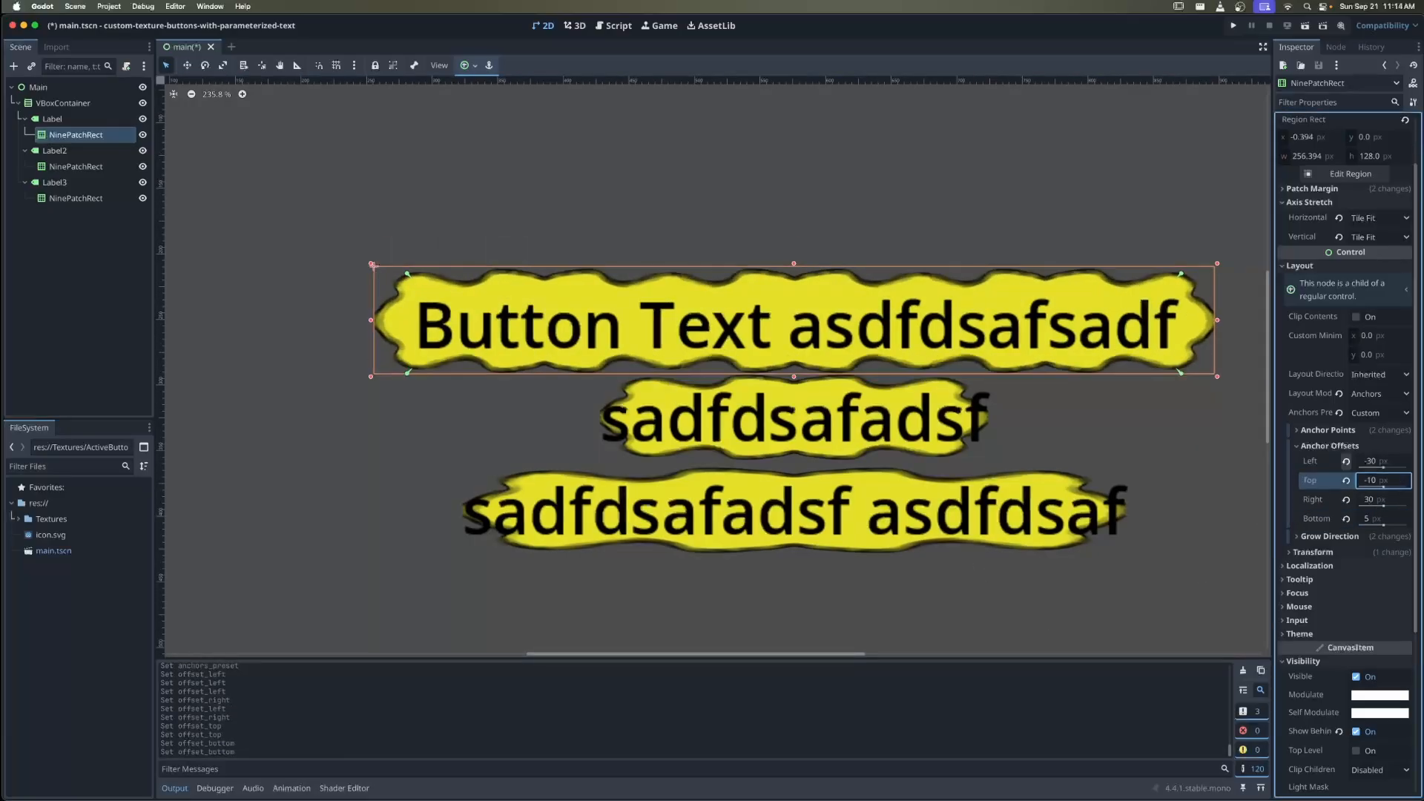
pyautogui.click(1382, 480)
pyautogui.write('-5')
pyautogui.press('Return')
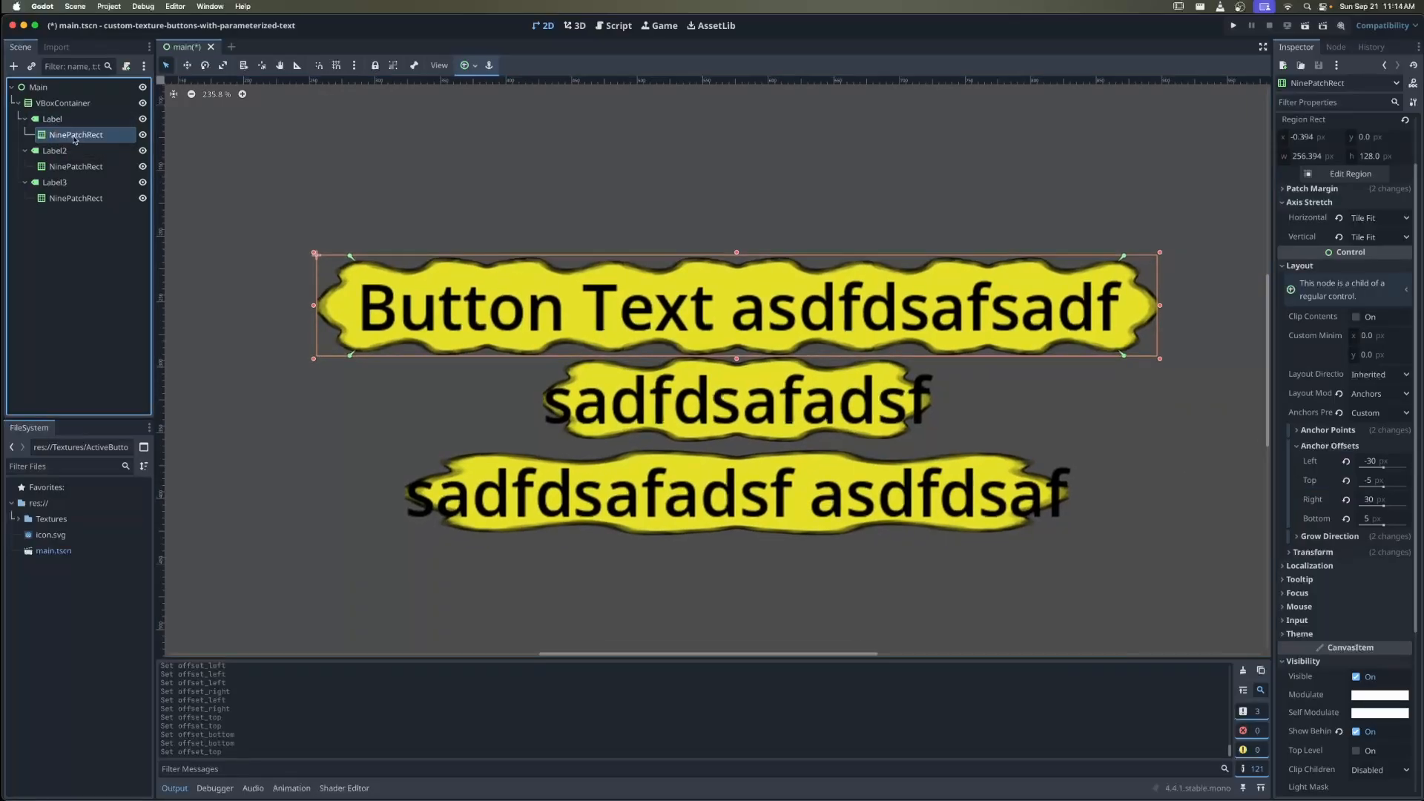
# Delete Label2 and Label3 together with their NinePatchRects from the scene
pyautogui.click(54, 150)
pyautogui.keyDown('super'); pyautogui.click(64, 183); pyautogui.keyUp('super')
pyautogui.press('Delete')
pyautogui.press('Return')
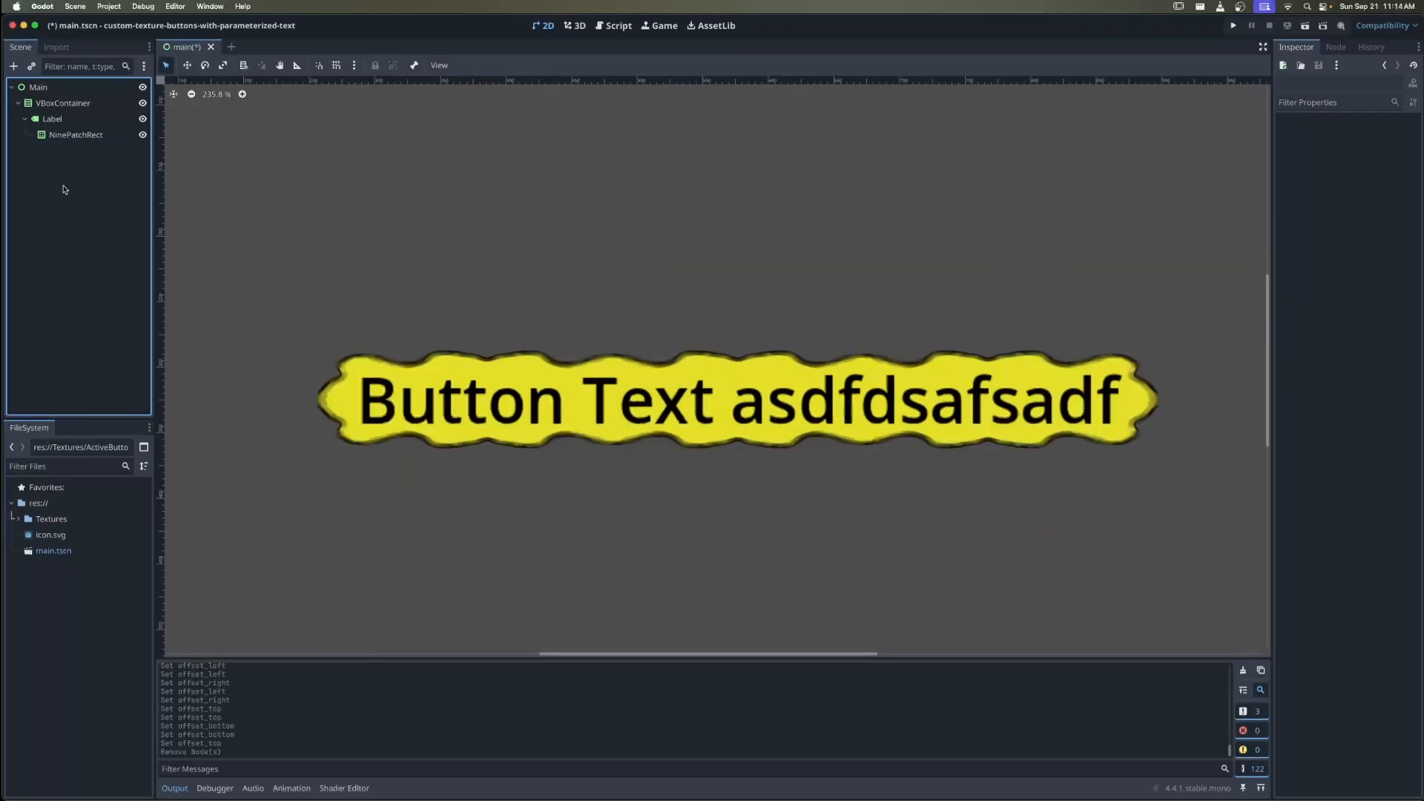
# Save the remaining Label branch as its own scene named button.tscn
pyautogui.click(52, 119)
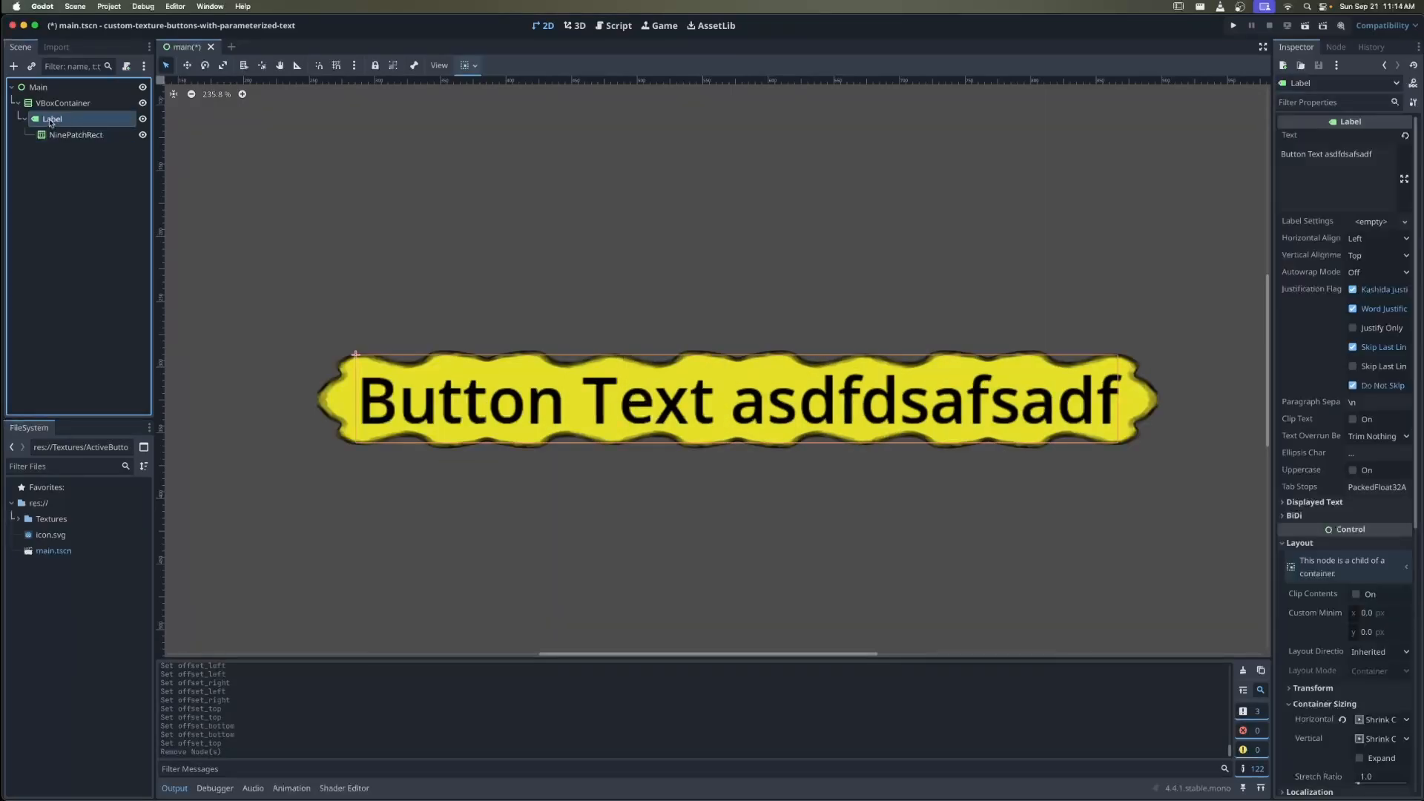
pyautogui.rightClick(52, 120)
pyautogui.click(111, 404)
pyautogui.write('button')
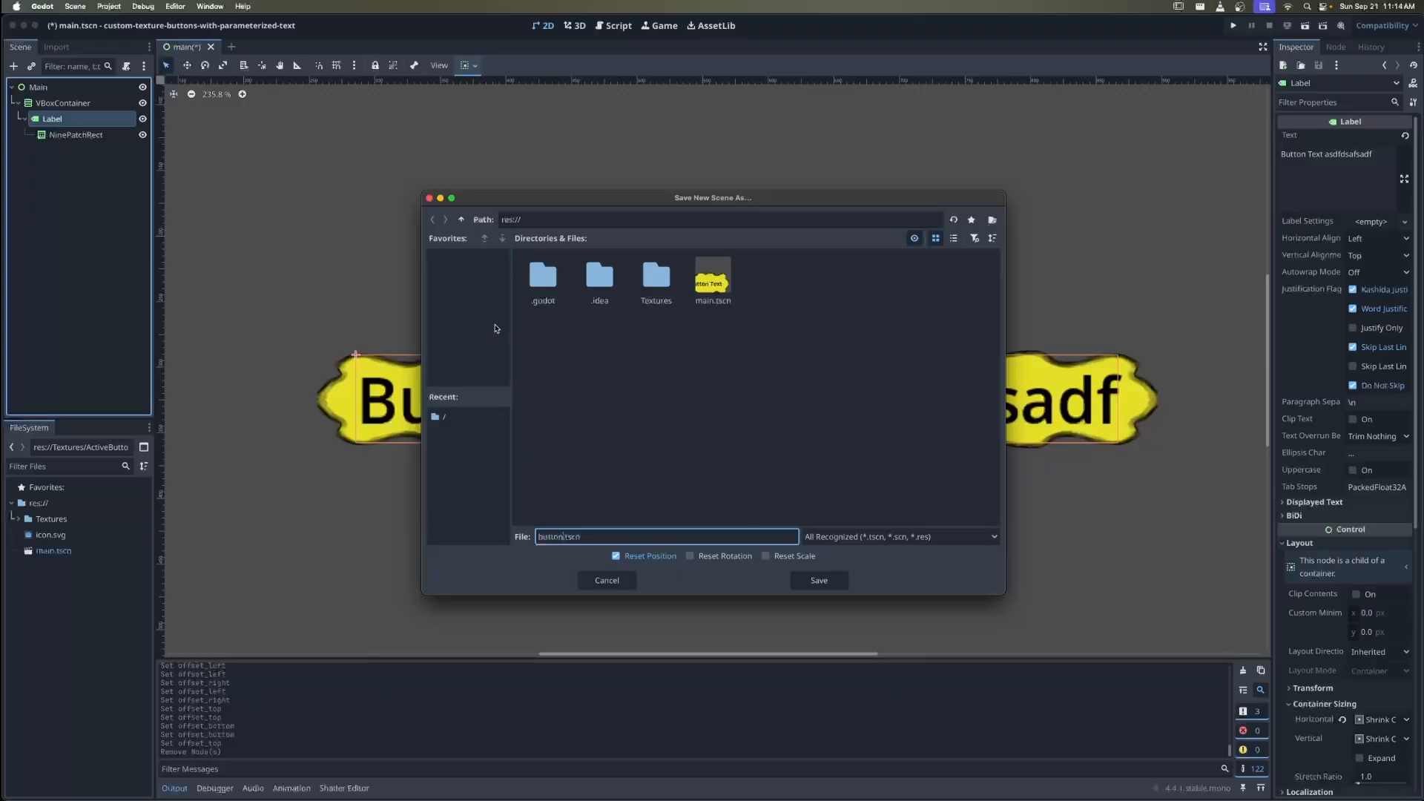
pyautogui.click(818, 580)
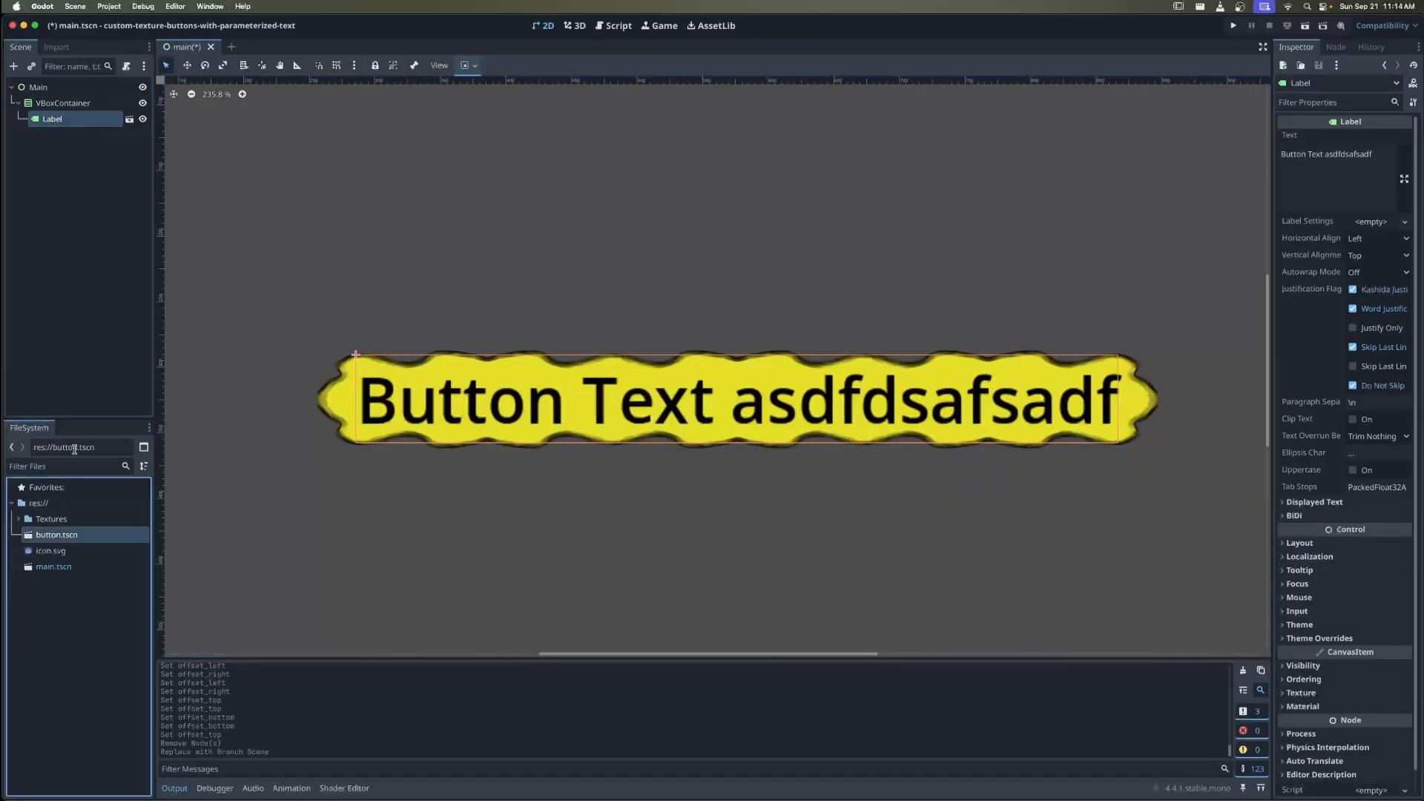
# Add two more button instances to the VBoxContainer by instantiating the button.tscn scene twice
pyautogui.click(63, 103)
pyautogui.click(32, 66)
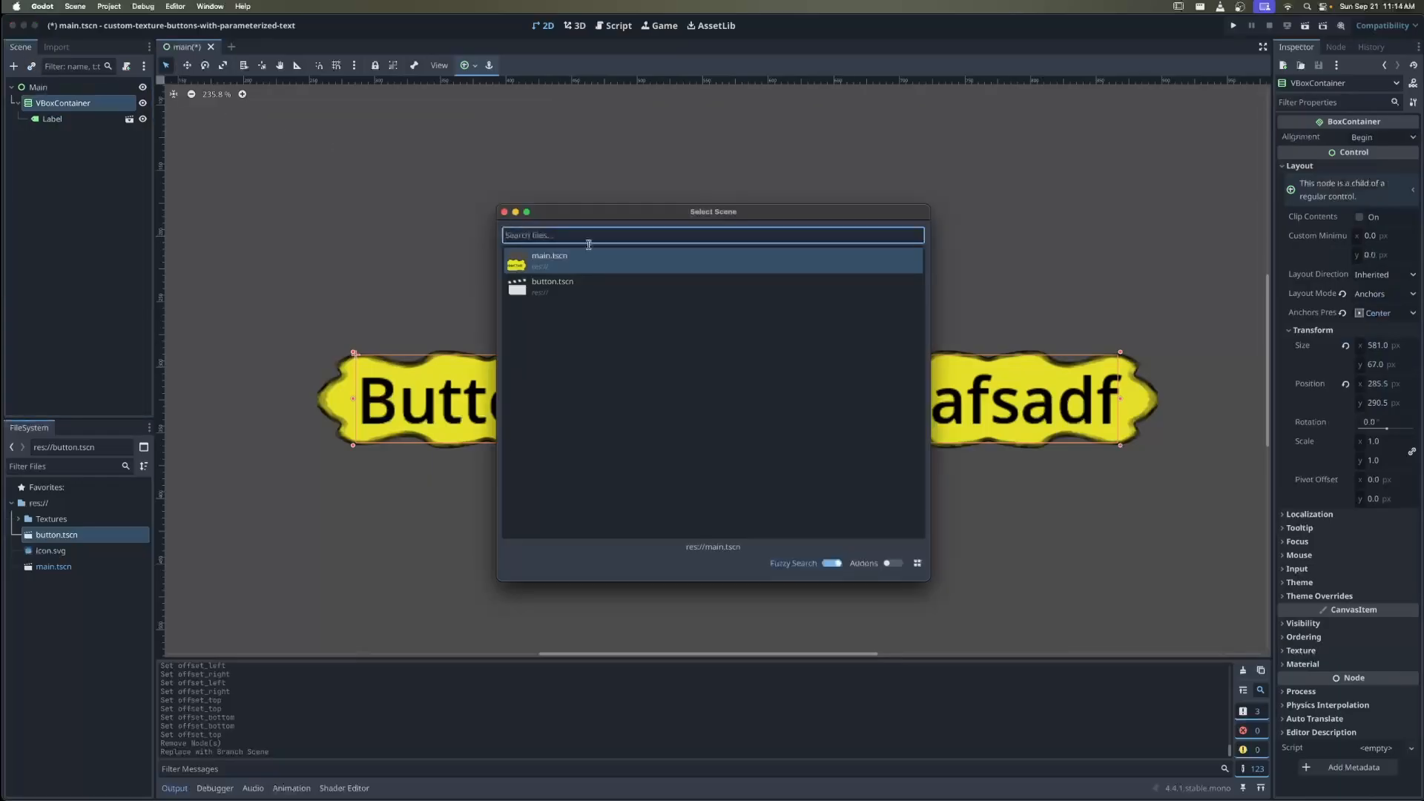
pyautogui.doubleClick(564, 286)
pyautogui.click(32, 66)
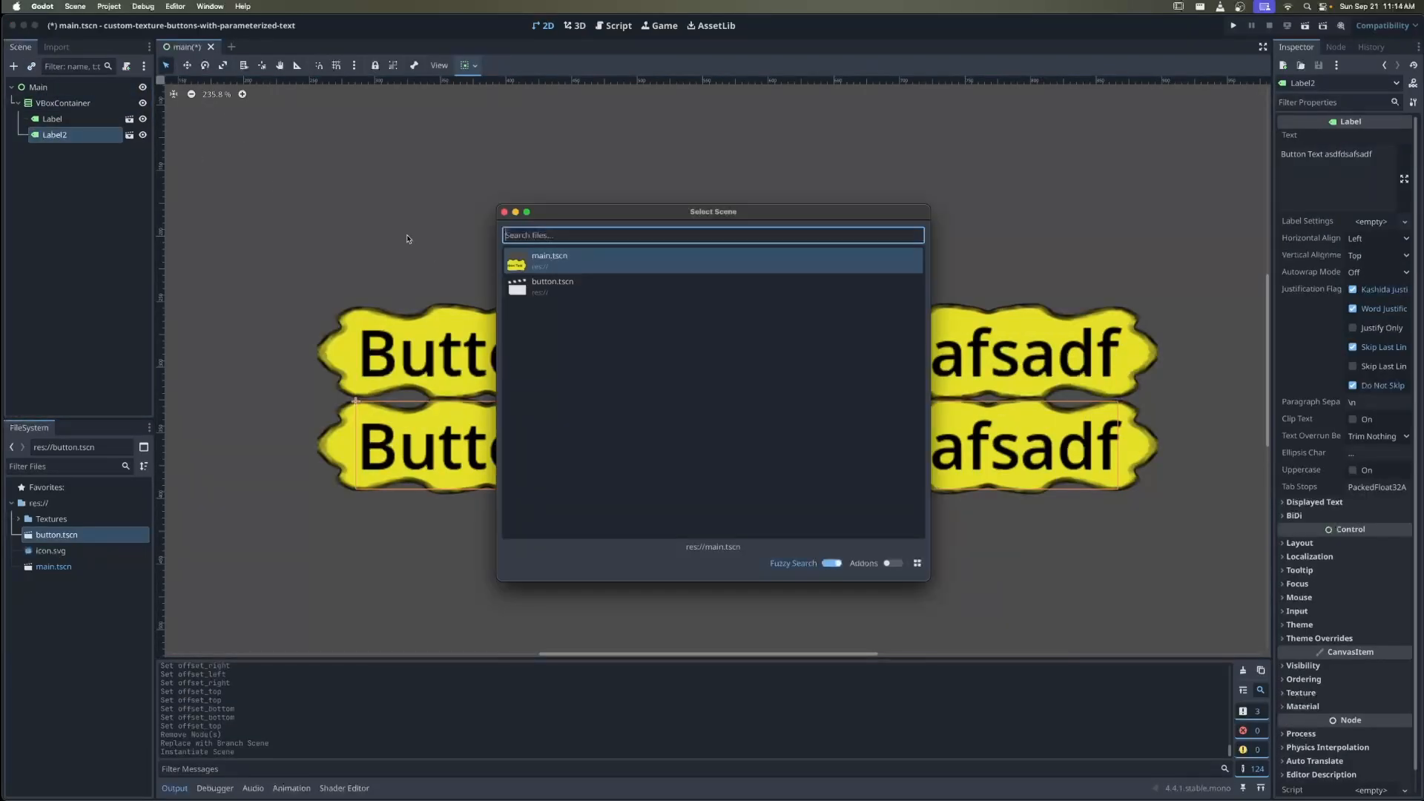
pyautogui.doubleClick(556, 289)
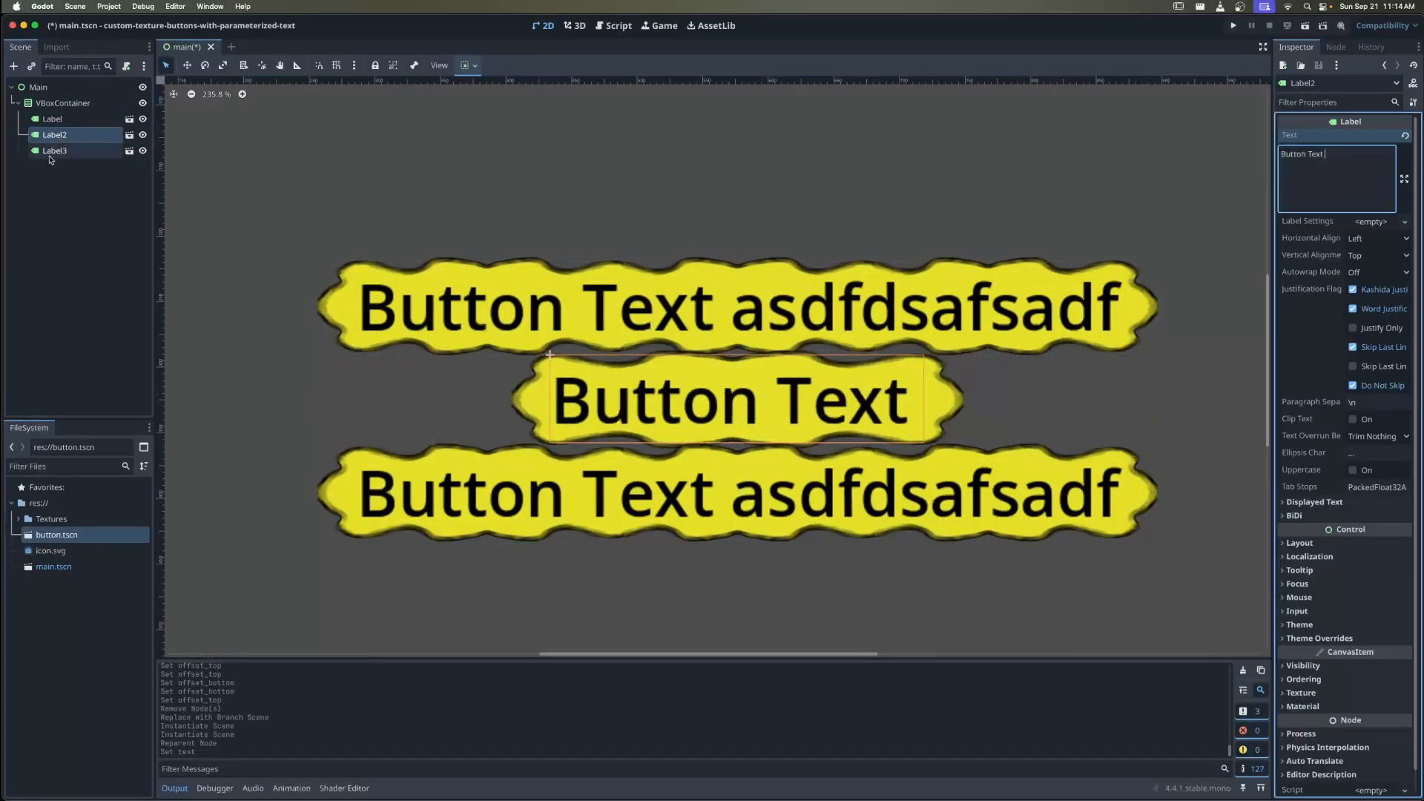
# Set the text of the third button instance, Label3, to "Exit"
pyautogui.click(54, 152)
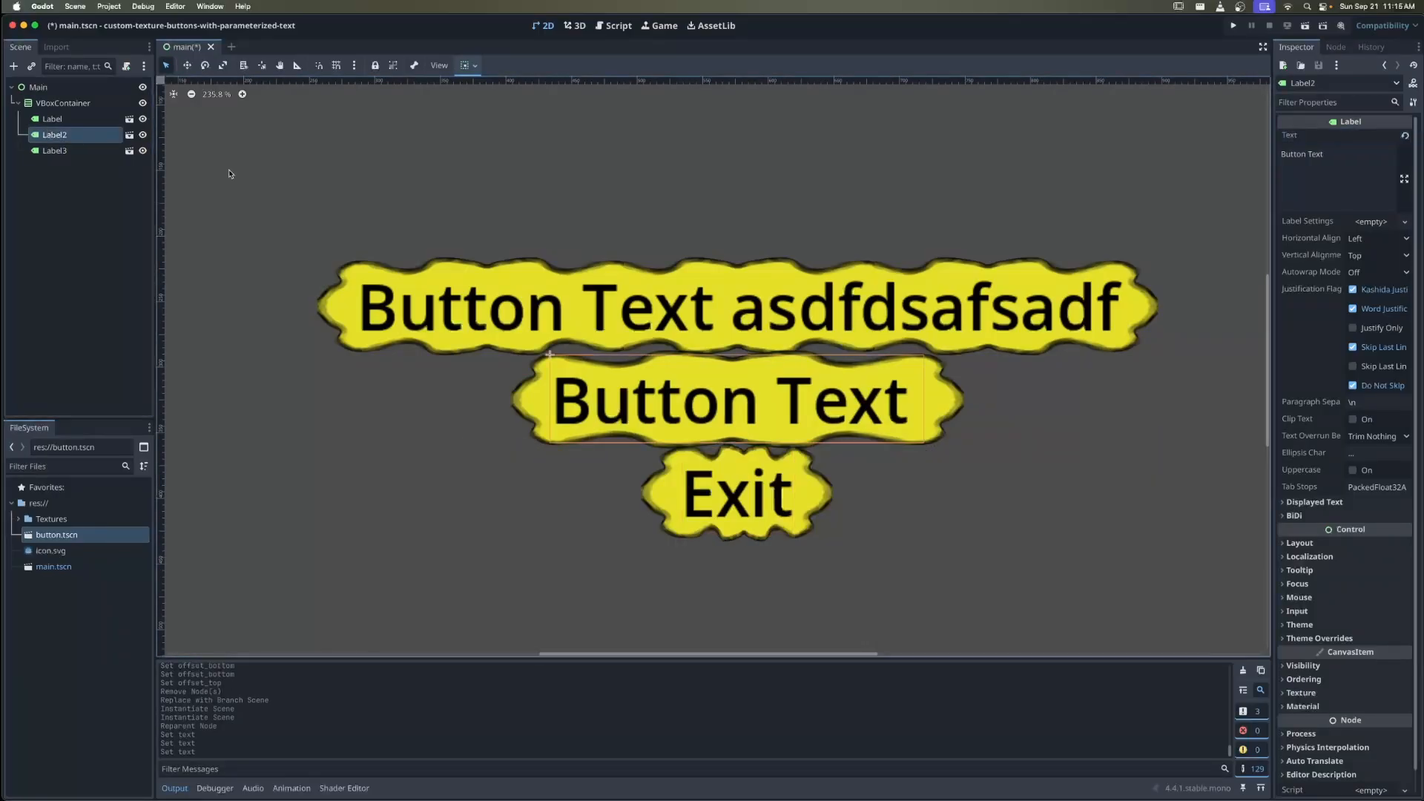
pyautogui.click(54, 119)
pyautogui.click(54, 136)
pyautogui.click(1346, 158)
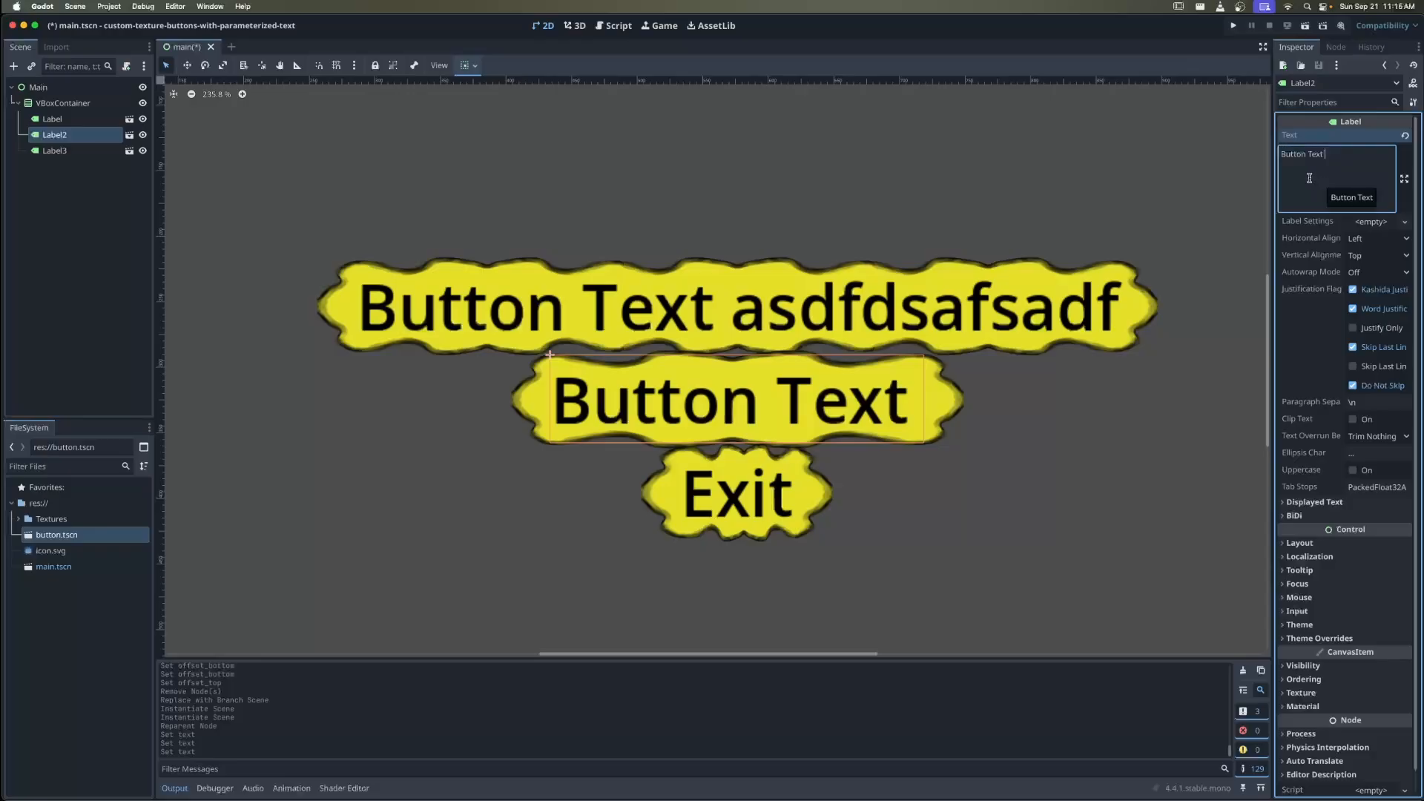
pyautogui.doubleClick(1318, 154)
# Set the text of the first button instance, Label, to "Start Game"
pyautogui.click(52, 119)
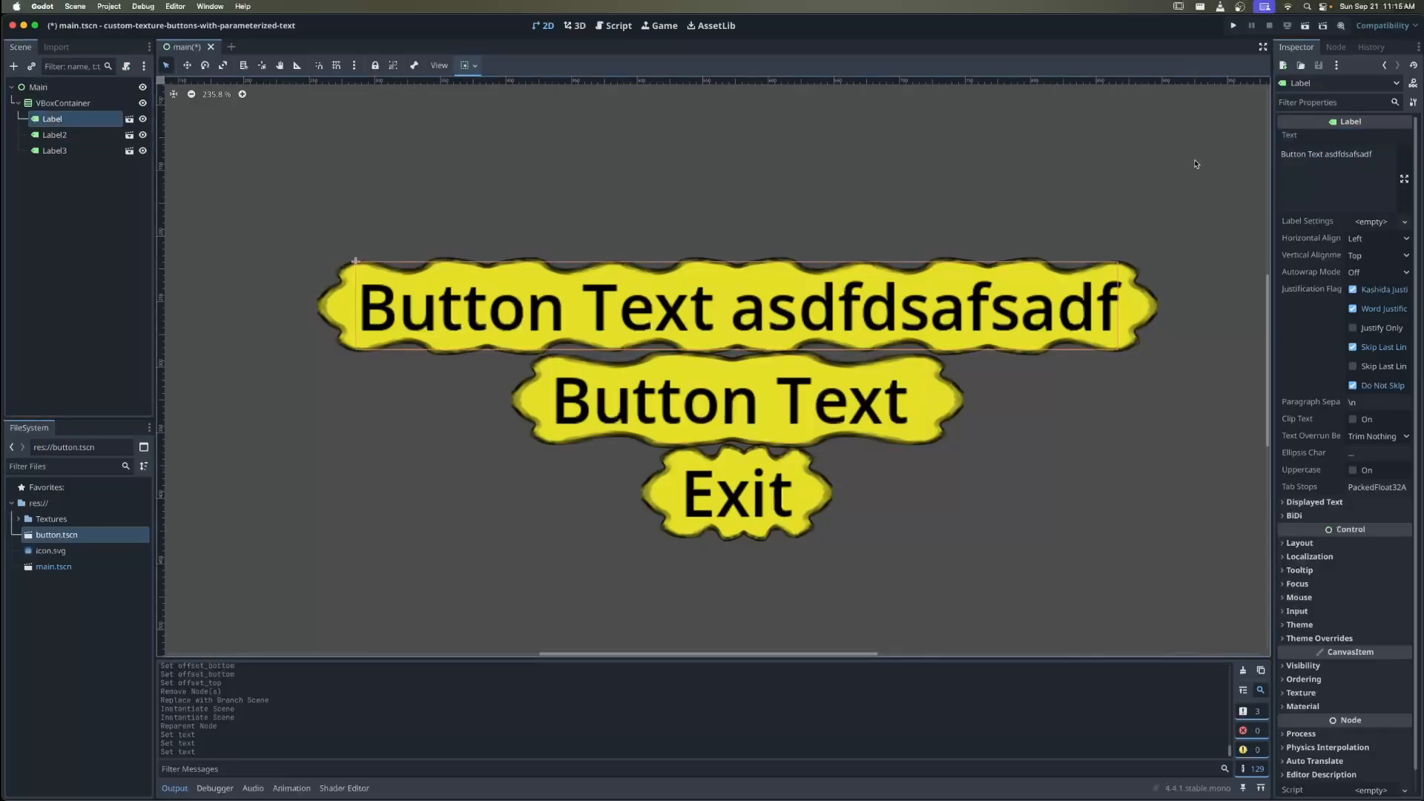
pyautogui.click(1381, 185)
pyautogui.press('super+a')
pyautogui.write('Start Game')
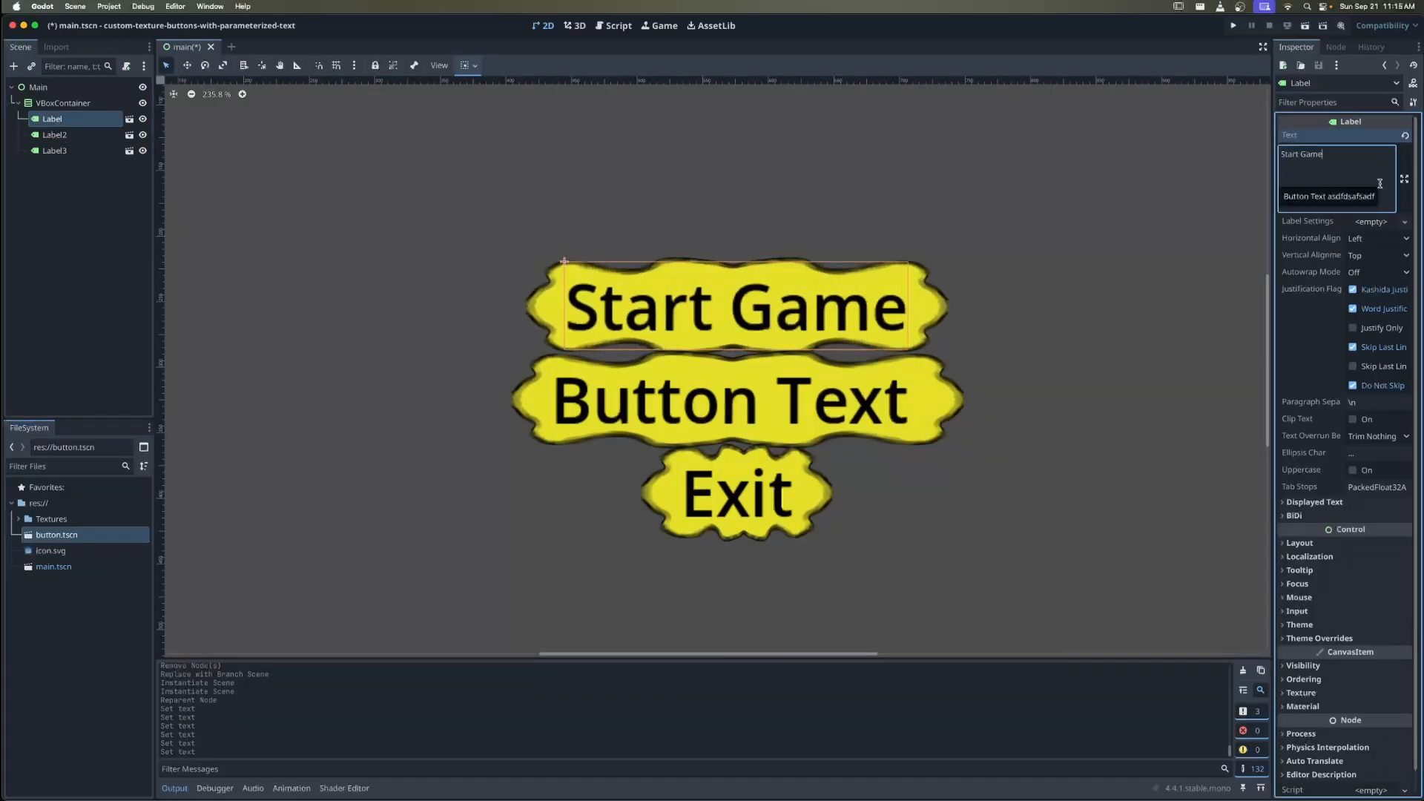
# Change the text of the middle button instance, Label2, to "Load Game"
pyautogui.click(54, 134)
pyautogui.click(1324, 174)
pyautogui.press('super+a')
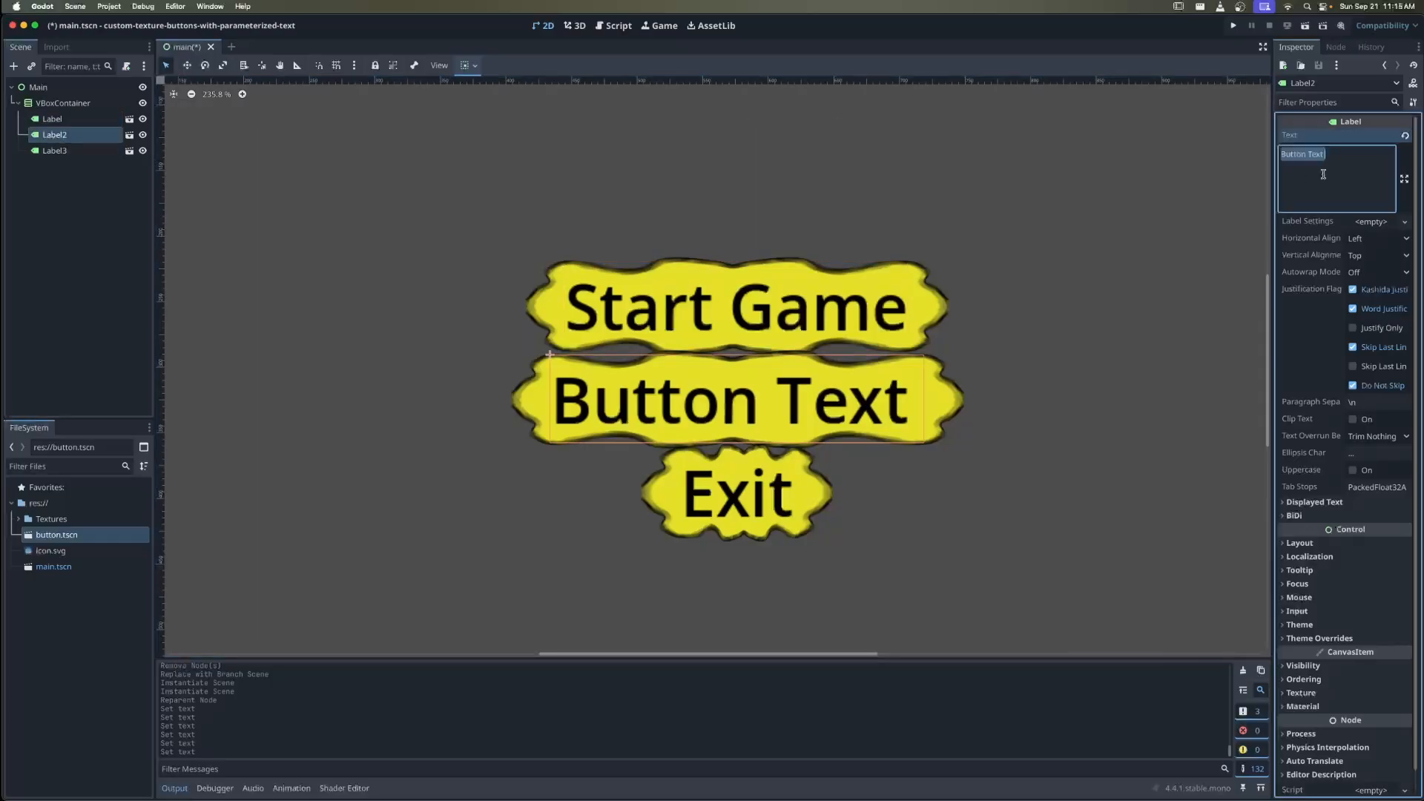
pyautogui.write('Load Game')
# Override the VBoxContainer's theme separation constant, trying 10 and settling on 25
pyautogui.click(63, 92)
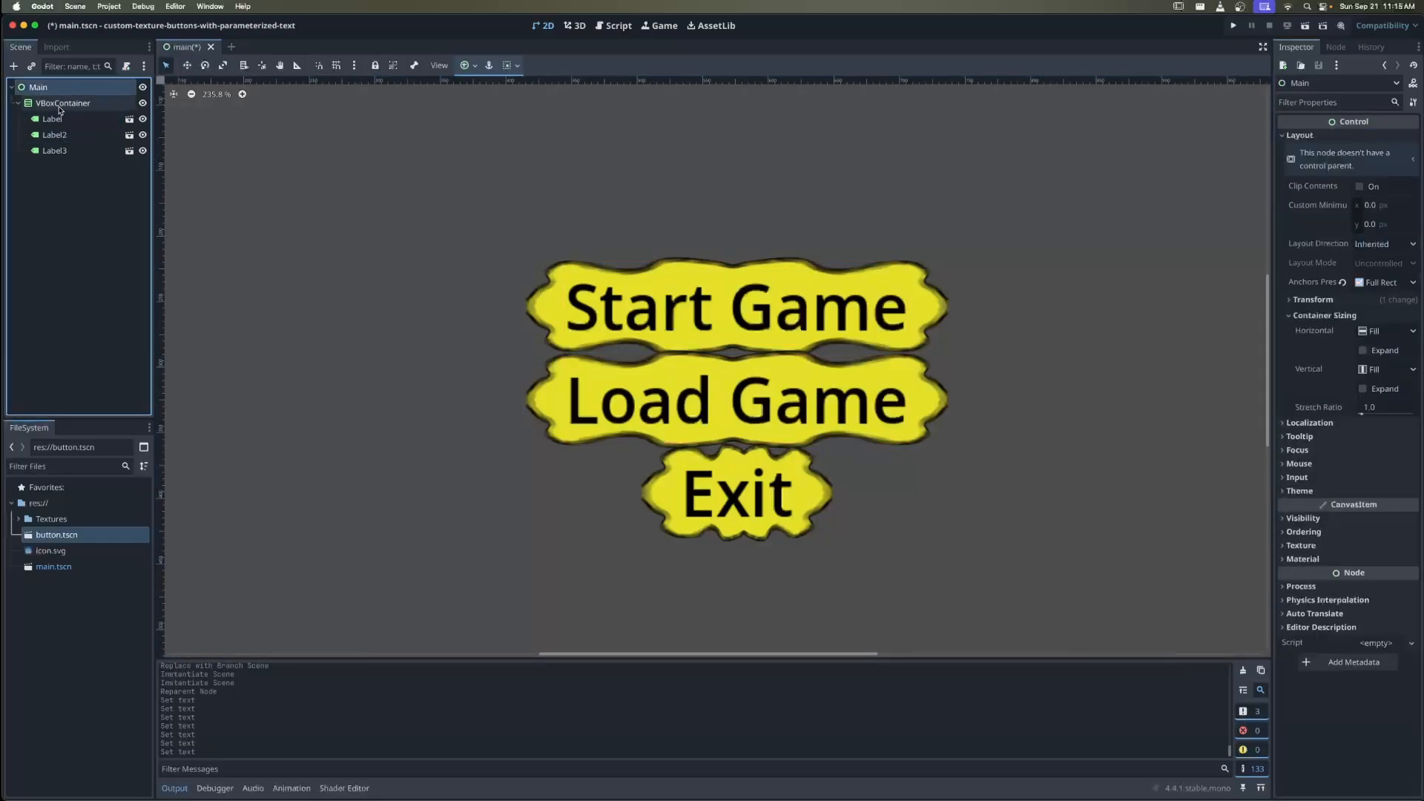
pyautogui.click(62, 103)
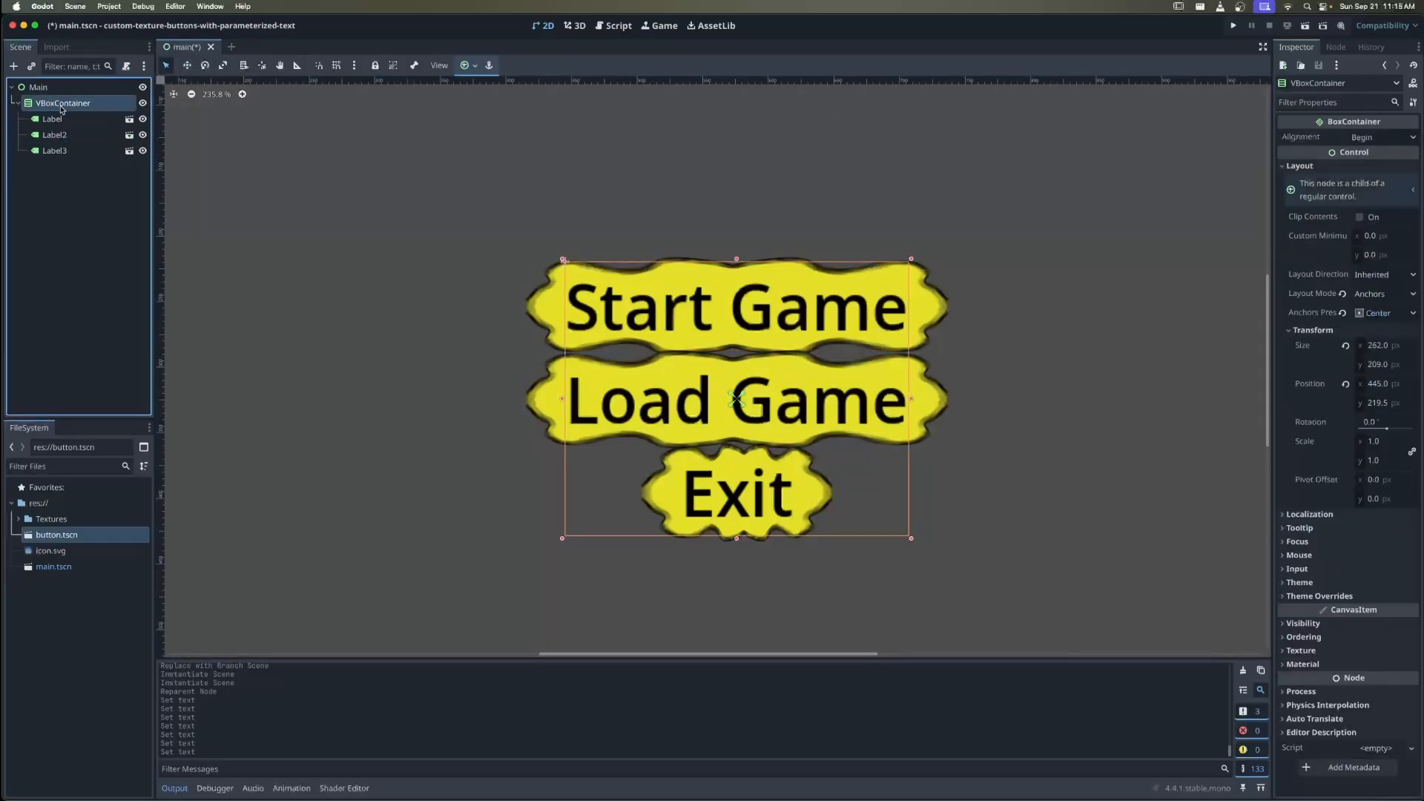
pyautogui.click(1324, 596)
pyautogui.click(1321, 609)
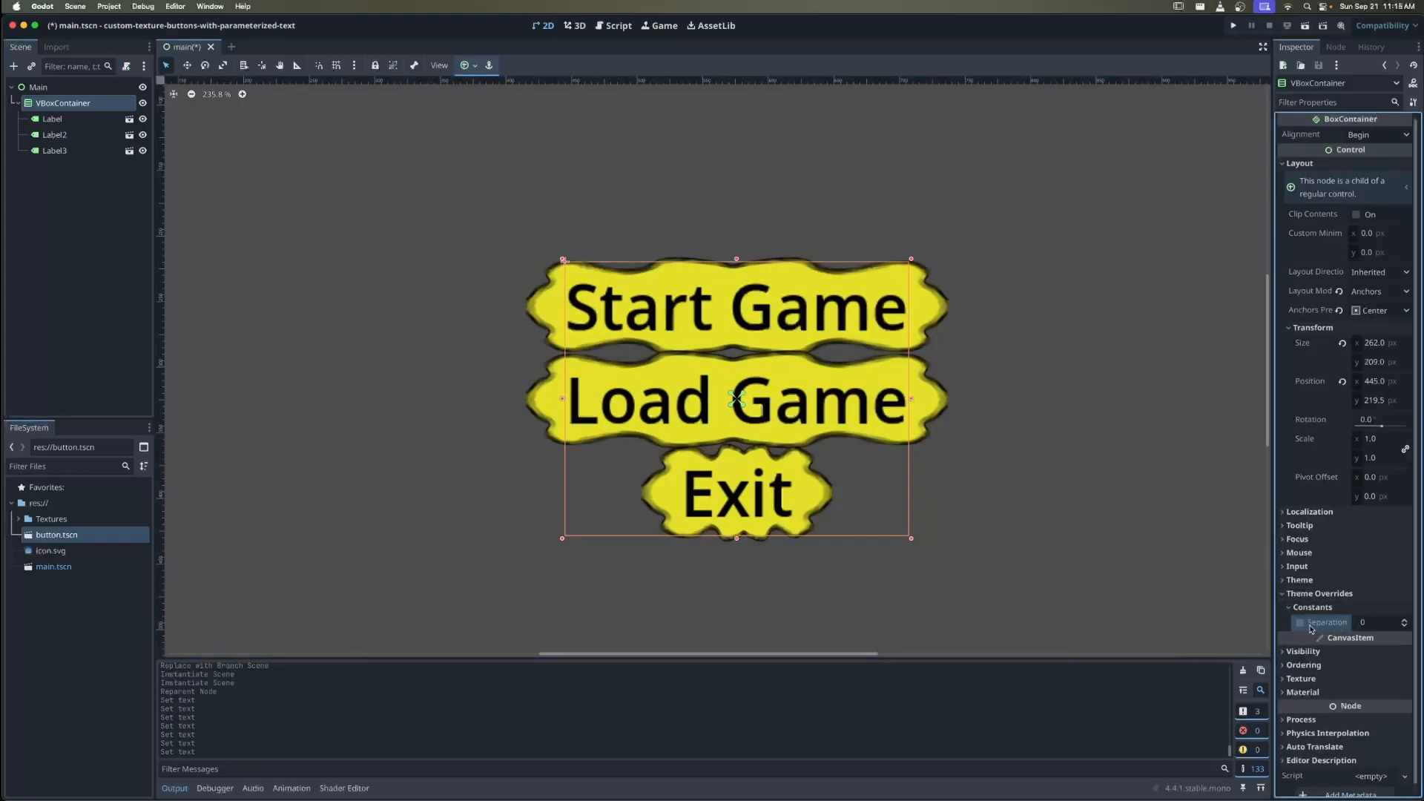
pyautogui.click(1299, 623)
pyautogui.click(1379, 622)
pyautogui.write('10')
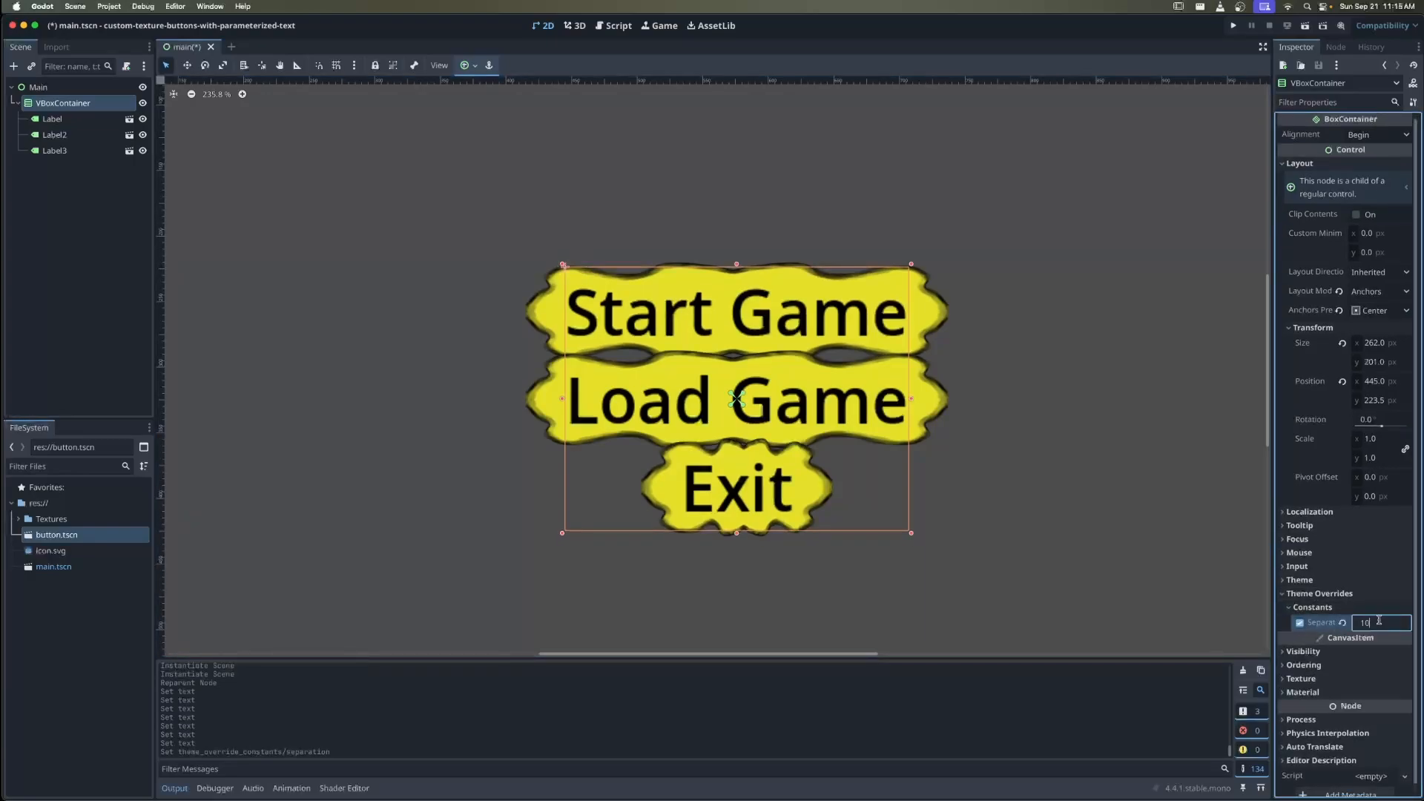
pyautogui.press('Return')
pyautogui.click(1379, 621)
pyautogui.write('25')
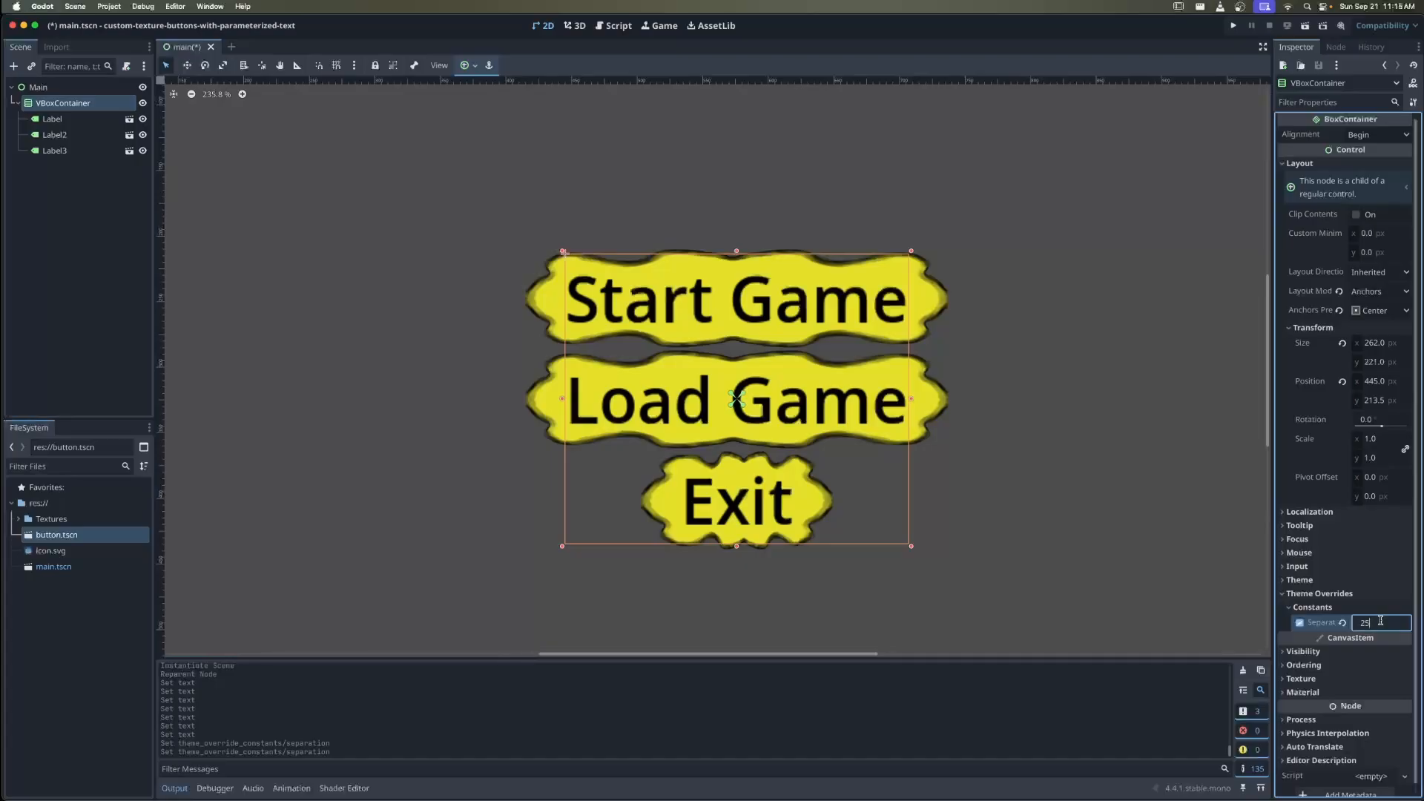
pyautogui.press('Return')
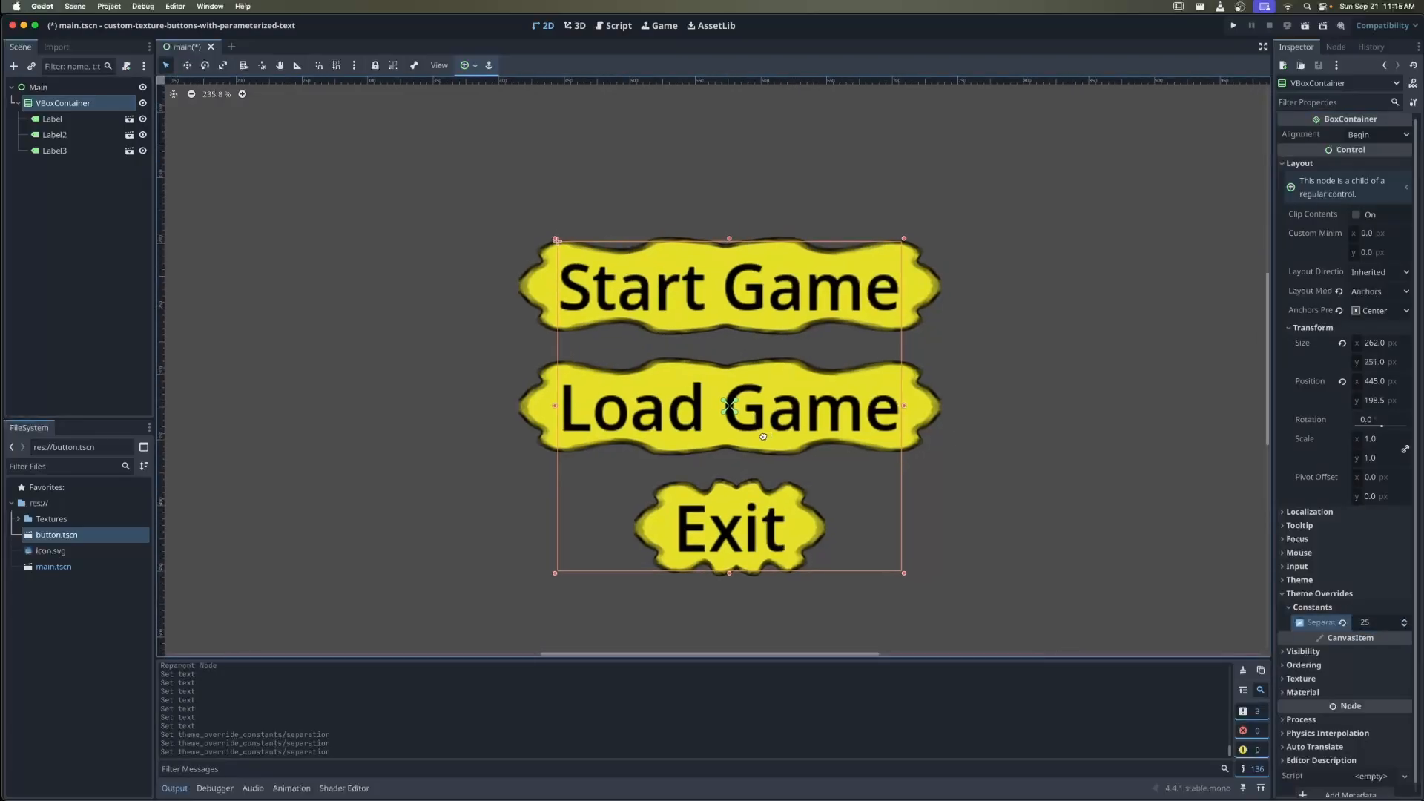
# Save the main scene and run the project briefly to preview the three-button menu
pyautogui.click(57, 117)
pyautogui.press('super+s')
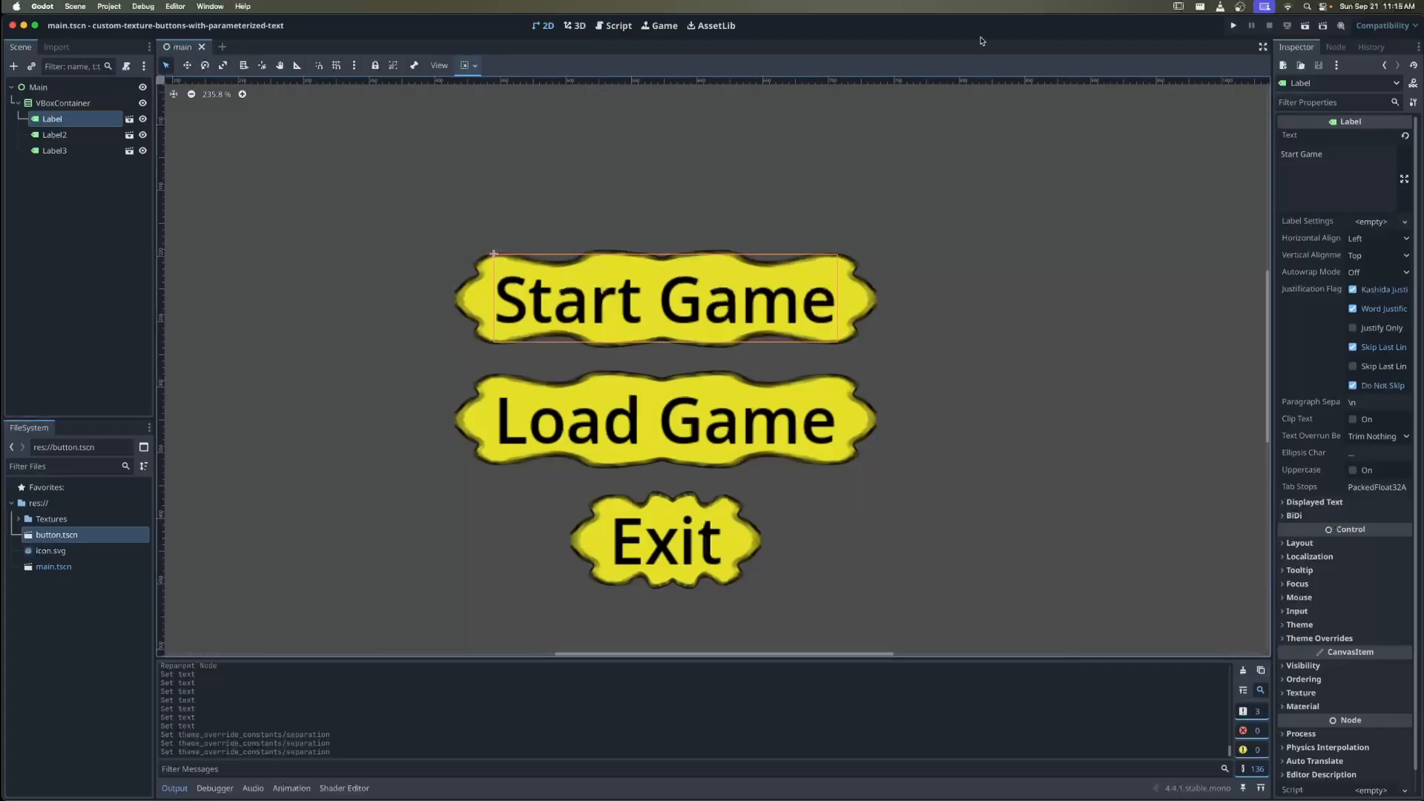
pyautogui.click(1233, 25)
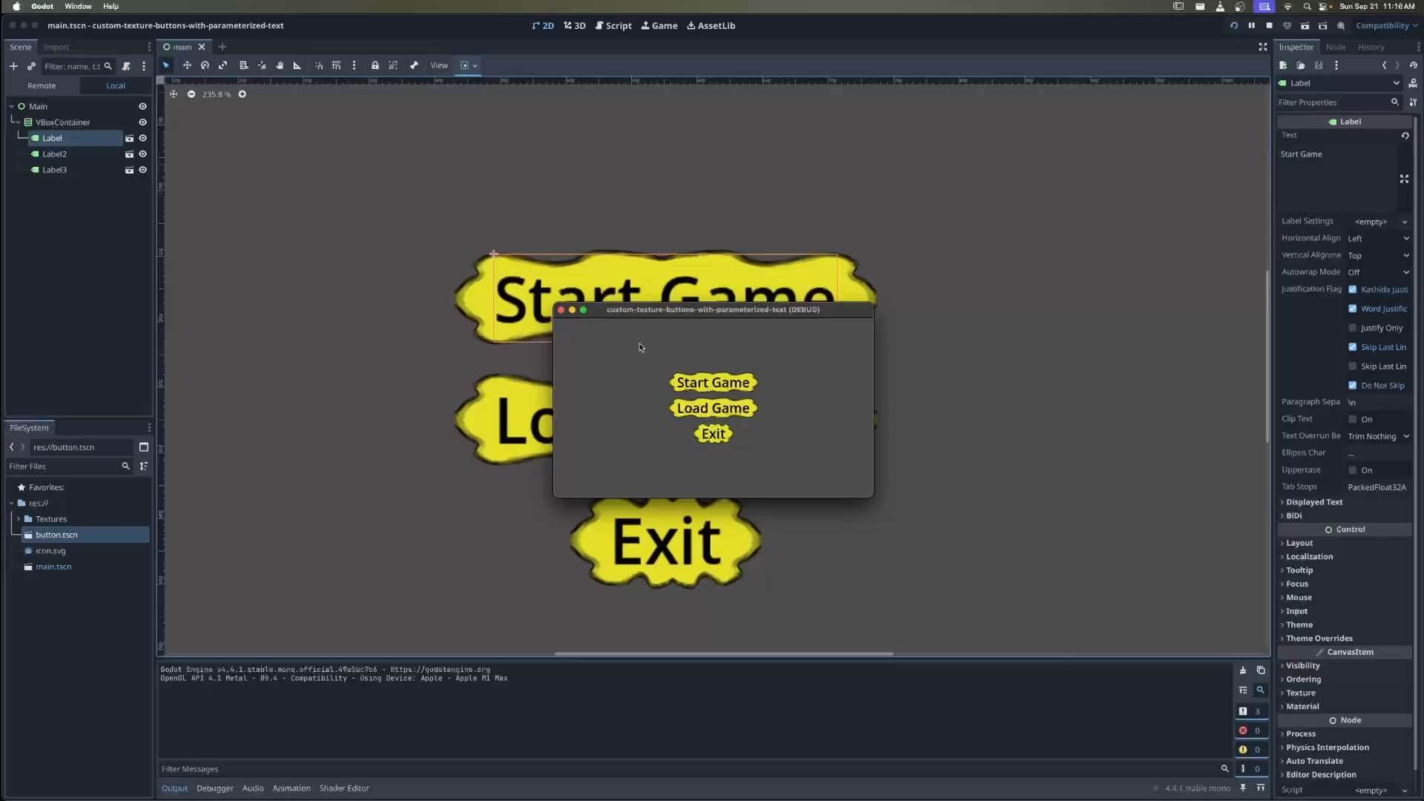
pyautogui.click(560, 310)
# In the button instance's source scene, change the root Label's type to Button and rename it CustomButton
pyautogui.click(67, 151)
pyautogui.click(68, 119)
pyautogui.click(68, 103)
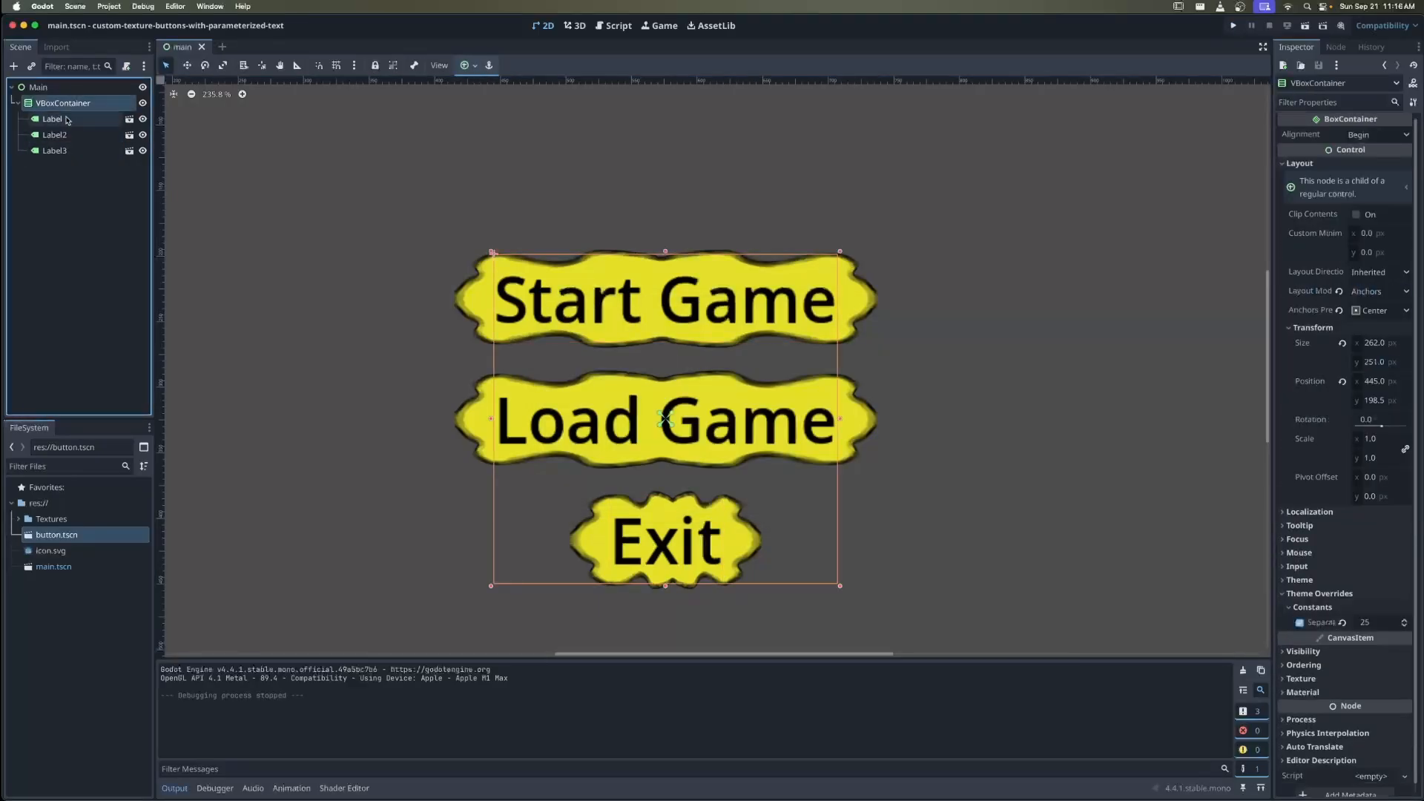
pyautogui.click(69, 119)
pyautogui.click(130, 120)
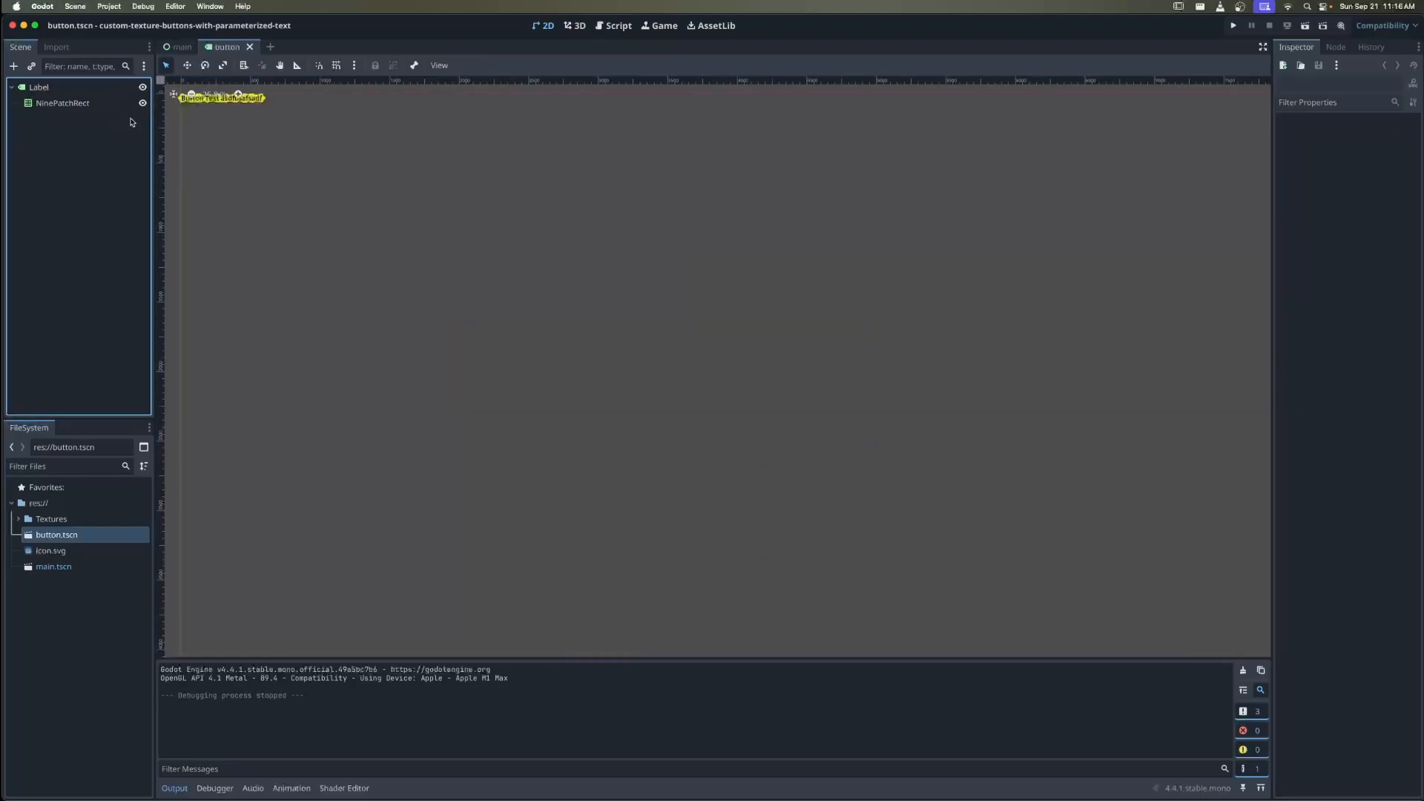
pyautogui.click(40, 87)
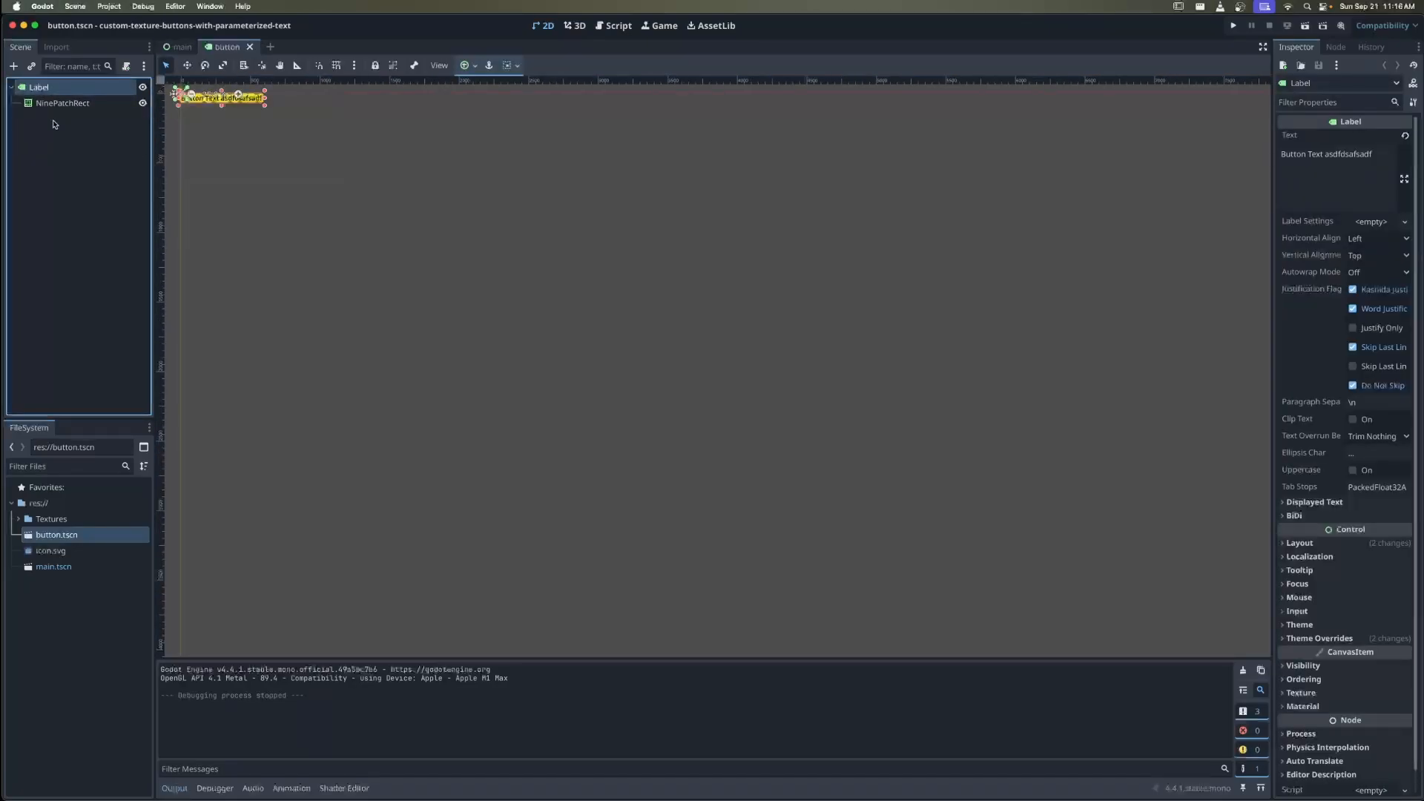
pyautogui.rightClick(41, 92)
pyautogui.click(71, 215)
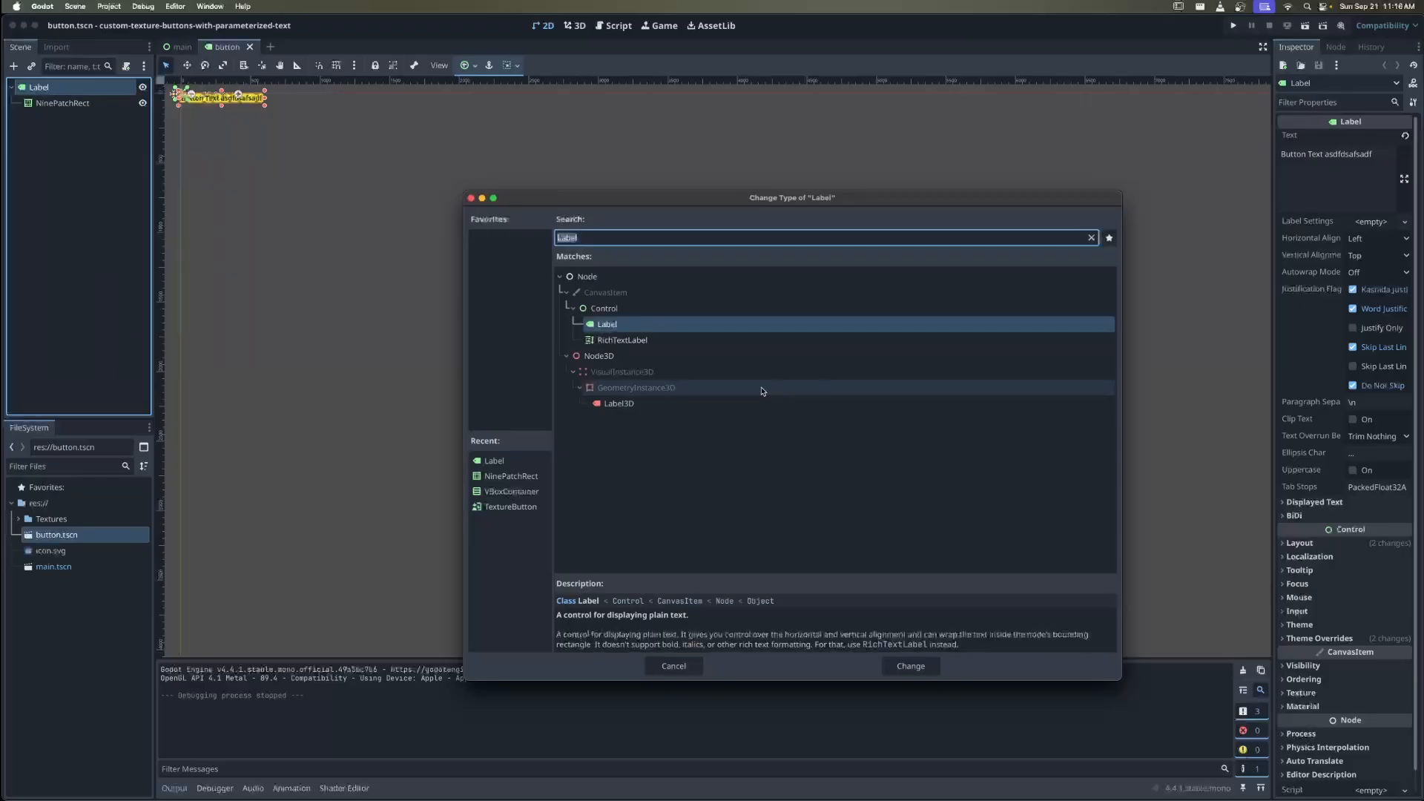
pyautogui.write('Button')
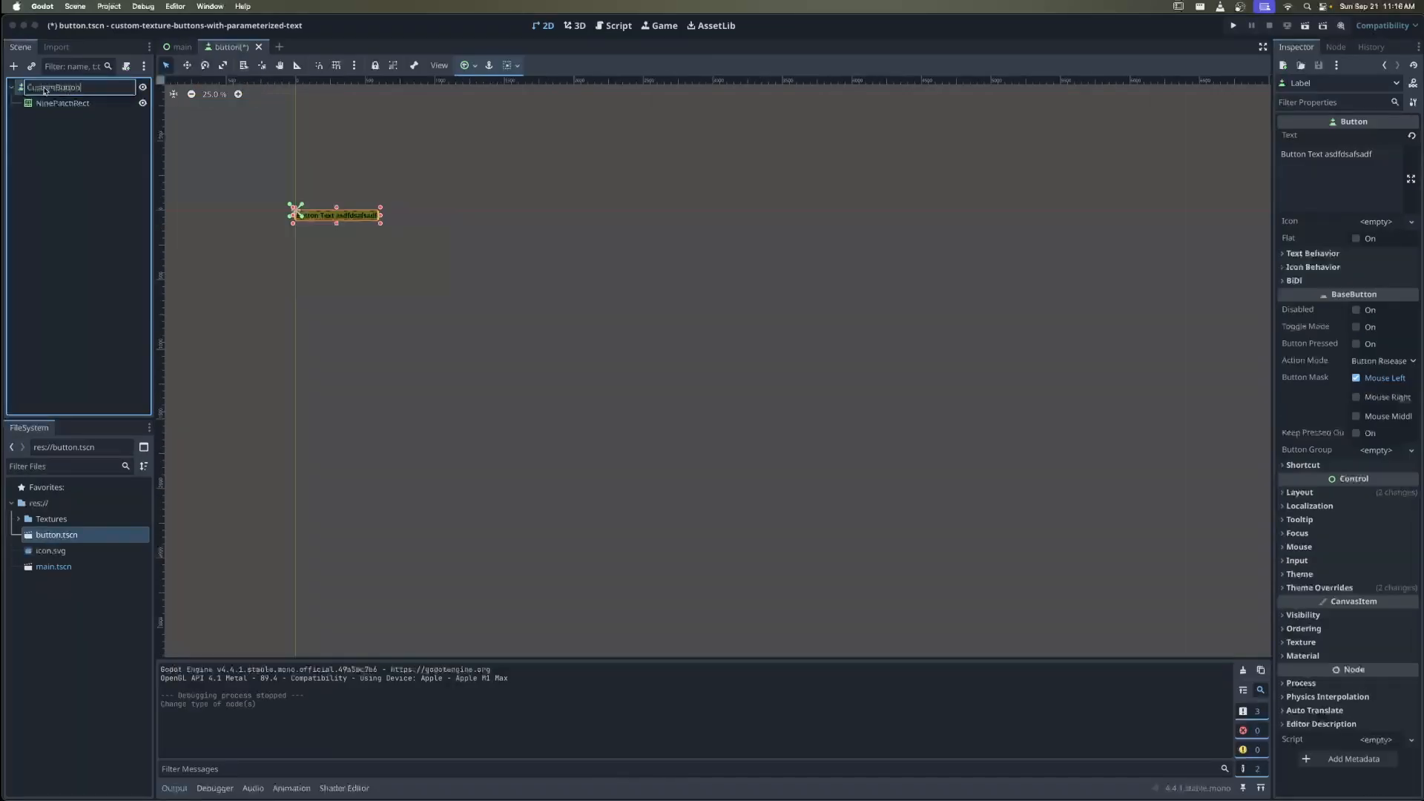
pyautogui.press('Return')
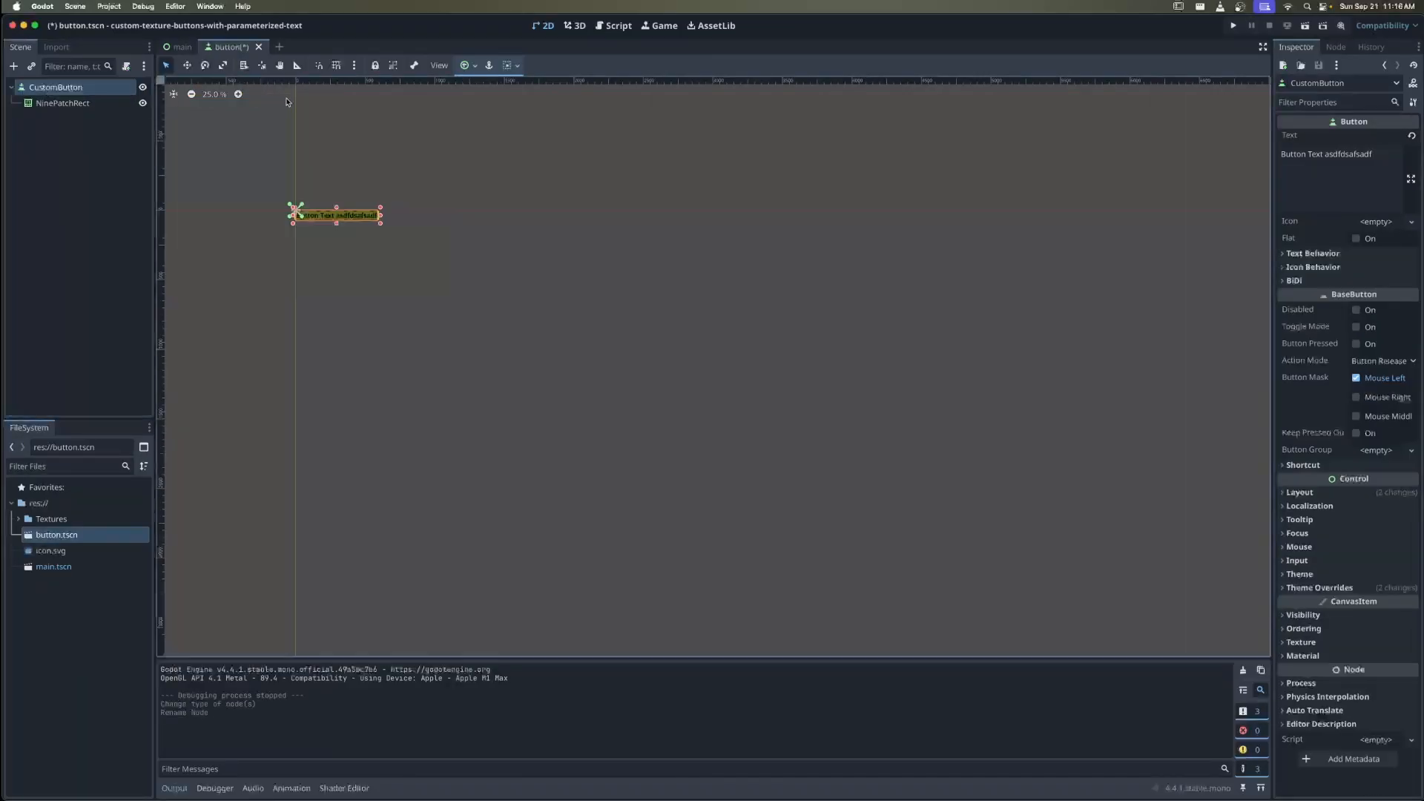
# Inspect the NinePatchRect behind the converted button's text and save the button scene
pyautogui.click(72, 104)
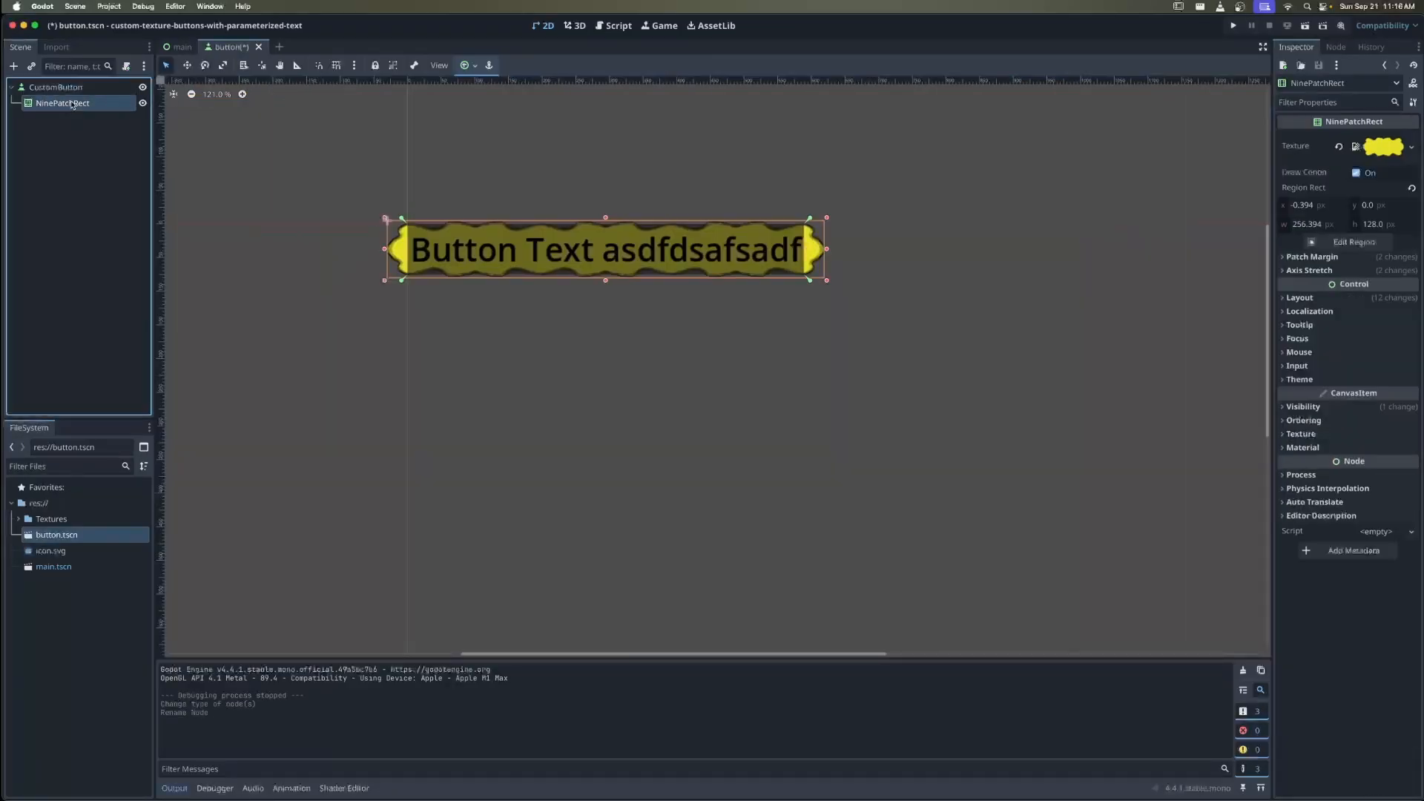
pyautogui.moveTo(598, 243); pyautogui.dragTo(604, 275, button='middle')
pyautogui.scroll(3, 604, 278)
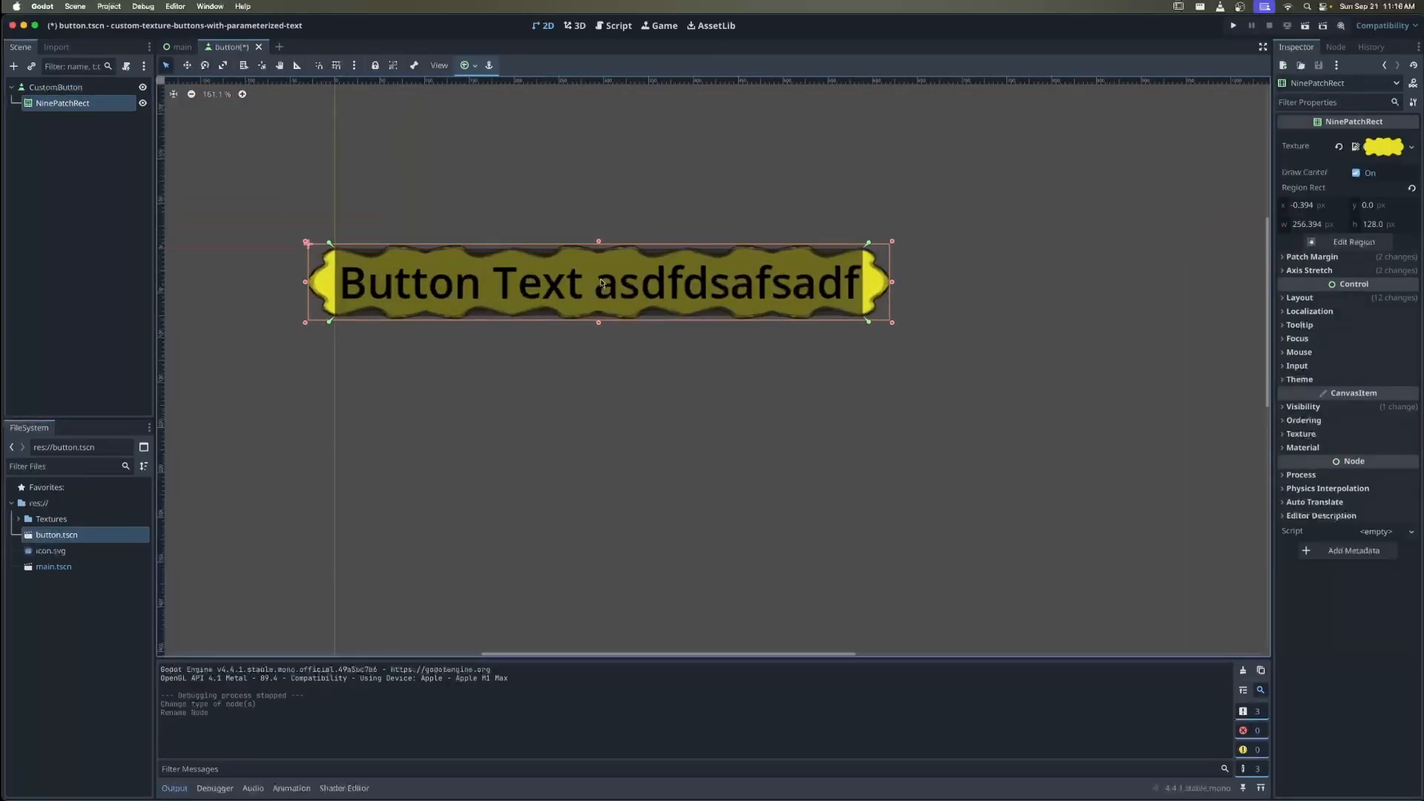
pyautogui.click(74, 87)
pyautogui.press('super+s')
# Return to main.tscn and run the project briefly to test the converted buttons
pyautogui.doubleClick(62, 568)
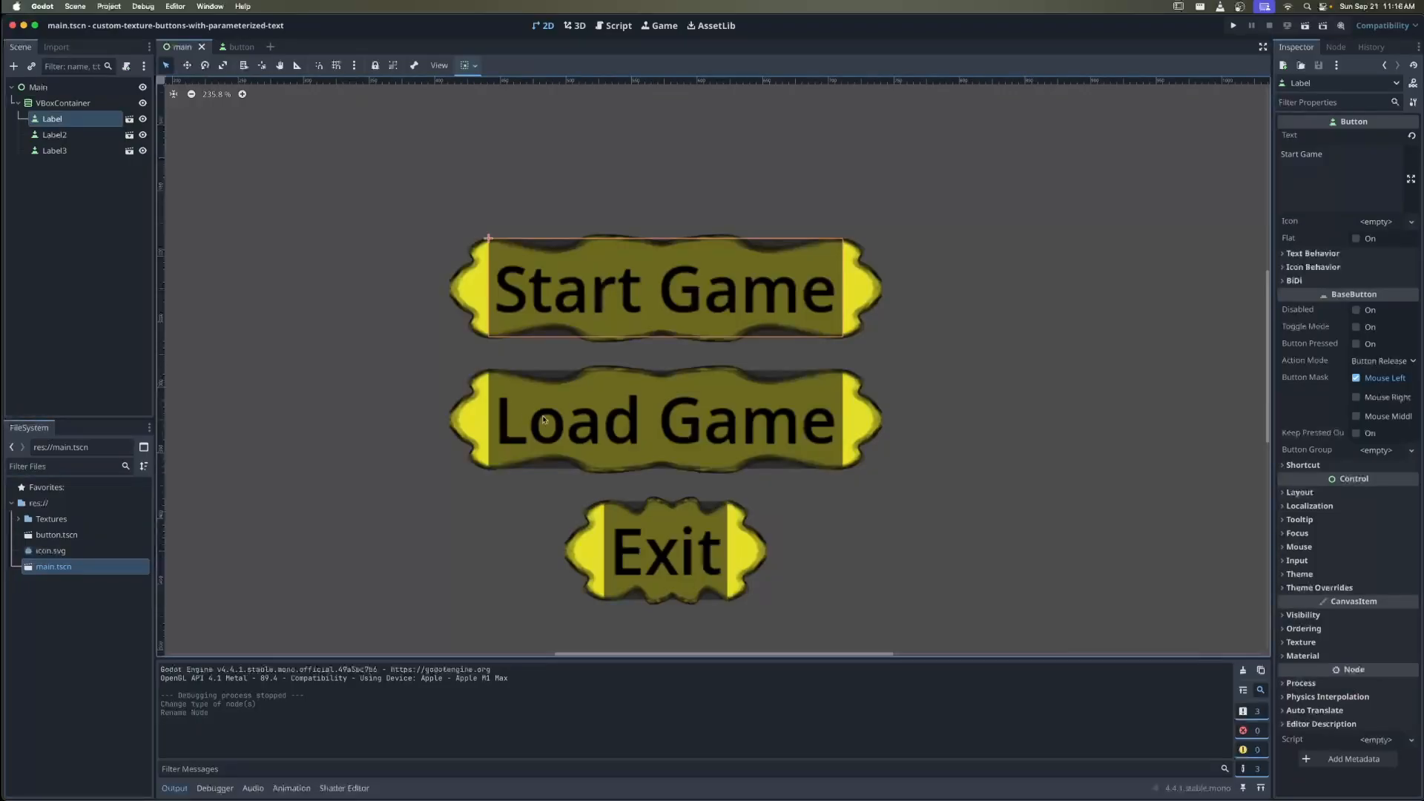
pyautogui.click(1234, 28)
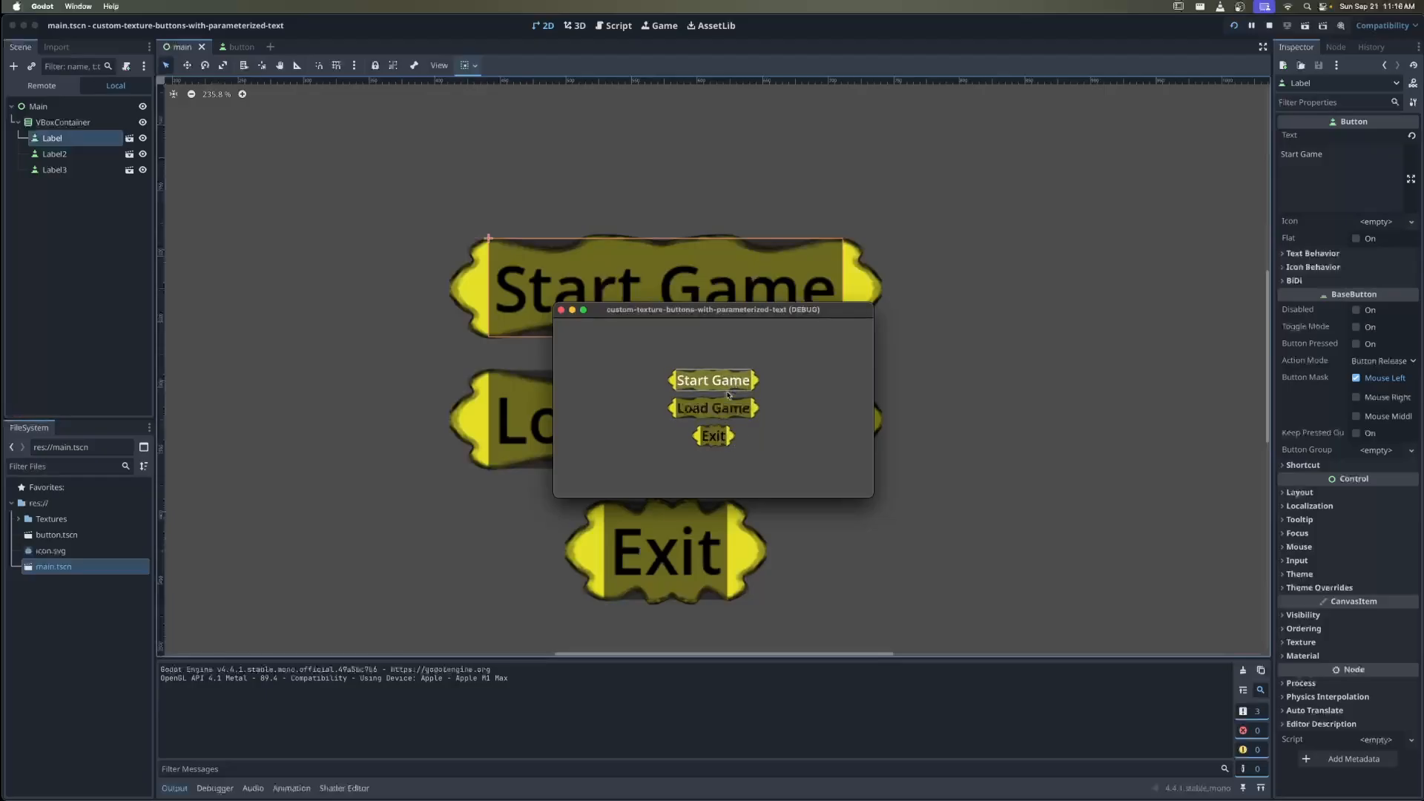
pyautogui.click(562, 310)
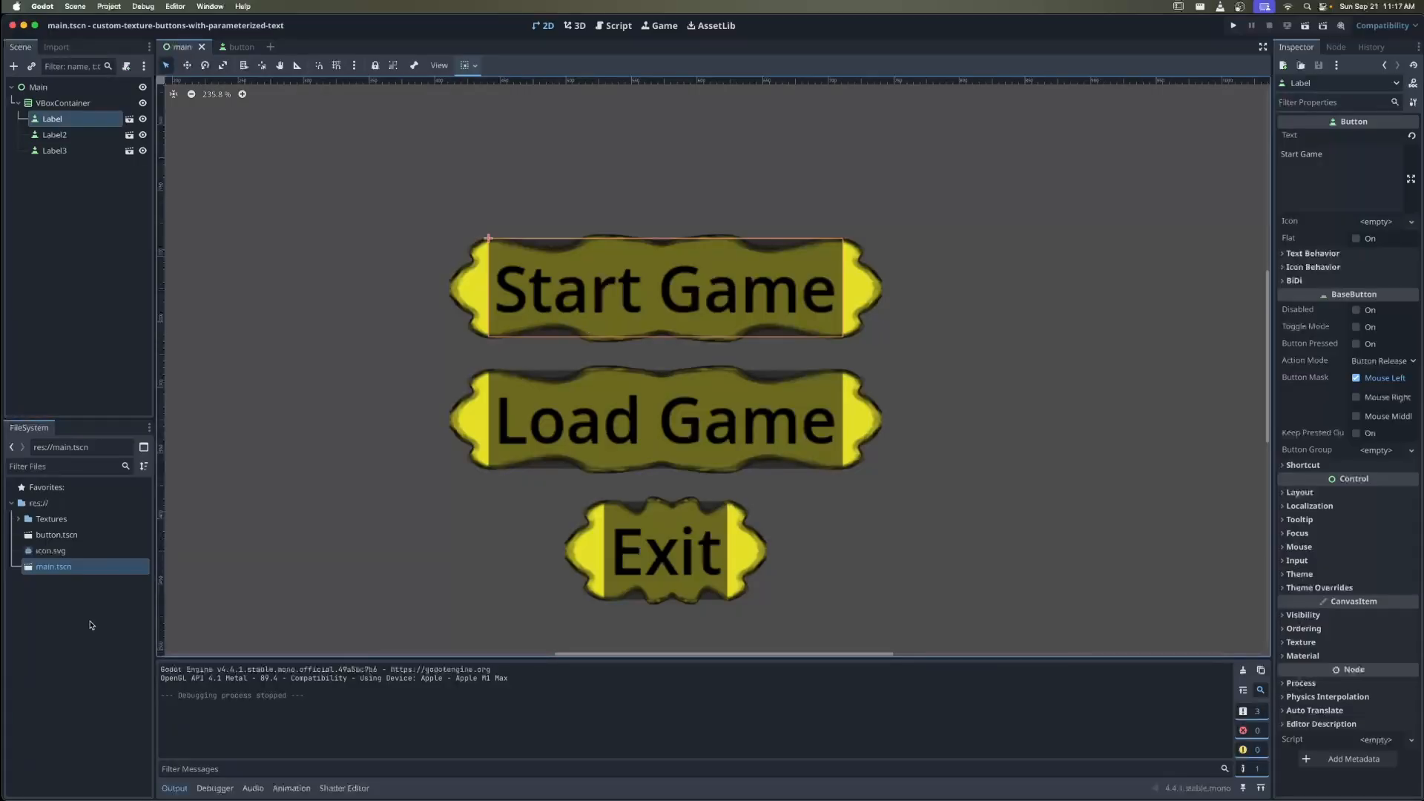
# Reopen the button scene, enable the Flat property on CustomButton, and save the scene
pyautogui.click(74, 135)
pyautogui.click(73, 103)
pyautogui.click(129, 119)
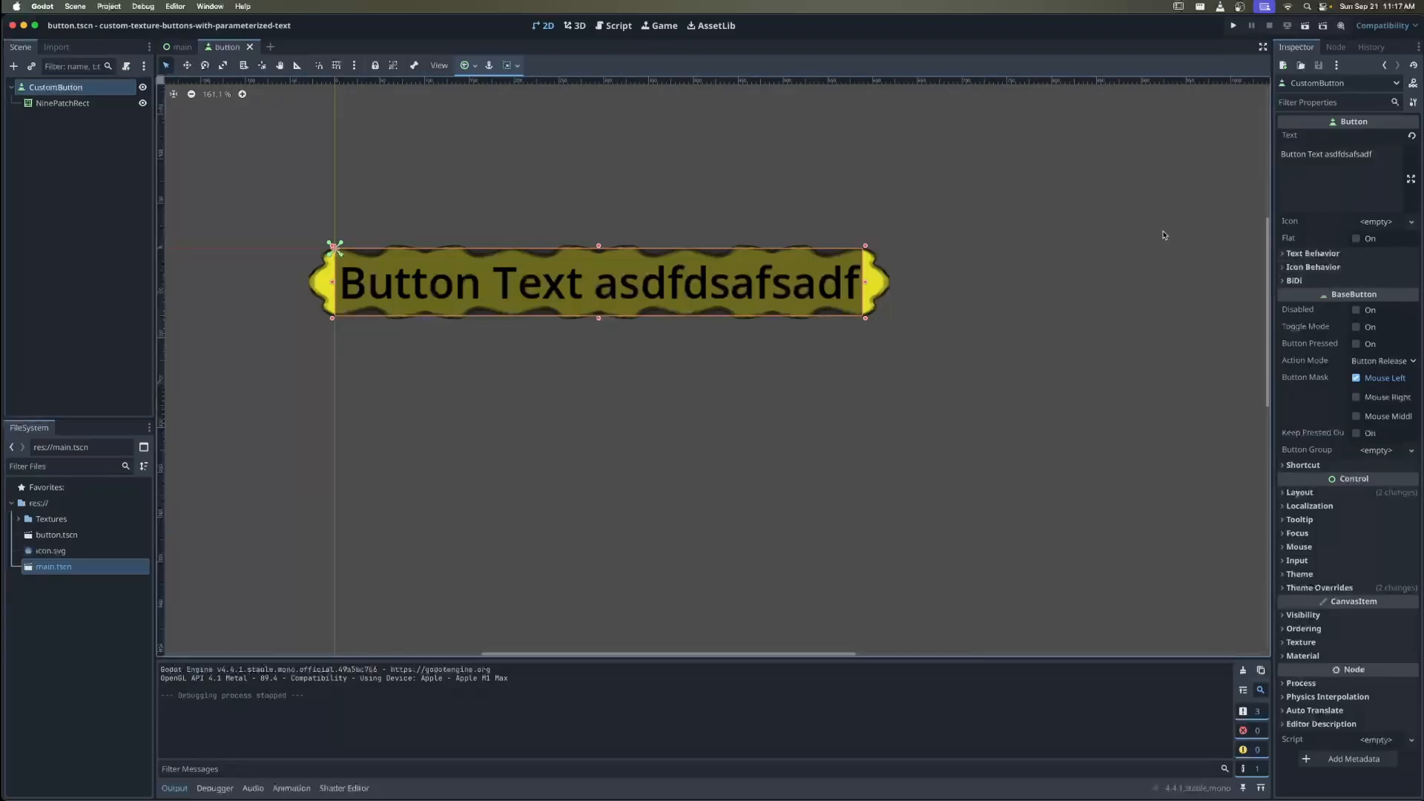
pyautogui.moveTo(1298, 241)
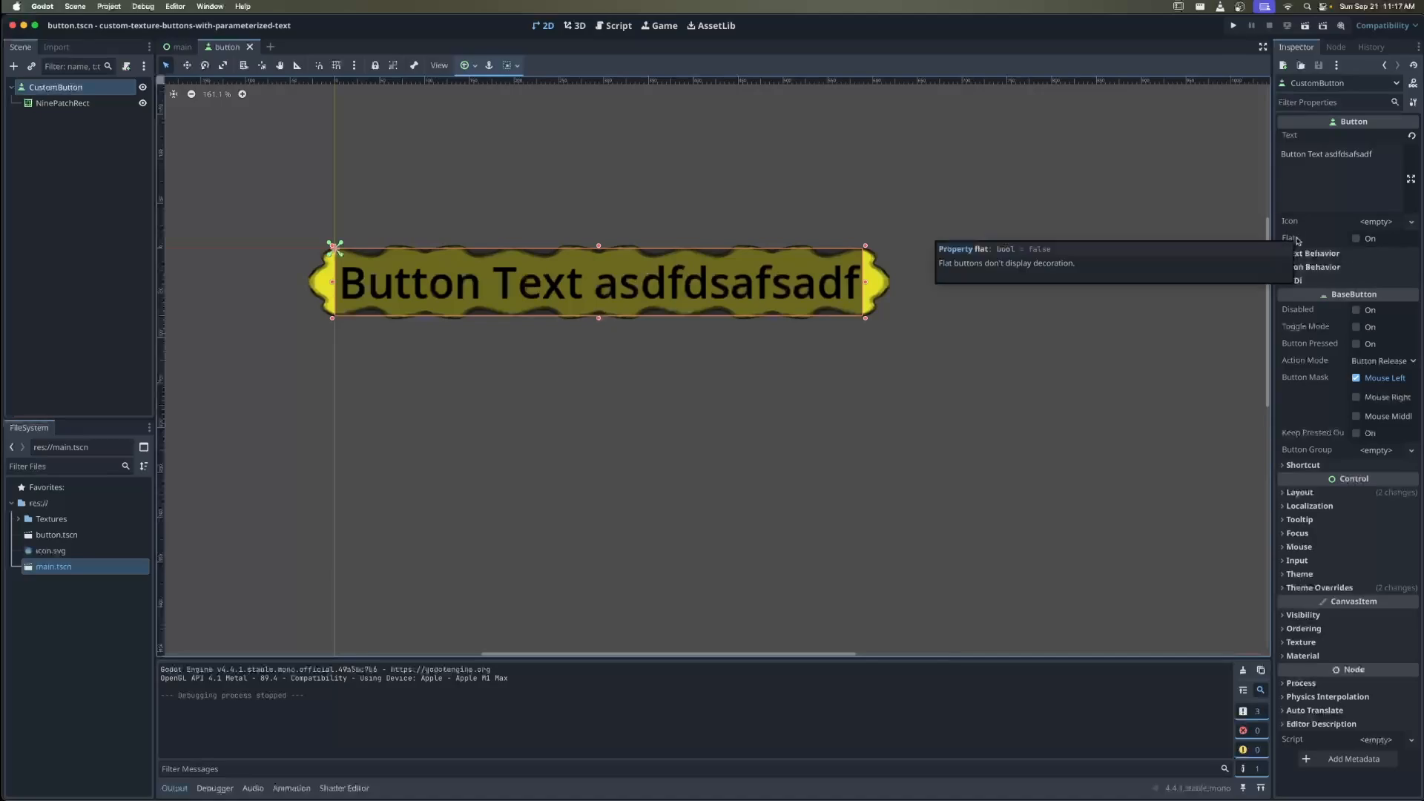
pyautogui.click(1356, 238)
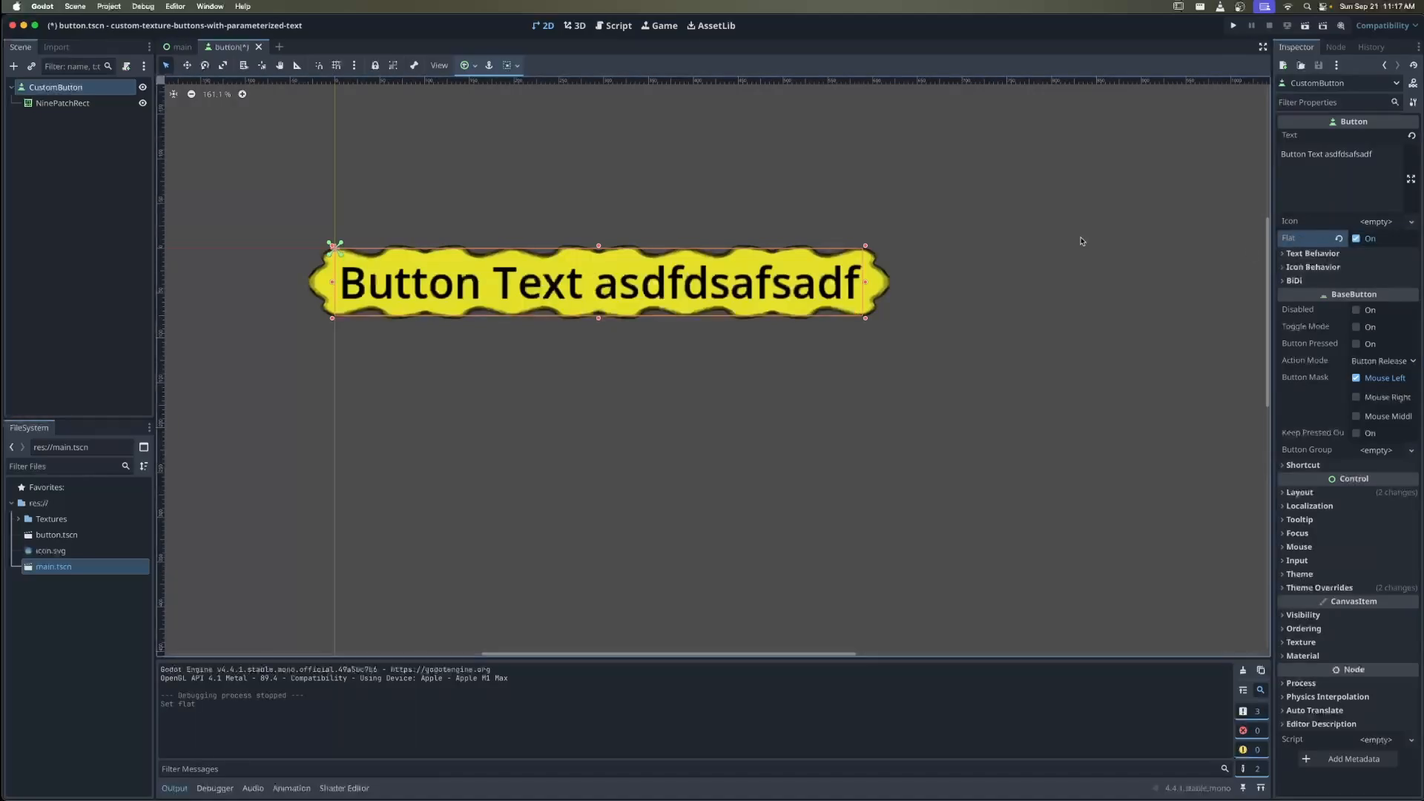
pyautogui.hscroll(-3, 844, 265)
pyautogui.scroll(3, 745, 297)
pyautogui.press('super+s')
pyautogui.hscroll(-2, 712, 319)
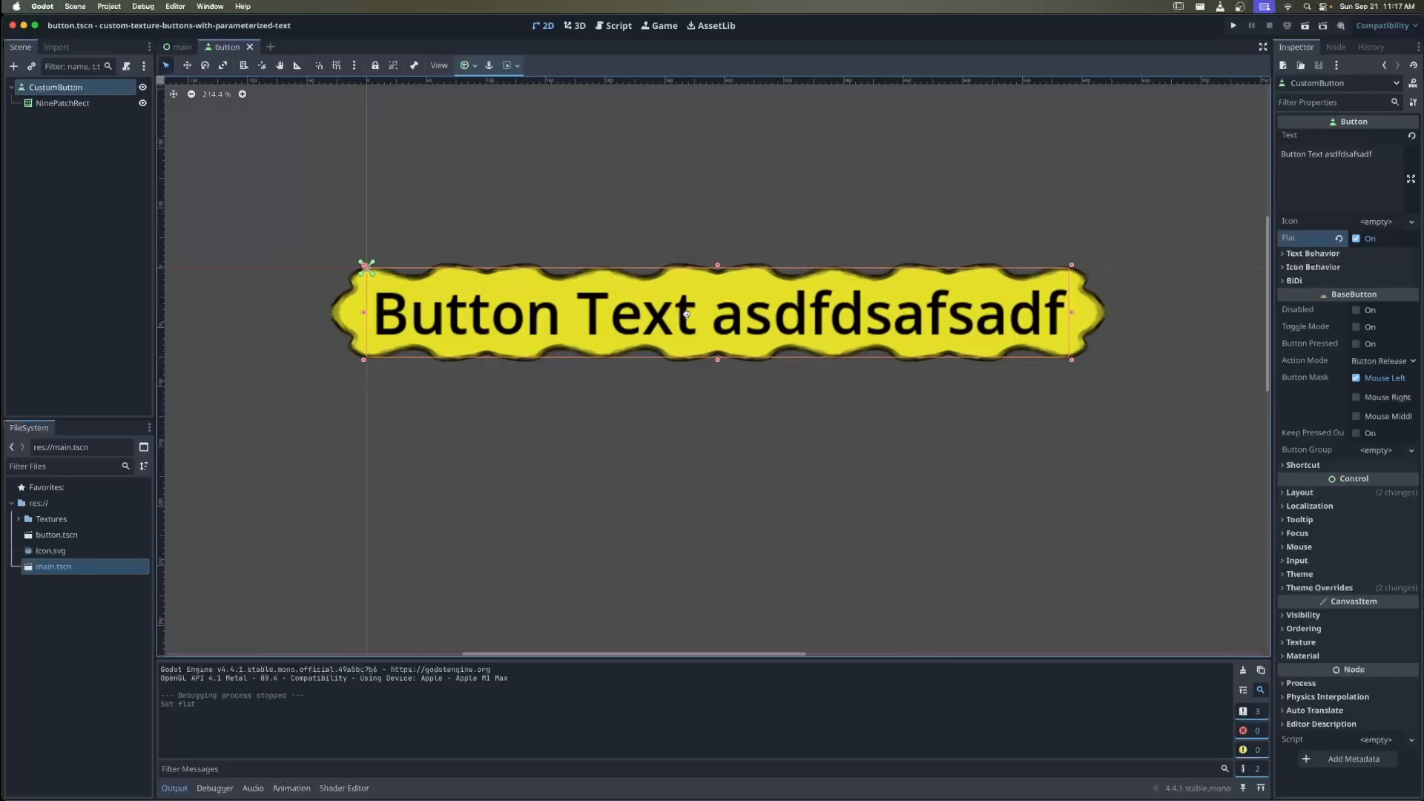
# Run the project, try the Start Game, Load Game and Exit buttons, and quit the running game
pyautogui.click(704, 333)
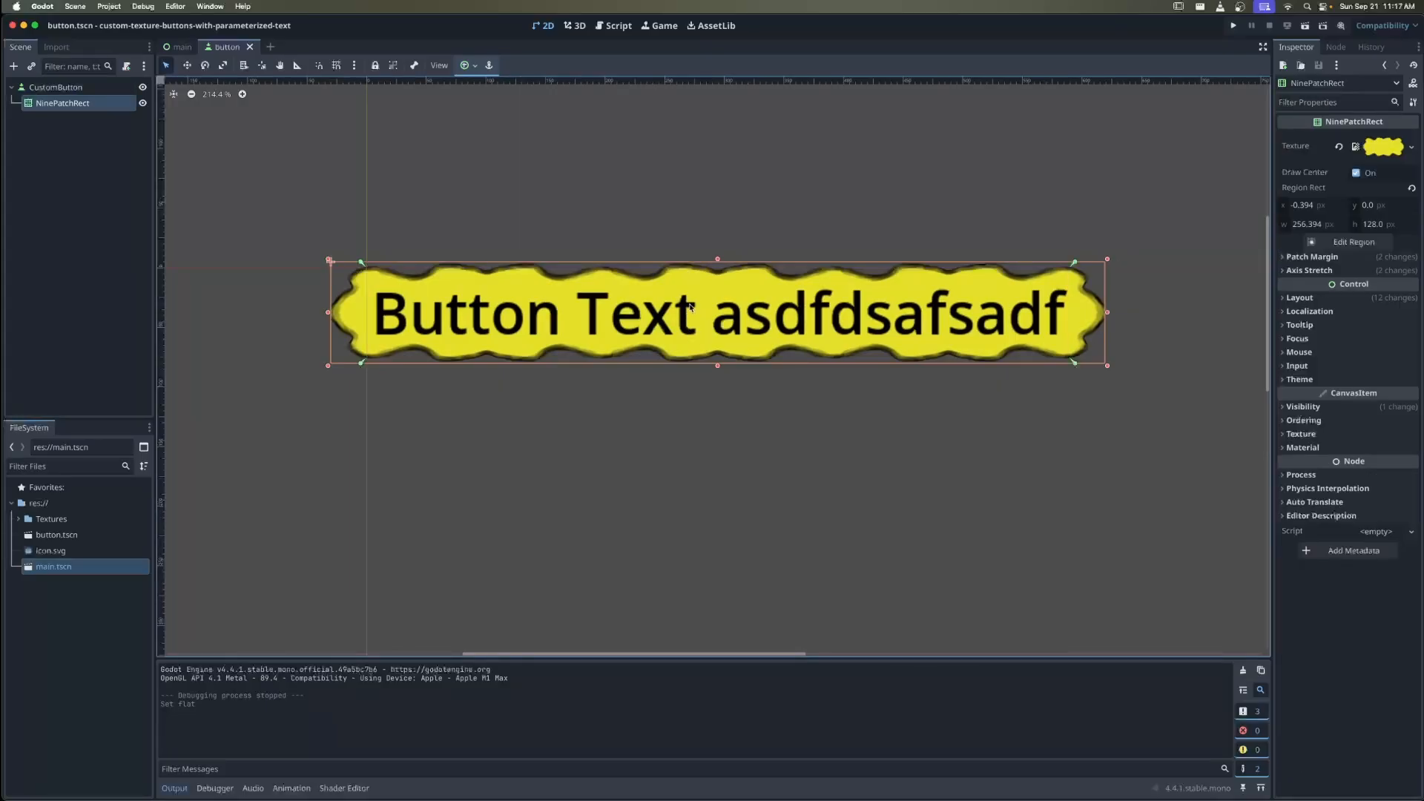
pyautogui.click(56, 87)
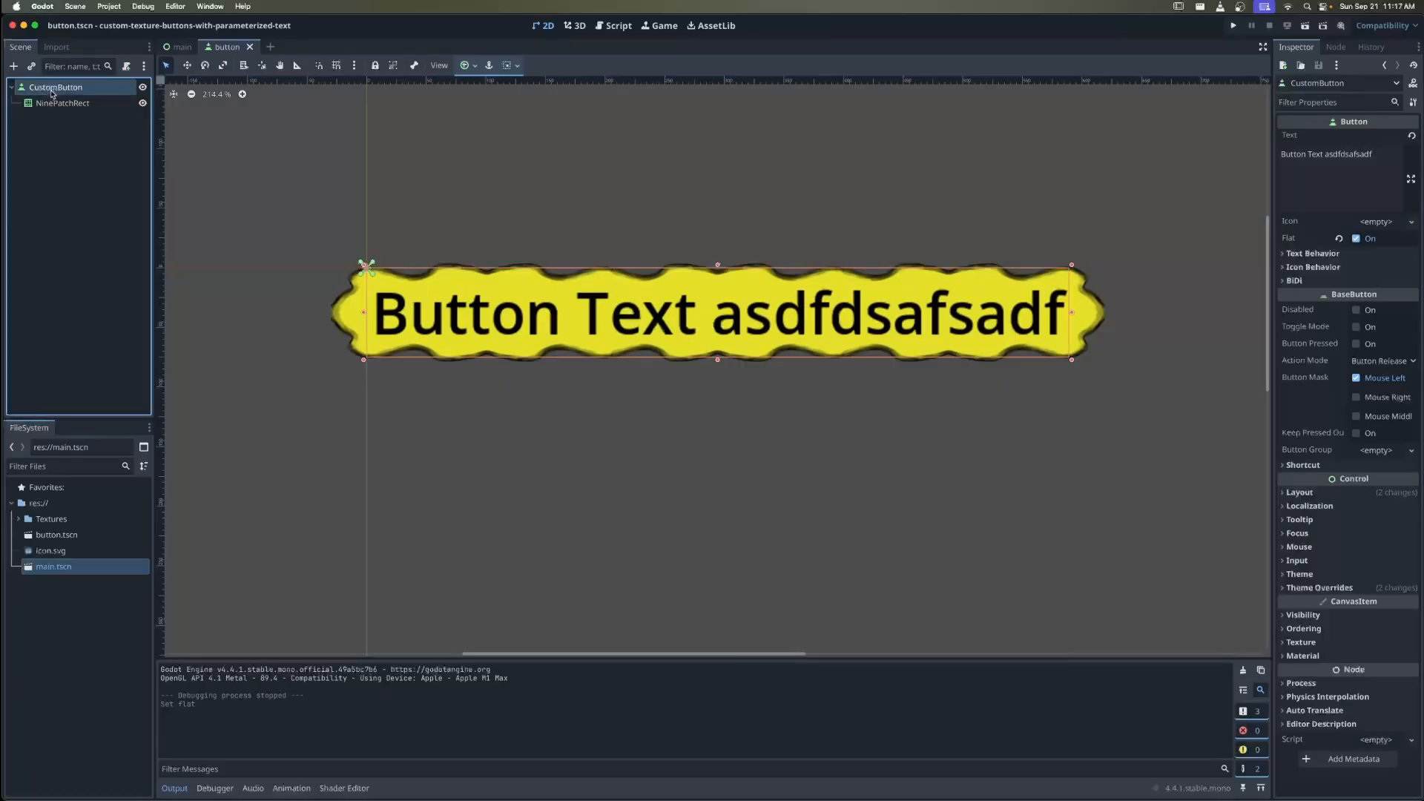
pyautogui.click(1232, 26)
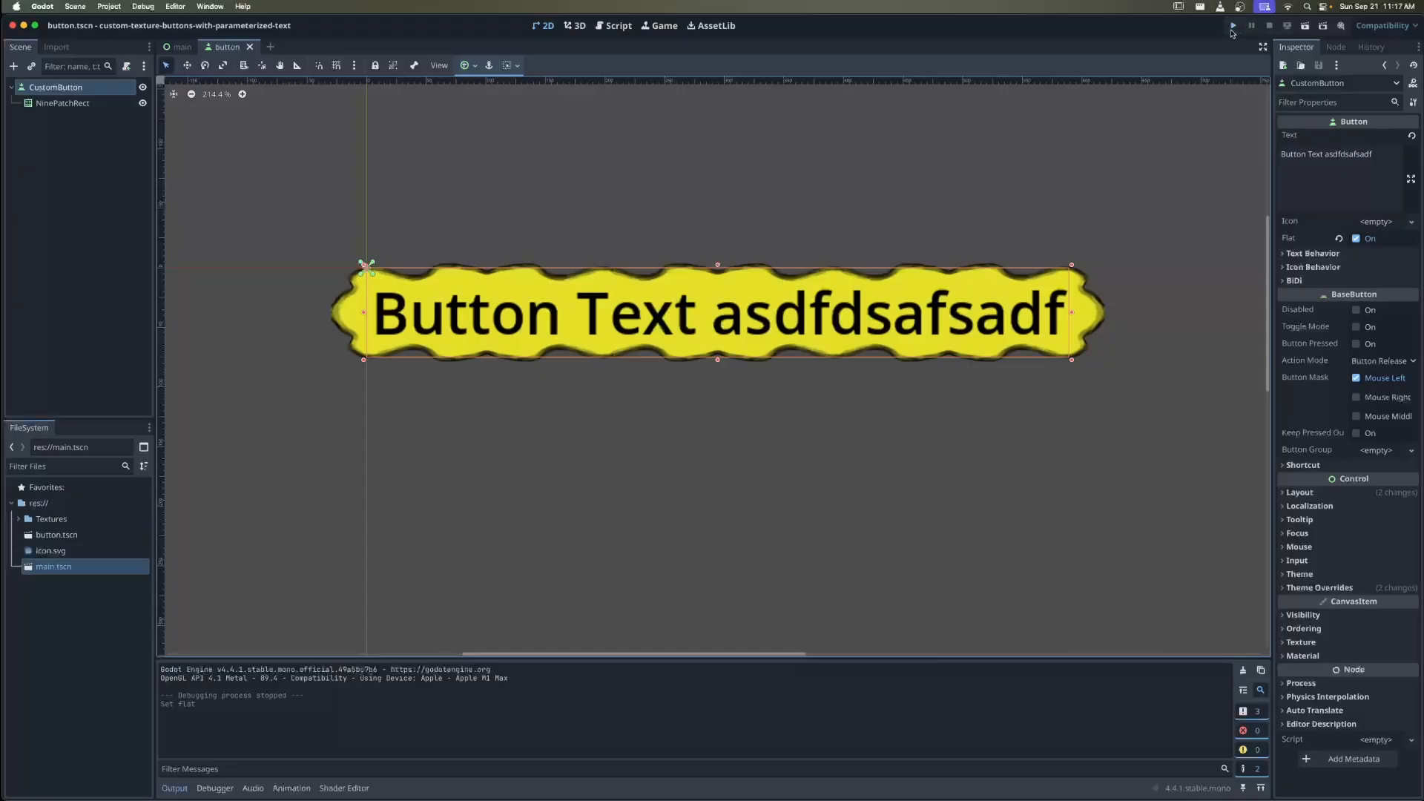
pyautogui.click(725, 409)
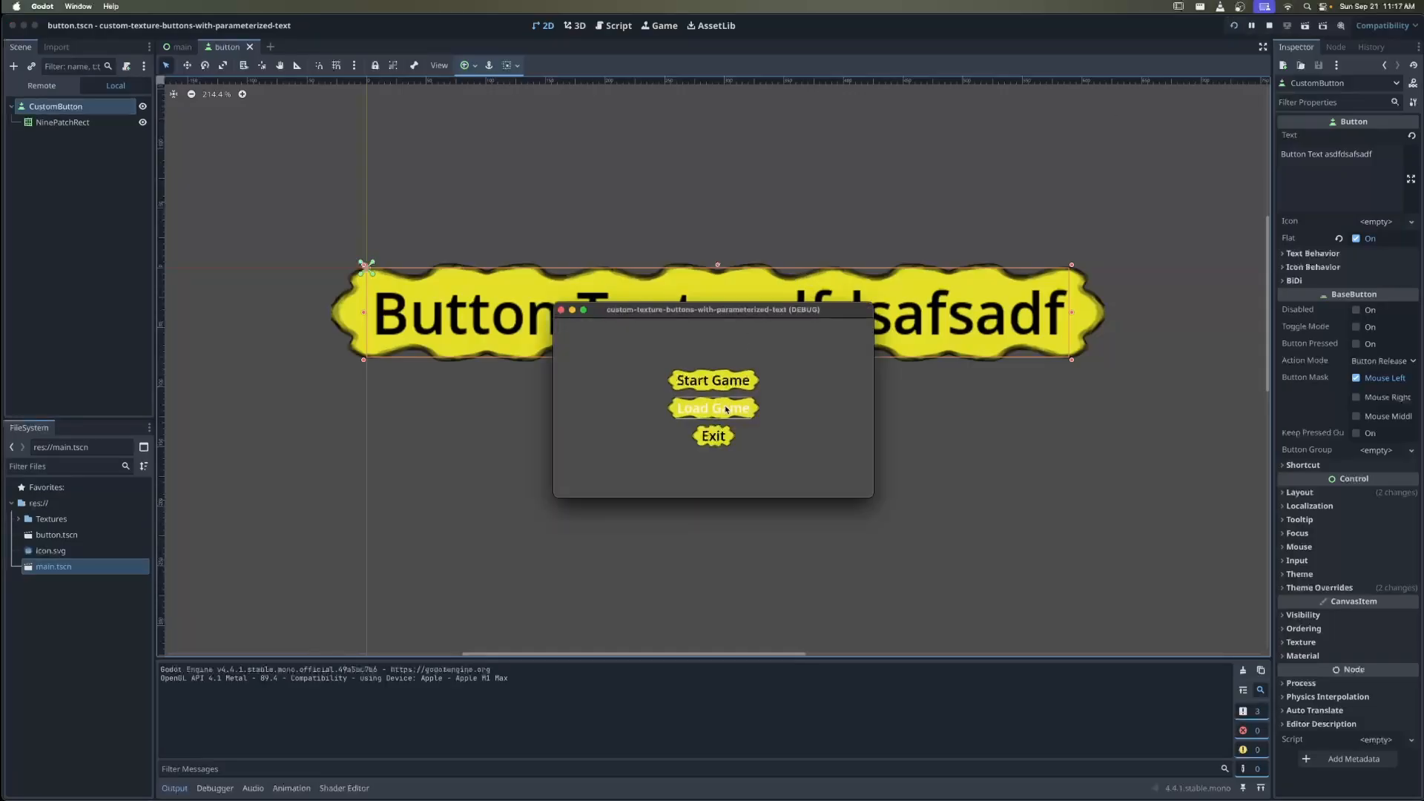
pyautogui.click(721, 435)
pyautogui.click(718, 381)
pyautogui.click(718, 408)
pyautogui.click(713, 381)
pyautogui.click(713, 408)
pyautogui.press('super+q')
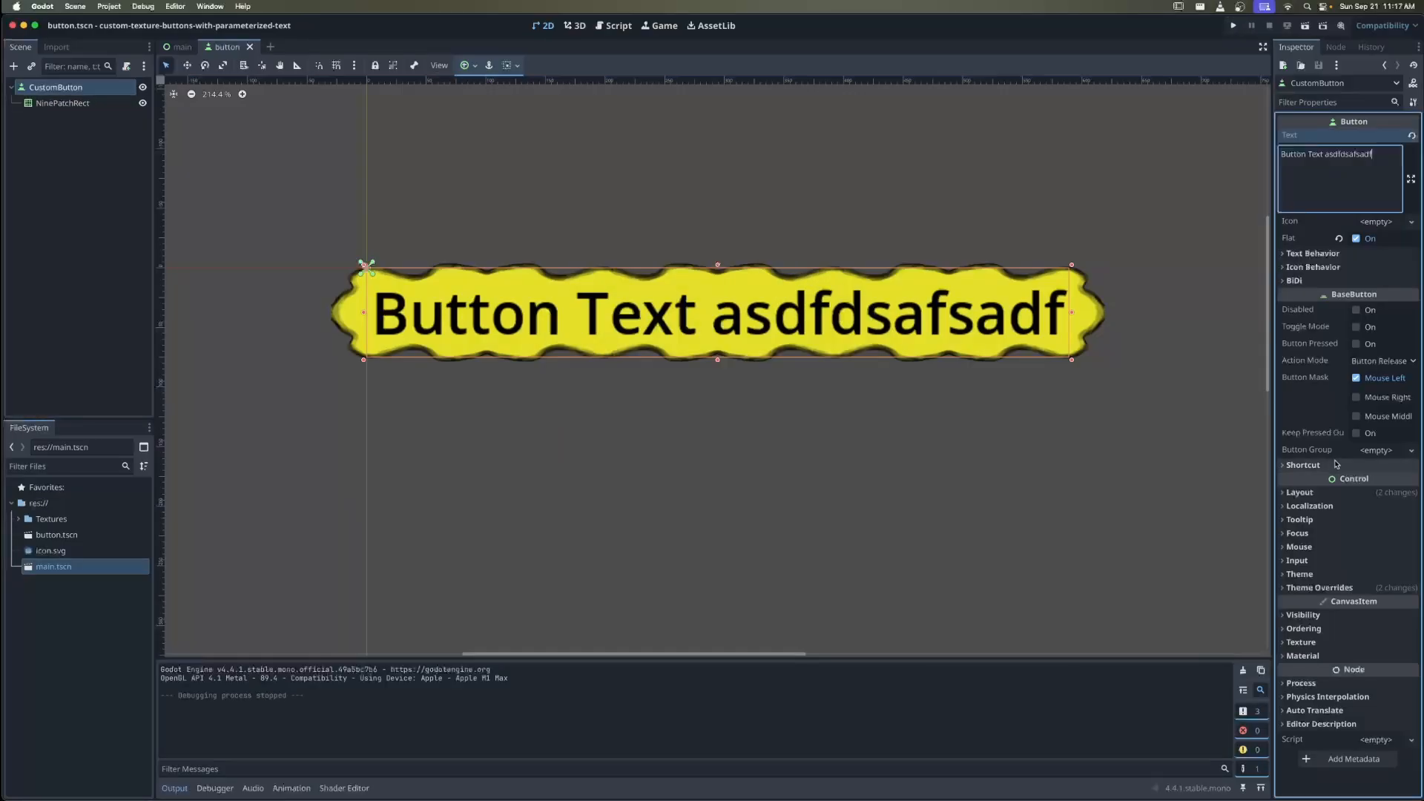
pyautogui.click(82, 108)
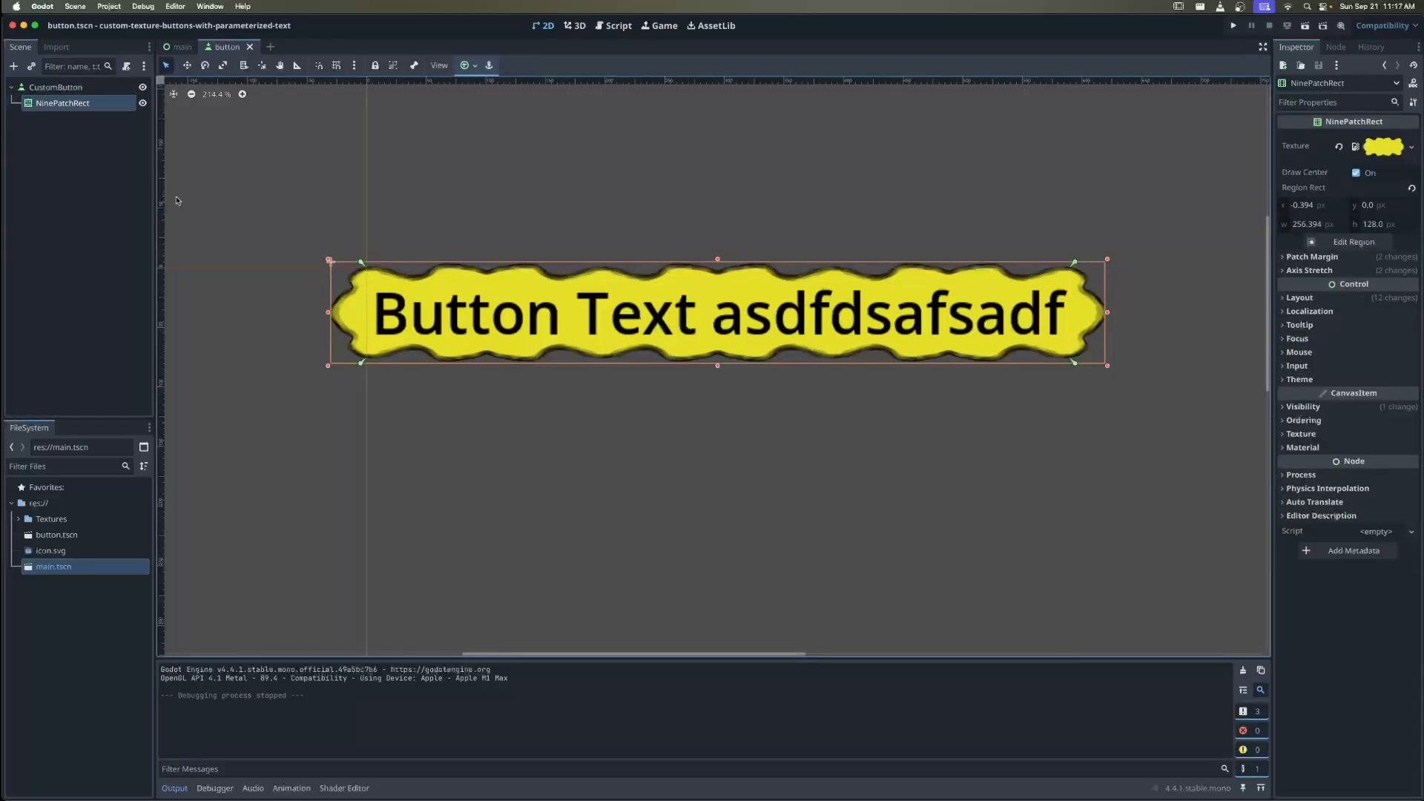
pyautogui.click(72, 92)
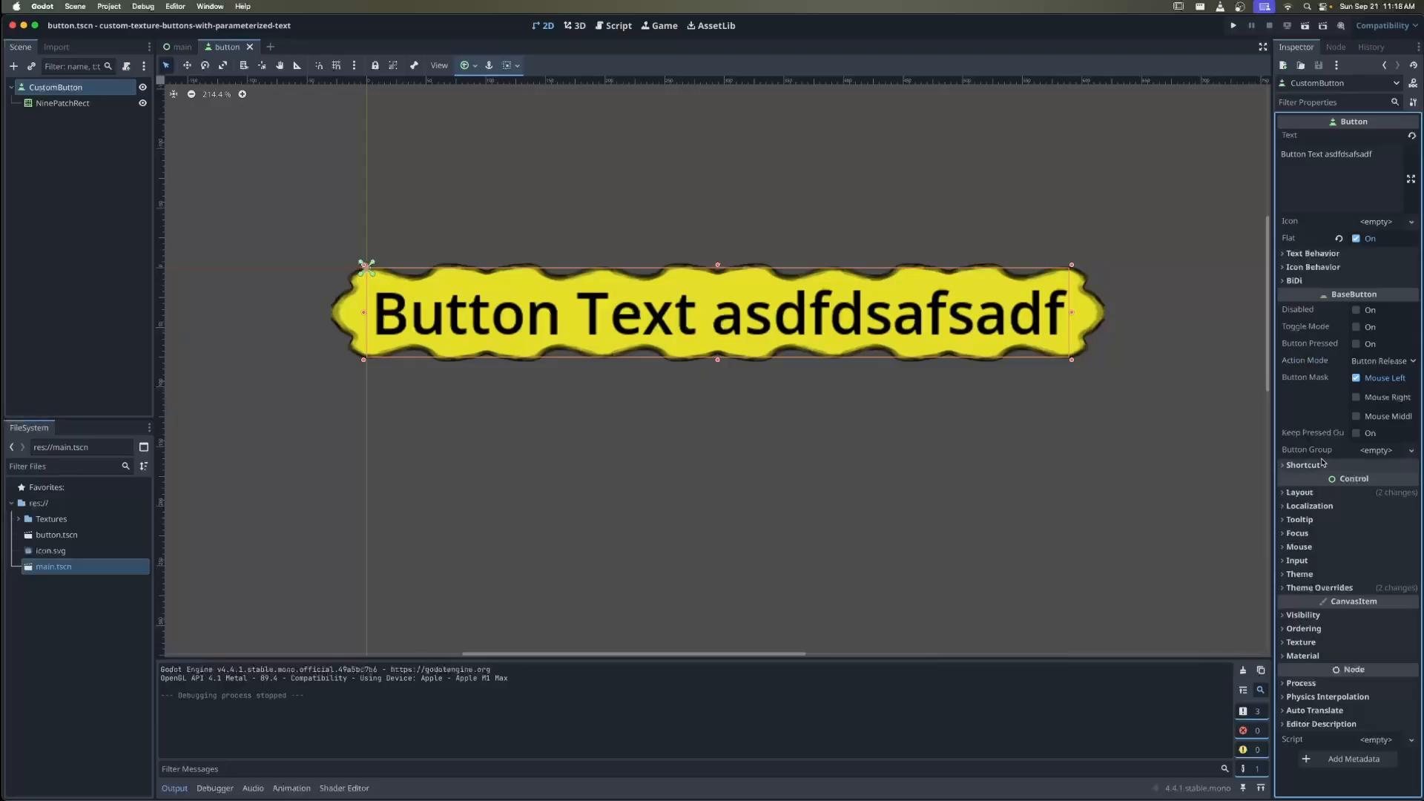
# Rename the NinePatchRect node under CustomButton as NeutralButtonTexture
pyautogui.doubleClick(72, 107)
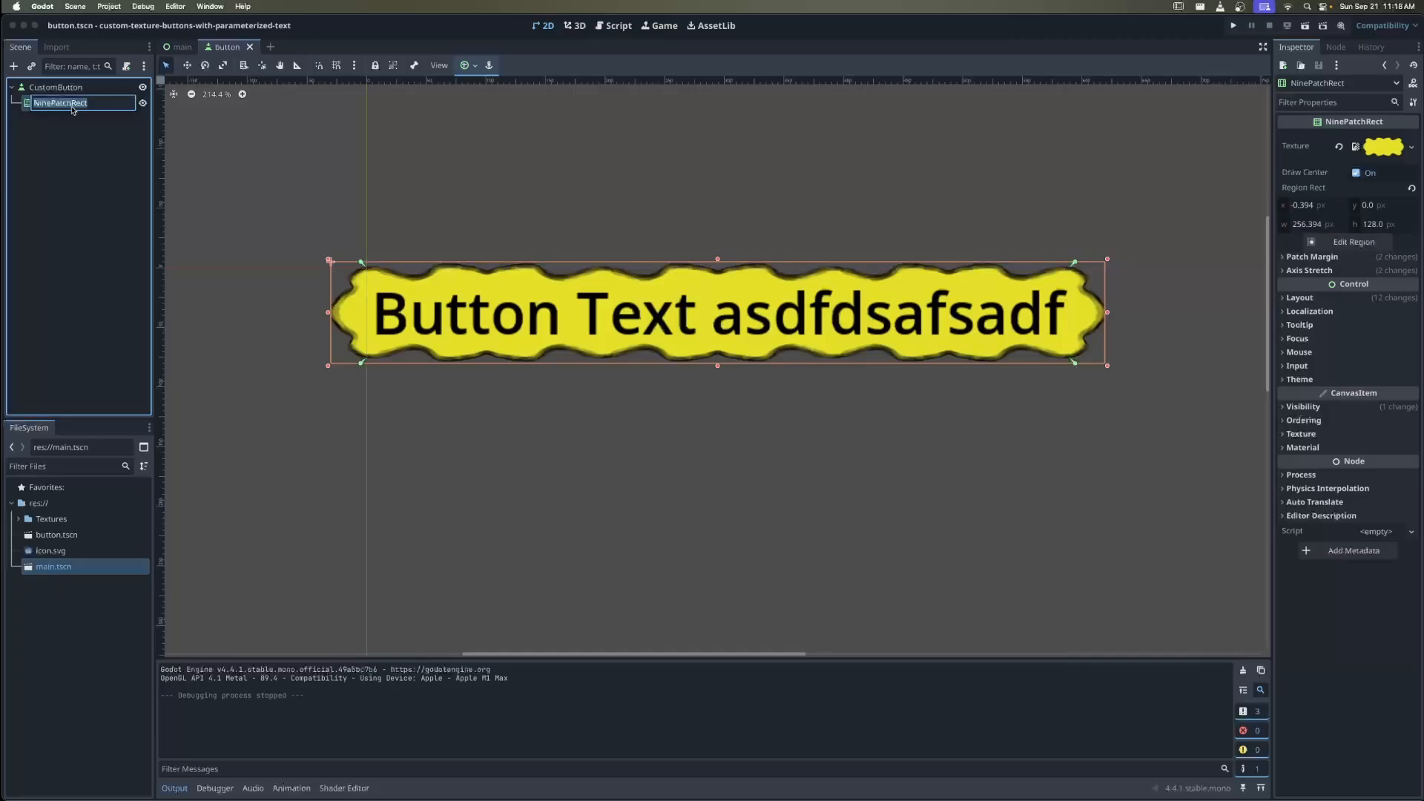
pyautogui.write('NeutralButtonTexture')
pyautogui.press('Return')
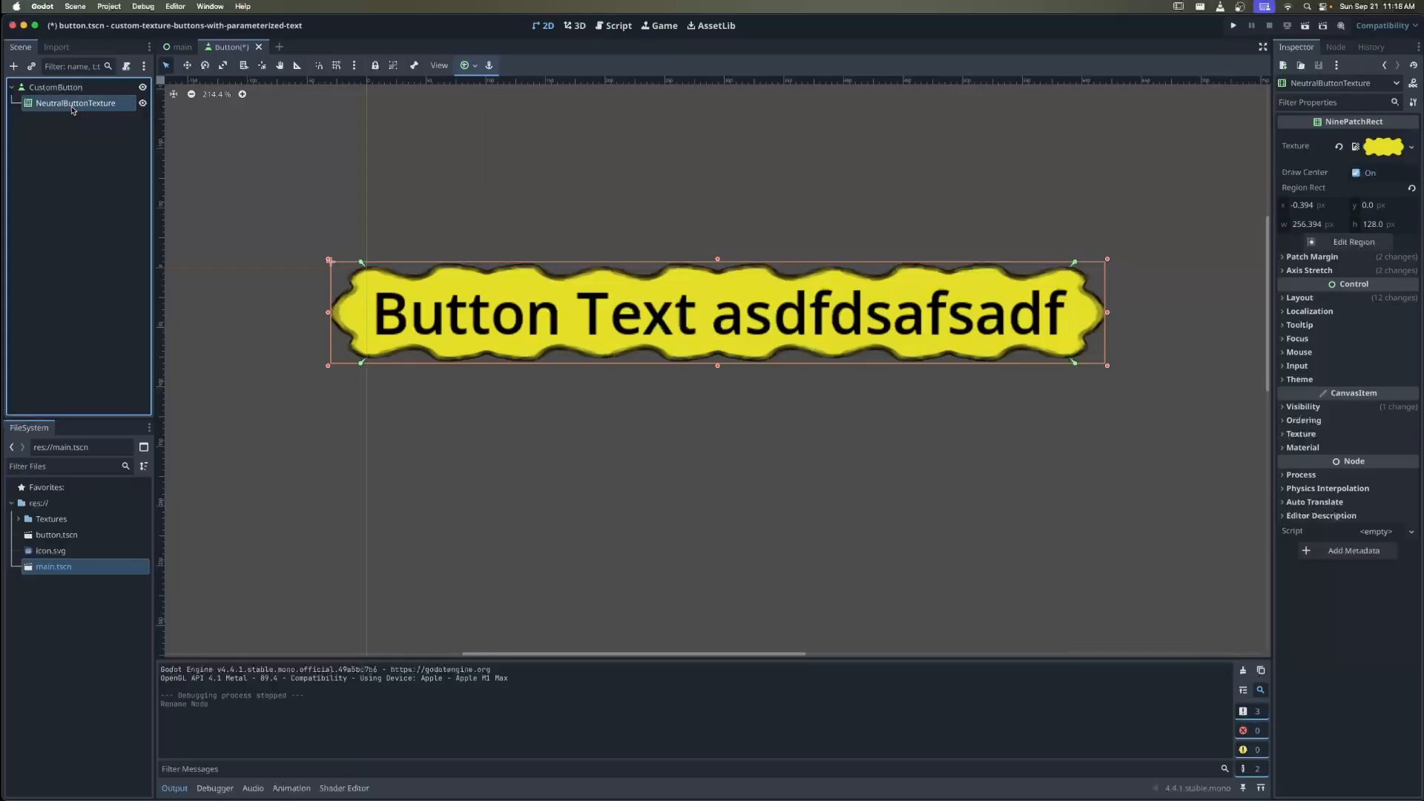
# Duplicate NeutralButtonTexture under CustomButton and name the copy HoverButtonTexture
pyautogui.hotkey('ctrl', 'c')
pyautogui.hotkey('ctrl', 'v')
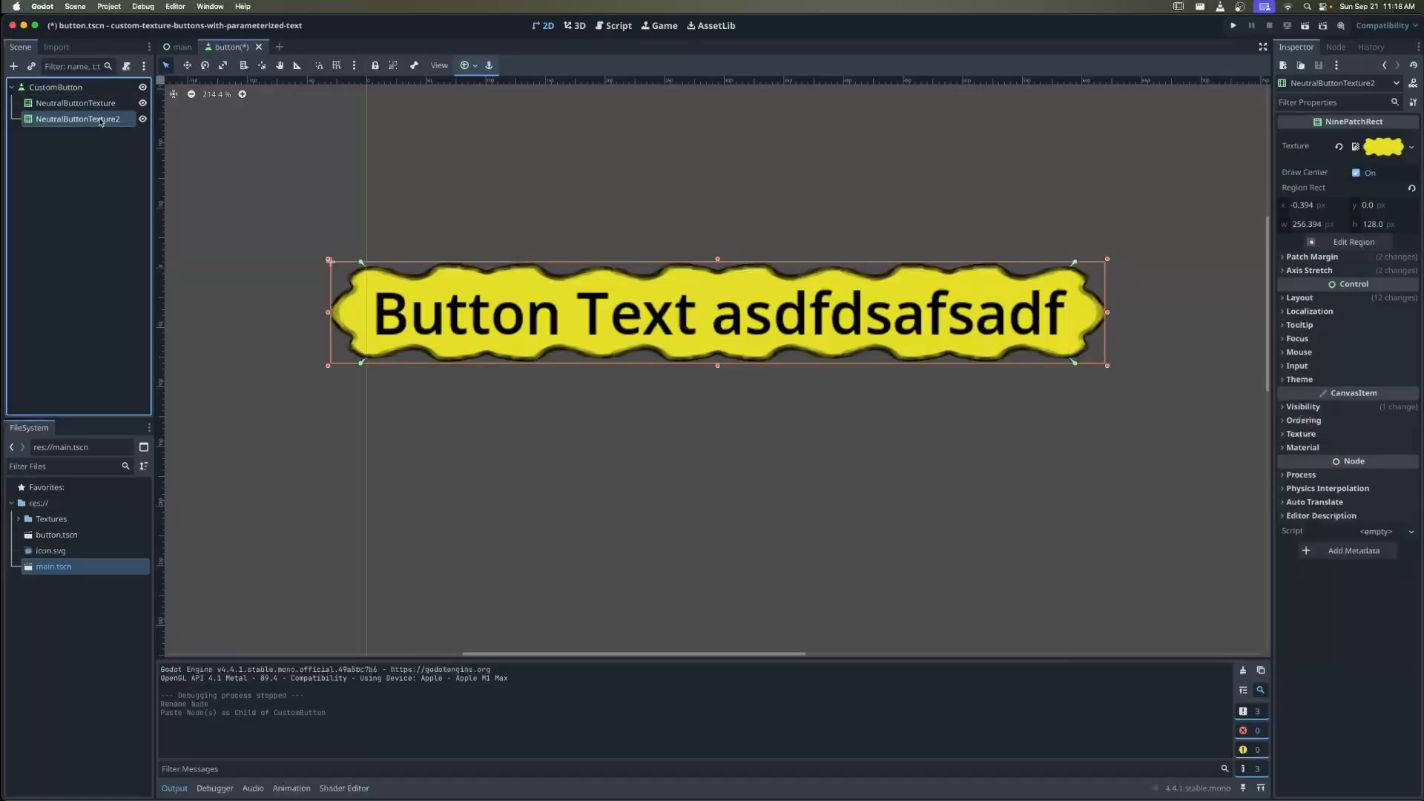
pyautogui.doubleClick(102, 120)
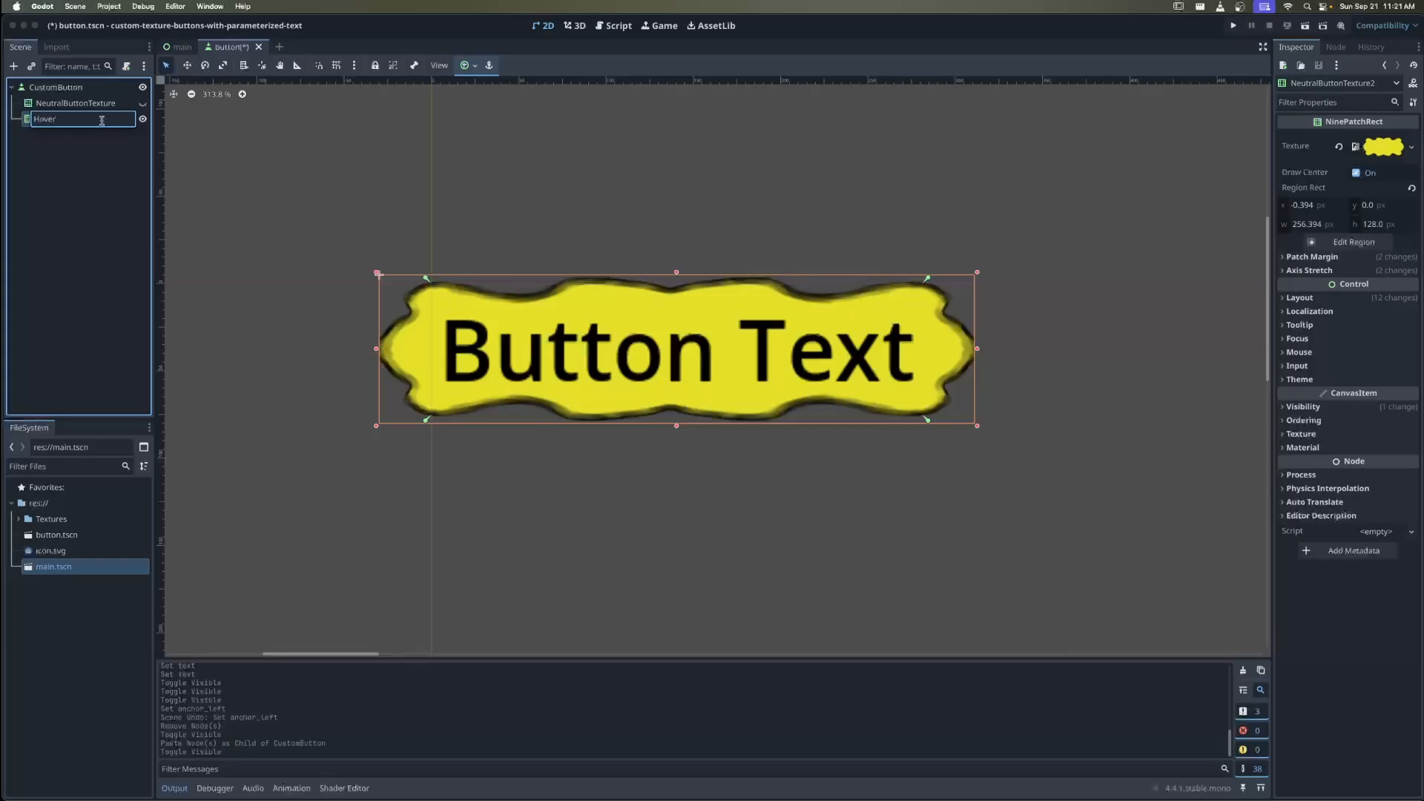
pyautogui.write('HoverButtonTexture')
# Replace the texture of HoverButtonTexture with the blue HoveredButton image from the project
pyautogui.click(1357, 150)
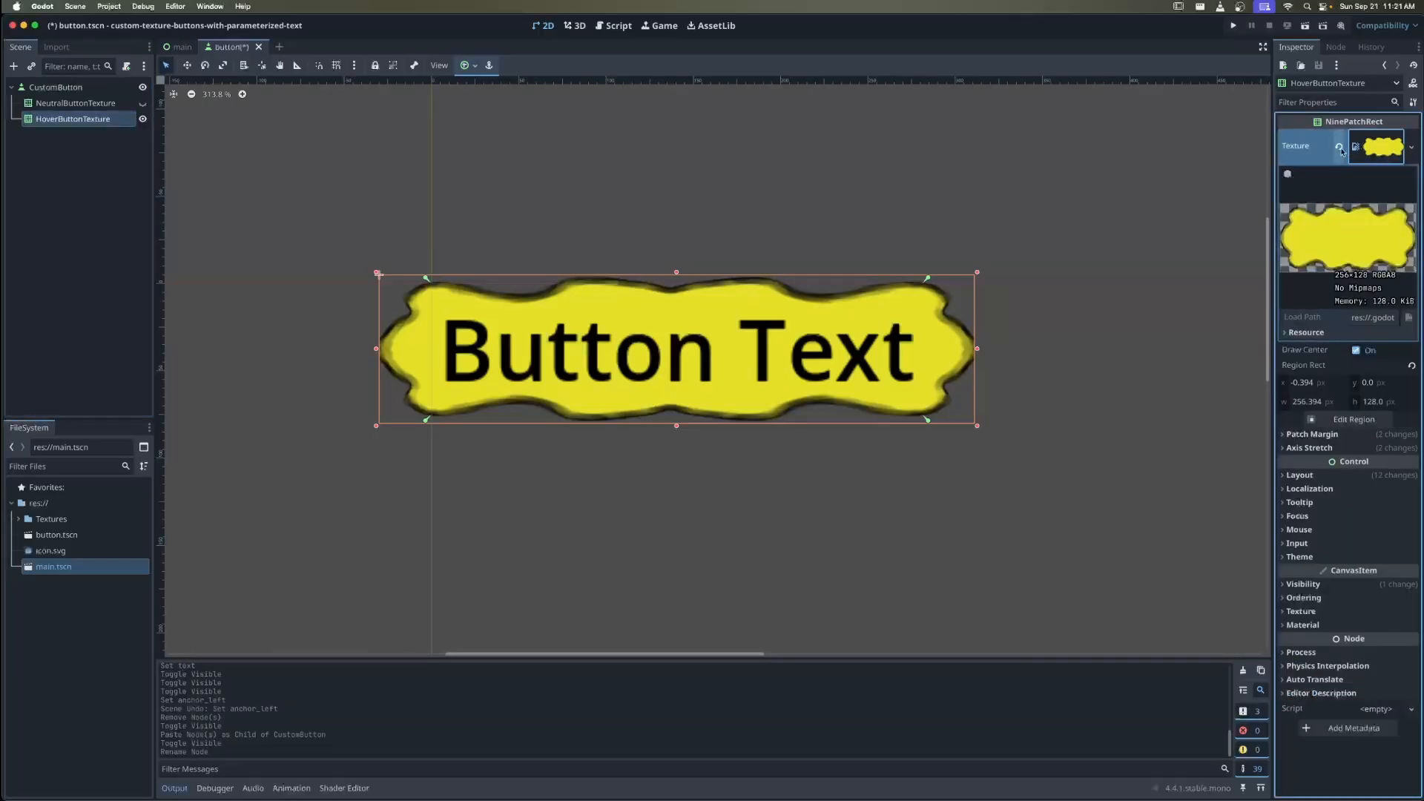
pyautogui.click(1340, 149)
pyautogui.click(1384, 140)
pyautogui.click(1328, 421)
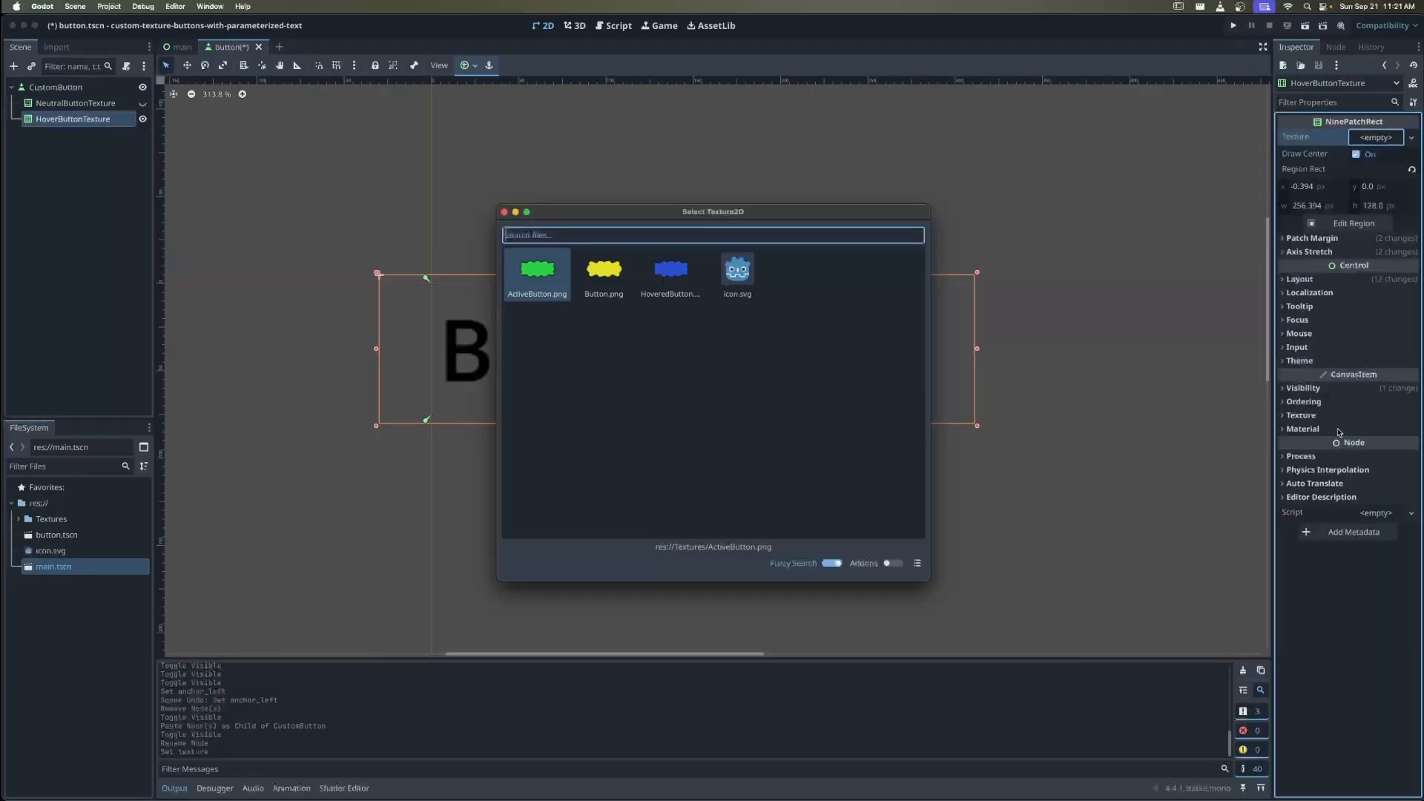
pyautogui.doubleClick(662, 298)
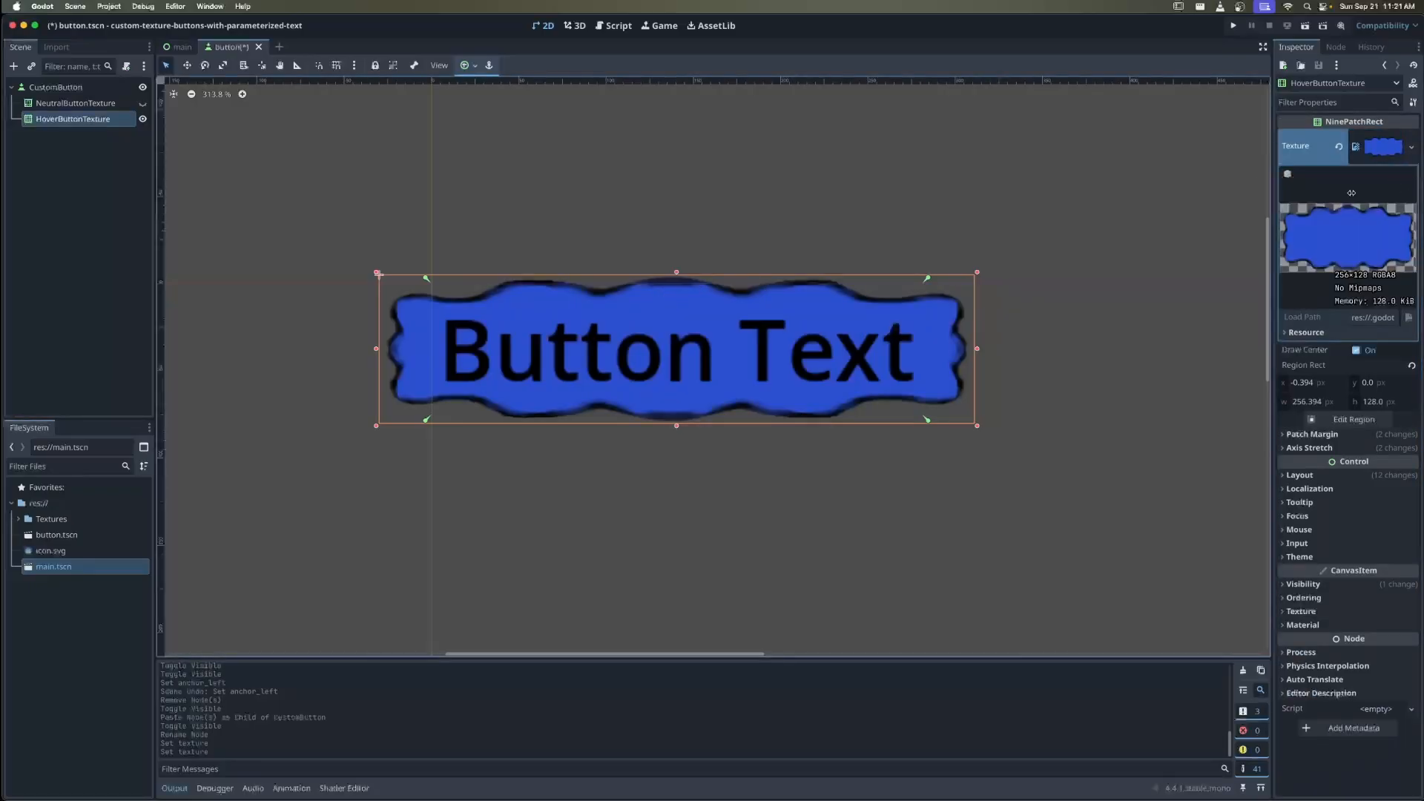
# Lengthen CustomButton's text to "Button Text adsfdsafdsaf" to check how the hover texture tiles
pyautogui.click(89, 88)
pyautogui.click(1320, 177)
pyautogui.write('adsfdsafdsaf')
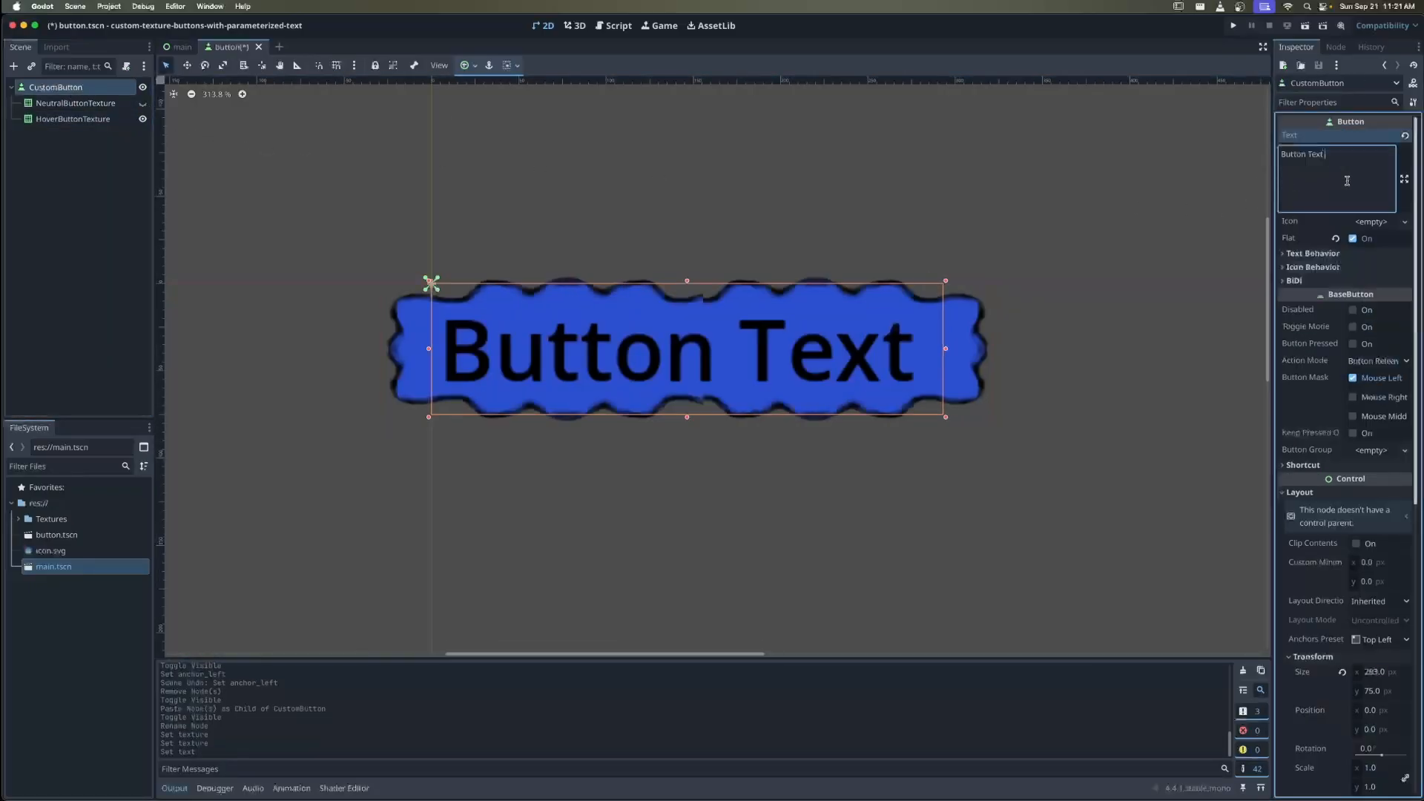
pyautogui.hscroll(5, 945, 286)
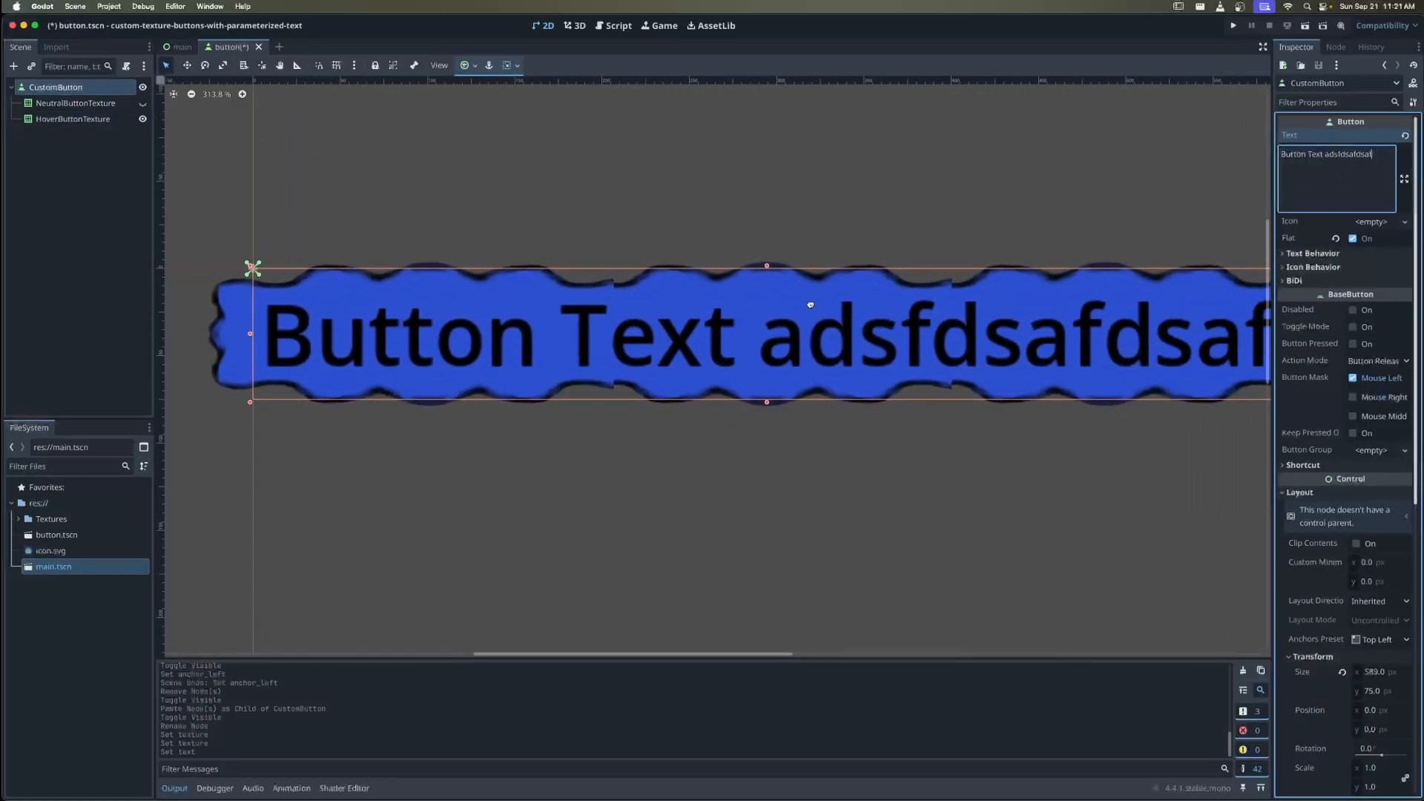
# Compare the neutral and hover textures on the long button by toggling their visibility, finishing with only HoverButtonTexture shown
pyautogui.click(74, 103)
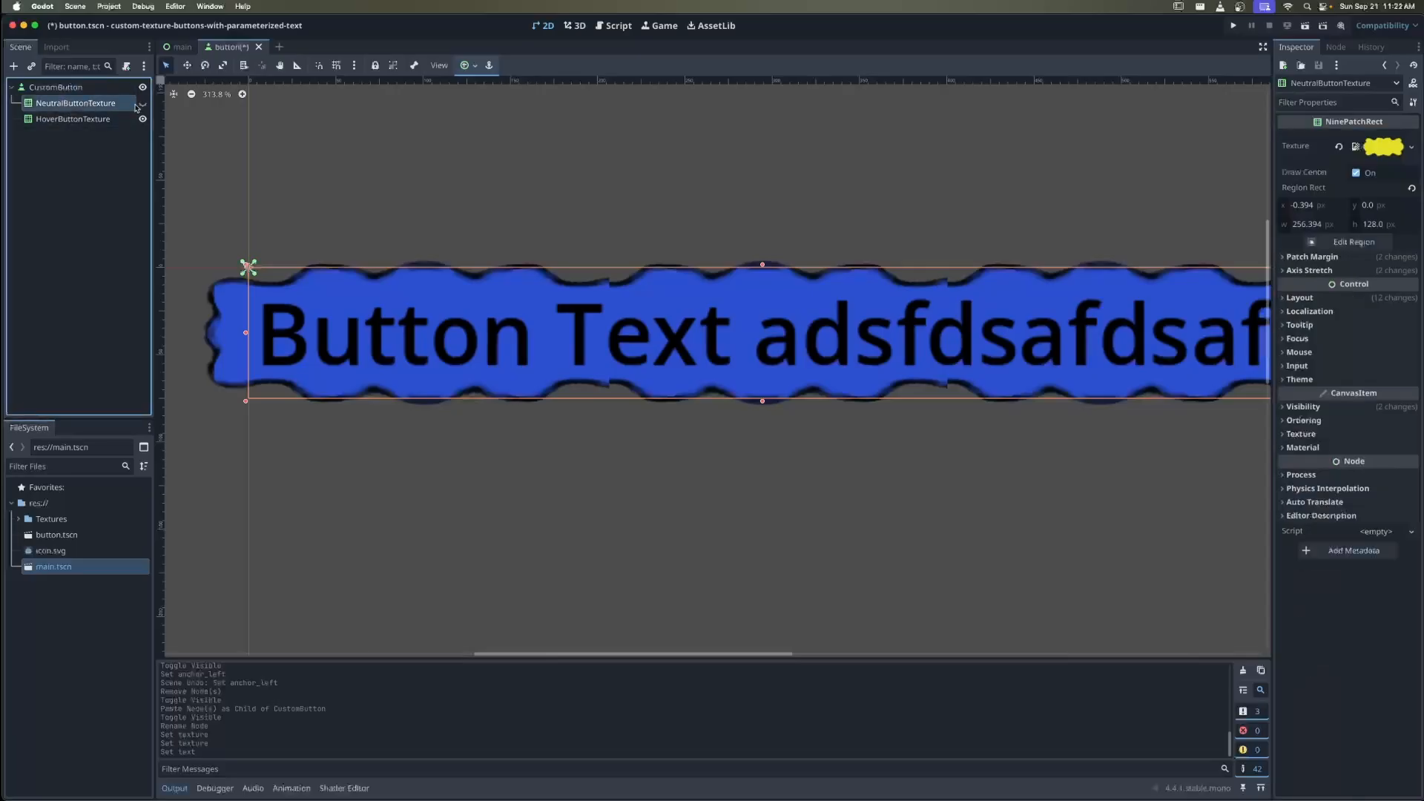
pyautogui.click(143, 103)
pyautogui.click(143, 119)
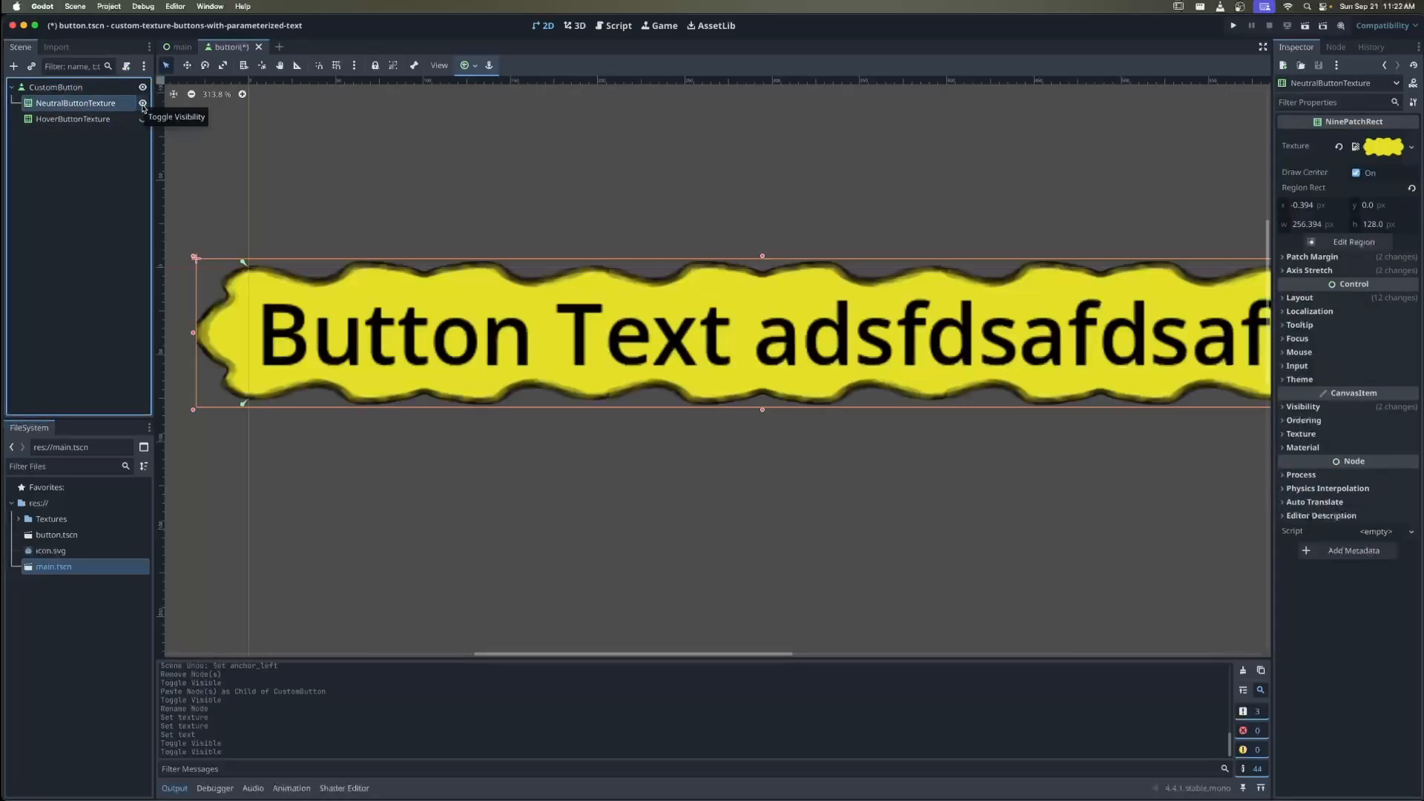
pyautogui.click(143, 104)
pyautogui.click(143, 119)
pyautogui.click(73, 119)
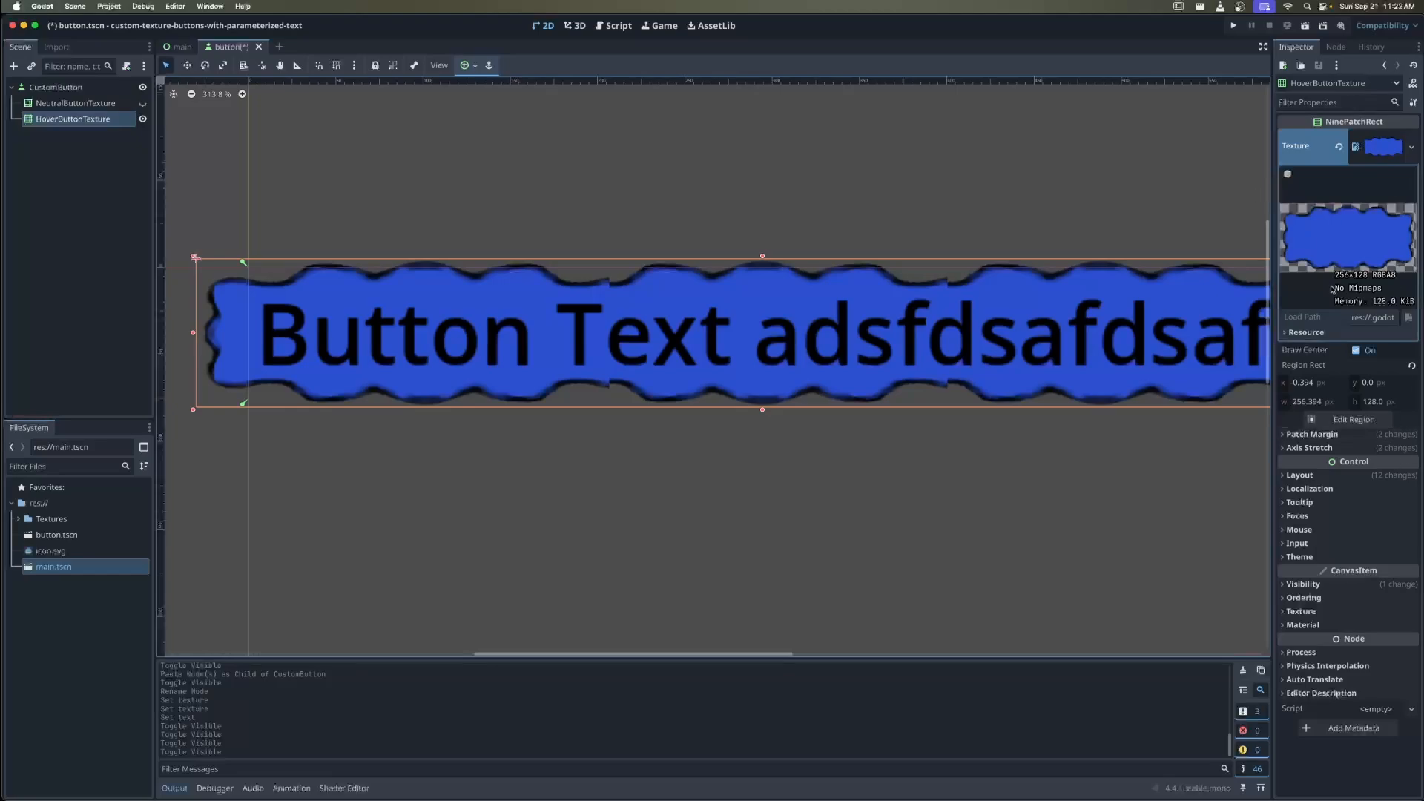
# In HoverButtonTexture's region editor, move the right patch margin inward and close the editor
pyautogui.click(1337, 474)
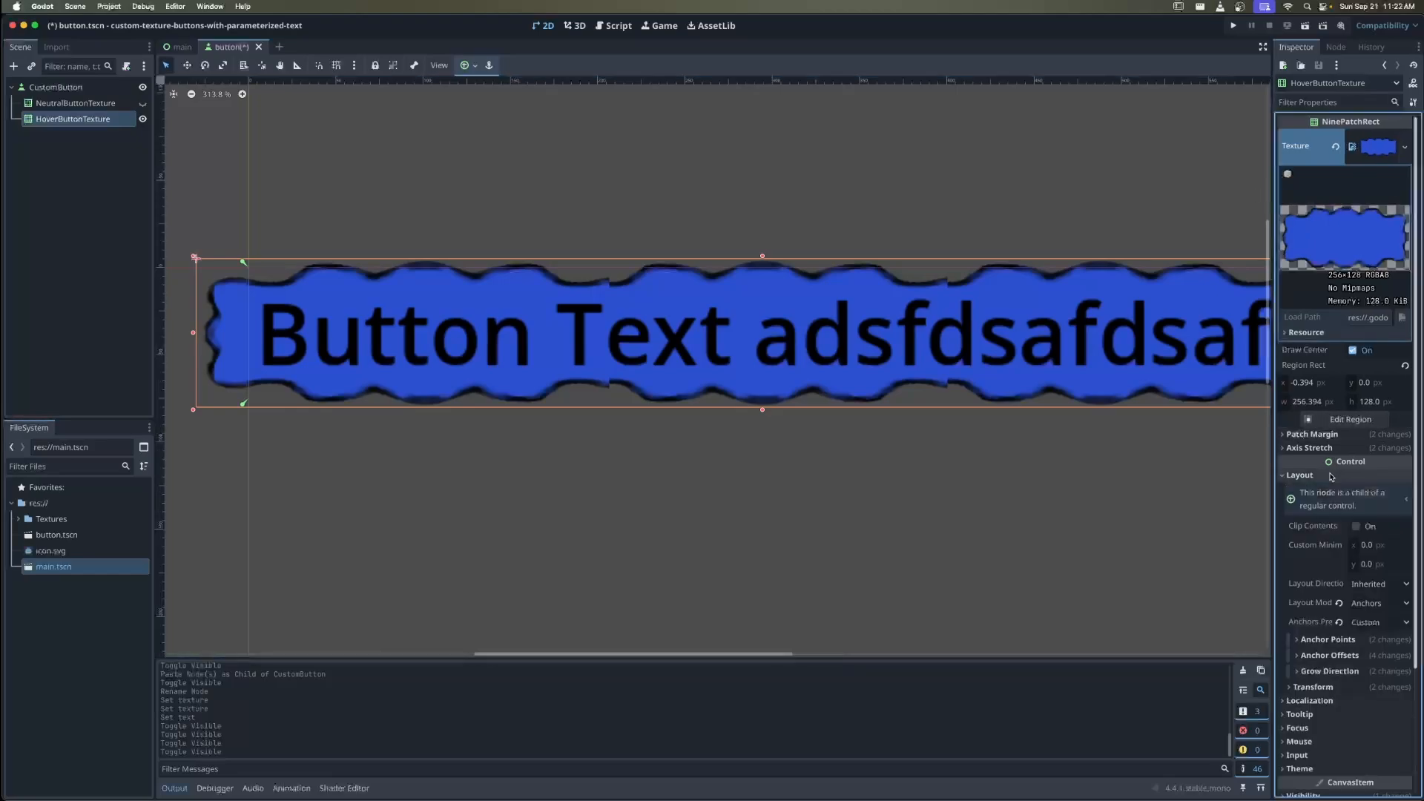
pyautogui.click(1338, 475)
pyautogui.click(1339, 420)
pyautogui.moveTo(689, 221); pyautogui.dragTo(751, 483)
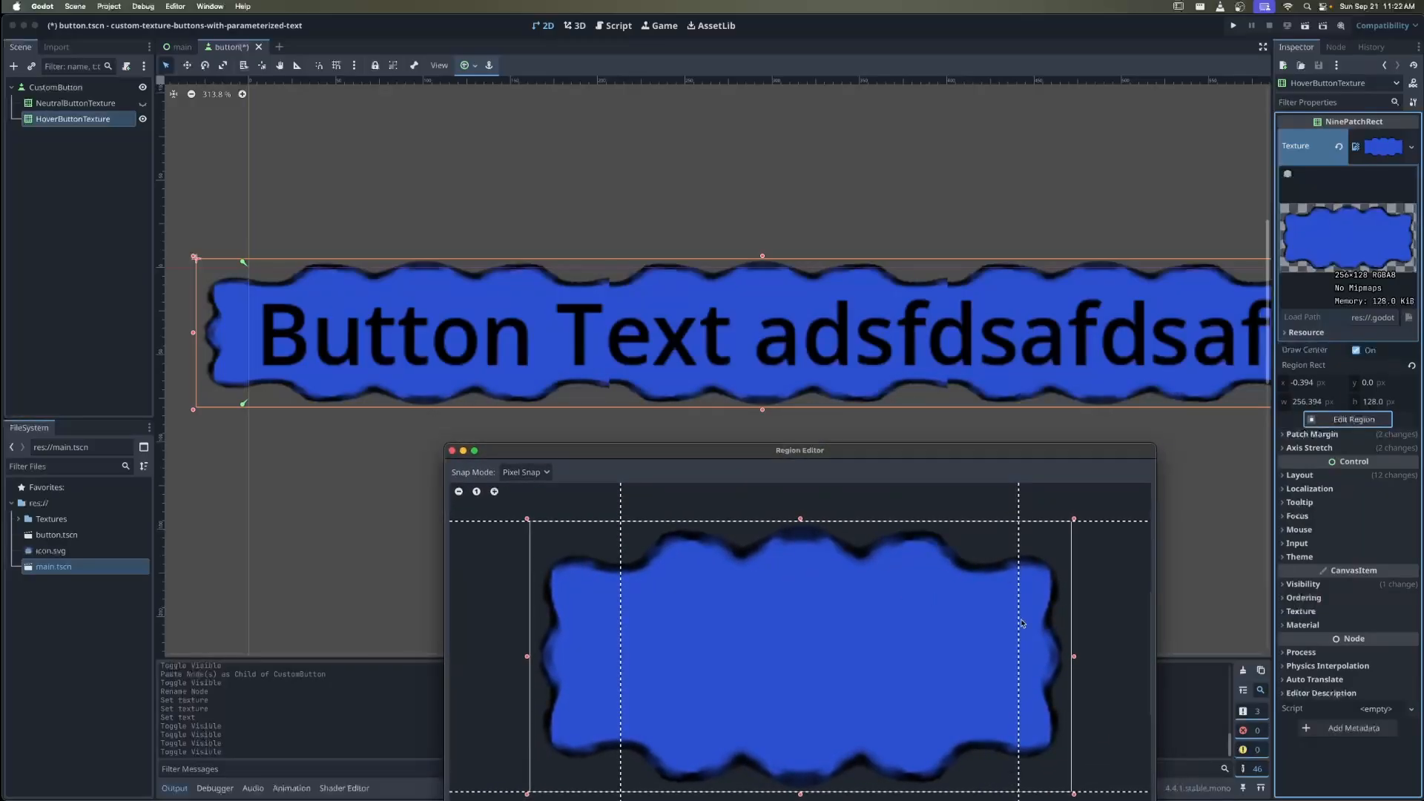
pyautogui.moveTo(1019, 622); pyautogui.dragTo(995, 622)
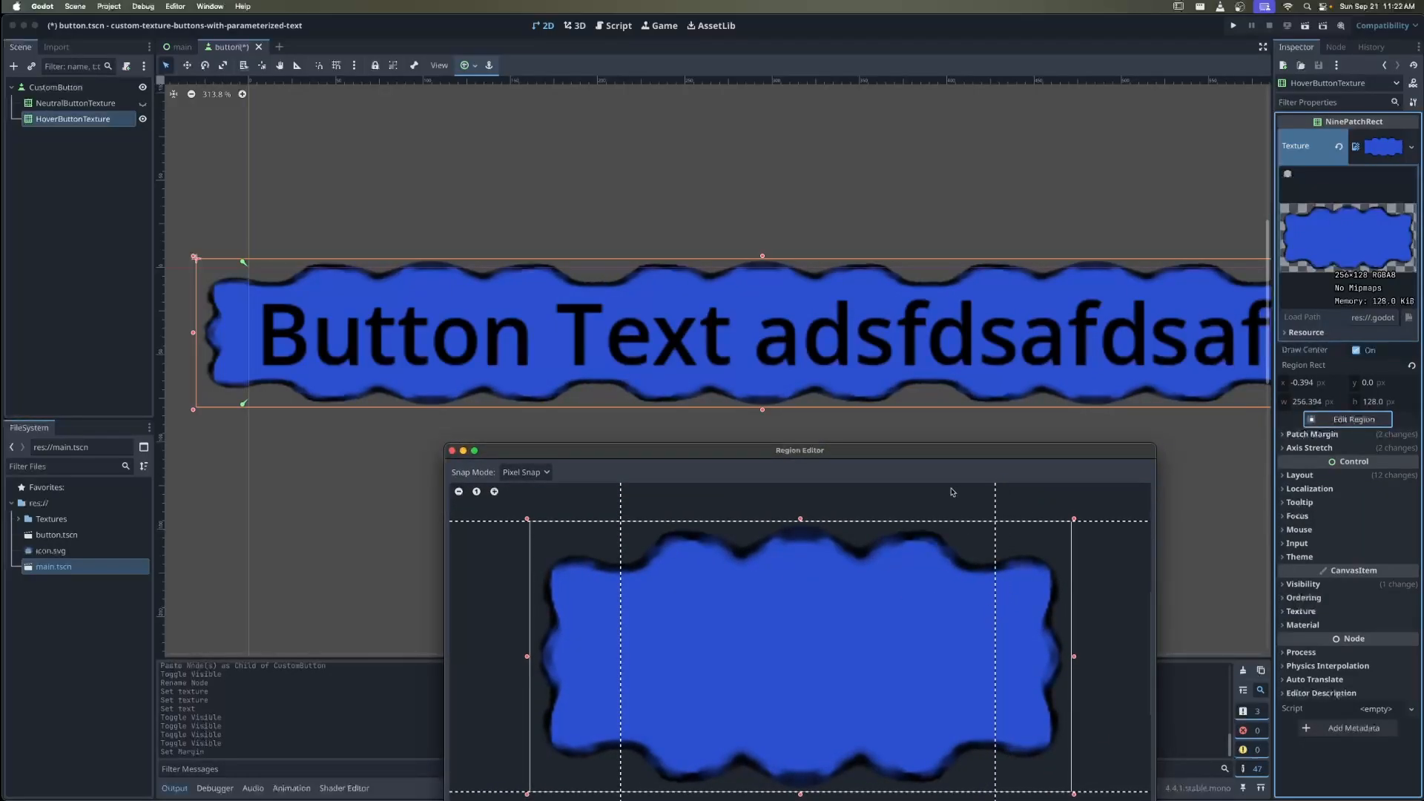
pyautogui.click(452, 451)
# Add a copy of HoverButtonTexture under CustomButton and name it ClickedButtonTexture
pyautogui.click(61, 103)
pyautogui.click(60, 120)
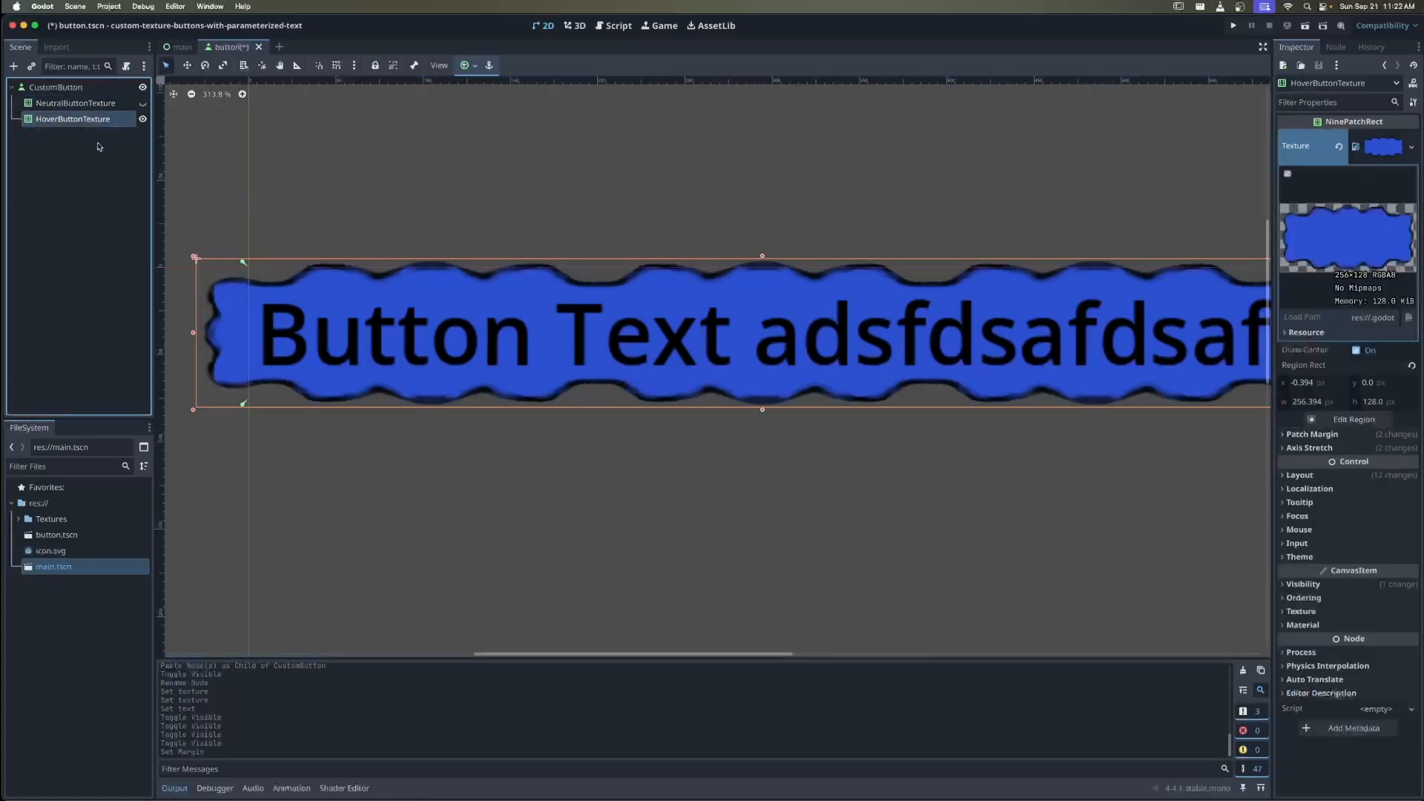
pyautogui.click(50, 86)
pyautogui.press('super+v')
pyautogui.doubleClick(65, 134)
pyautogui.write('Cli')
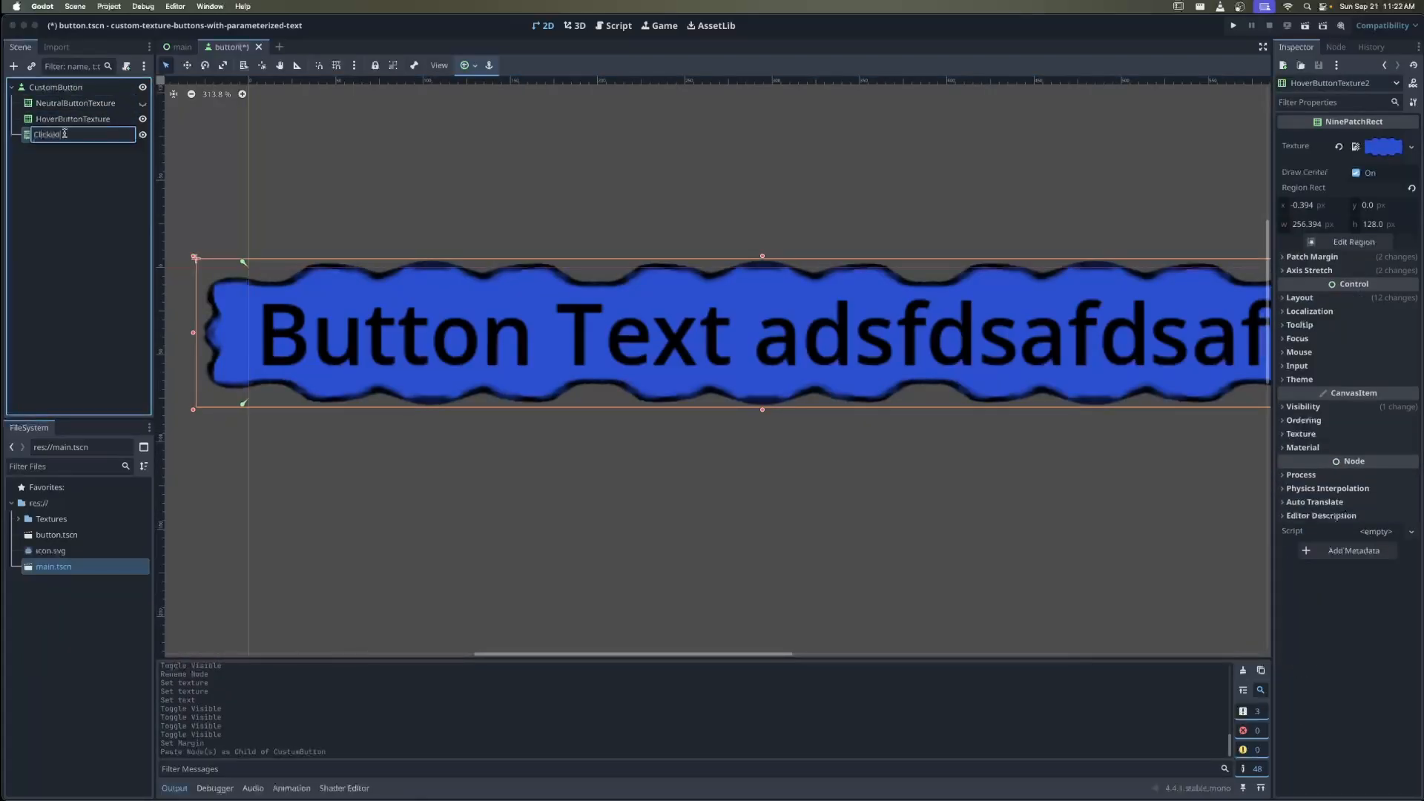
pyautogui.write('ckedButtonTexture')
pyautogui.press('Return')
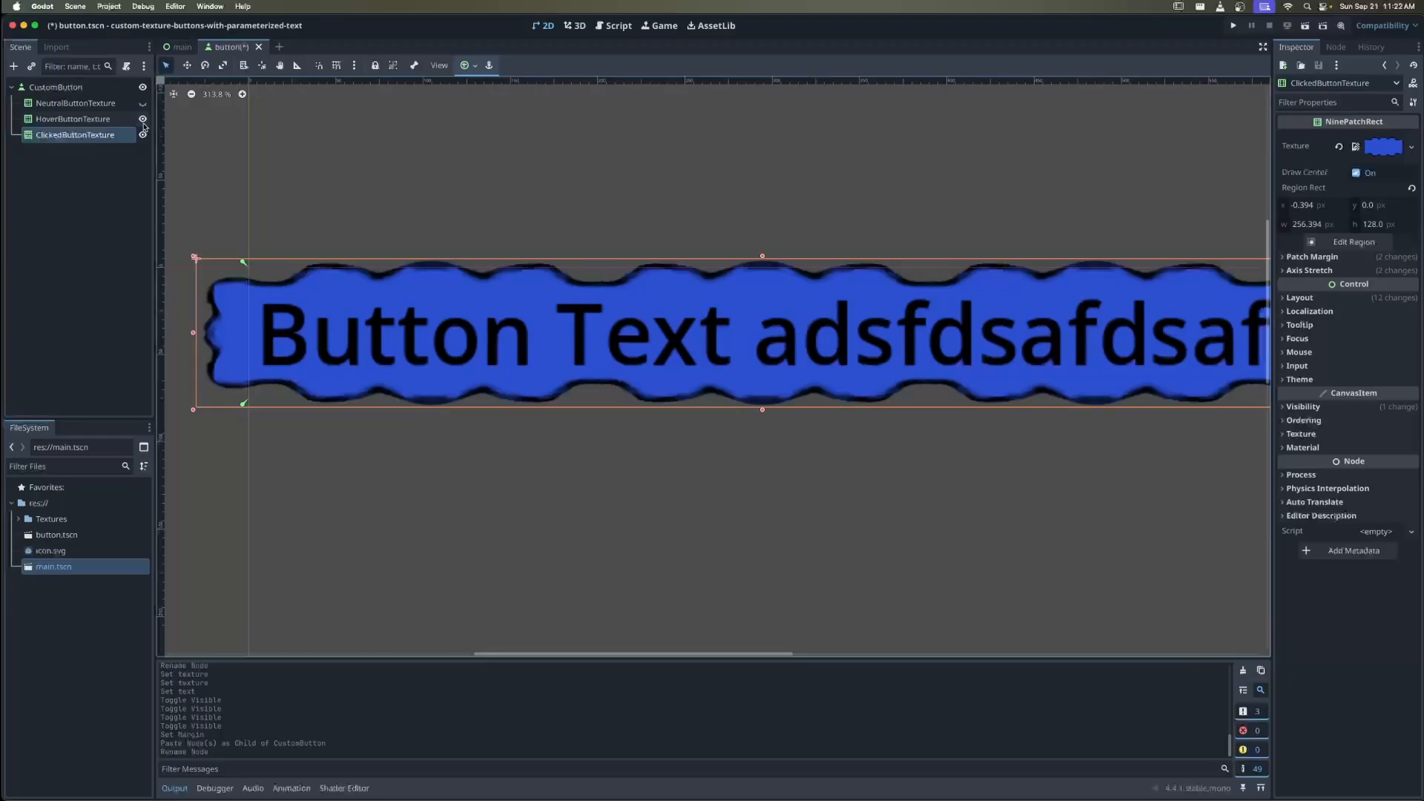
# Hide HoverButtonTexture and assign ActiveButton.png as the texture of ClickedButtonTexture
pyautogui.click(143, 119)
pyautogui.click(1348, 148)
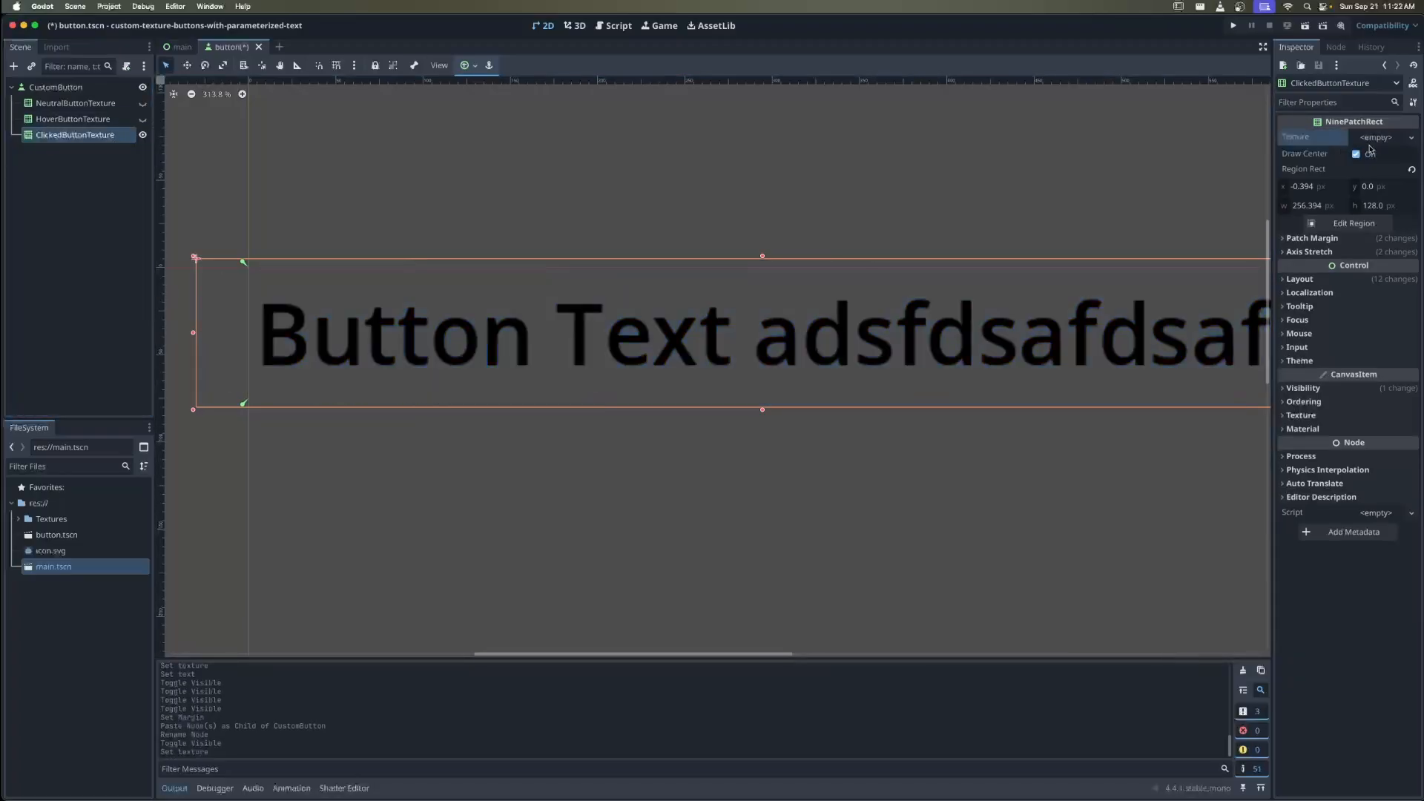
pyautogui.click(1376, 137)
pyautogui.click(1327, 421)
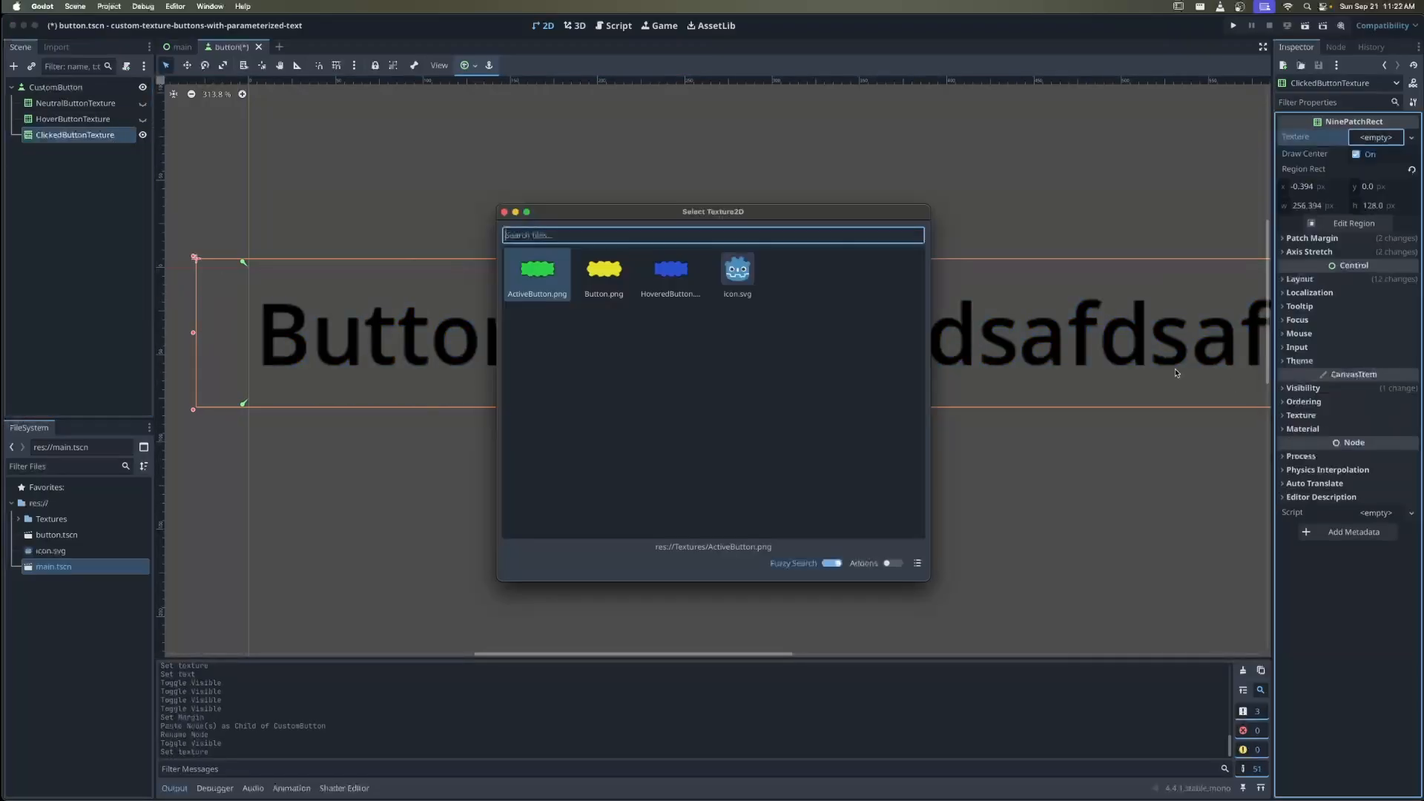
pyautogui.doubleClick(538, 275)
pyautogui.scroll(-2, 858, 374)
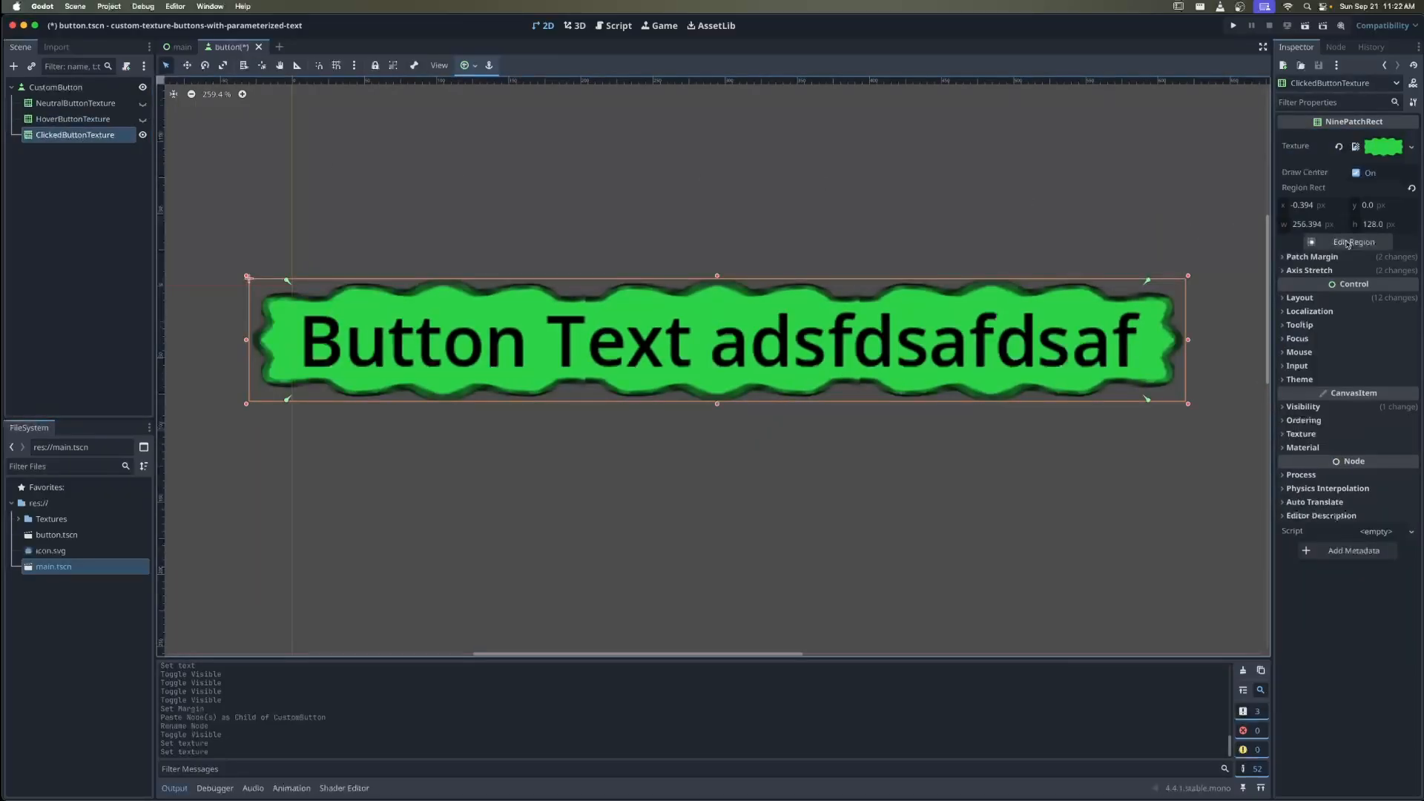
# In ClickedButtonTexture's region editor, move the left patch margin slightly outward and close the editor
pyautogui.click(1348, 243)
pyautogui.moveTo(604, 192); pyautogui.dragTo(633, 433)
pyautogui.moveTo(561, 588); pyautogui.dragTo(548, 589)
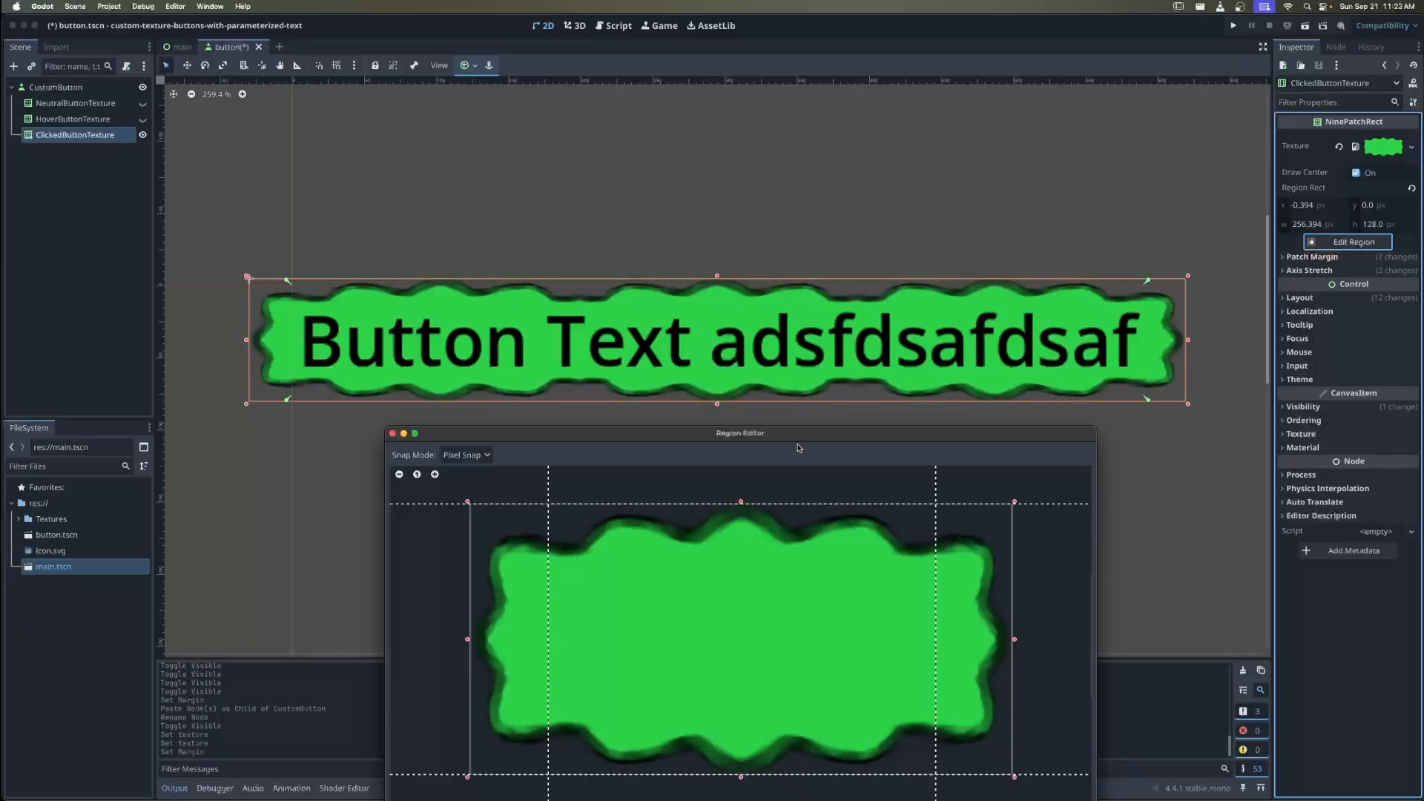
pyautogui.moveTo(798, 449); pyautogui.dragTo(756, 229)
pyautogui.click(716, 610)
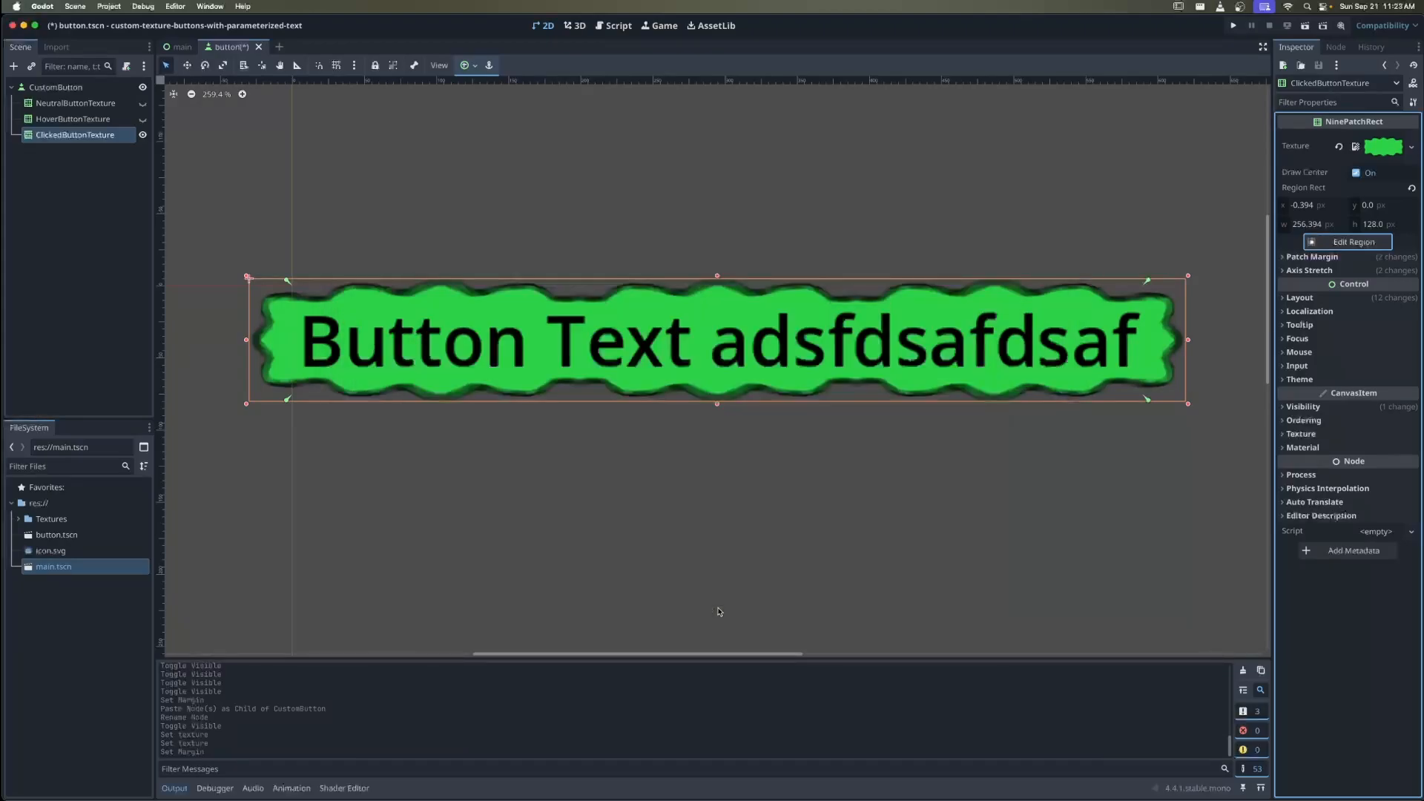
# Select the CustomButton root node and save the button scene
pyautogui.scroll(-6, 746, 479)
pyautogui.click(76, 107)
pyautogui.click(58, 89)
pyautogui.press('super+s')
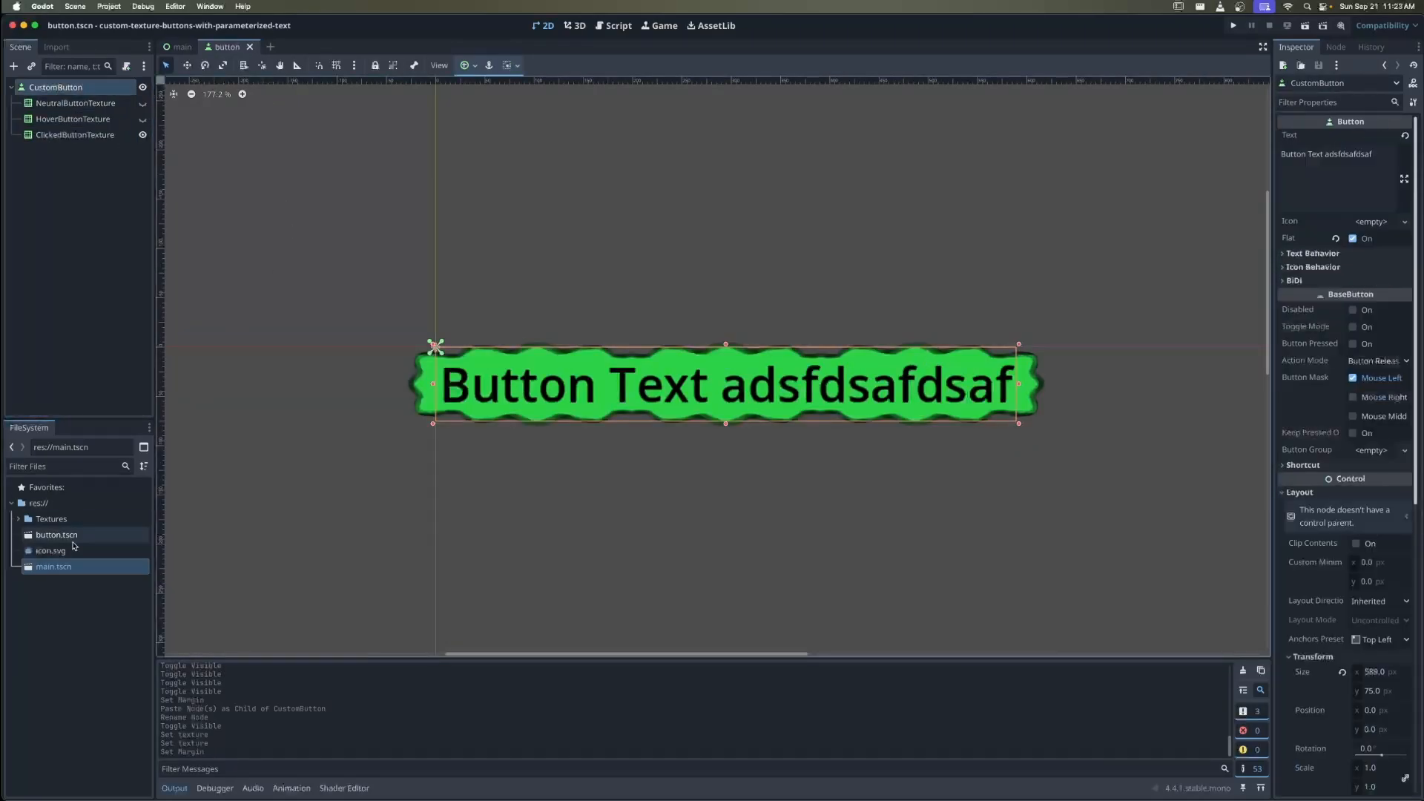
# Open main.tscn, run the project, try the Start Game and Load Game buttons, and close the game window
pyautogui.doubleClick(59, 567)
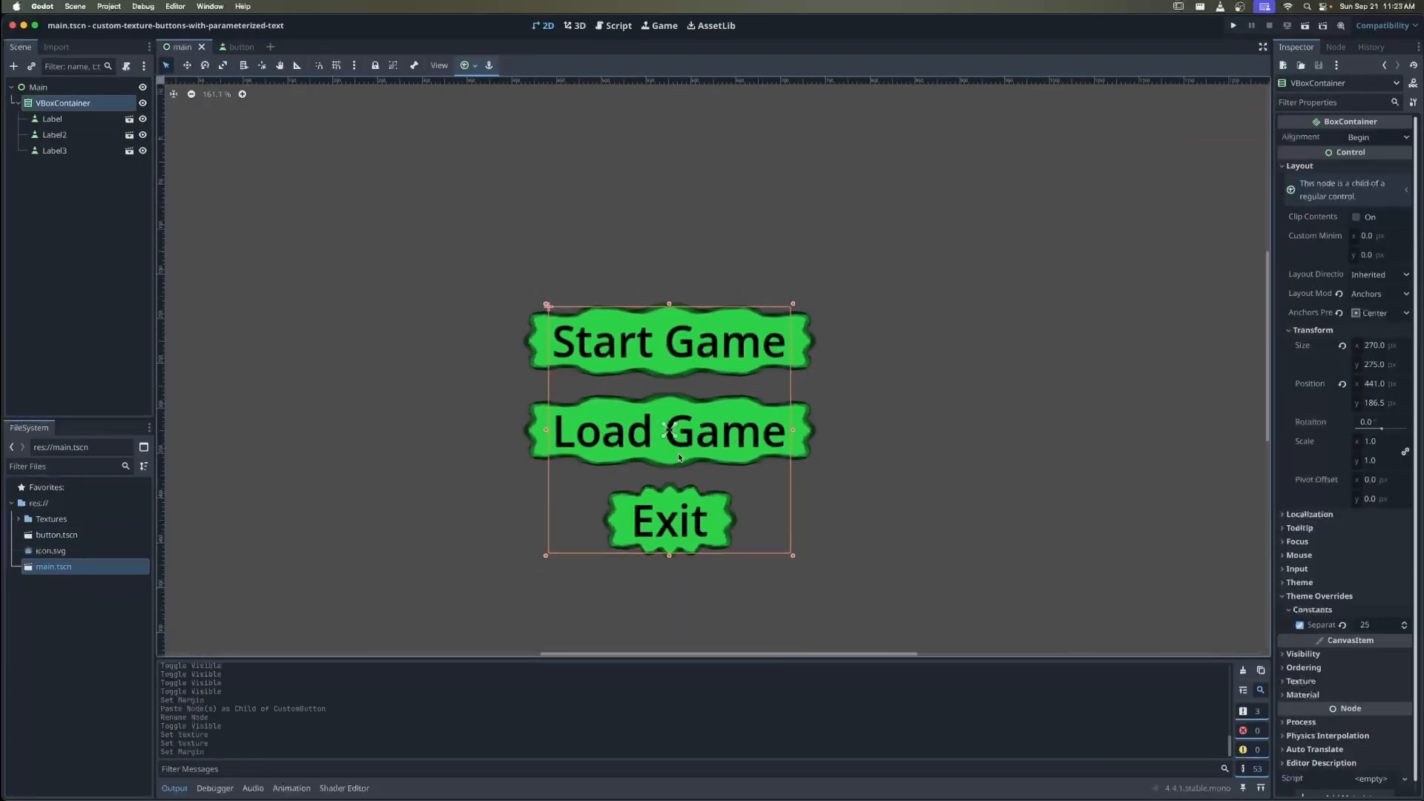
pyautogui.scroll(-1, 680, 458)
pyautogui.press('super+b')
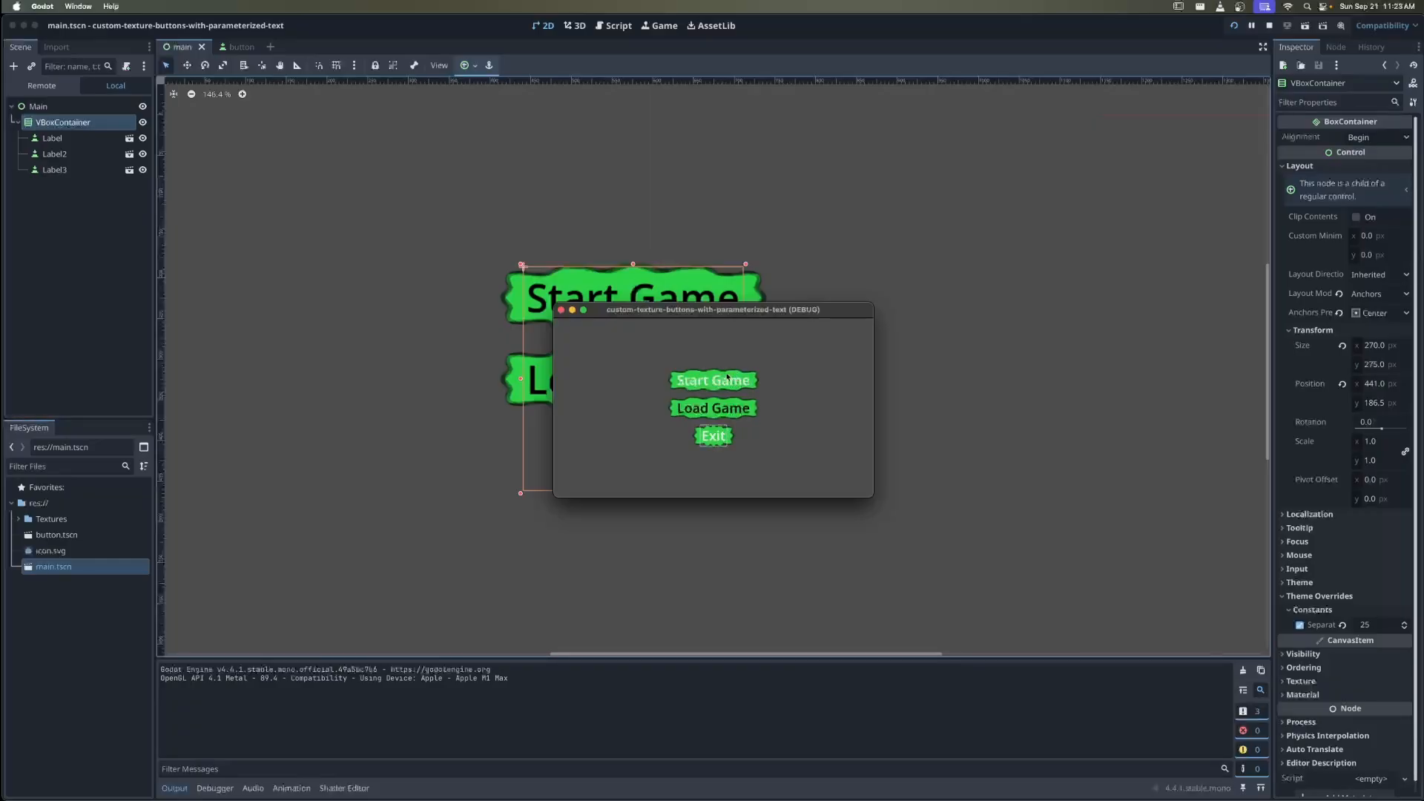
pyautogui.click(727, 378)
pyautogui.click(710, 411)
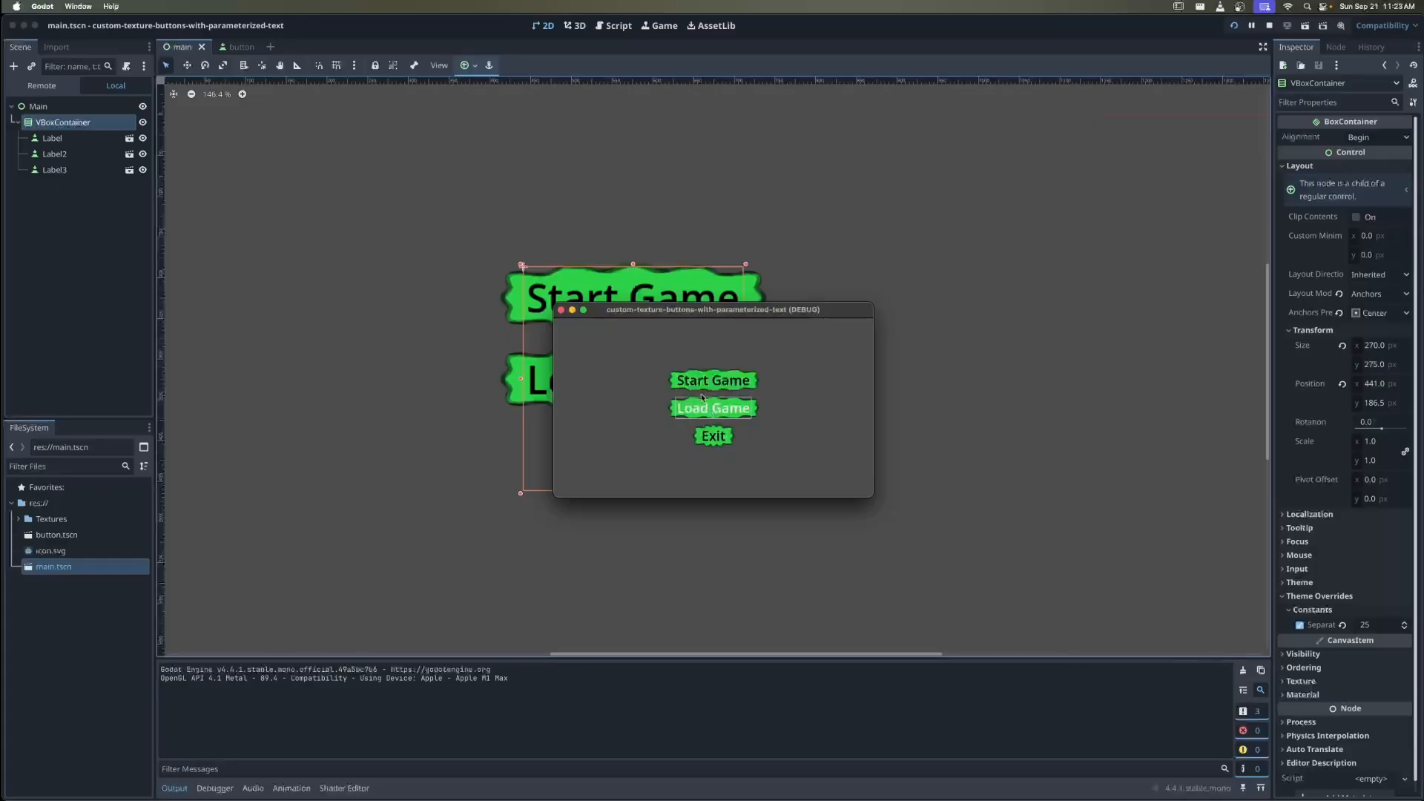
pyautogui.click(562, 310)
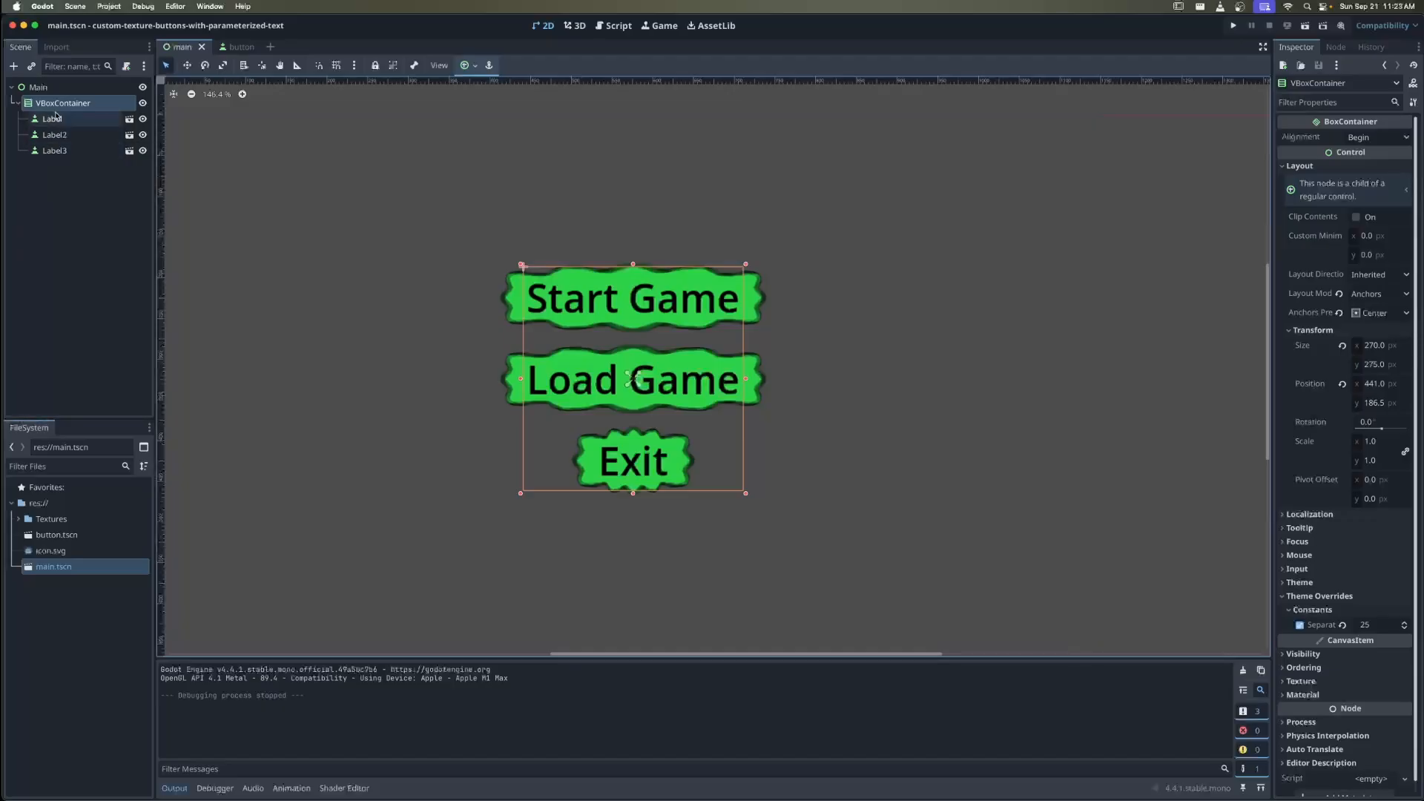
# Reopen button.tscn and attach a new C# script named CustomButton.cs to the CustomButton root, using the Node: Default template
pyautogui.doubleClick(56, 535)
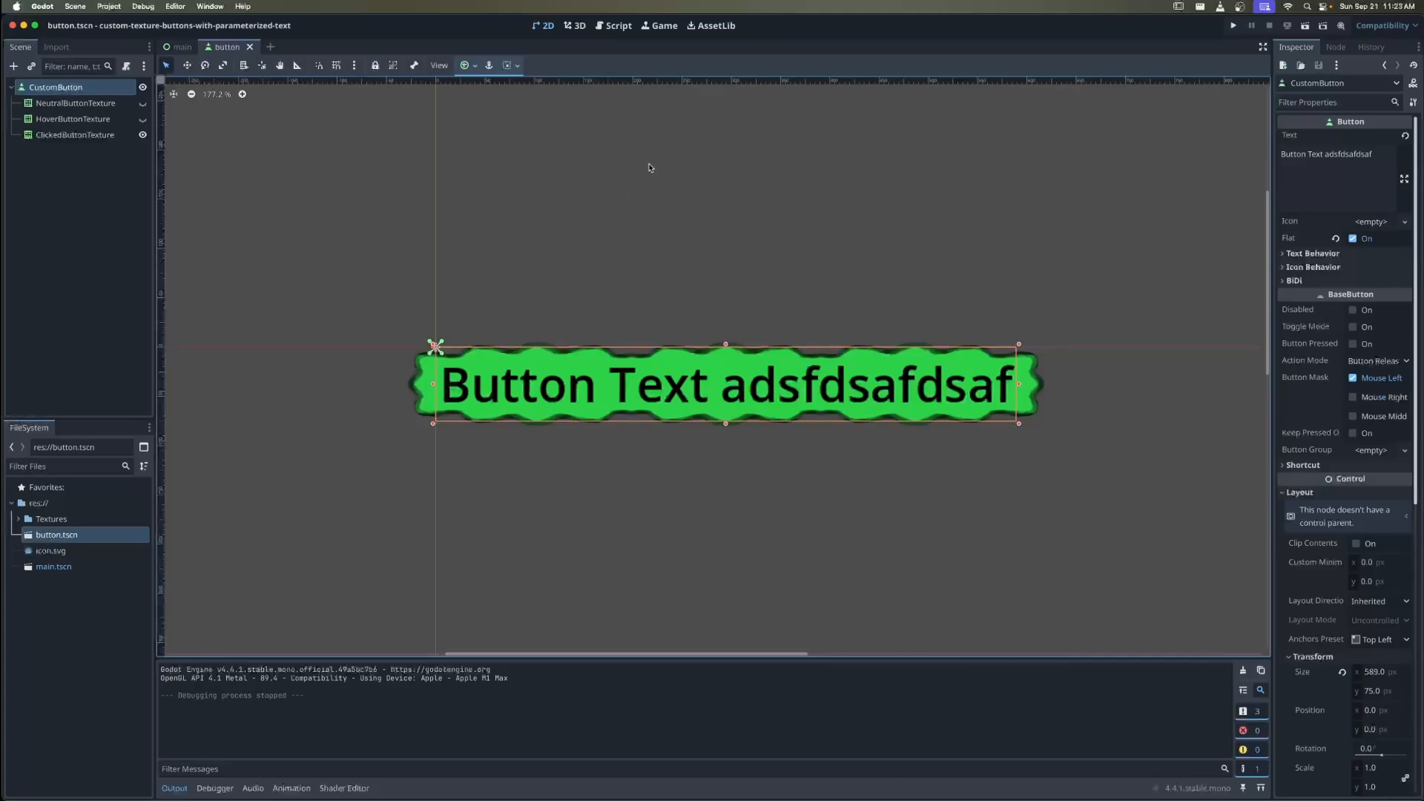
pyautogui.click(73, 119)
pyautogui.click(66, 92)
pyautogui.scroll(-5, 1350, 482)
pyautogui.click(1375, 769)
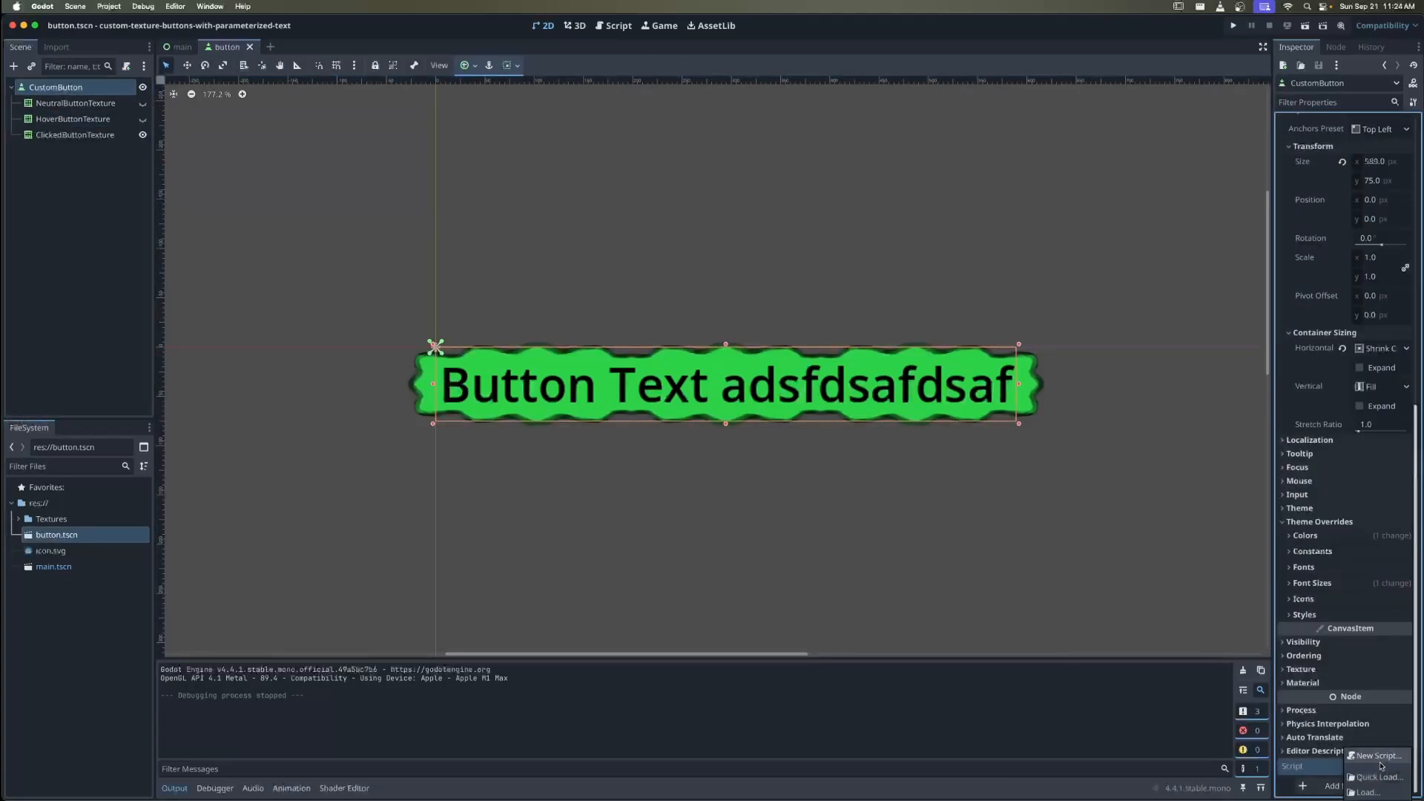
pyautogui.click(1376, 776)
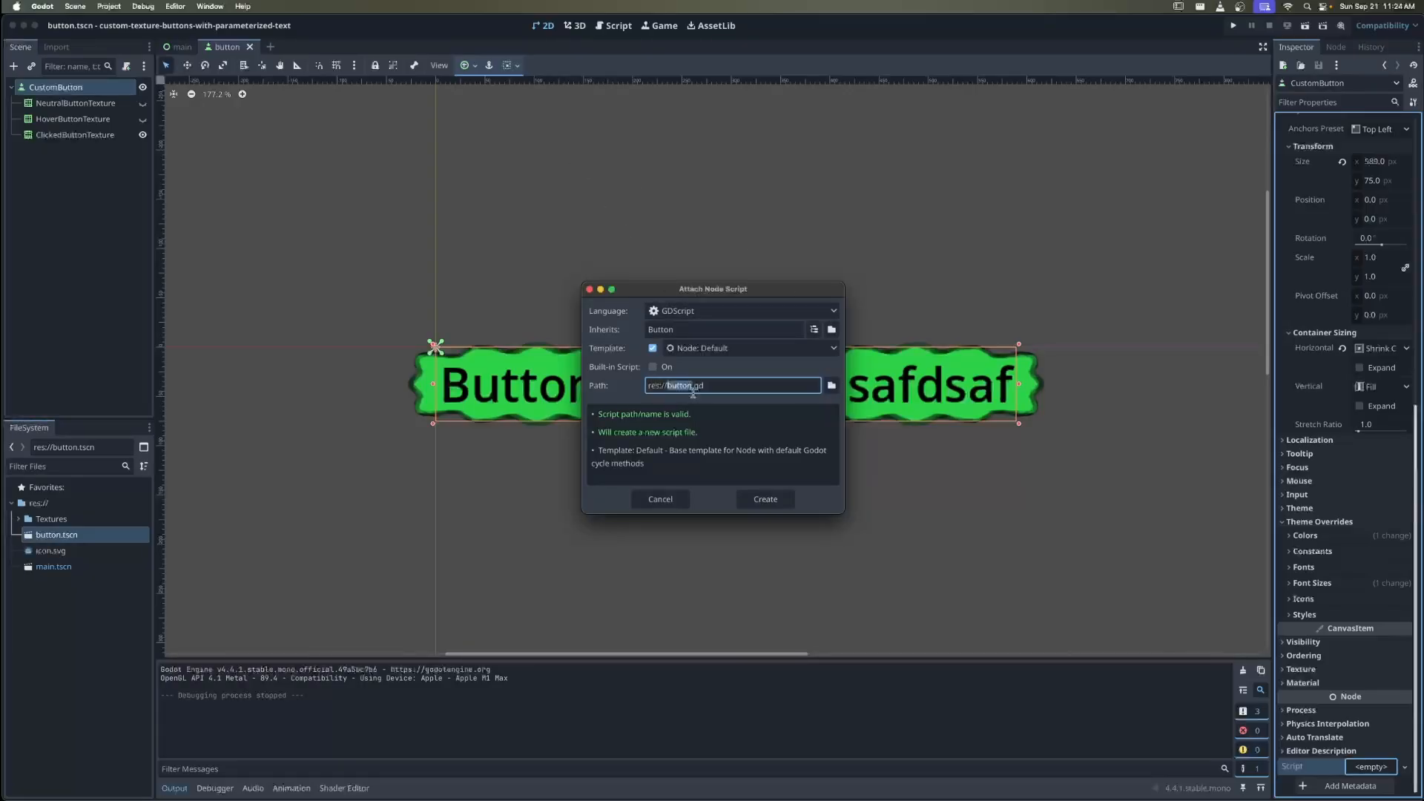
pyautogui.write('customB')
pyautogui.click(710, 311)
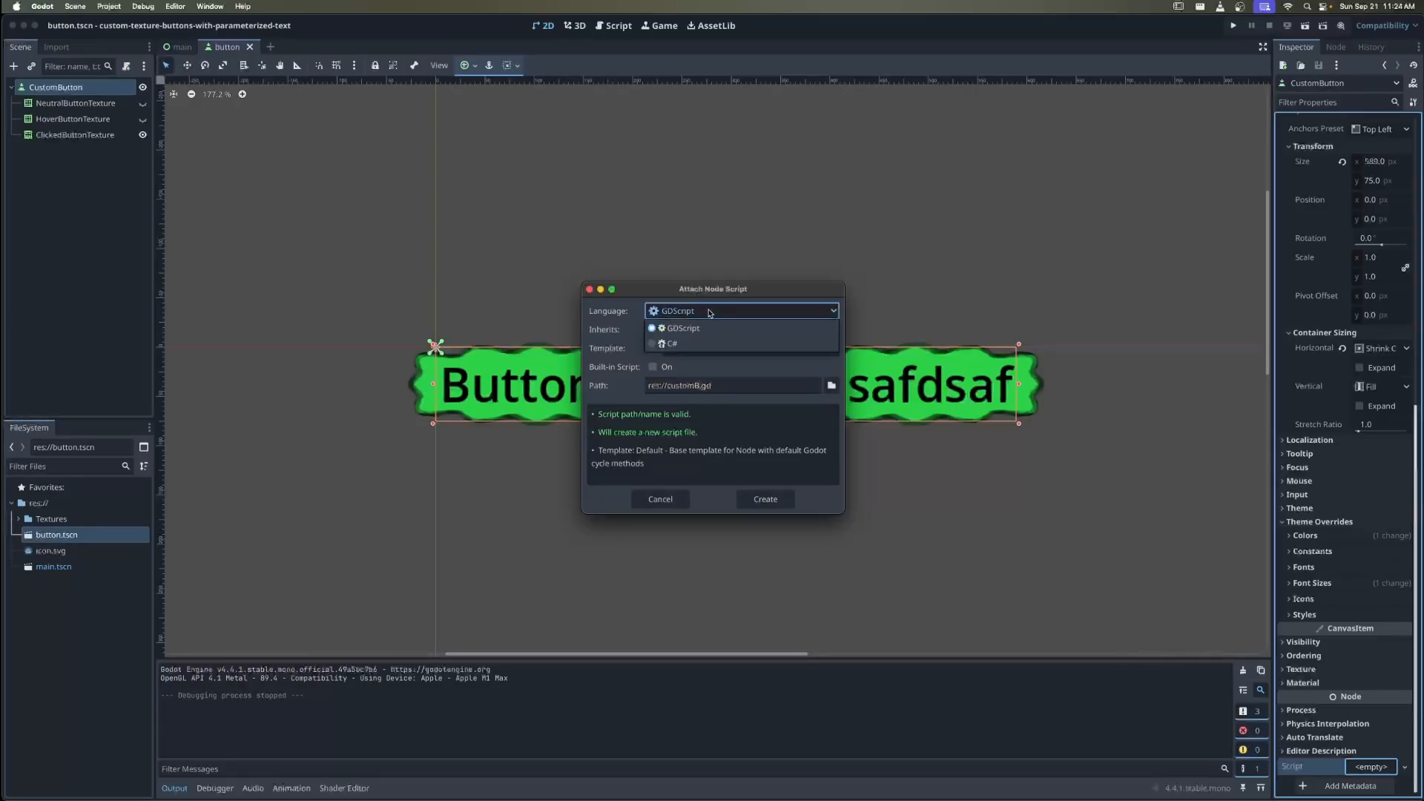
pyautogui.click(704, 349)
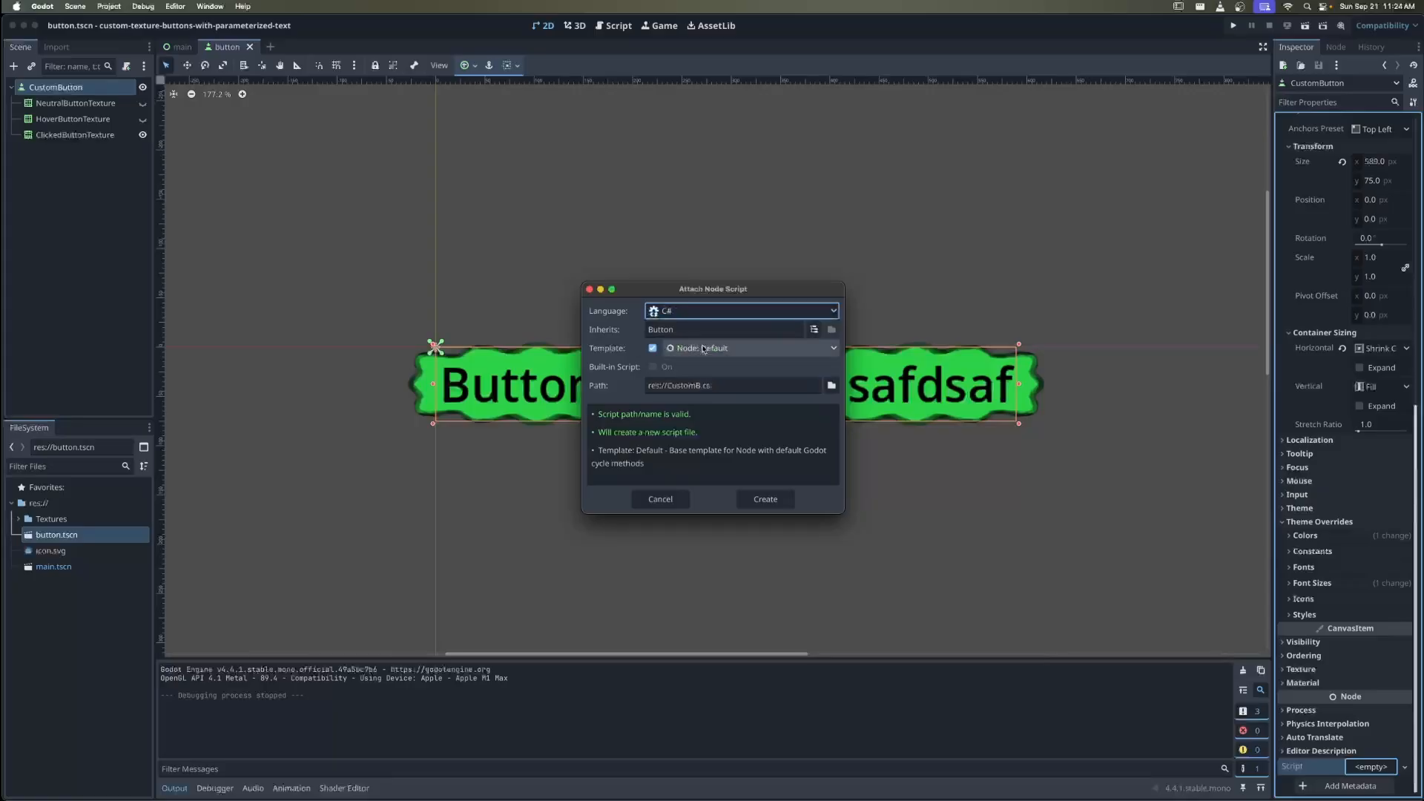
pyautogui.click(700, 386)
pyautogui.write('utton')
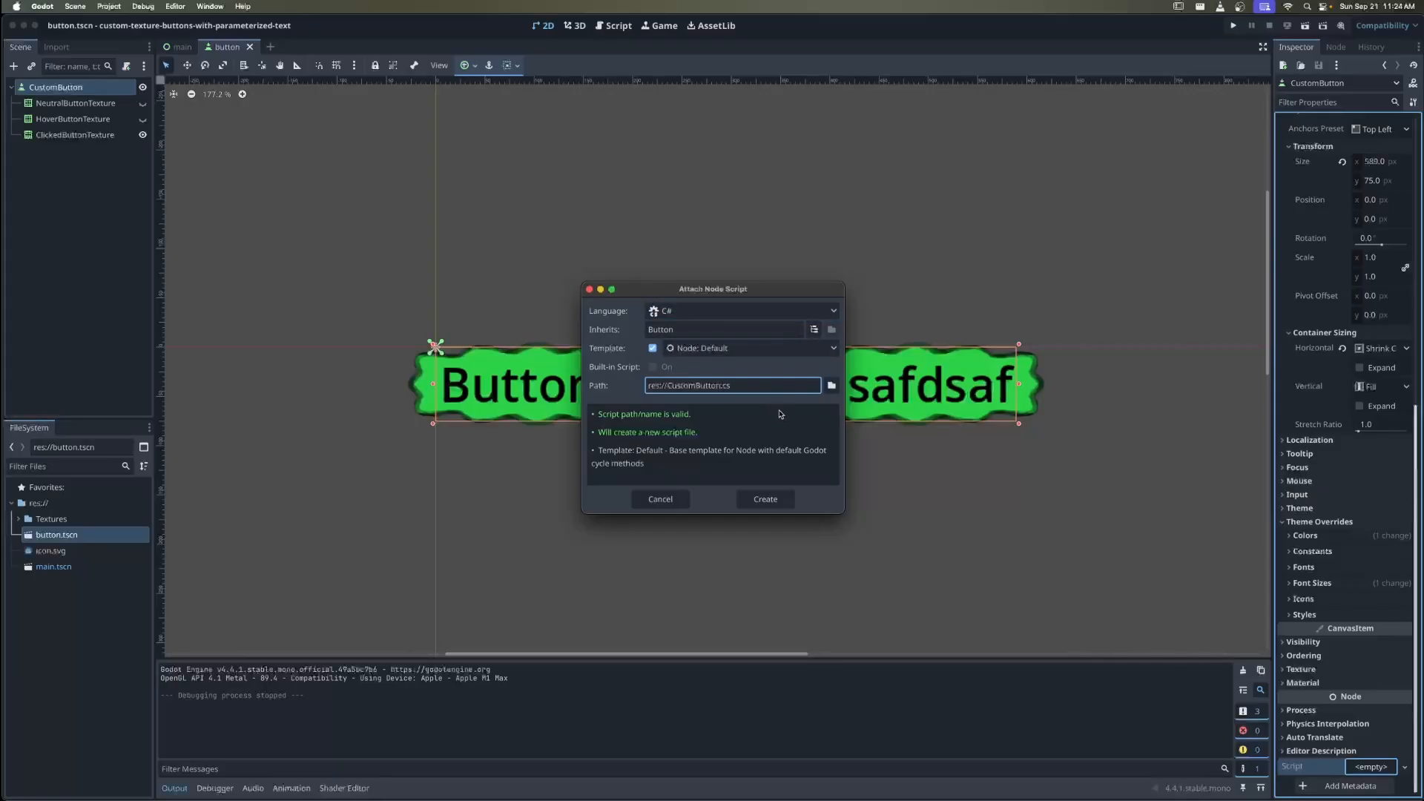
pyautogui.click(765, 498)
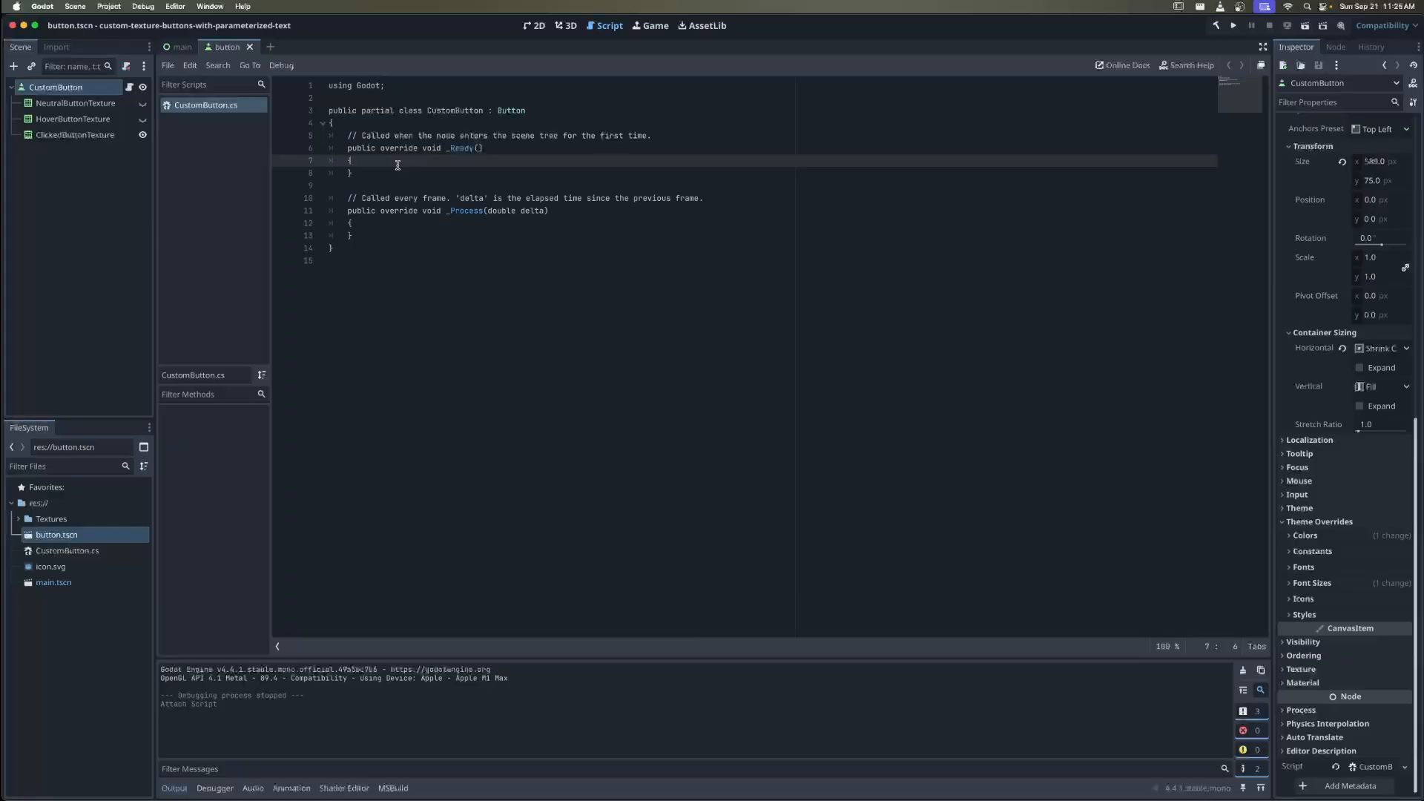
# Add two blank lines at the start of the CustomButton class body, above the _Ready comment
pyautogui.press('Up')
pyautogui.press('Up')
pyautogui.press('Up')
pyautogui.press('Return')
pyautogui.press('Return')
pyautogui.press('Up')
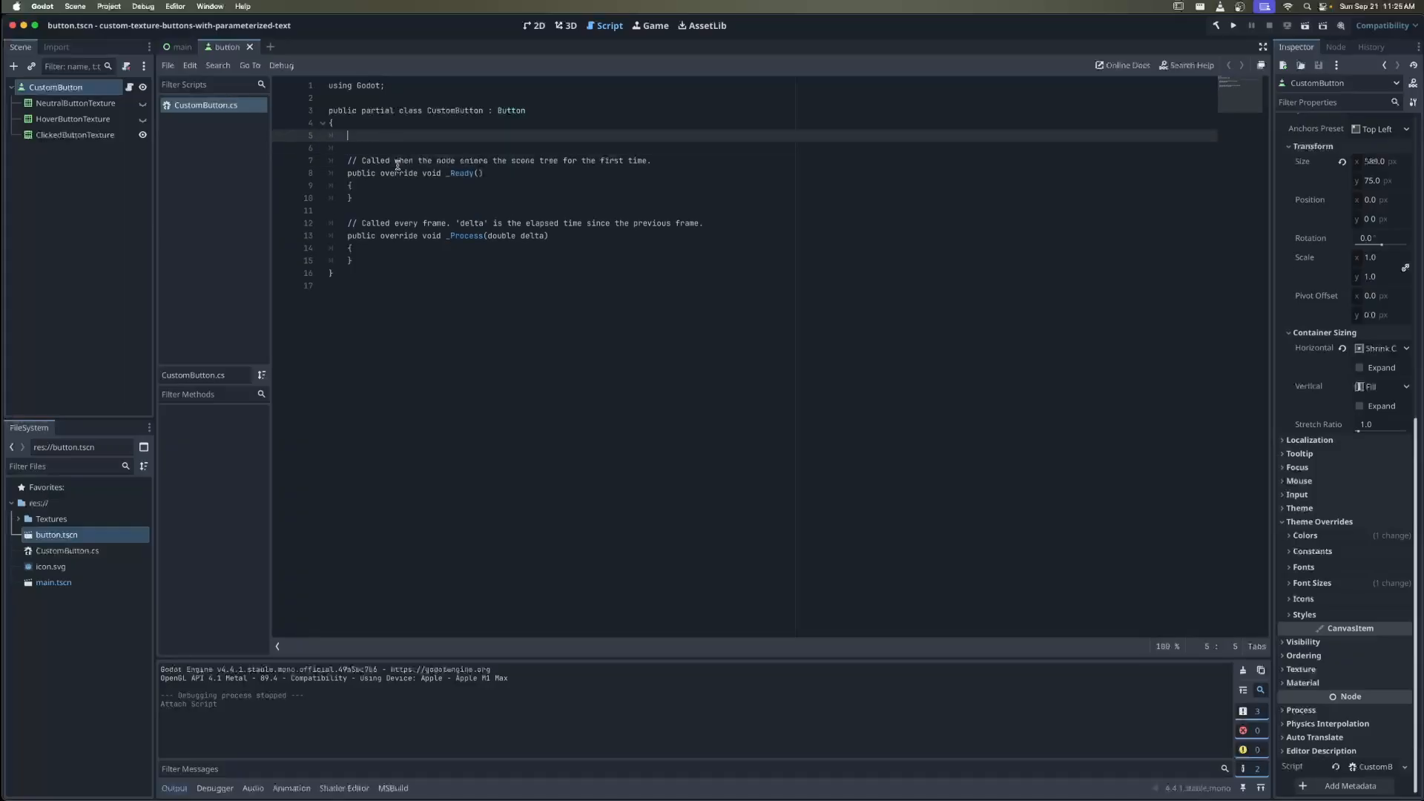
# In the 2D view, hide ClickedButtonTexture and preview HoverButtonTexture and NeutralButtonTexture one at a time
pyautogui.click(567, 25)
pyautogui.click(535, 25)
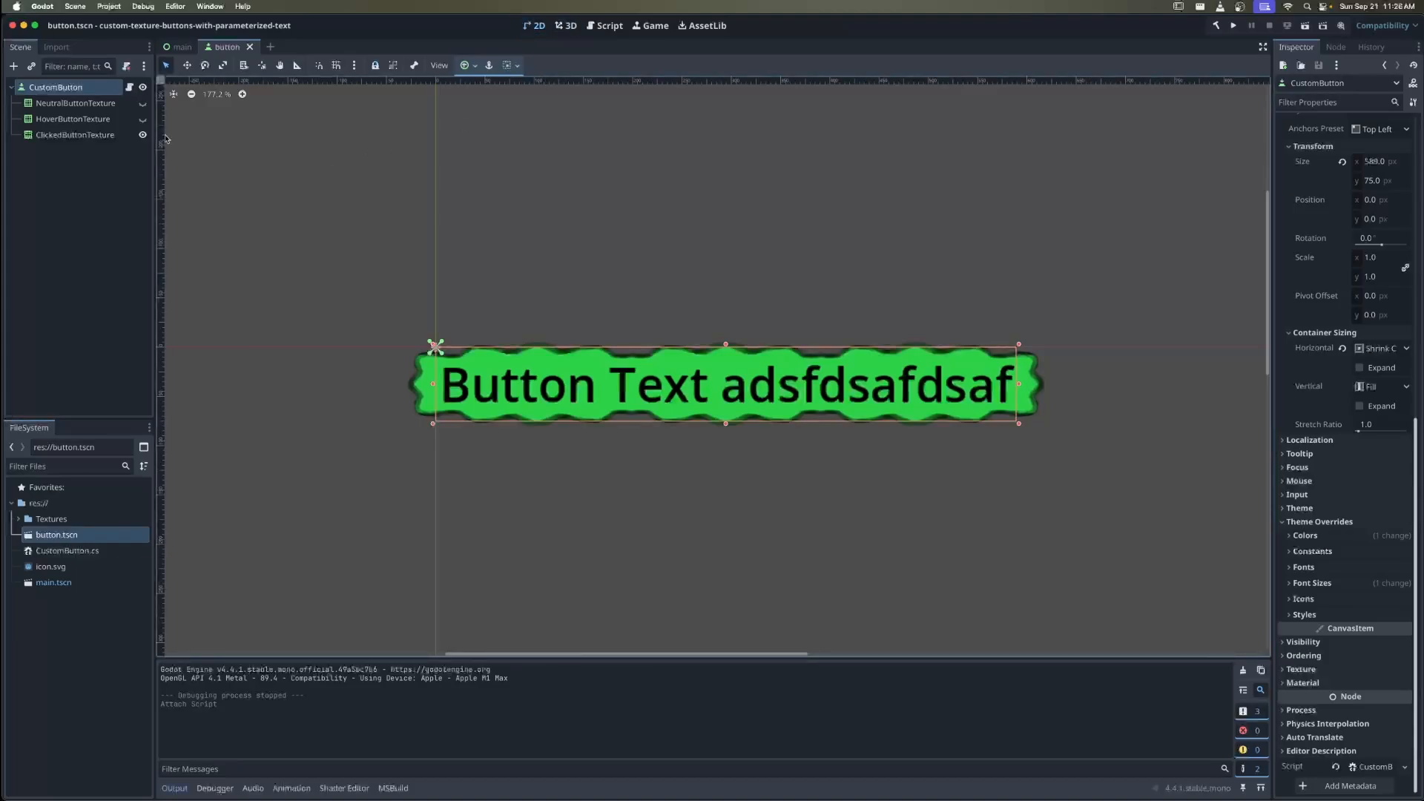
pyautogui.click(74, 134)
pyautogui.click(143, 135)
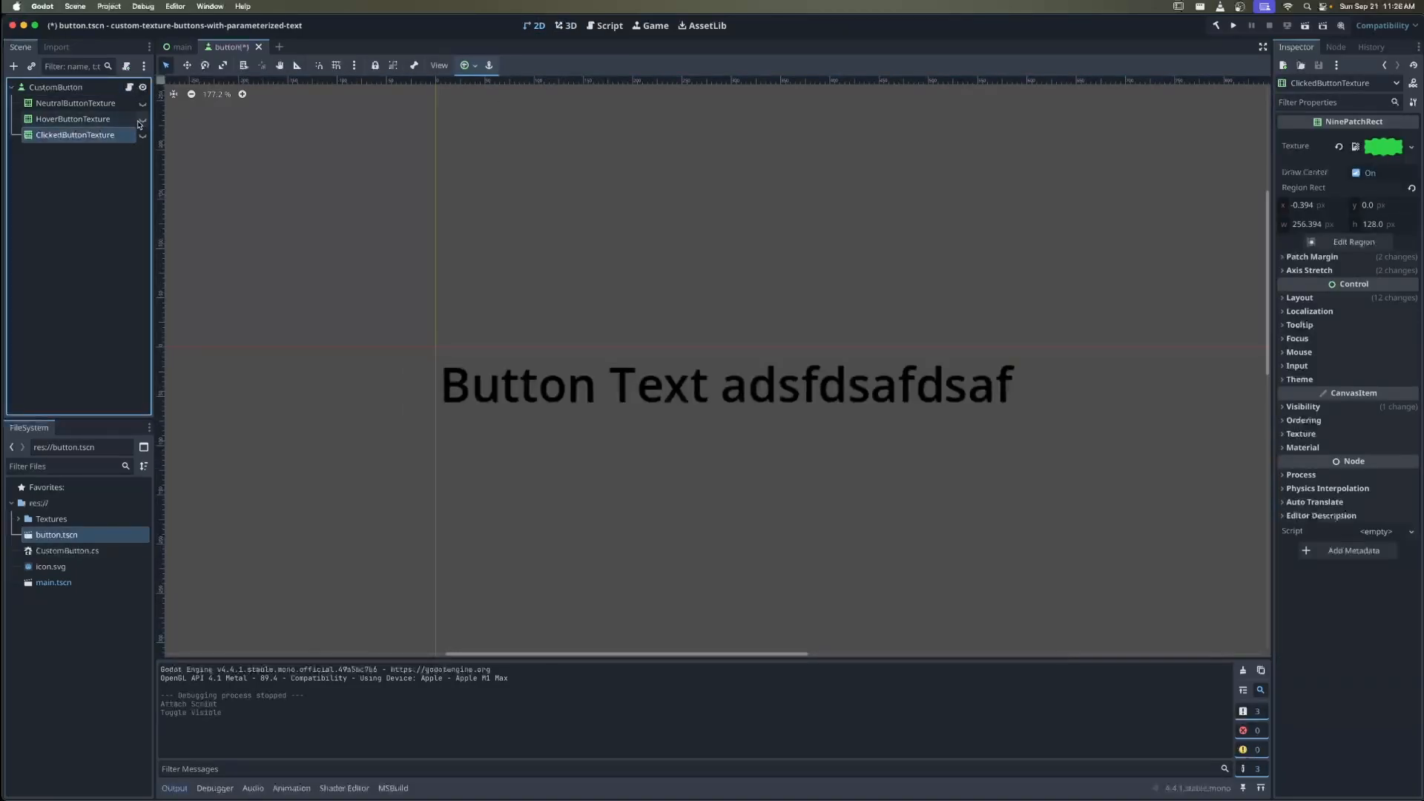
pyautogui.click(142, 120)
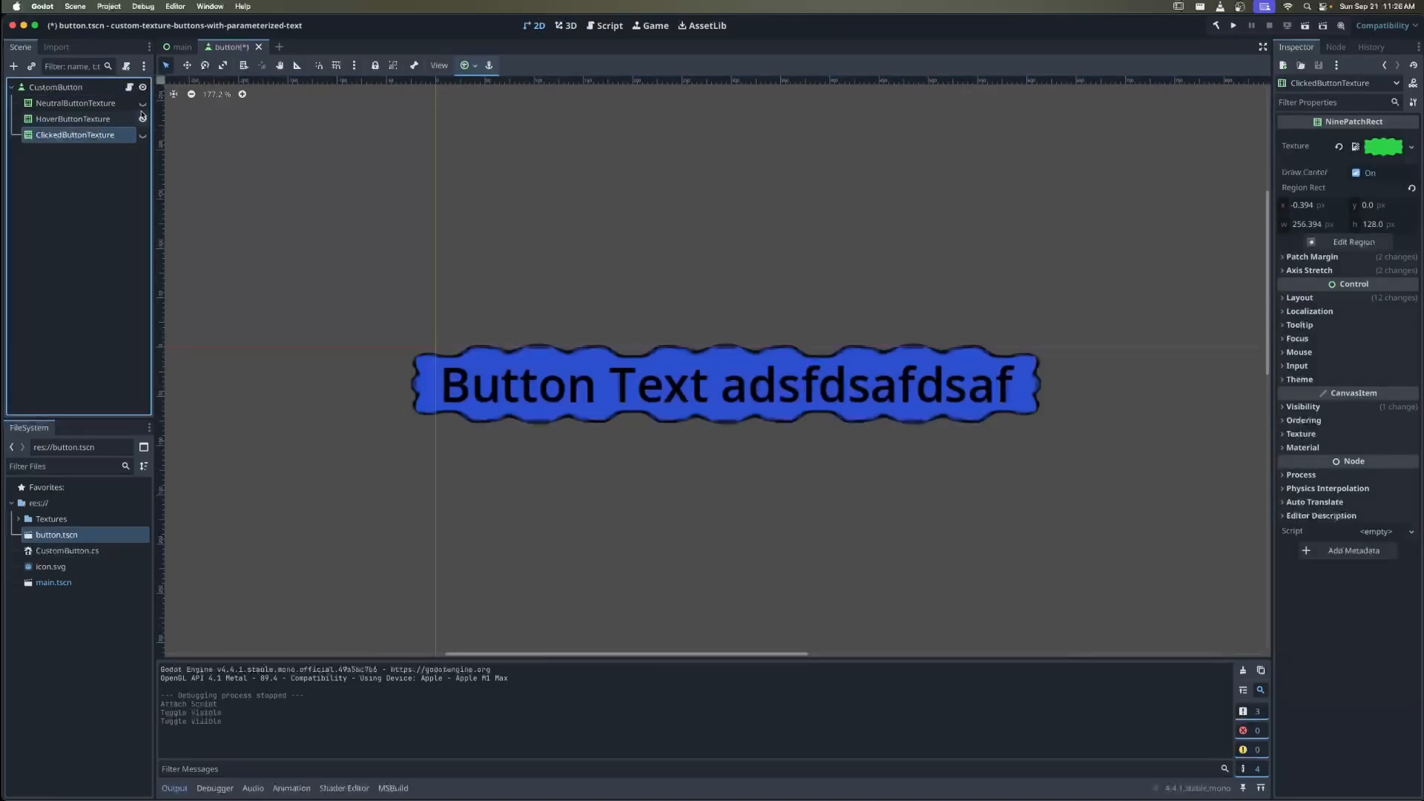
pyautogui.click(142, 119)
pyautogui.click(142, 103)
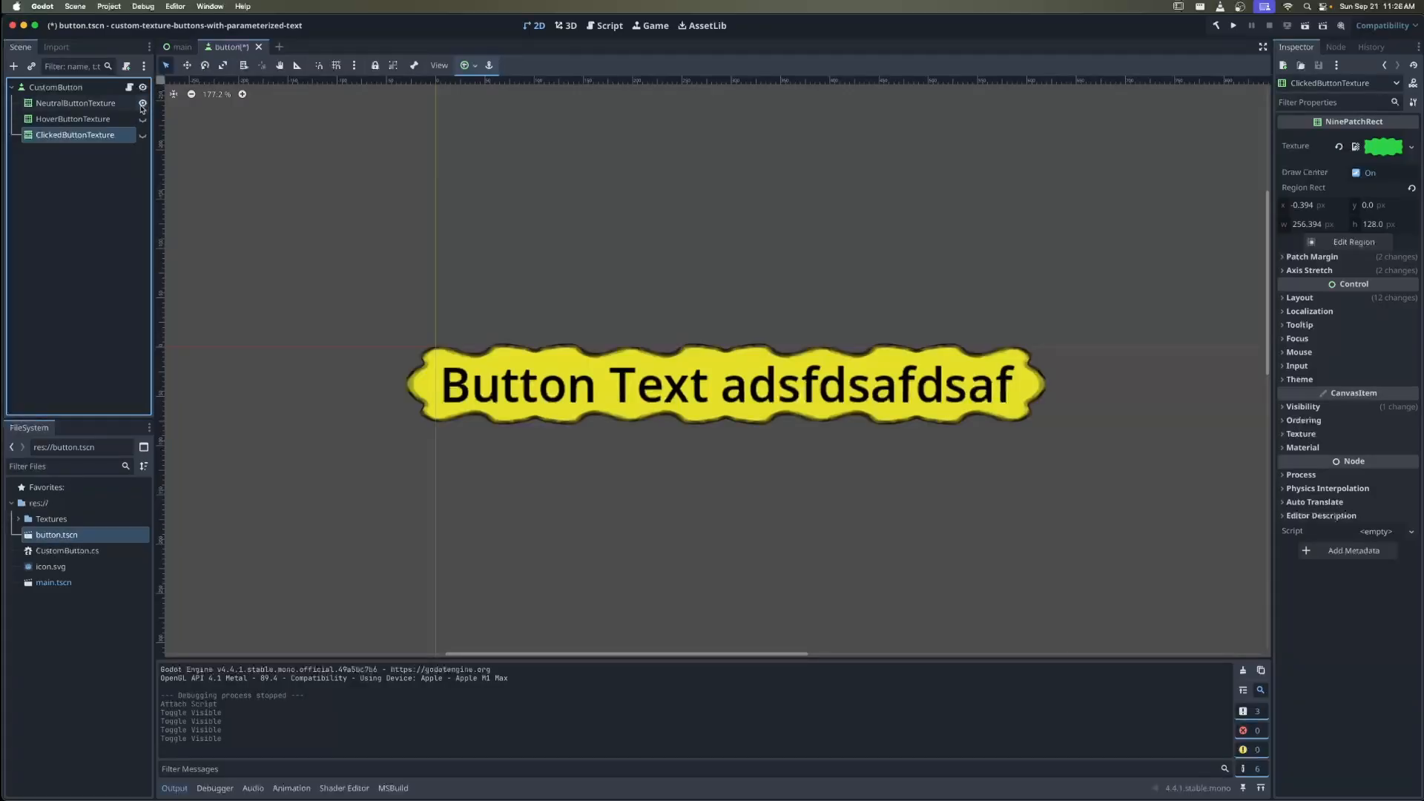
pyautogui.click(142, 104)
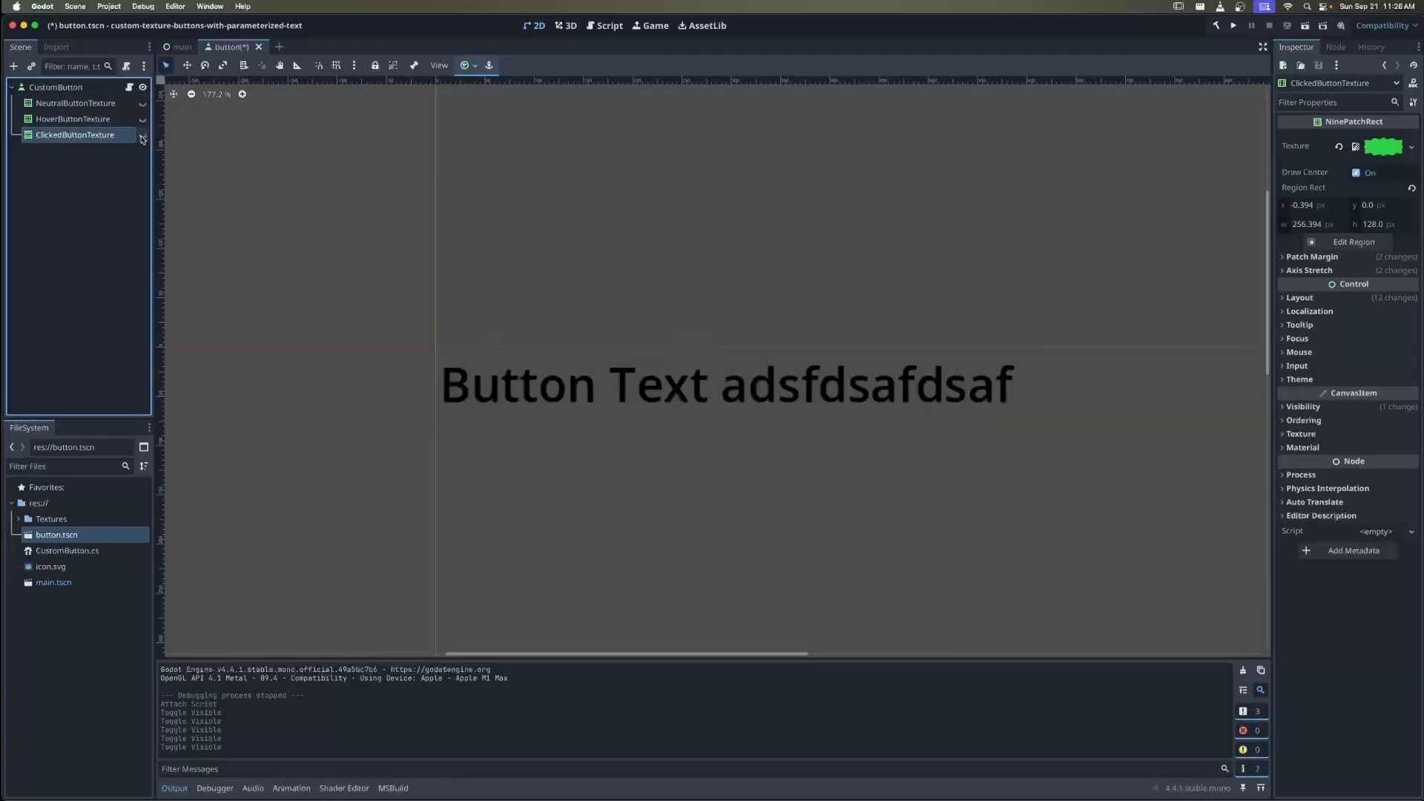
# Toggle the visibility of the neutral, hover and clicked textures to compare how they stack behind the button text
pyautogui.click(143, 135)
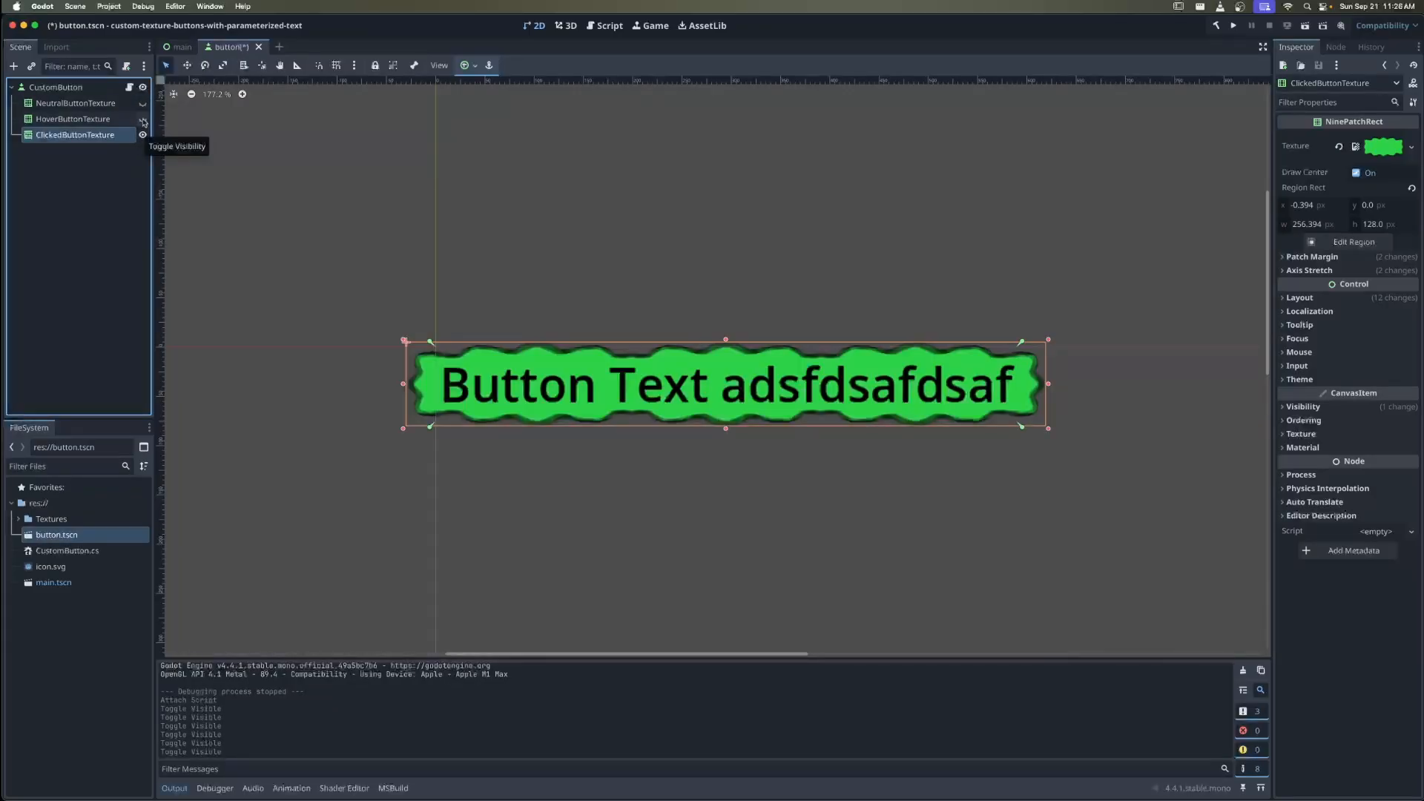
pyautogui.click(143, 119)
pyautogui.click(142, 103)
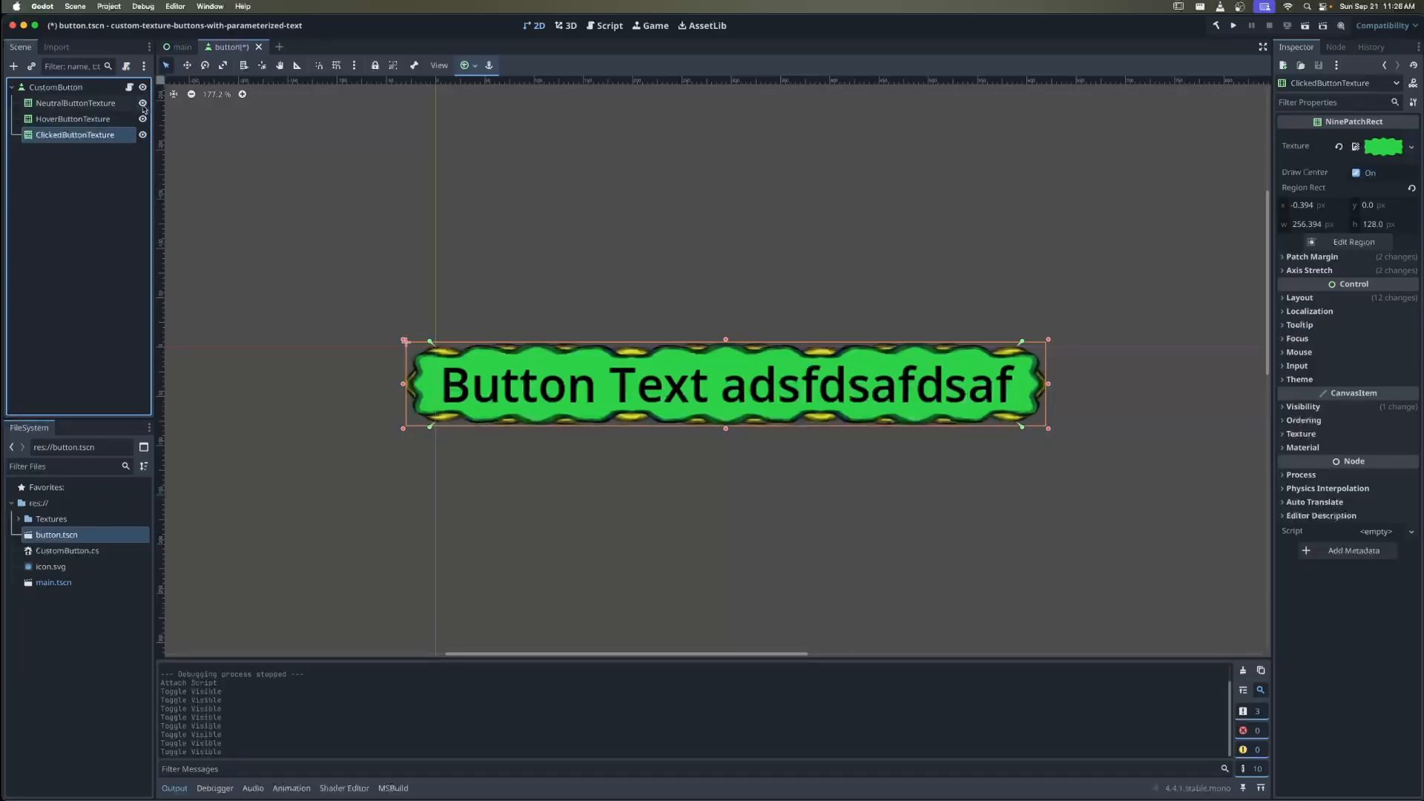
pyautogui.click(142, 103)
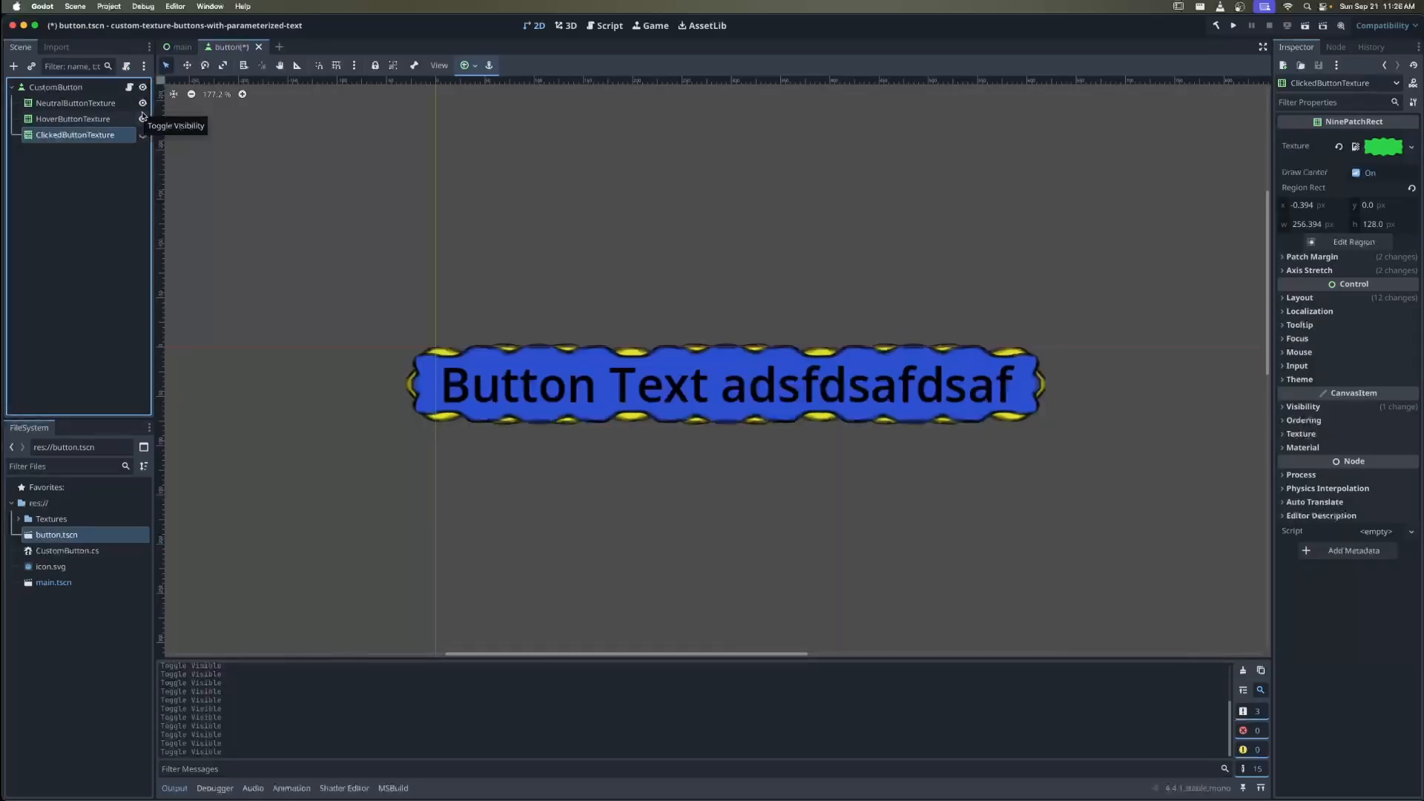
pyautogui.click(143, 119)
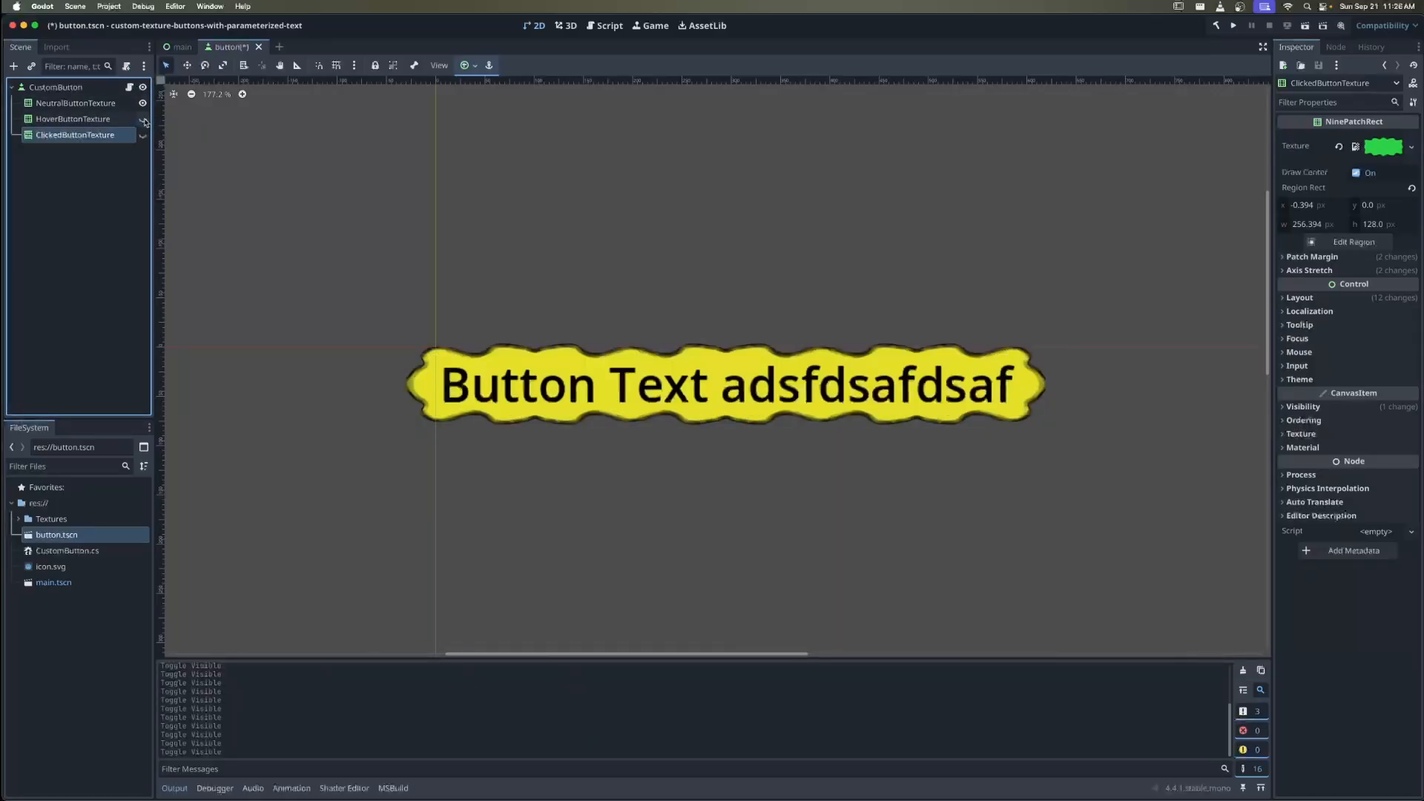
pyautogui.click(143, 103)
pyautogui.click(143, 103)
pyautogui.click(142, 119)
pyautogui.click(142, 136)
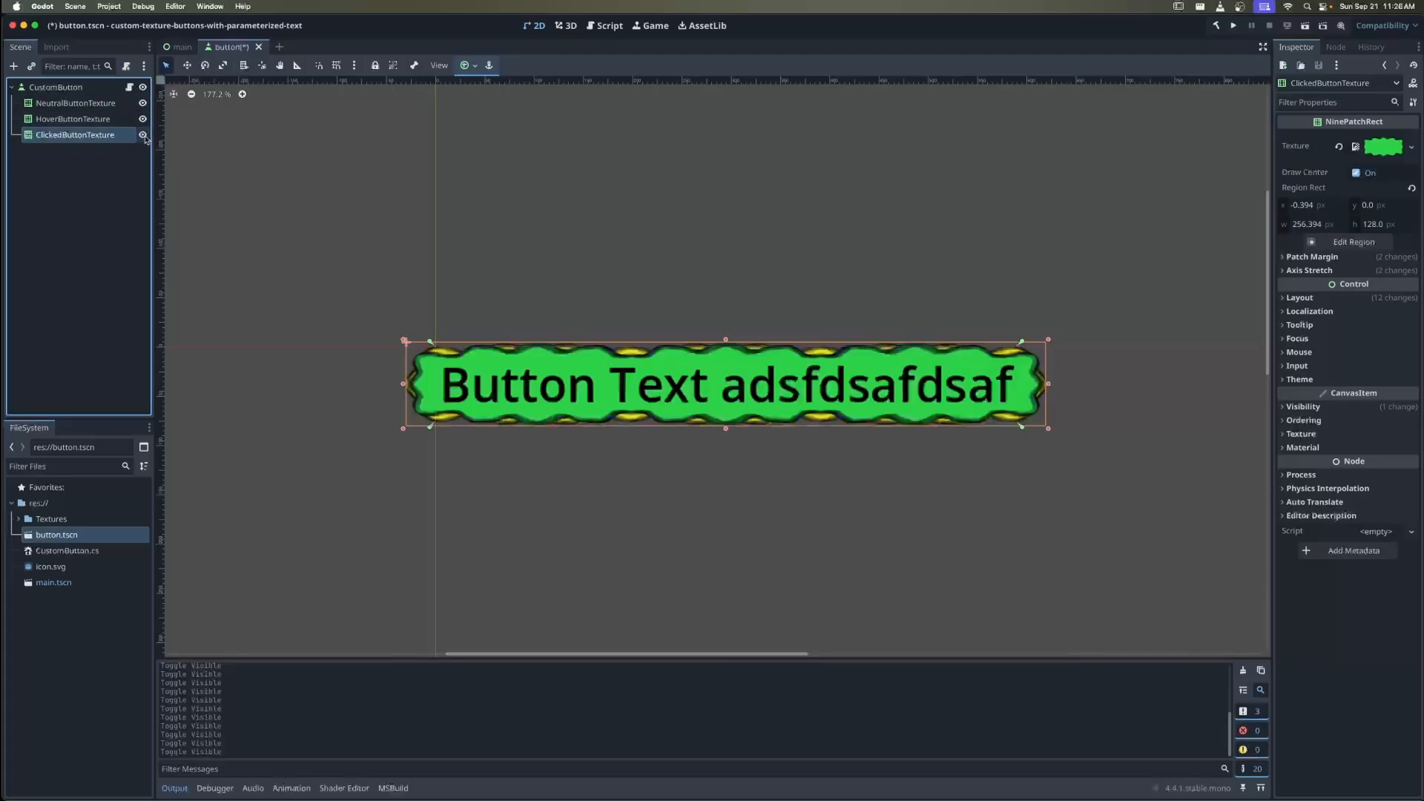
# Leave only NeutralButtonTexture visible, with HoverButtonTexture and ClickedButtonTexture hidden, and save the button scene
pyautogui.click(143, 103)
pyautogui.click(143, 119)
pyautogui.click(143, 135)
pyautogui.click(142, 103)
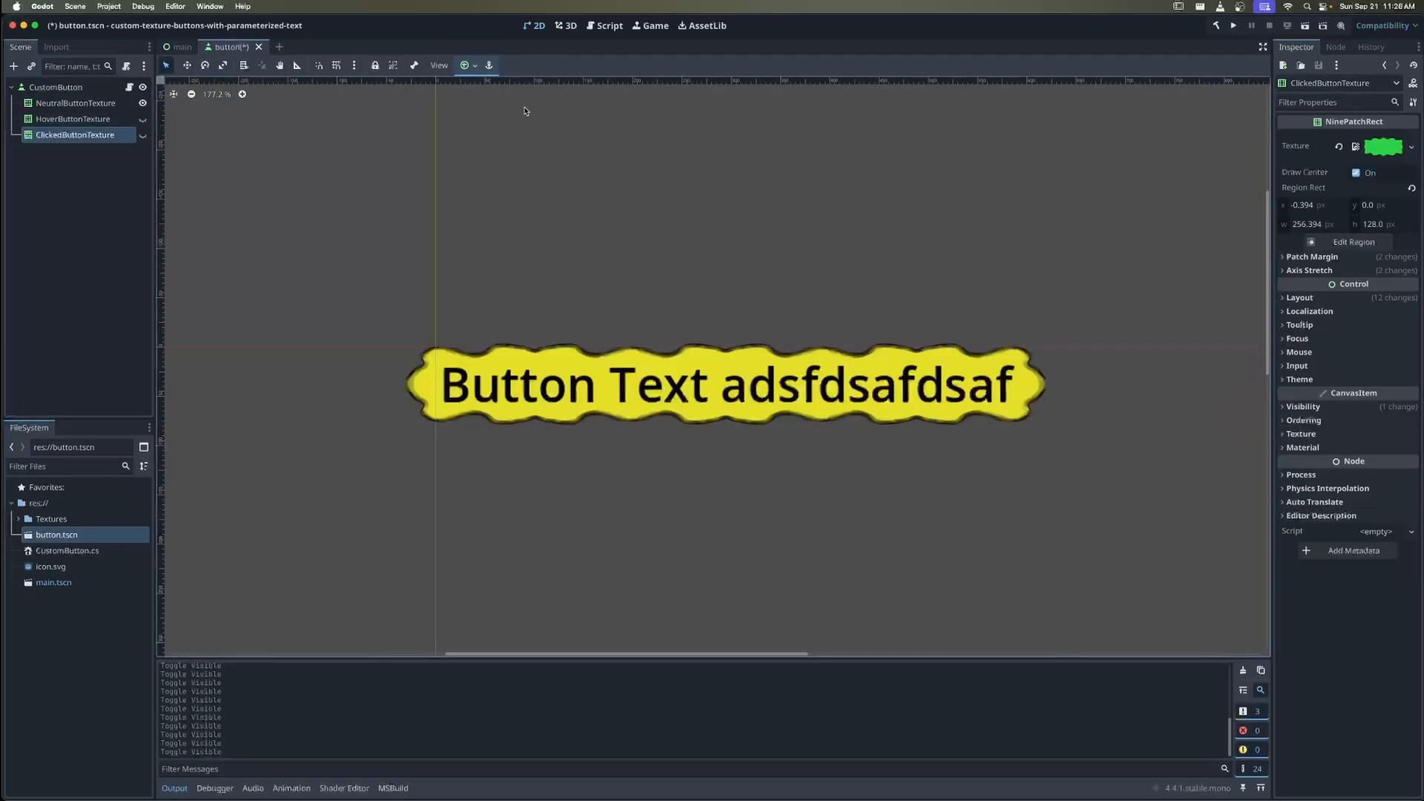
pyautogui.press('super+s')
# At the top of the CustomButton class, declare private NinePatchRect fields _neutralButton, _hoverButton and _clickedButton
pyautogui.click(605, 25)
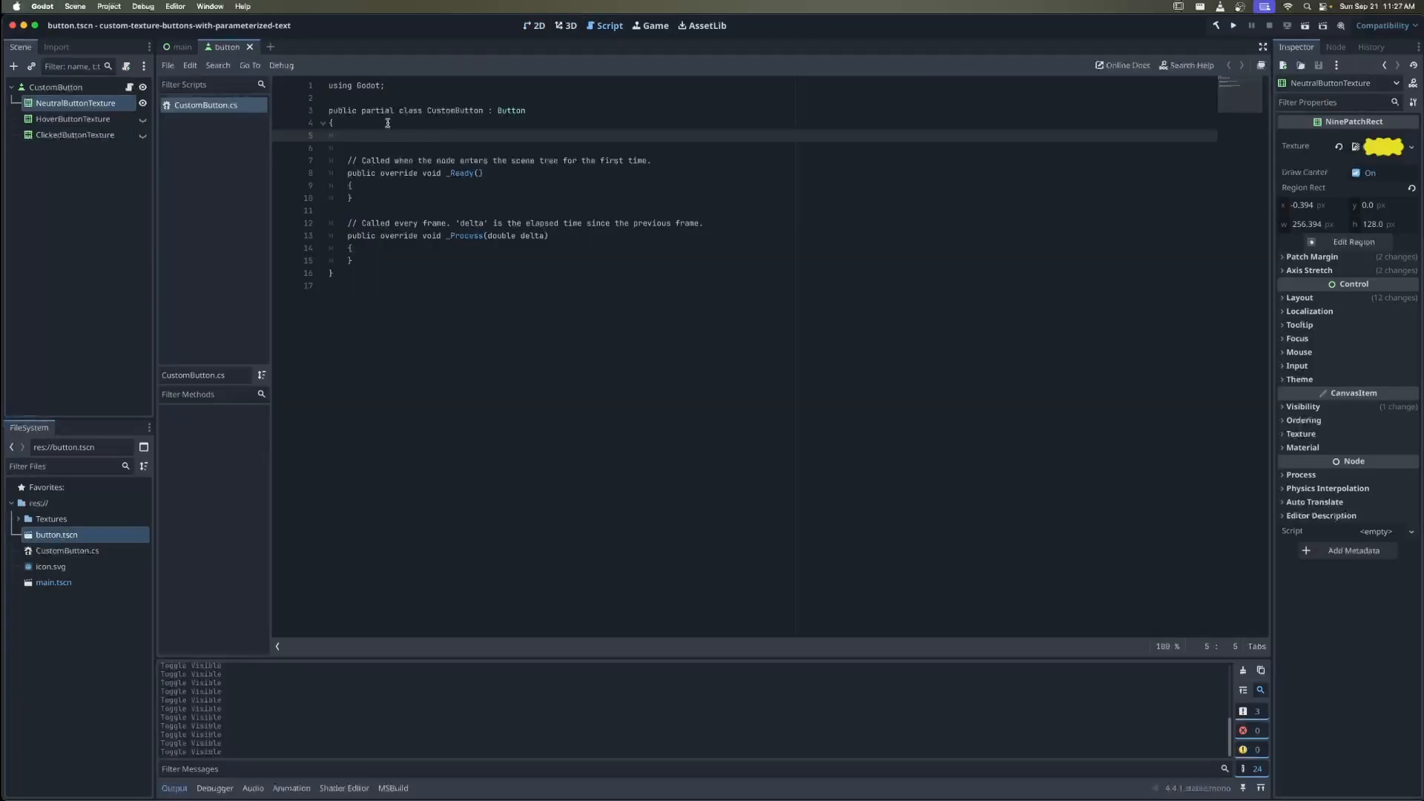
pyautogui.write('private Nin')
pyautogui.write('ePatchRect _n')
pyautogui.write('eutralButton, Ho')
pyautogui.write('hoverButton, ')
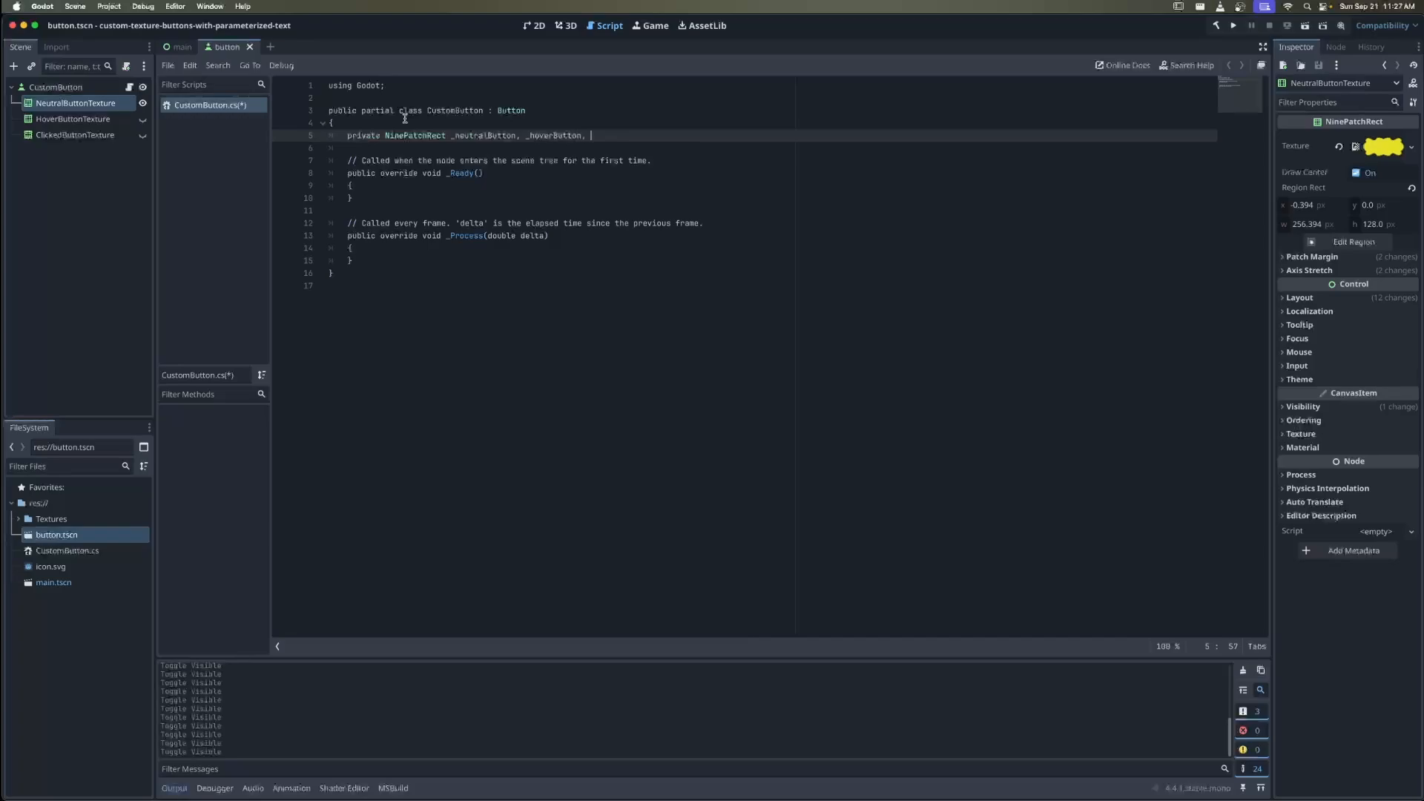
pyautogui.write('_clickedButton;')
# In _Ready, use GetNode<NinePatchRect> to assign NeutralButtonTexture, HoverButtonTexture and ClickedButtonTexture to _neutralButton, _hoverButton and _clickedButton
pyautogui.press('Down')
pyautogui.press('Down')
pyautogui.press('Down')
pyautogui.press('Down')
pyautogui.press('Return')
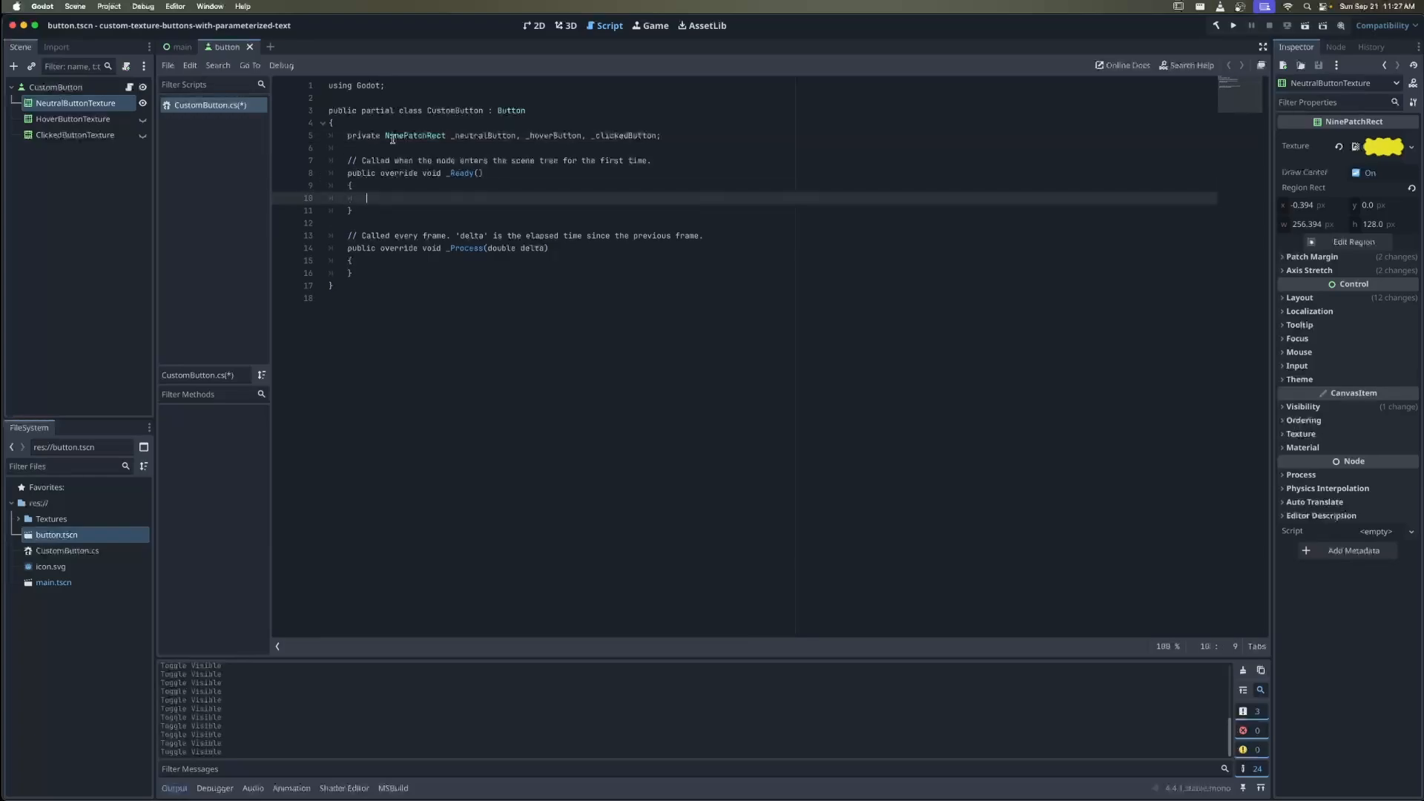
pyautogui.write('_neutralButton = GetNode<NinePatchR')
pyautogui.write('ect>("')
pyautogui.rightClick(70, 102)
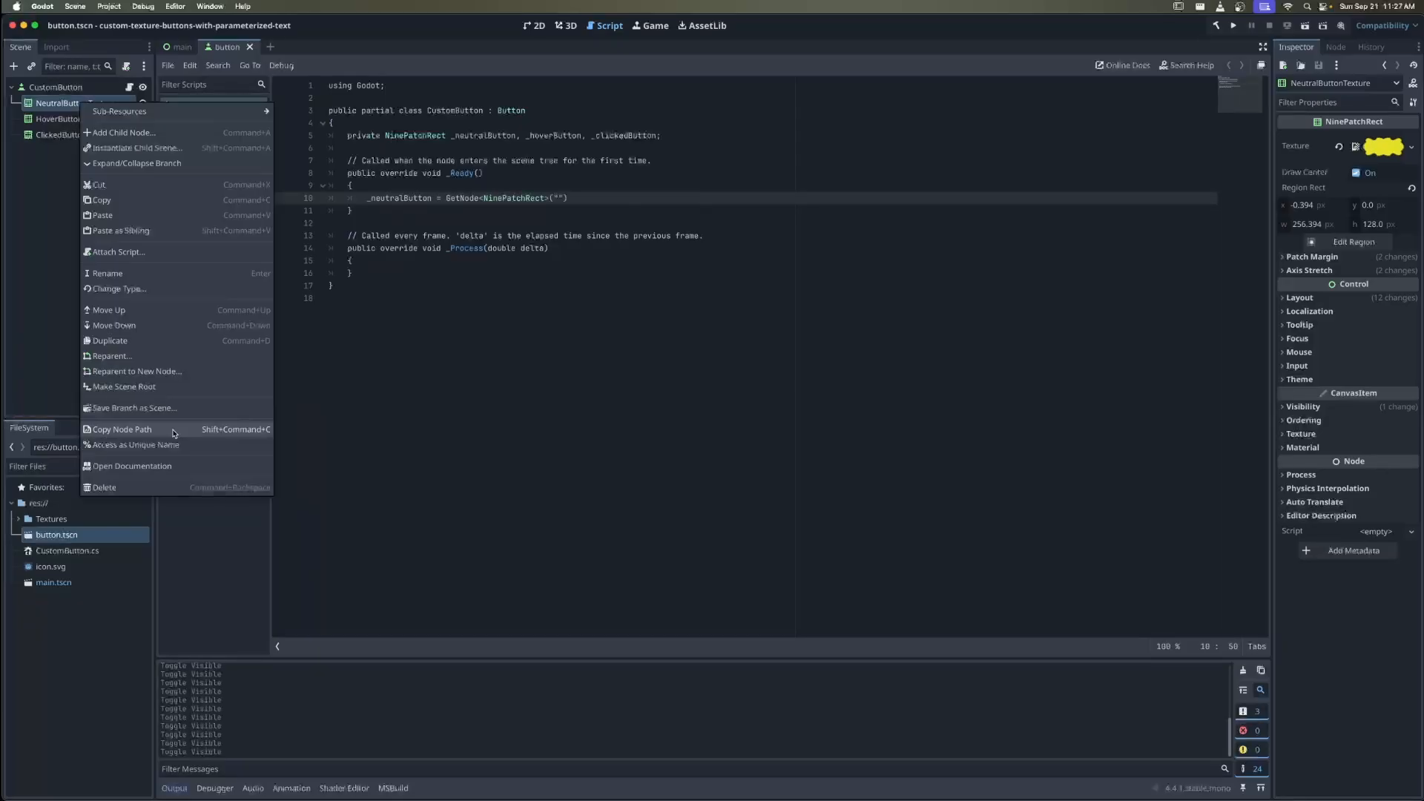
pyautogui.click(175, 433)
pyautogui.write('NeutralButtonTexture')
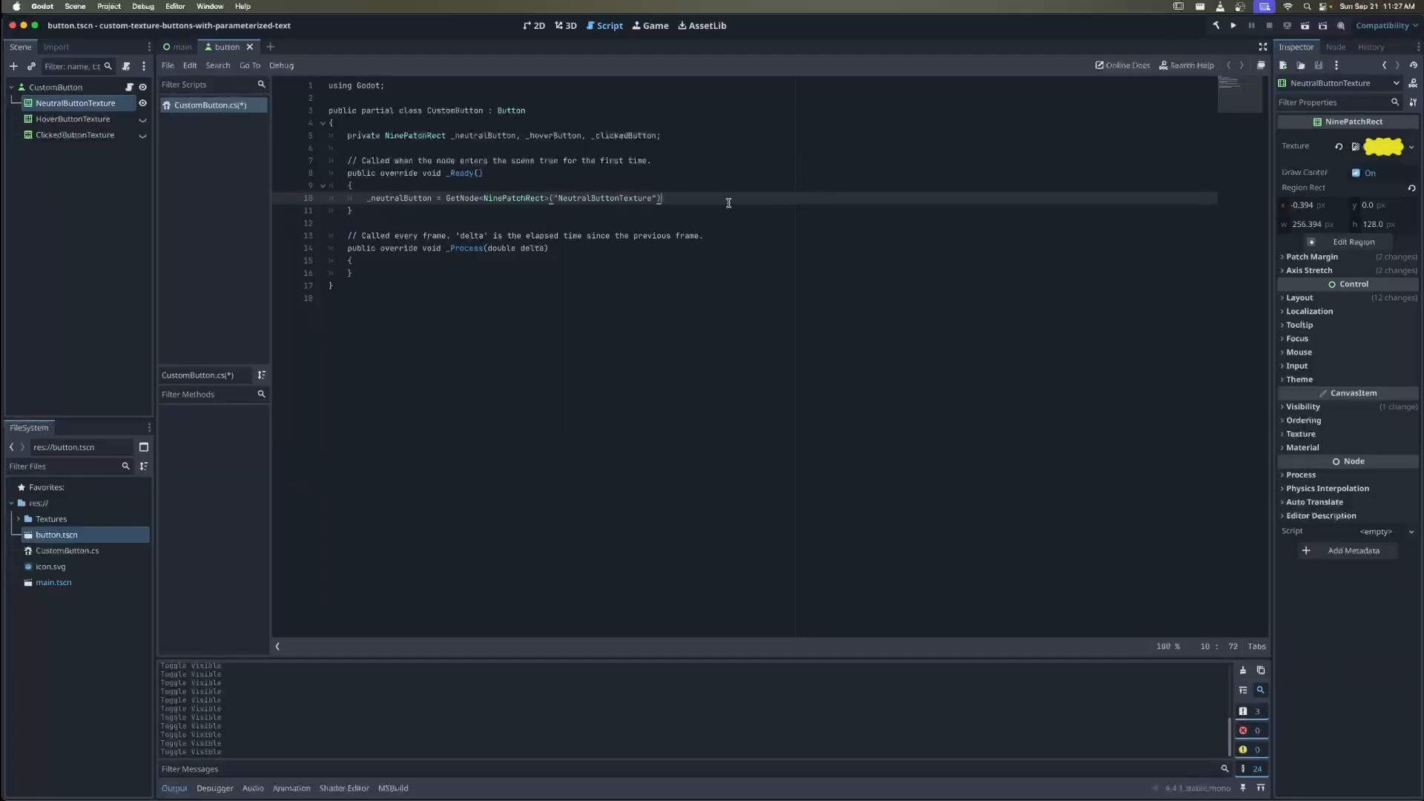
pyautogui.press('End')
pyautogui.write(';')
pyautogui.press('Return')
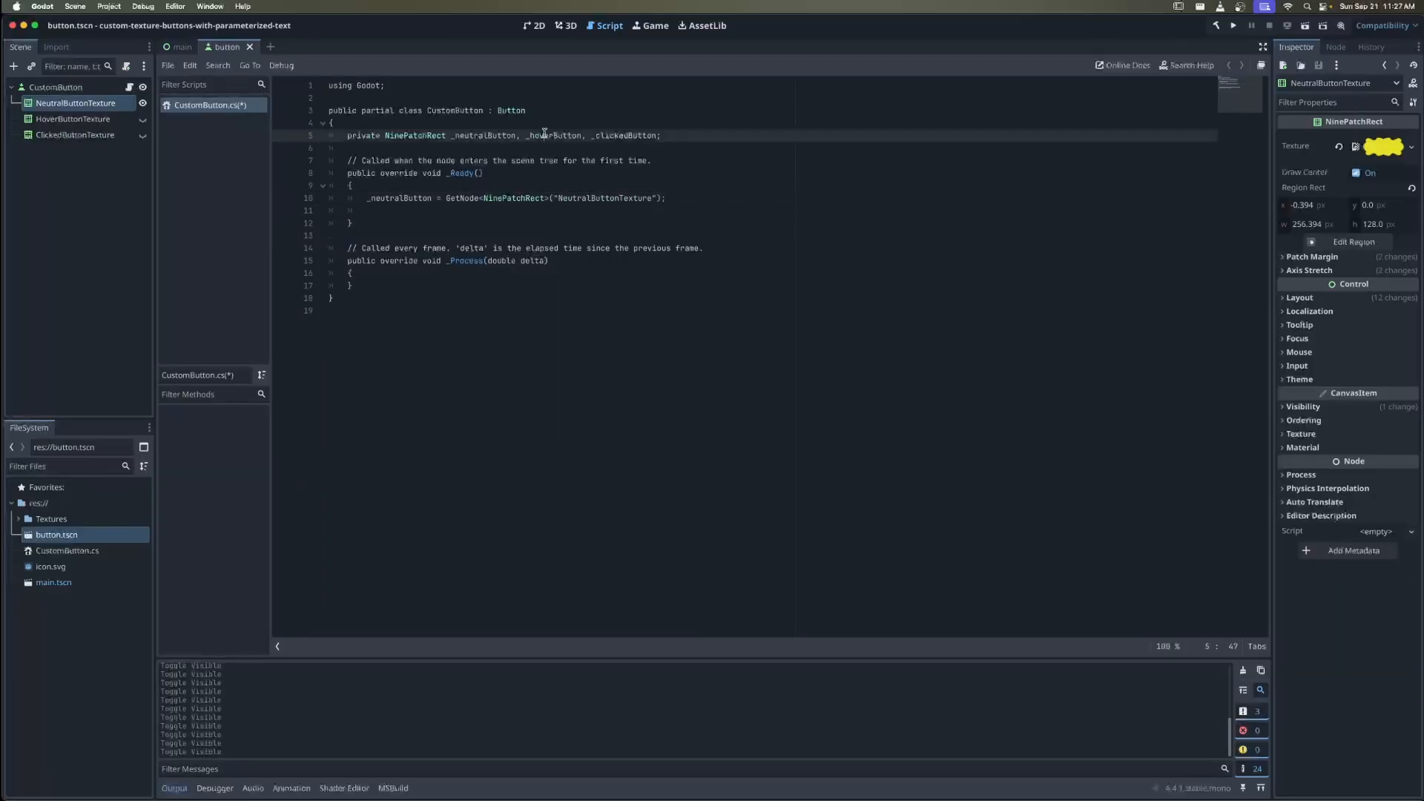
pyautogui.doubleClick(546, 136)
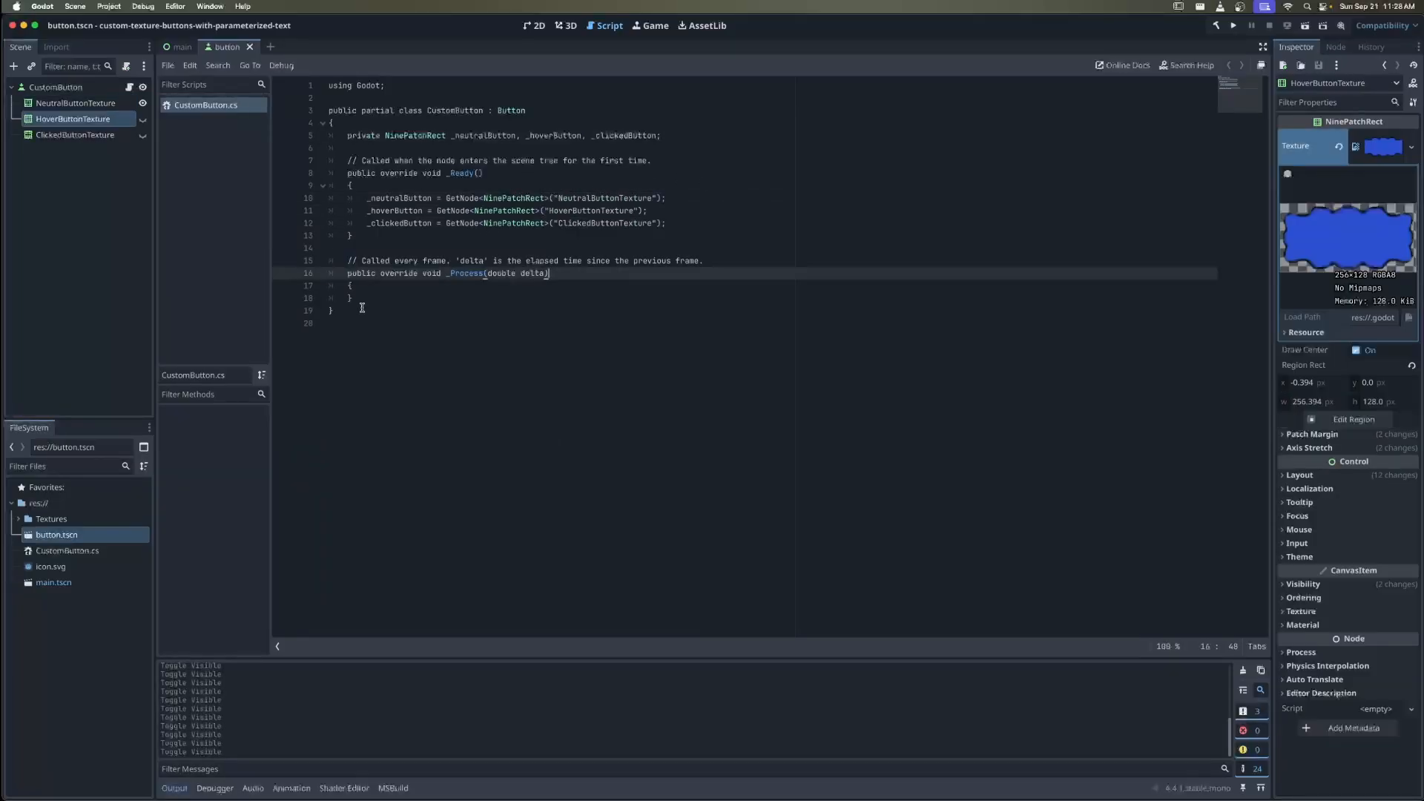
# Delete the _Process method with its comment, and add blank lines after _Ready and after the _clickedButton assignment
pyautogui.click(363, 298)
pyautogui.keyDown('shift'); pyautogui.click(388, 240); pyautogui.keyUp('shift')
pyautogui.press('BackSpace')
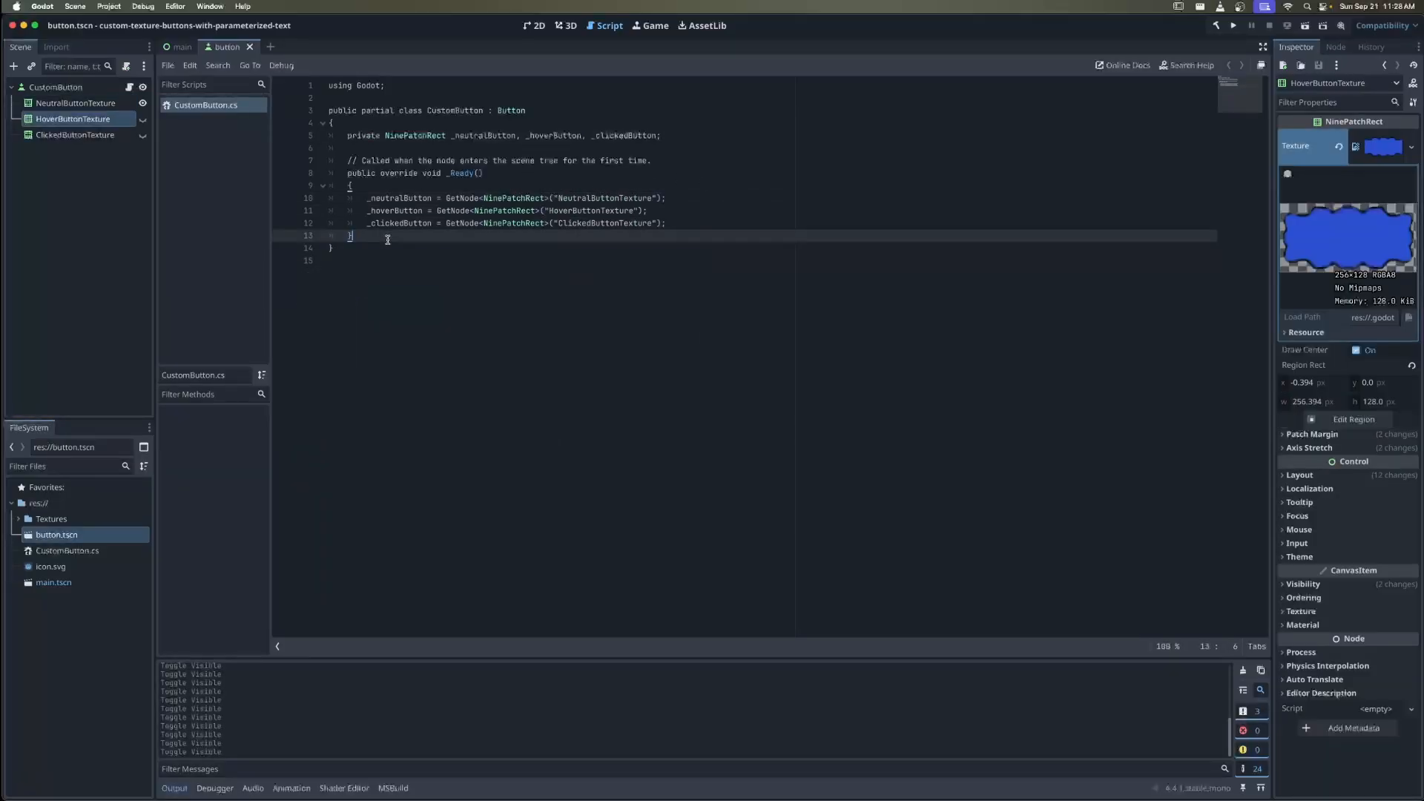
pyautogui.press('Return')
pyautogui.press('Return')
pyautogui.click(681, 222)
pyautogui.press('Return')
pyautogui.press('Return')
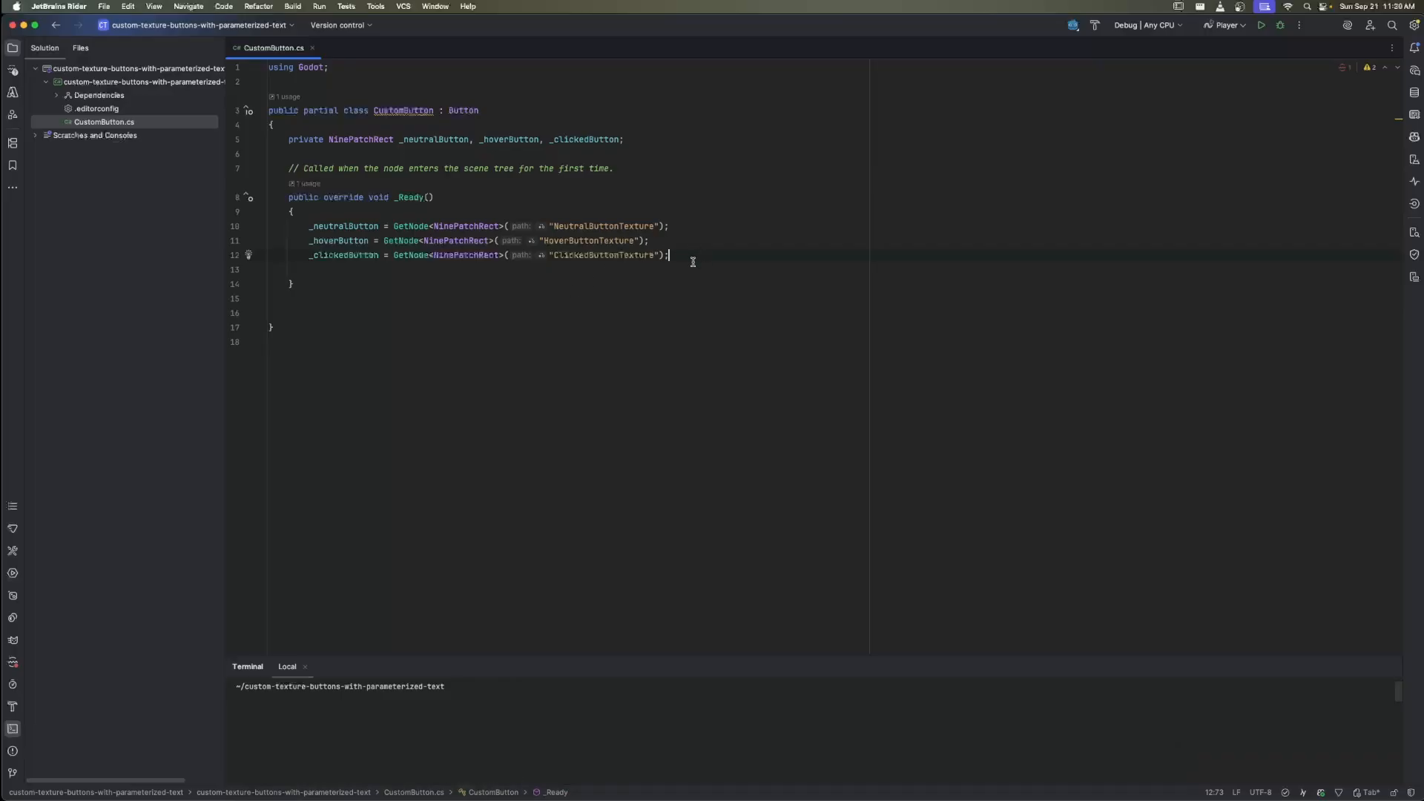
# In CustomButton.cs in JetBrains Rider, subscribe MouseEntered to a generated OnMouseEntered function below the node assignments in _Ready
pyautogui.click(499, 301)
pyautogui.click(471, 283)
pyautogui.press('Down')
pyautogui.press('Down')
pyautogui.click(670, 270)
pyautogui.write('MouseEntered +=')
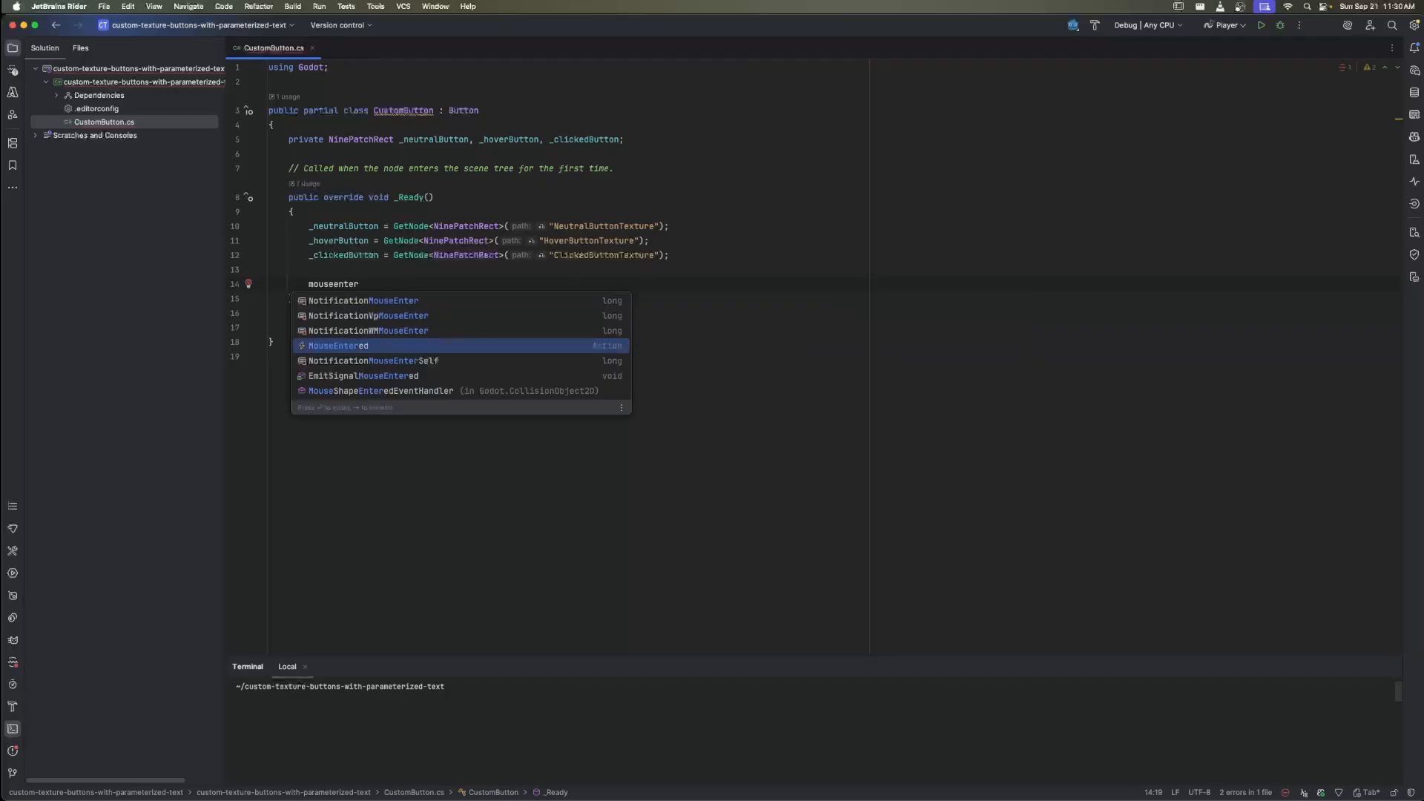
pyautogui.press('Return')
pyautogui.press('Return')
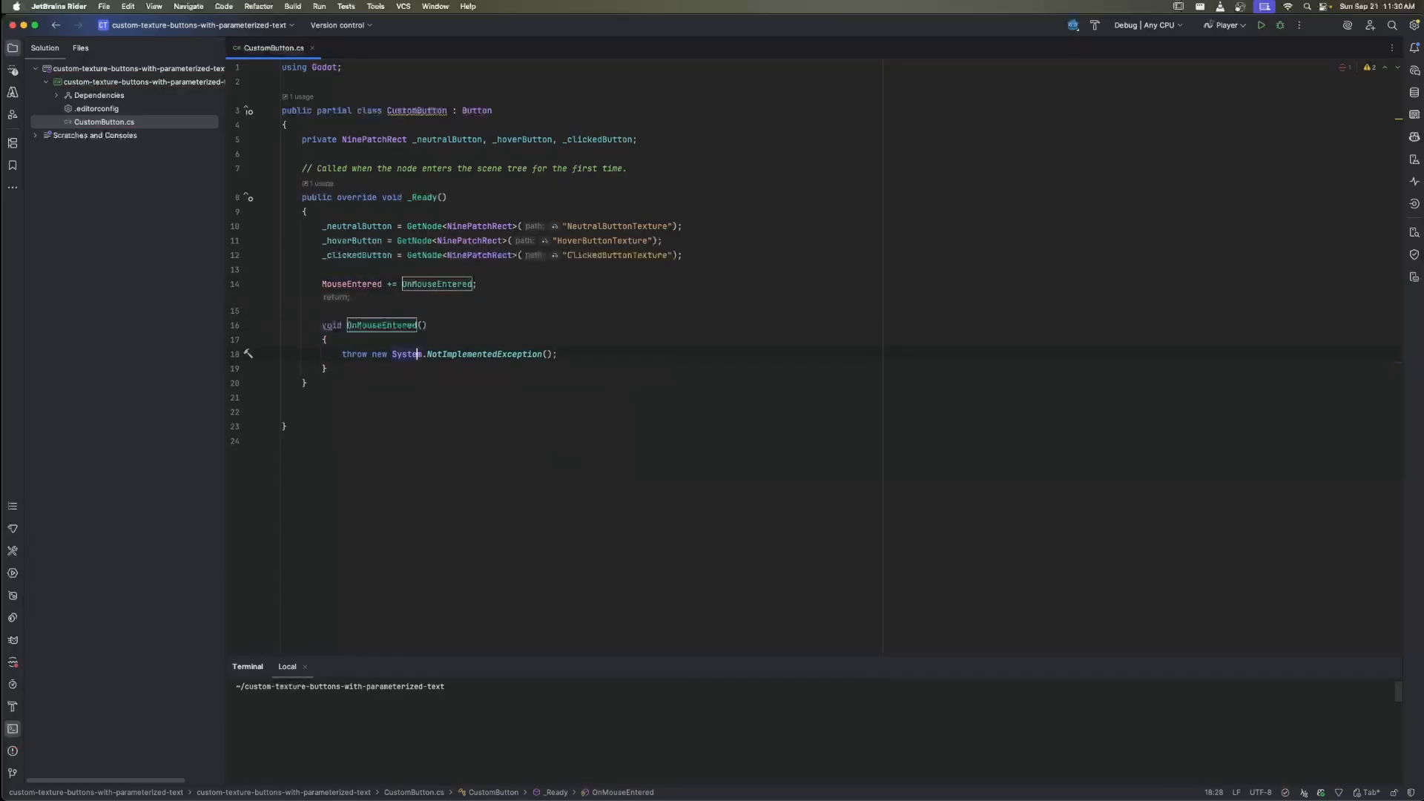
# Replace OnMouseEntered's placeholder exception with code setting _hoverButton.Visible to true and _neutralButton.Visible and _clickedButton.Visible to false
pyautogui.press('BackSpace')
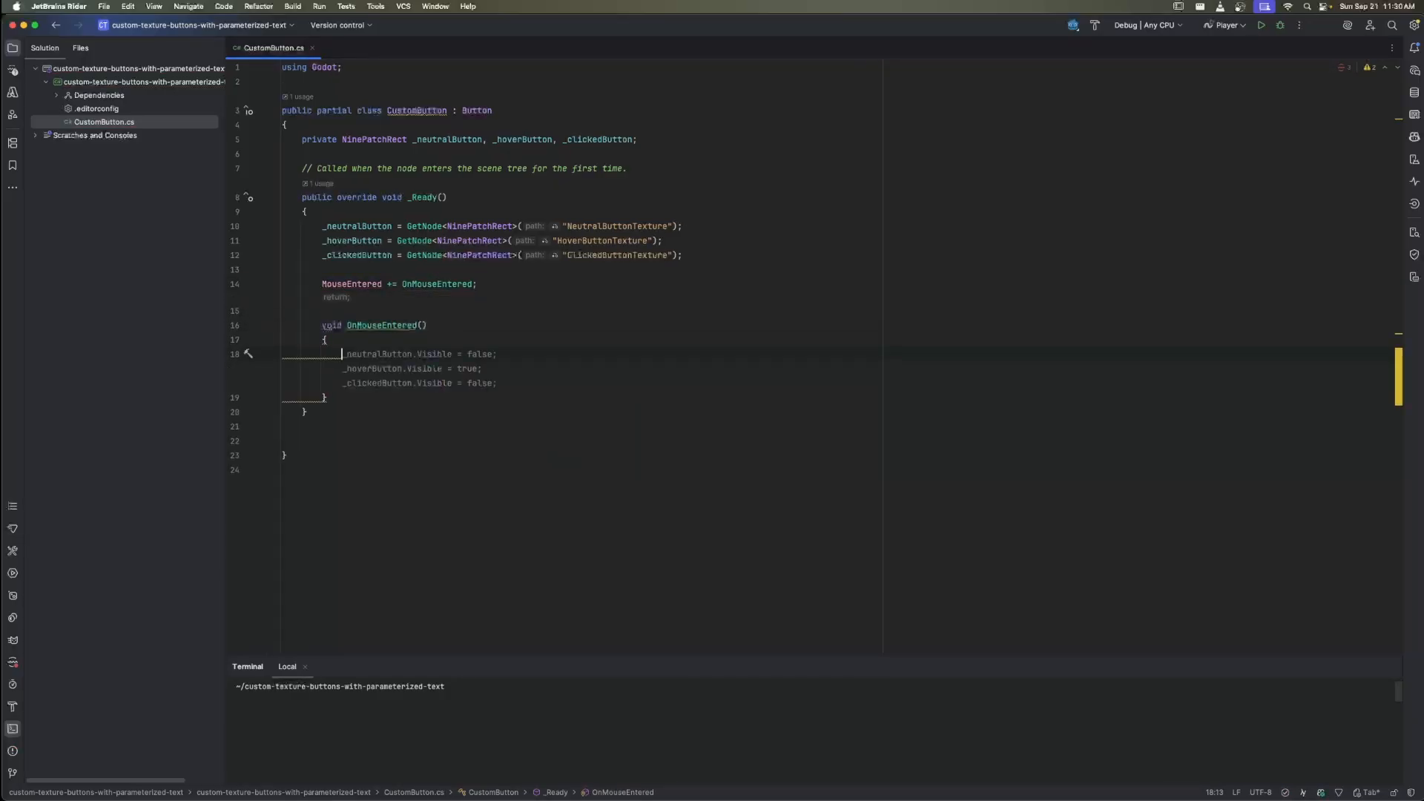
pyautogui.press('Tab')
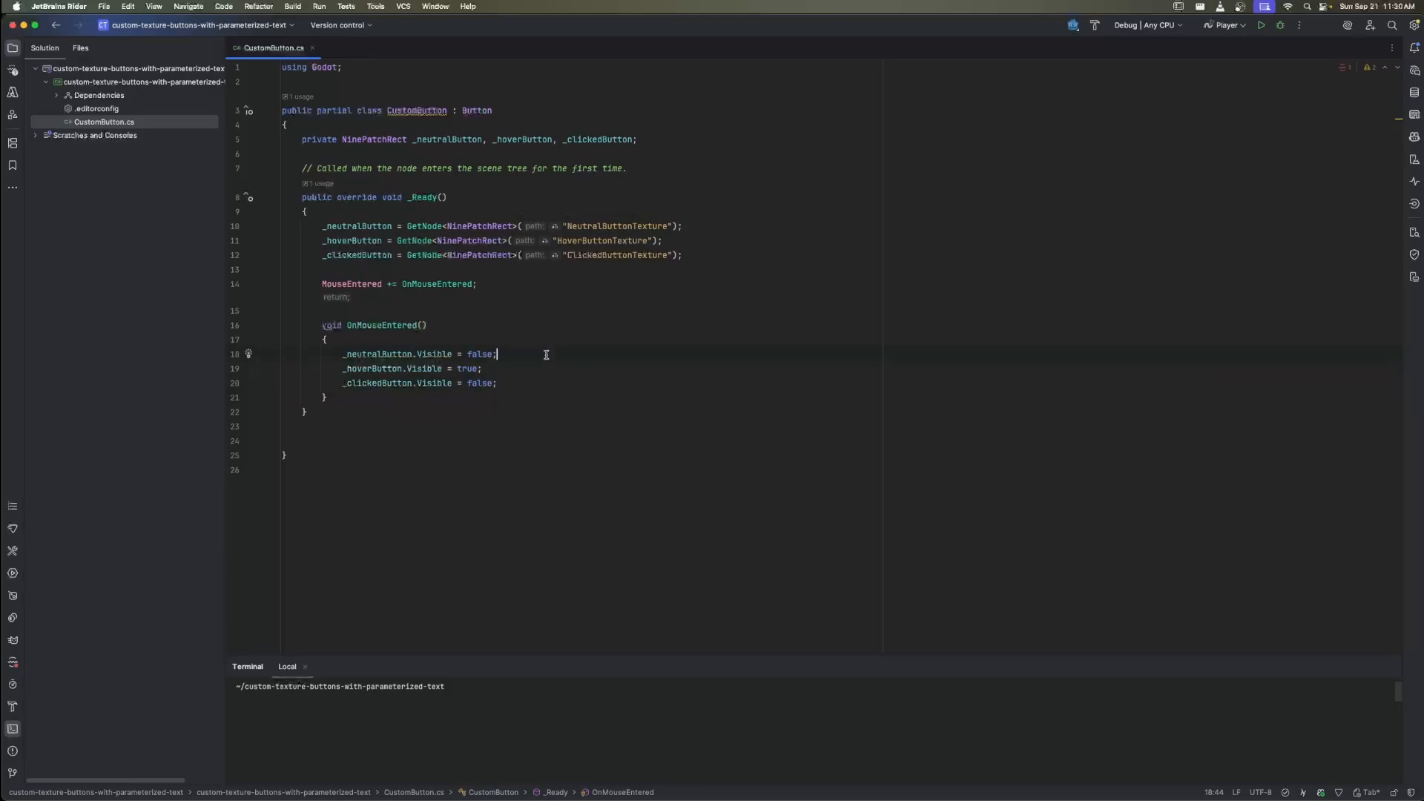
pyautogui.click(531, 355)
pyautogui.click(367, 371)
pyautogui.doubleClick(367, 371)
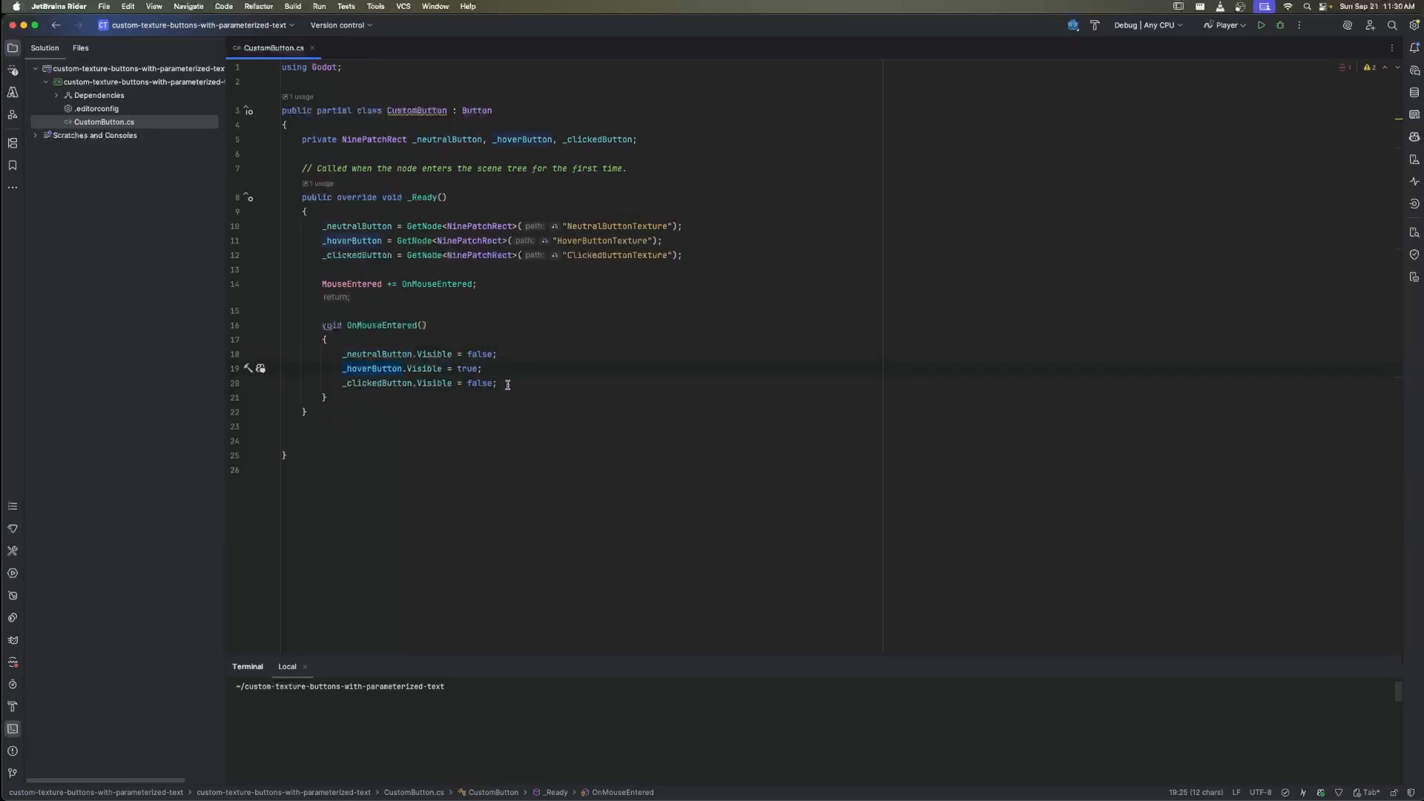
# Make OnMouseEntered a class method and subscribe MouseExited to a new OnMouseExited method that makes only _neutralButton visible
pyautogui.hotkey('alt', 'Up')
pyautogui.press('Escape')
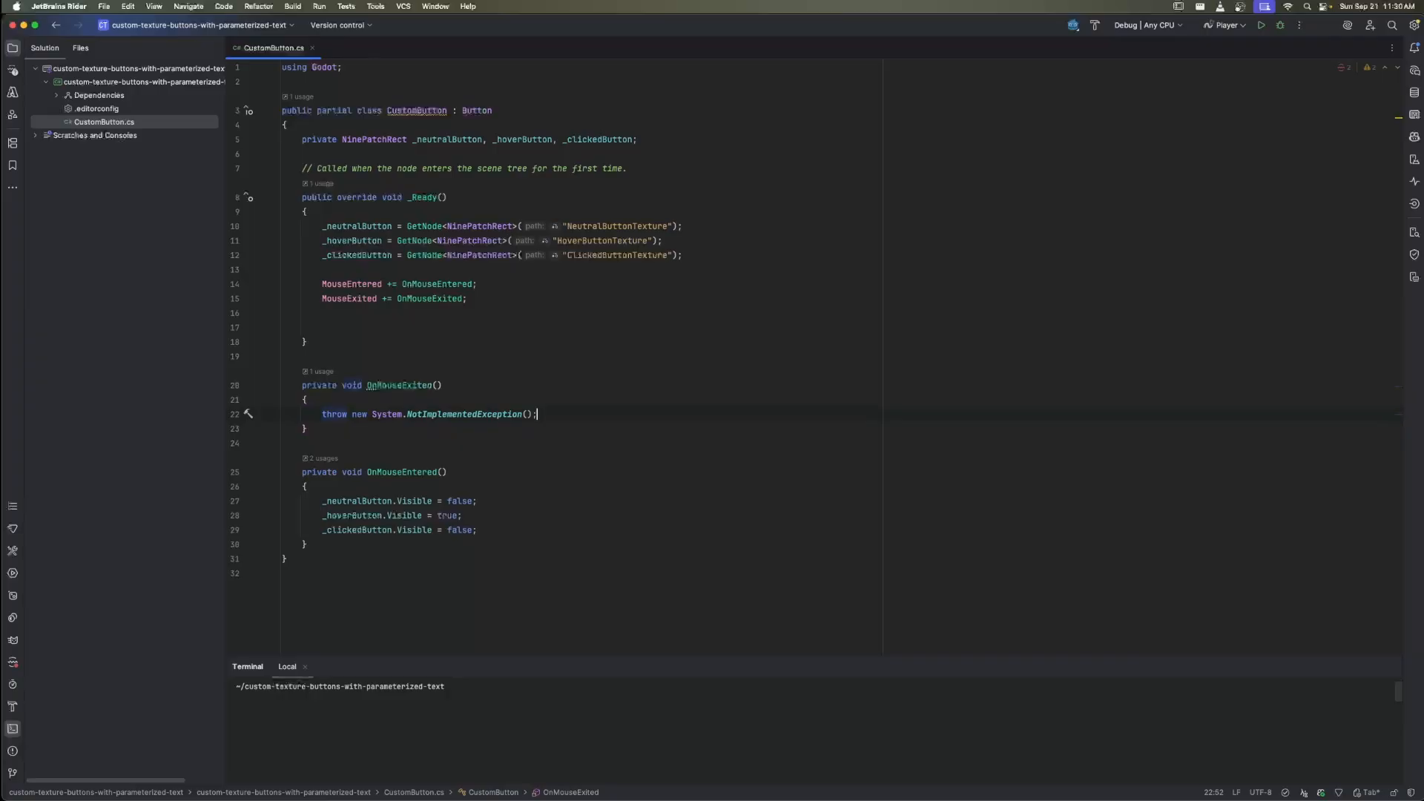
pyautogui.press('BackSpace')
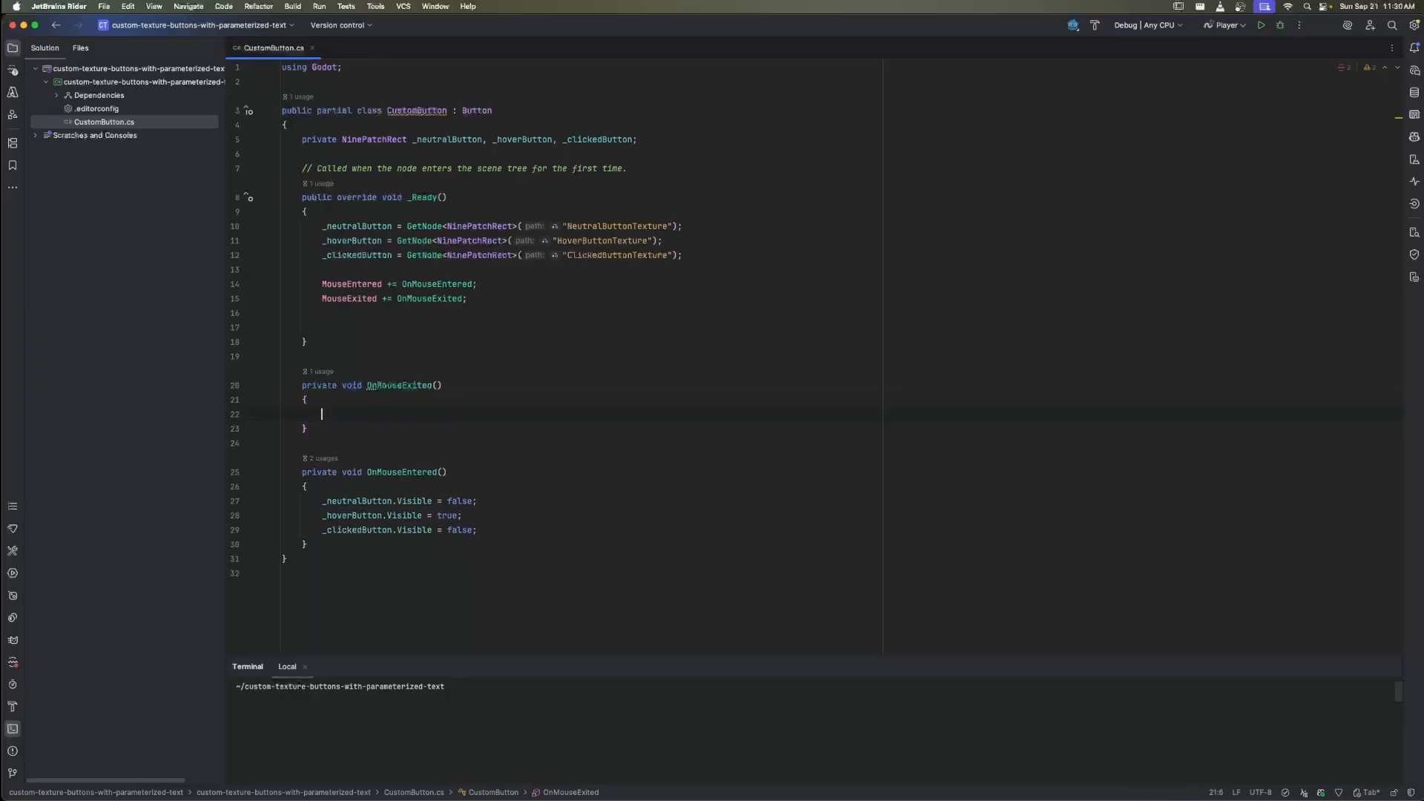
pyautogui.press('Tab')
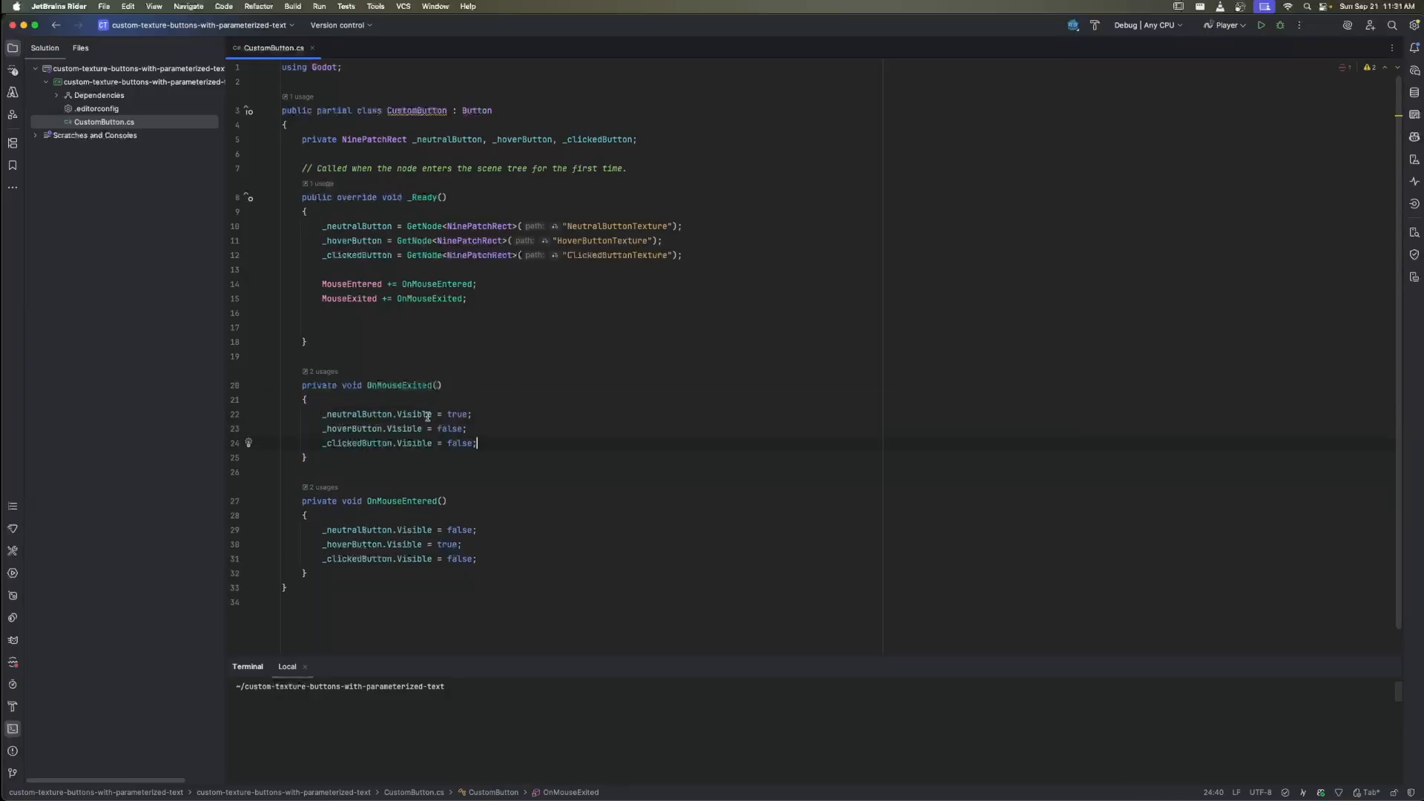
pyautogui.click(349, 413)
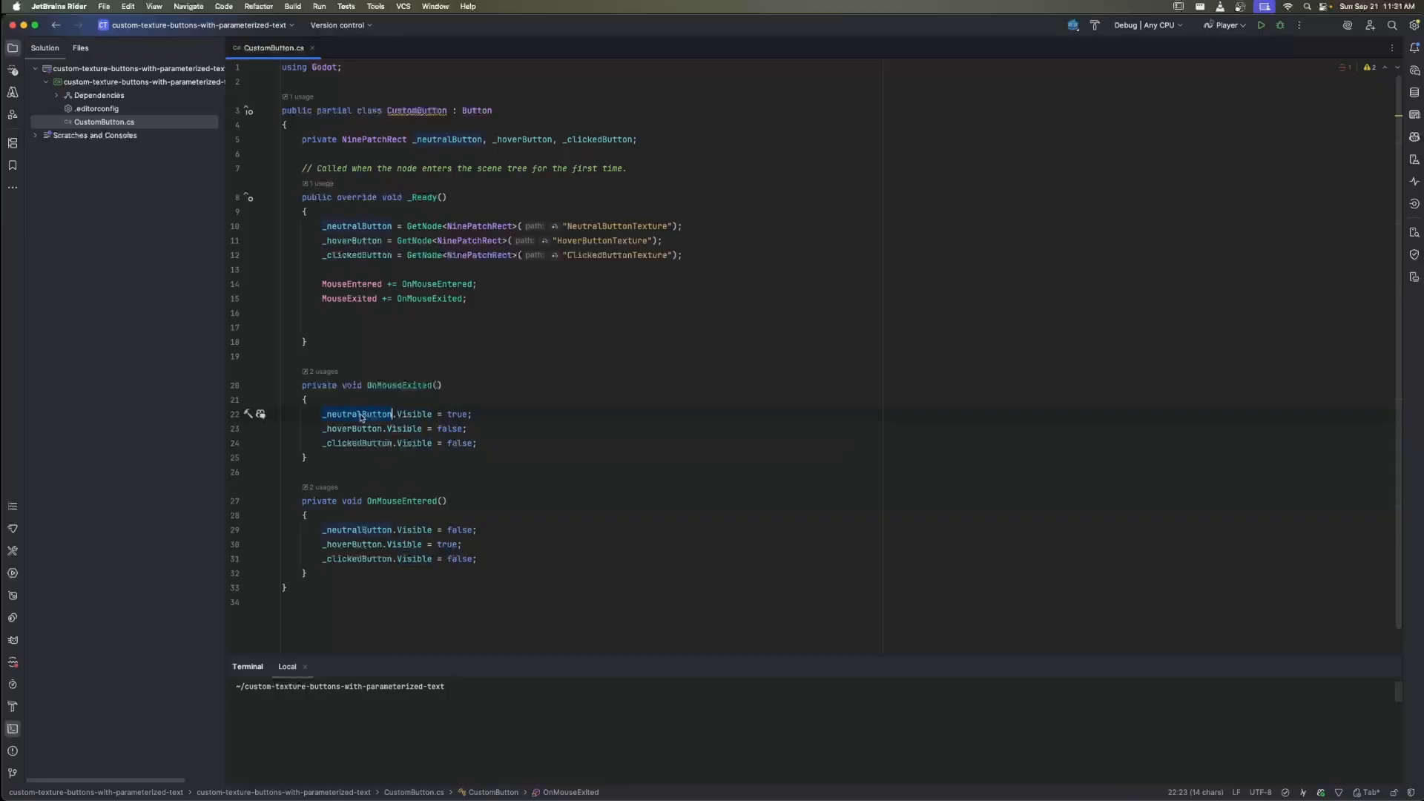
pyautogui.moveTo(283, 429); pyautogui.dragTo(404, 443)
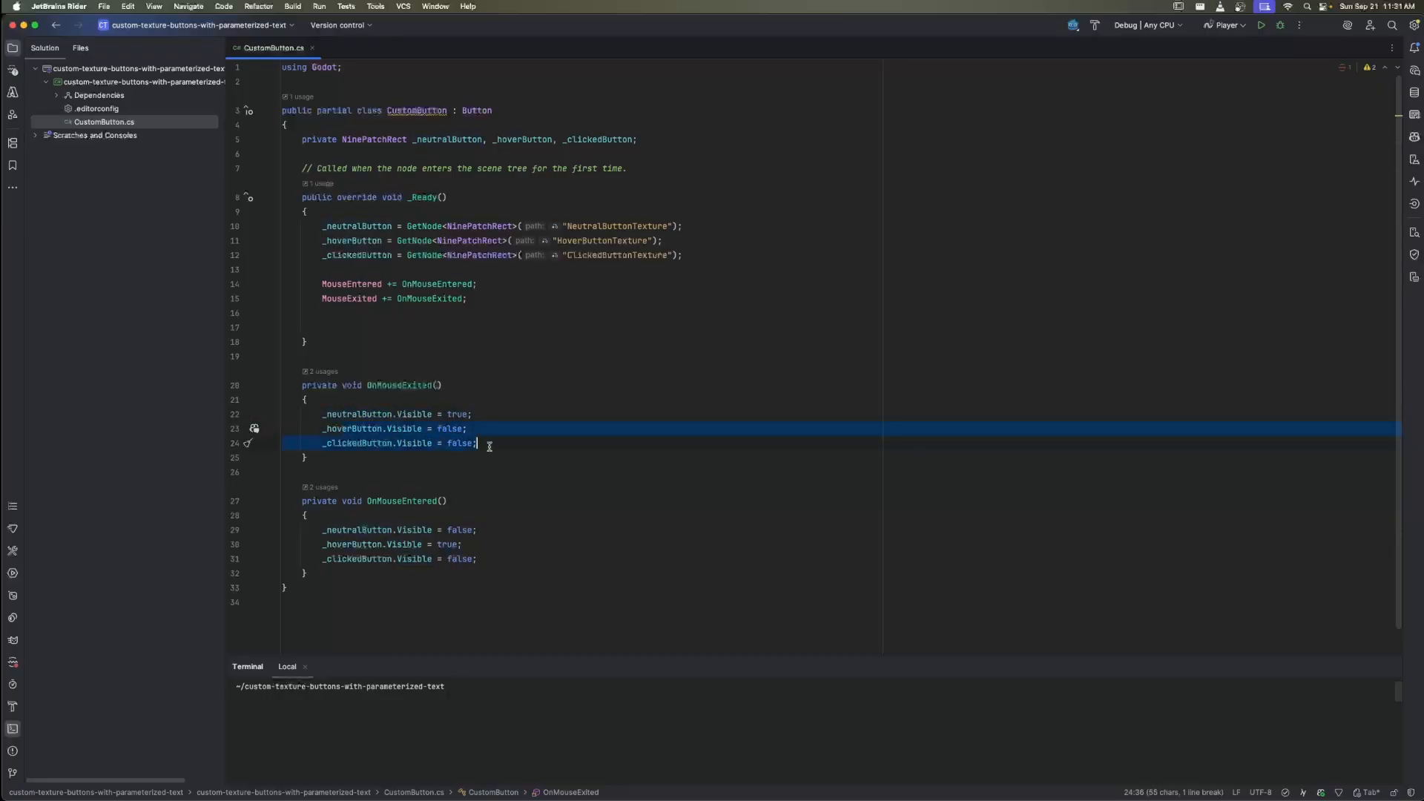
pyautogui.click(463, 457)
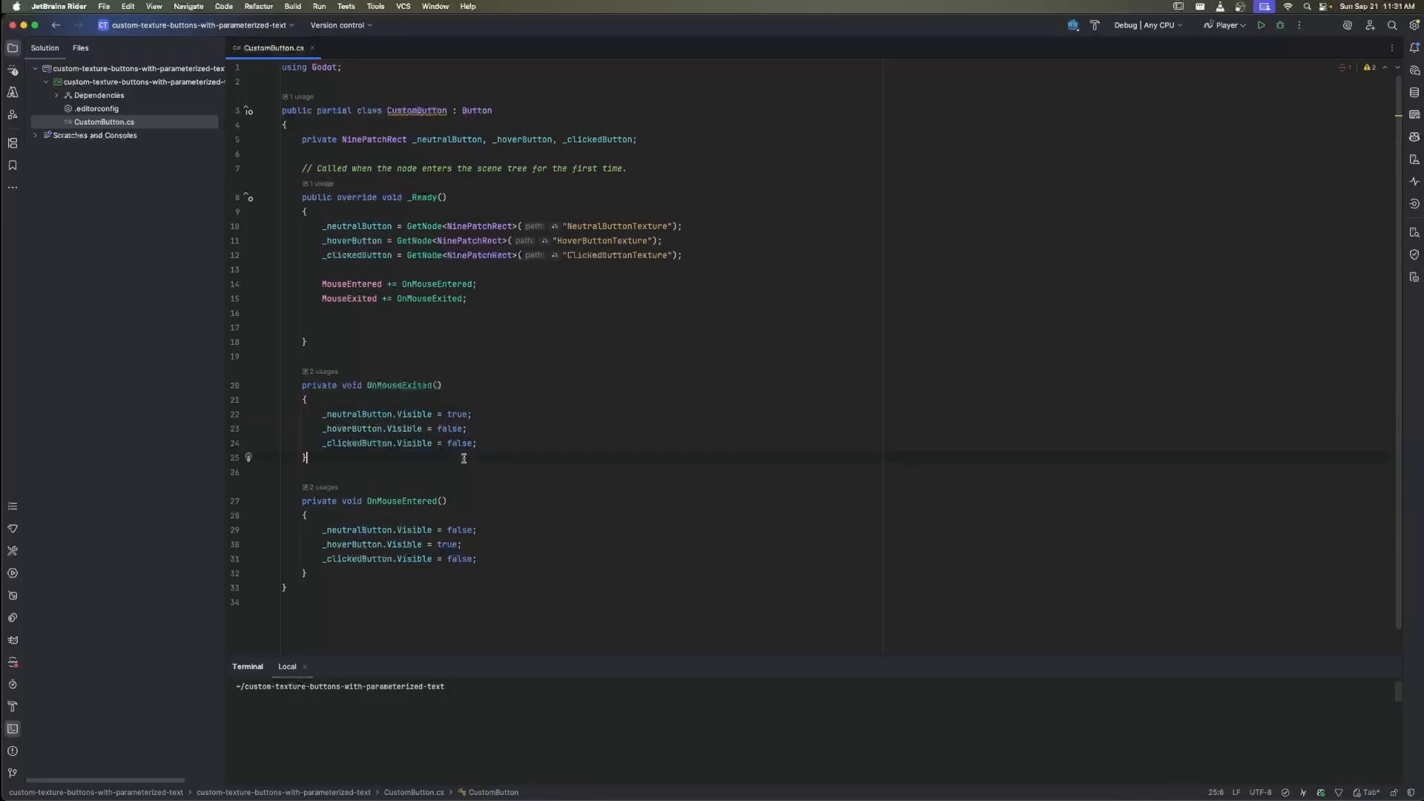
# Subscribe ButtonDown to a new OnButtonDown method that makes only _clickedButton visible, and switch back to Godot
pyautogui.click(439, 308)
pyautogui.write('ButtonDown +=')
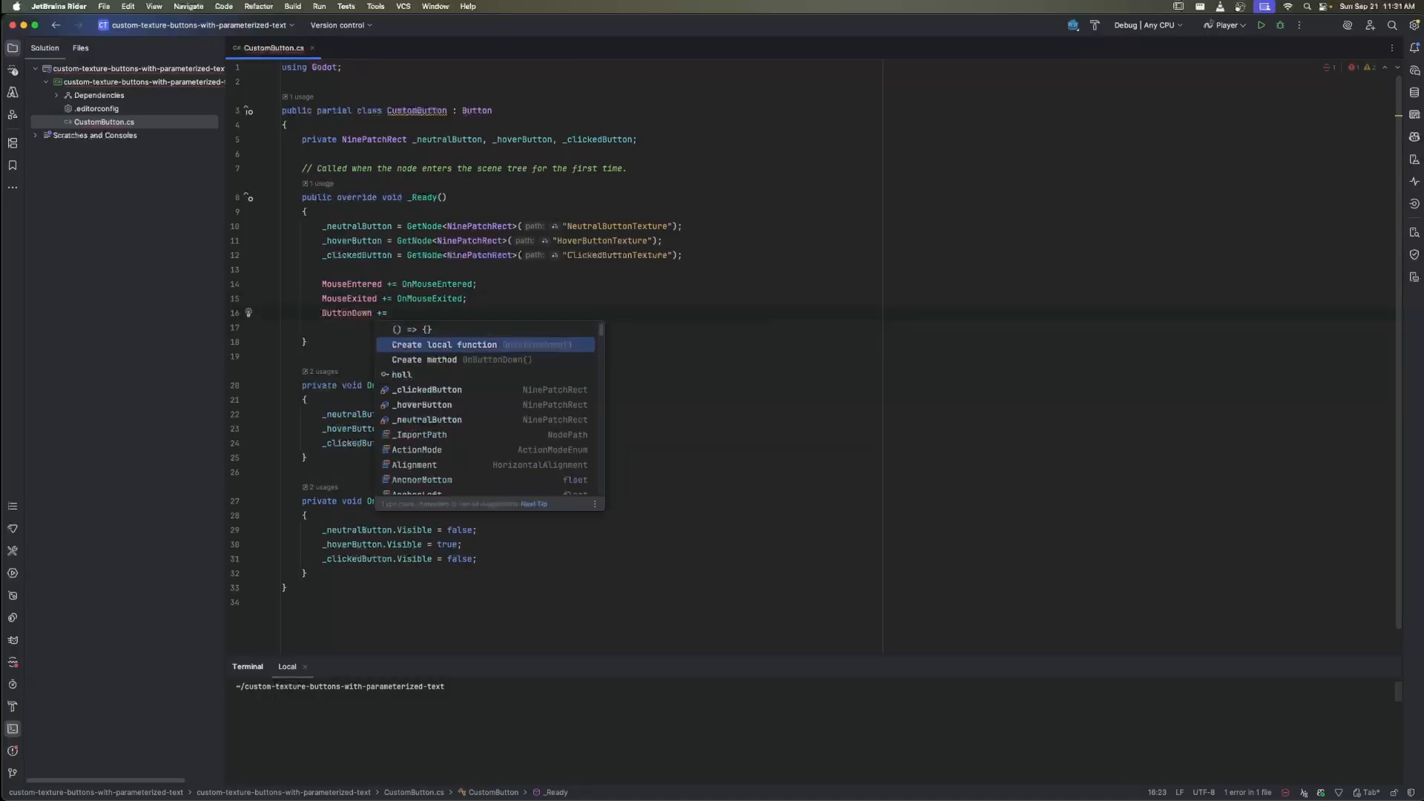
pyautogui.press('Down')
pyautogui.press('Return')
pyautogui.press('Tab')
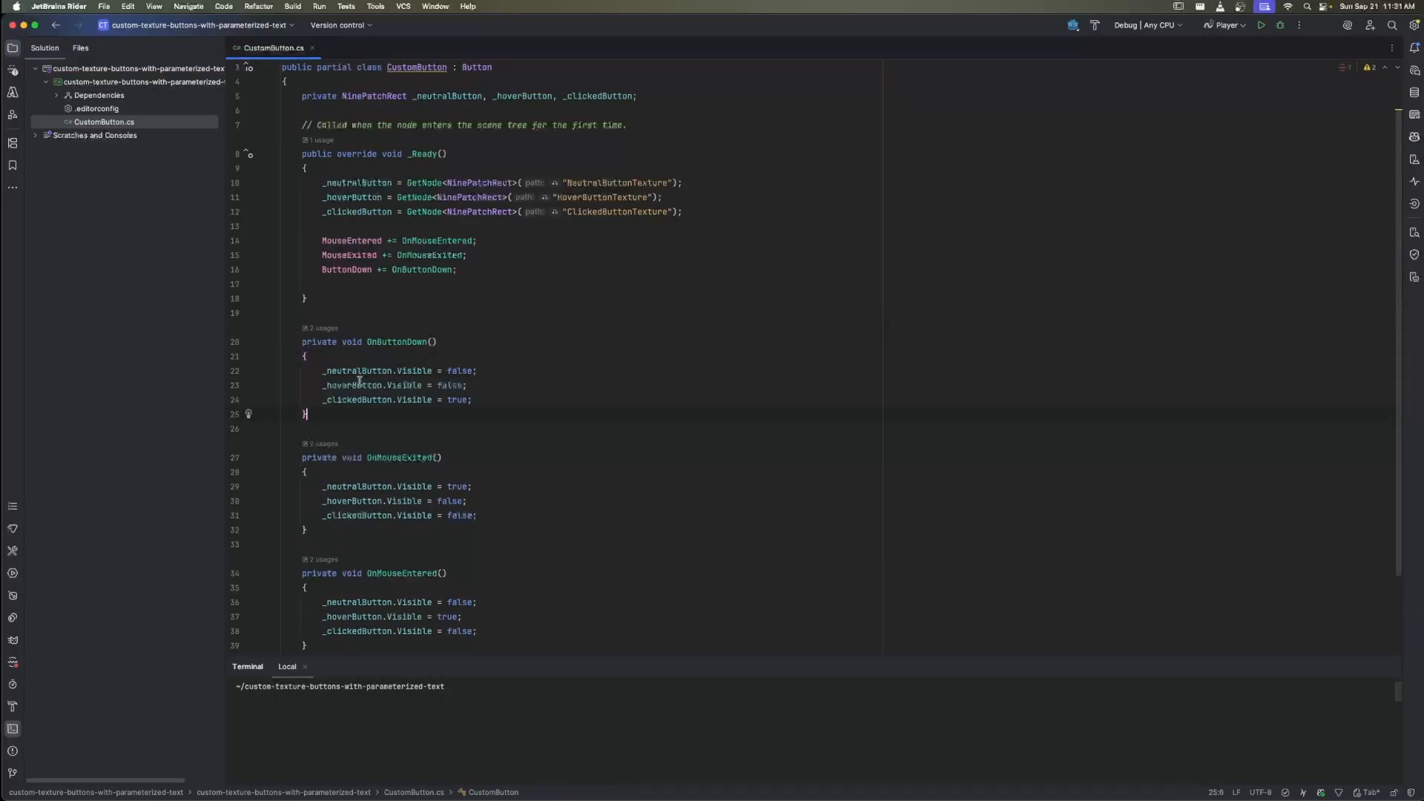
pyautogui.doubleClick(338, 401)
pyautogui.click(505, 400)
pyautogui.press('super+Tab')
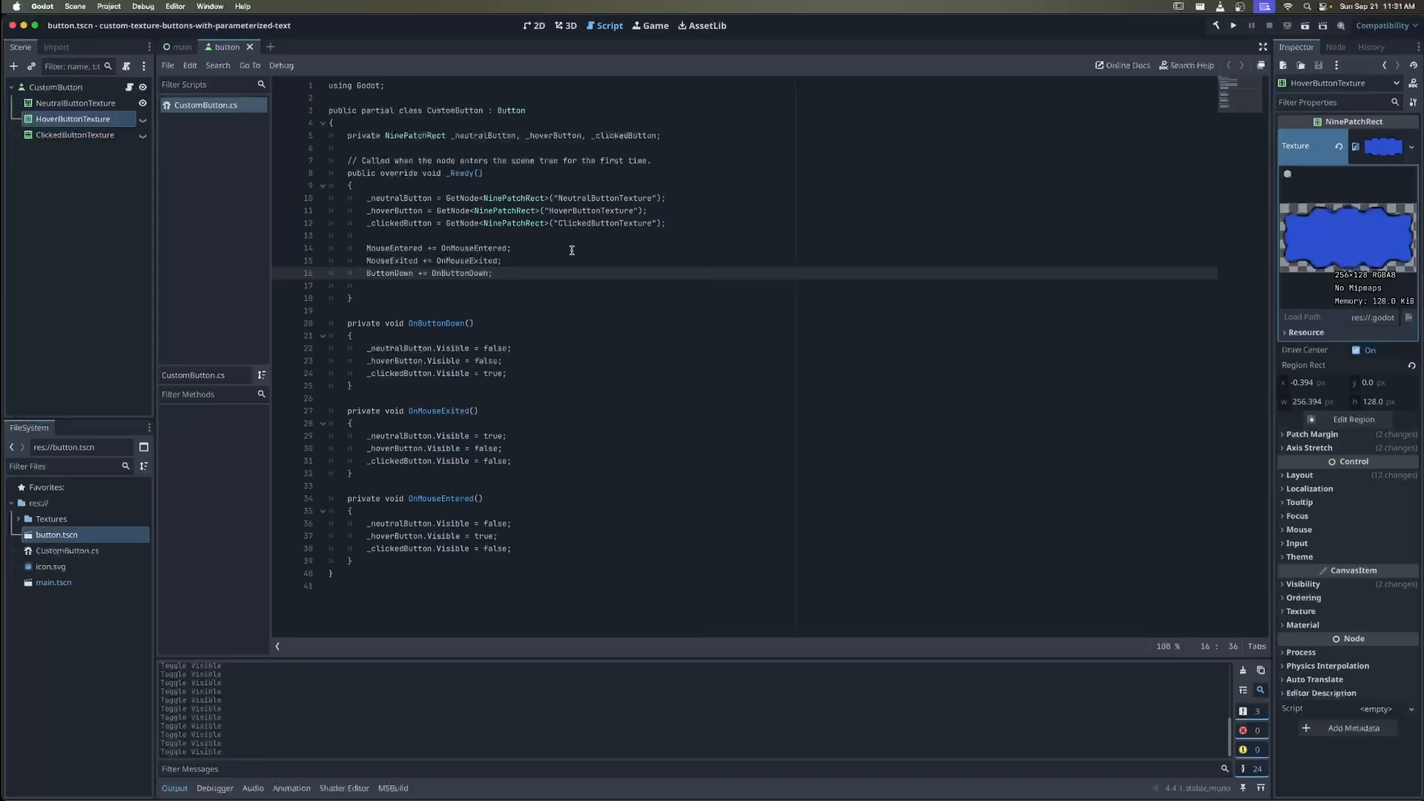
# Show the button scene in the 2D view, run the project, and enlarge and reposition the game window
pyautogui.press('ctrl+super+1')
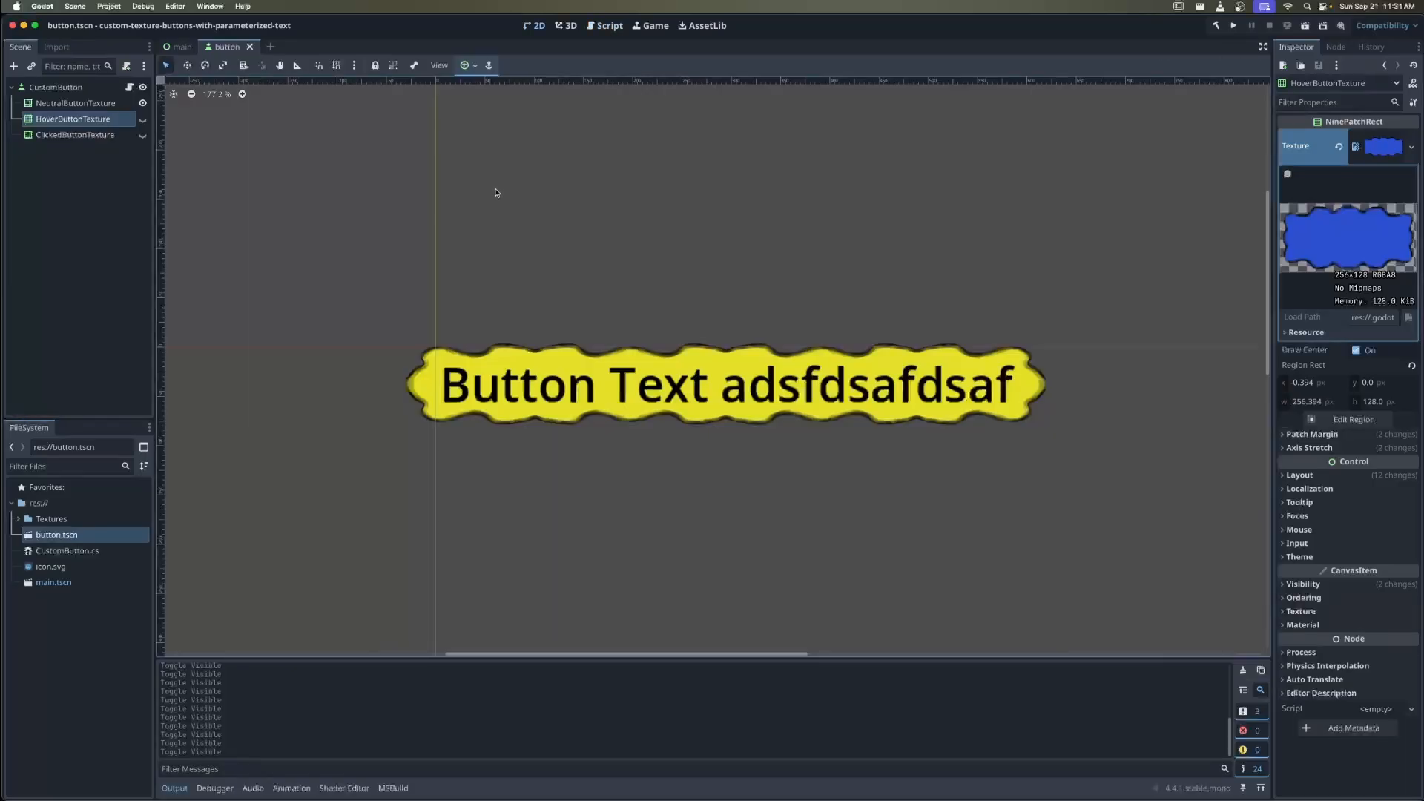
pyautogui.click(68, 136)
pyautogui.click(74, 104)
pyautogui.click(55, 87)
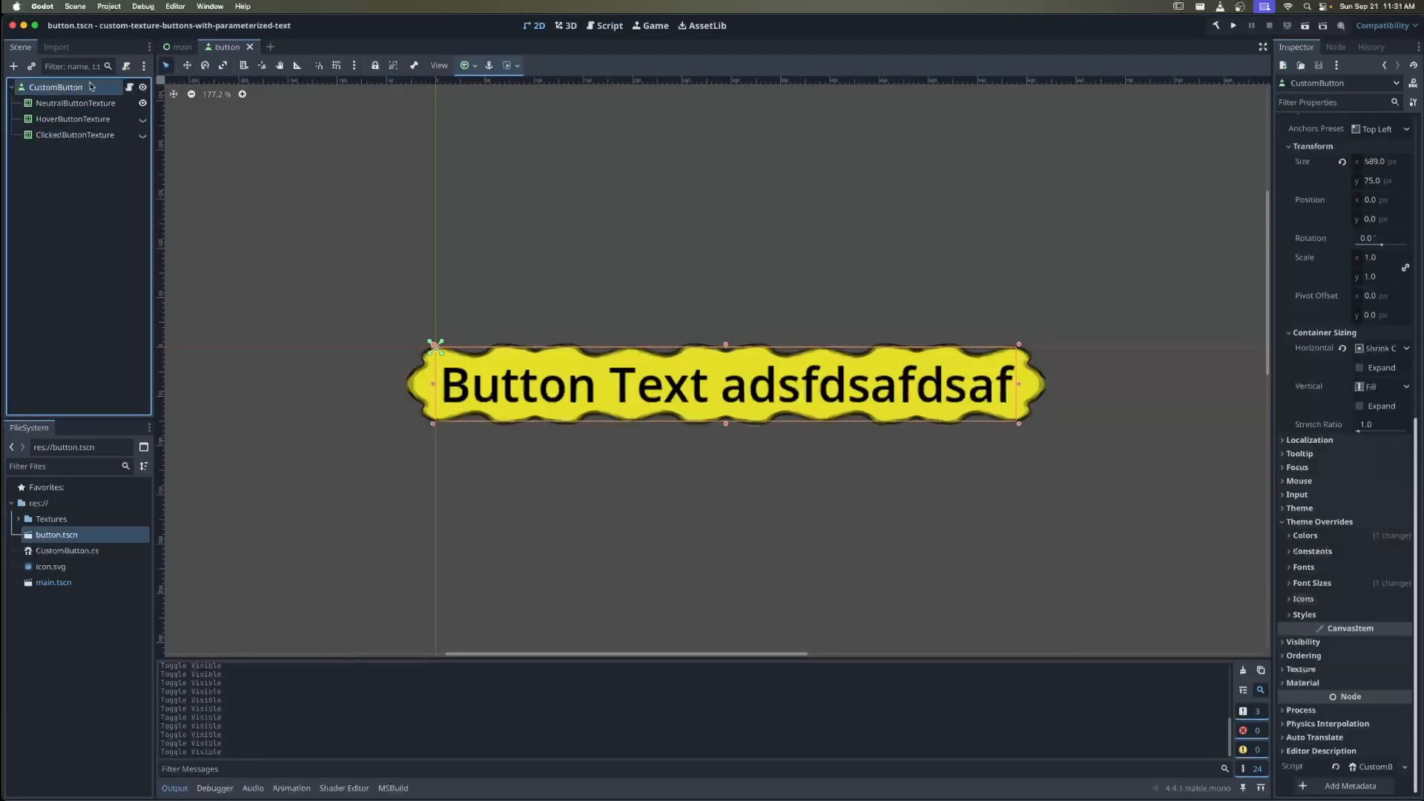
pyautogui.press('super+b')
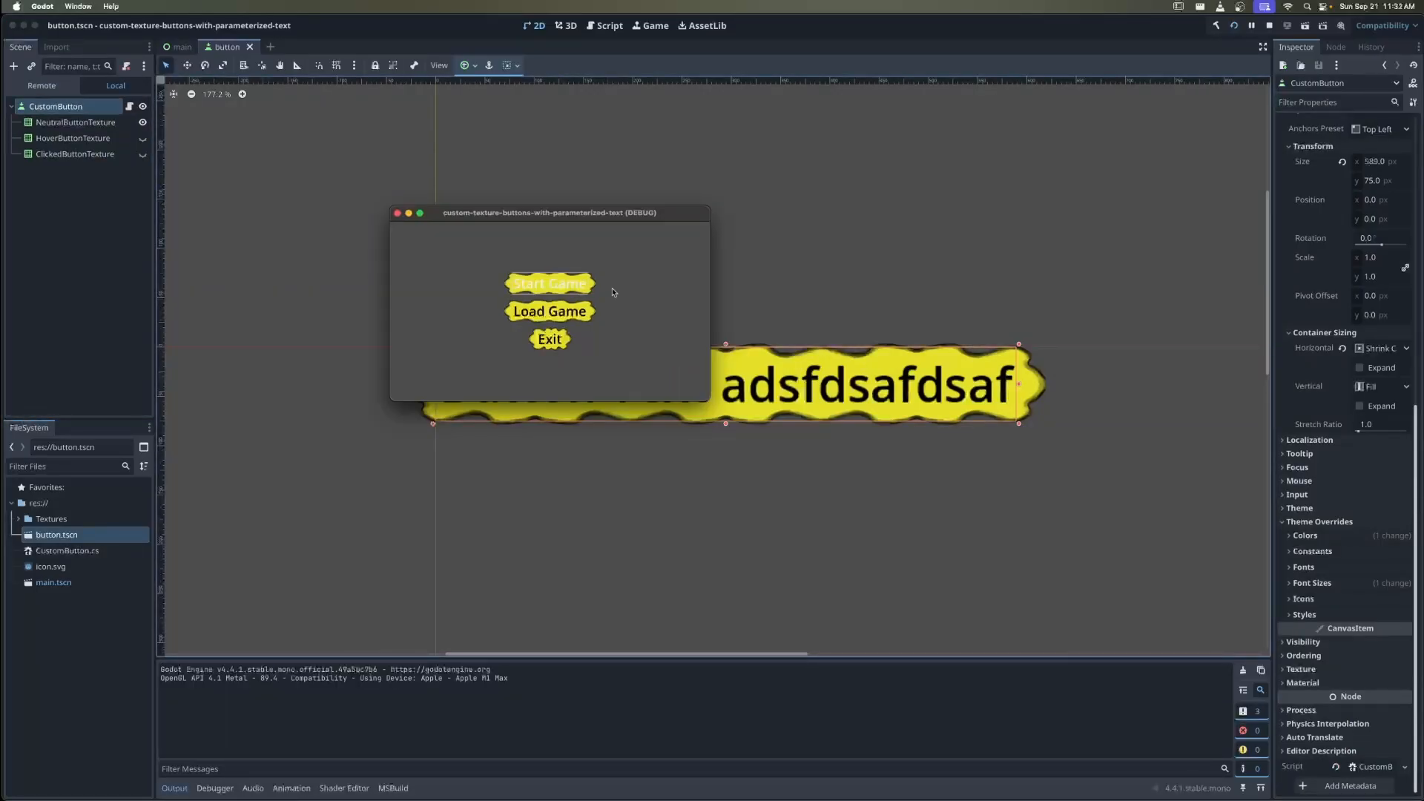
pyautogui.click(569, 285)
pyautogui.moveTo(560, 216); pyautogui.dragTo(451, 118)
pyautogui.moveTo(597, 298); pyautogui.dragTo(1182, 657)
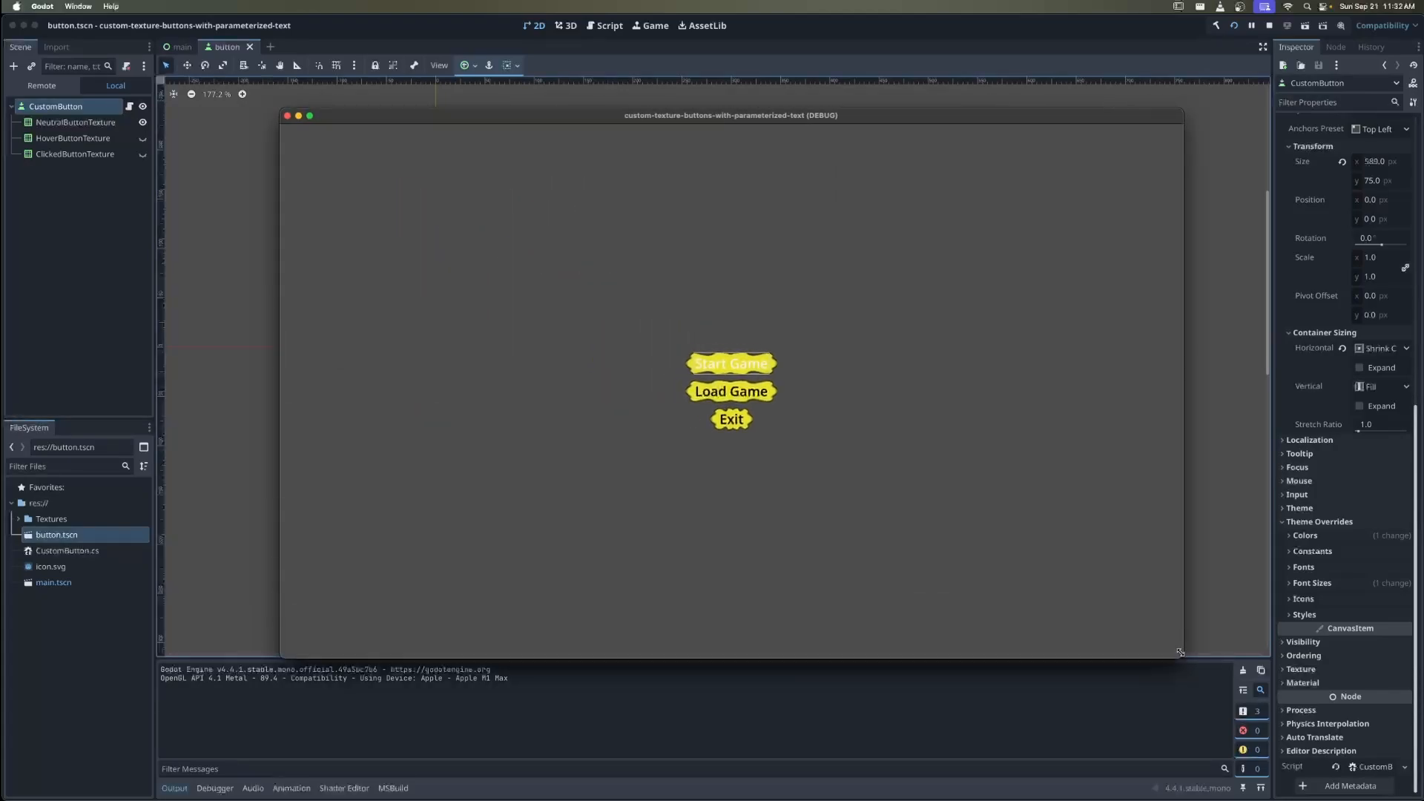
pyautogui.moveTo(674, 115); pyautogui.dragTo(640, 97)
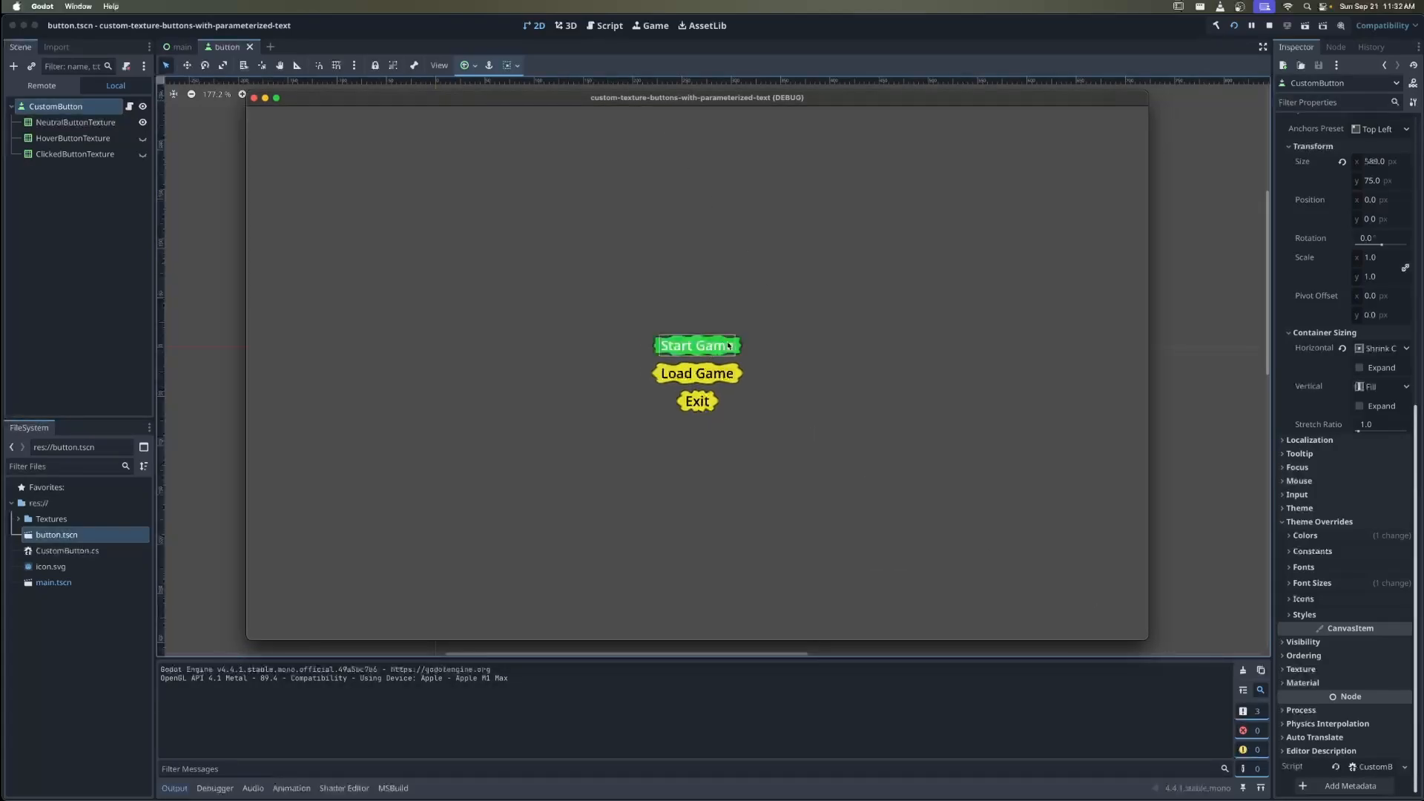
# Test the hover and clicked textures on the Start Game, Load Game and Exit buttons, and close the game
pyautogui.click(728, 346)
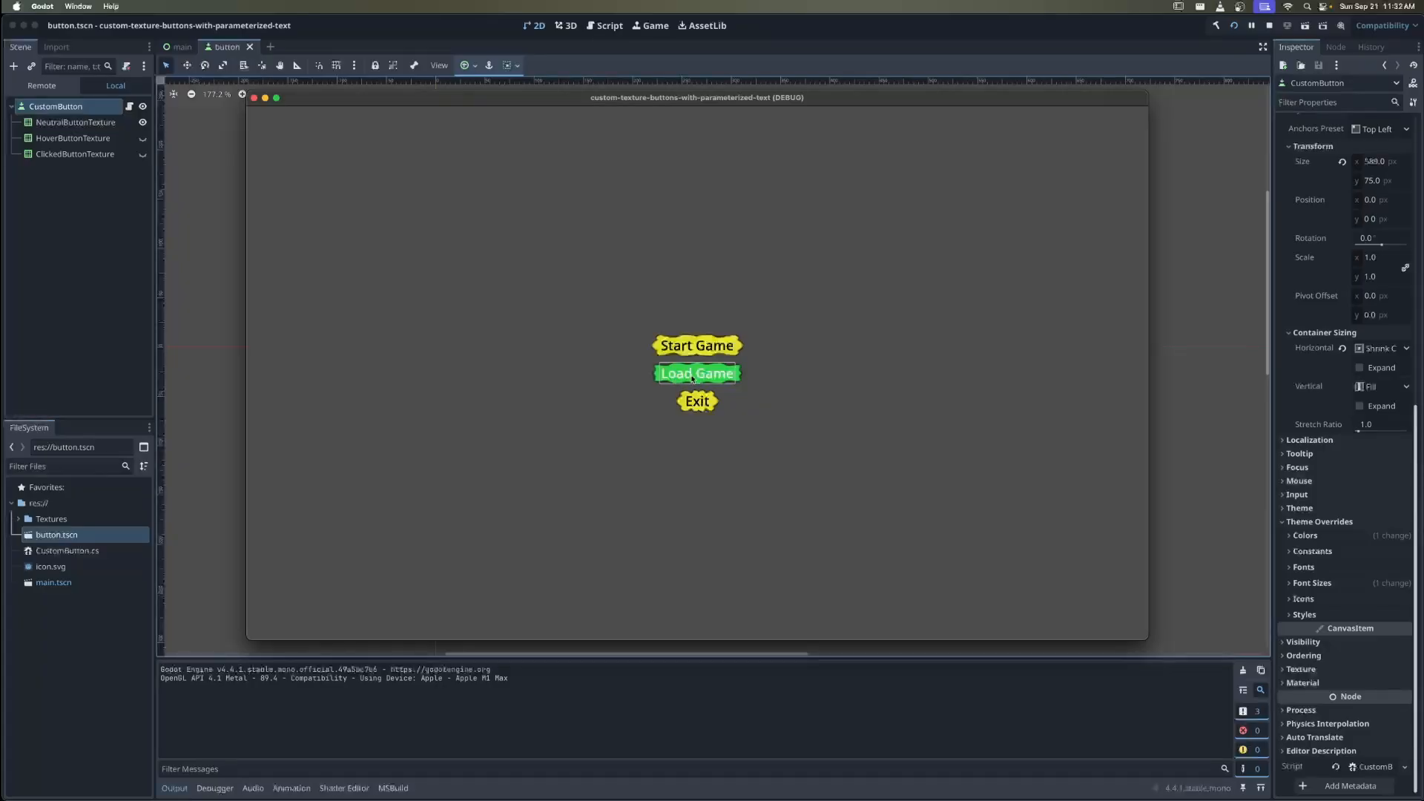
pyautogui.click(698, 402)
pyautogui.click(693, 373)
pyautogui.click(684, 346)
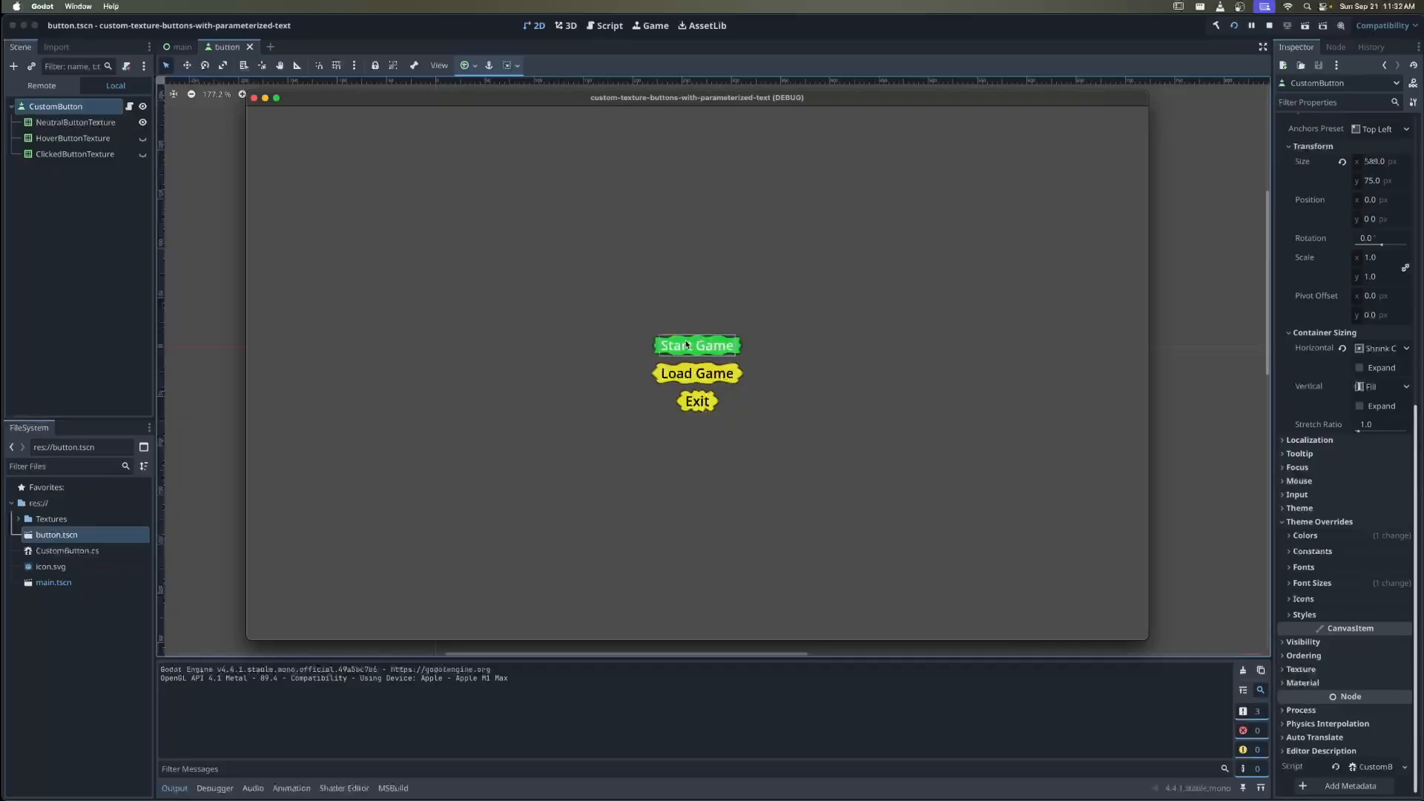
pyautogui.click(729, 352)
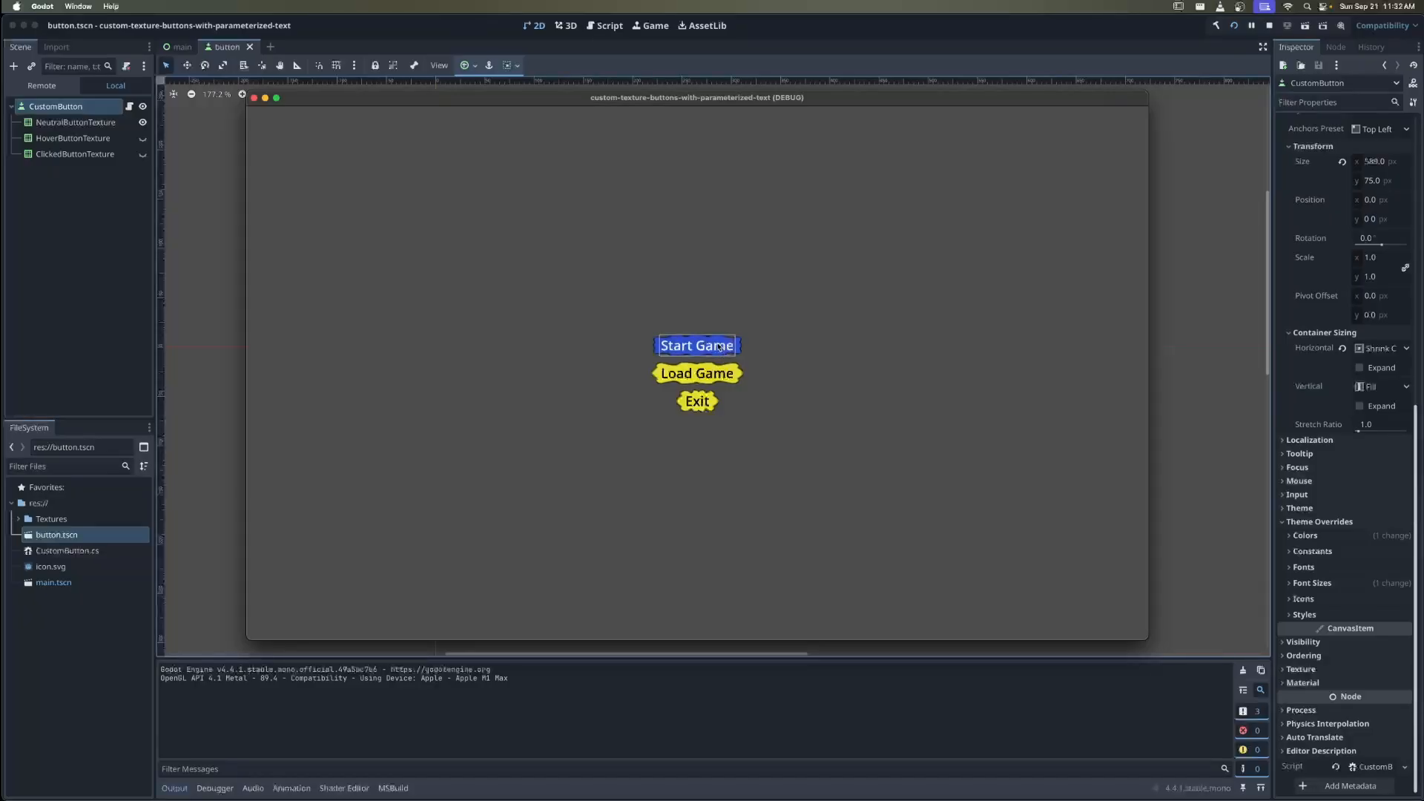
pyautogui.click(725, 354)
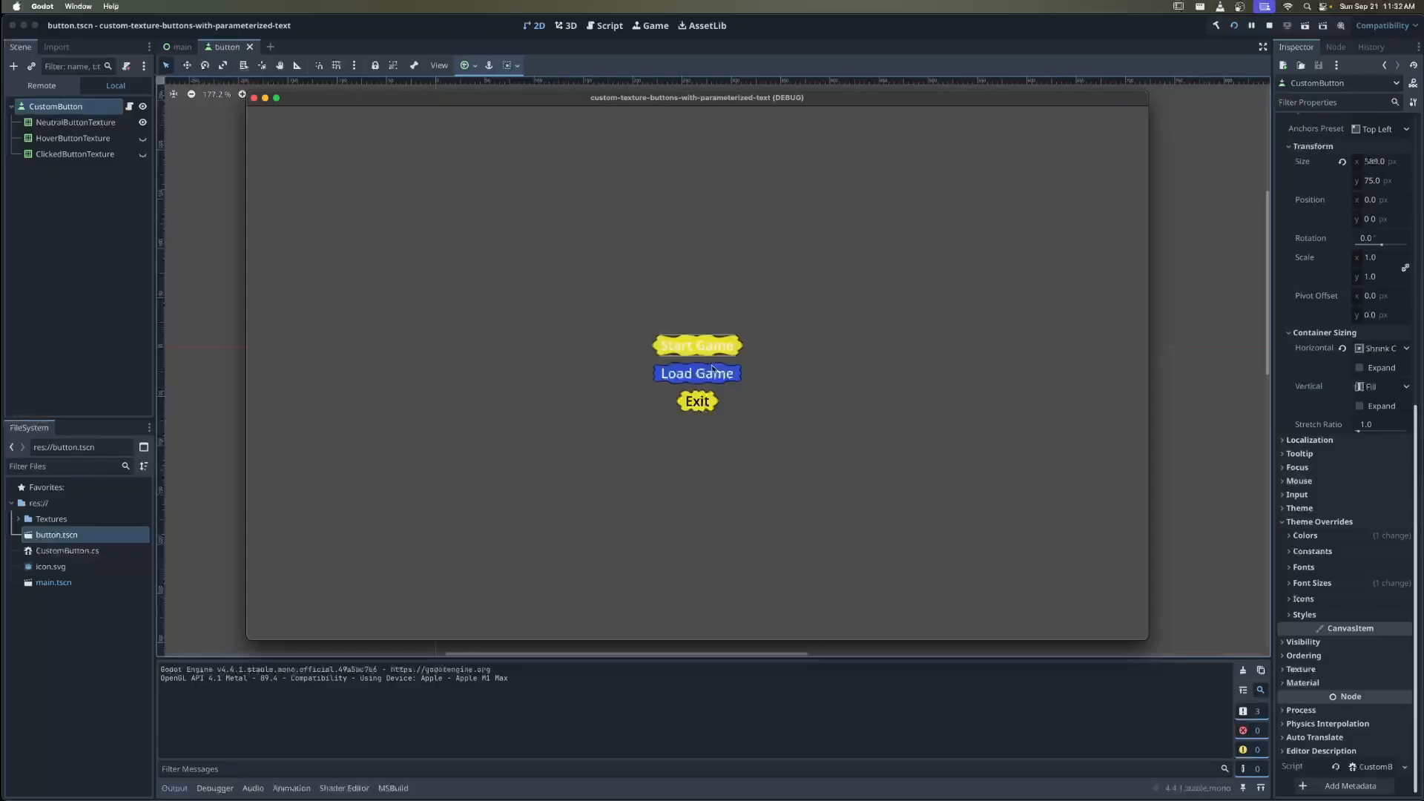
pyautogui.click(699, 351)
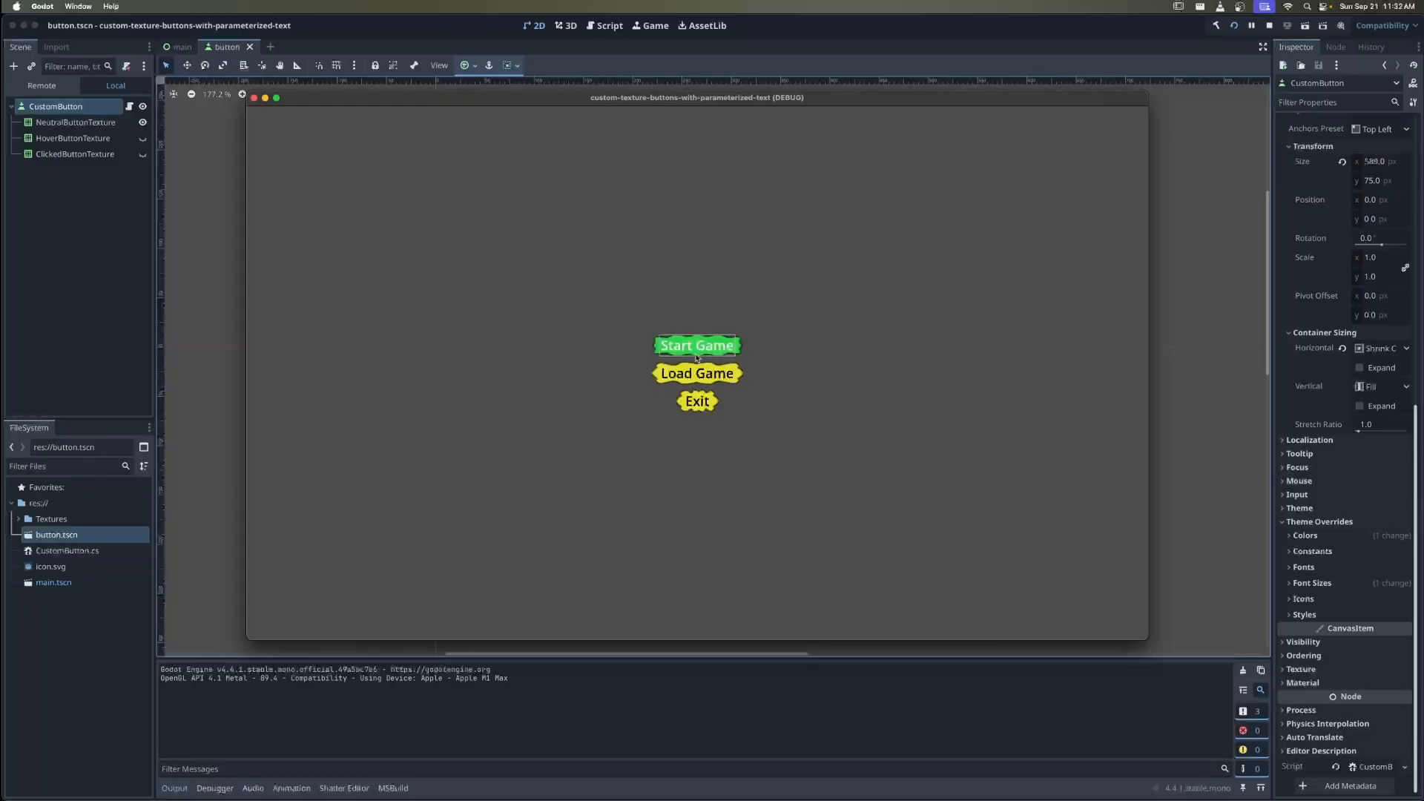
pyautogui.click(698, 349)
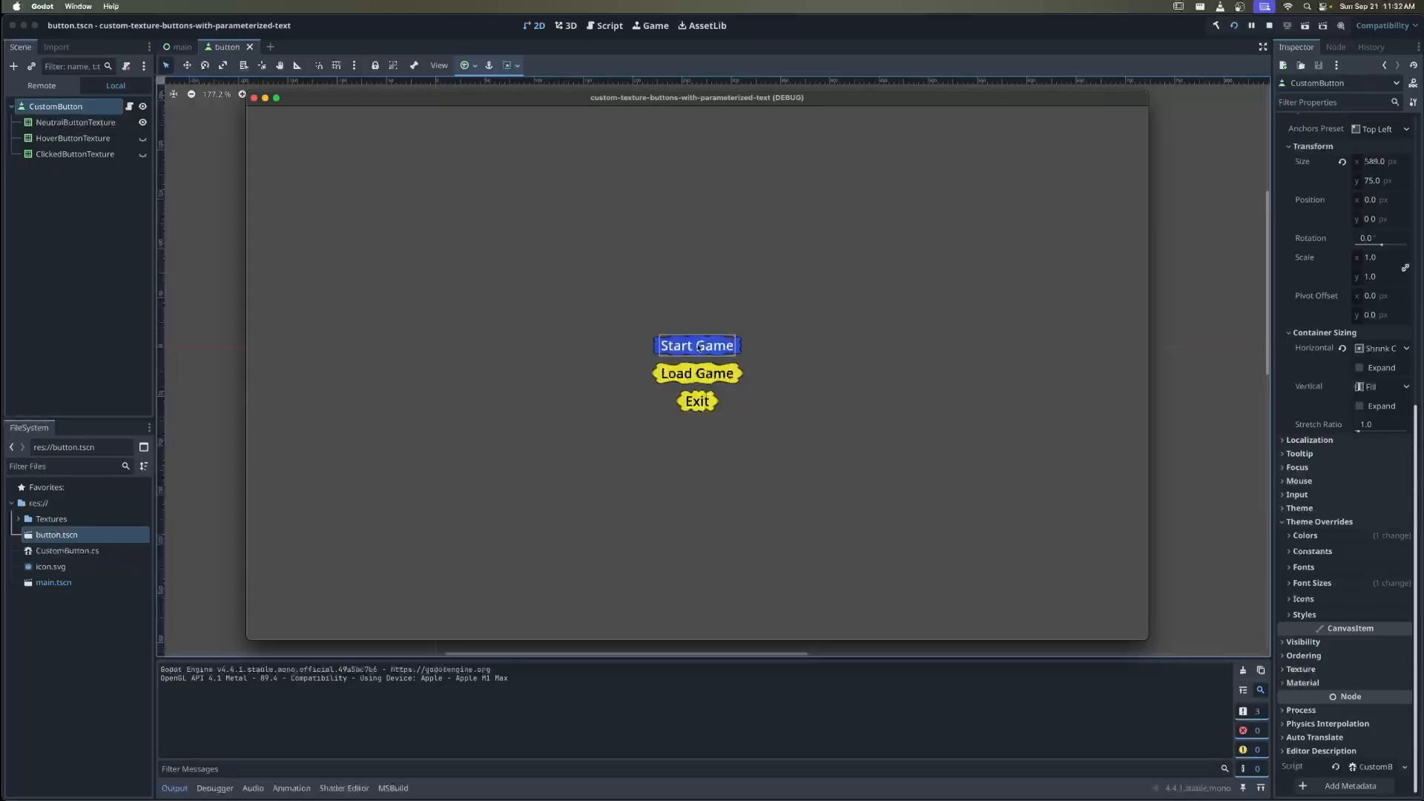
pyautogui.click(698, 348)
pyautogui.click(702, 350)
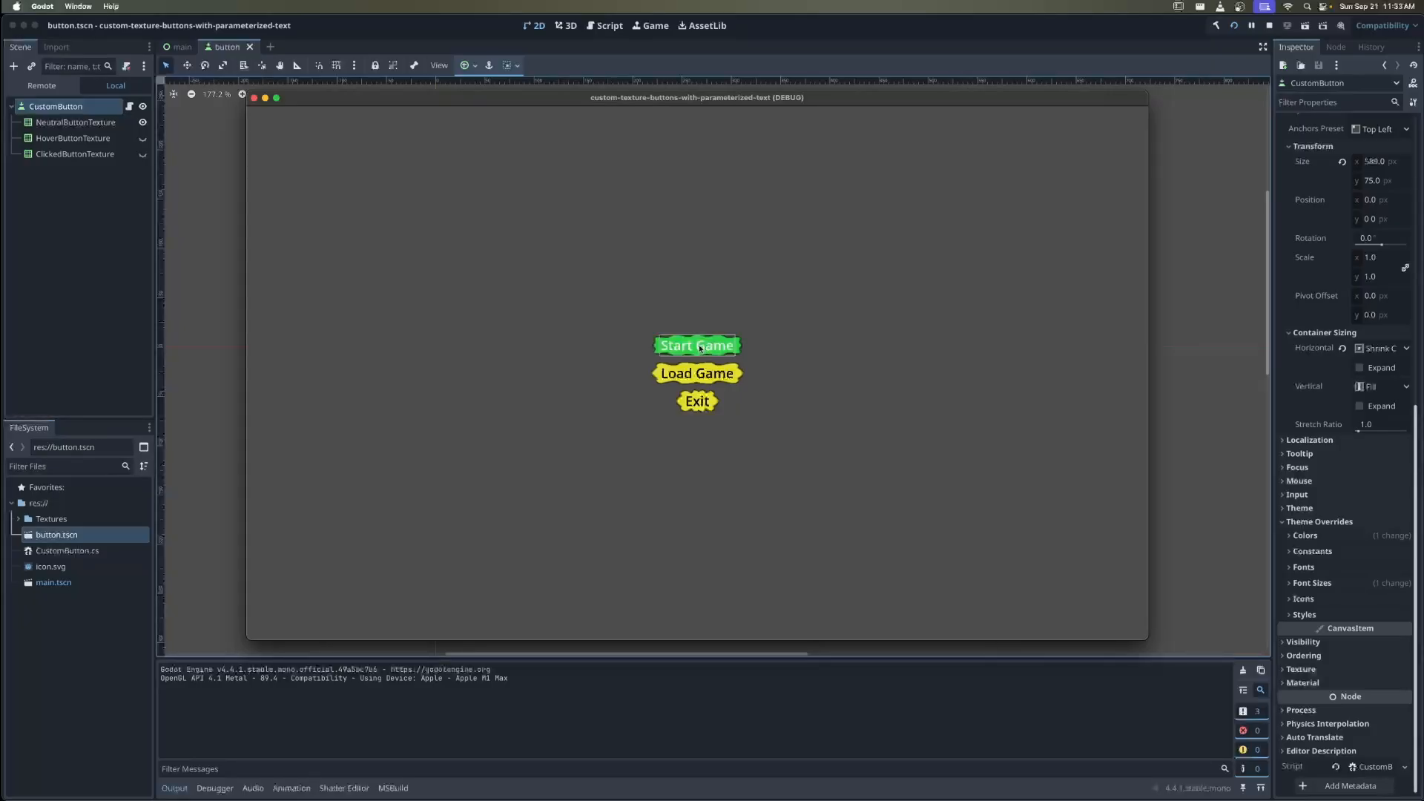
pyautogui.click(717, 349)
pyautogui.click(698, 401)
pyautogui.click(254, 97)
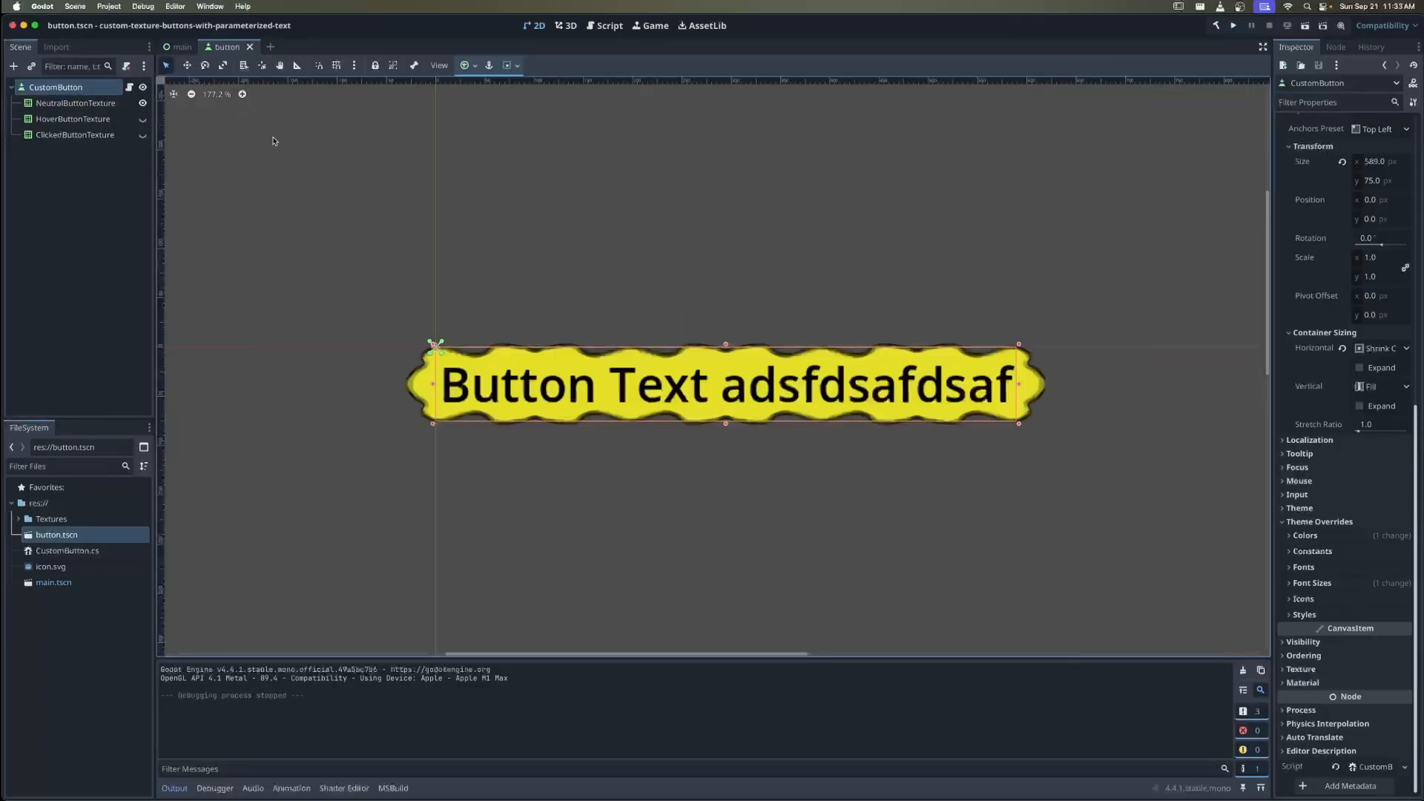
# Override CustomButton's Focus style with a new StyleBoxEmpty and save the scene
pyautogui.click(73, 103)
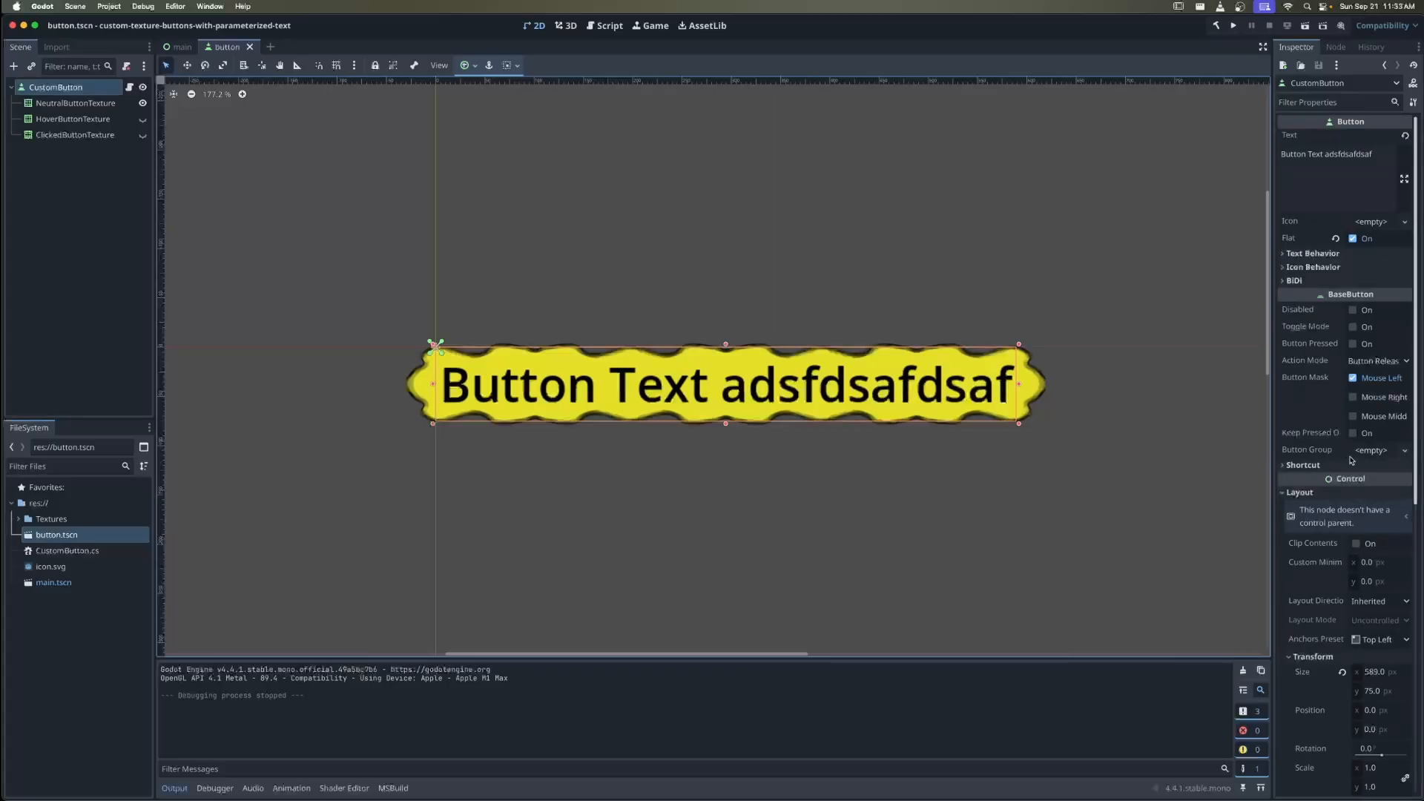
pyautogui.scroll(-5, 1351, 460)
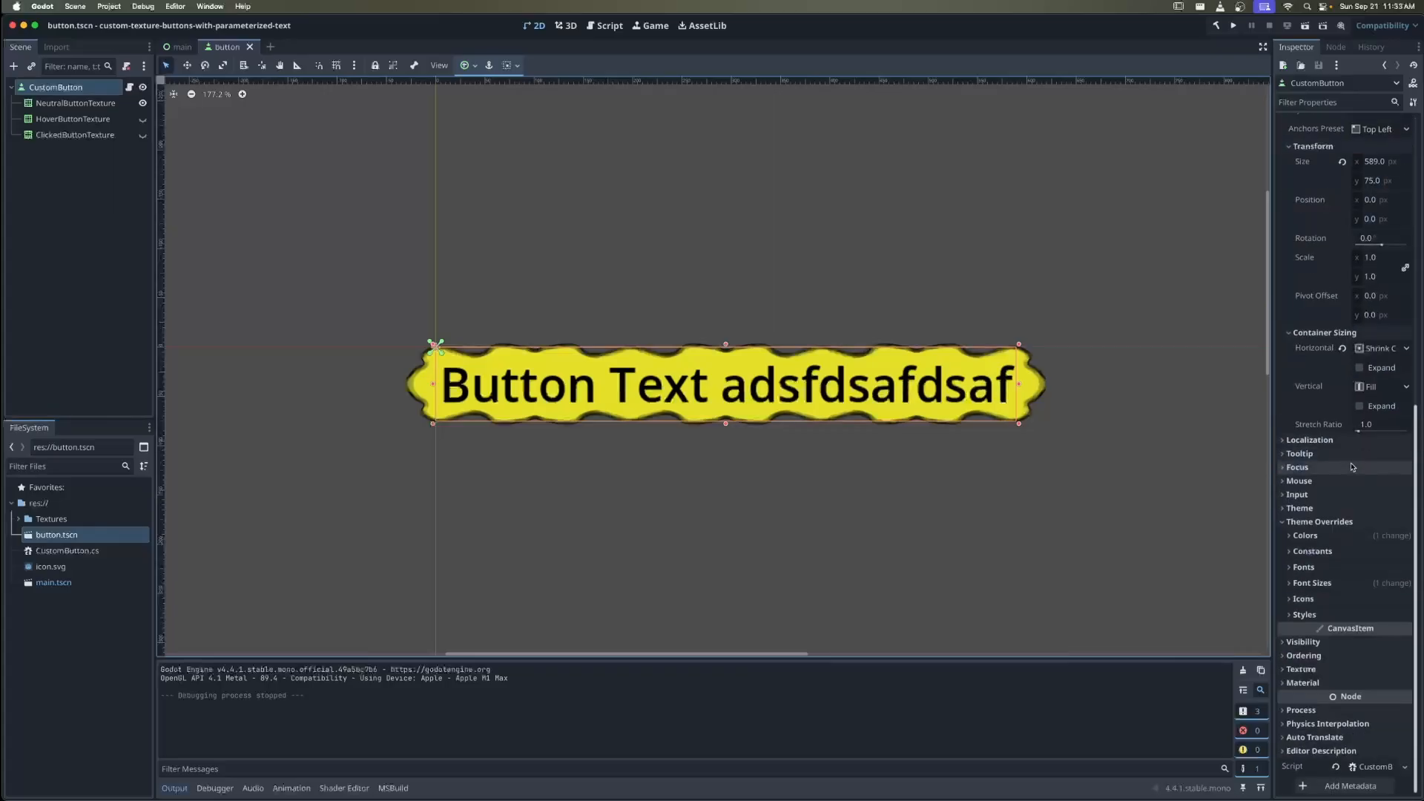
pyautogui.click(1304, 615)
pyautogui.click(1302, 423)
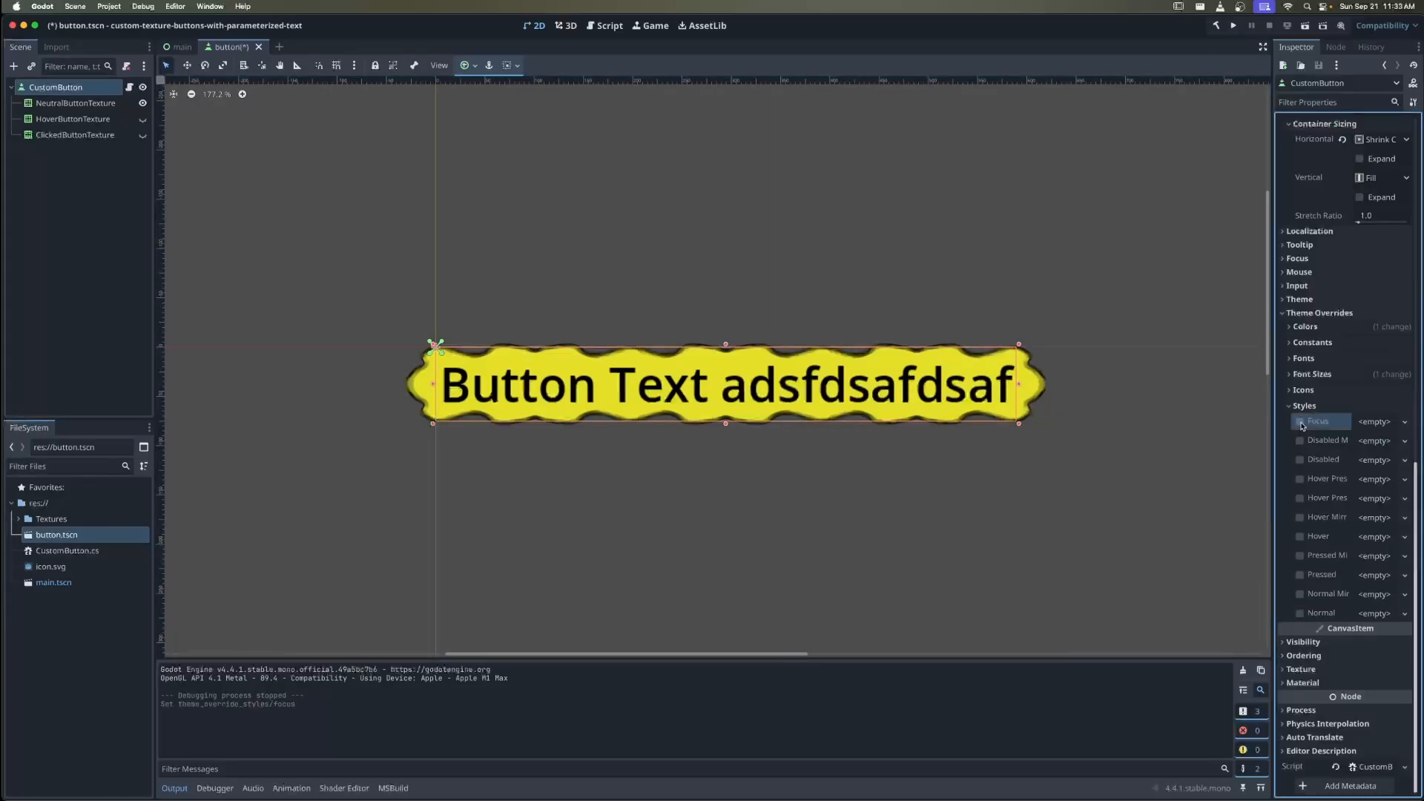
pyautogui.click(1301, 422)
pyautogui.click(1369, 422)
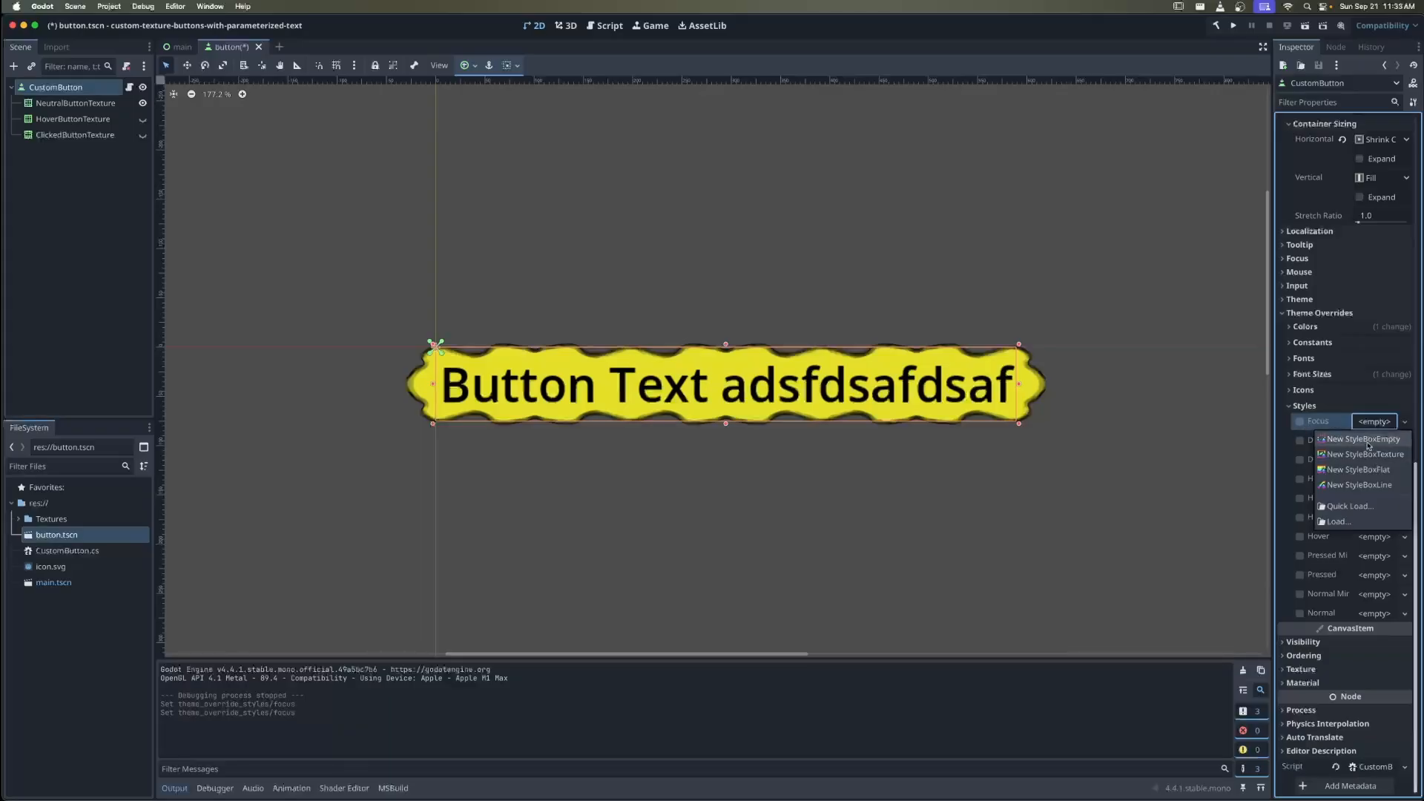
pyautogui.click(1363, 452)
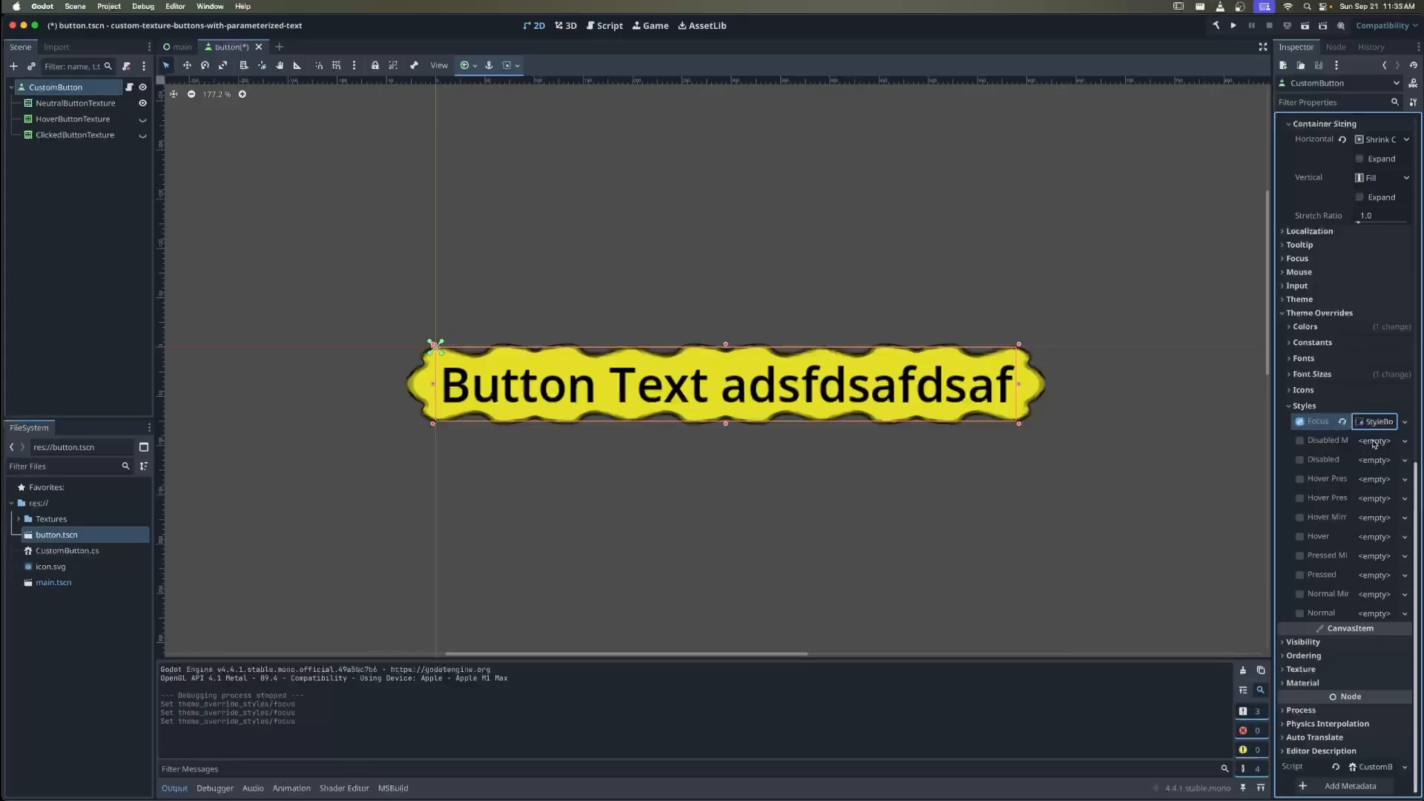
pyautogui.press('super+s')
# Run the project, check the focus appearance by activating Start Game and Load Game, and close the game
pyautogui.click(1234, 25)
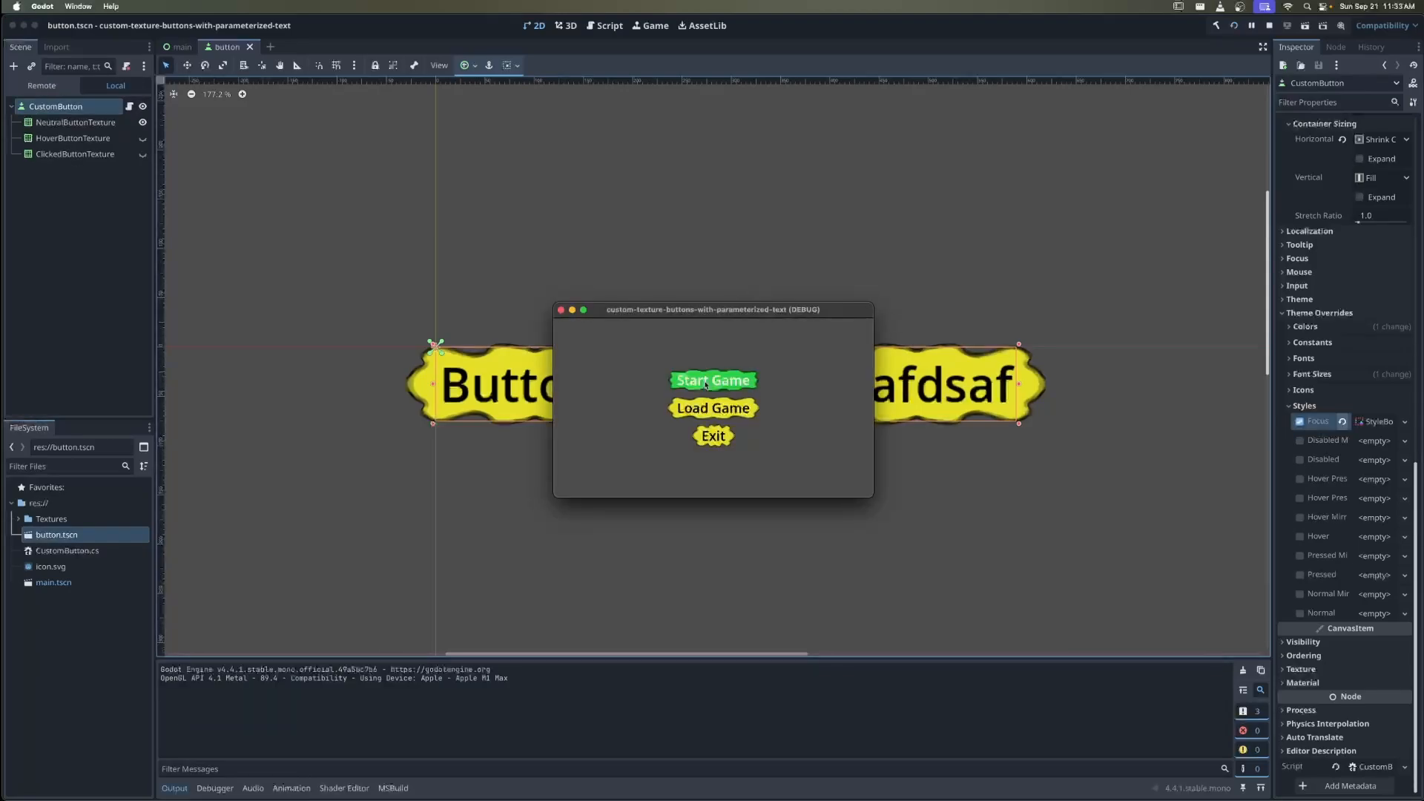
pyautogui.click(703, 382)
pyautogui.click(710, 408)
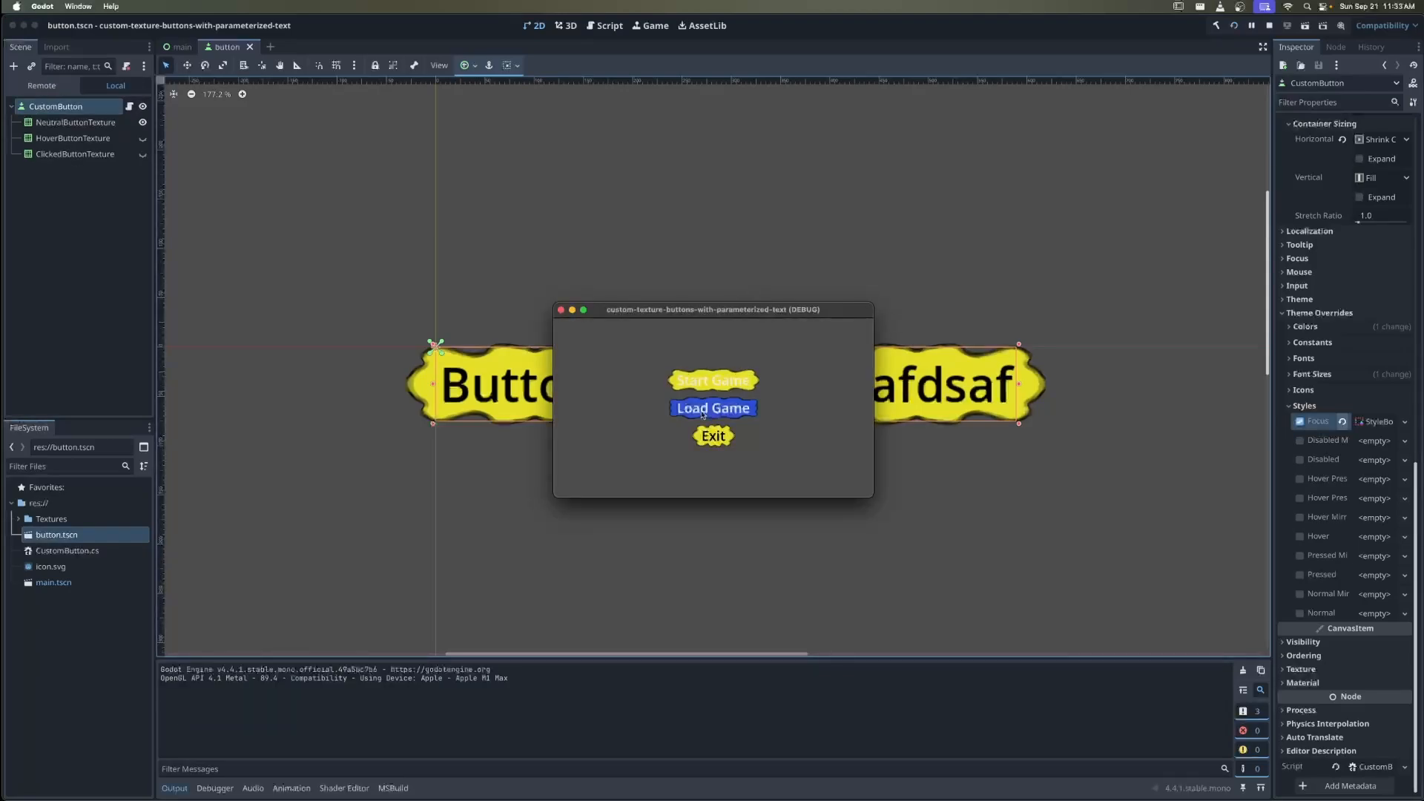
pyautogui.click(712, 380)
pyautogui.click(712, 408)
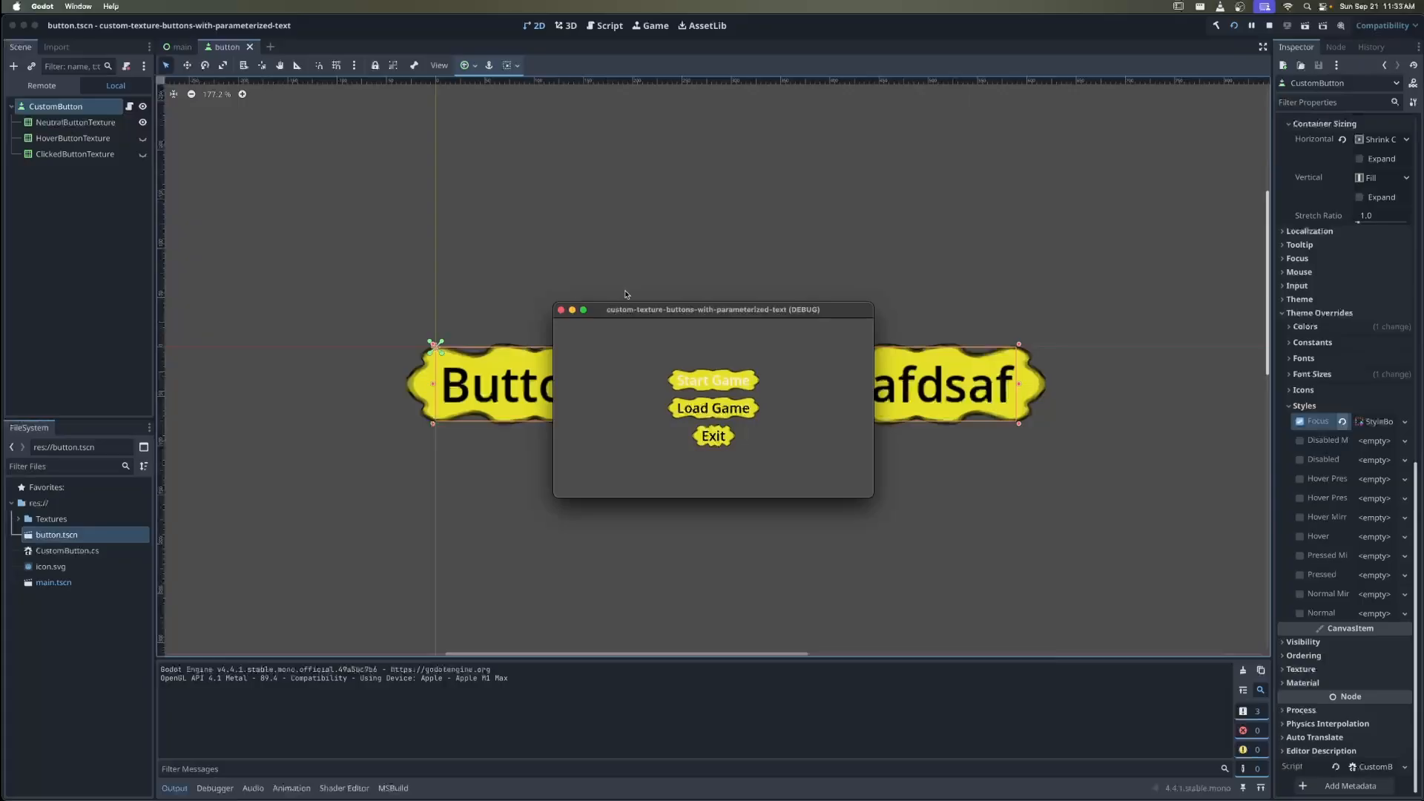
pyautogui.click(561, 309)
# Enable black Font Hover Pressed, Font Hover, Font Focus and Font Pressed color overrides on CustomButton, save, and test-run the project
pyautogui.click(83, 104)
pyautogui.click(69, 87)
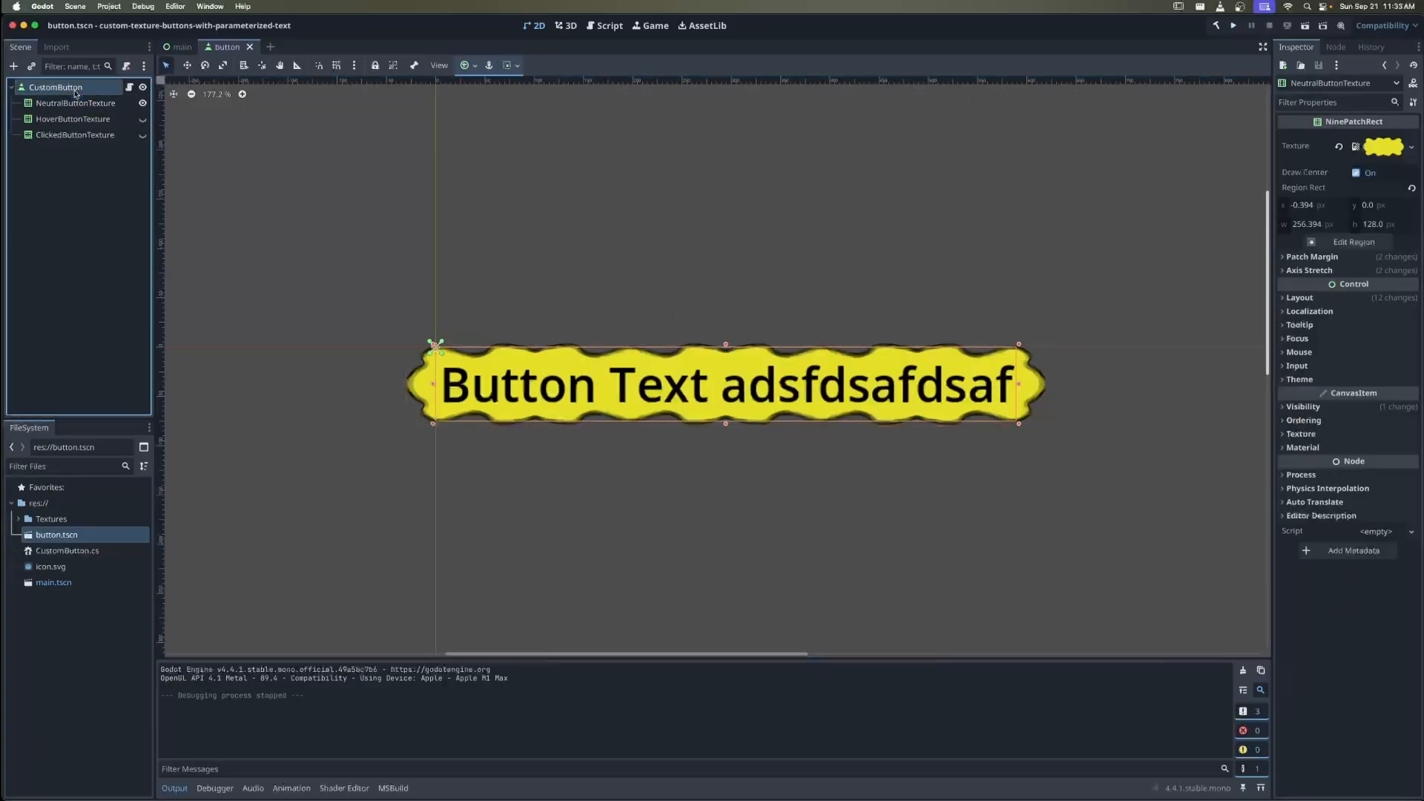
pyautogui.click(1307, 327)
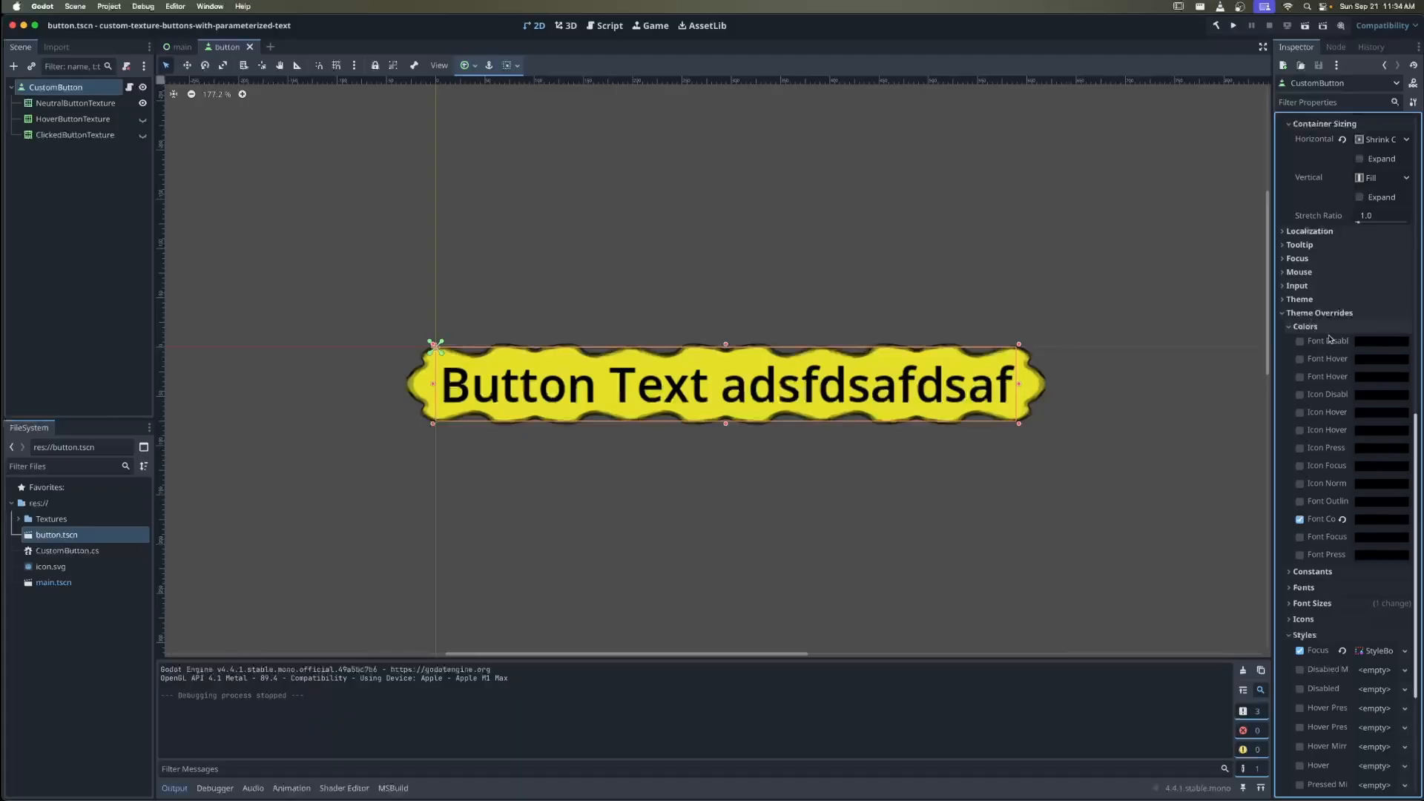
pyautogui.click(1312, 361)
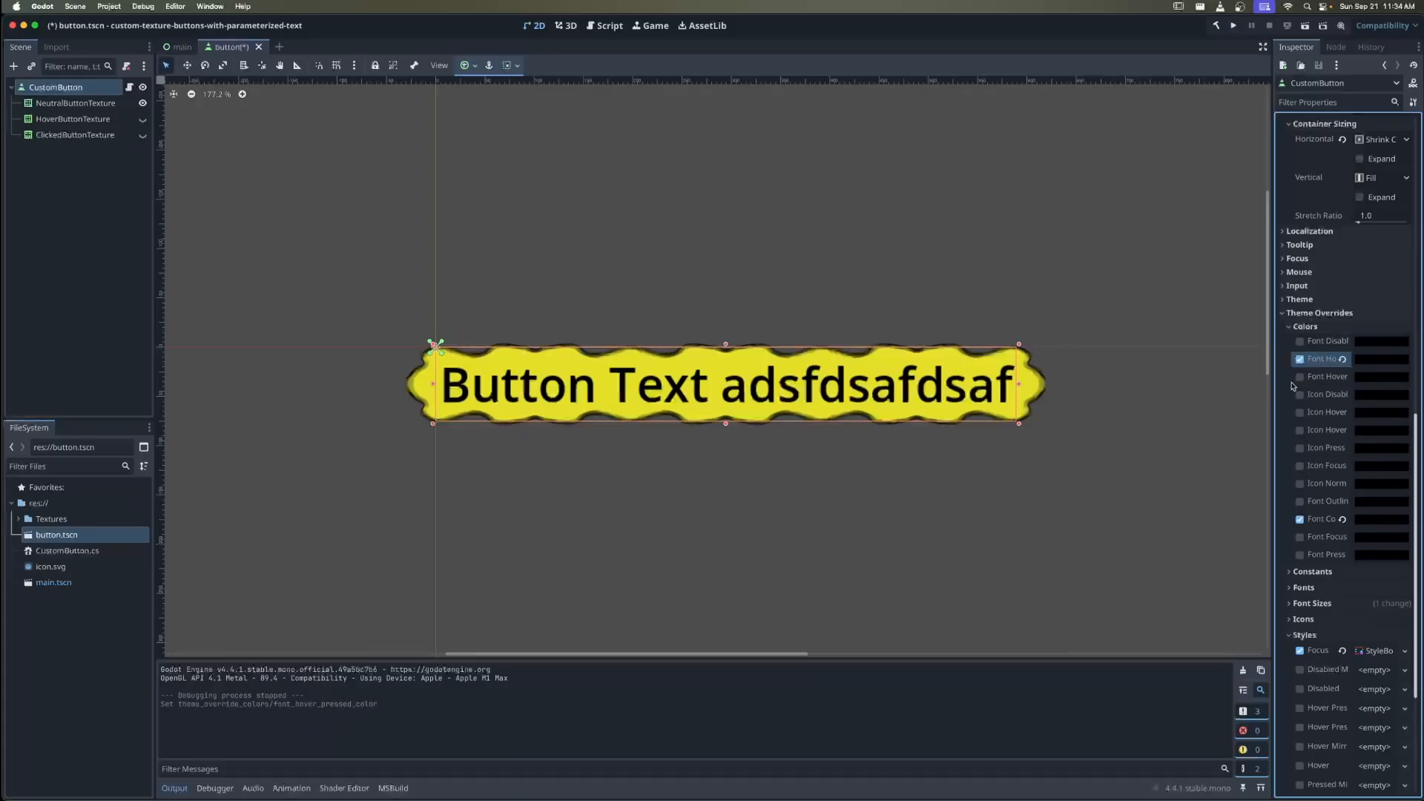
pyautogui.click(1317, 382)
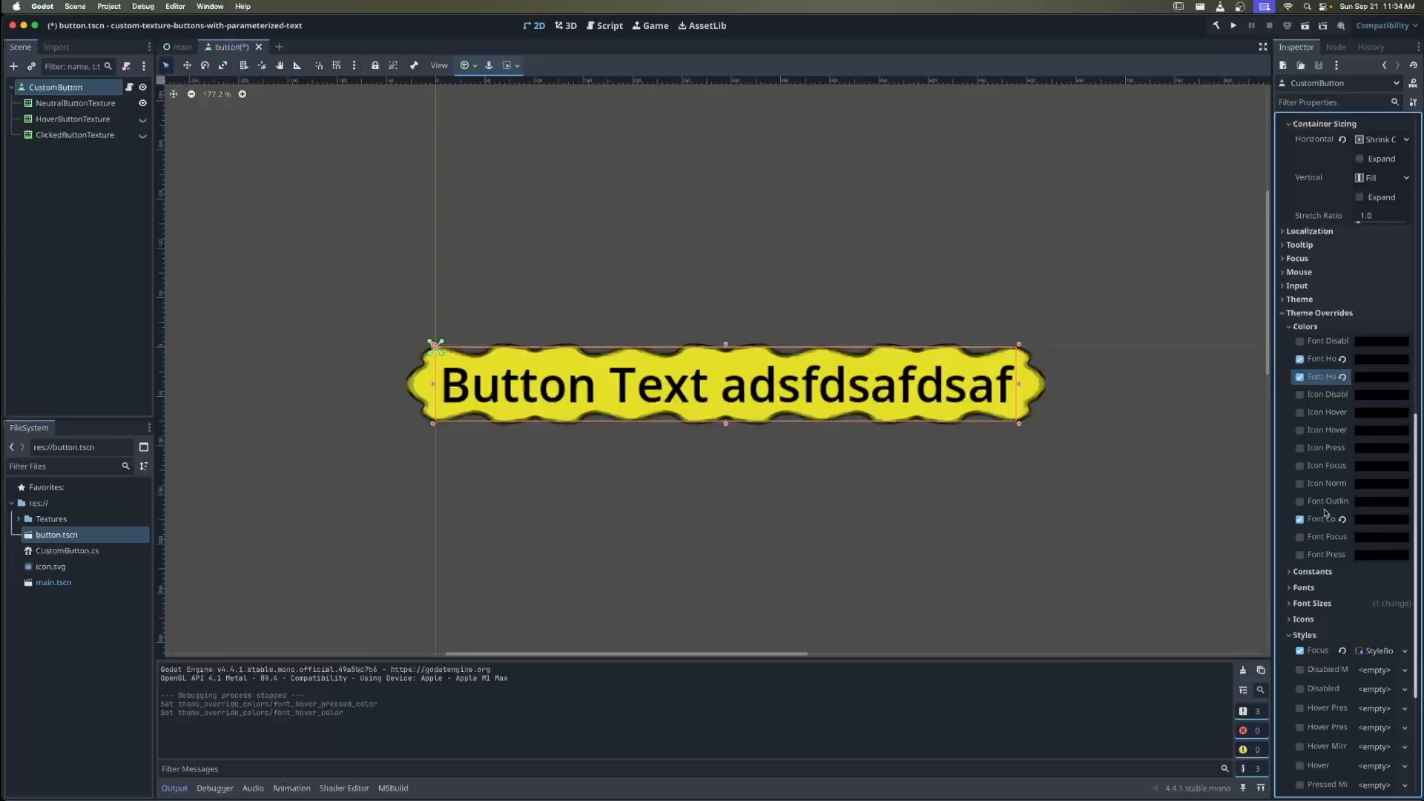
pyautogui.click(1301, 538)
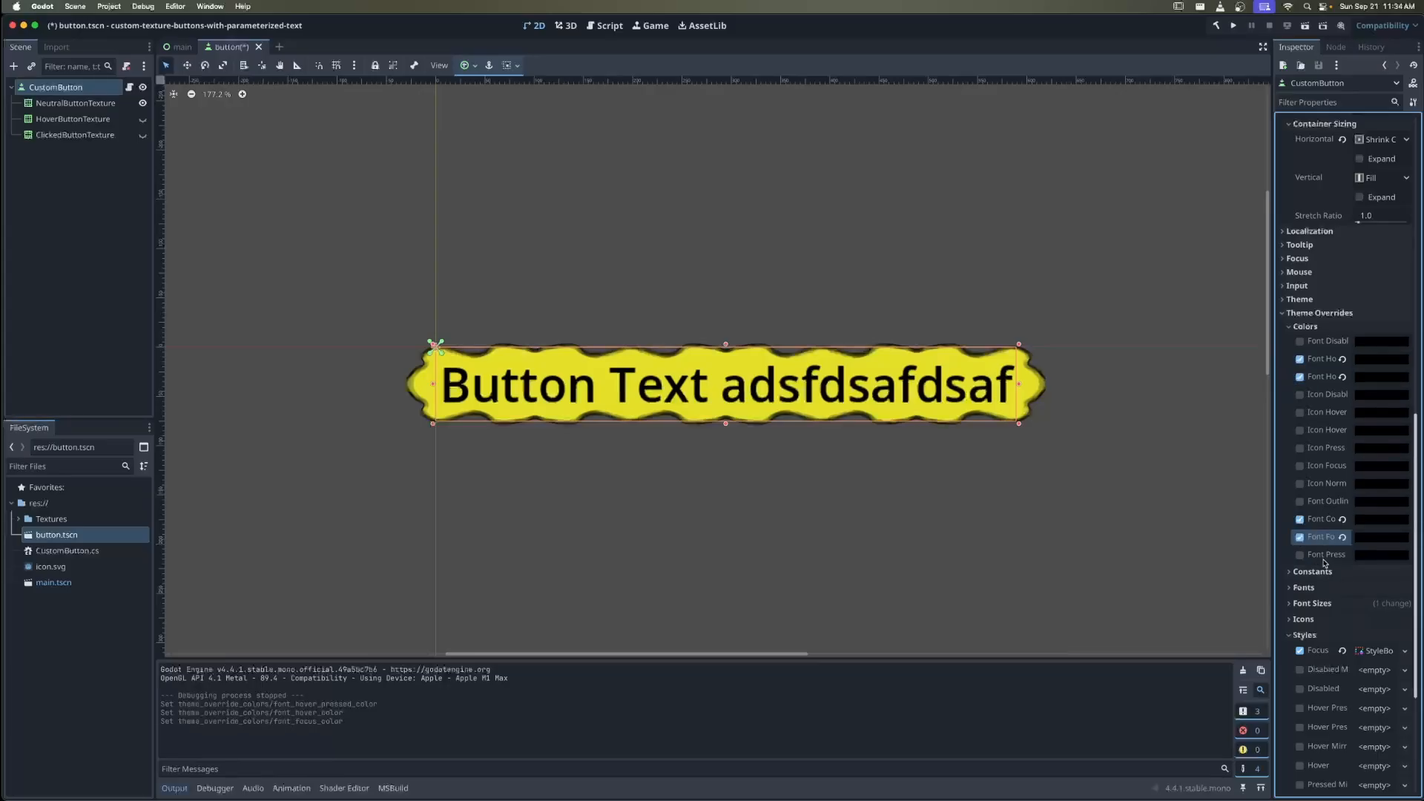
pyautogui.click(1323, 556)
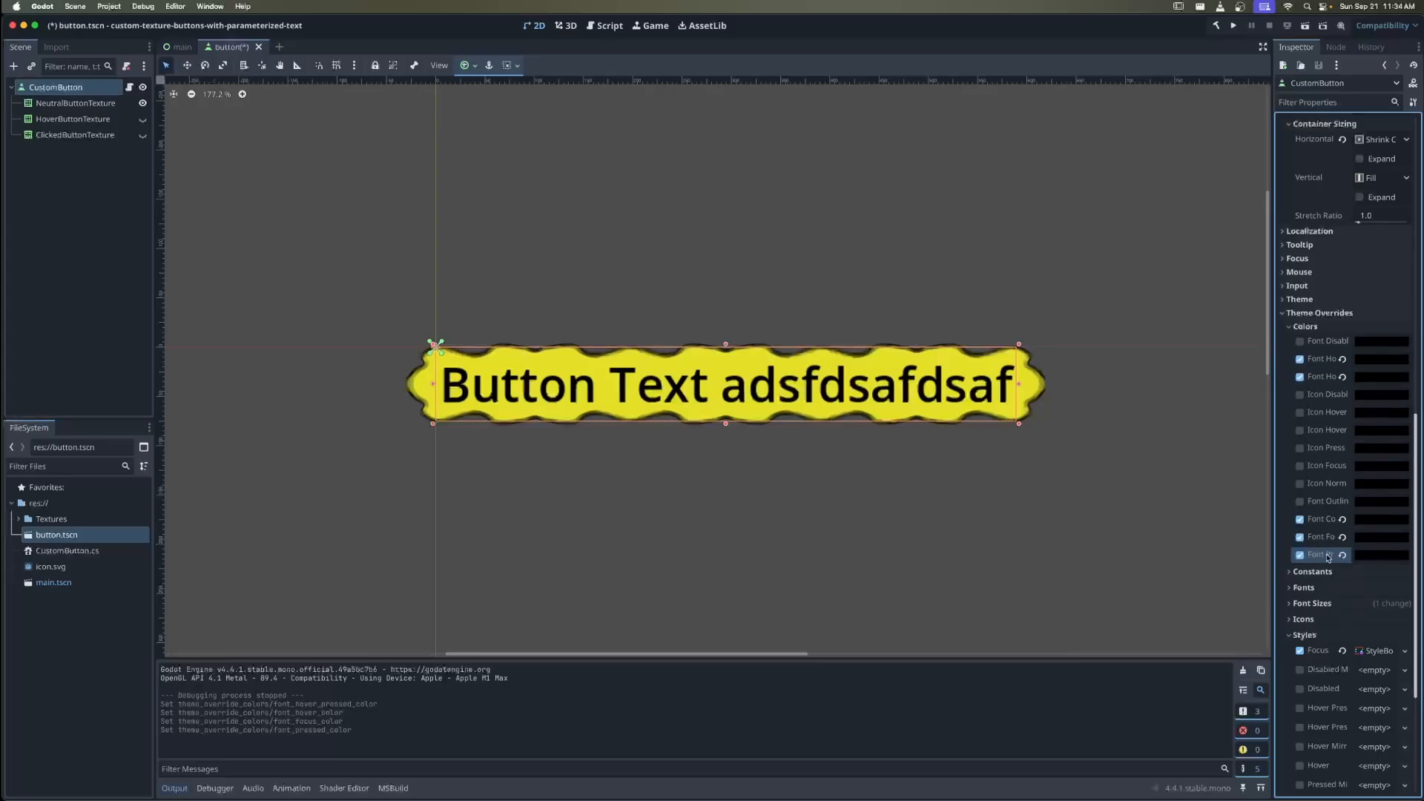
pyautogui.click(1306, 327)
pyautogui.press('super+s')
pyautogui.click(1233, 25)
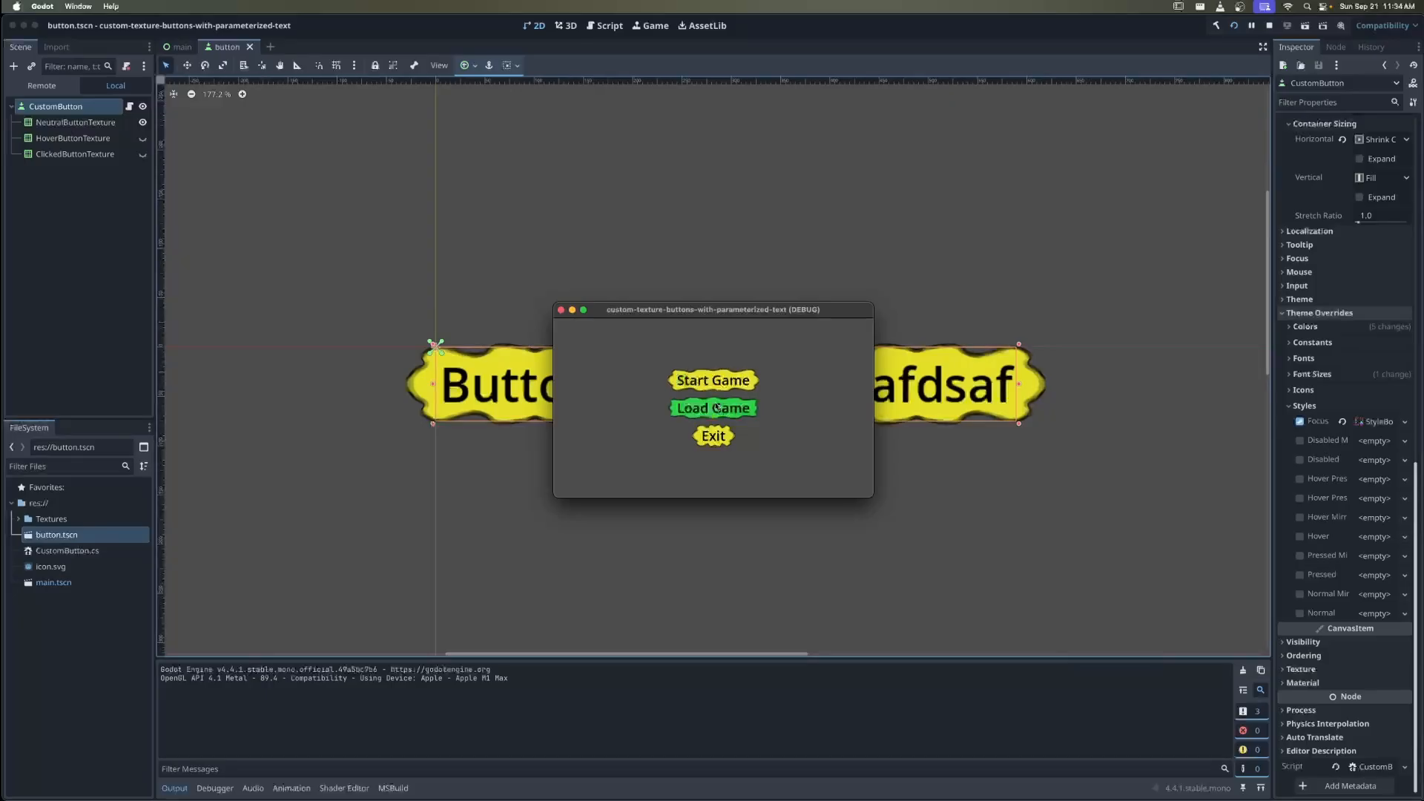
pyautogui.click(562, 310)
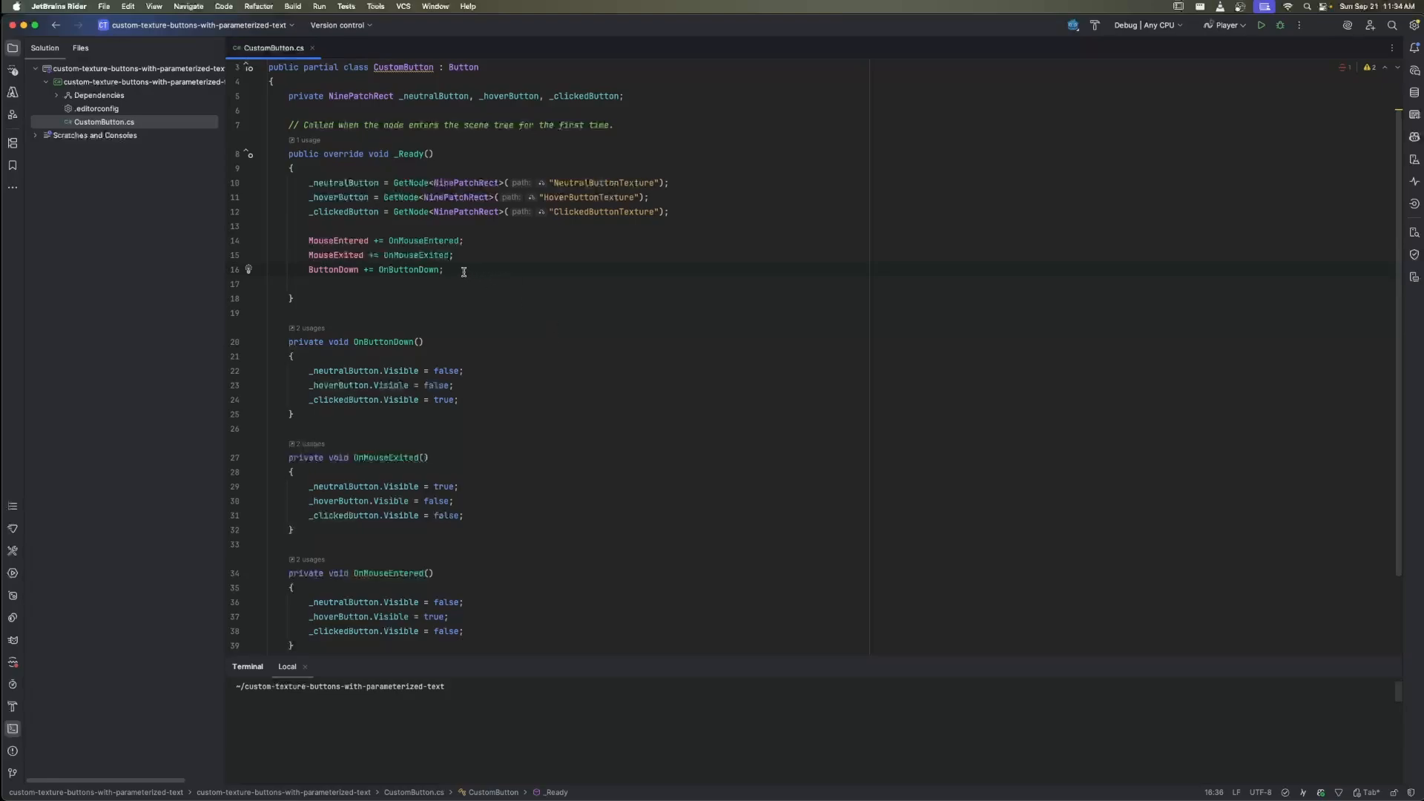
# In CustomButton.cs in JetBrains Rider, subscribe ButtonUp to a generated OnButtonUp class method below the ButtonDown subscription
pyautogui.press('Return')
pyautogui.write('ButtonUp')
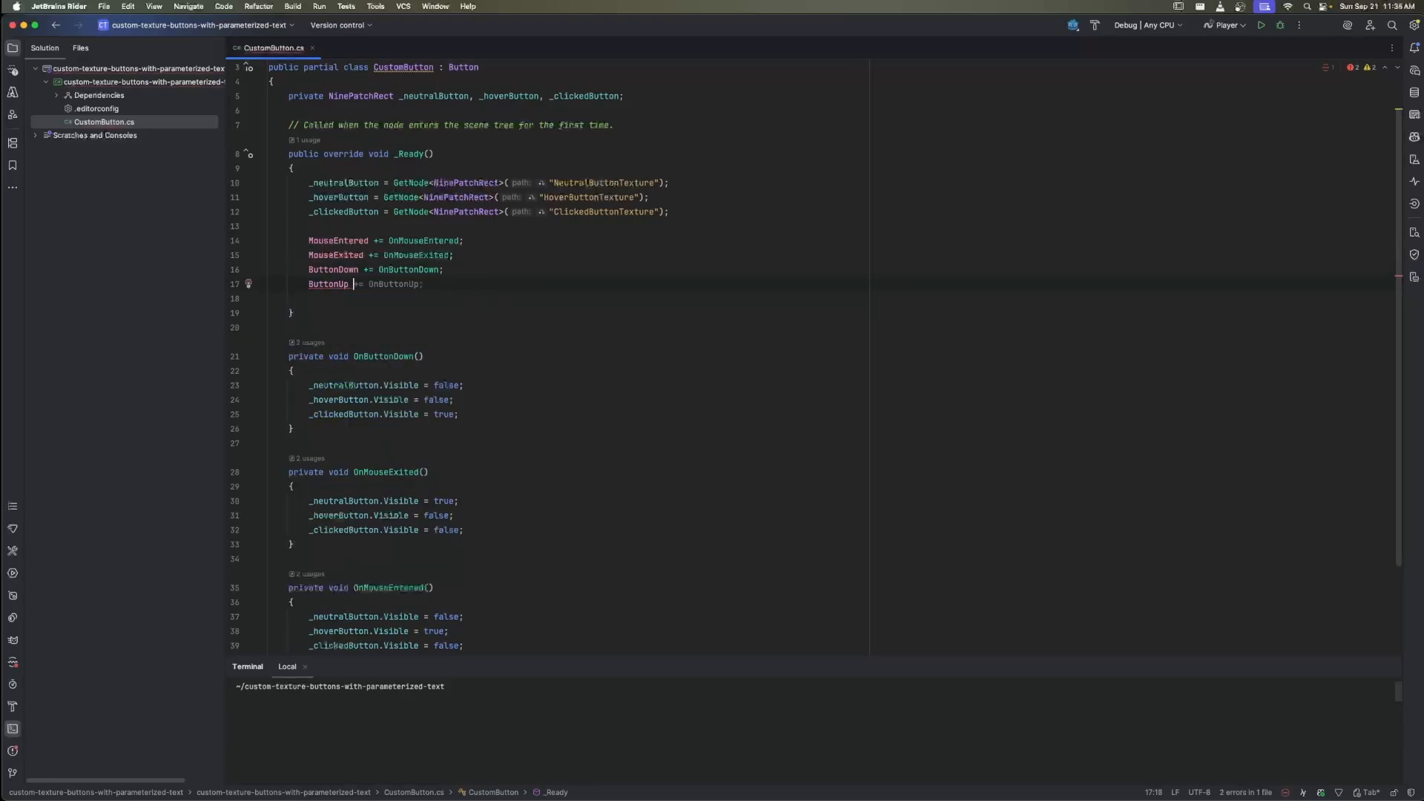
pyautogui.press('Tab')
pyautogui.hotkey('alt', 'Return')
pyautogui.press('Down')
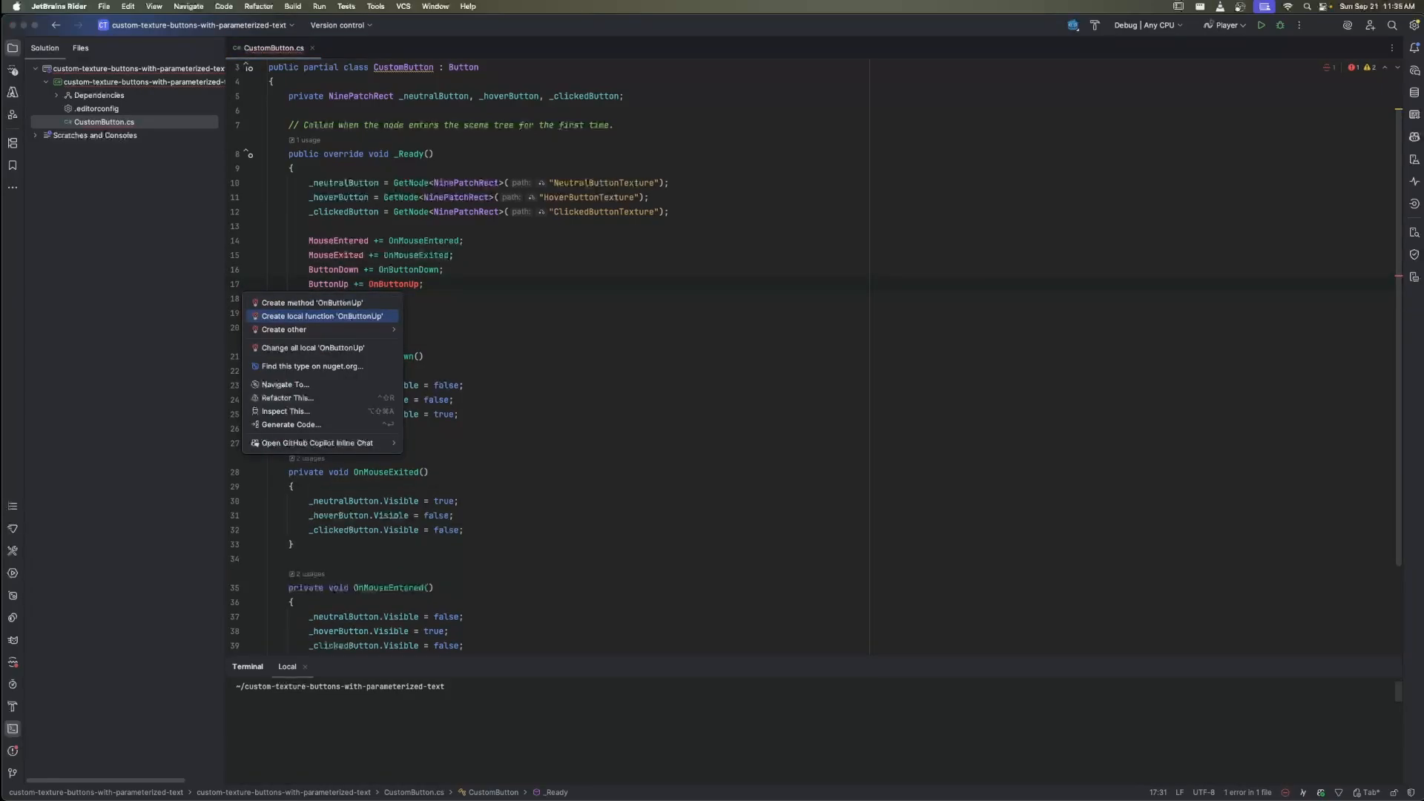
pyautogui.press('Up')
pyautogui.press('Return')
# Replace OnButtonUp's placeholder with code setting _hoverButton.Visible to true and _neutralButton.Visible and _clickedButton.Visible to false
pyautogui.press('BackSpace')
pyautogui.press('Return')
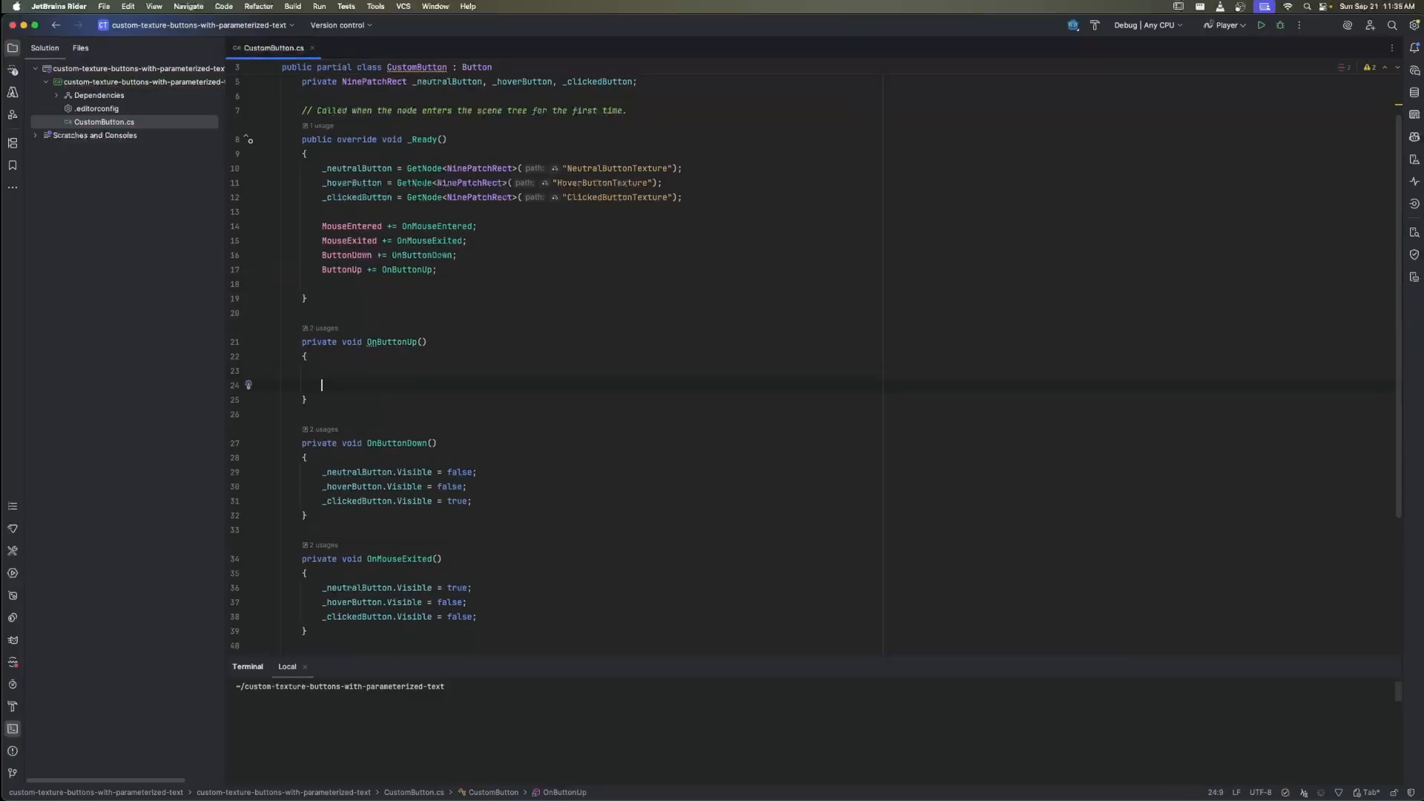
pyautogui.press('Tab')
pyautogui.press('Up')
pyautogui.press('Up')
pyautogui.press('Up')
pyautogui.press('BackSpace')
pyautogui.click(378, 384)
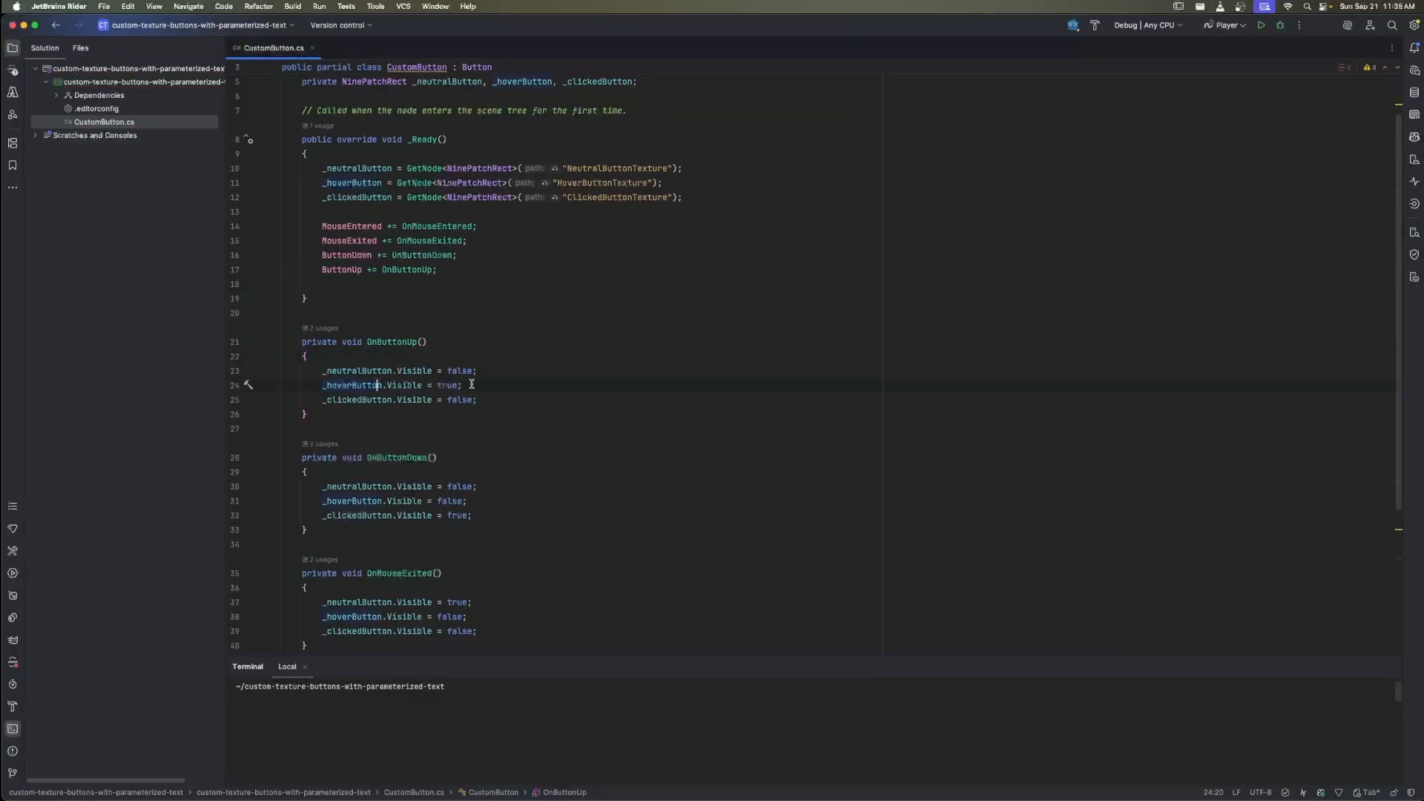
pyautogui.click(466, 371)
pyautogui.click(448, 383)
pyautogui.click(462, 372)
pyautogui.click(464, 399)
pyautogui.moveTo(497, 403); pyautogui.dragTo(499, 371)
pyautogui.click(499, 385)
pyautogui.click(498, 385)
# Switch to Godot, reload the modified CustomButton.cs from disk, and run the project to test the buttons
pyautogui.click(1035, 781)
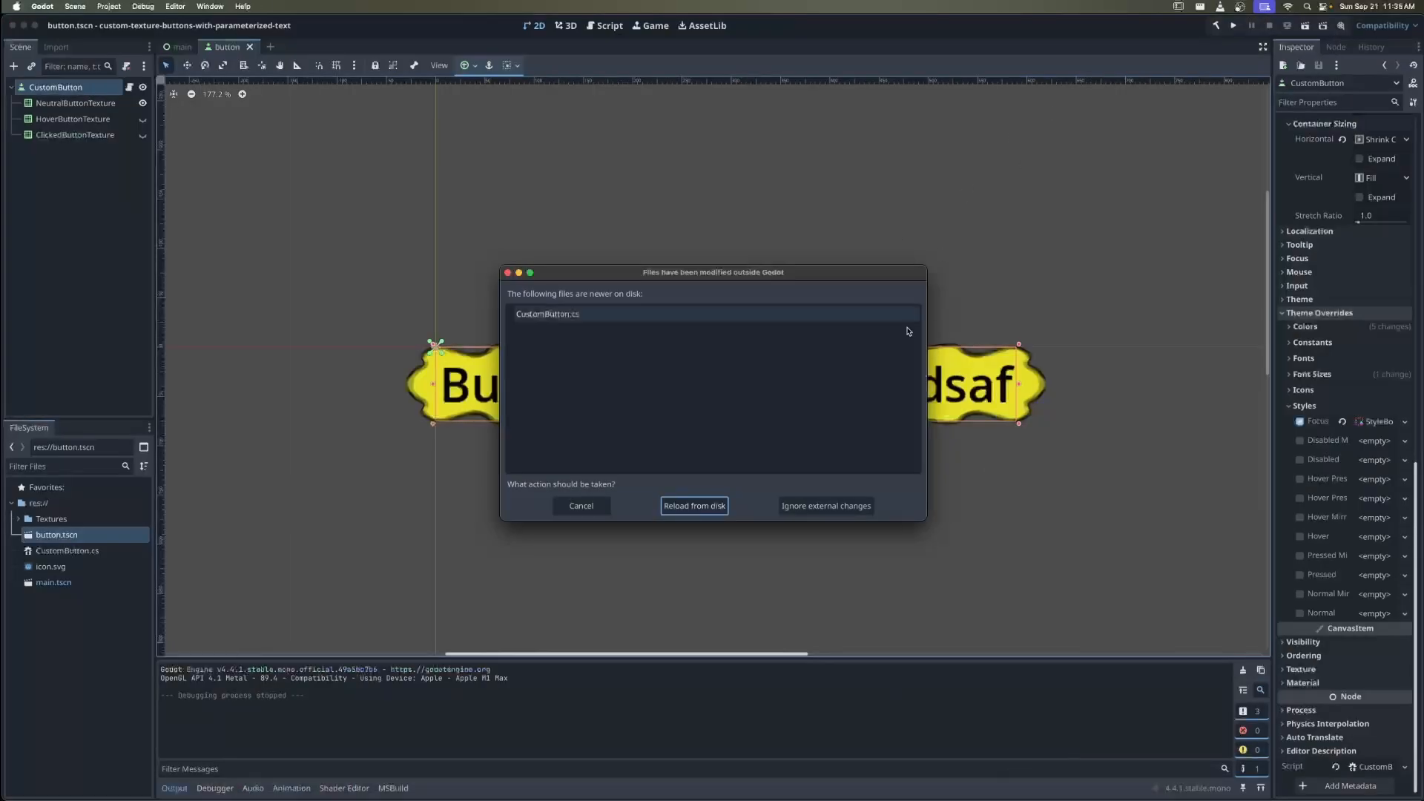
pyautogui.press('Return')
pyautogui.click(1233, 25)
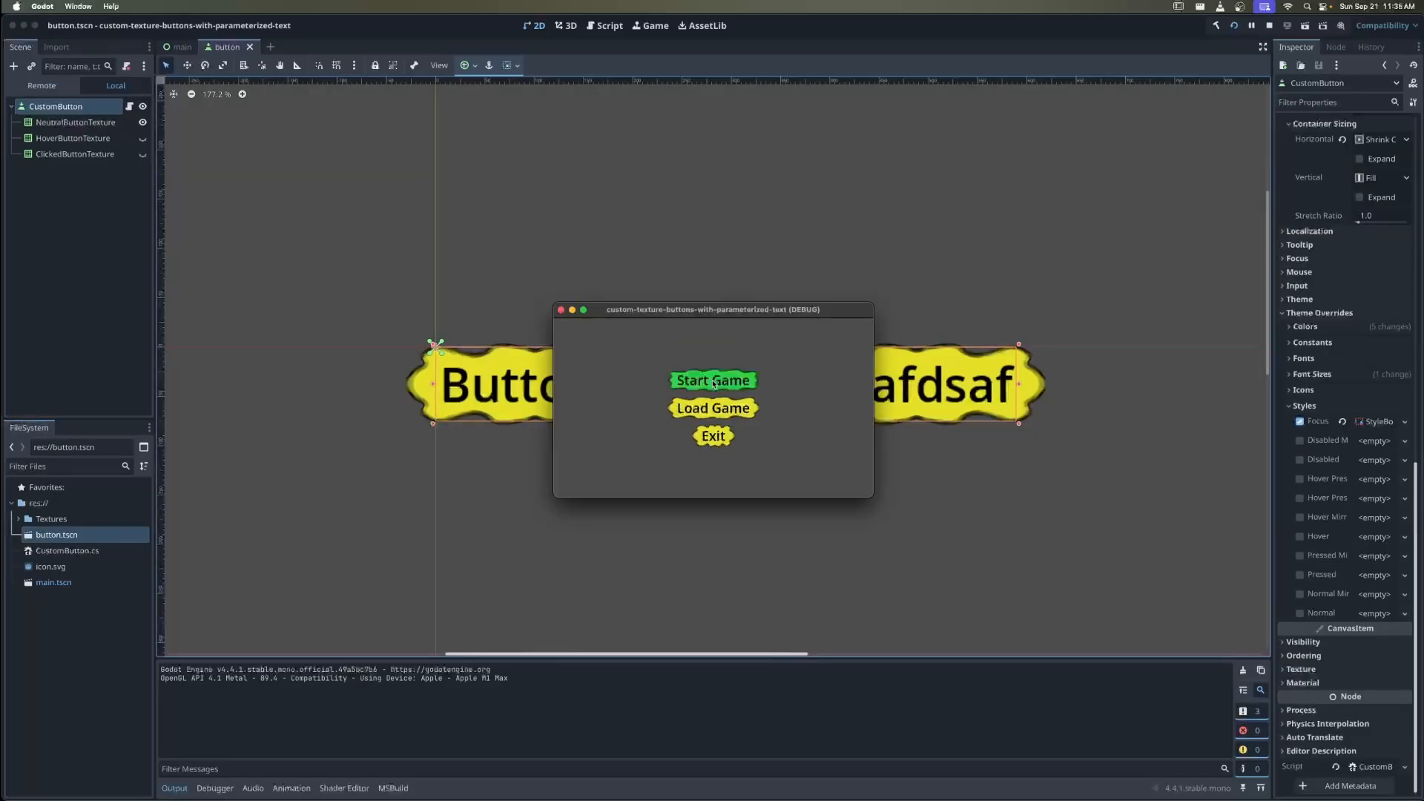
# Stop the test run, open main.tscn, and delete the three existing button instances under VBoxContainer
pyautogui.click(562, 310)
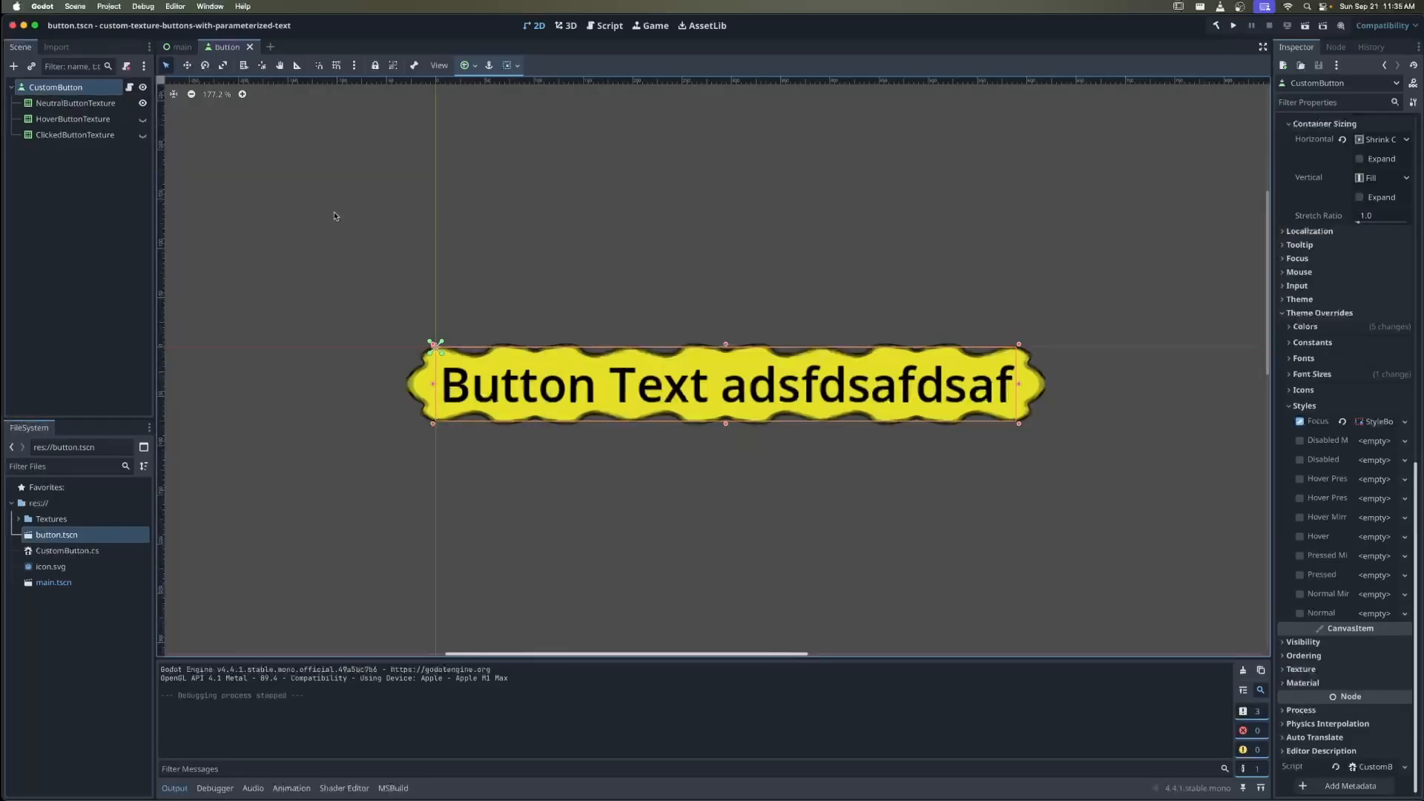
pyautogui.doubleClick(53, 582)
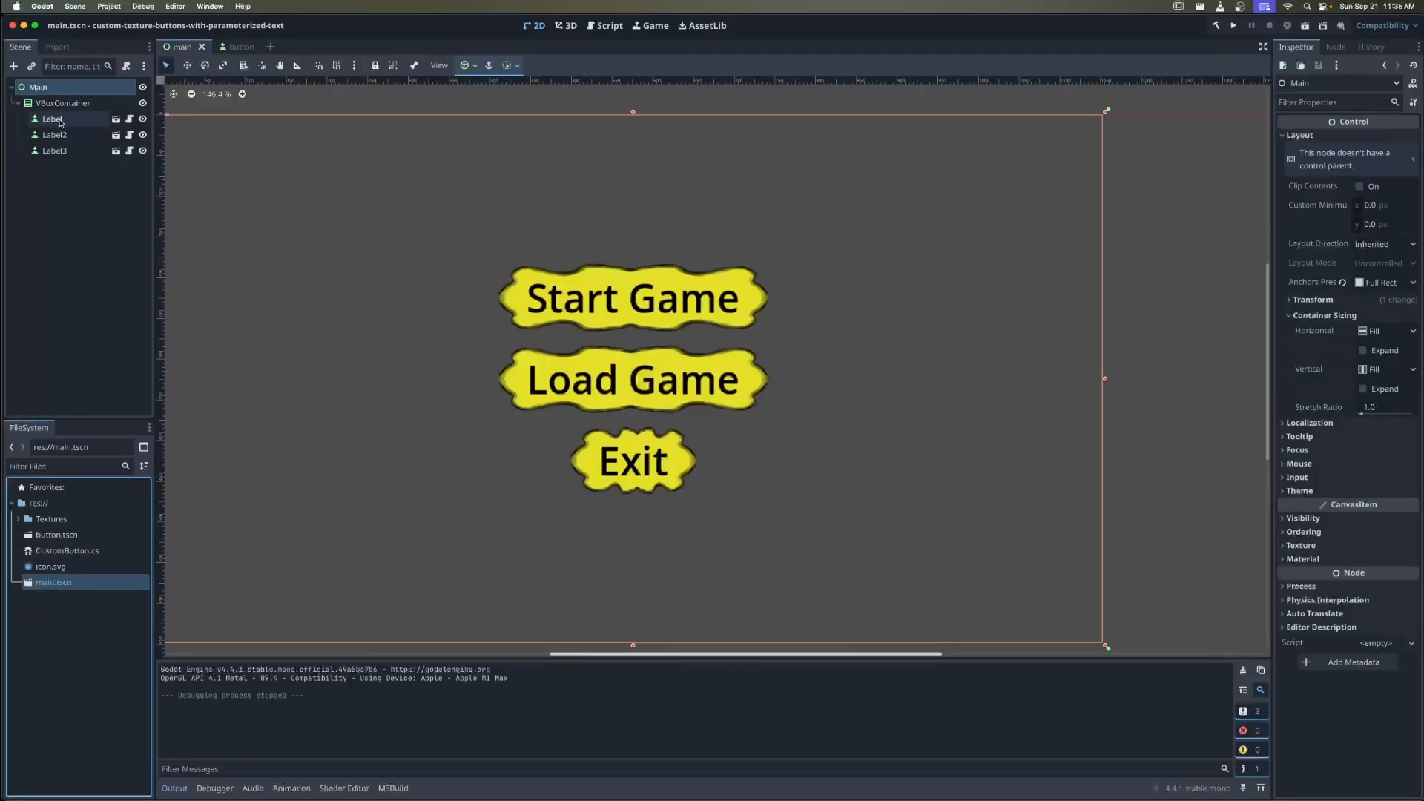
pyautogui.click(51, 119)
pyautogui.keyDown('shift'); pyautogui.click(65, 152); pyautogui.keyUp('shift')
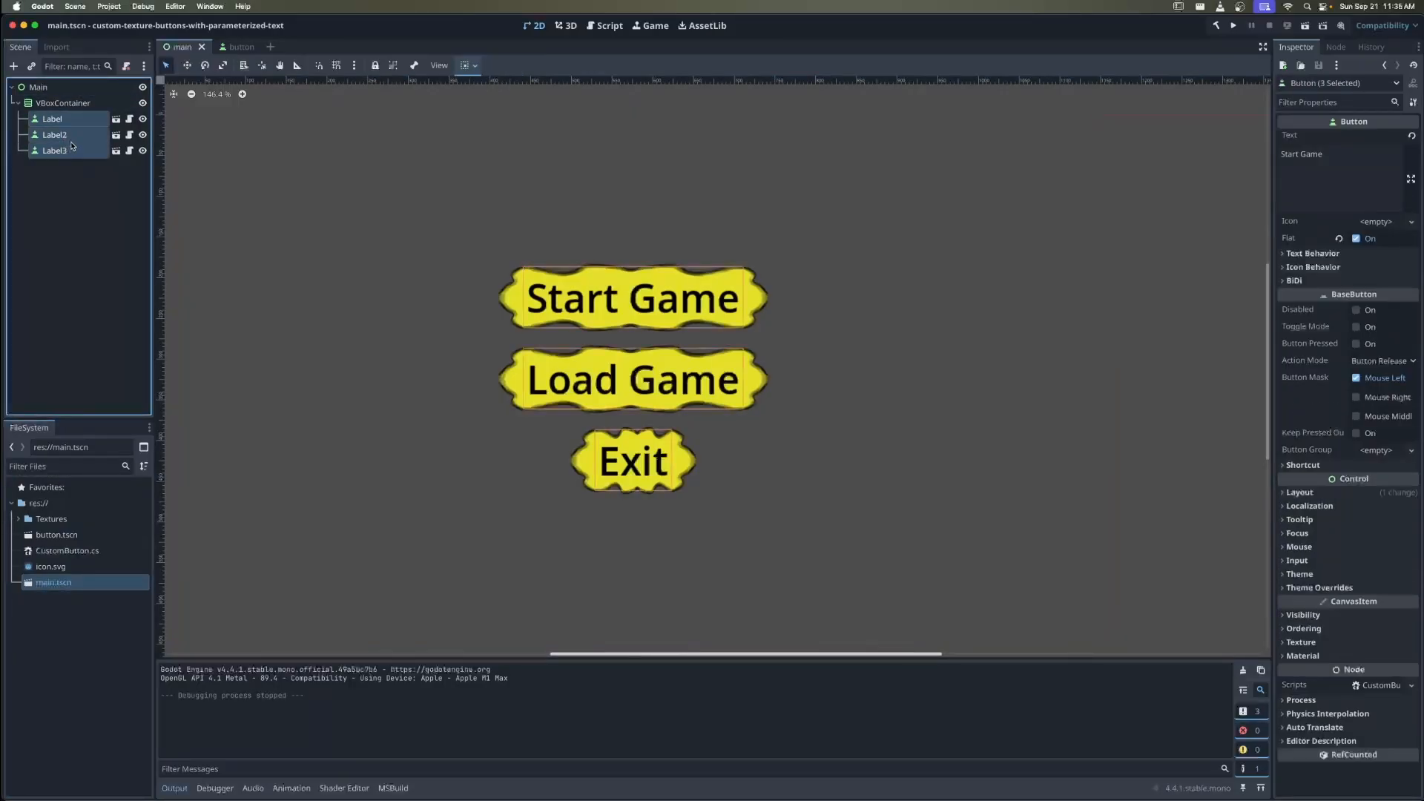
pyautogui.press('Delete')
pyautogui.press('Return')
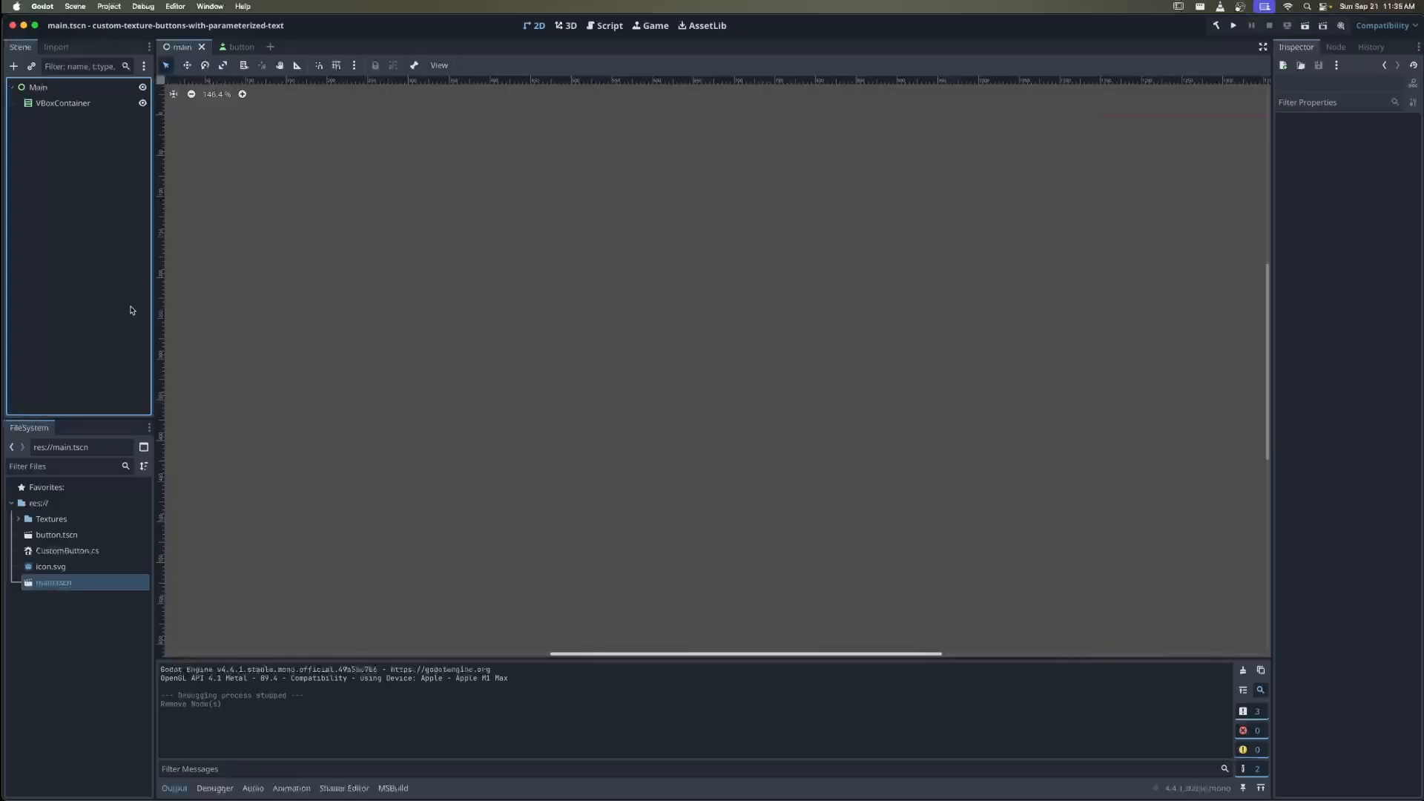
# Instantiate the button.tscn scene as a child of VBoxContainer in the main scene
pyautogui.click(61, 105)
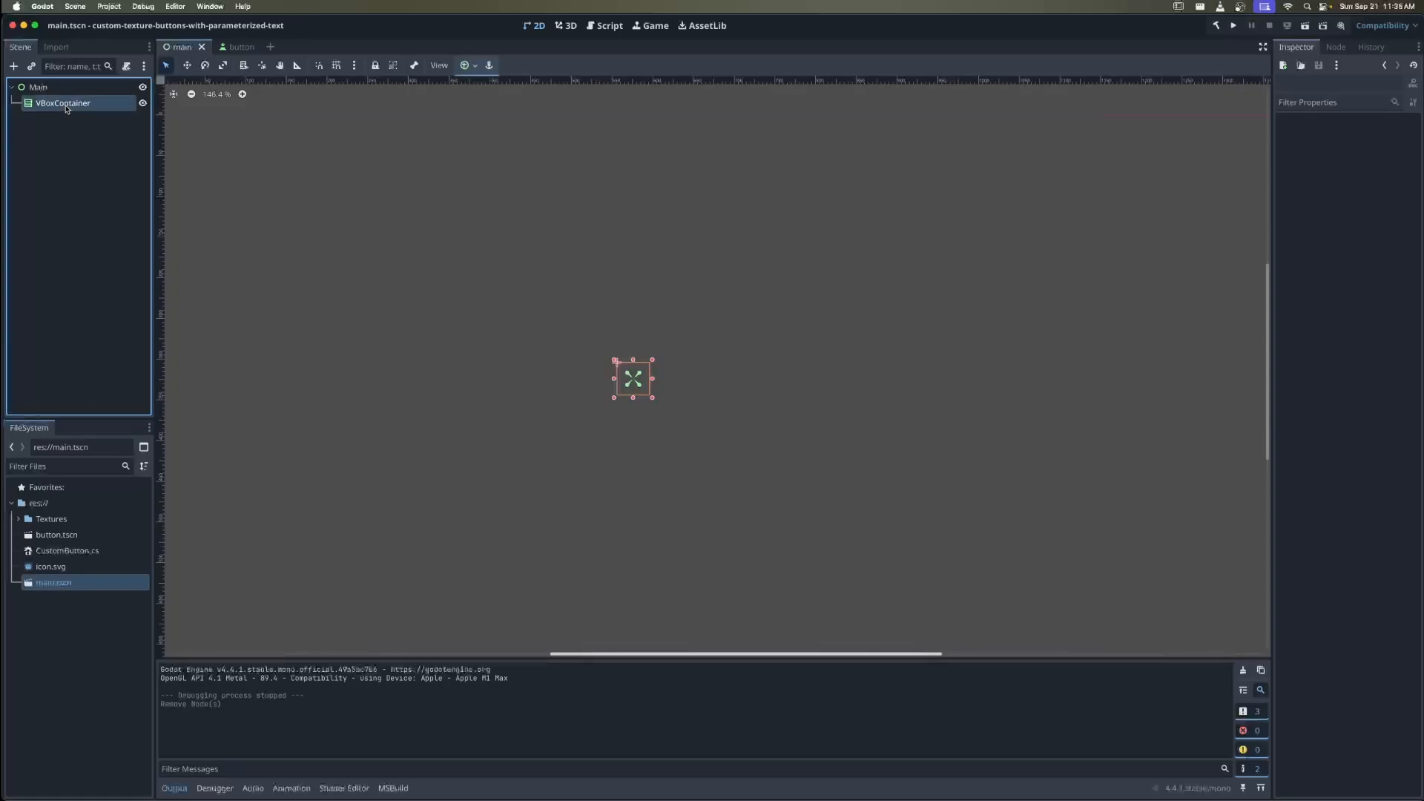
pyautogui.click(33, 66)
pyautogui.click(558, 285)
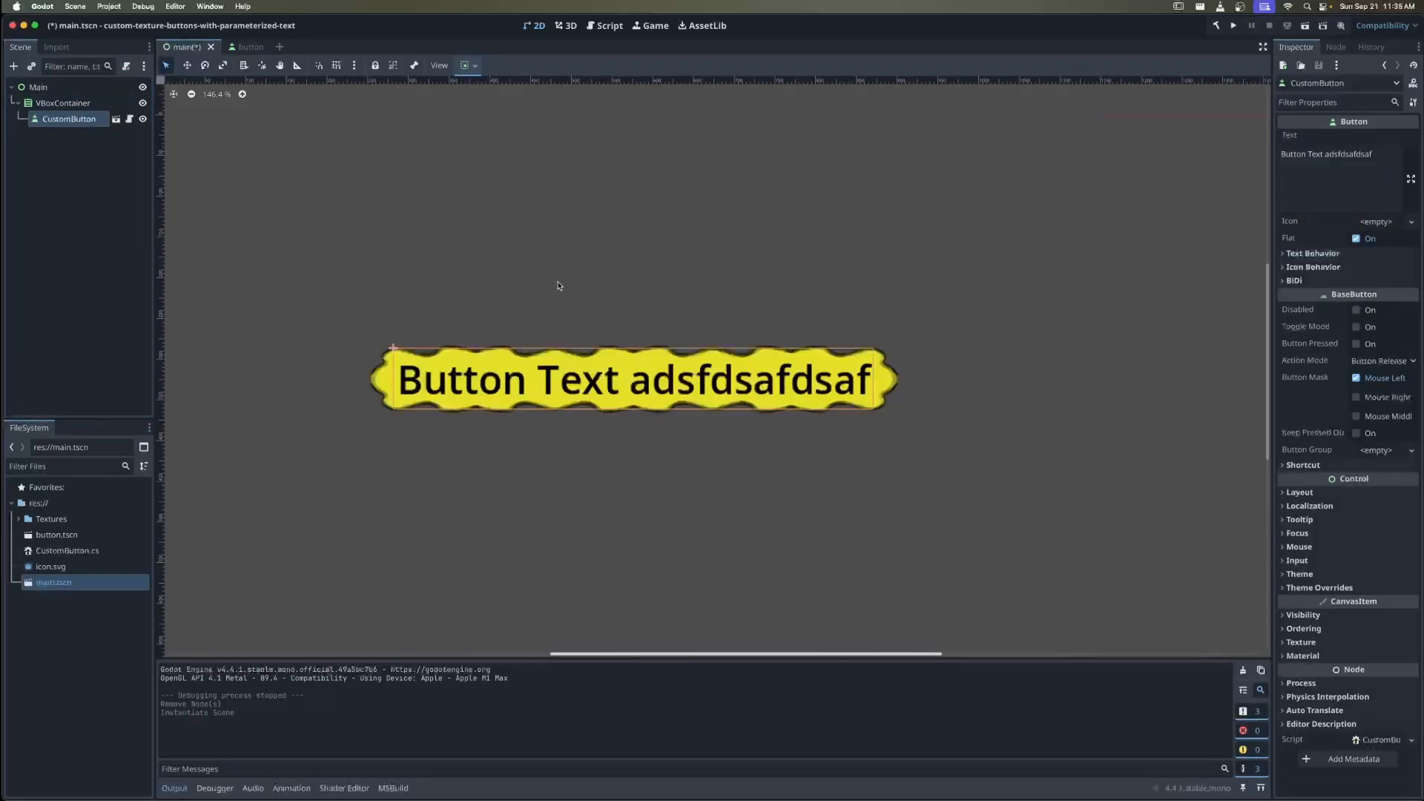
# Paste five more copies of the custom button as children of VBoxContainer
pyautogui.click(60, 105)
pyautogui.press('super+v')
pyautogui.press('super+v')
pyautogui.click(61, 104)
pyautogui.press('super+v')
pyautogui.click(61, 105)
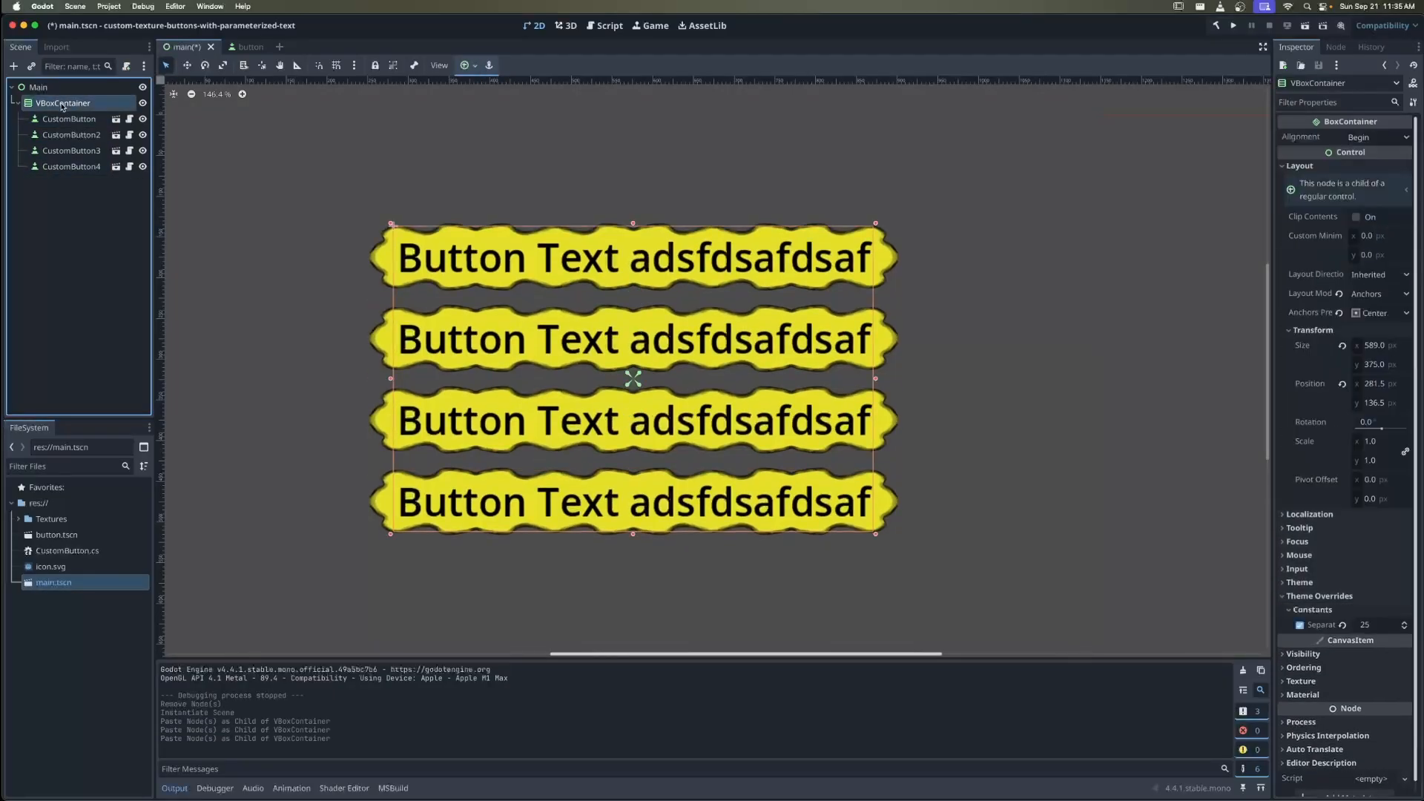
pyautogui.press('super+v')
pyautogui.click(61, 104)
pyautogui.press('super+v')
pyautogui.scroll(-3, 739, 343)
# Set the six buttons' text in order to Button 1, Amazing Button, Button Text, Exit now, This is awesome and ThE End, and save main.tscn
pyautogui.click(68, 119)
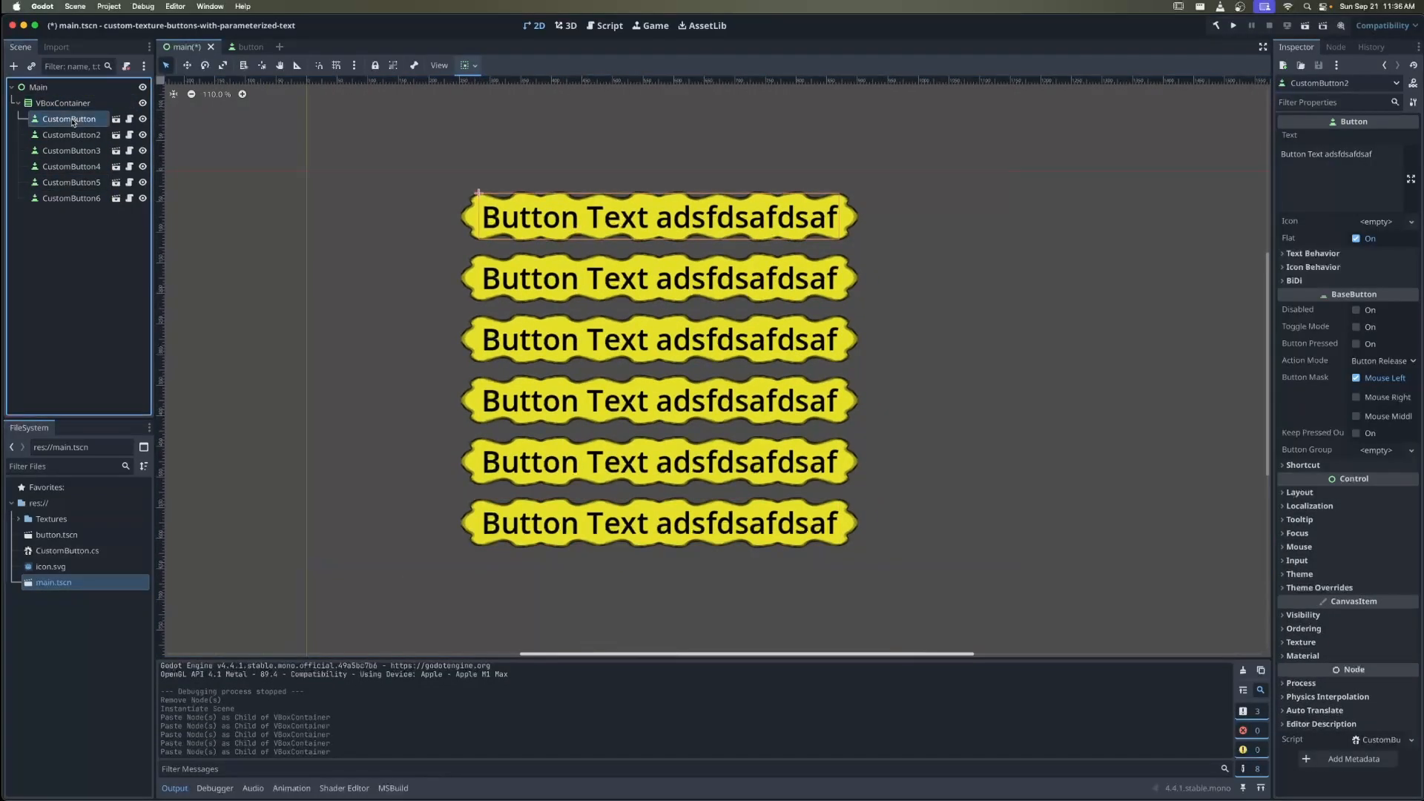
pyautogui.click(1350, 156)
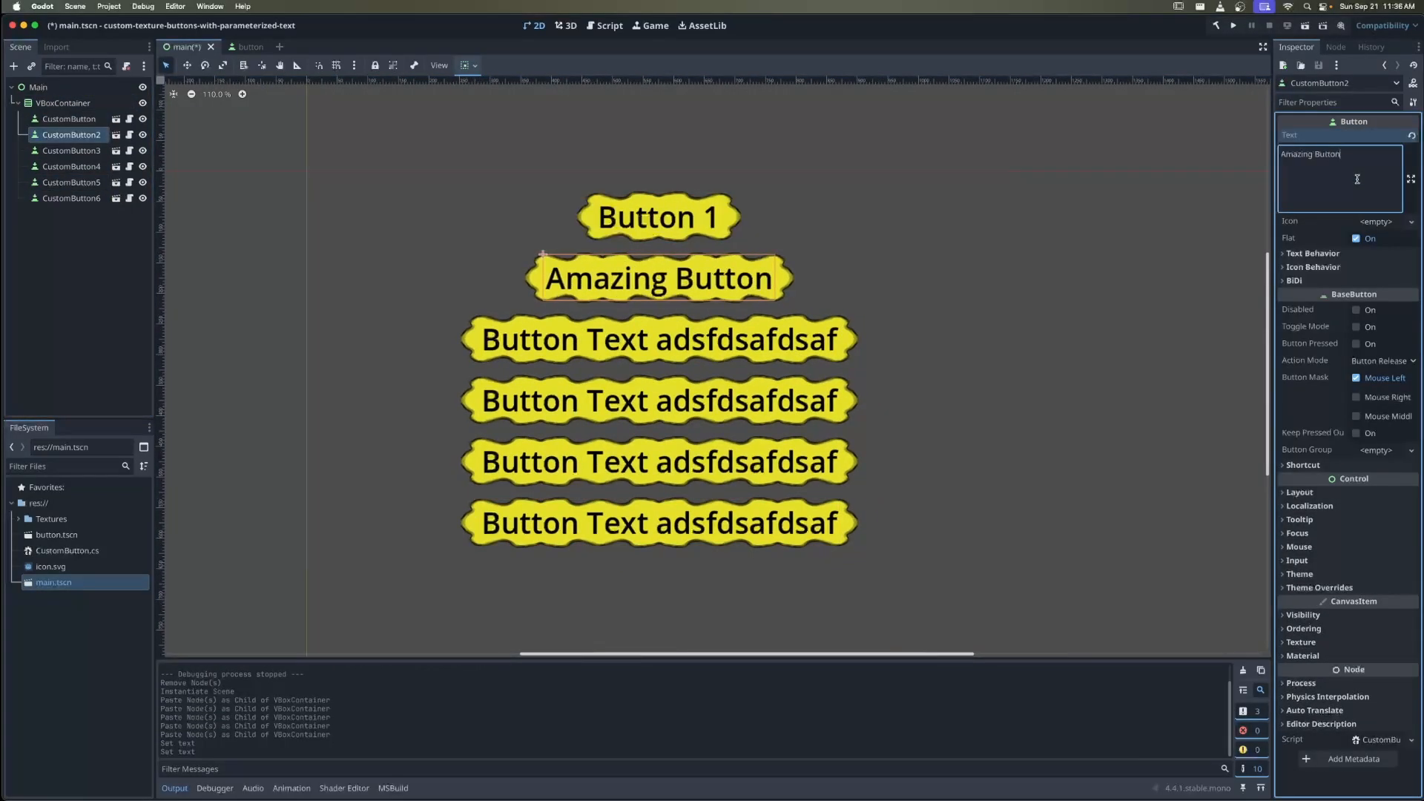
pyautogui.click(71, 151)
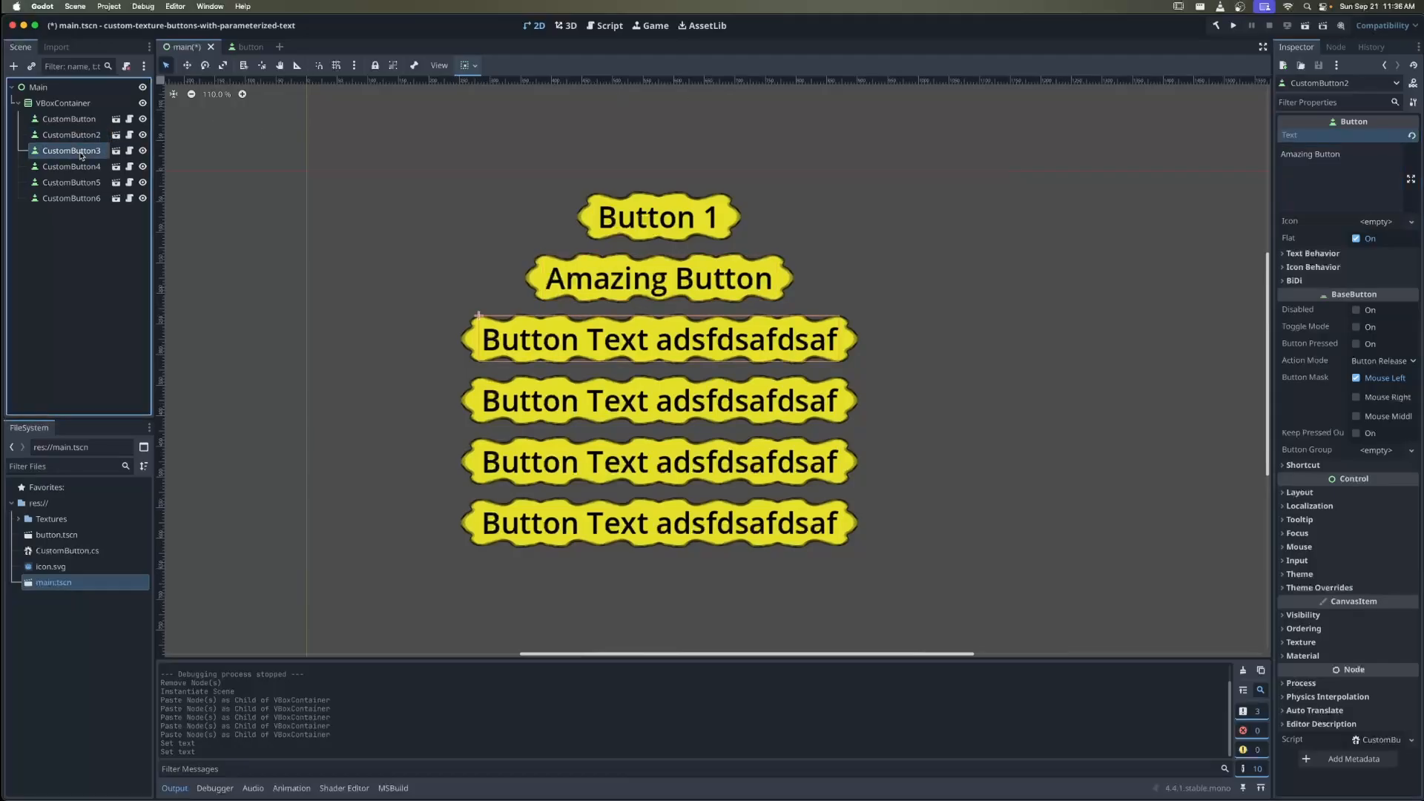
pyautogui.doubleClick(1339, 155)
pyautogui.press('BackSpace')
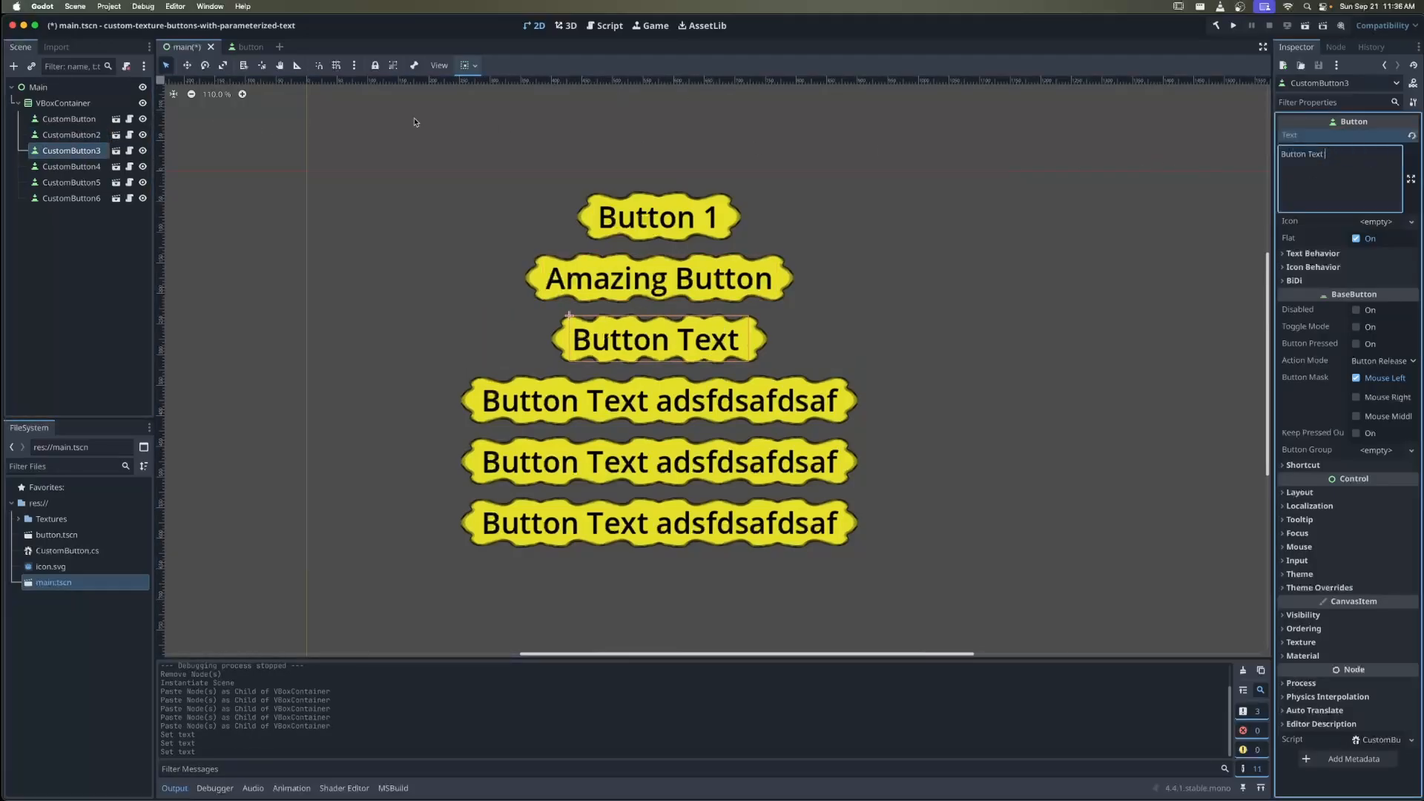
pyautogui.click(71, 166)
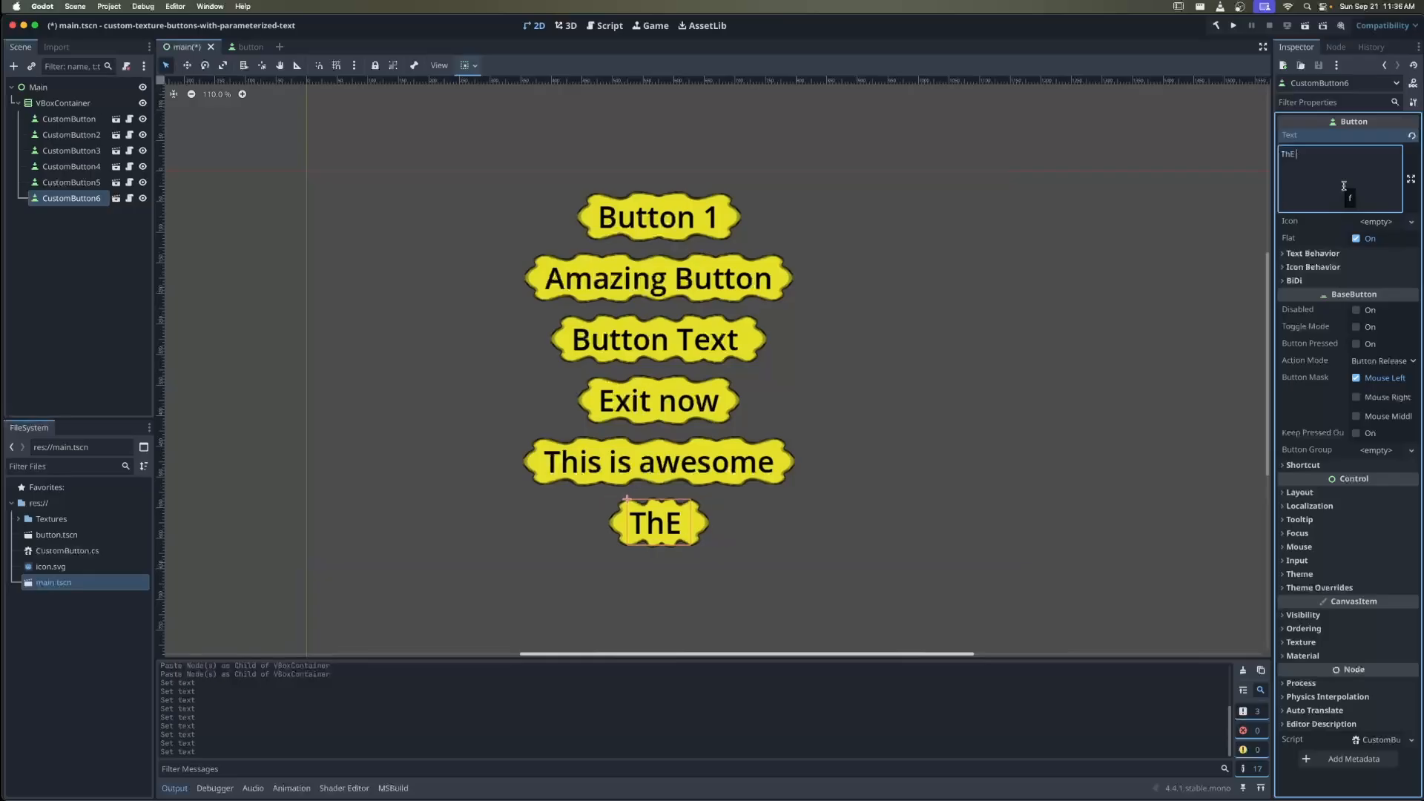
pyautogui.click(69, 119)
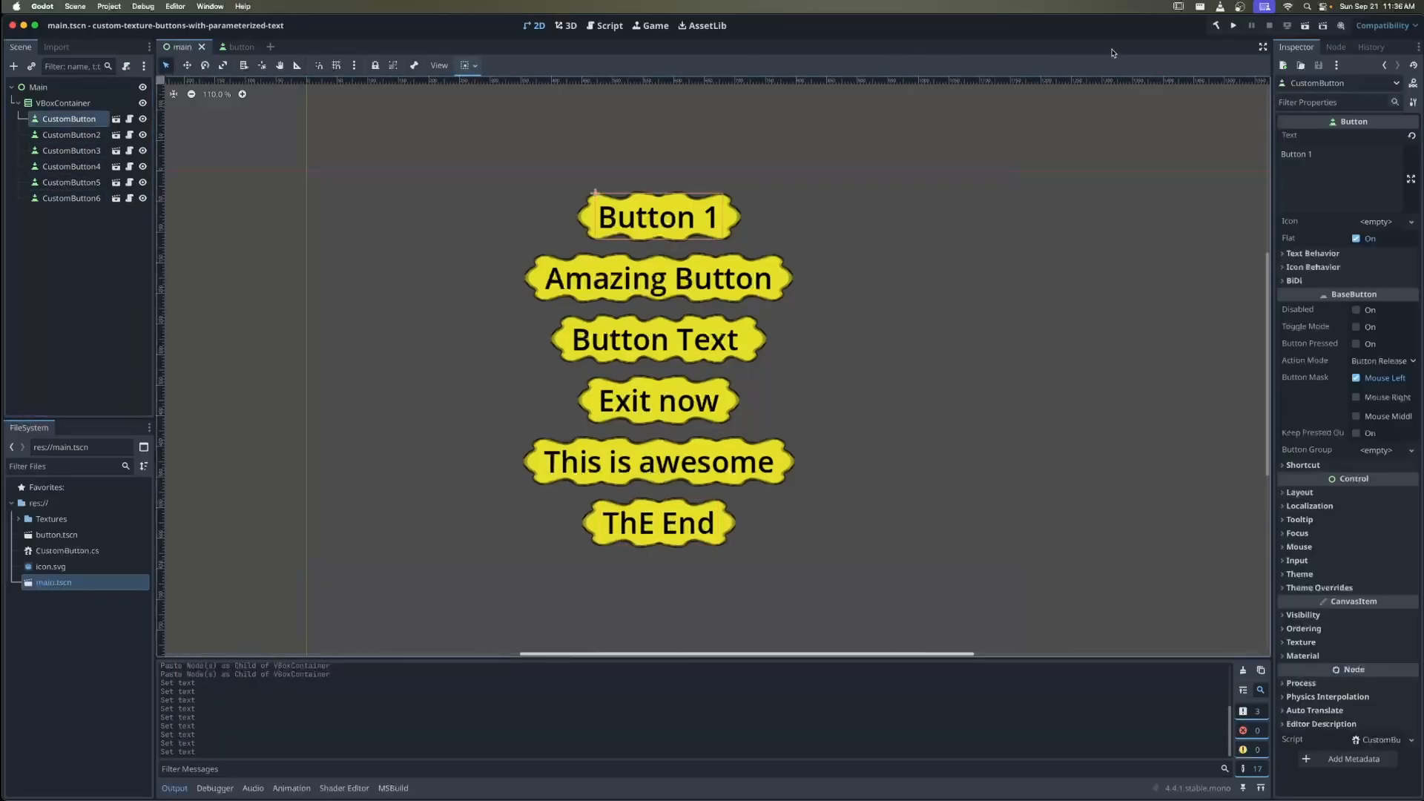
# Run the project, test the Button Text button, enlarge the game window to check the layout, and close it
pyautogui.click(1233, 25)
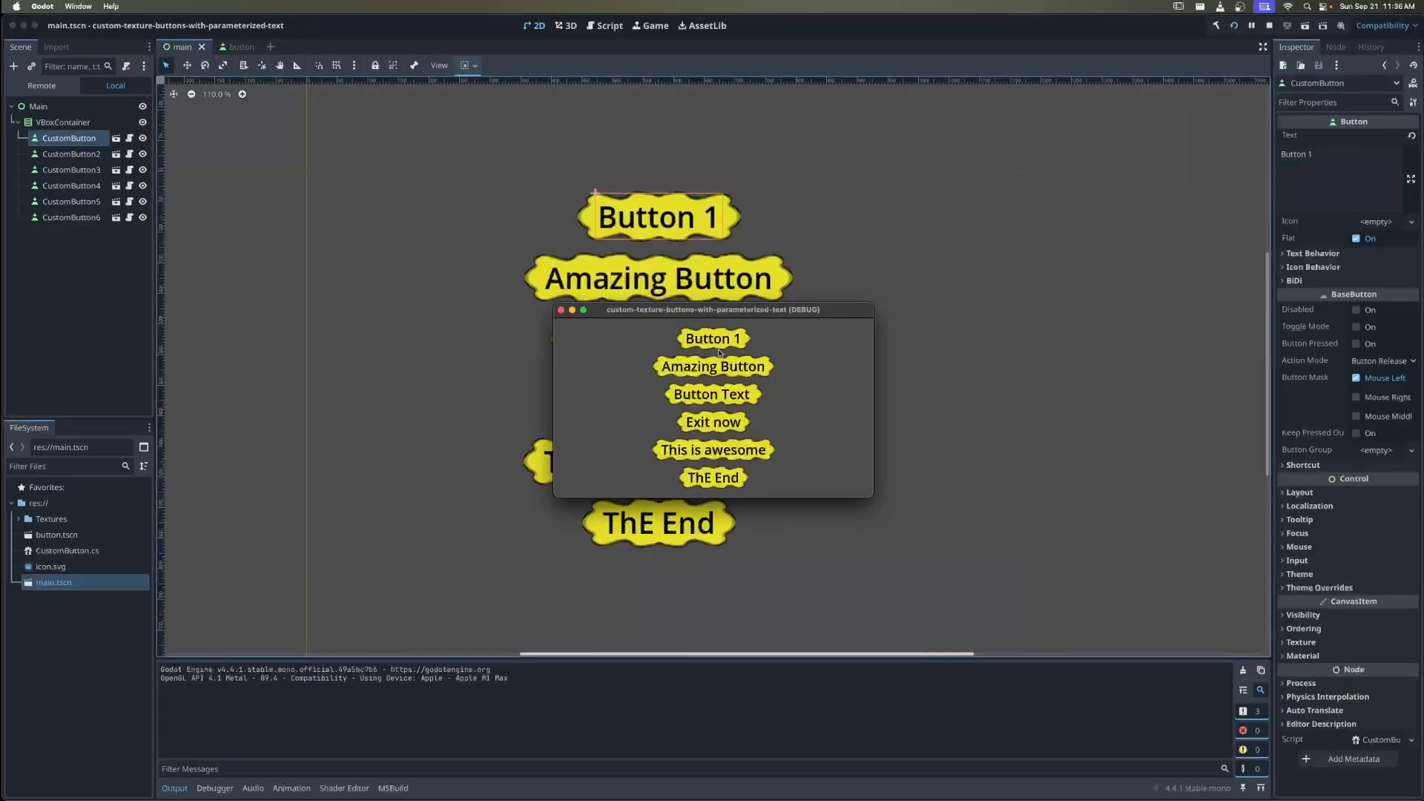
pyautogui.click(712, 393)
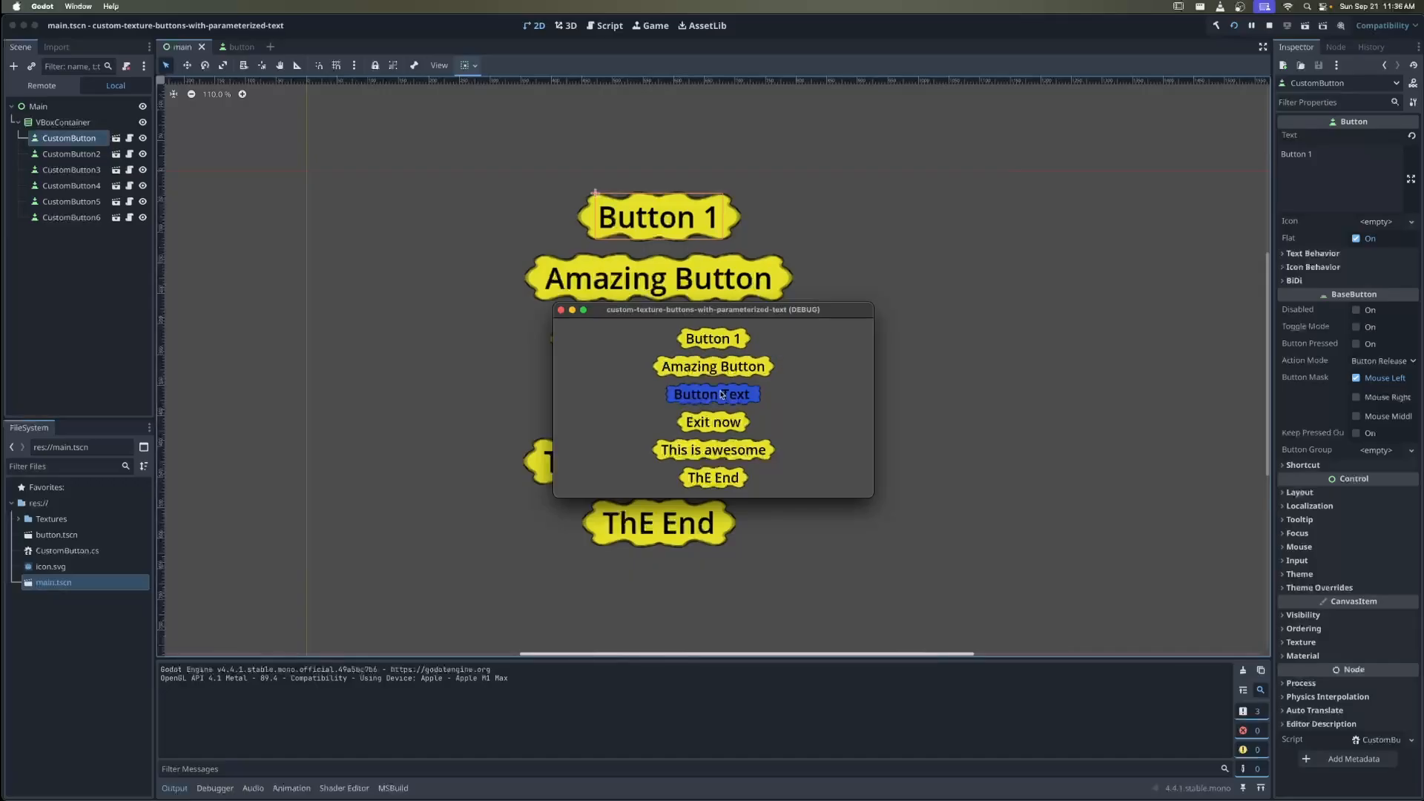
pyautogui.moveTo(668, 310); pyautogui.dragTo(389, 123)
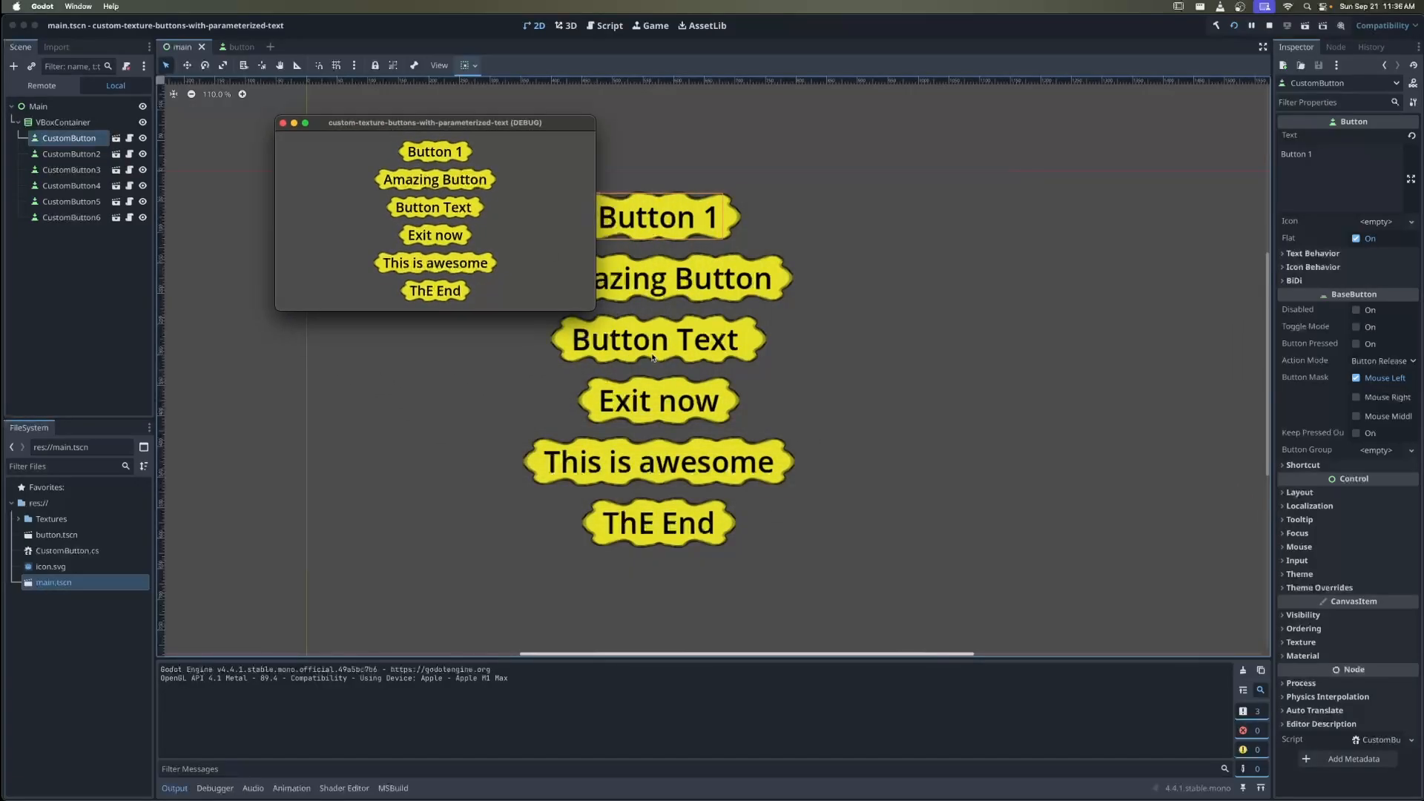
pyautogui.moveTo(593, 307); pyautogui.dragTo(1071, 568)
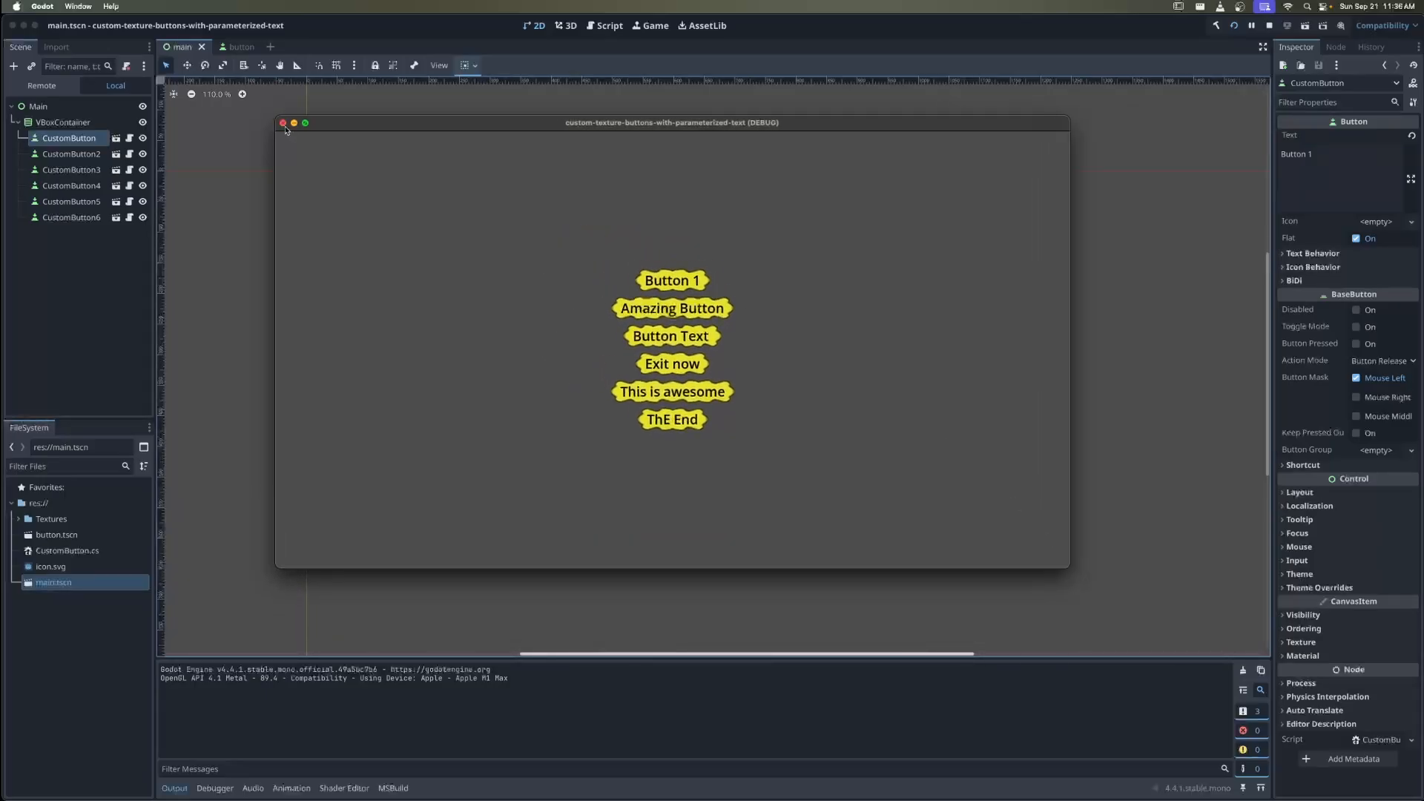
pyautogui.click(283, 122)
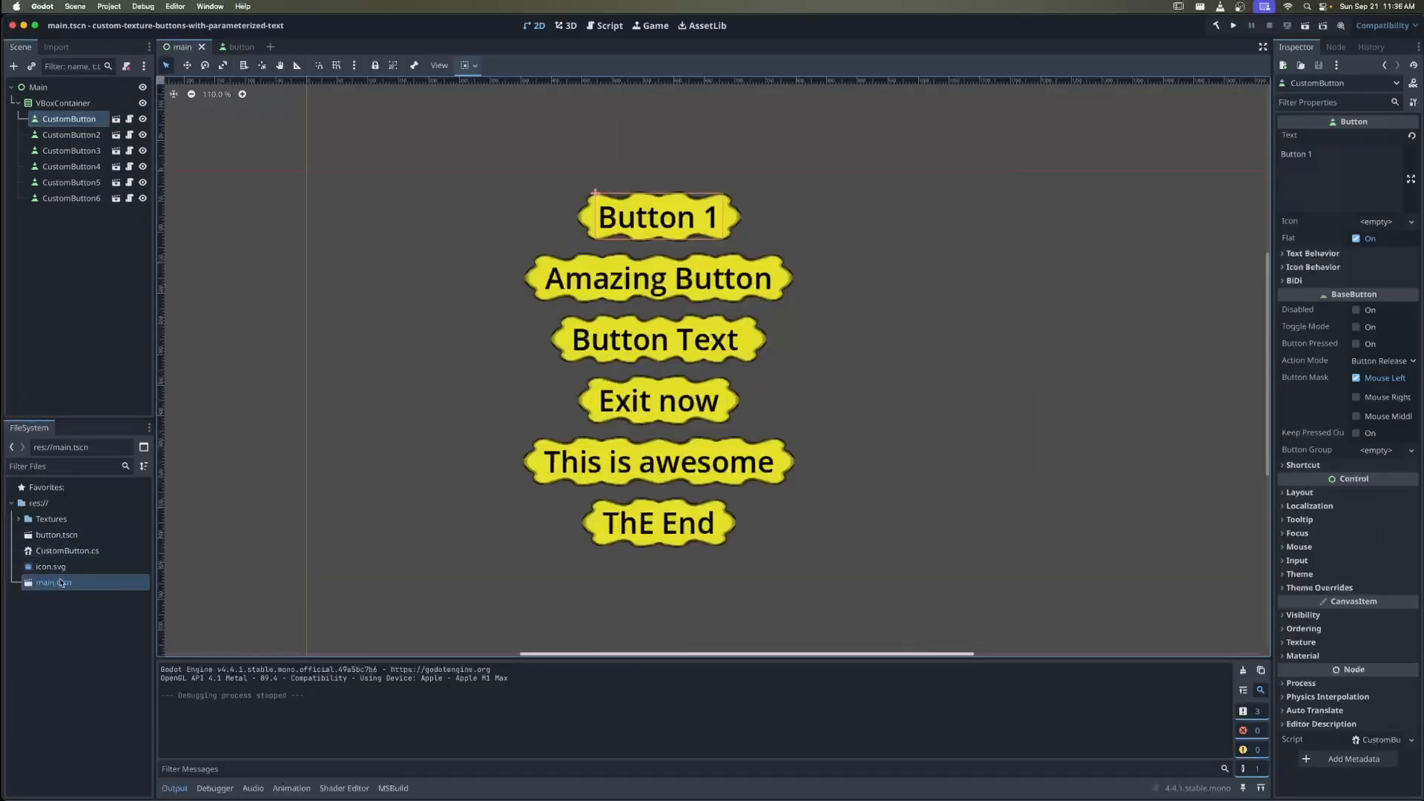
# Open button.tscn, set CustomButton's Font Size theme override to 72 px, and save the scene
pyautogui.doubleClick(56, 535)
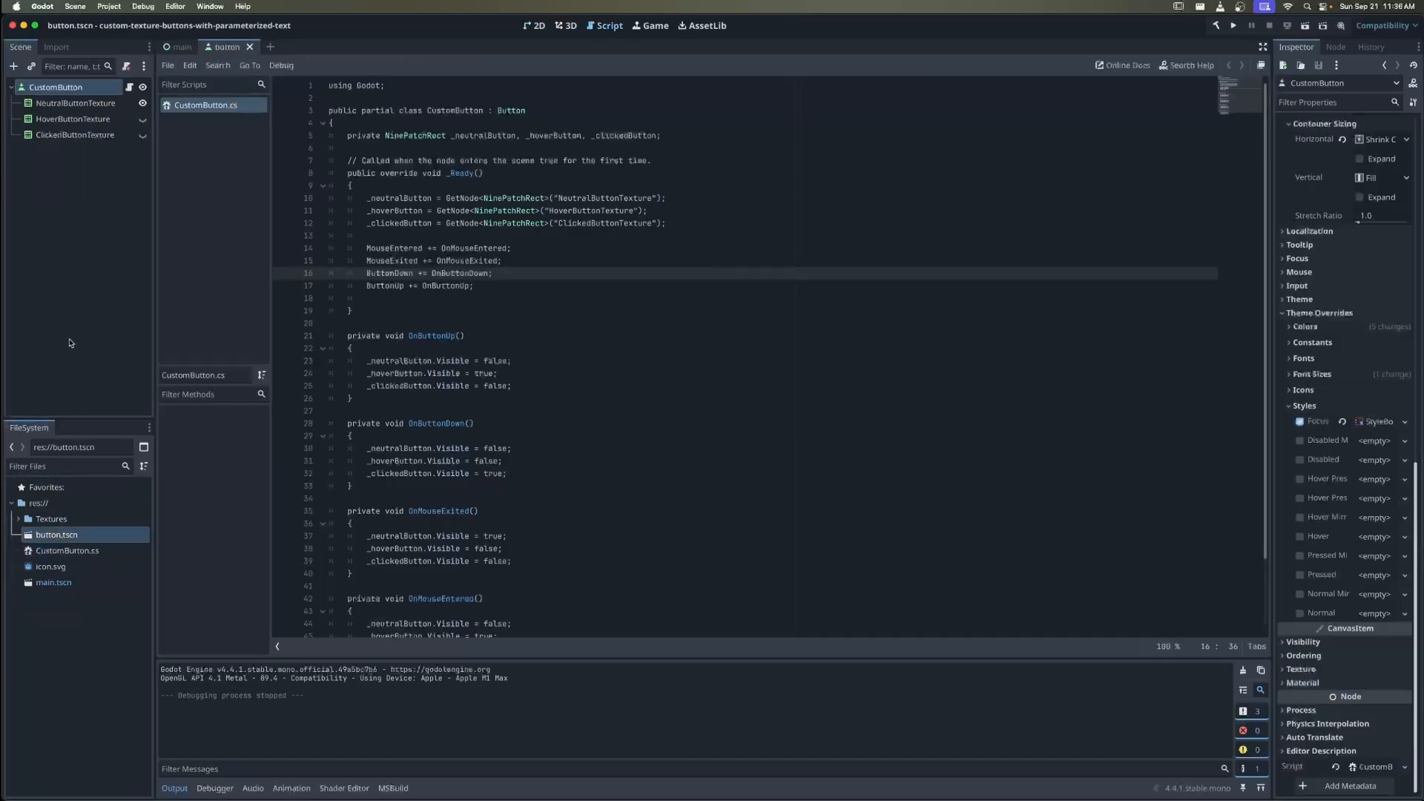
pyautogui.click(66, 102)
pyautogui.click(74, 87)
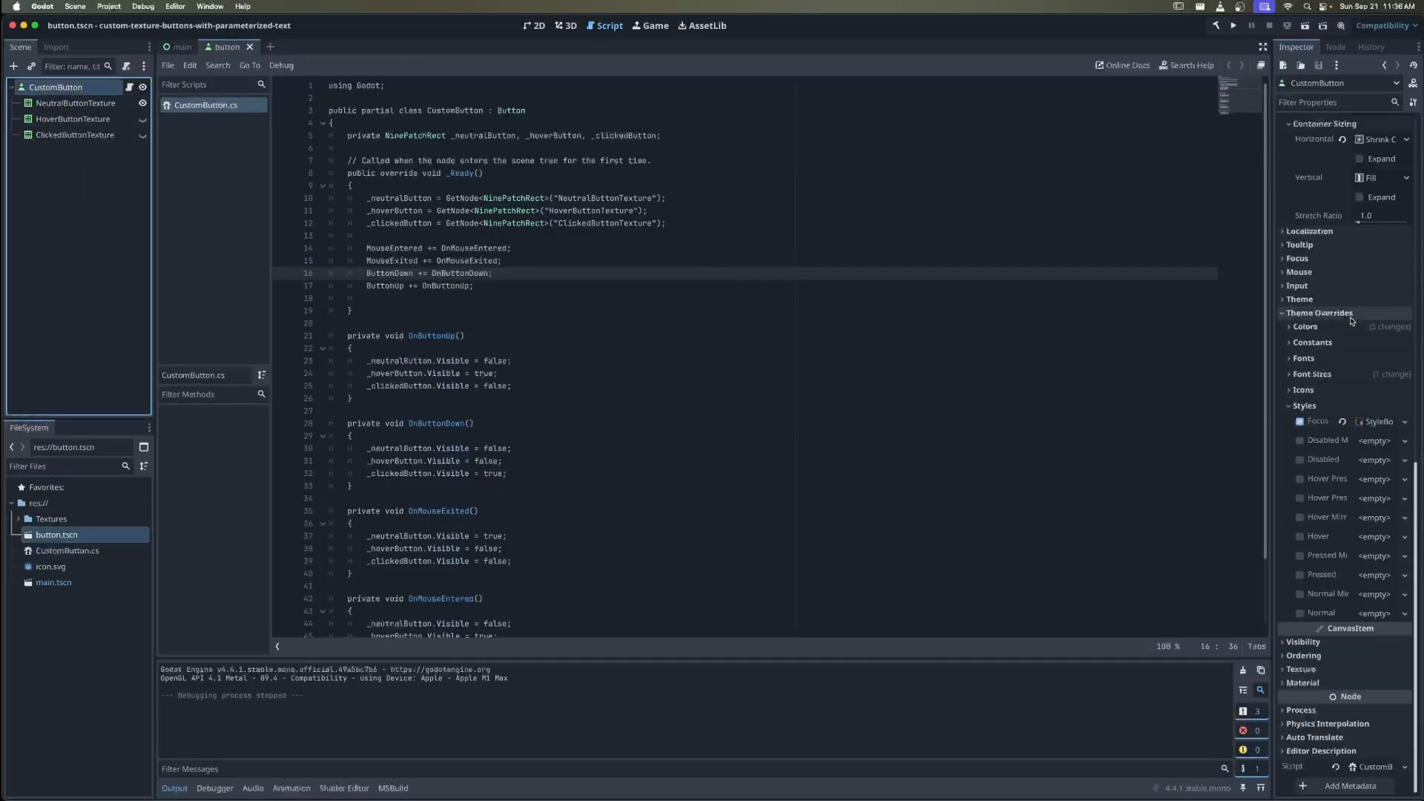
pyautogui.click(1328, 312)
pyautogui.click(86, 105)
pyautogui.click(60, 87)
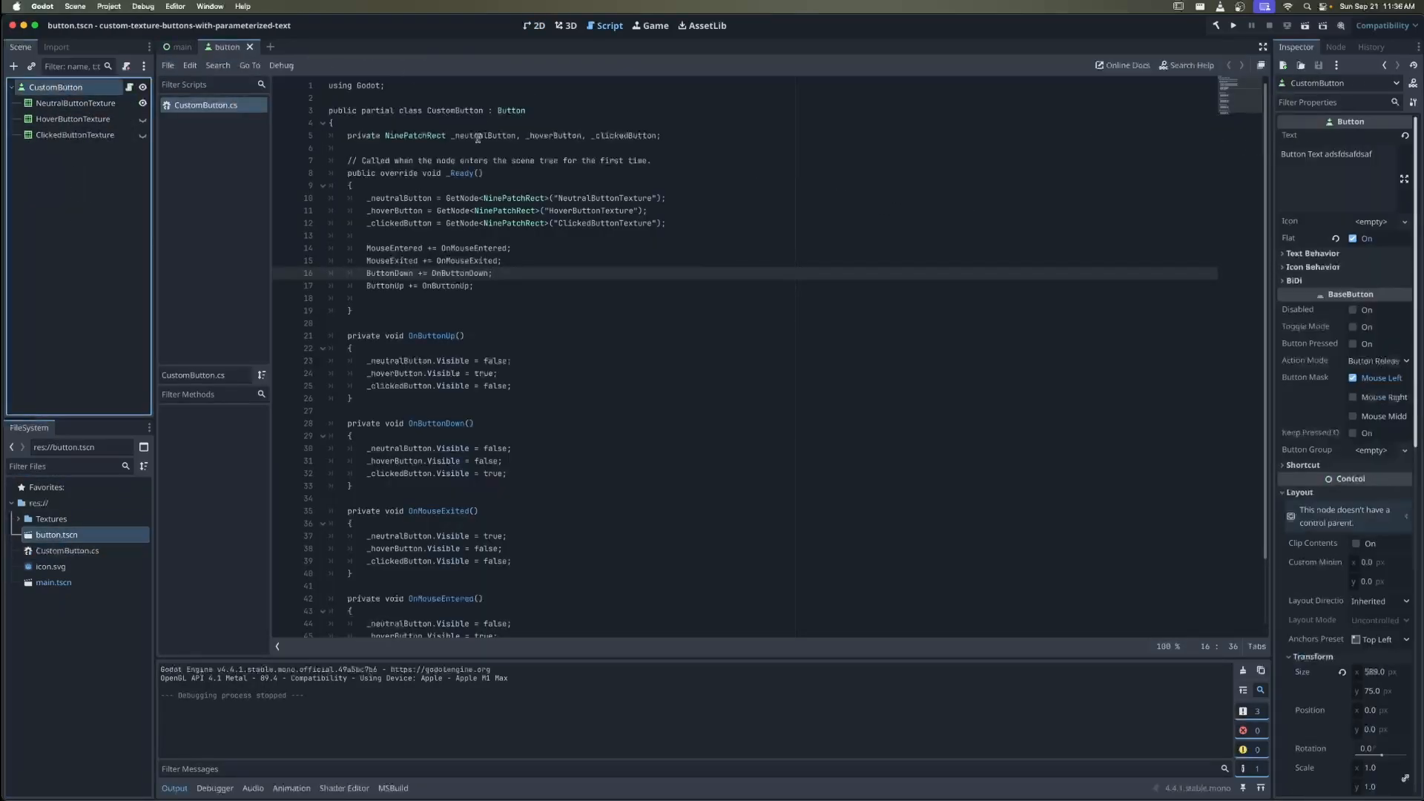
pyautogui.scroll(-3, 1349, 519)
pyautogui.scroll(-6, 1349, 548)
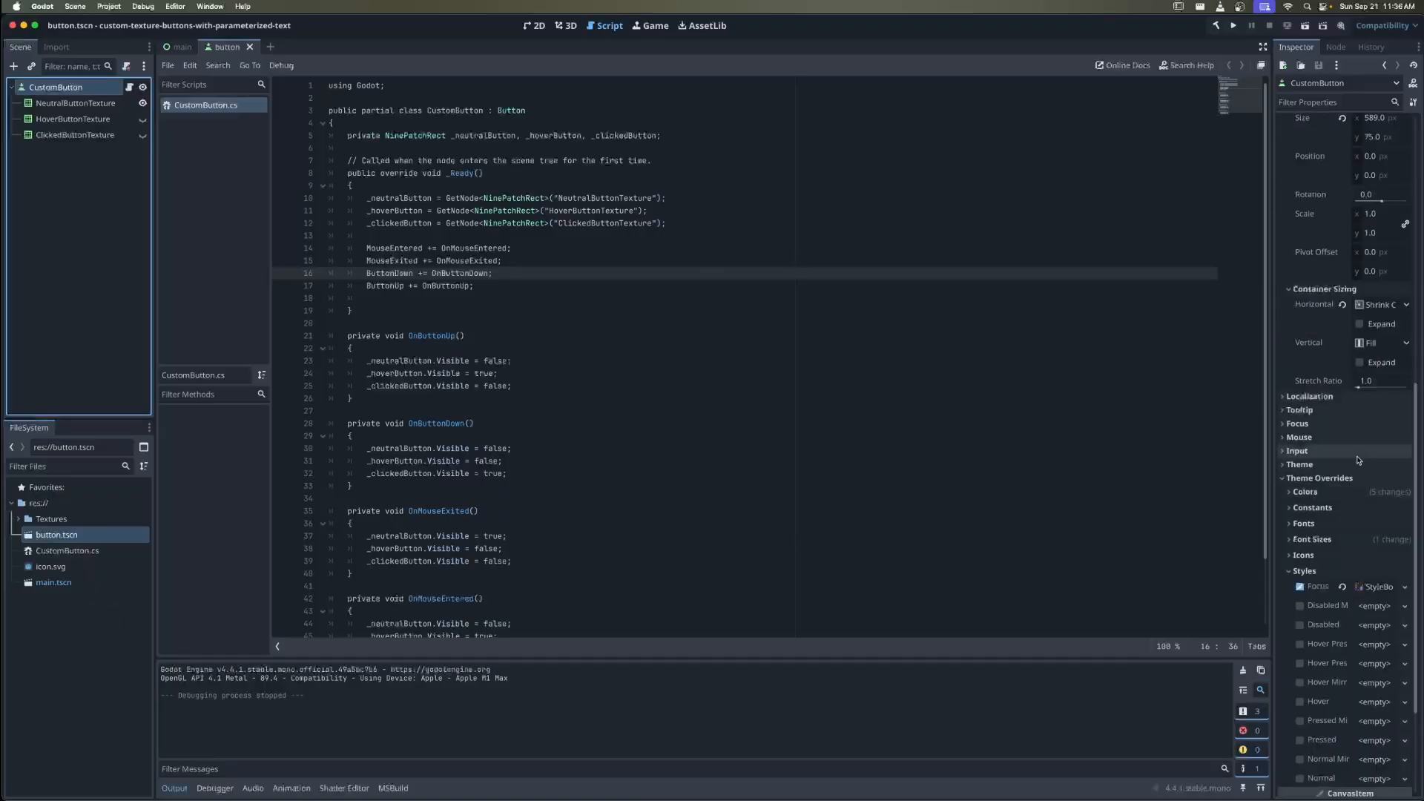
pyautogui.scroll(-3, 1350, 493)
pyautogui.click(1314, 460)
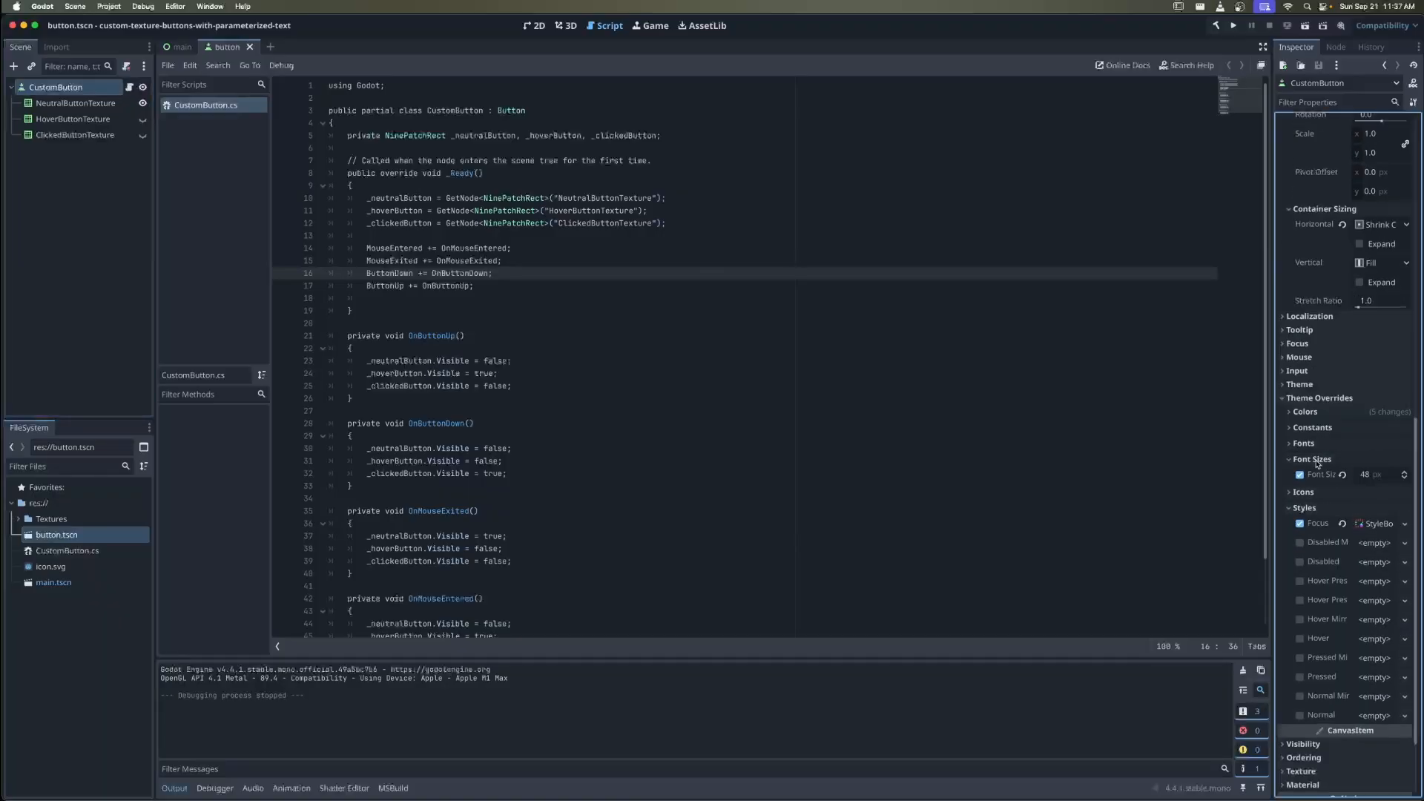
pyautogui.click(1381, 475)
pyautogui.write('72')
pyautogui.press('Return')
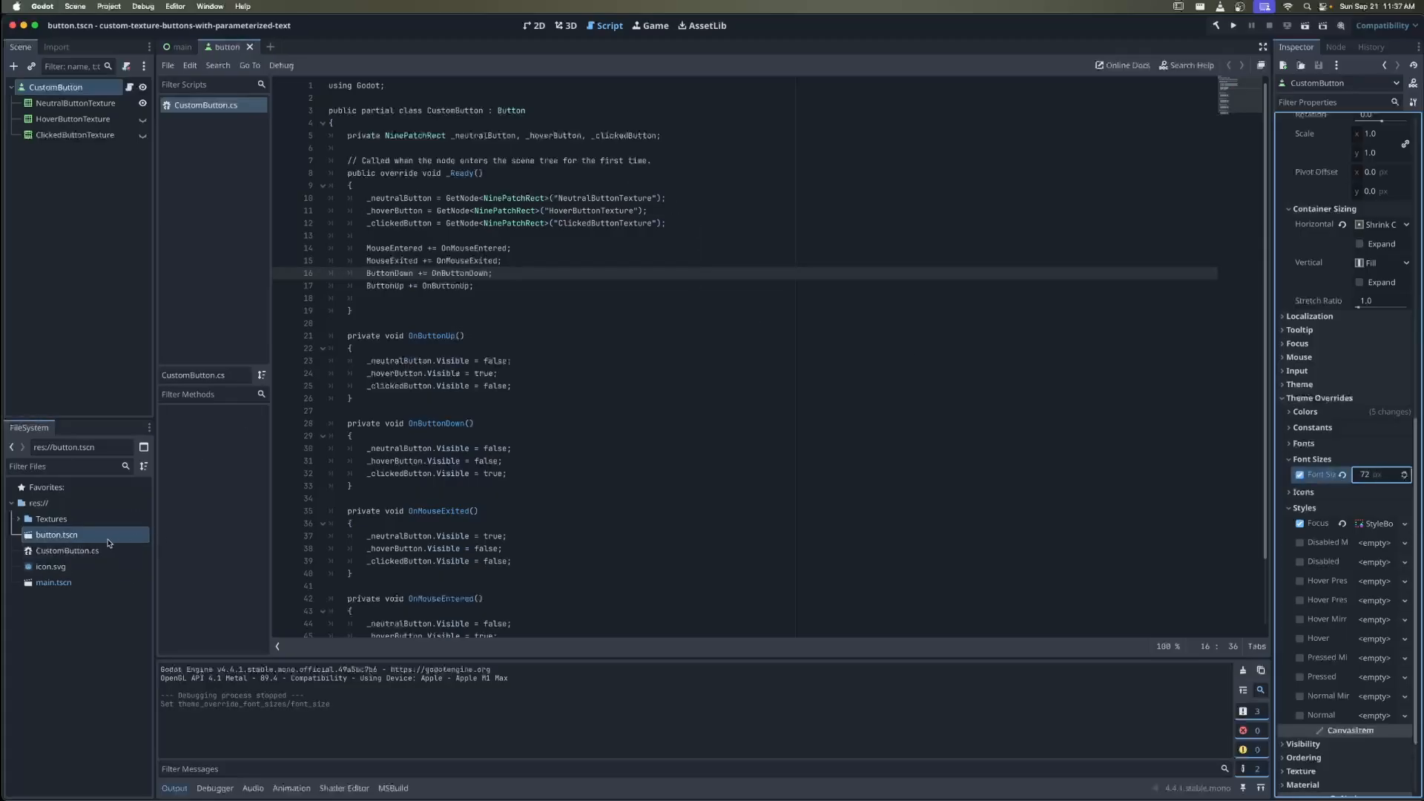
# Show main.tscn in the 2D view, run the project, enlarge the game window, and test the hover and clicked states of several buttons
pyautogui.doubleClick(53, 582)
pyautogui.click(549, 28)
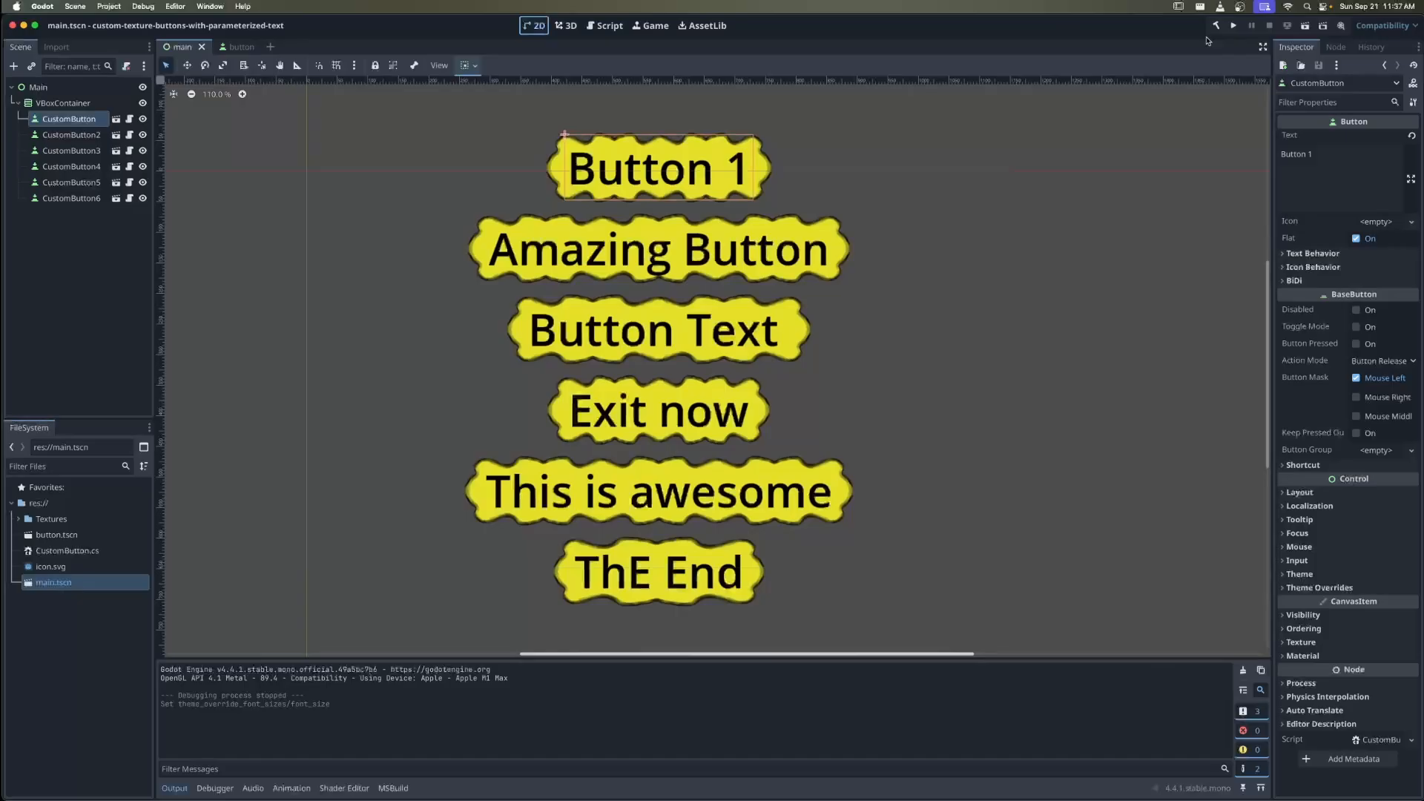
pyautogui.click(1234, 25)
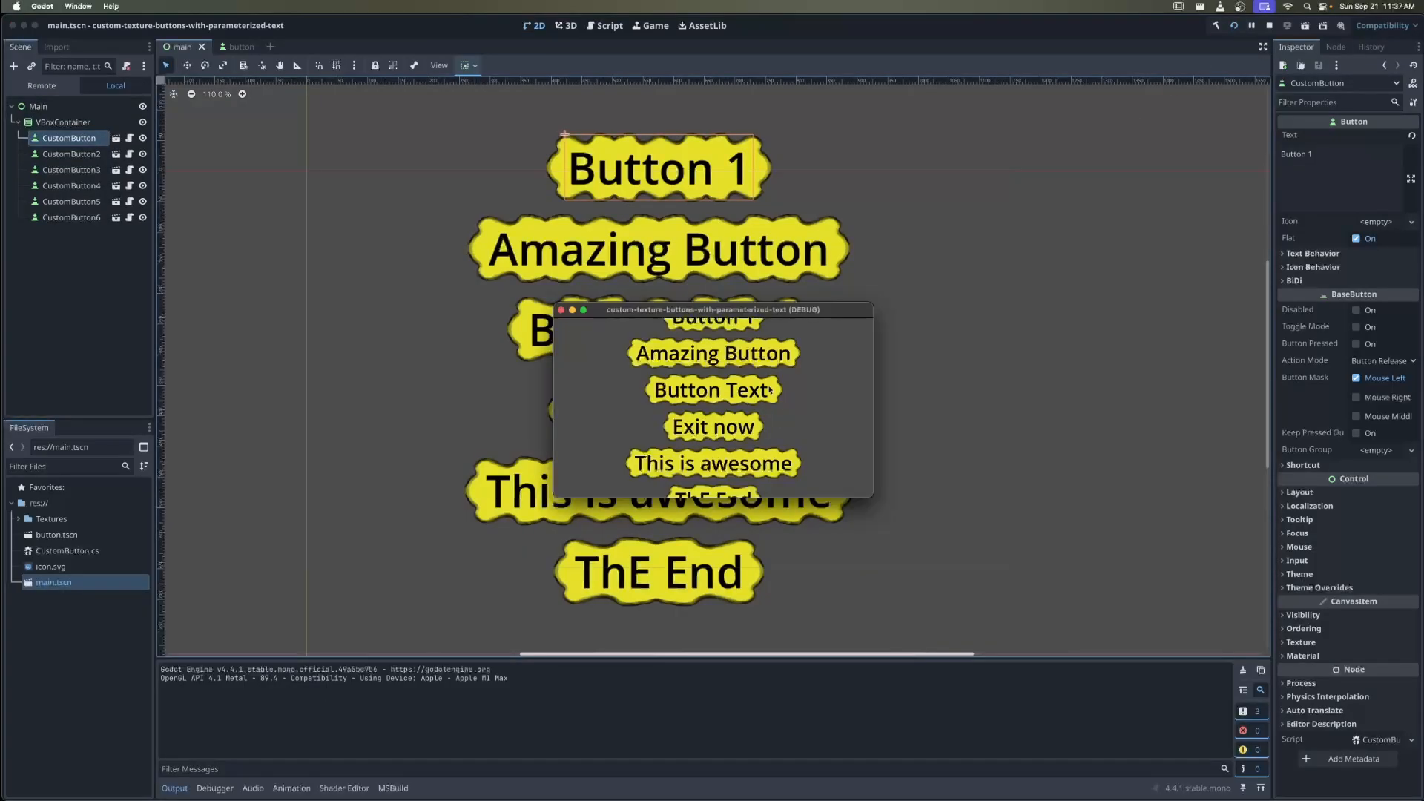
pyautogui.moveTo(672, 310); pyautogui.dragTo(366, 125)
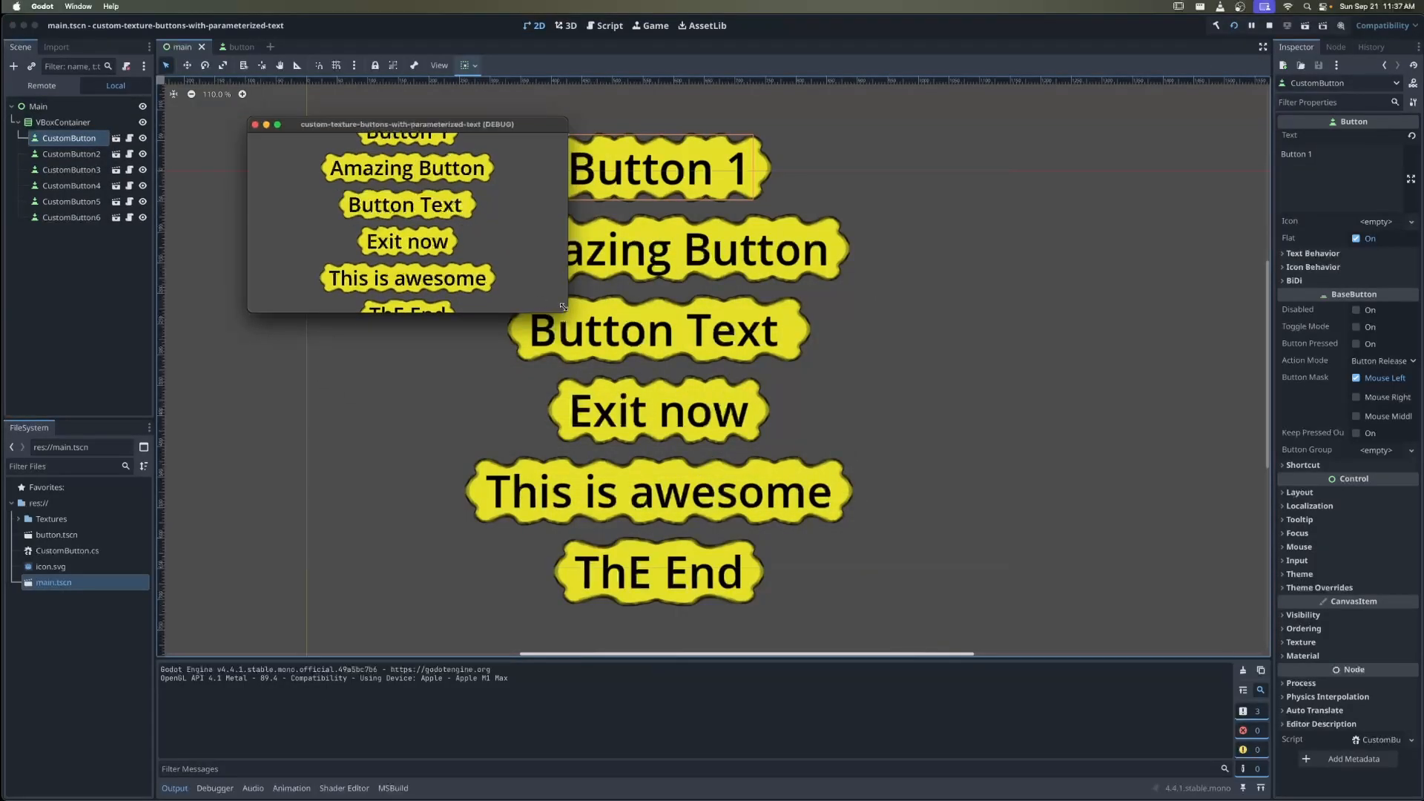
pyautogui.moveTo(563, 306); pyautogui.dragTo(1100, 598)
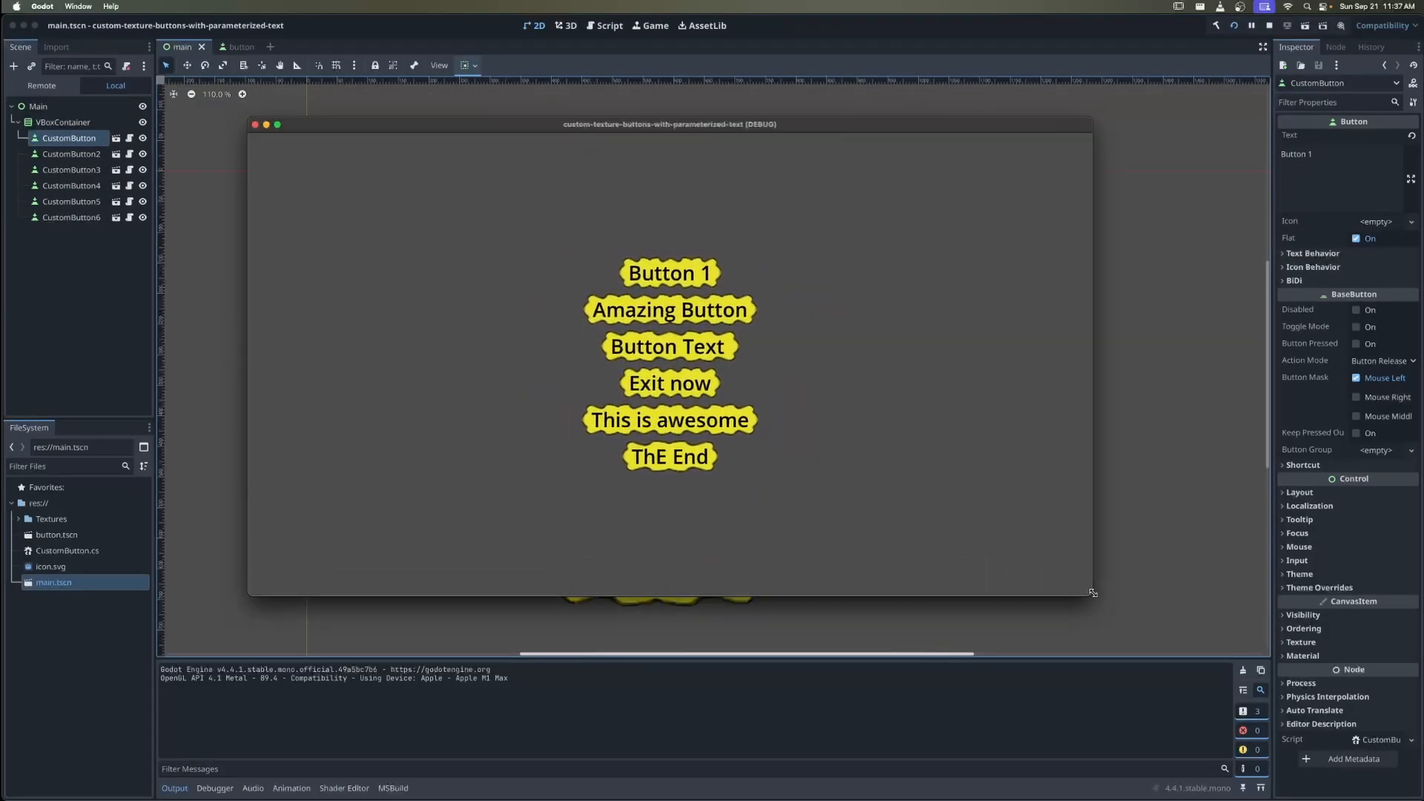
pyautogui.click(691, 287)
pyautogui.click(672, 316)
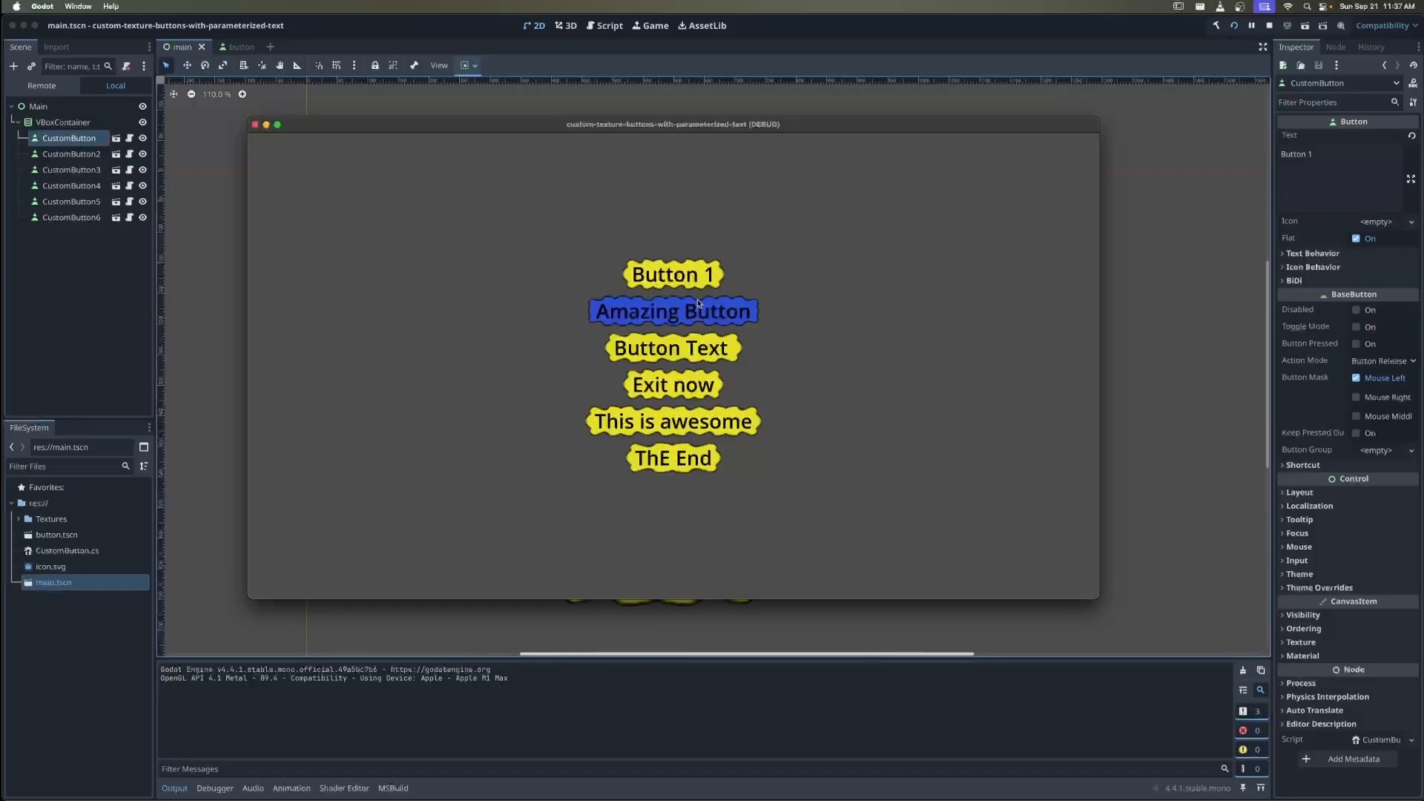
pyautogui.click(668, 327)
pyautogui.click(644, 290)
pyautogui.click(672, 428)
pyautogui.click(676, 462)
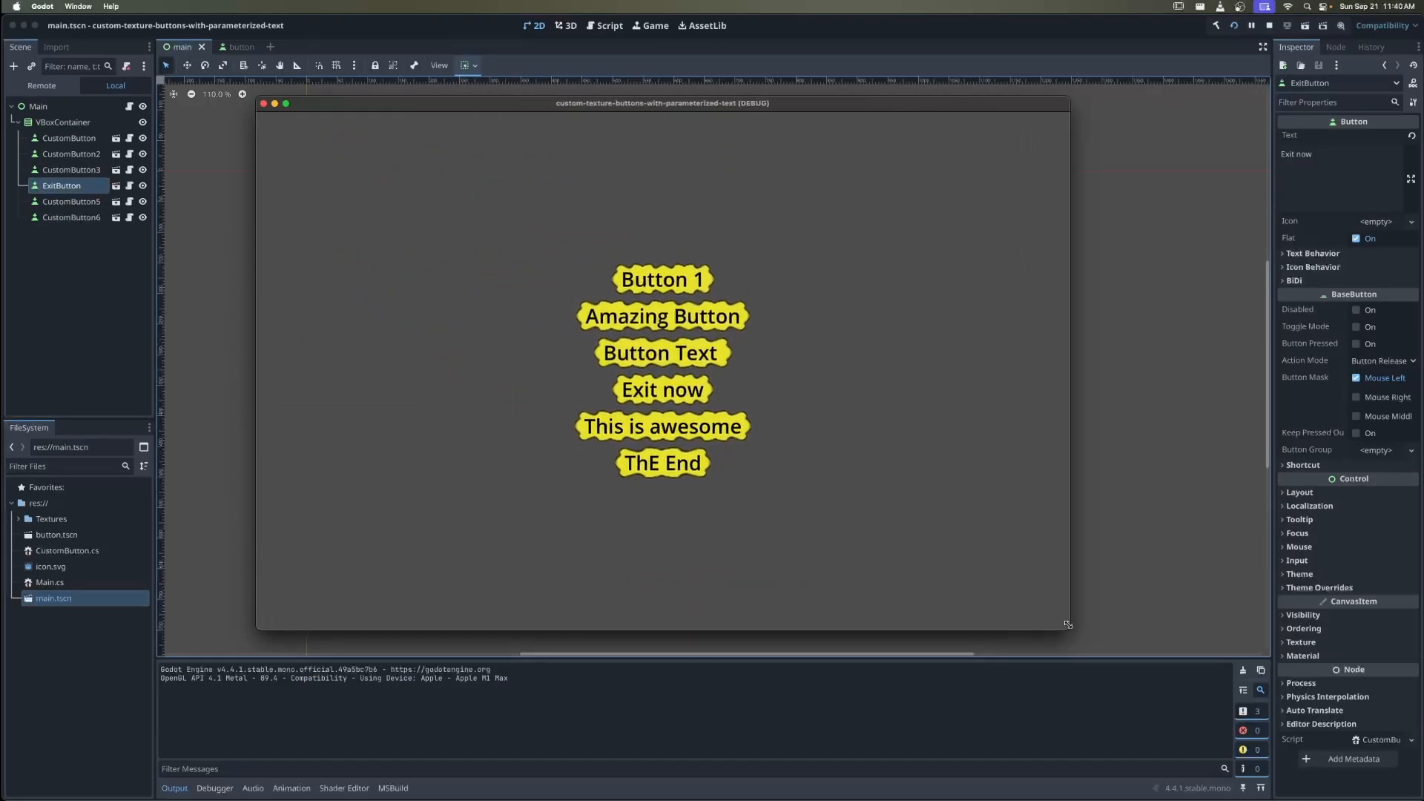
# Test the press behavior of Button 1, run the project again to check the other buttons, and close the game window
pyautogui.click(685, 293)
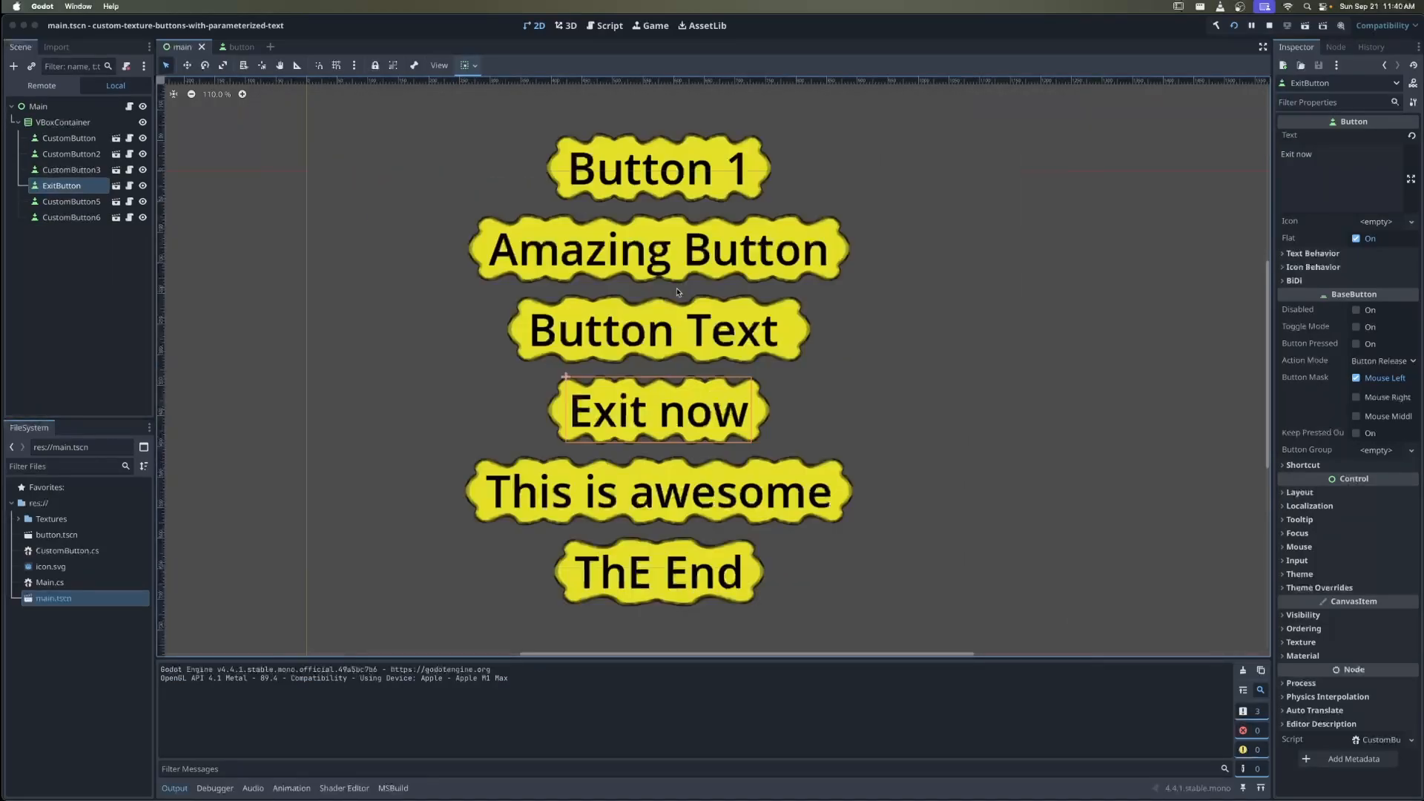
pyautogui.click(678, 321)
pyautogui.click(1233, 26)
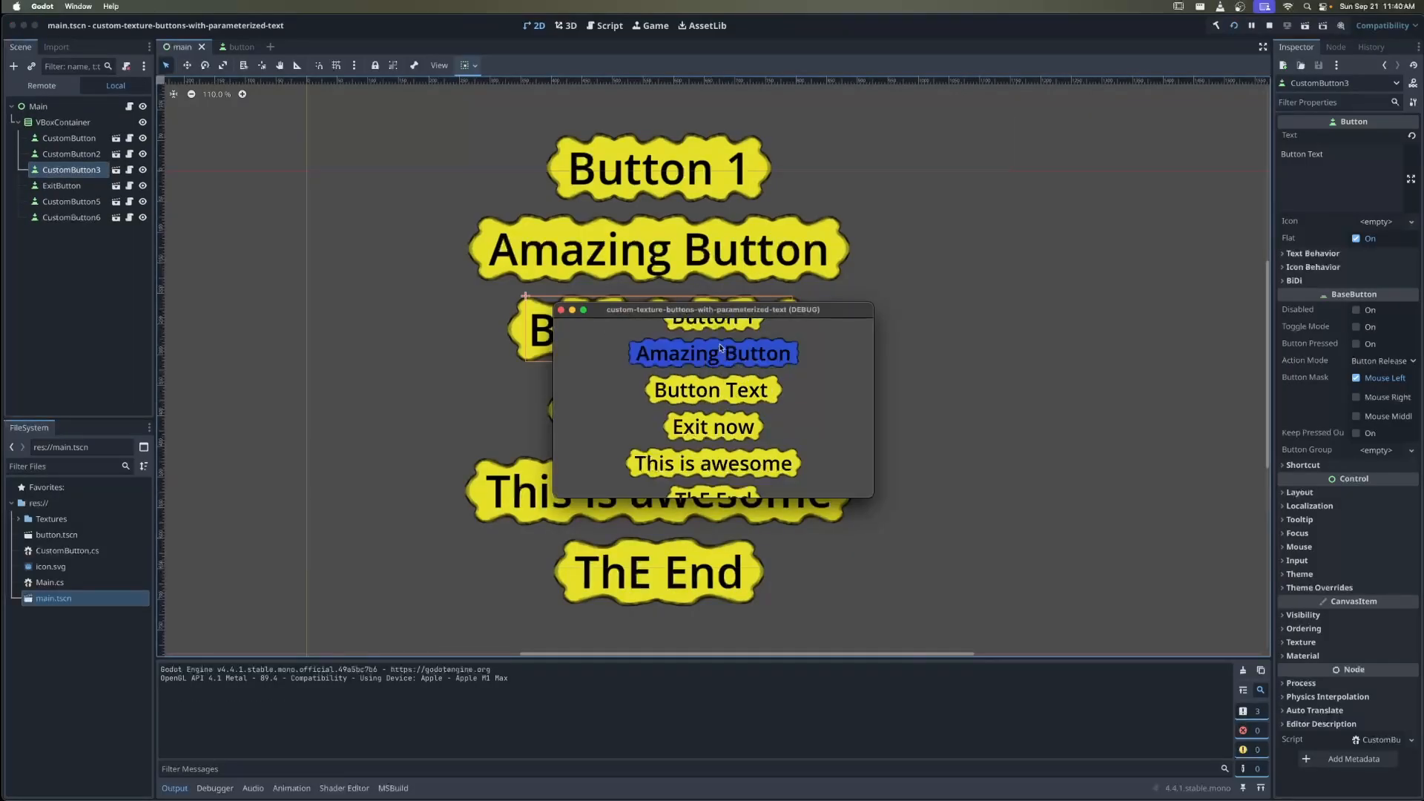
pyautogui.click(562, 310)
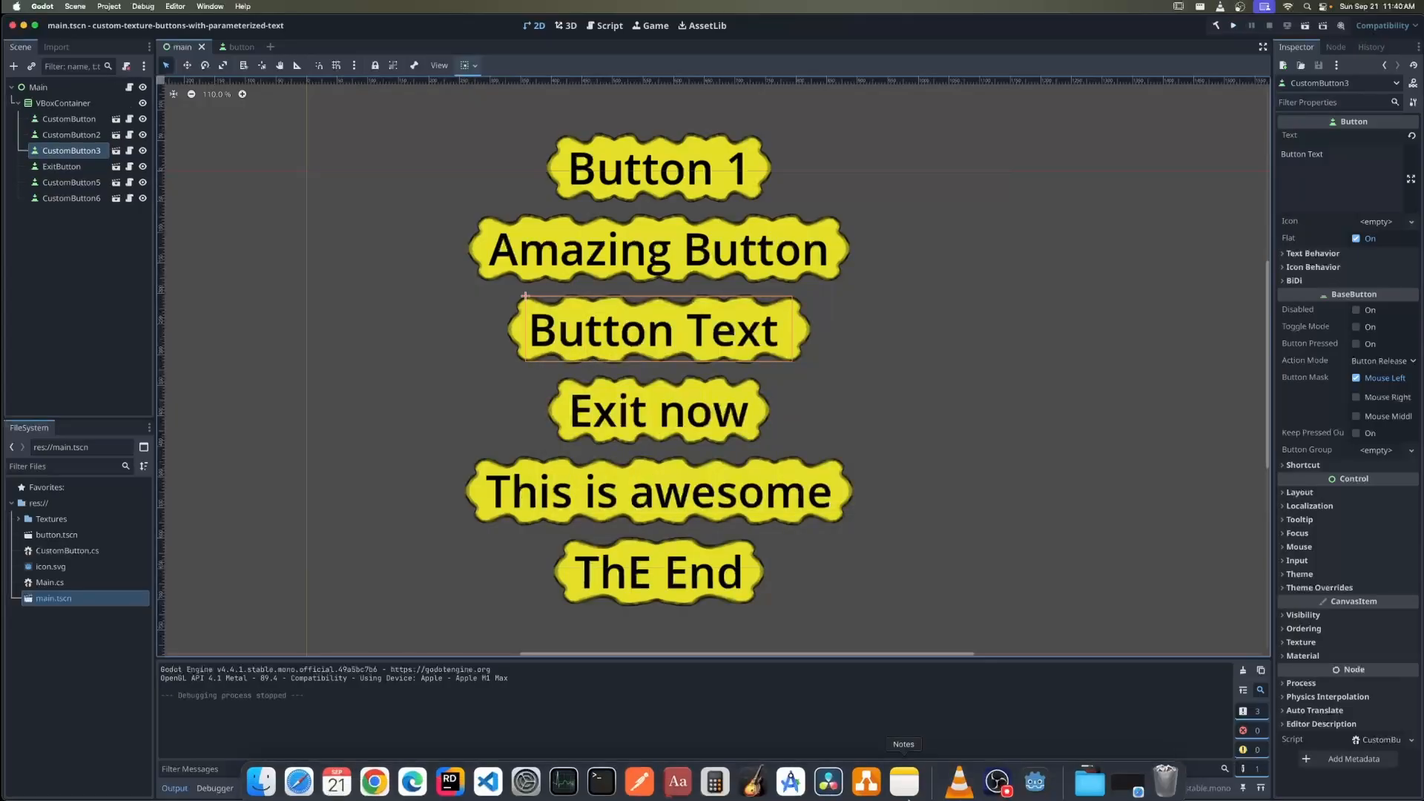
# Switch to Rider and open Main.cs at the _Ready method
pyautogui.click(1036, 783)
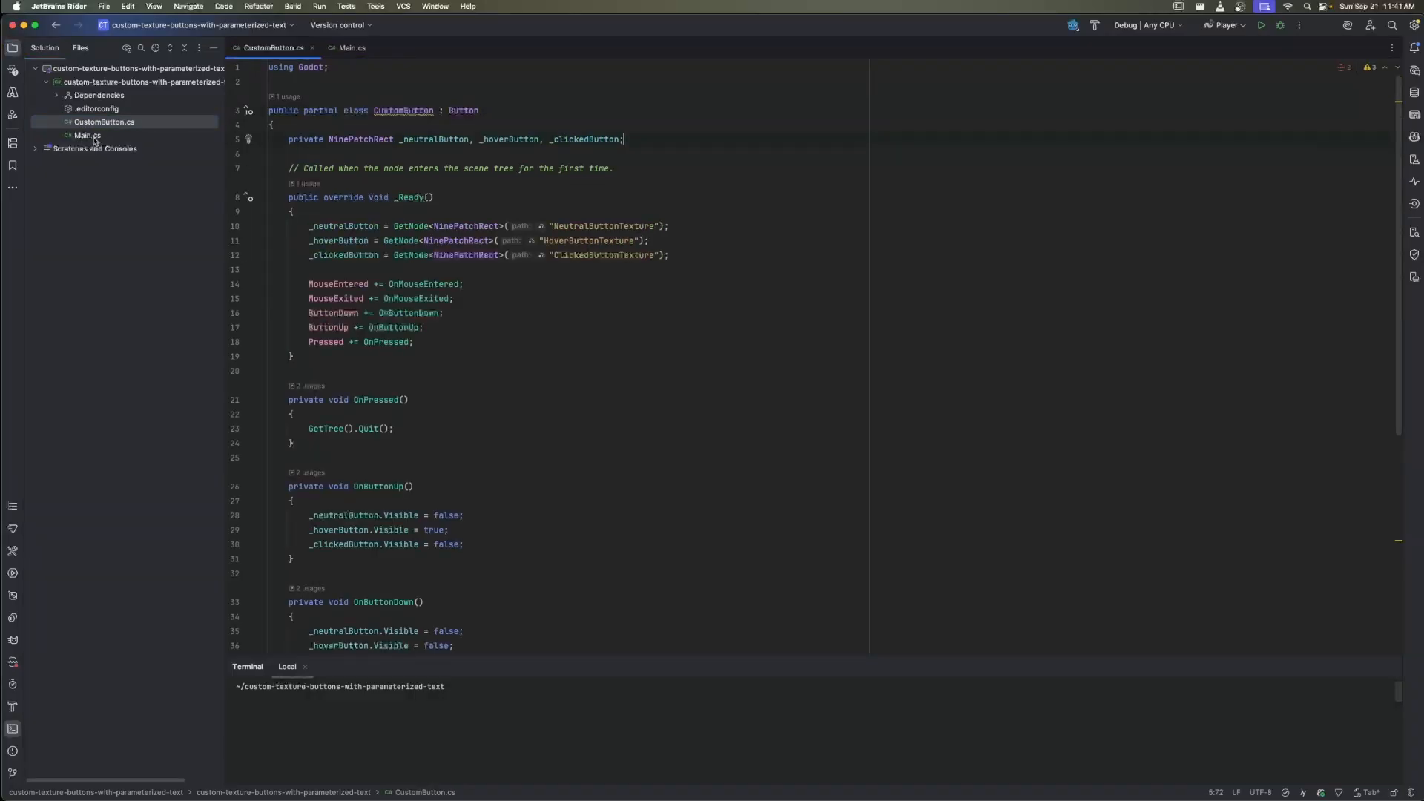
pyautogui.doubleClick(87, 136)
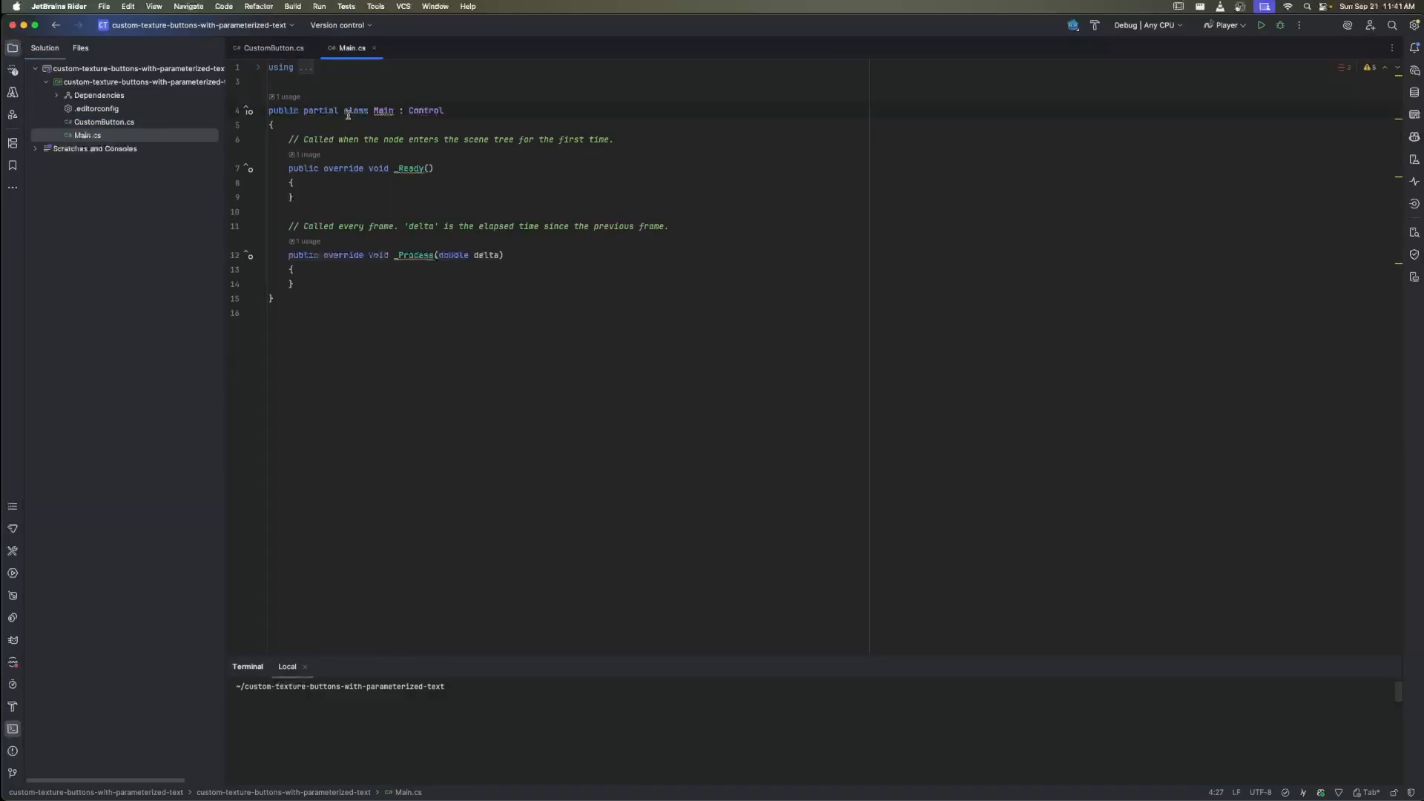
pyautogui.click(396, 180)
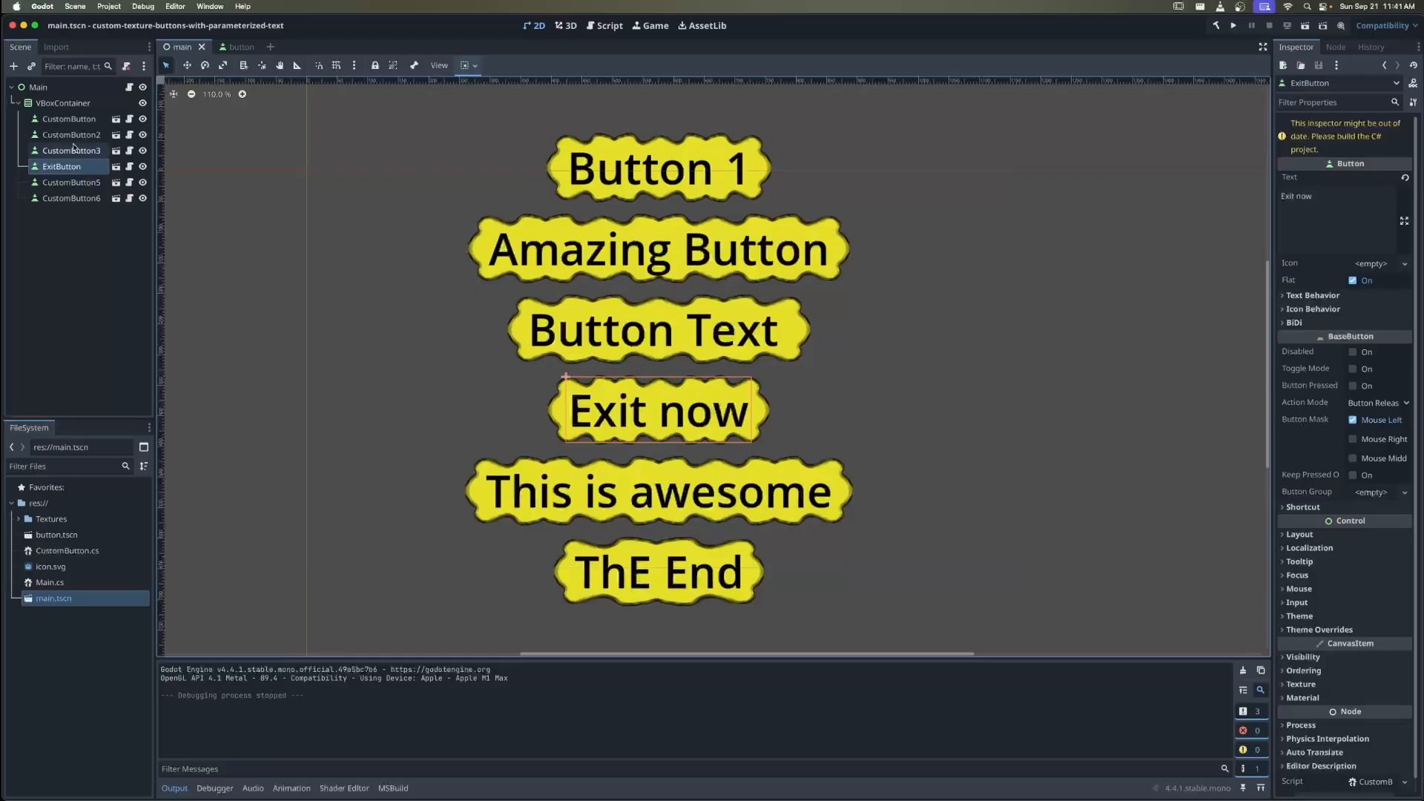
# Switch to Godot and copy the node path of ExitButton in the main scene
pyautogui.moveTo(742, 796)
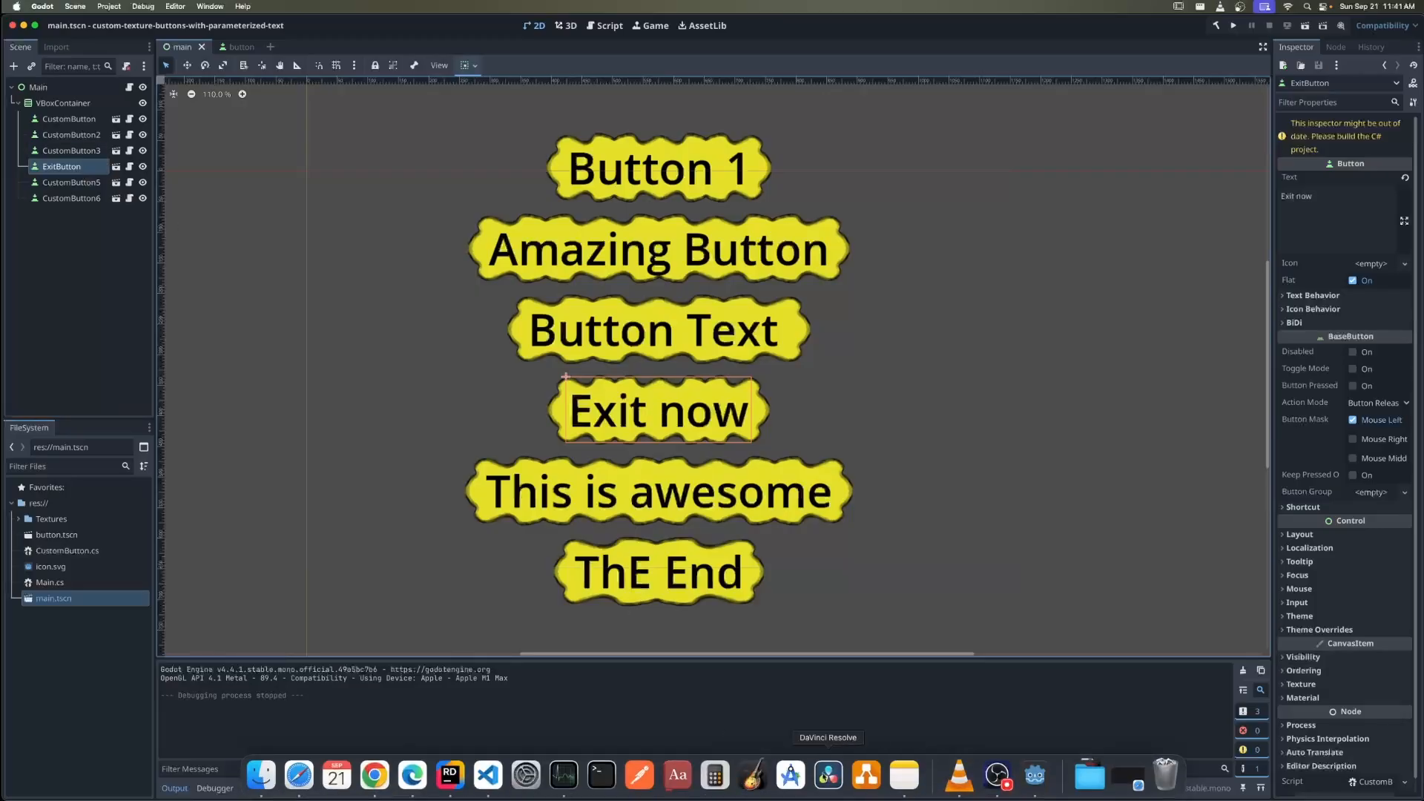
pyautogui.rightClick(77, 166)
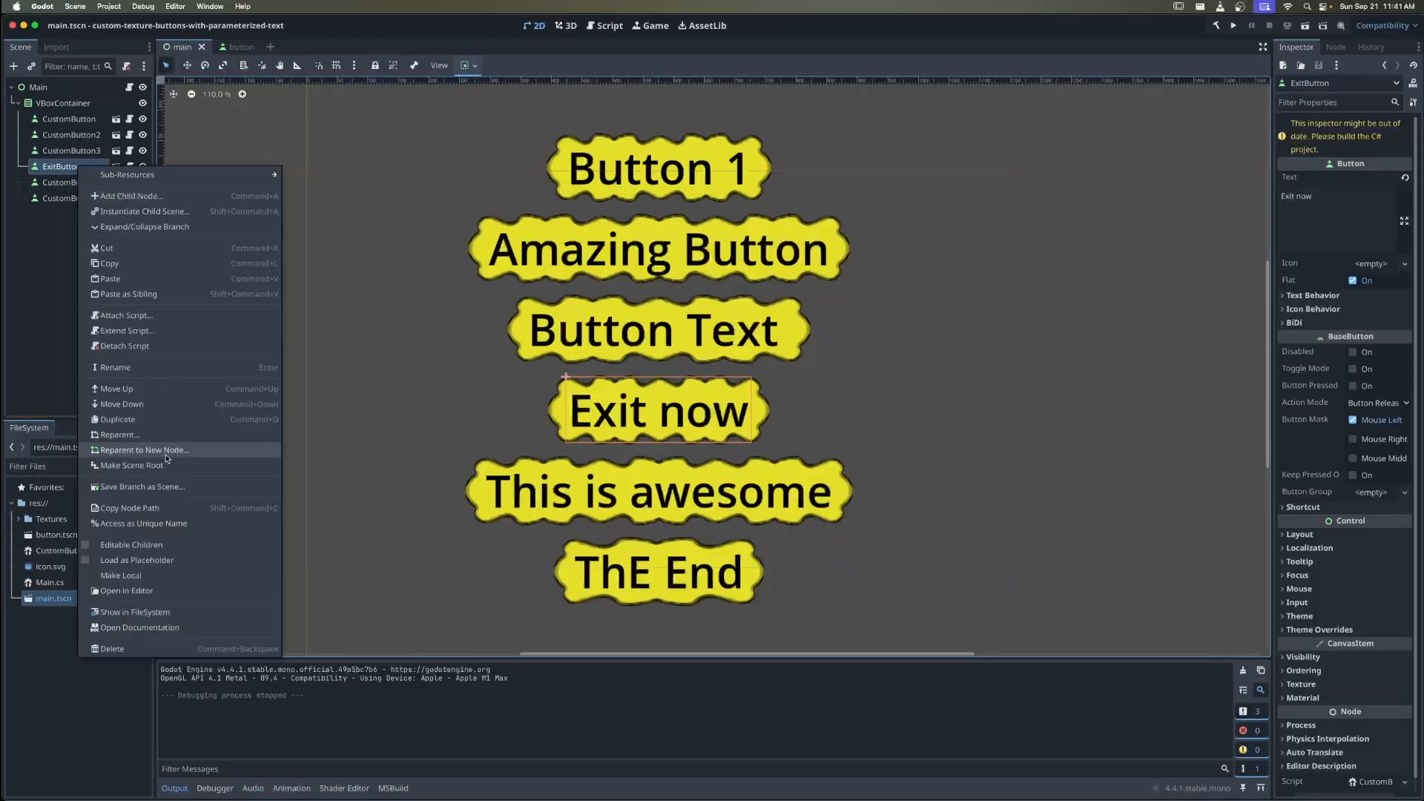
pyautogui.click(148, 509)
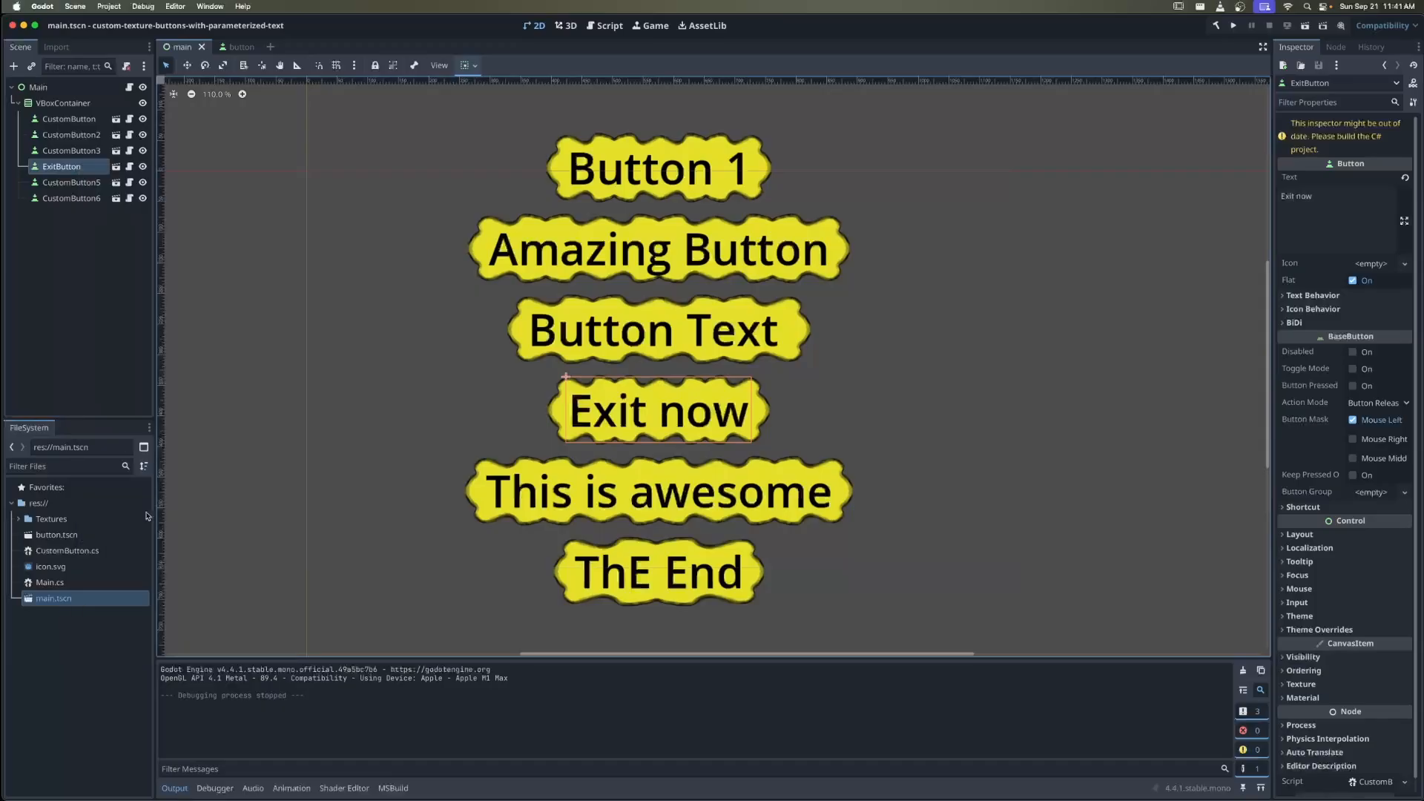
# Back in Rider, declare exitButton in Main.cs's _Ready method as GetNode<CustomButton>("VBoxContainer/ExitButton")
pyautogui.moveTo(585, 796)
pyautogui.click(449, 774)
pyautogui.doubleClick(87, 135)
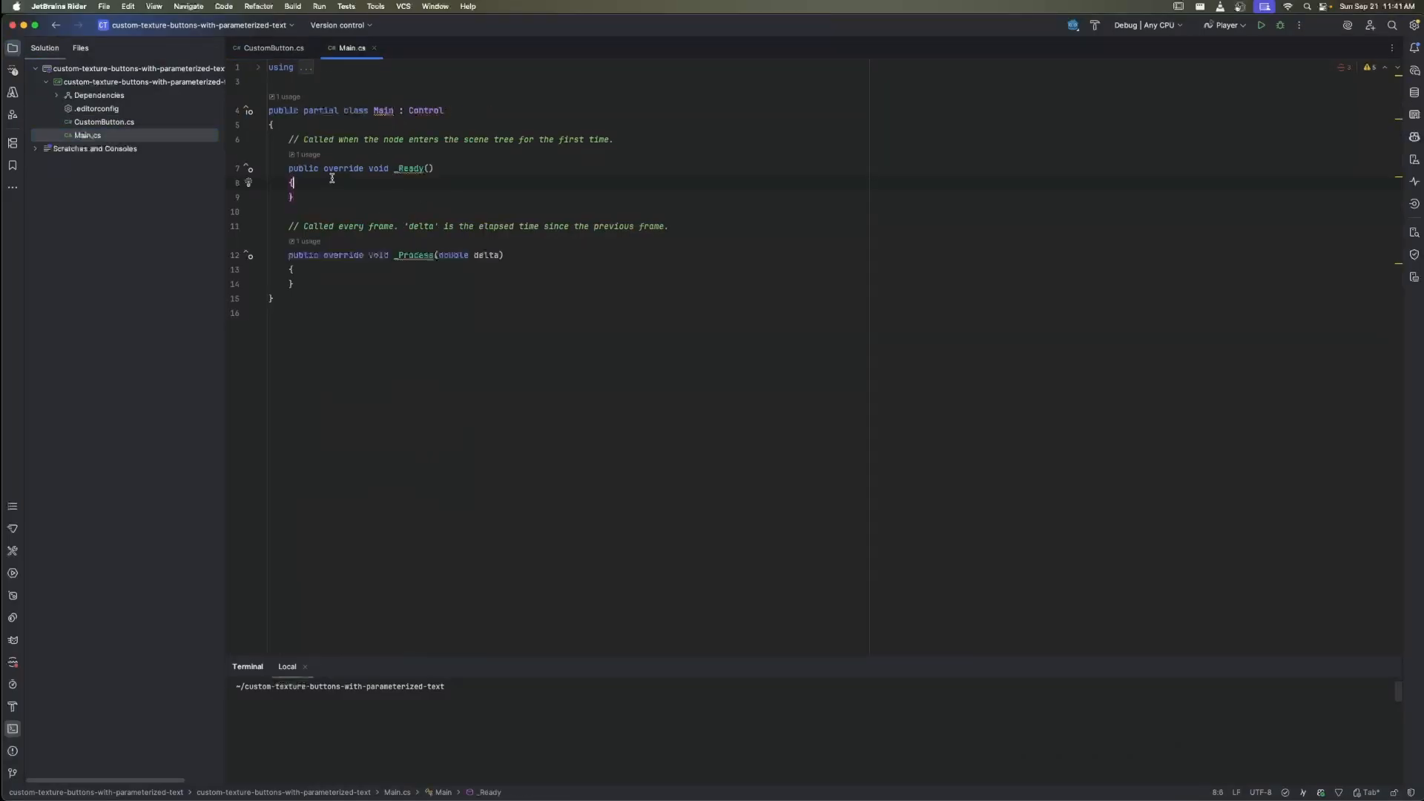
pyautogui.press('Return')
pyautogui.write('GetNode<Custo')
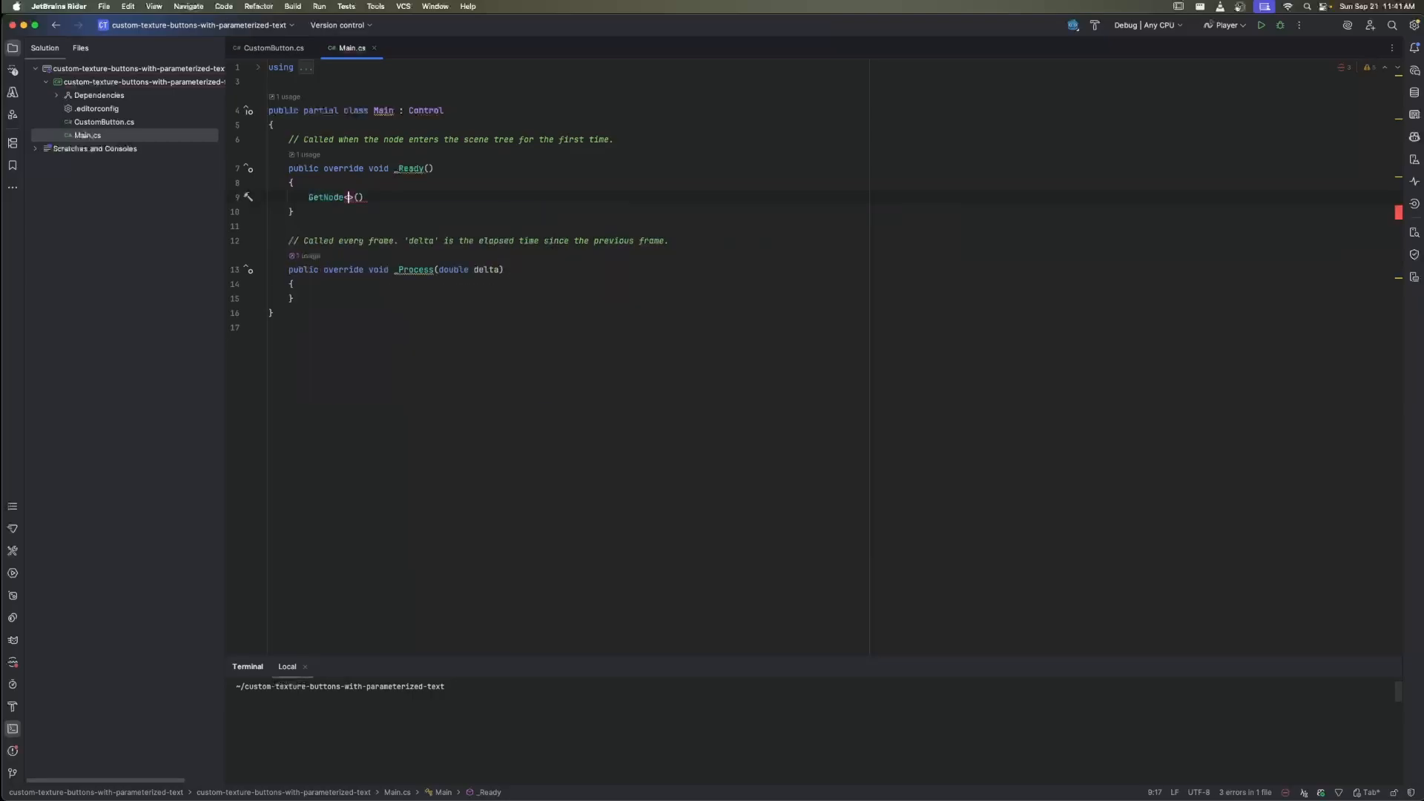
pyautogui.write('mButton')
pyautogui.press('Return')
pyautogui.press('Right')
pyautogui.press('Right')
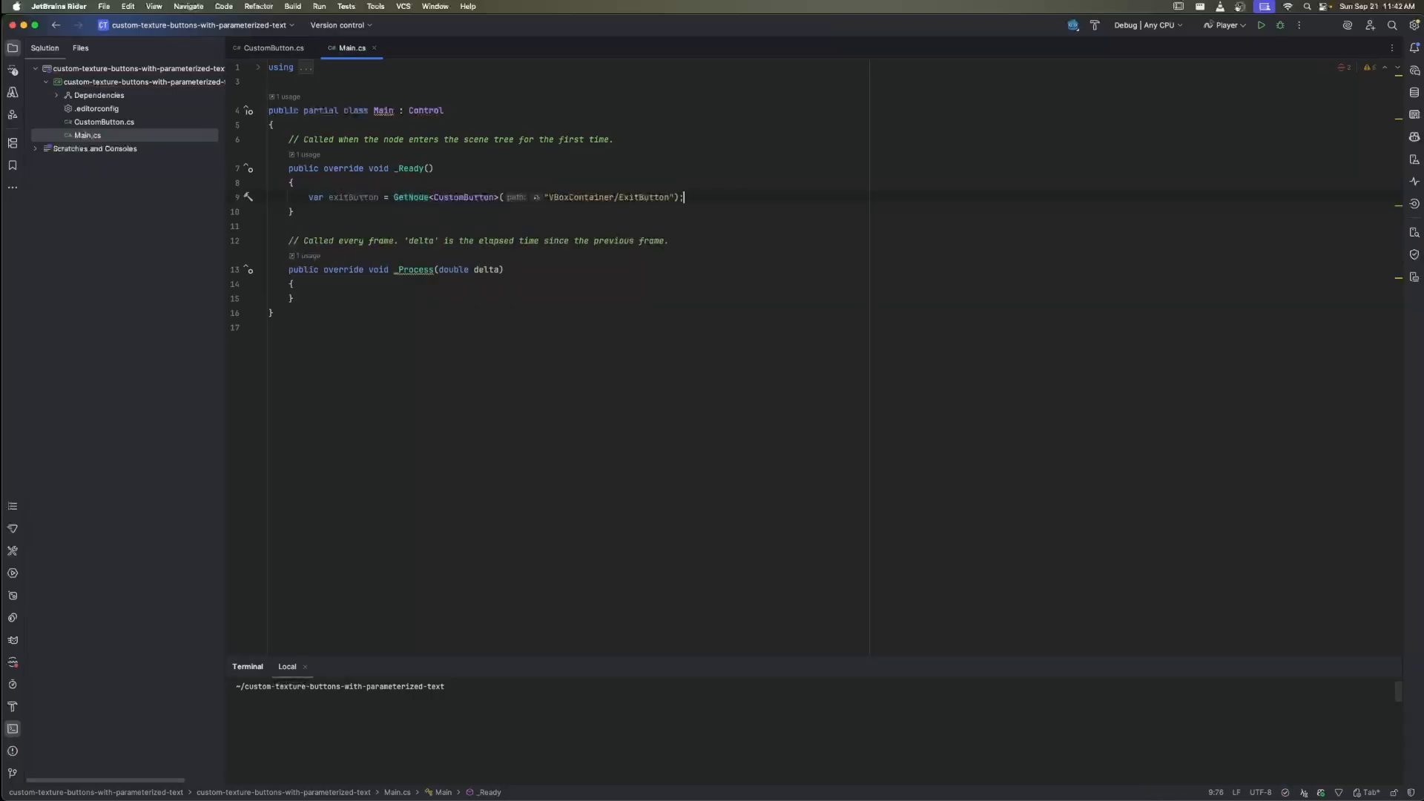
# Subscribe exitButton.Pressed to a newly generated ExitButtonOnPressed method instead of the suggested lambda
pyautogui.press('Return')
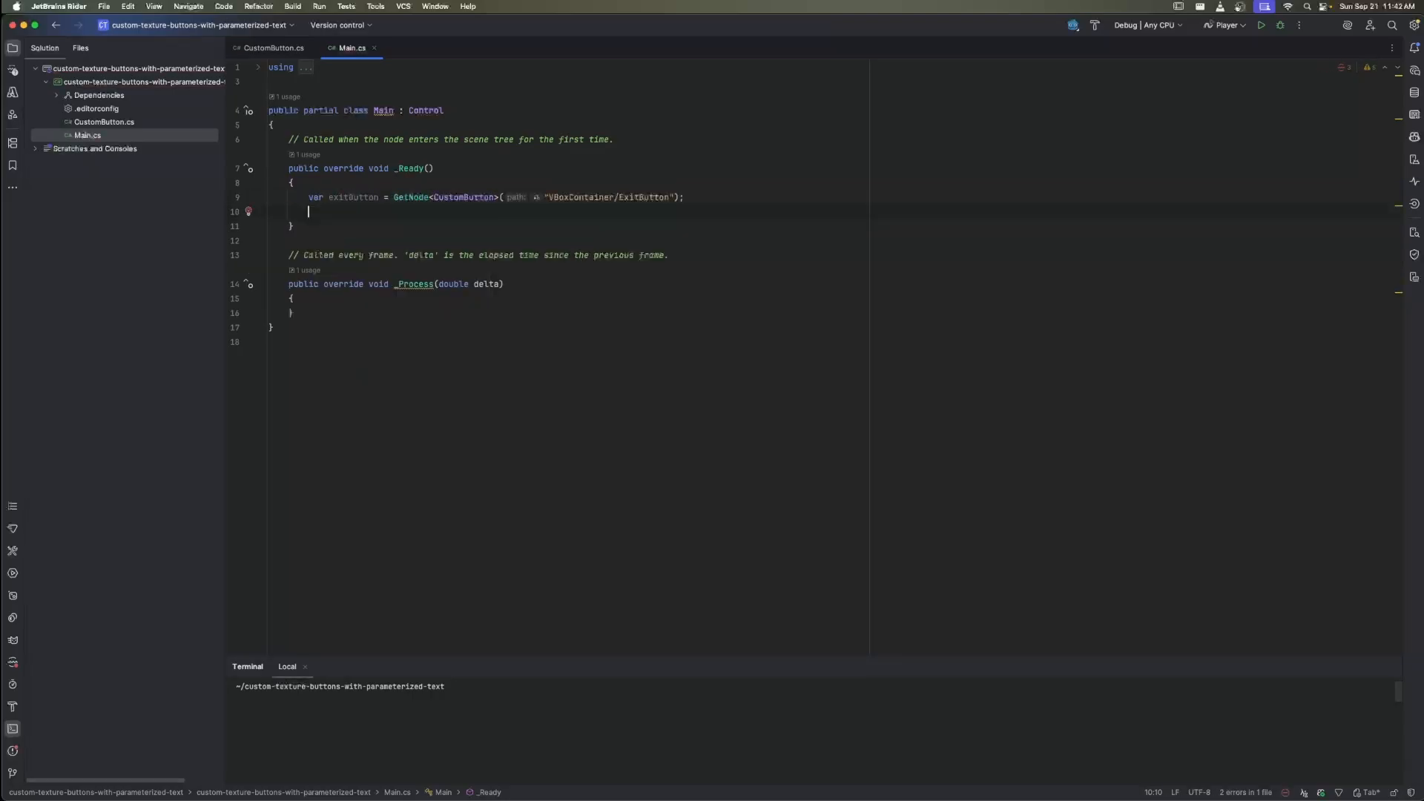
pyautogui.press('Tab')
pyautogui.moveTo(534, 212); pyautogui.dragTo(436, 211)
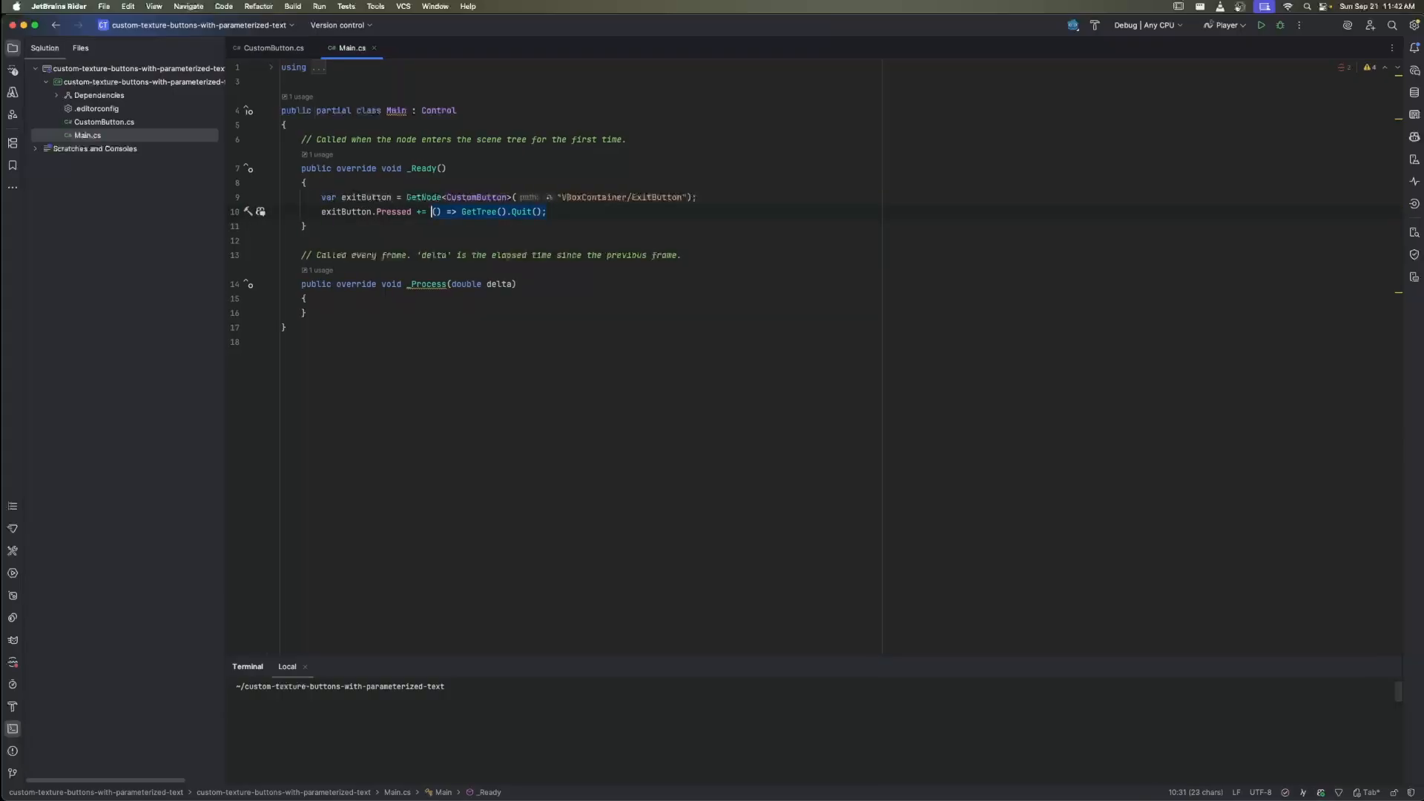
pyautogui.press('BackSpace')
pyautogui.press('BackSpace')
pyautogui.press('Down')
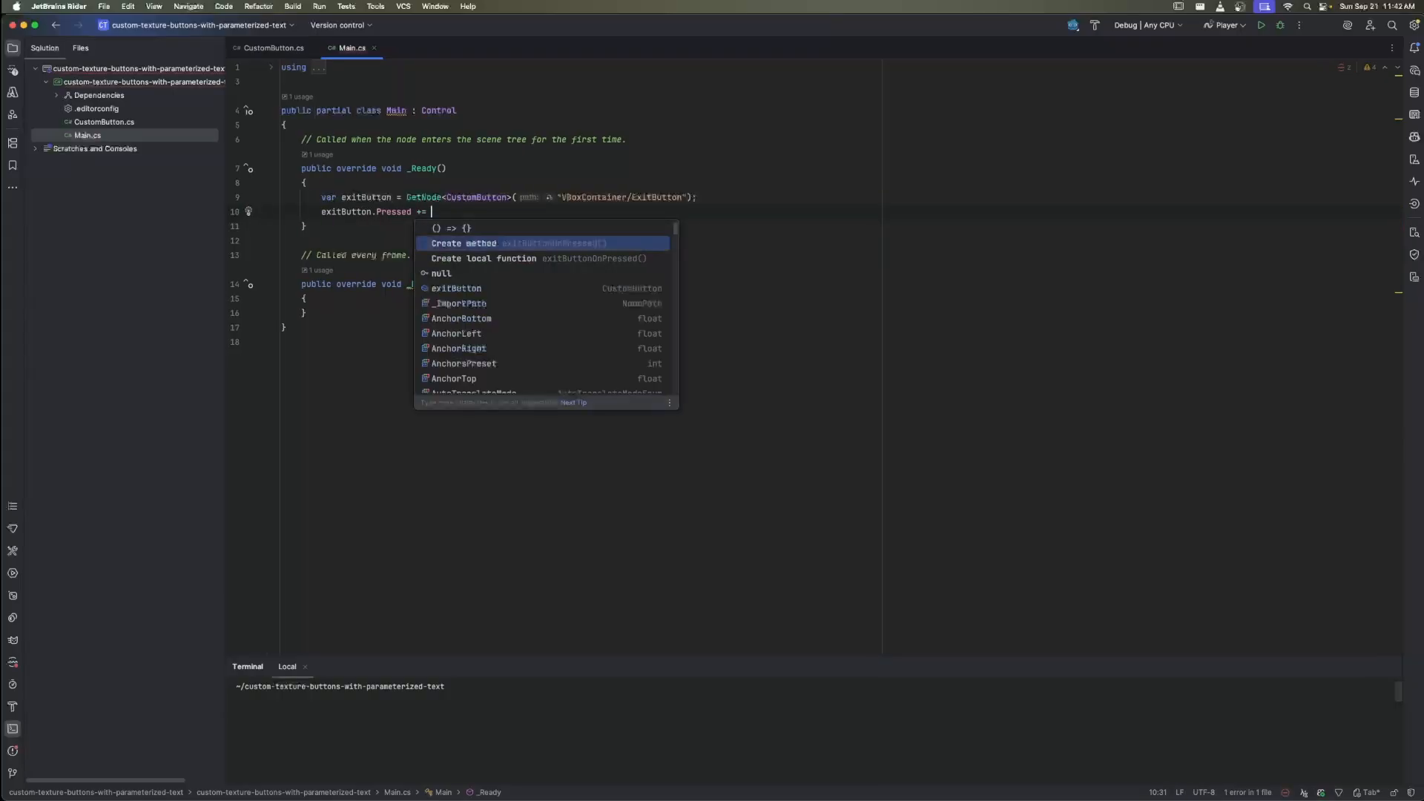
pyautogui.press('Return')
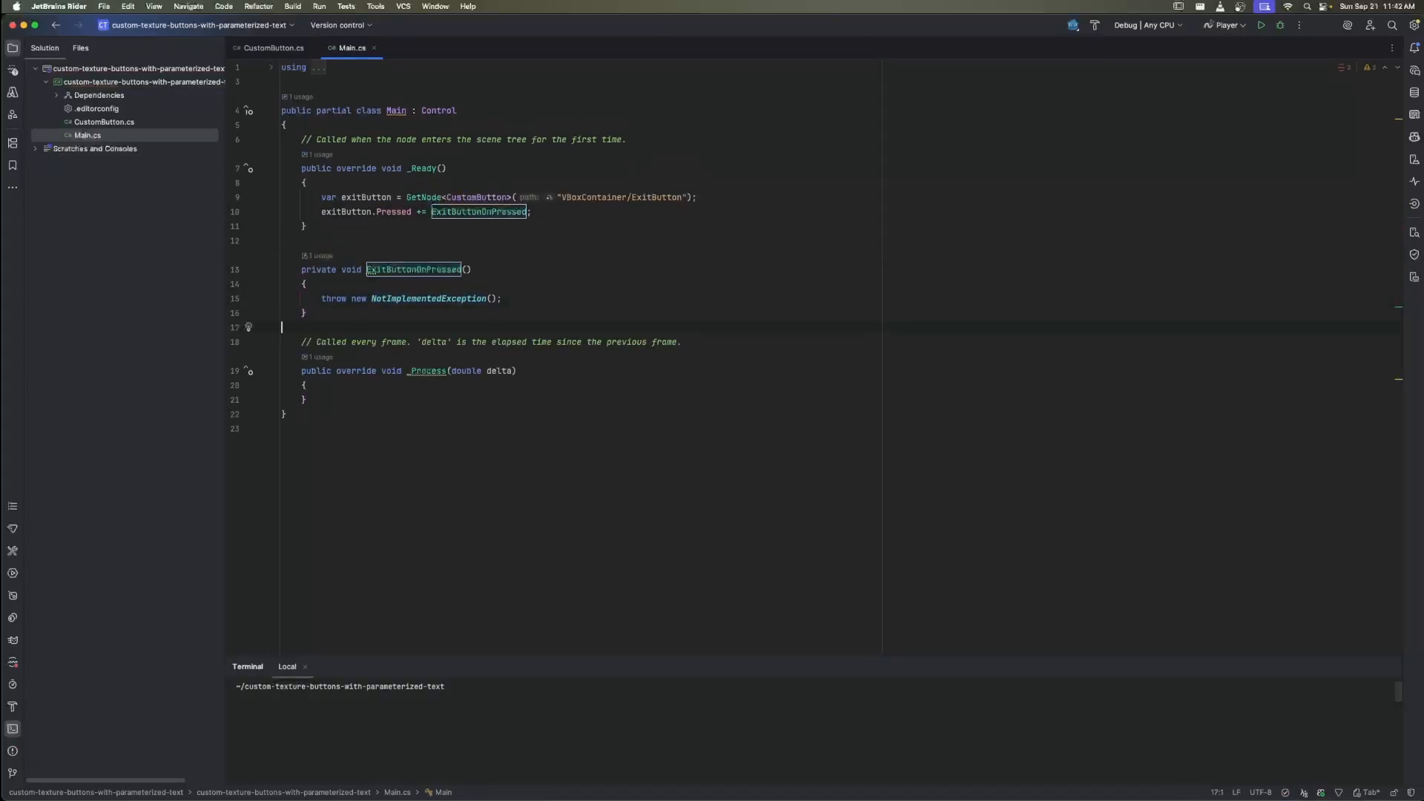
# Remove the NotImplementedException throw statement from the ExitButtonOnPressed method
pyautogui.press('super+Right')
pyautogui.hotkey('shift', 'Up')
pyautogui.press('BackSpace')
# Delete the _Process method and its comment from Main.cs
pyautogui.press('Down')
pyautogui.press('Down')
pyautogui.press('Down')
pyautogui.press('Down')
pyautogui.press('Down')
pyautogui.press('Down')
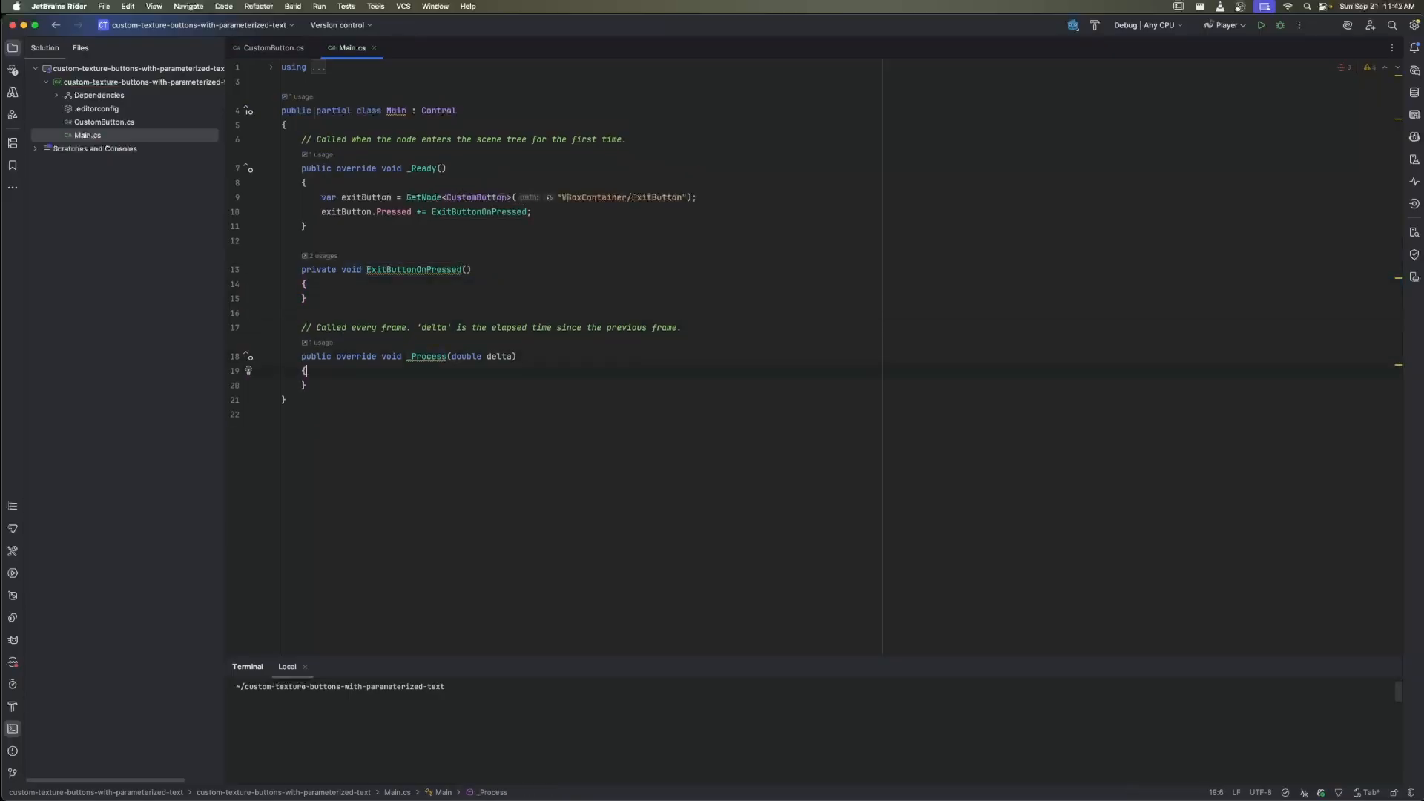
pyautogui.hotkey('shift', 'Up')
pyautogui.hotkey('shift', 'Up')
pyautogui.hotkey('shift', 'Up')
pyautogui.hotkey('shift', 'Up')
pyautogui.hotkey('shift', 'Up')
pyautogui.press('BackSpace')
# Add GetTree().Quit(); to the body of the ExitButtonOnPressed method
pyautogui.press('Up')
pyautogui.press('Return')
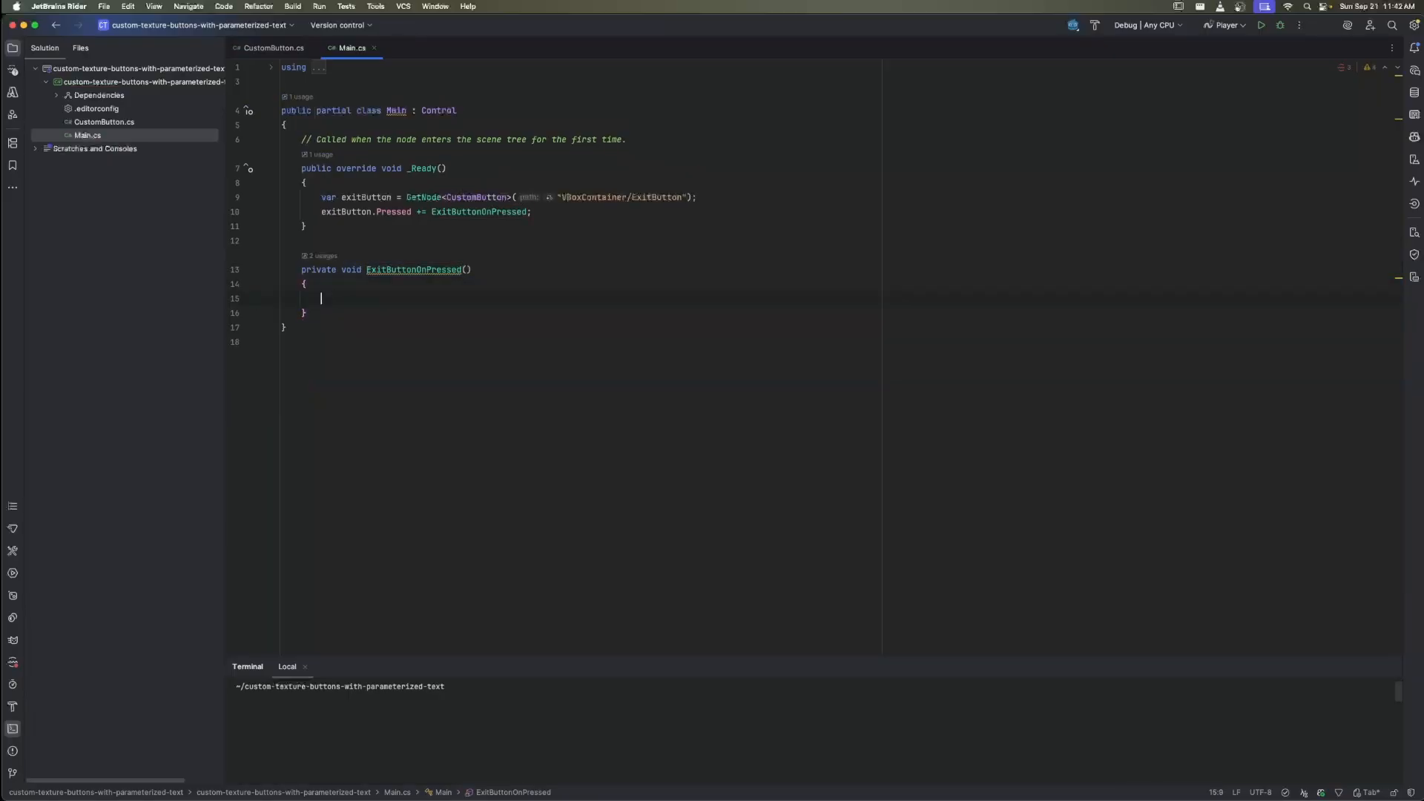
pyautogui.press('Tab')
pyautogui.click(477, 211)
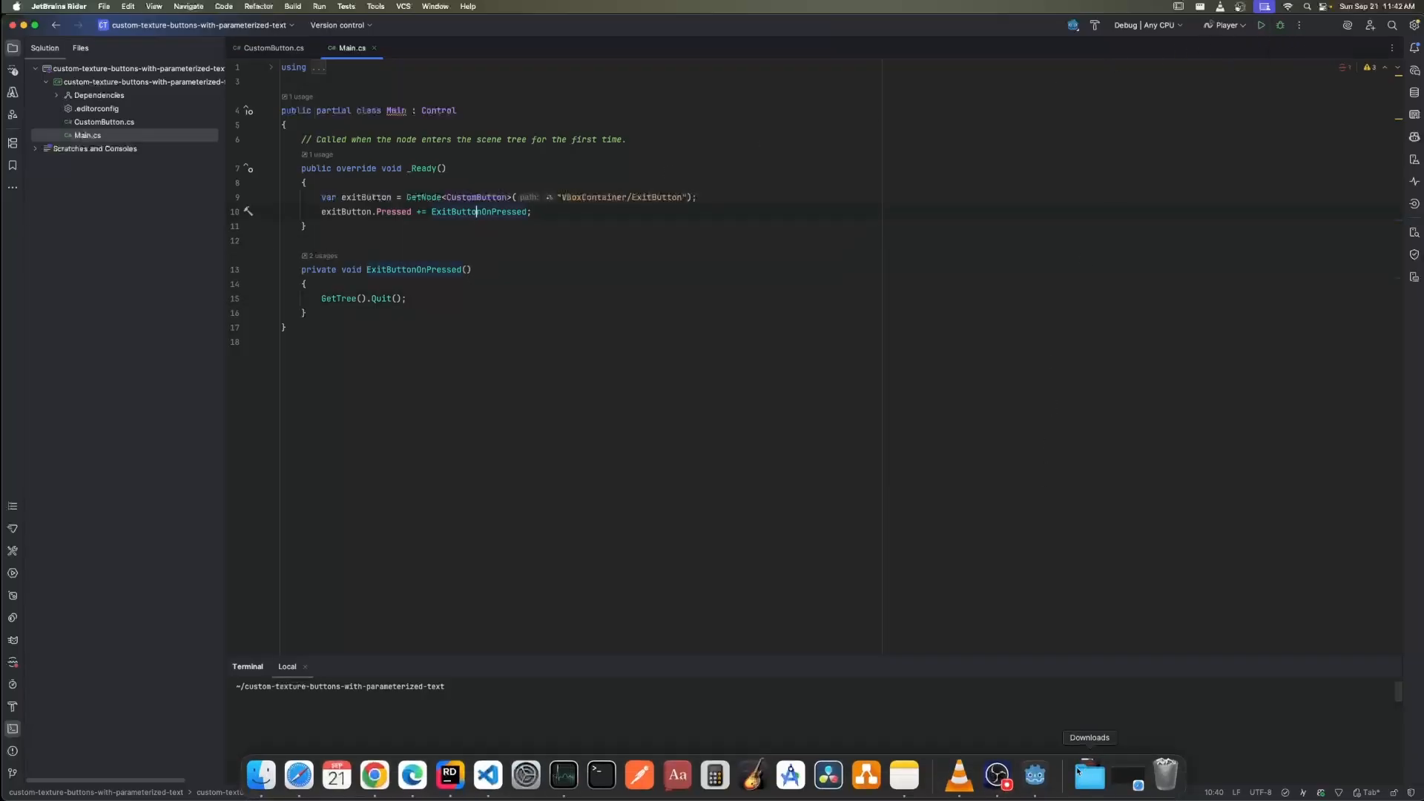
# Switch to Godot, run the project, and test the Amazing Button, This is awesome, ThE End and Exit now buttons
pyautogui.click(1033, 773)
pyautogui.press('Return')
pyautogui.click(1234, 27)
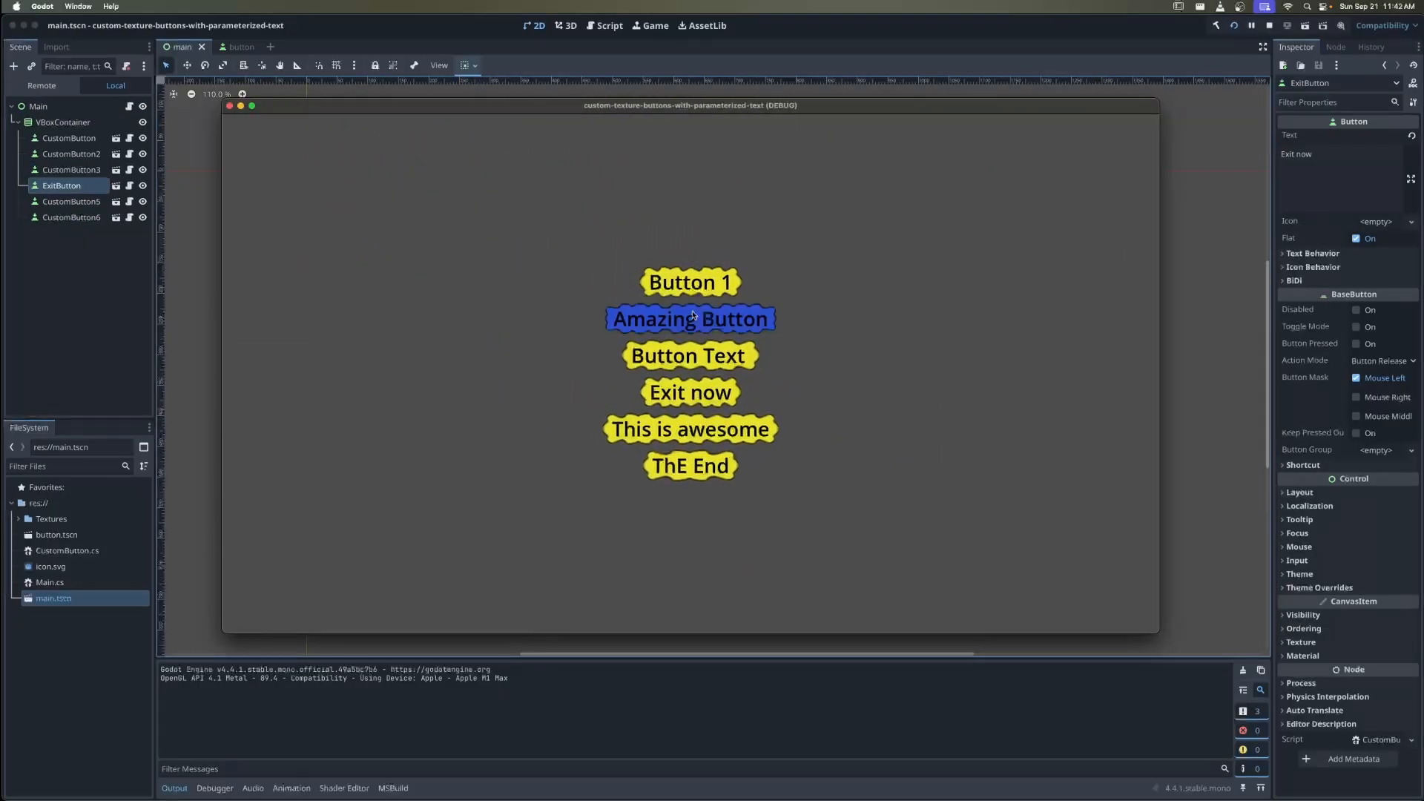
pyautogui.click(742, 320)
pyautogui.click(726, 444)
pyautogui.click(712, 466)
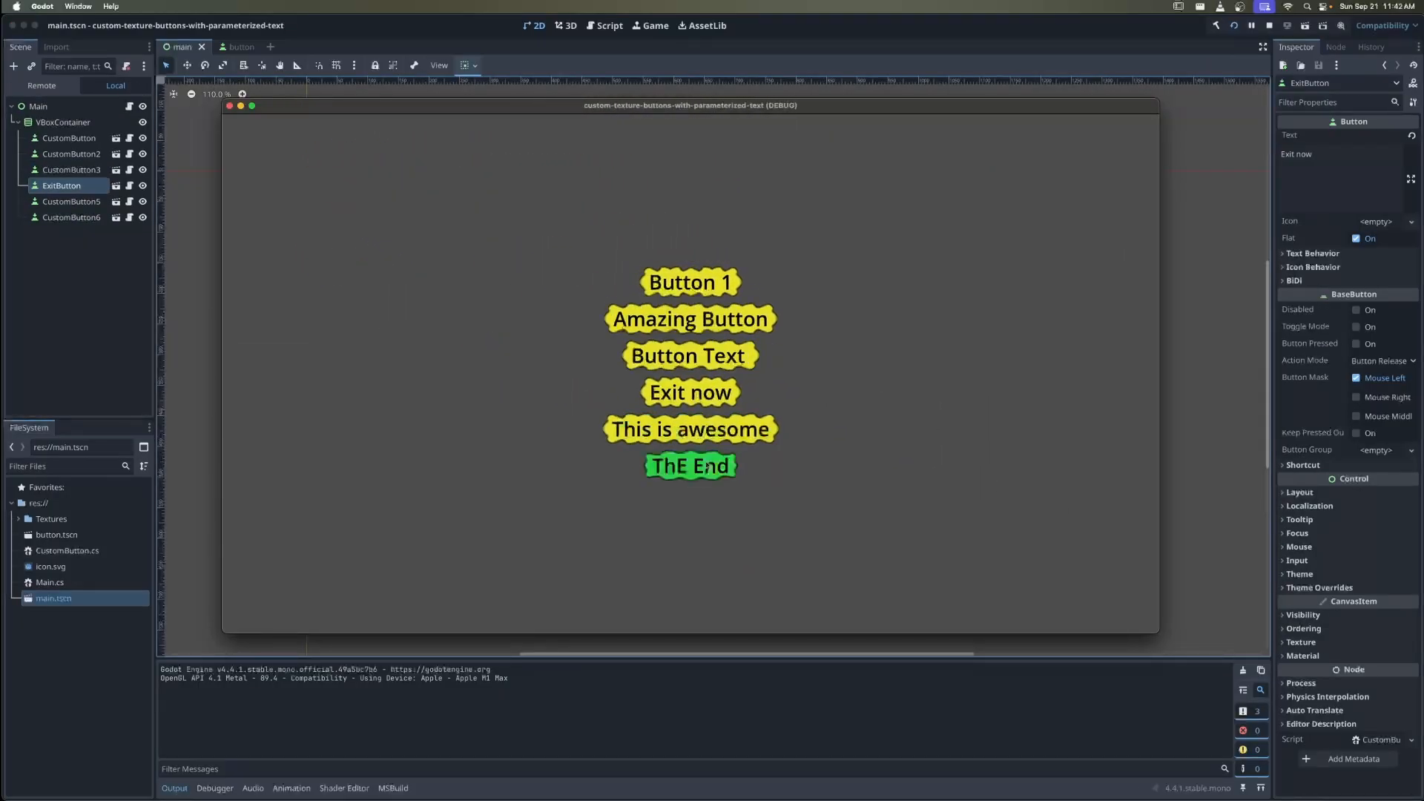
pyautogui.click(701, 396)
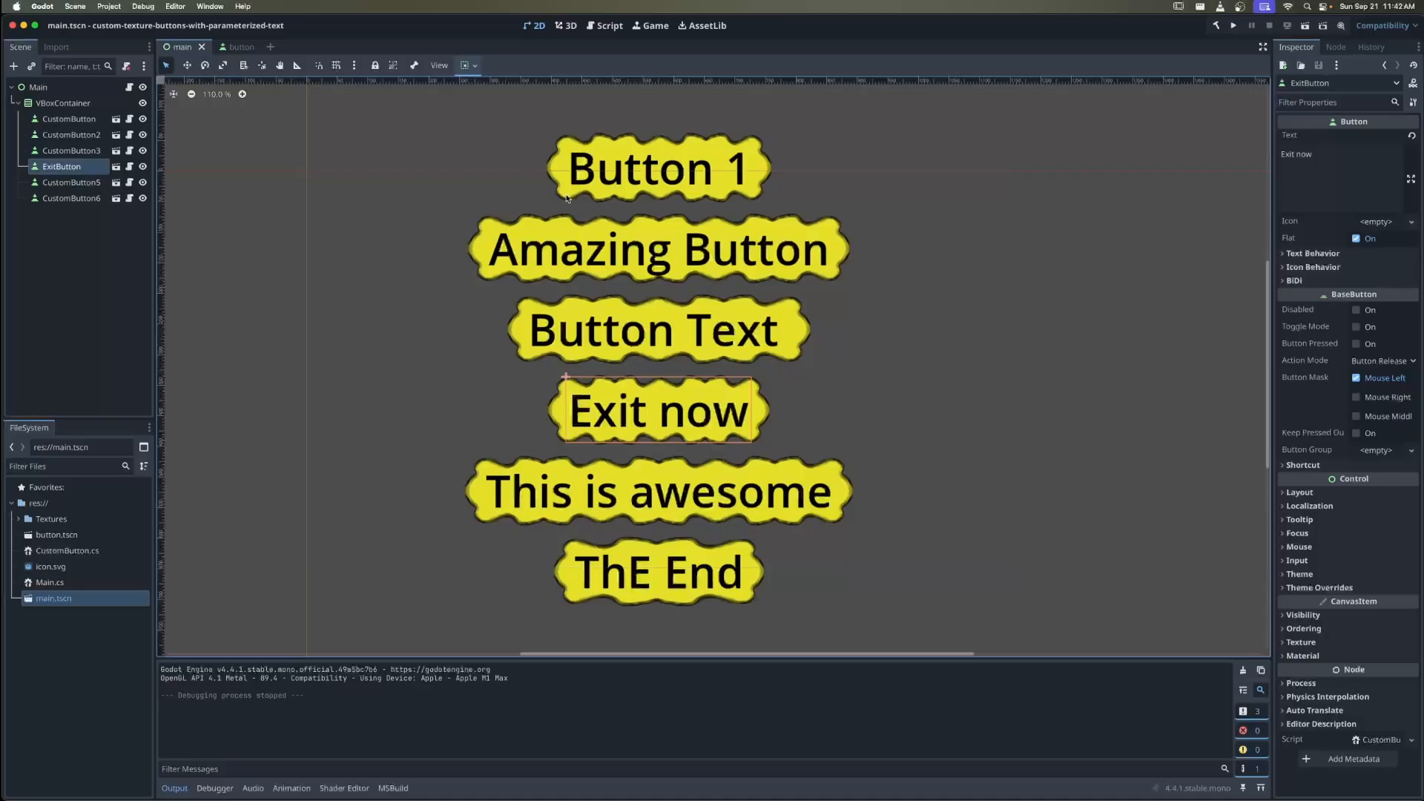